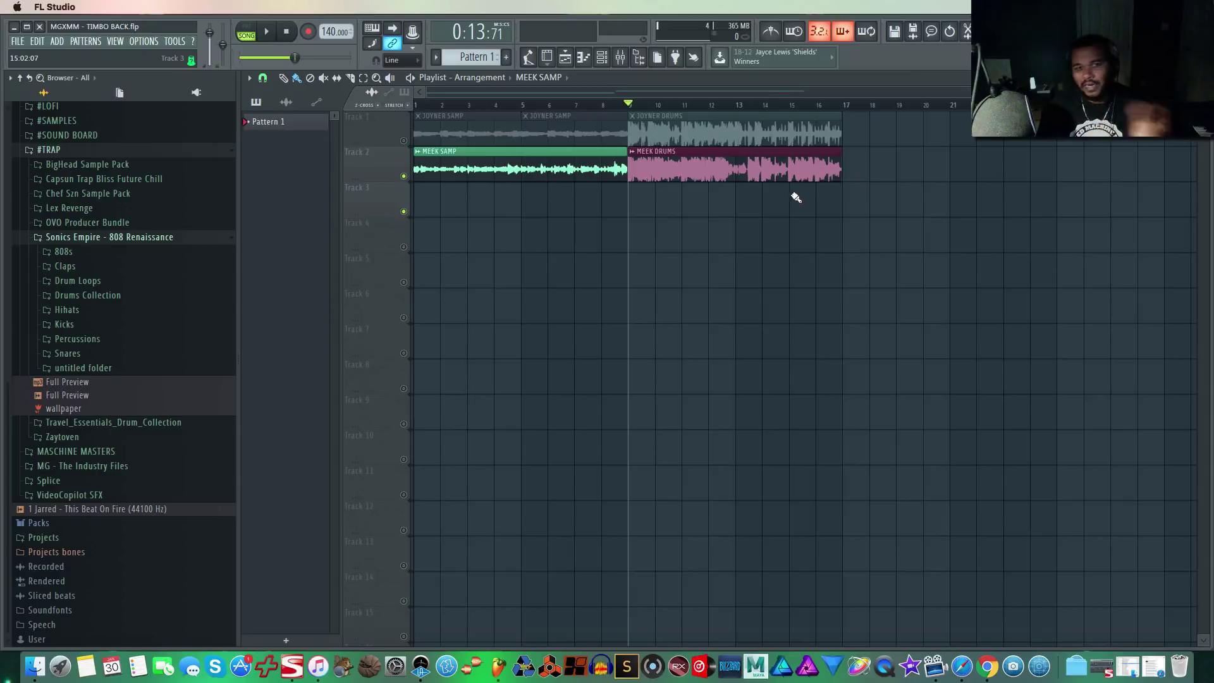
Play the Meek sample and drums on Track 2 from the start of the playlist, and stop playback.
{"action": "left_click", "coordinate": [423, 105]}
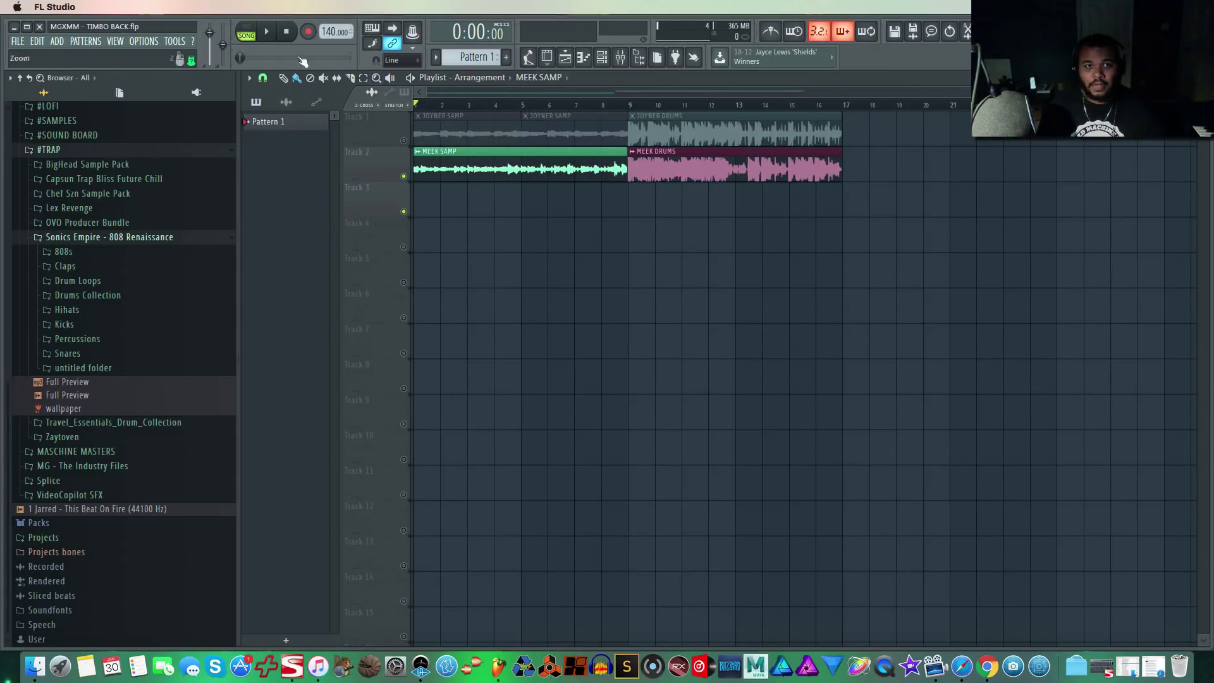
{"action": "left_click", "coordinate": [268, 33]}
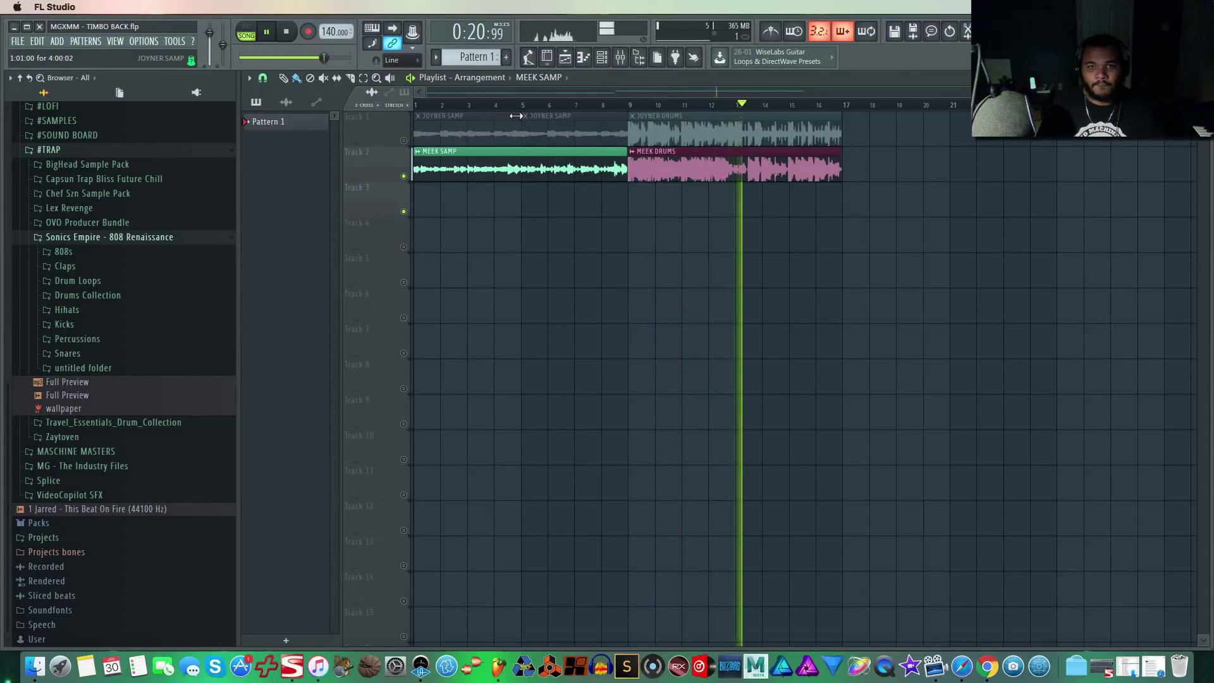
{"action": "left_click", "coordinate": [292, 35]}
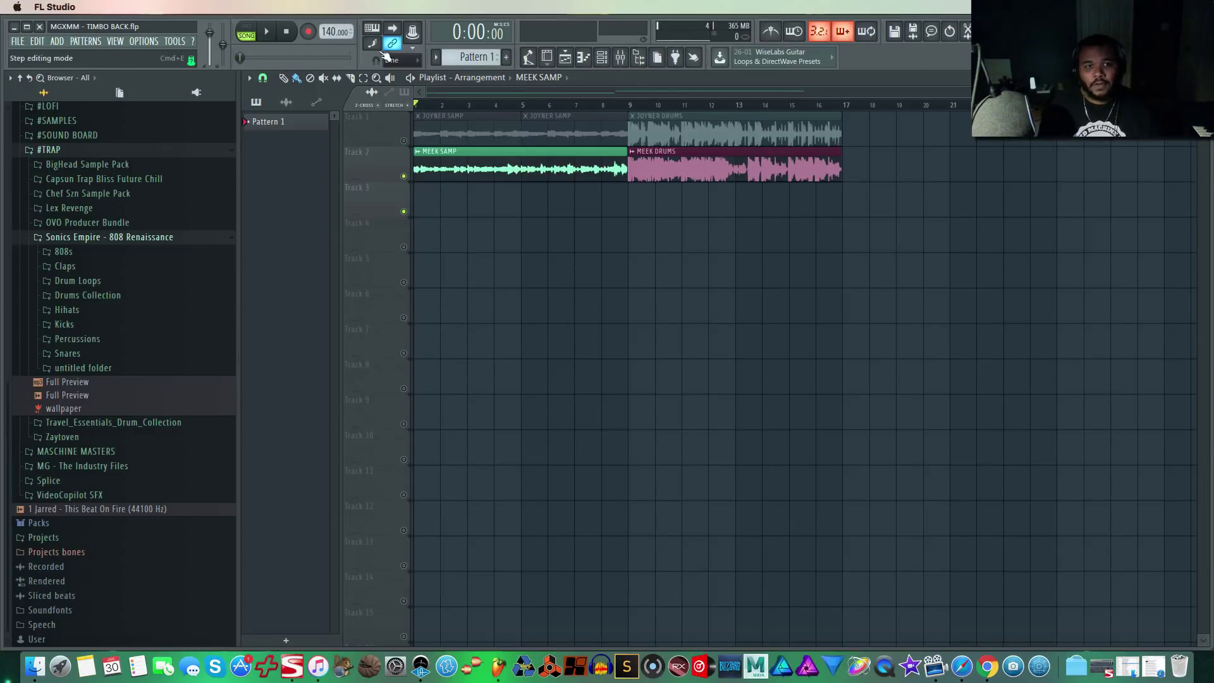
Mute Track 2, unmute Track 1, and play the Joyner sample and drums from the start.
{"action": "left_click", "coordinate": [403, 176]}
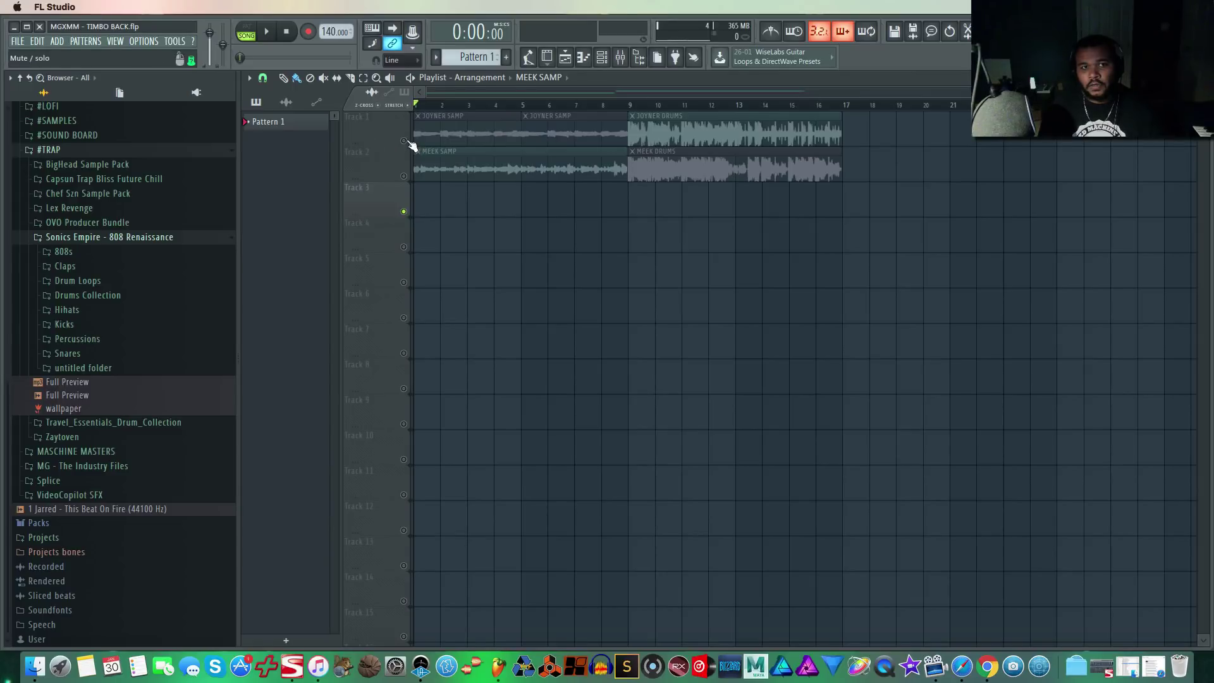
{"action": "left_click", "coordinate": [403, 140]}
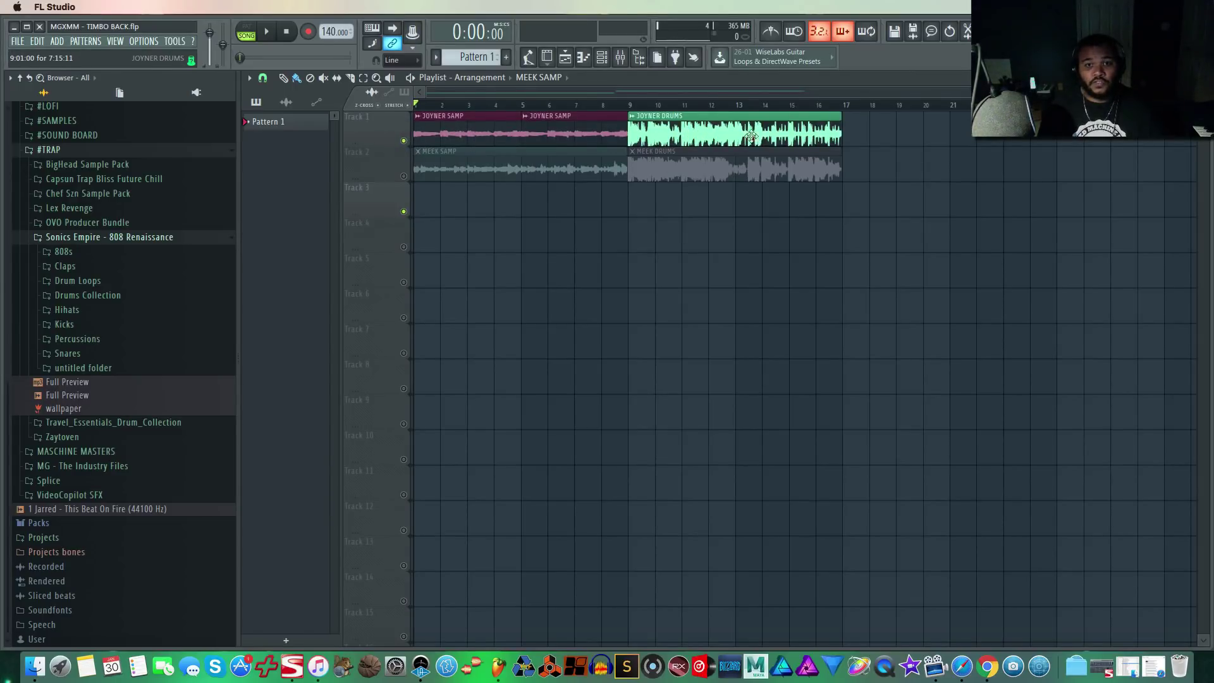
{"action": "left_click", "coordinate": [268, 34]}
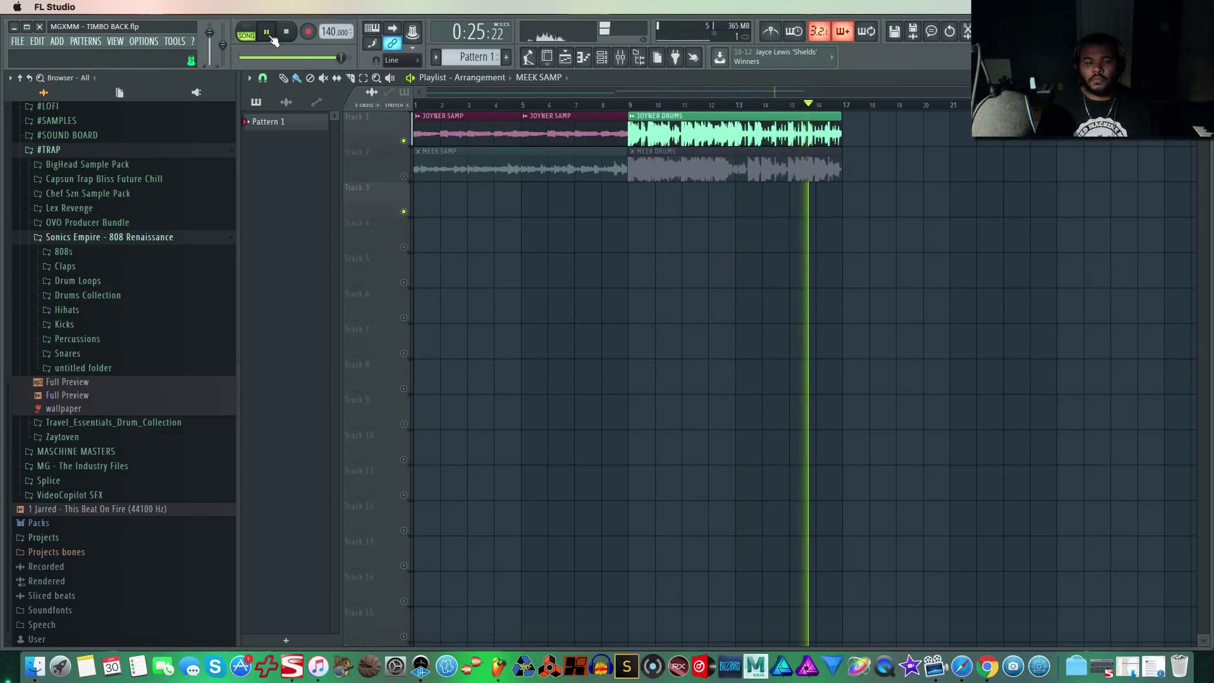
{"action": "key", "text": "space"}
Mute Track 1 and show the Unsorted group of channels in the channel rack.
{"action": "left_click", "coordinate": [404, 142]}
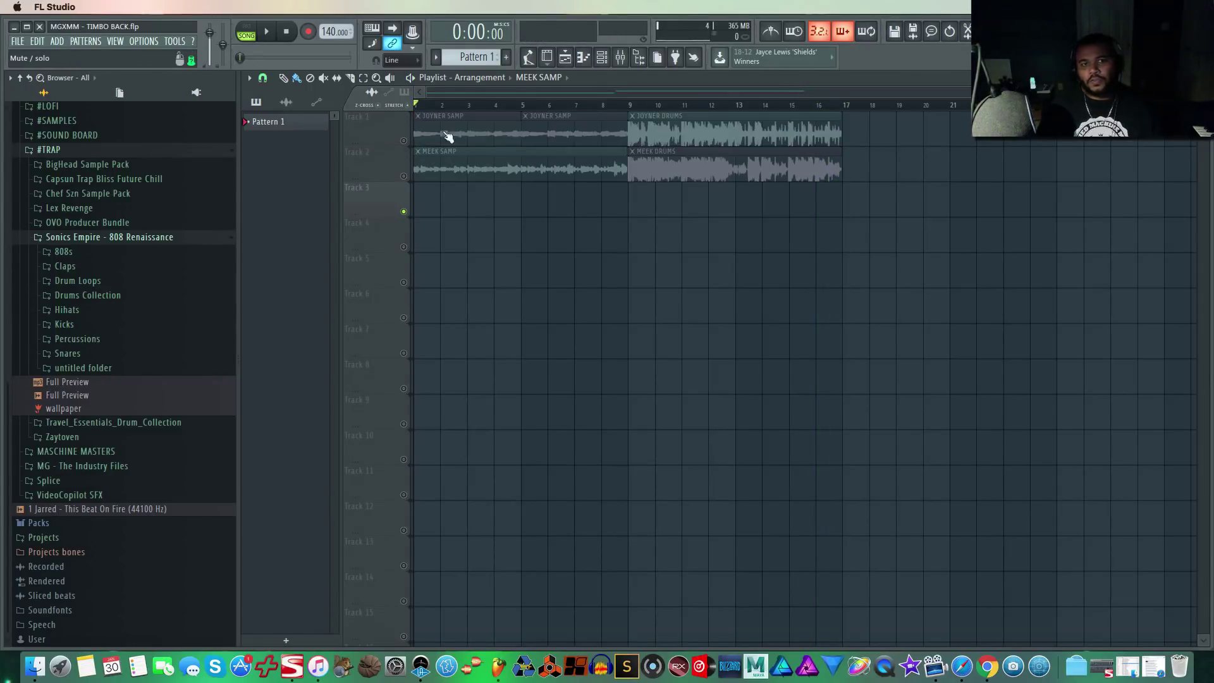
{"action": "left_click", "coordinate": [608, 64]}
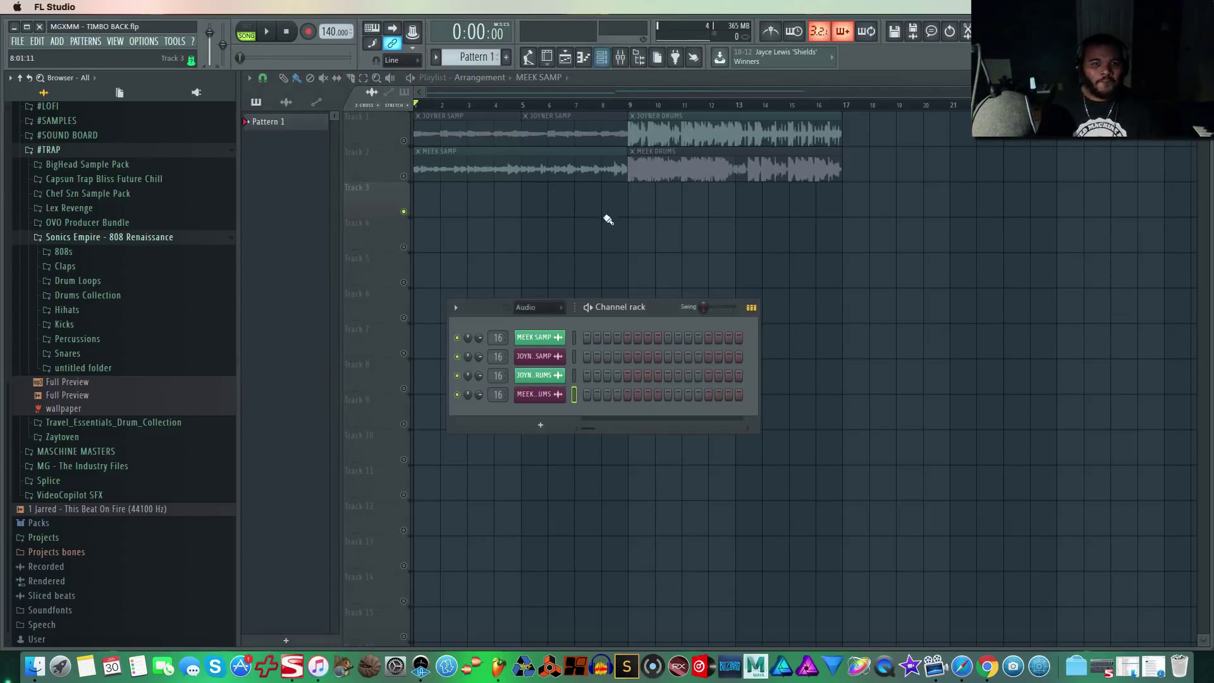
{"action": "left_click_drag", "start_coordinate": [655, 306], "coordinate": [659, 290]}
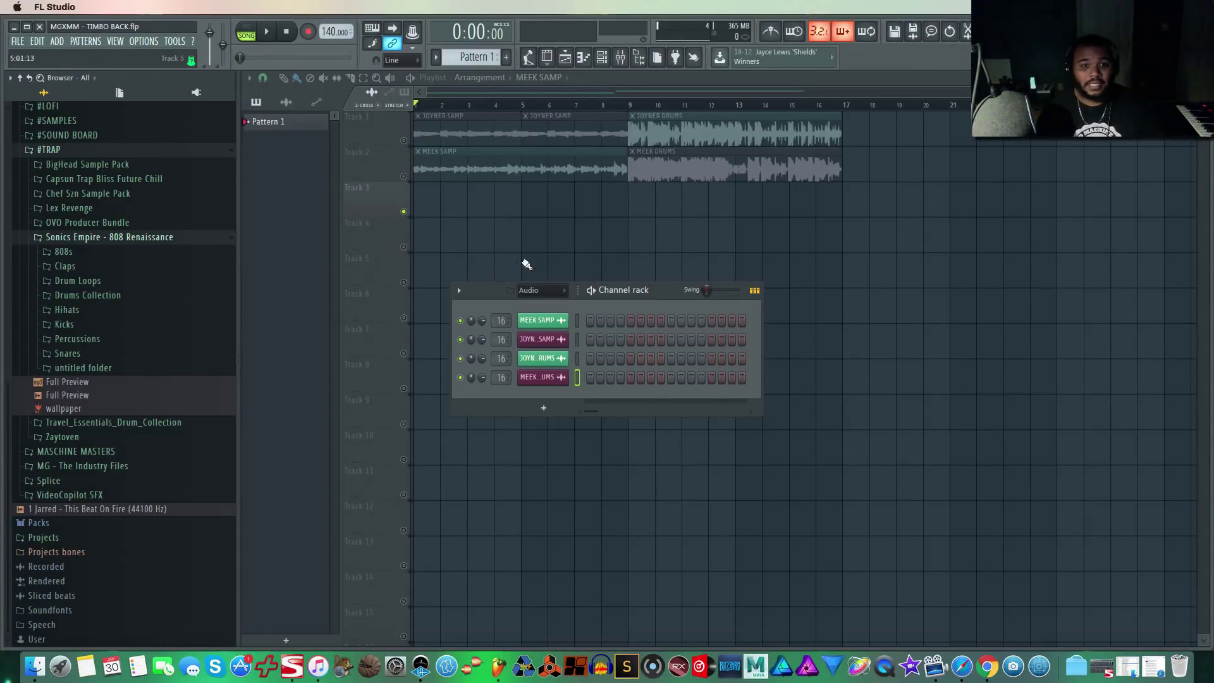
{"action": "left_click", "coordinate": [542, 291]}
{"action": "left_click", "coordinate": [547, 331]}
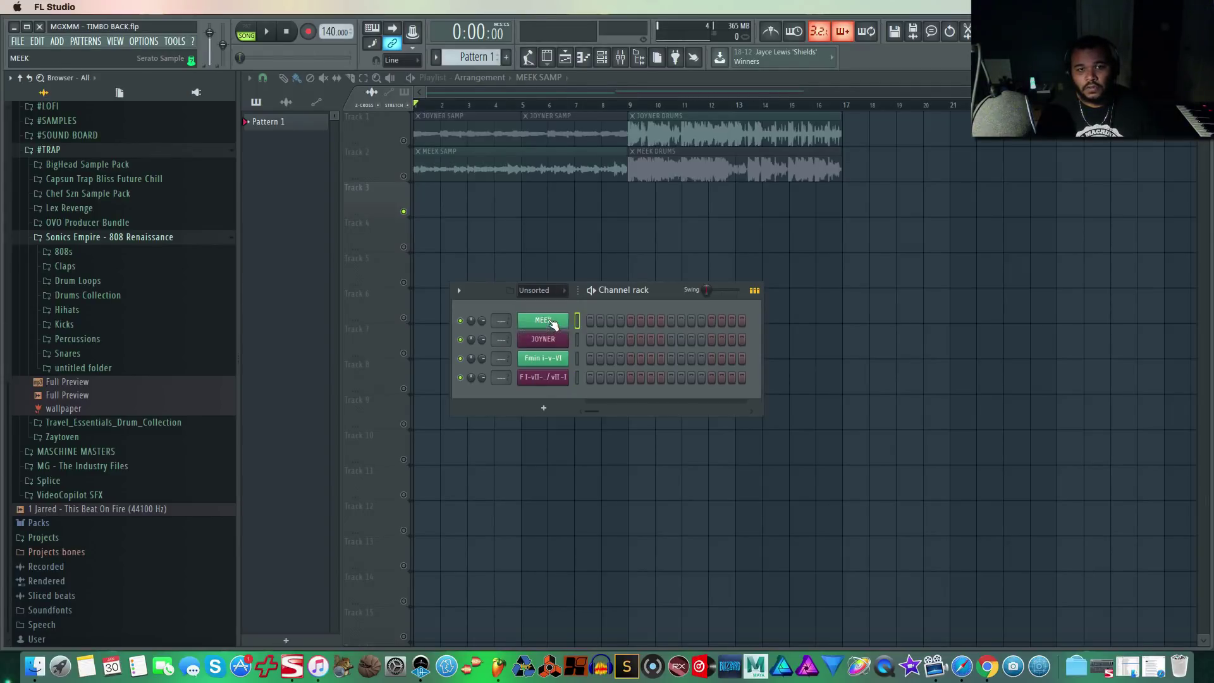
Open the MEEK and JOYNER Serato Sample channels to examine the keys of their loaded samples.
{"action": "left_click", "coordinate": [543, 320]}
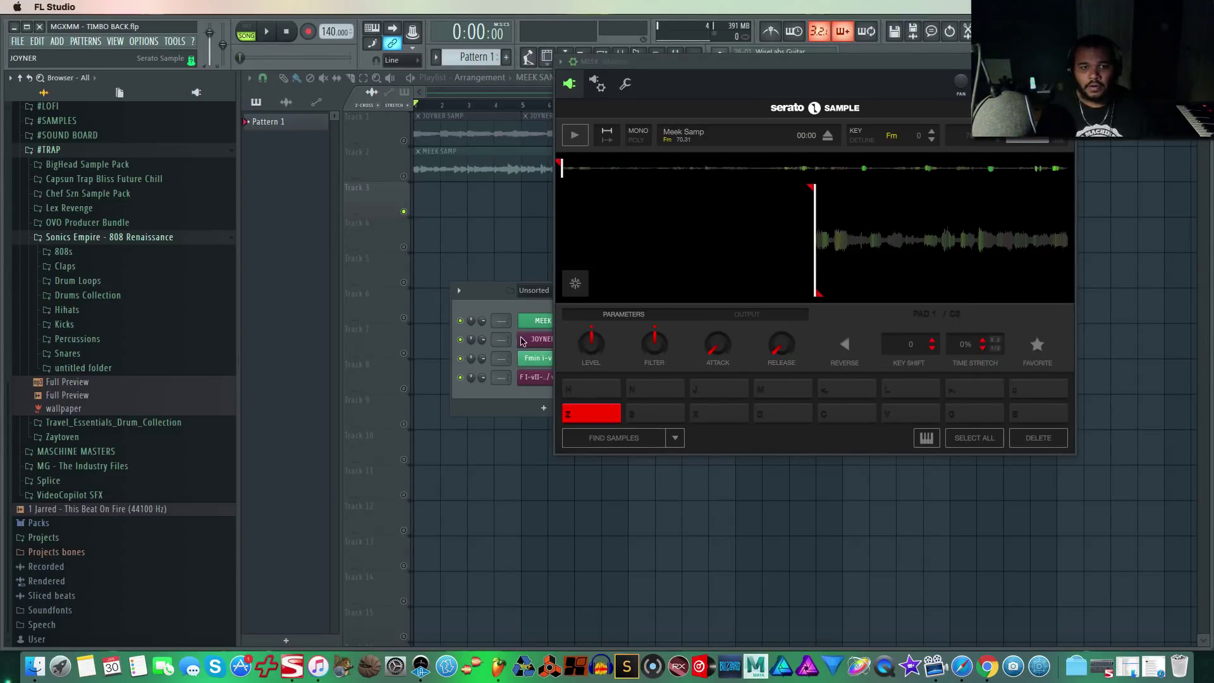
{"action": "left_click", "coordinate": [541, 340]}
{"action": "left_click", "coordinate": [552, 341]}
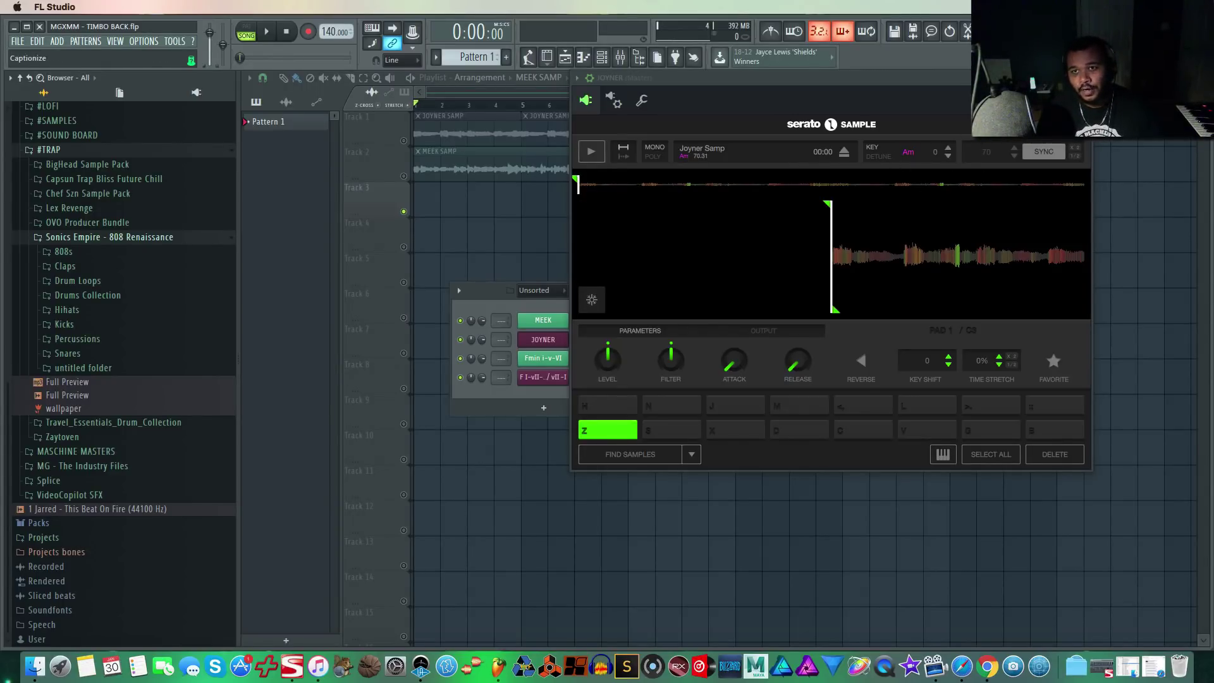
{"action": "left_click", "coordinate": [855, 202]}
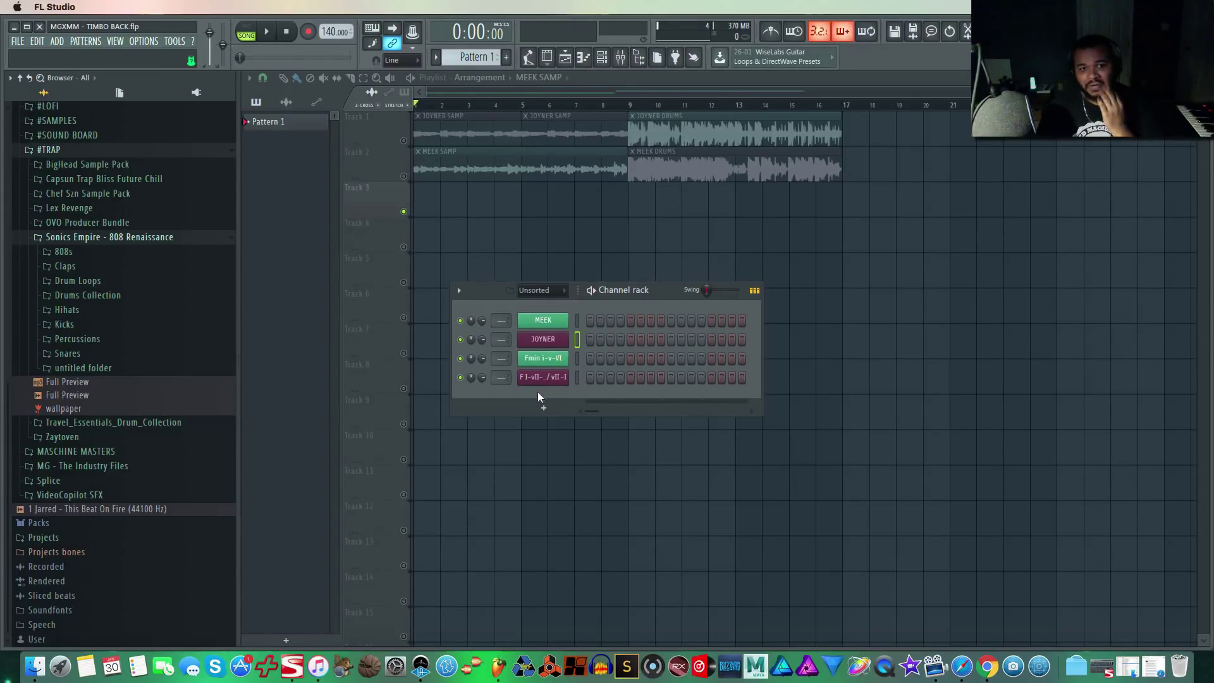
Transpose the Joyner sample down 2 semitones and the Meek sample up 2 semitones so both are in Gm.
{"action": "left_click", "coordinate": [543, 340]}
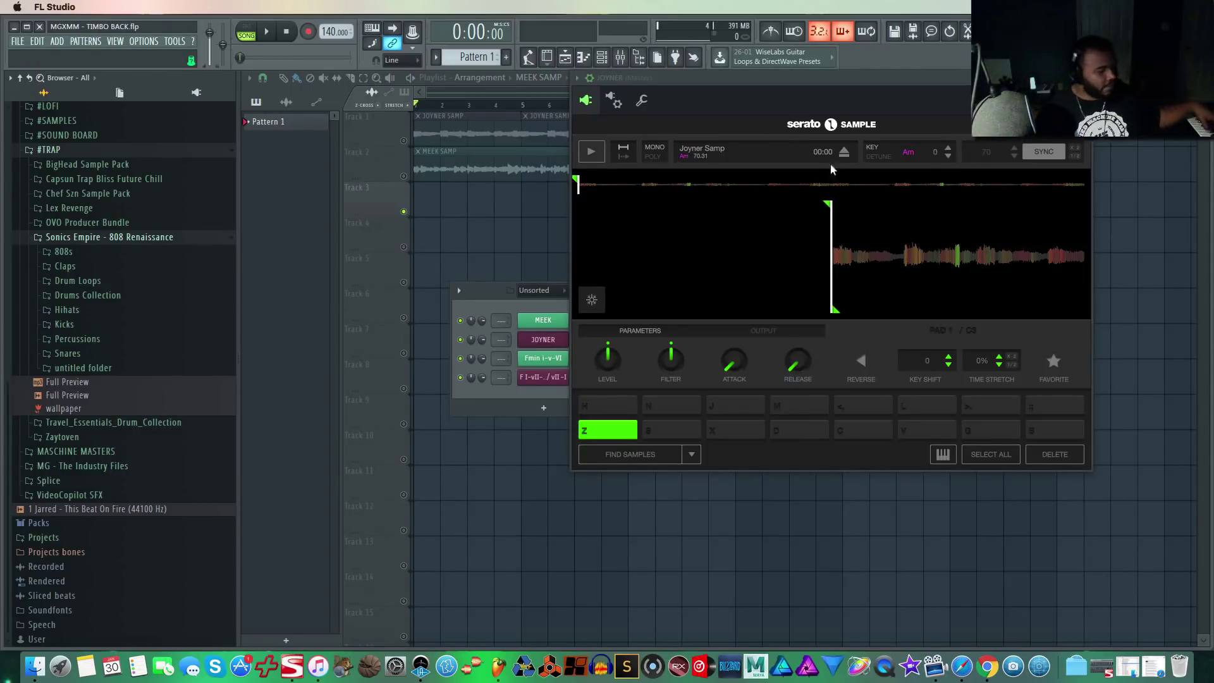
{"action": "left_click", "coordinate": [947, 156]}
{"action": "left_click", "coordinate": [948, 156]}
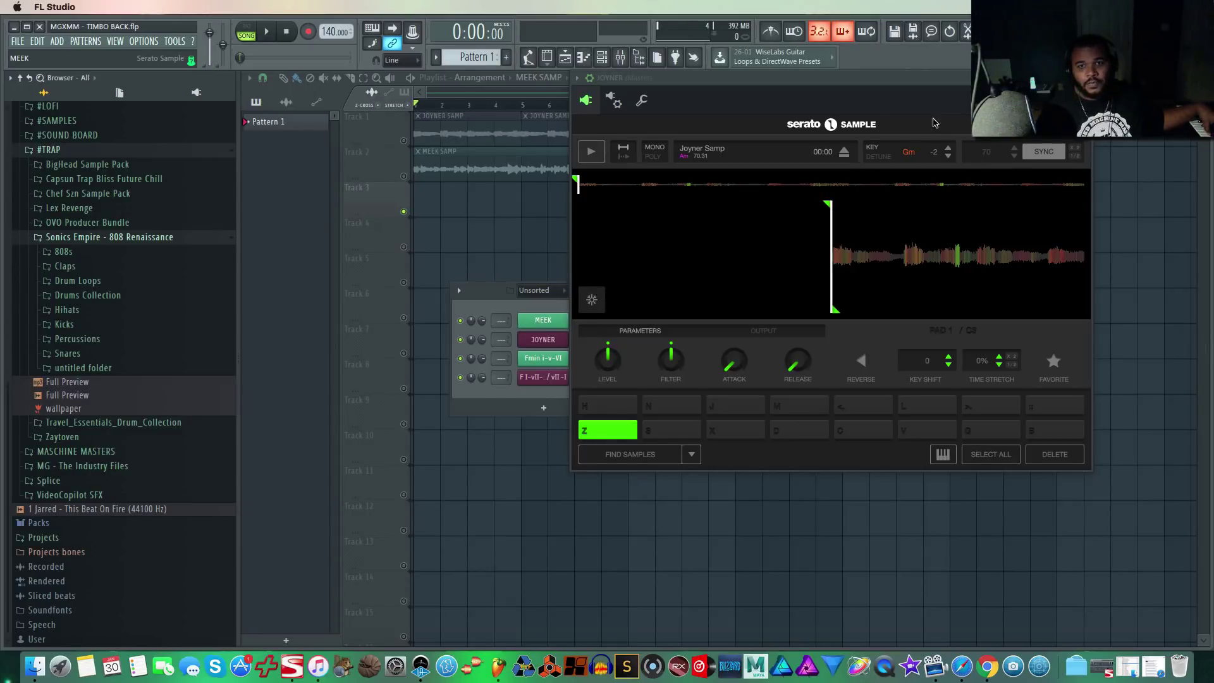
{"action": "left_click", "coordinate": [932, 139]}
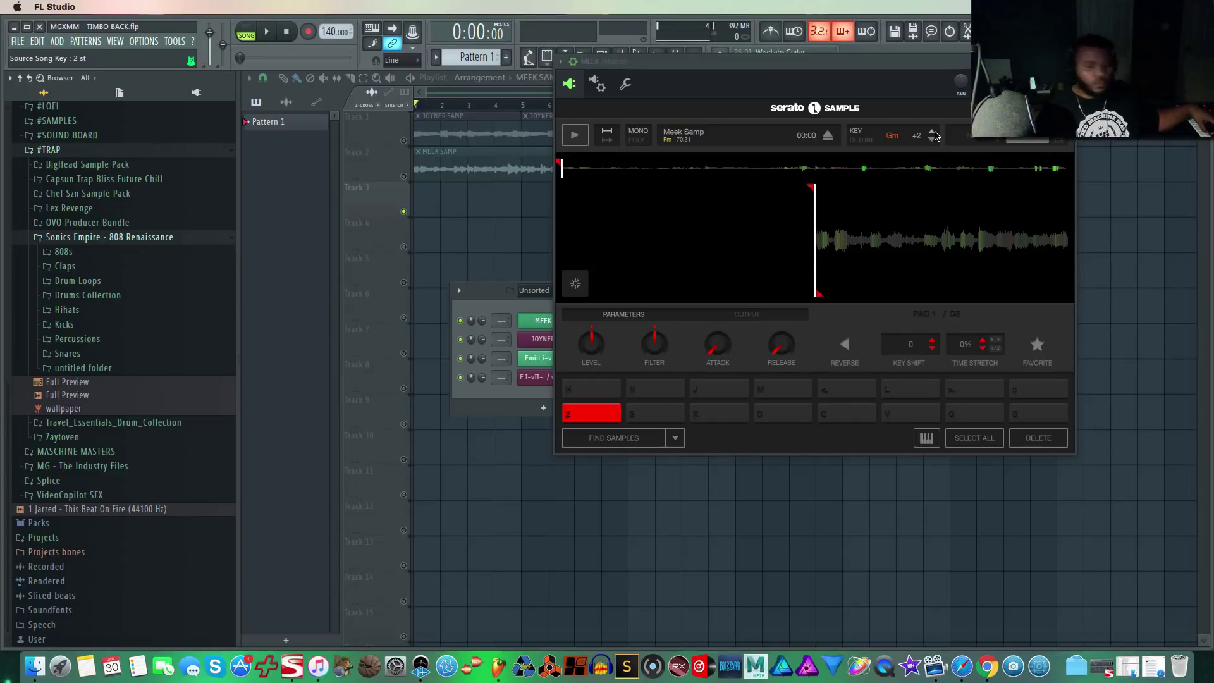
Audition the transposed Meek and Joyner samples in Serato Sample and close their windows.
{"action": "key", "text": "z"}
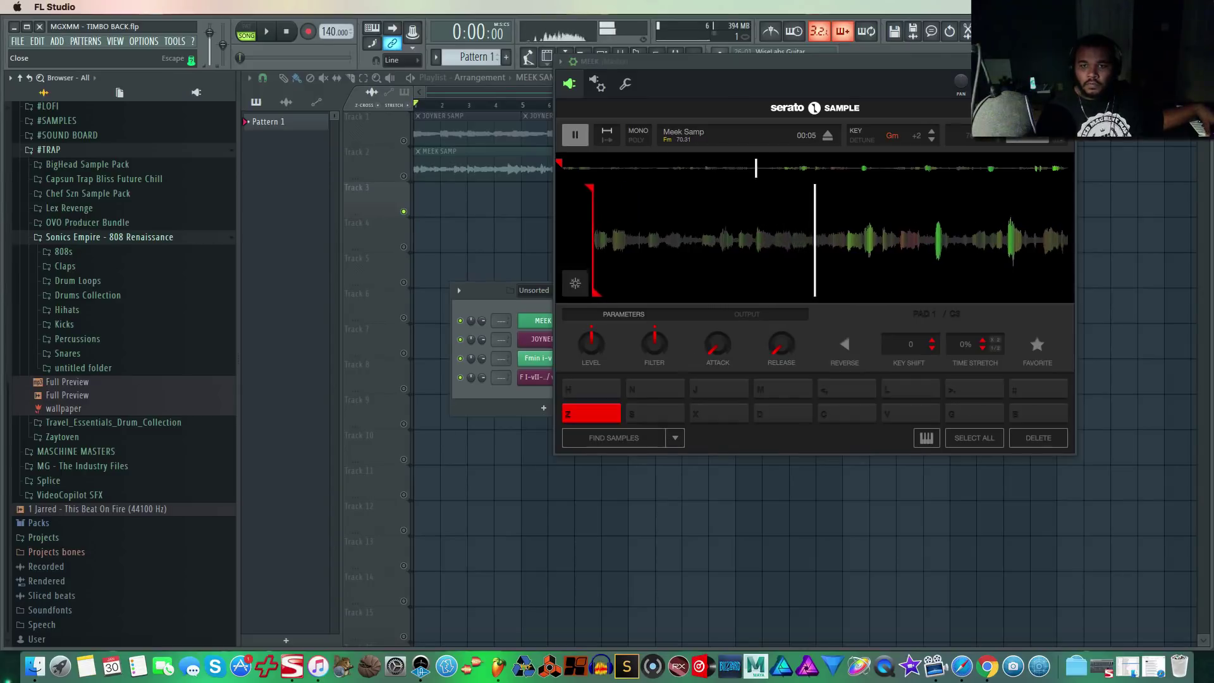
{"action": "left_click", "coordinate": [1069, 61]}
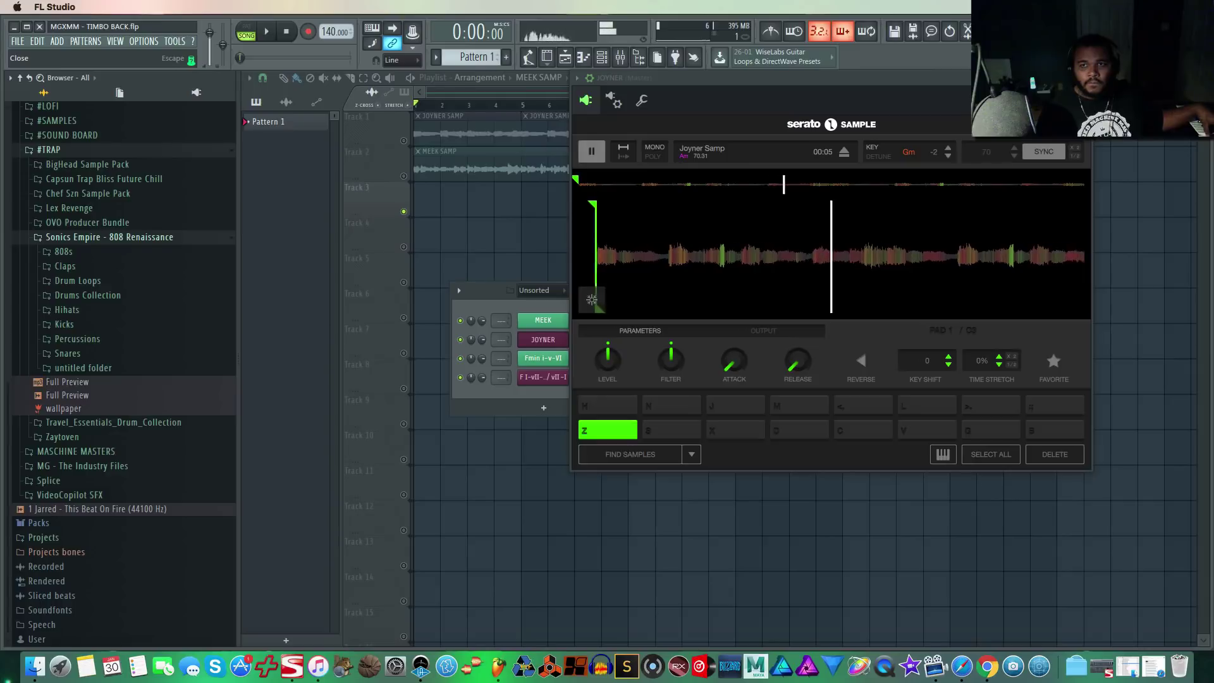
{"action": "key", "text": "Escape"}
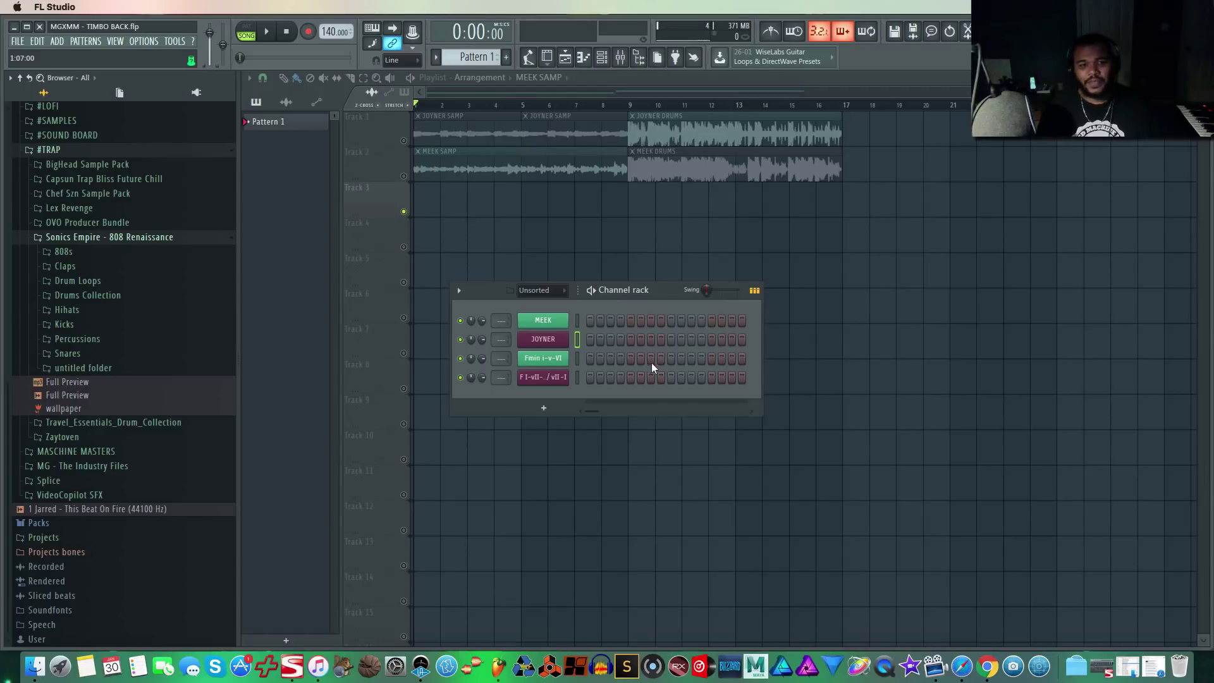
Insert a Scaler channel above MEEK and place its window clear of the channel names.
{"action": "right_click", "coordinate": [566, 318]}
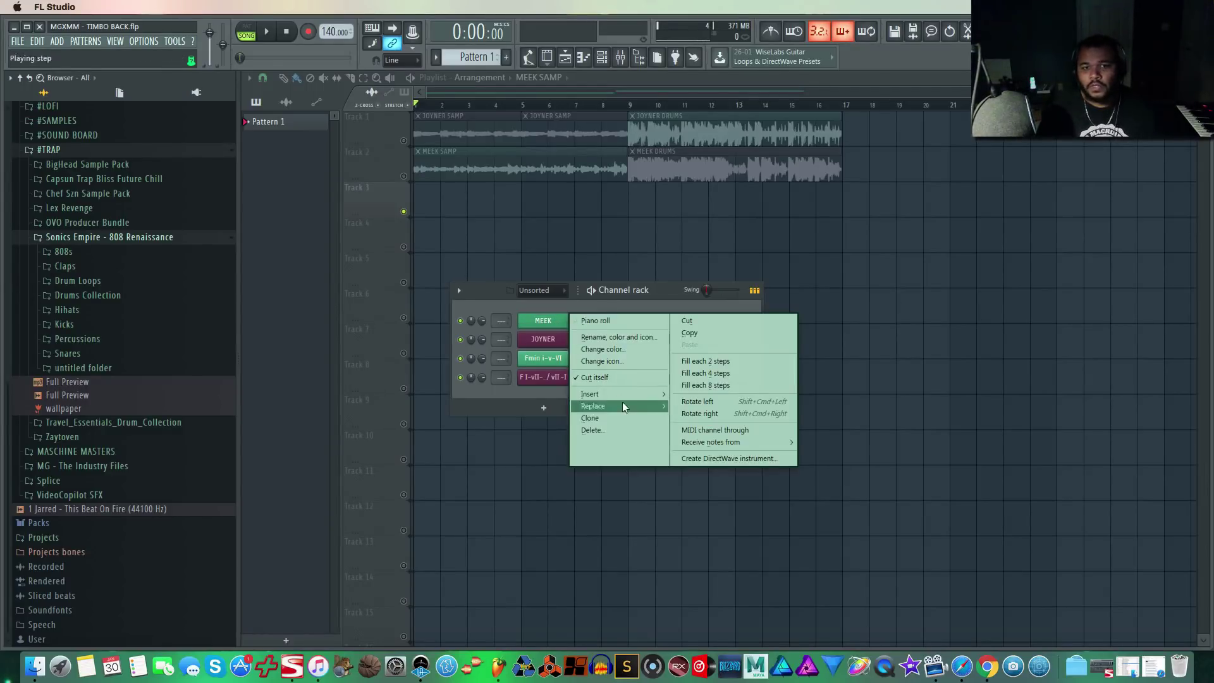
{"action": "mouse_move", "coordinate": [630, 388]}
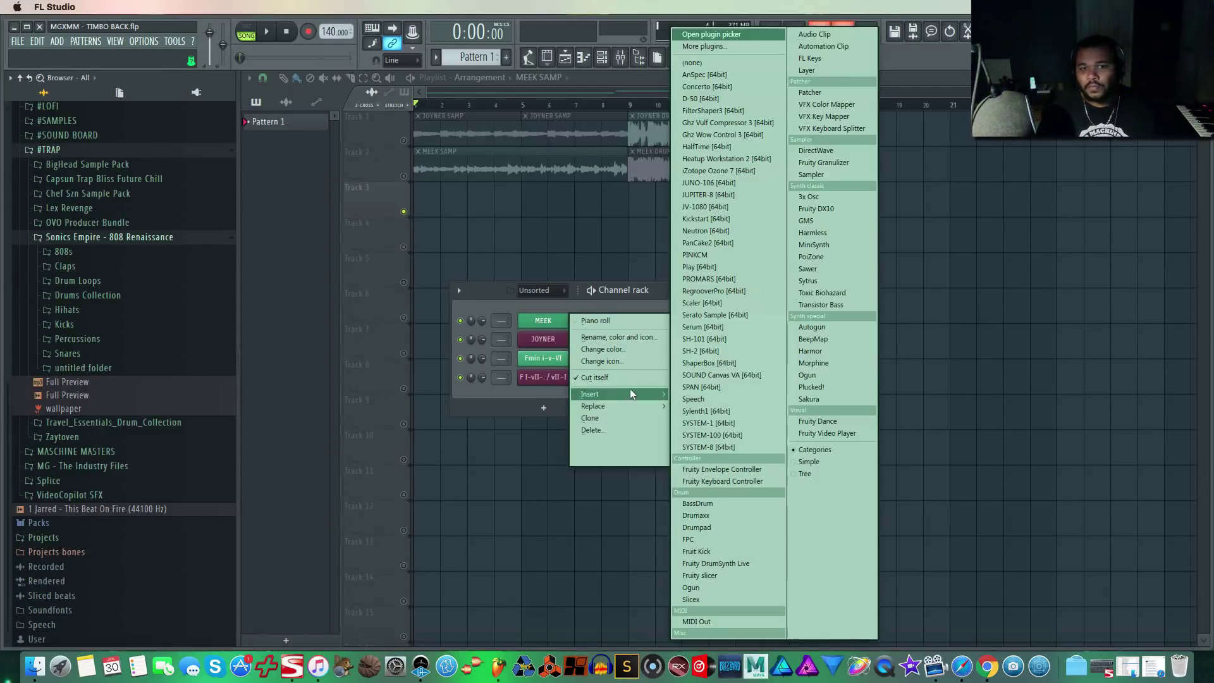
{"action": "left_click", "coordinate": [746, 305]}
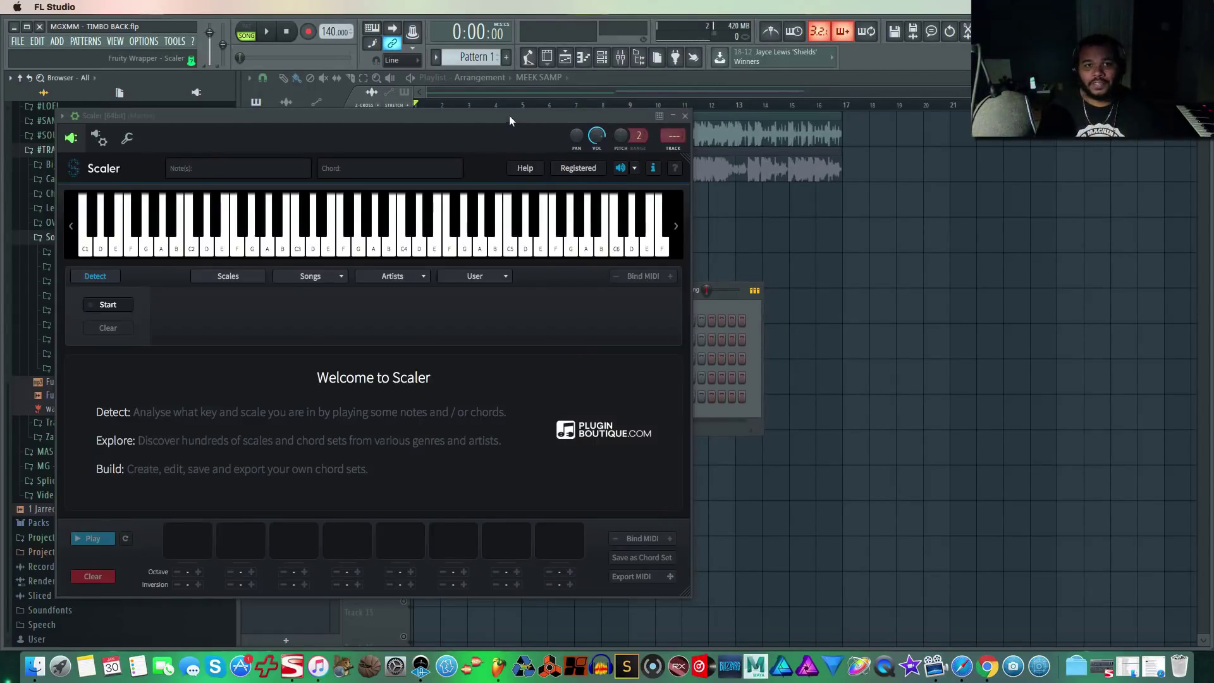
{"action": "left_click_drag", "start_coordinate": [509, 115], "coordinate": [954, 104]}
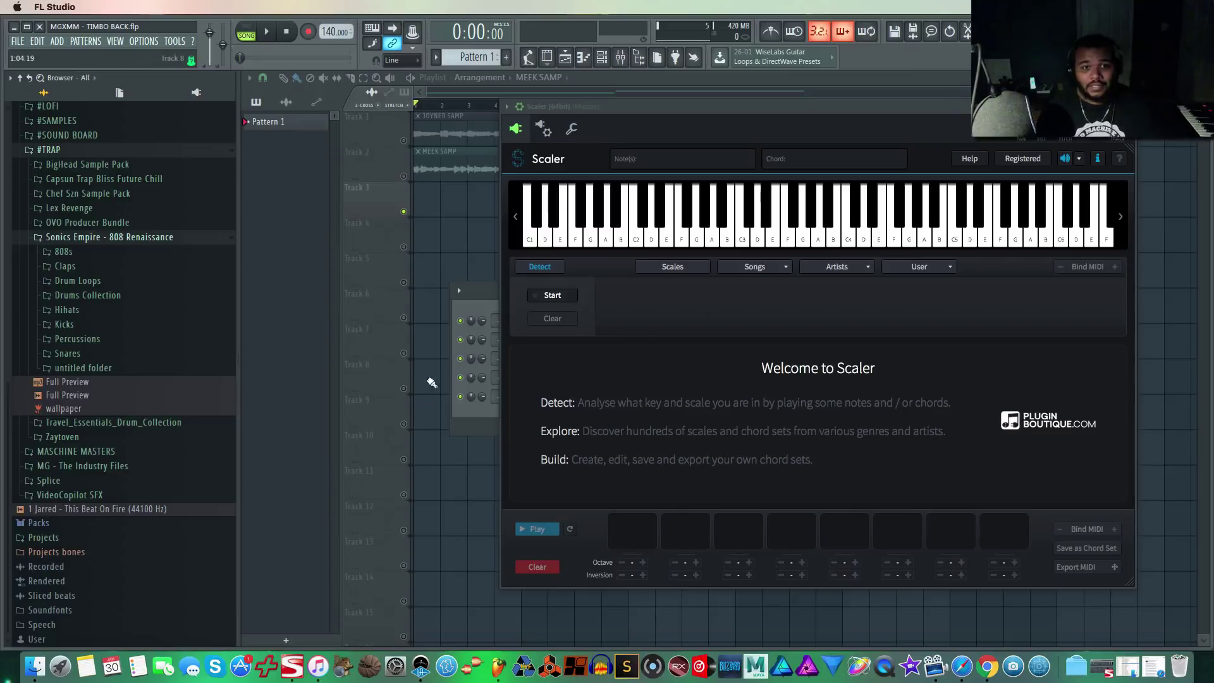
{"action": "left_click_drag", "start_coordinate": [720, 106], "coordinate": [874, 69]}
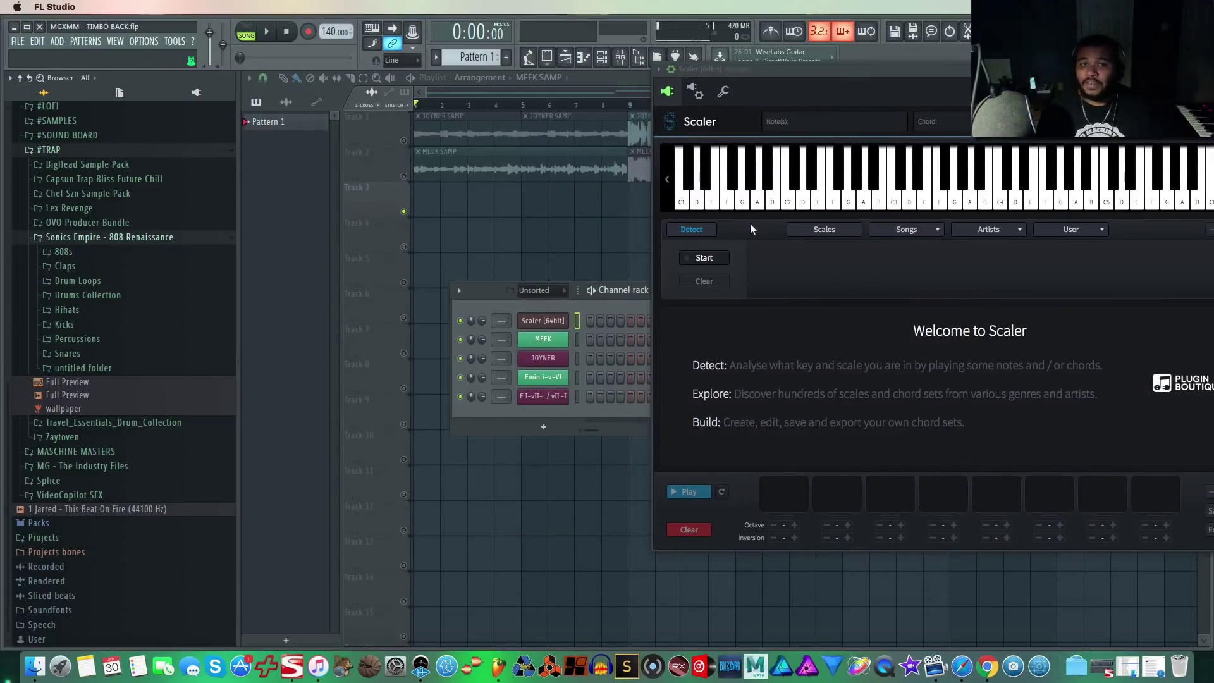
Filter Scaler's scales to note A and type Minor scale, and select the A minor scale.
{"action": "left_click", "coordinate": [831, 230]}
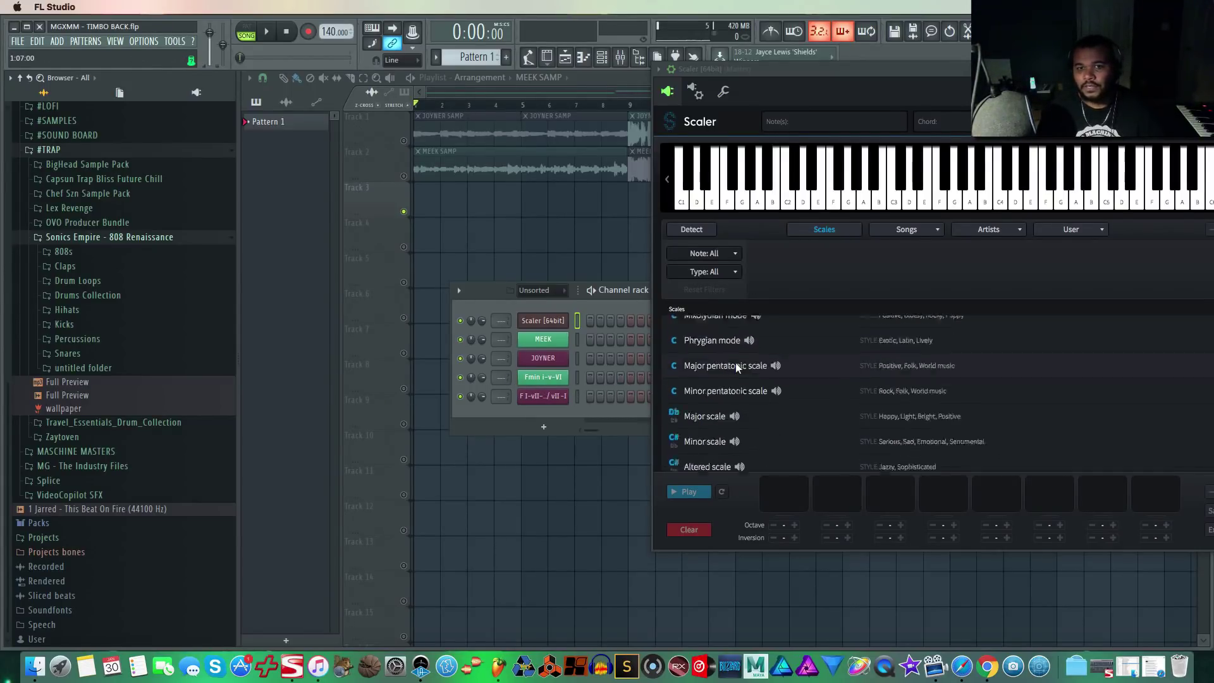
{"action": "left_click", "coordinate": [708, 252]}
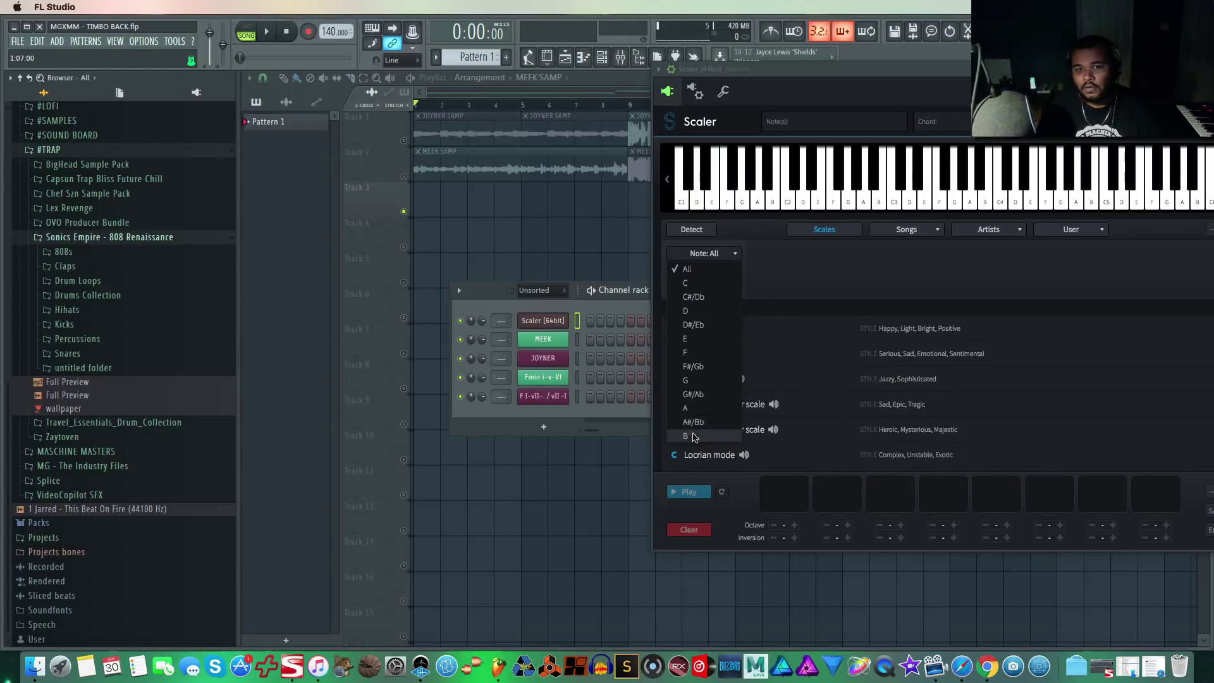
{"action": "left_click", "coordinate": [689, 408]}
{"action": "left_click", "coordinate": [718, 272]}
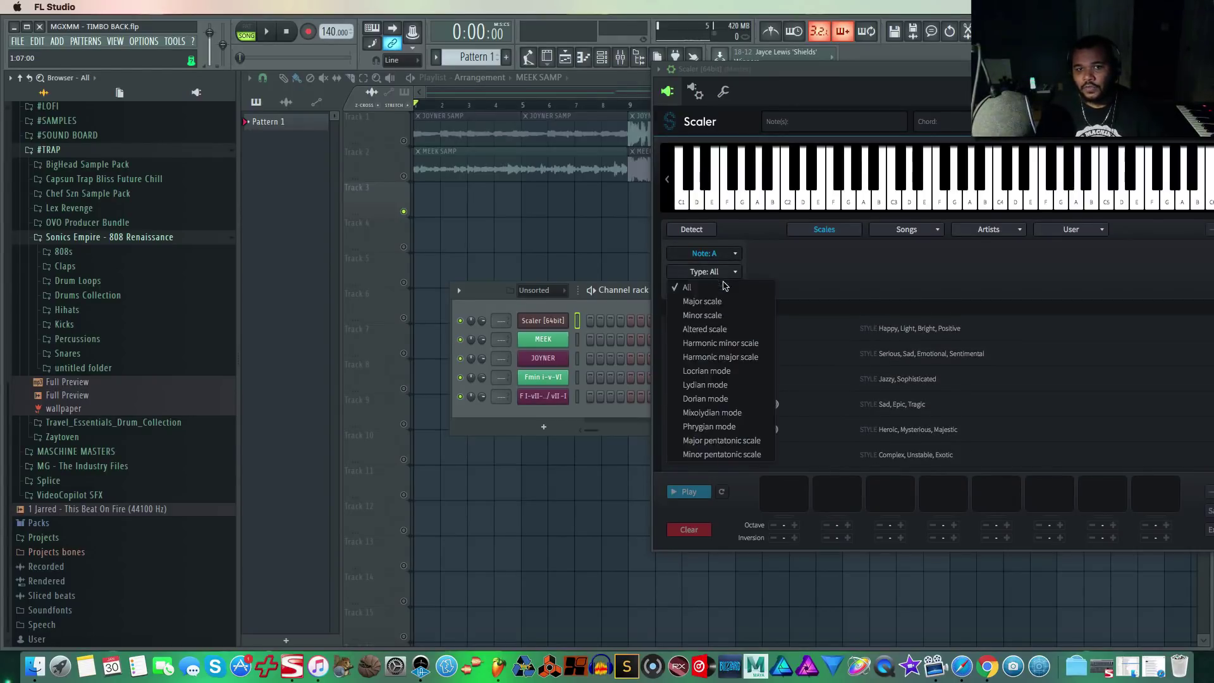
{"action": "left_click", "coordinate": [705, 315]}
{"action": "left_click", "coordinate": [804, 330]}
Reposition the Scaler window and listen to the A min and E min diatonic chords.
{"action": "left_click_drag", "start_coordinate": [910, 69], "coordinate": [858, 53]}
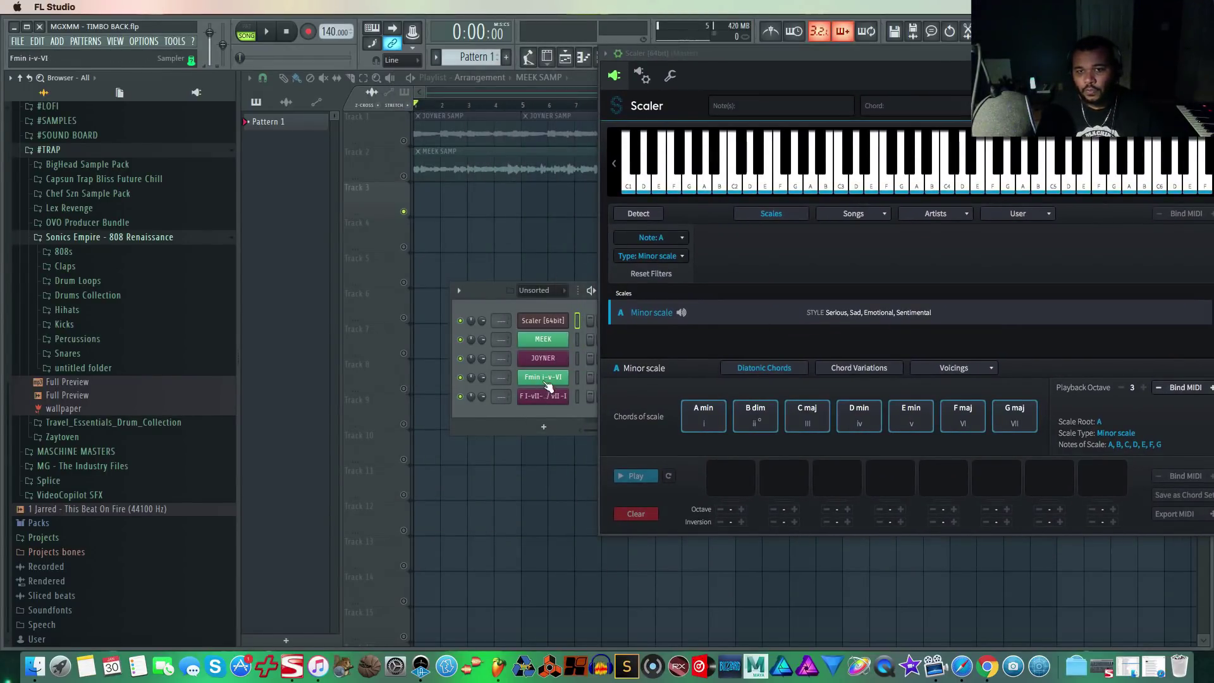
{"action": "left_click", "coordinate": [715, 422]}
{"action": "left_click", "coordinate": [923, 425]}
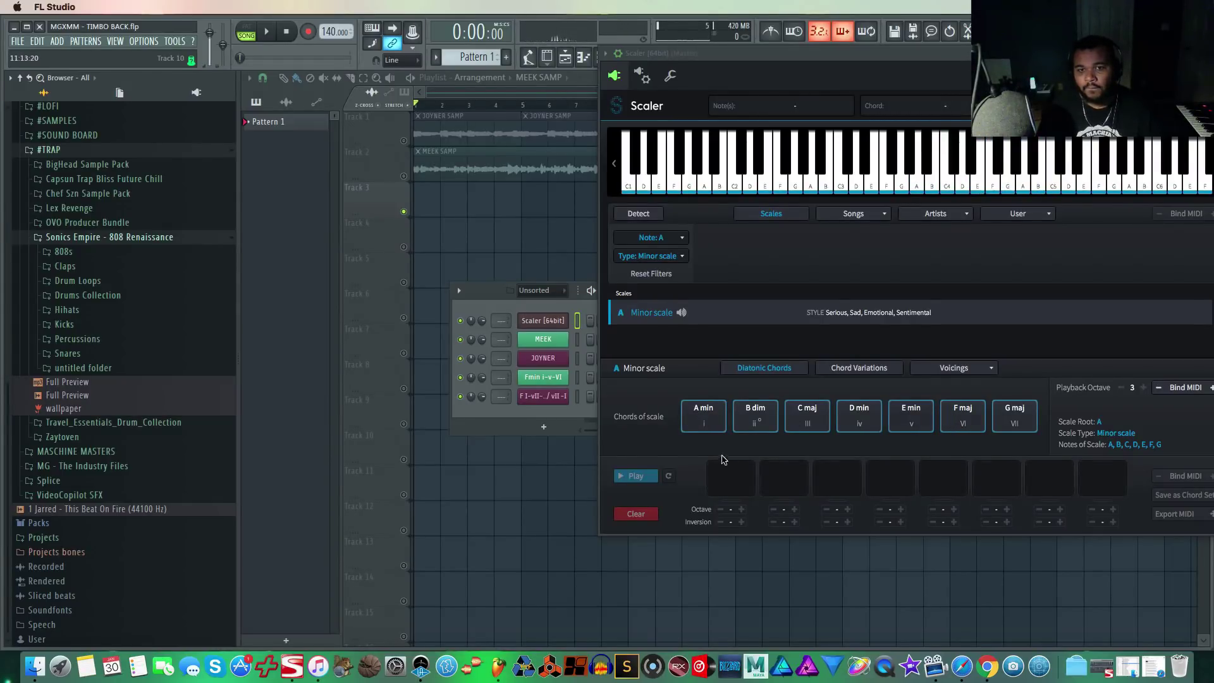
{"action": "left_click", "coordinate": [699, 418]}
{"action": "left_click", "coordinate": [700, 417]}
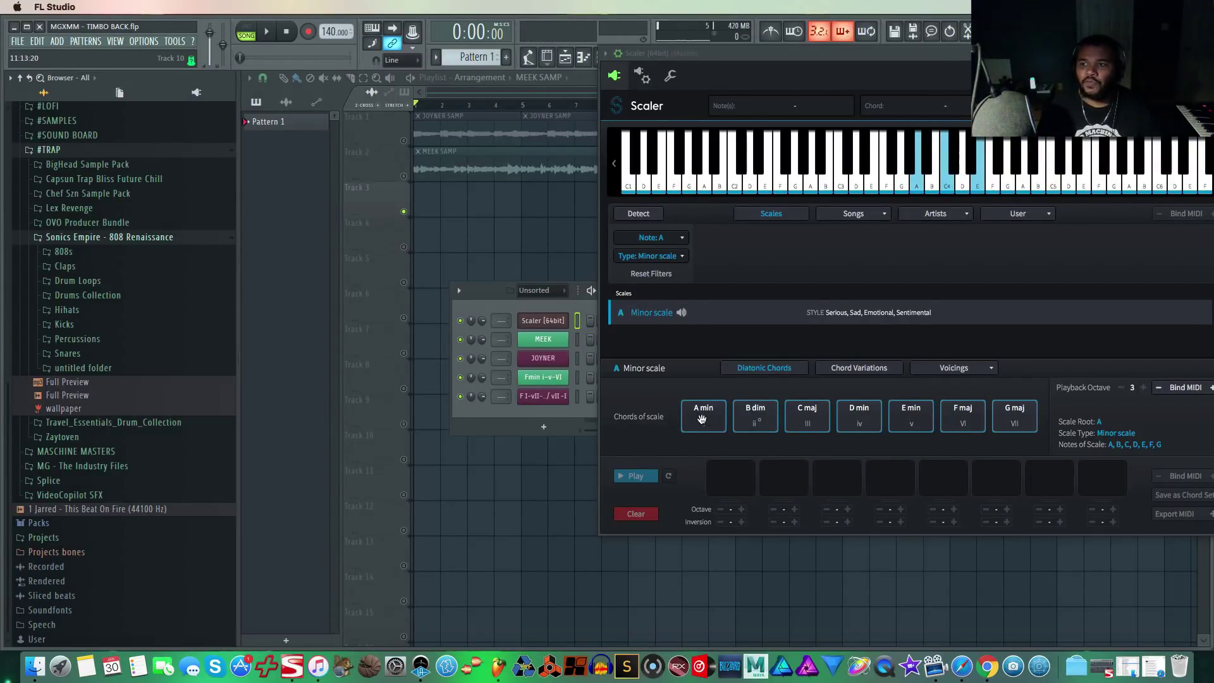
Build a chord progression of A min, E min and F maj in Scaler and play it back.
{"action": "left_click_drag", "start_coordinate": [701, 418], "coordinate": [728, 479]}
{"action": "left_click_drag", "start_coordinate": [911, 417], "coordinate": [786, 473]}
{"action": "left_click_drag", "start_coordinate": [961, 417], "coordinate": [839, 474]}
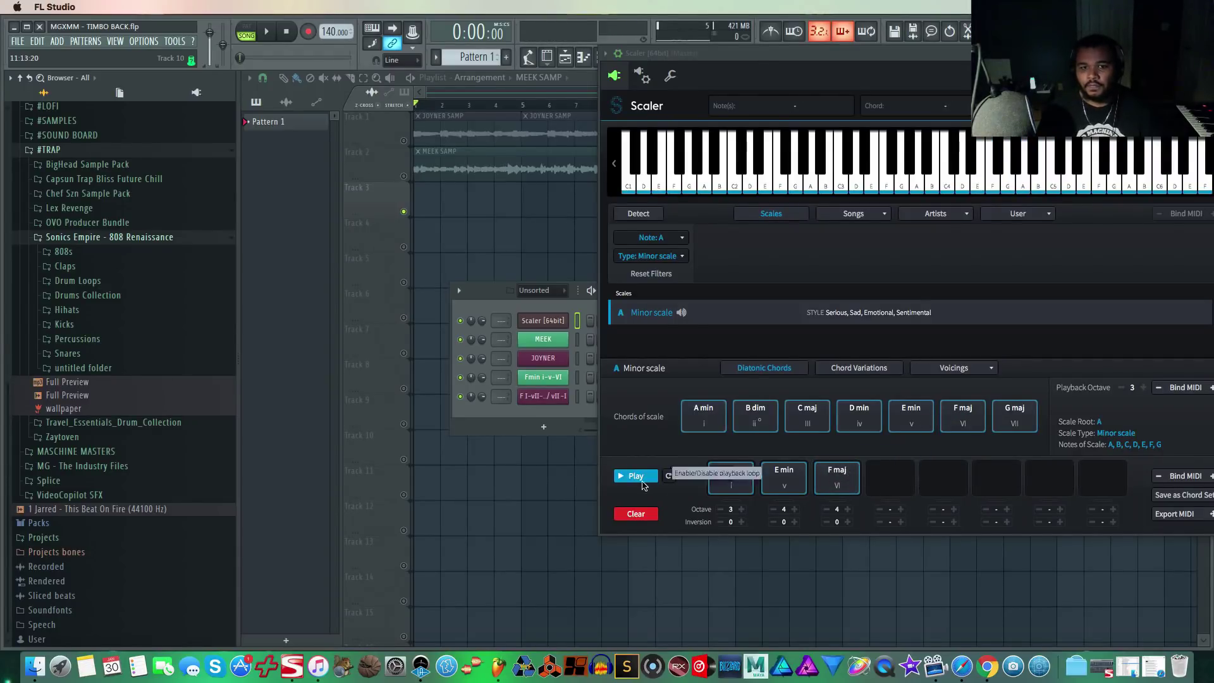
{"action": "left_click", "coordinate": [623, 477]}
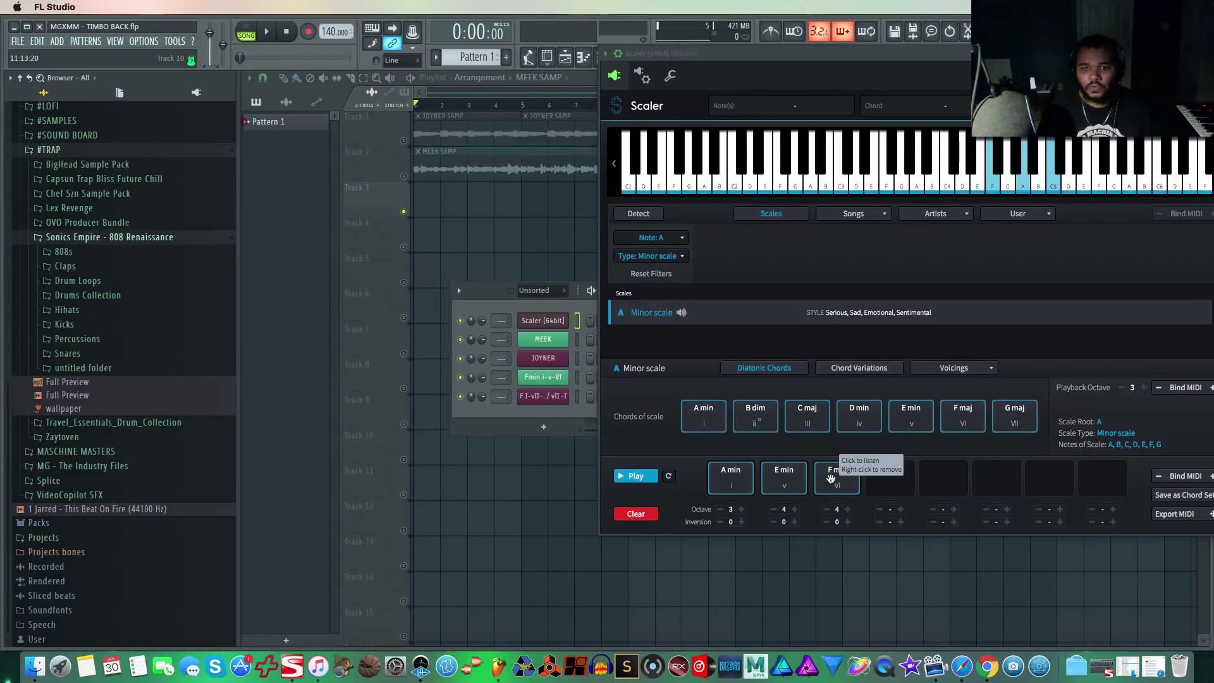
{"action": "left_click", "coordinate": [739, 479]}
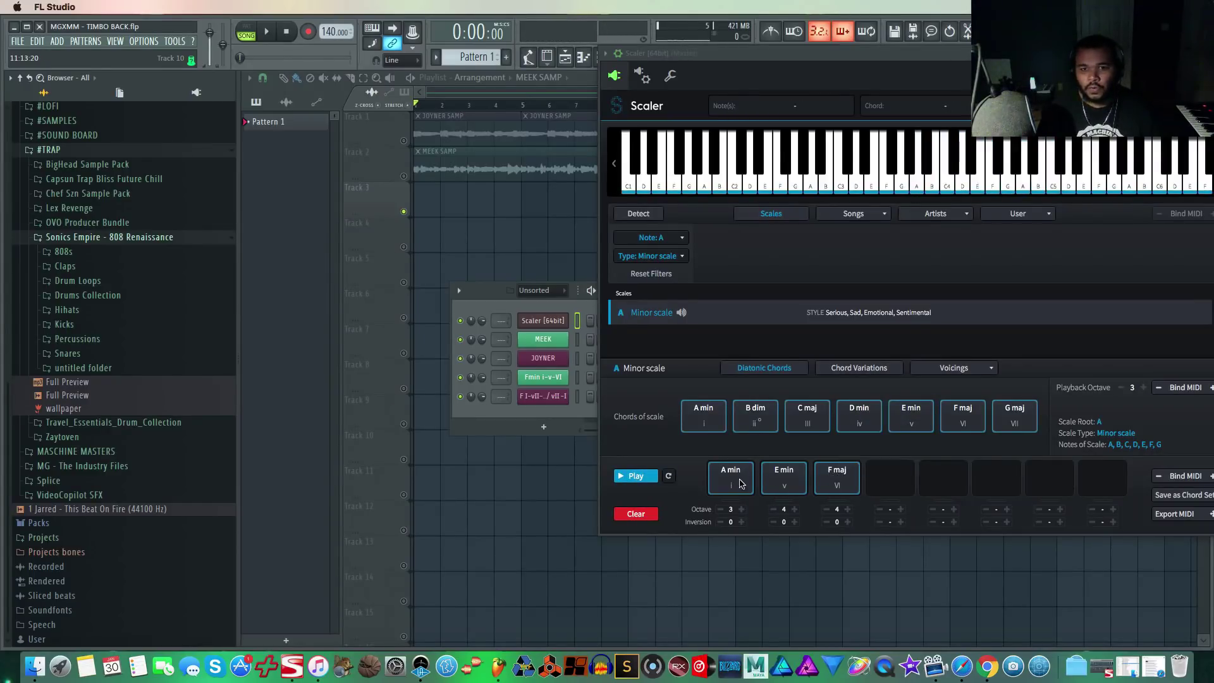
Replace the progression's first chord with the A 7sus2 chord variation and play the progression.
{"action": "left_click", "coordinate": [871, 368]}
{"action": "left_click", "coordinate": [857, 420]}
{"action": "left_click", "coordinate": [905, 425]}
{"action": "scroll", "coordinate": [923, 433], "scroll_direction": "right", "scroll_amount": 1}
{"action": "left_click_drag", "start_coordinate": [929, 427], "coordinate": [733, 478]}
{"action": "left_click", "coordinate": [634, 481]}
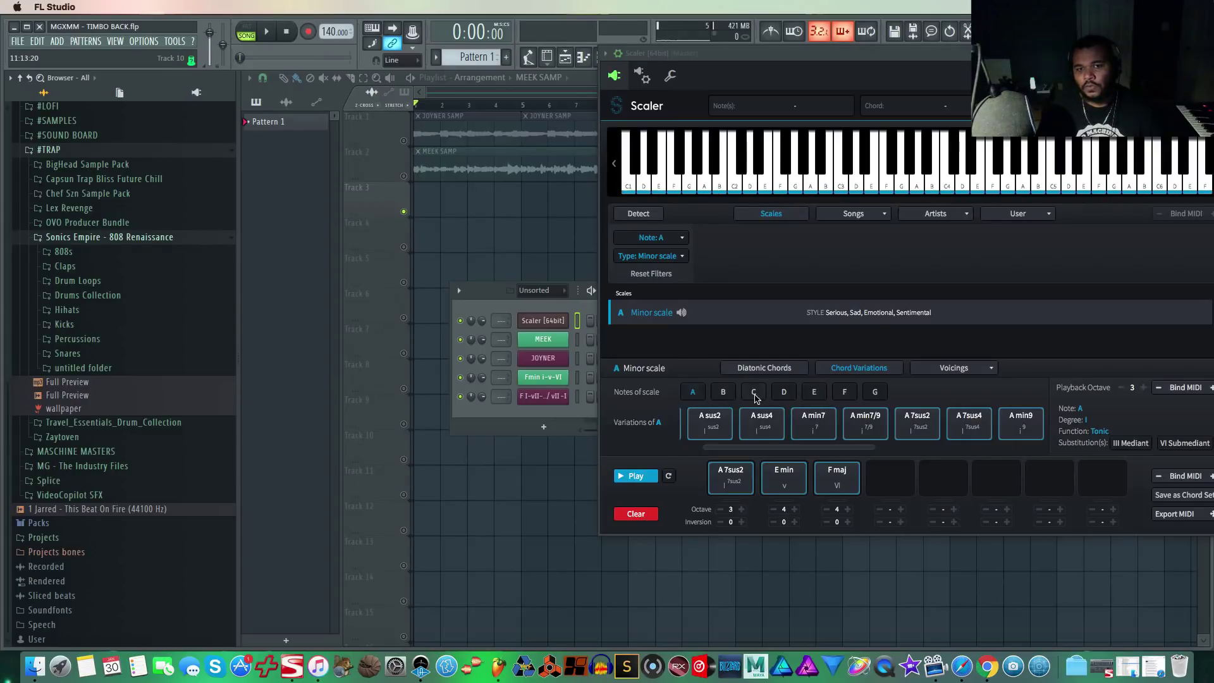
Audition the E chord variations in Scaler, replace the progression's second chord with E 5, and play the progression.
{"action": "left_click", "coordinate": [815, 392]}
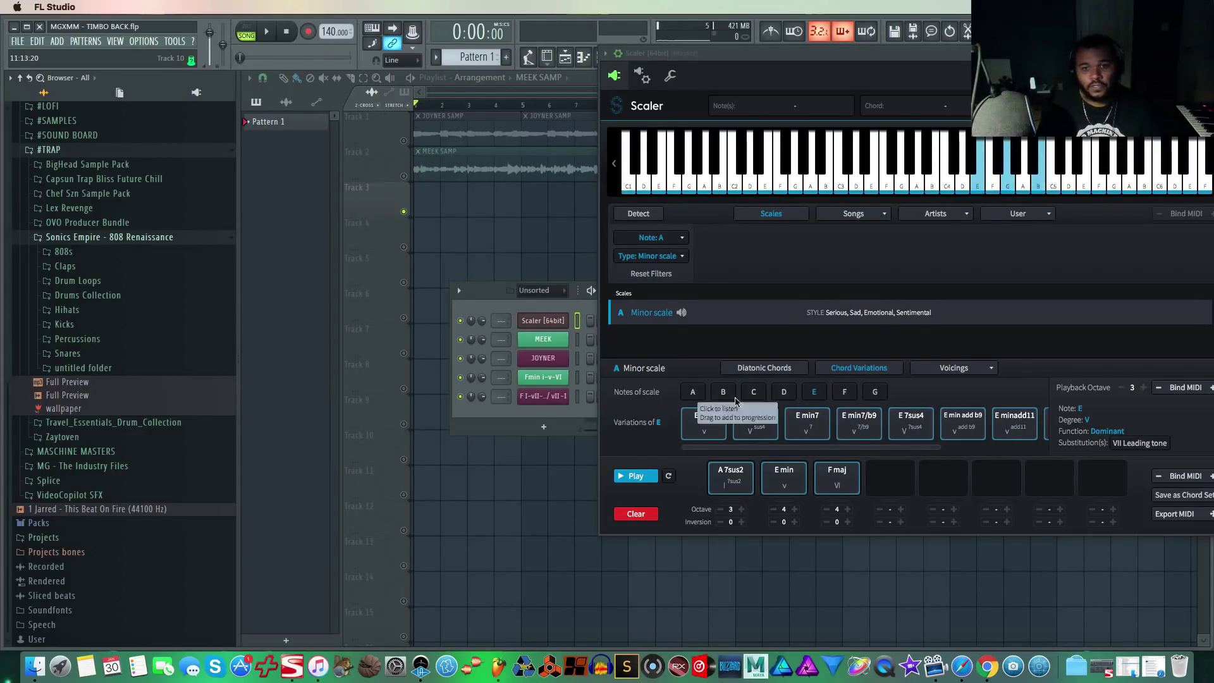
{"action": "left_click", "coordinate": [801, 434]}
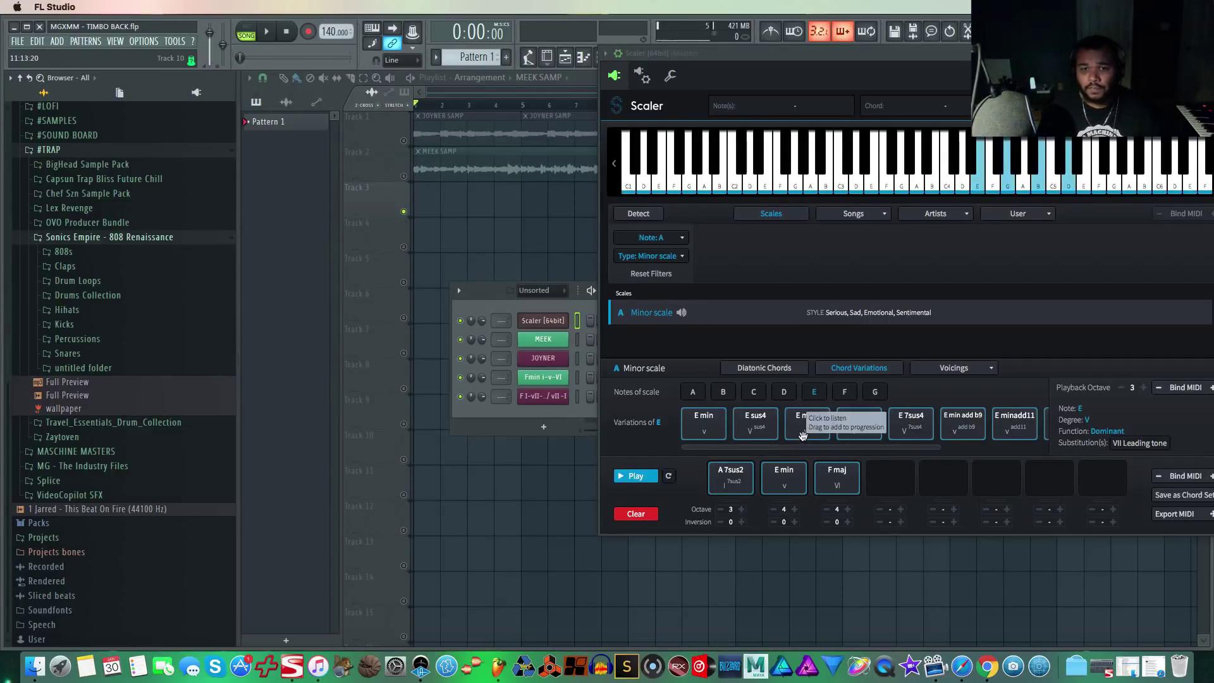
{"action": "left_click", "coordinate": [859, 427]}
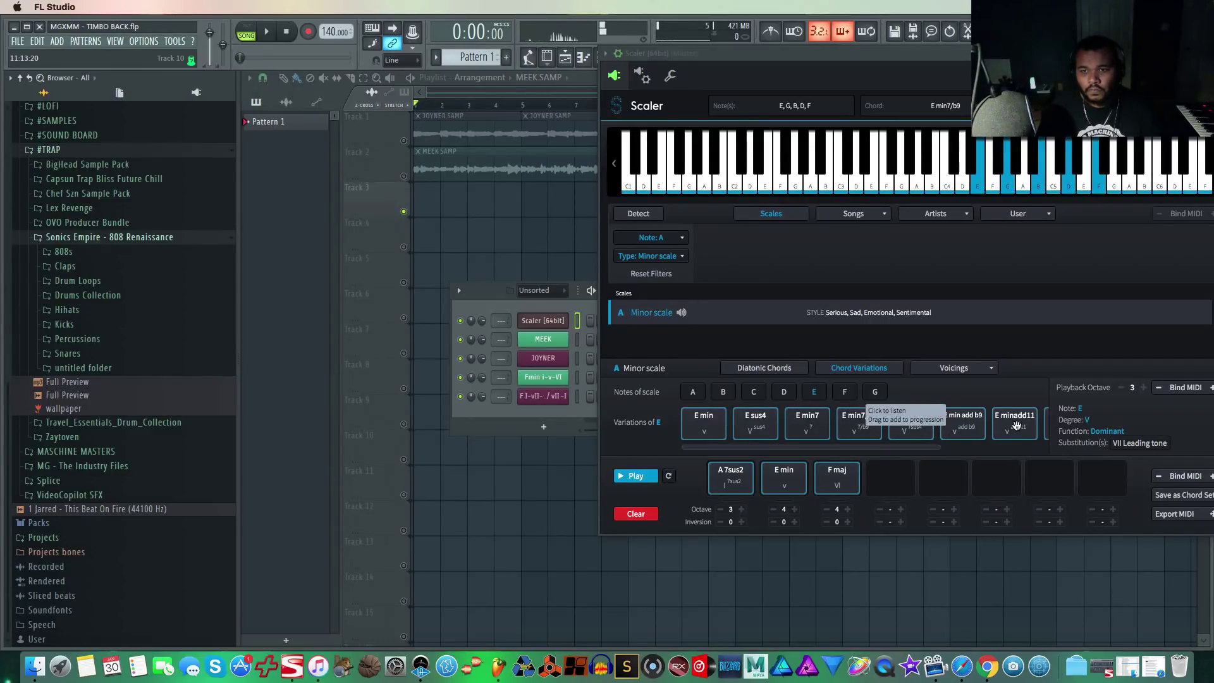
{"action": "left_click", "coordinate": [1012, 424]}
{"action": "scroll", "coordinate": [1002, 427], "scroll_direction": "right", "scroll_amount": 1}
{"action": "scroll", "coordinate": [1003, 427], "scroll_direction": "right", "scroll_amount": 3}
{"action": "left_click", "coordinate": [973, 435]}
{"action": "left_click_drag", "start_coordinate": [973, 435], "coordinate": [785, 476]}
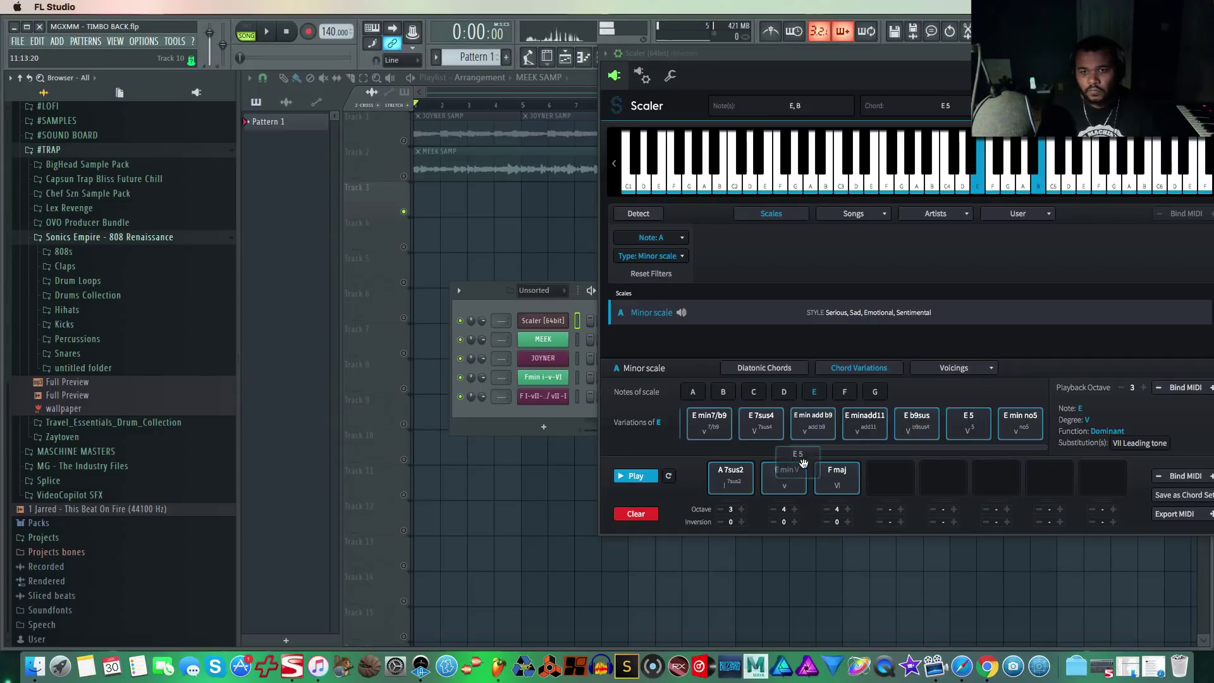
{"action": "left_click", "coordinate": [649, 479]}
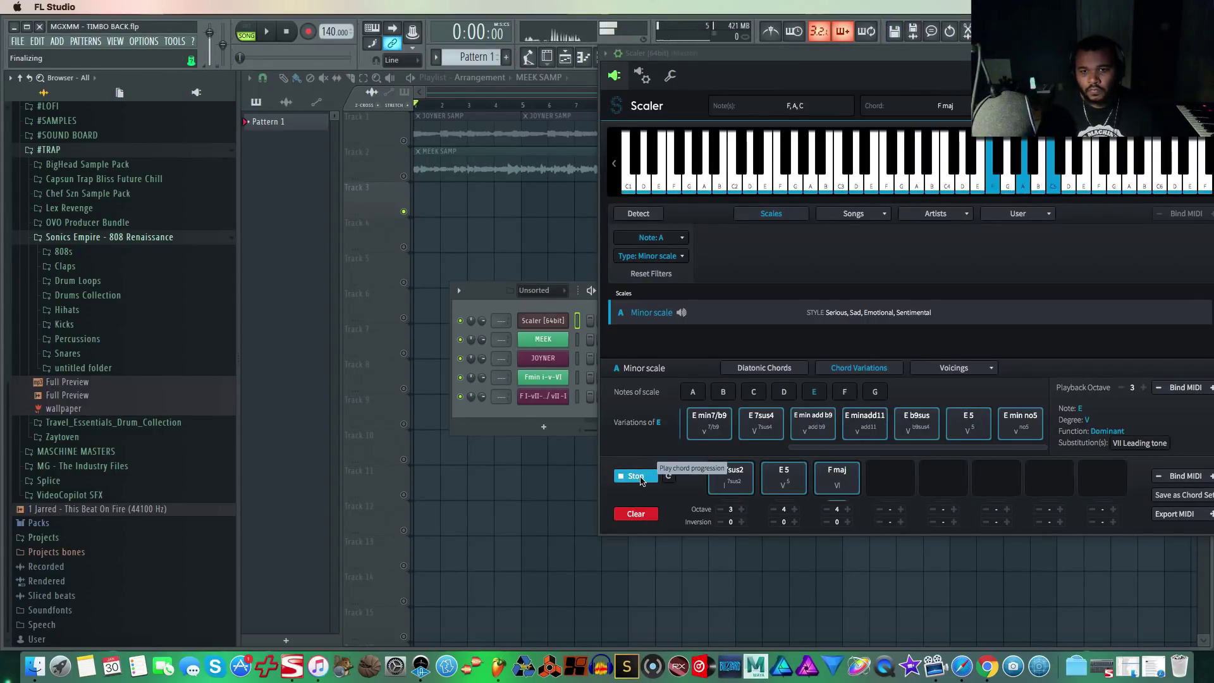
{"action": "left_click", "coordinate": [635, 476]}
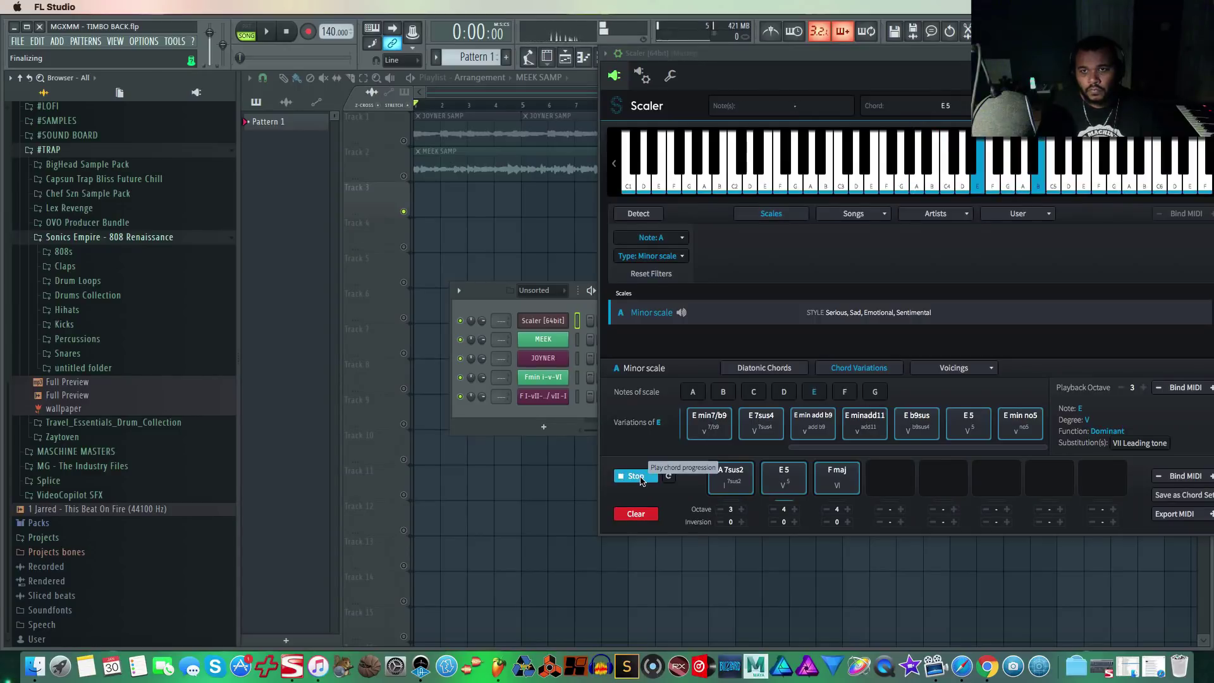
Listen to the progression's first two chords and audition the sus variations of A.
{"action": "left_click", "coordinate": [727, 477]}
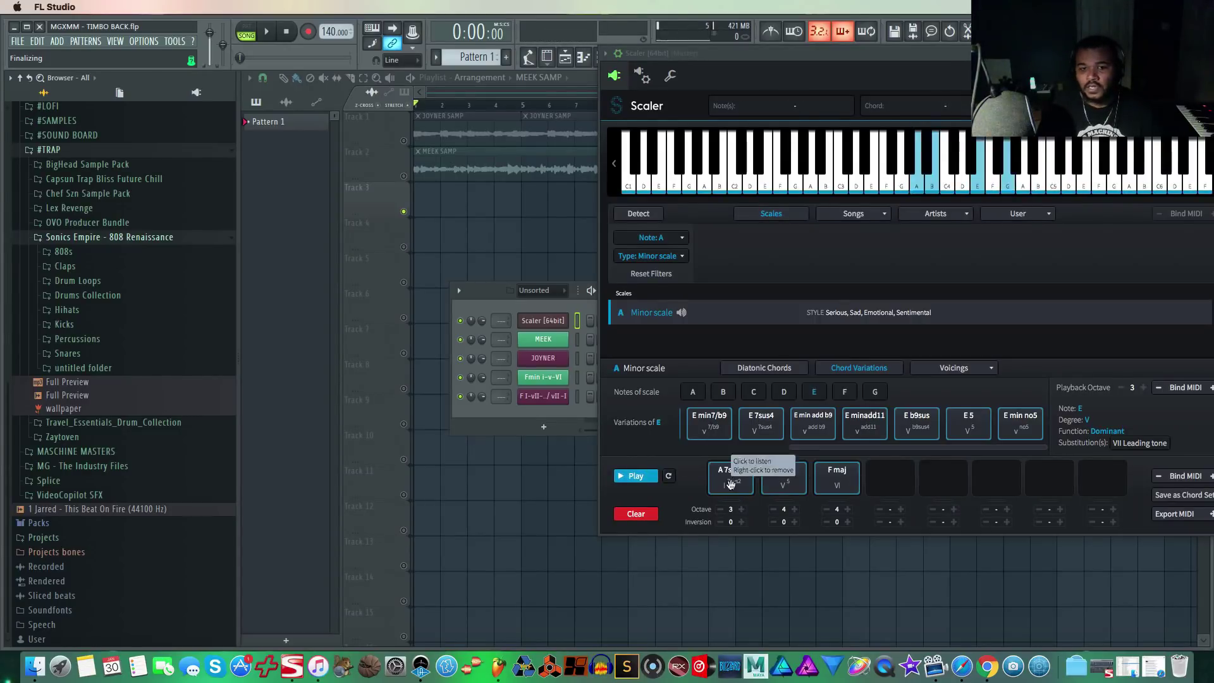
{"action": "left_click", "coordinate": [773, 485]}
{"action": "left_click", "coordinate": [728, 479]}
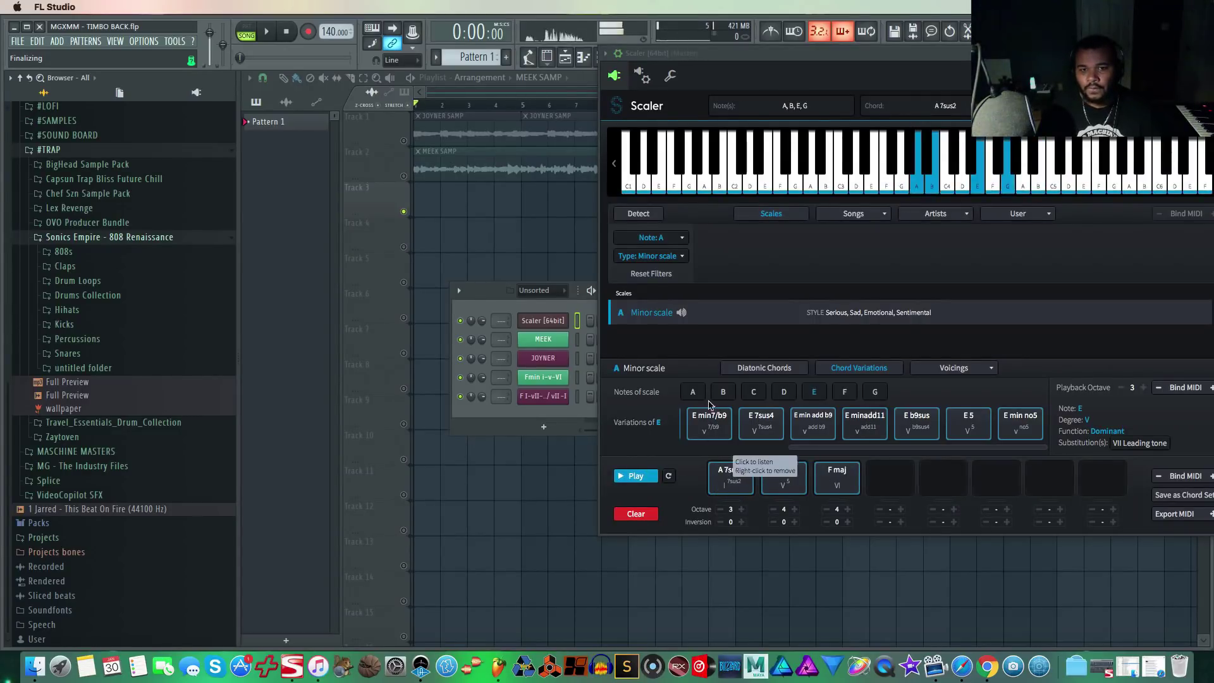
{"action": "left_click", "coordinate": [818, 435]}
{"action": "left_click", "coordinate": [819, 434]}
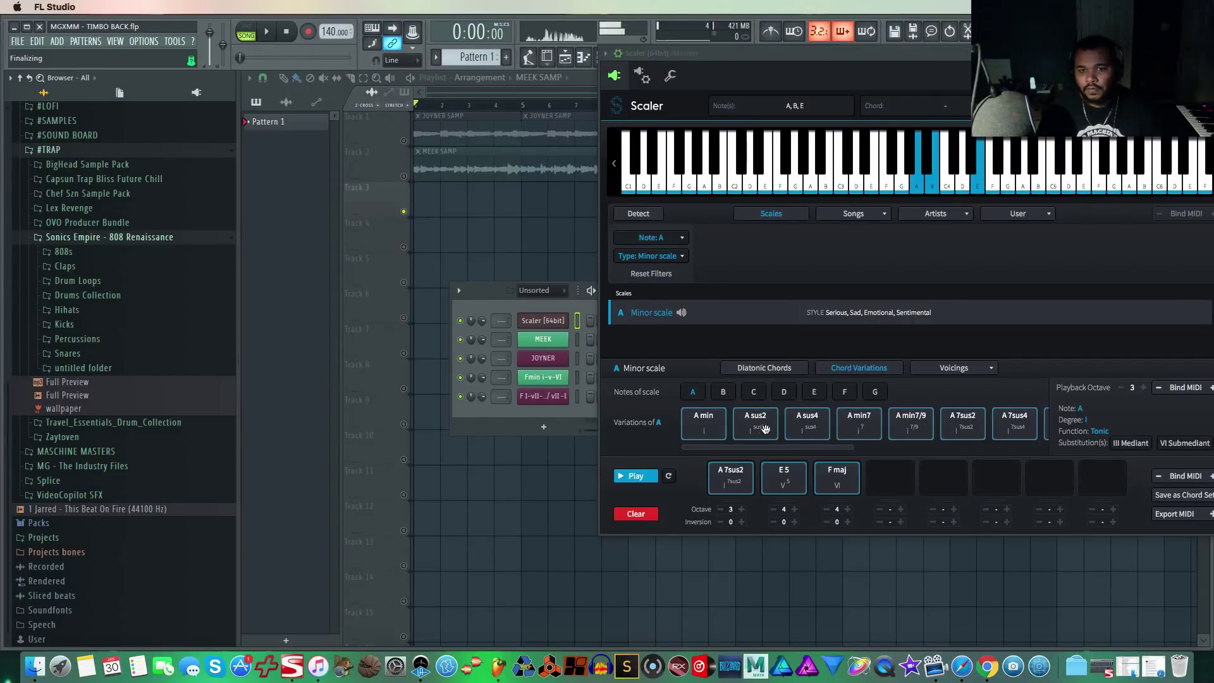
{"action": "left_click", "coordinate": [820, 430]}
Shift E 5 and F maj one slot along, insert A sus4 as the second chord, and play the progression.
{"action": "left_click_drag", "start_coordinate": [833, 479], "coordinate": [889, 479]}
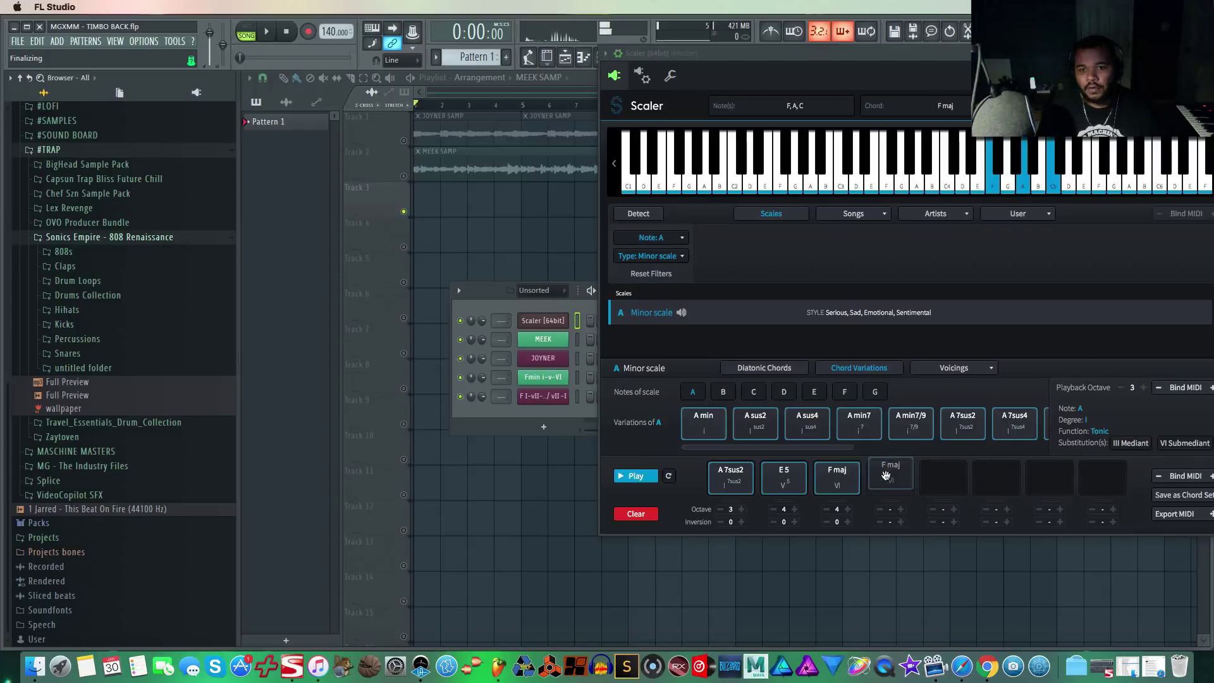
{"action": "left_click_drag", "start_coordinate": [784, 479], "coordinate": [837, 479]}
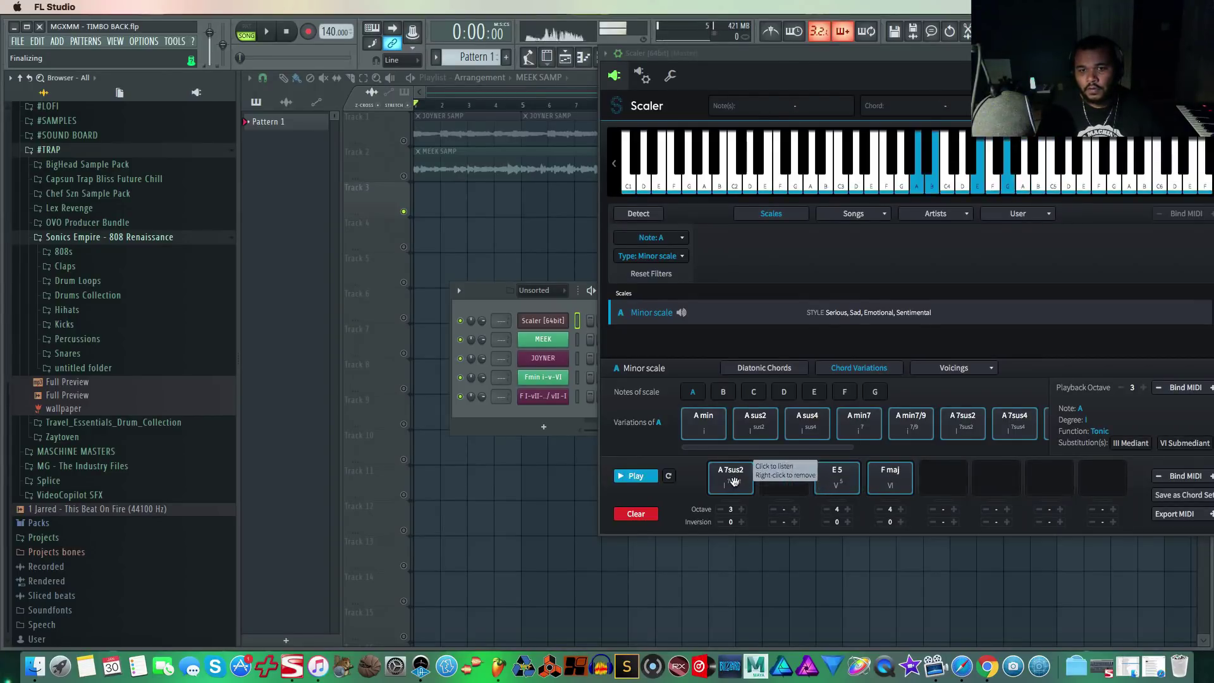
{"action": "left_click_drag", "start_coordinate": [807, 420], "coordinate": [783, 479]}
{"action": "left_click", "coordinate": [632, 476]}
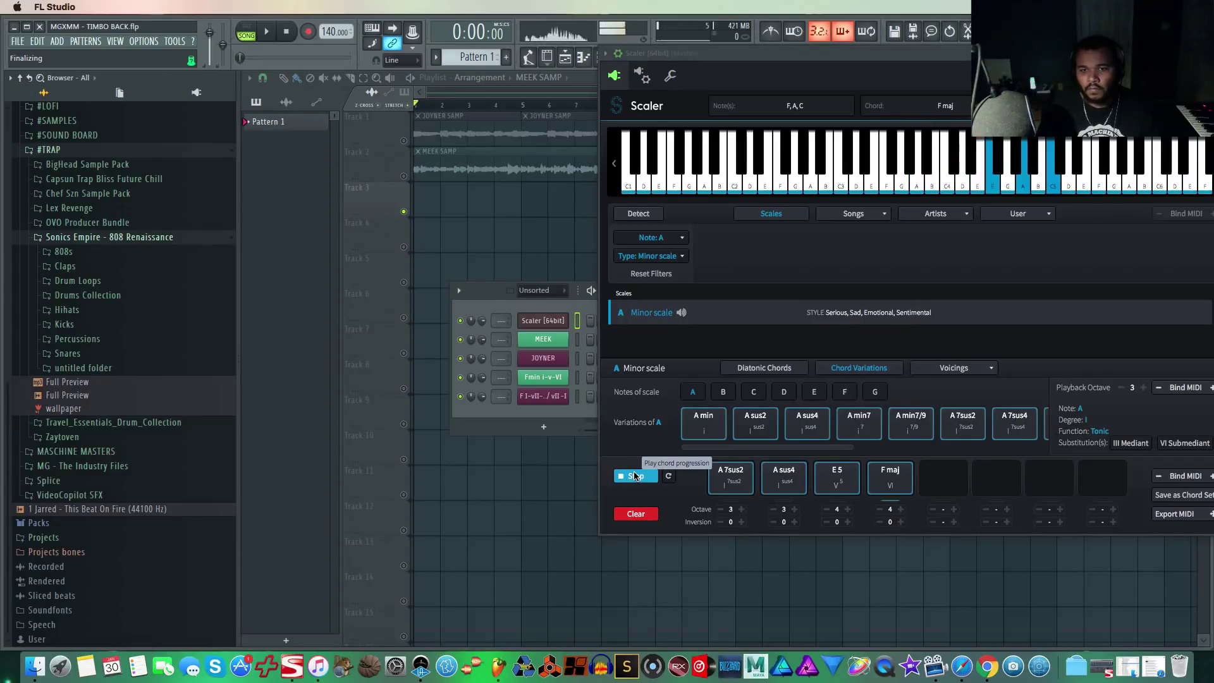
Audition more E variations, try E min7 as the progression's third chord, and play it back.
{"action": "left_click", "coordinate": [814, 393]}
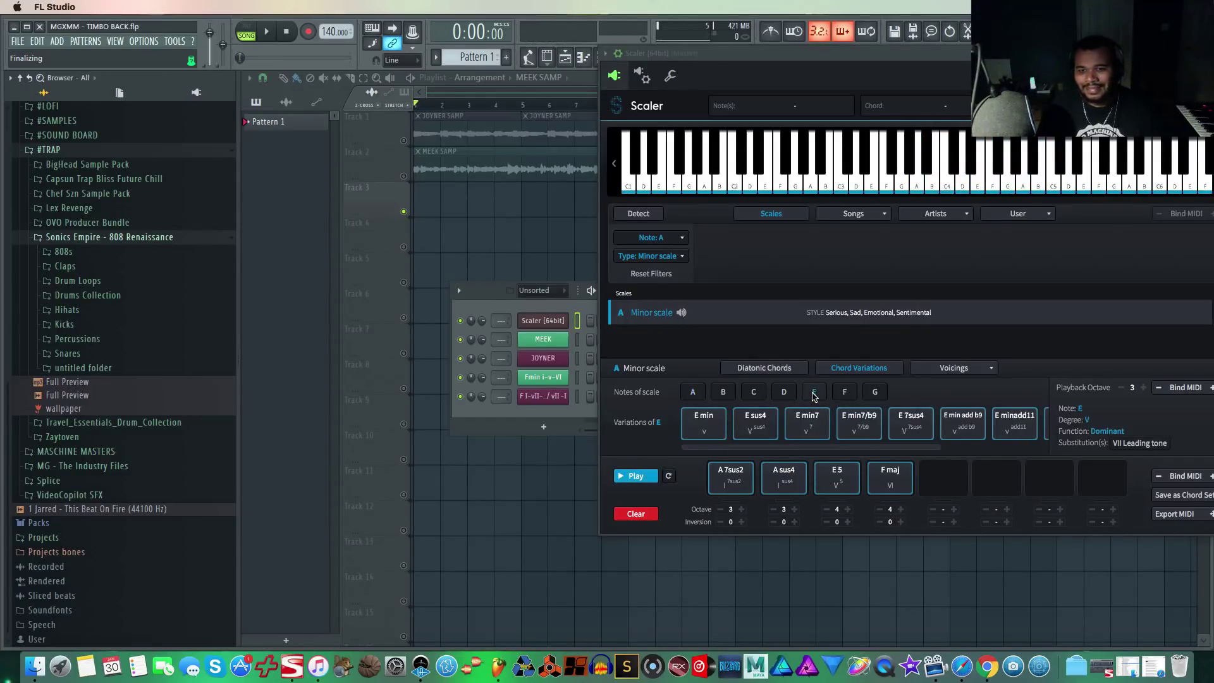
{"action": "left_click", "coordinate": [962, 422]}
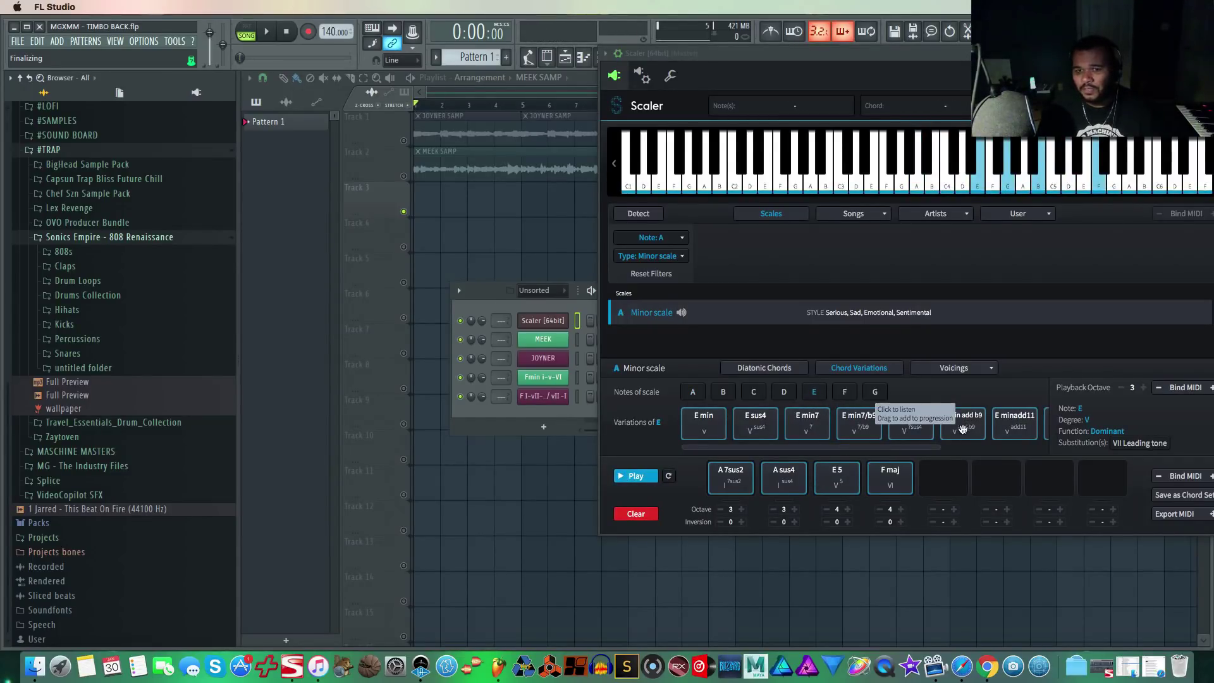
{"action": "left_click", "coordinate": [806, 420]}
{"action": "left_click_drag", "start_coordinate": [804, 423], "coordinate": [835, 479]}
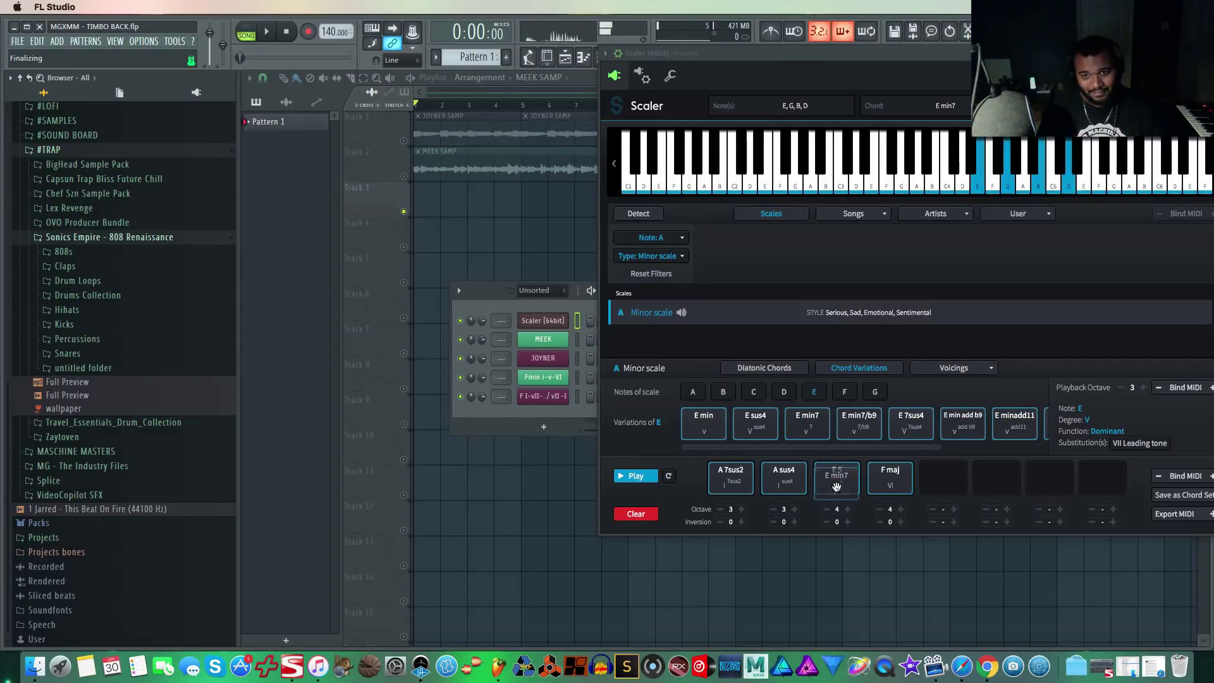
{"action": "left_click", "coordinate": [637, 476]}
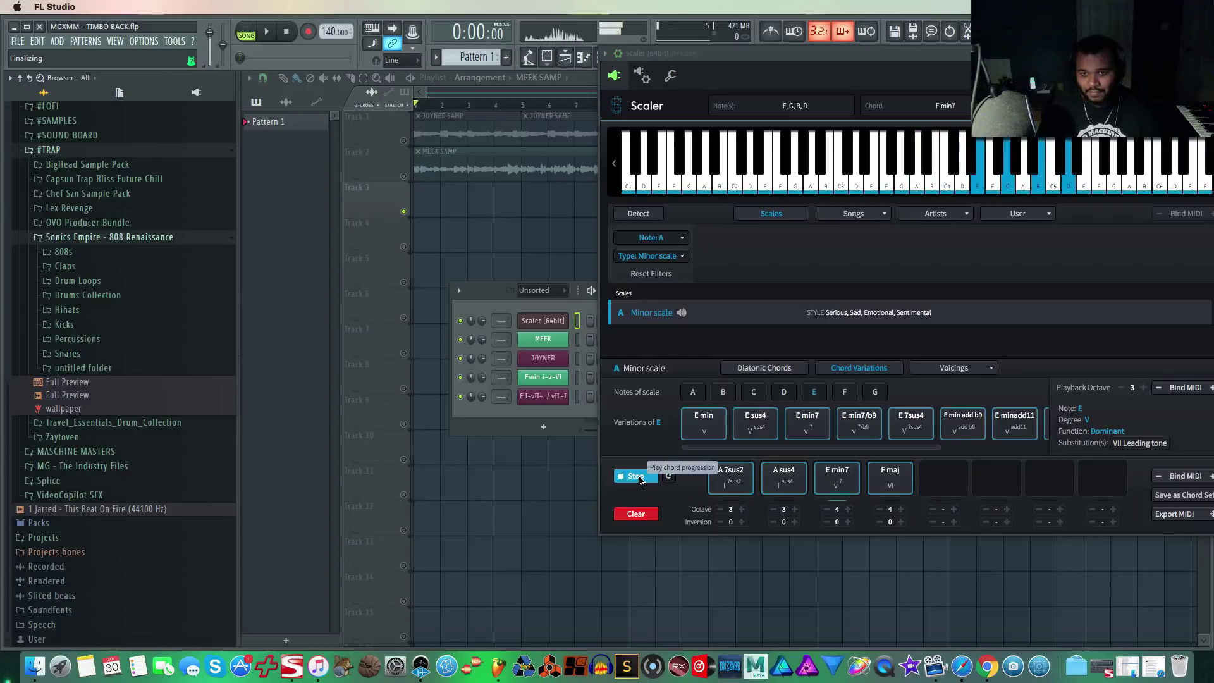
{"action": "left_click", "coordinate": [637, 476]}
Replace the progression's third chord with the E sus4 variation and play the progression.
{"action": "left_click_drag", "start_coordinate": [758, 419], "coordinate": [833, 477]}
{"action": "left_click", "coordinate": [637, 476]}
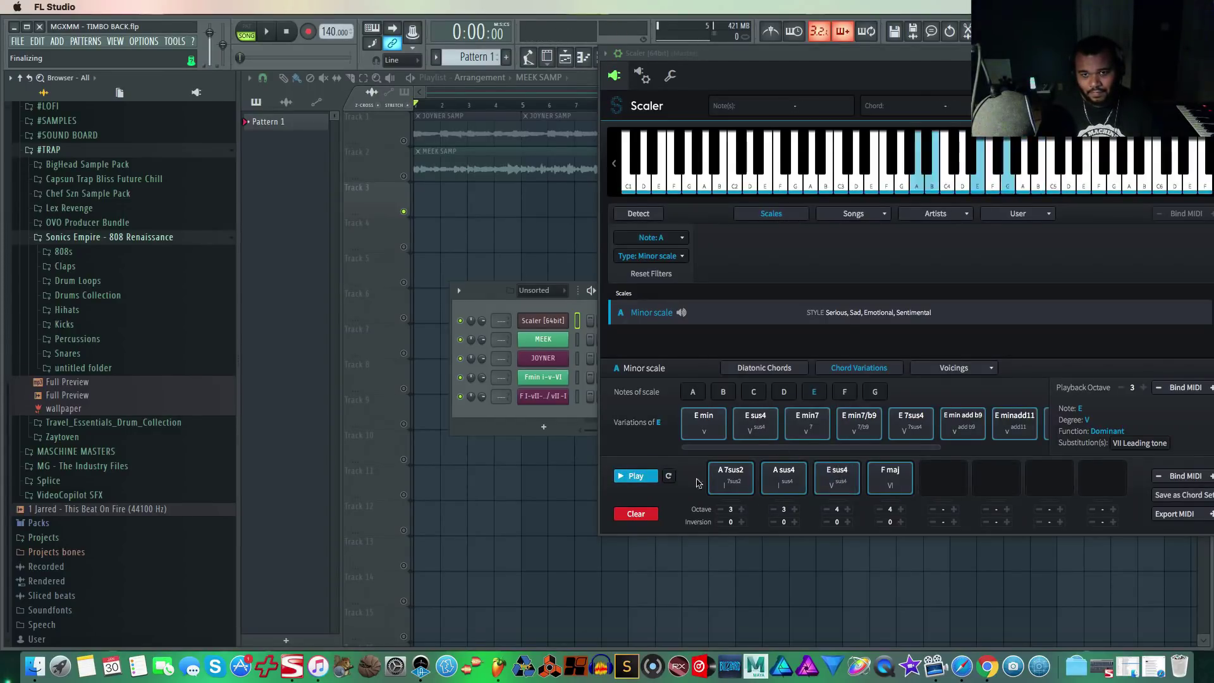
{"action": "left_click", "coordinate": [646, 481]}
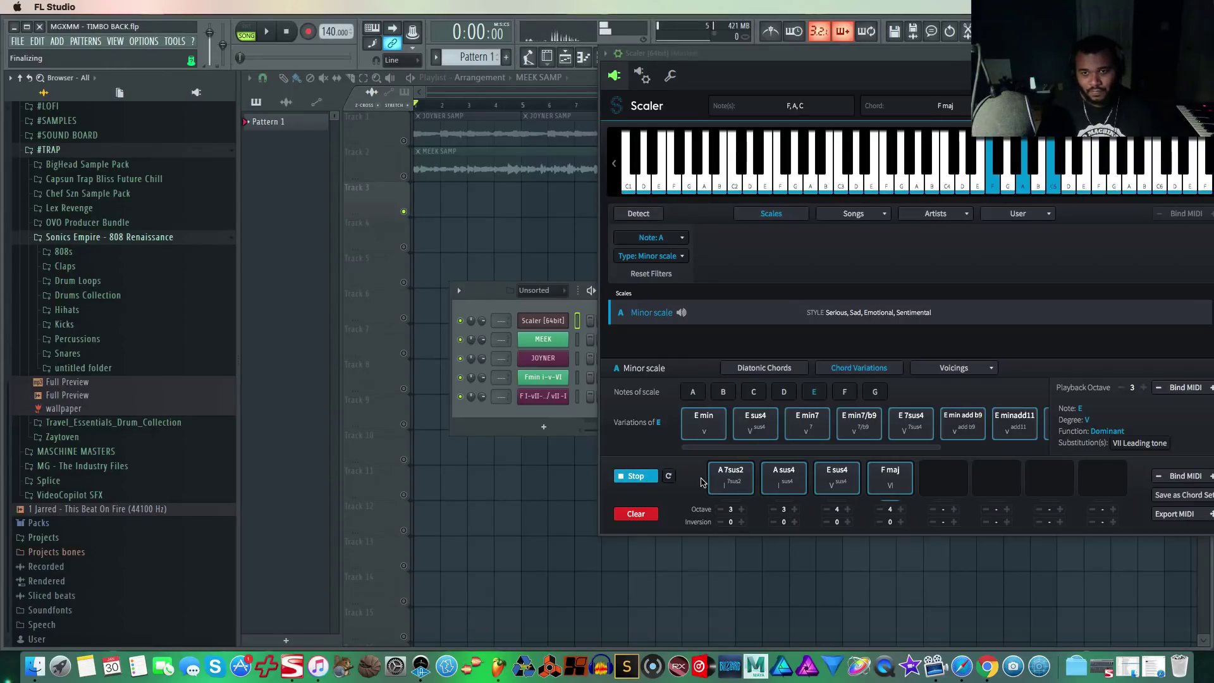
Insert a Concerto instrument channel above Scaler, move its window clear, and load the Anthology 1987 instrument.
{"action": "right_click", "coordinate": [550, 320]}
{"action": "mouse_move", "coordinate": [614, 393]}
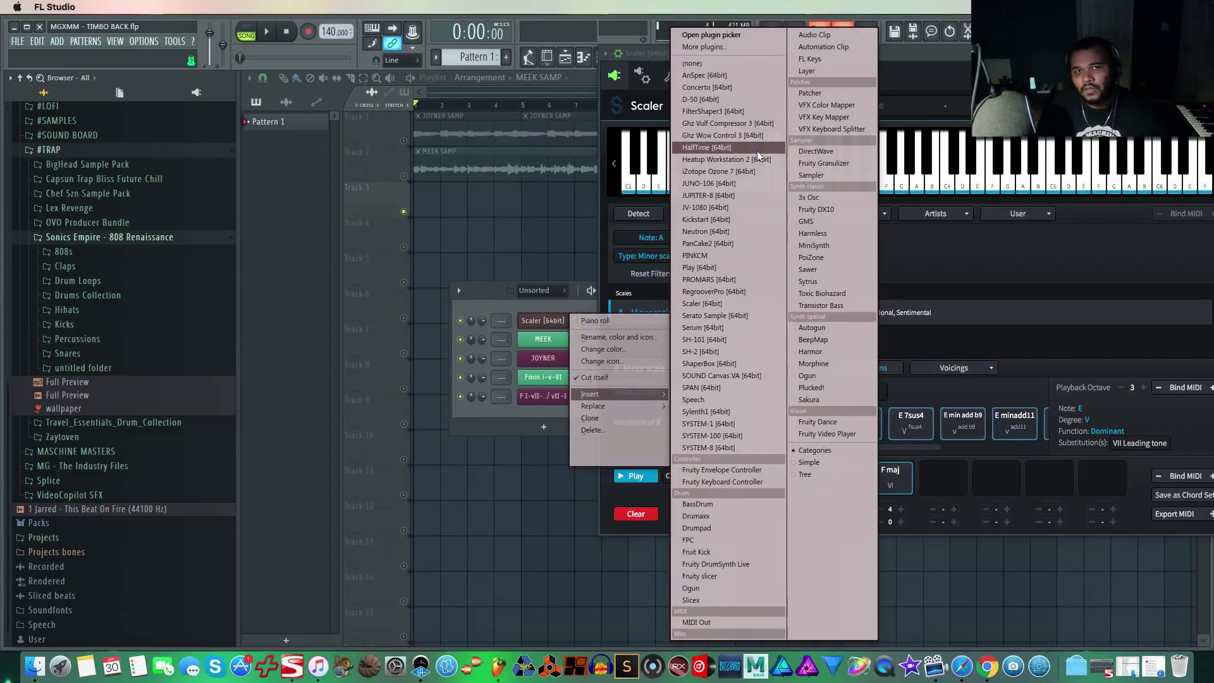
{"action": "left_click", "coordinate": [740, 88]}
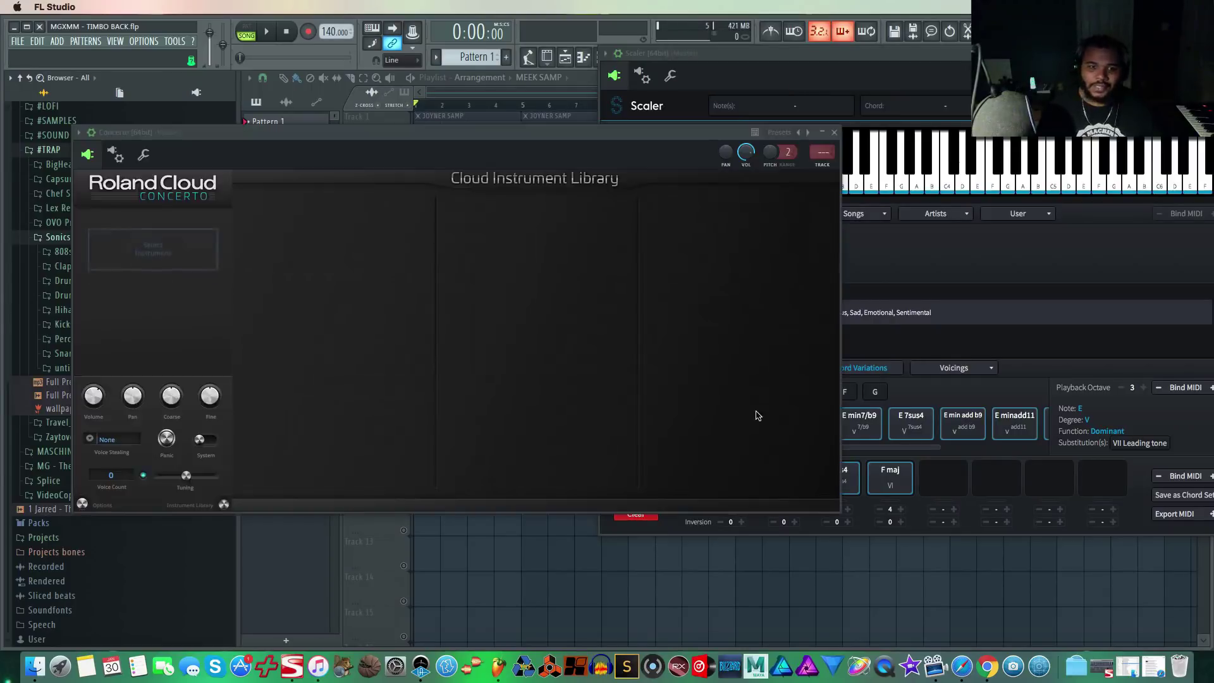
{"action": "left_click_drag", "start_coordinate": [549, 129], "coordinate": [743, 136]}
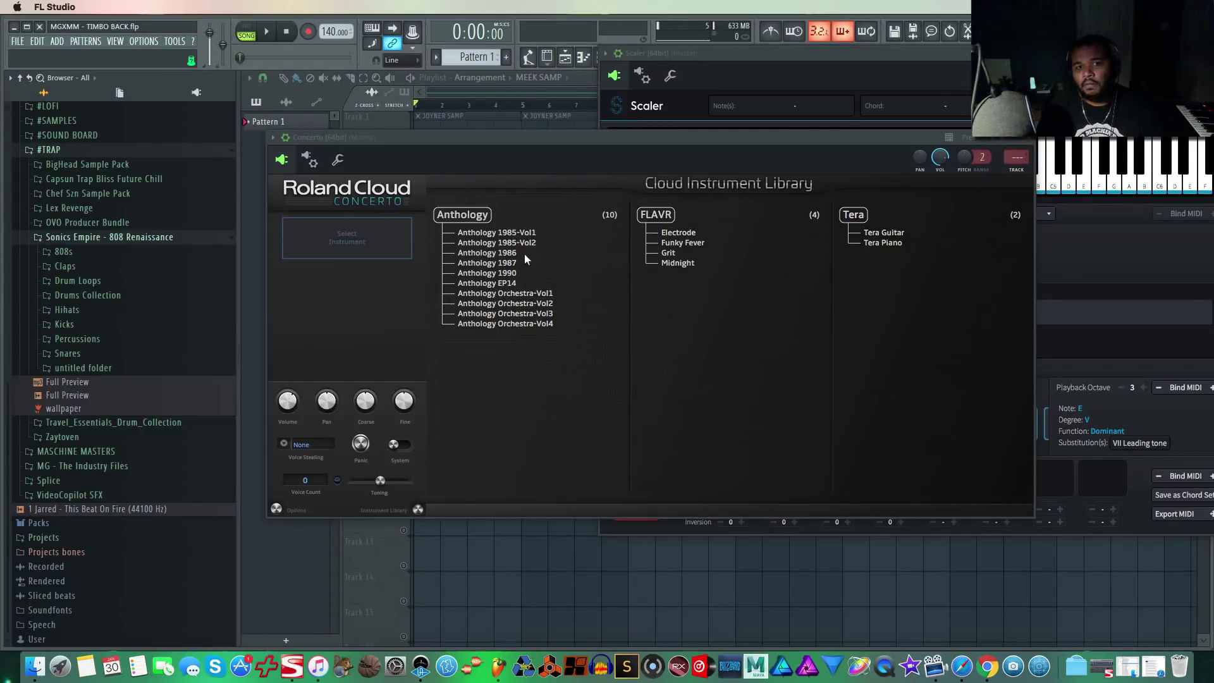
{"action": "left_click", "coordinate": [512, 263]}
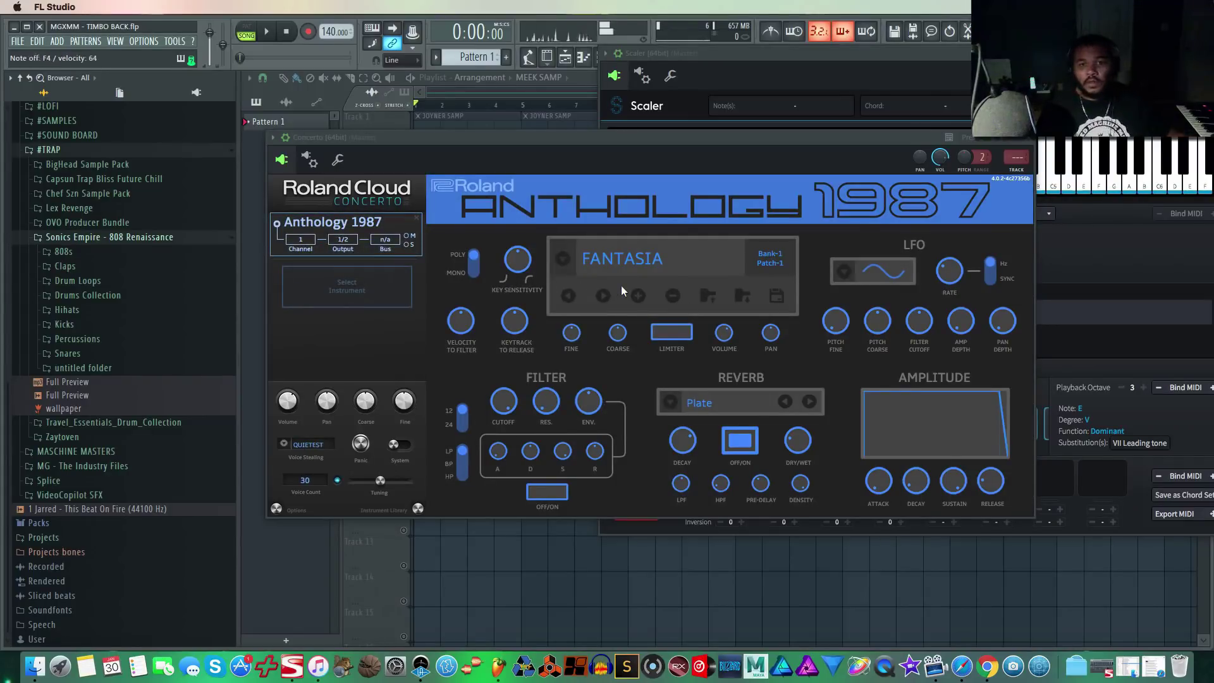
Audition Anthology 1987 patches including Arco Strings and Slap Brass, and choose Pressureme Strings.
{"action": "left_click", "coordinate": [602, 293]}
{"action": "left_click", "coordinate": [602, 293]}
{"action": "left_click", "coordinate": [603, 294]}
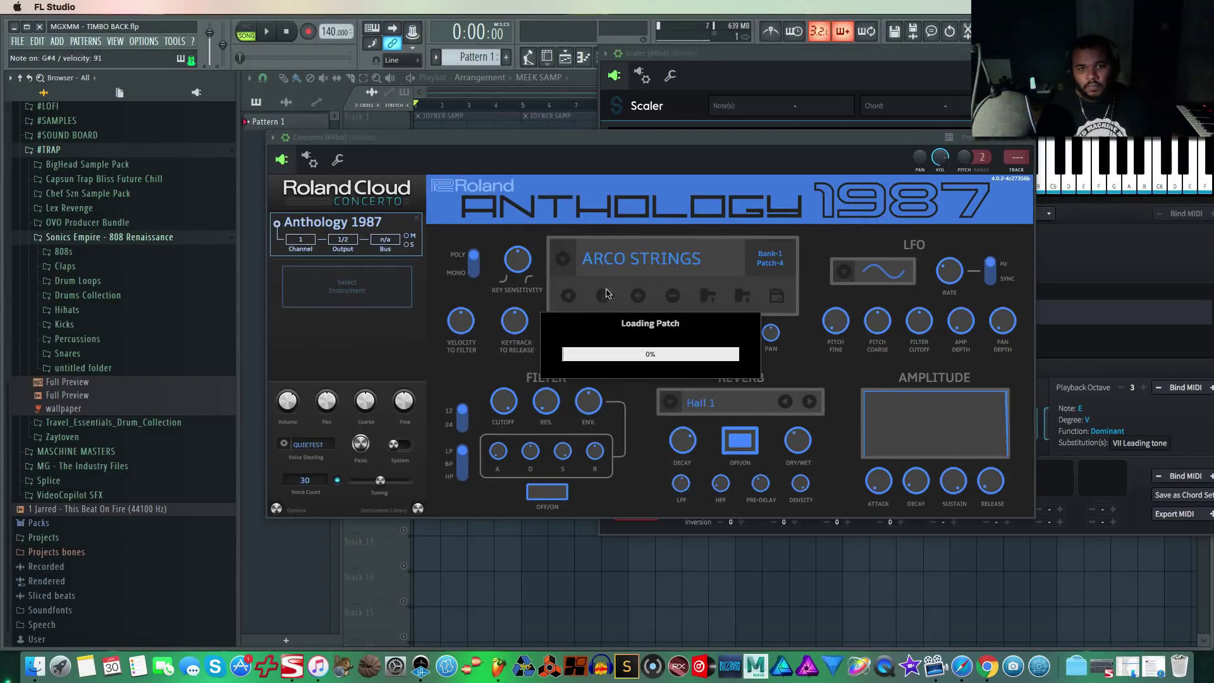
{"action": "left_click", "coordinate": [648, 263]}
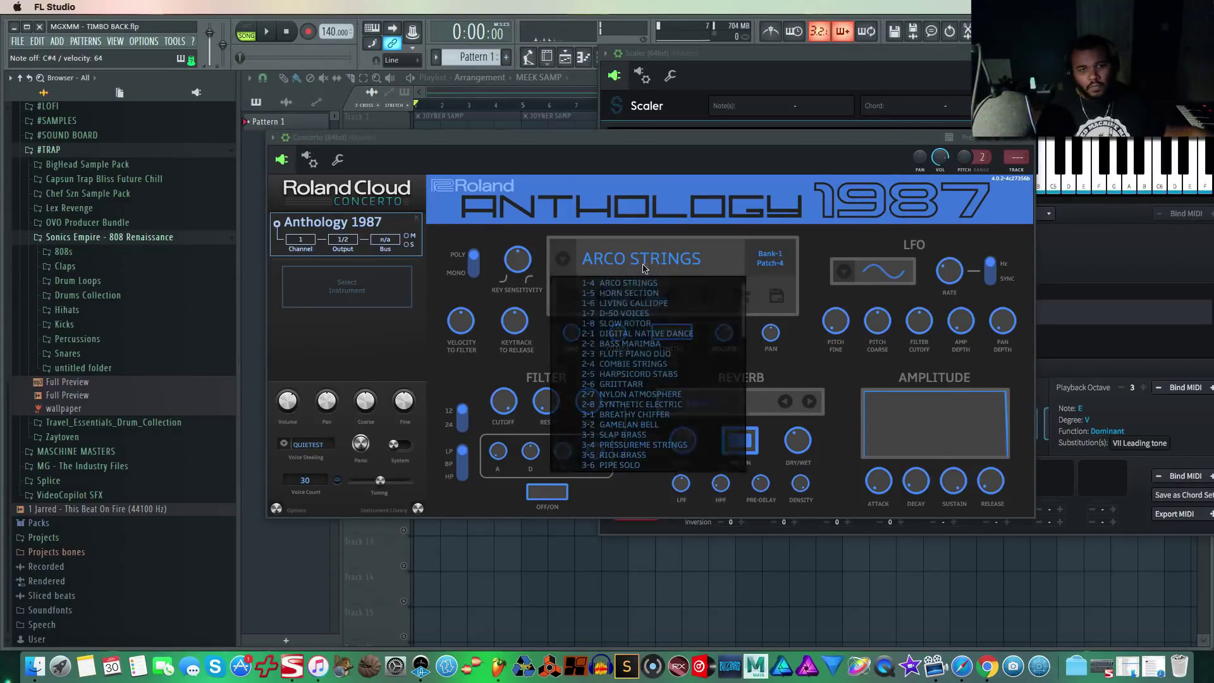
{"action": "left_click", "coordinate": [664, 436]}
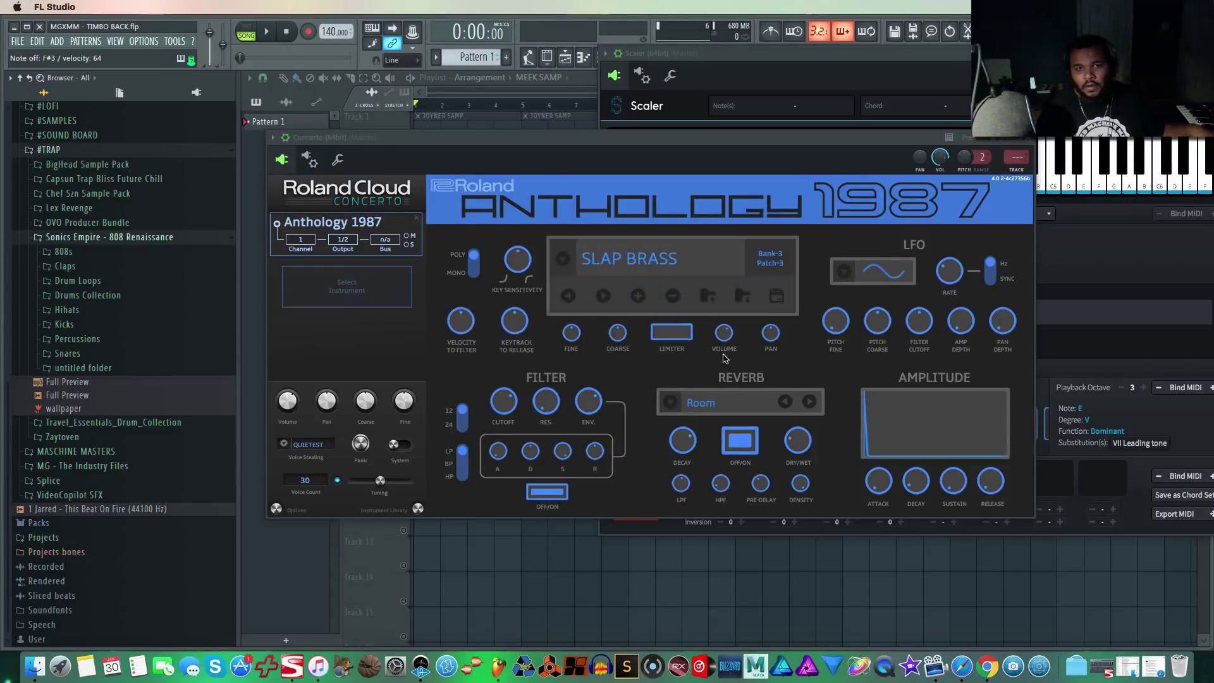
{"action": "left_click", "coordinate": [605, 300]}
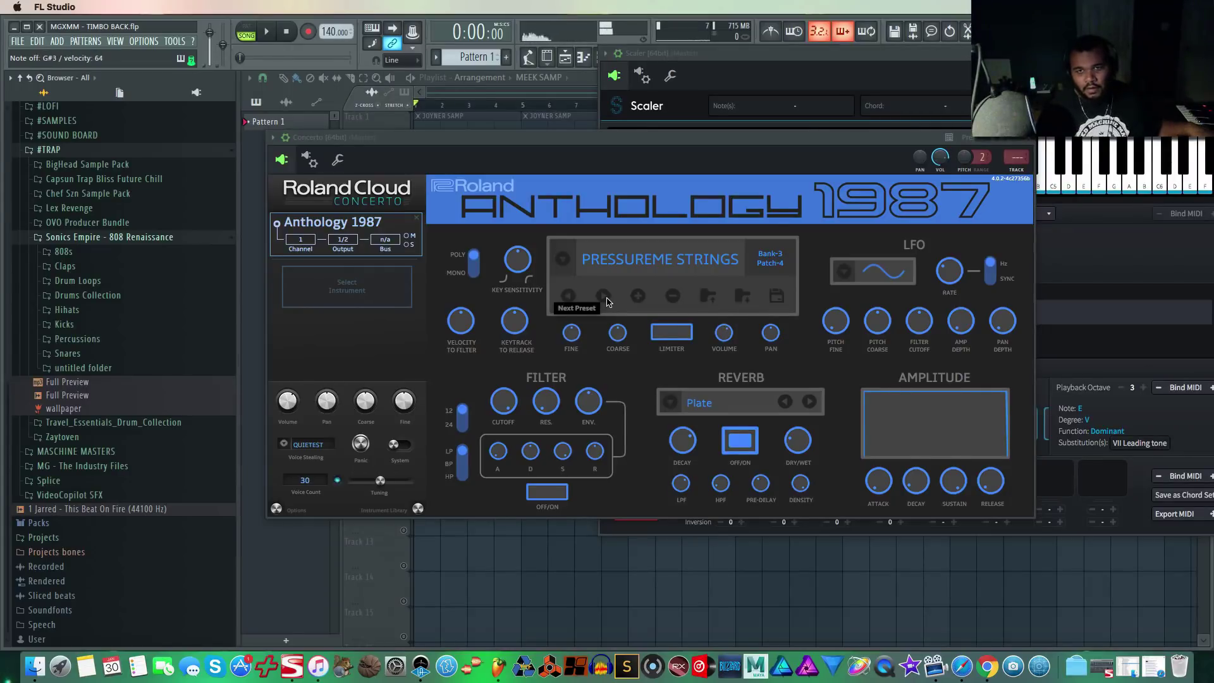
Close the Concerto window, export the Scaler progression's MIDI onto the Concerto channel, and close Scaler.
{"action": "left_click", "coordinate": [1029, 138]}
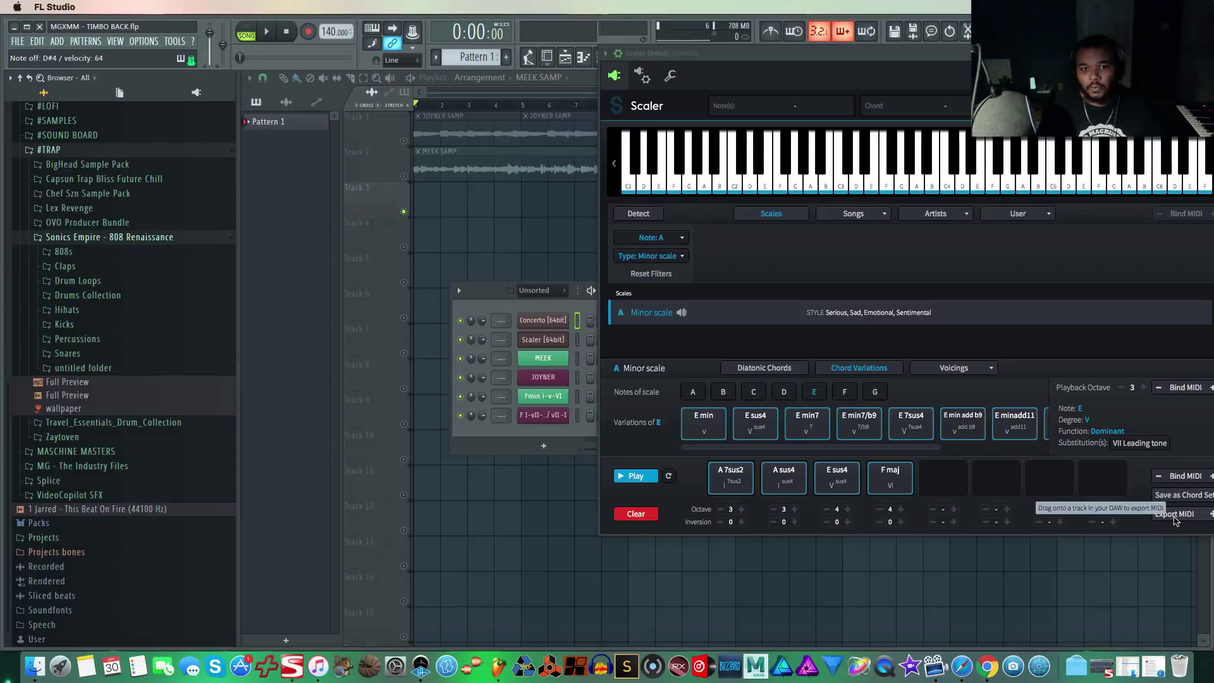
{"action": "left_click_drag", "start_coordinate": [544, 321], "coordinate": [539, 321]}
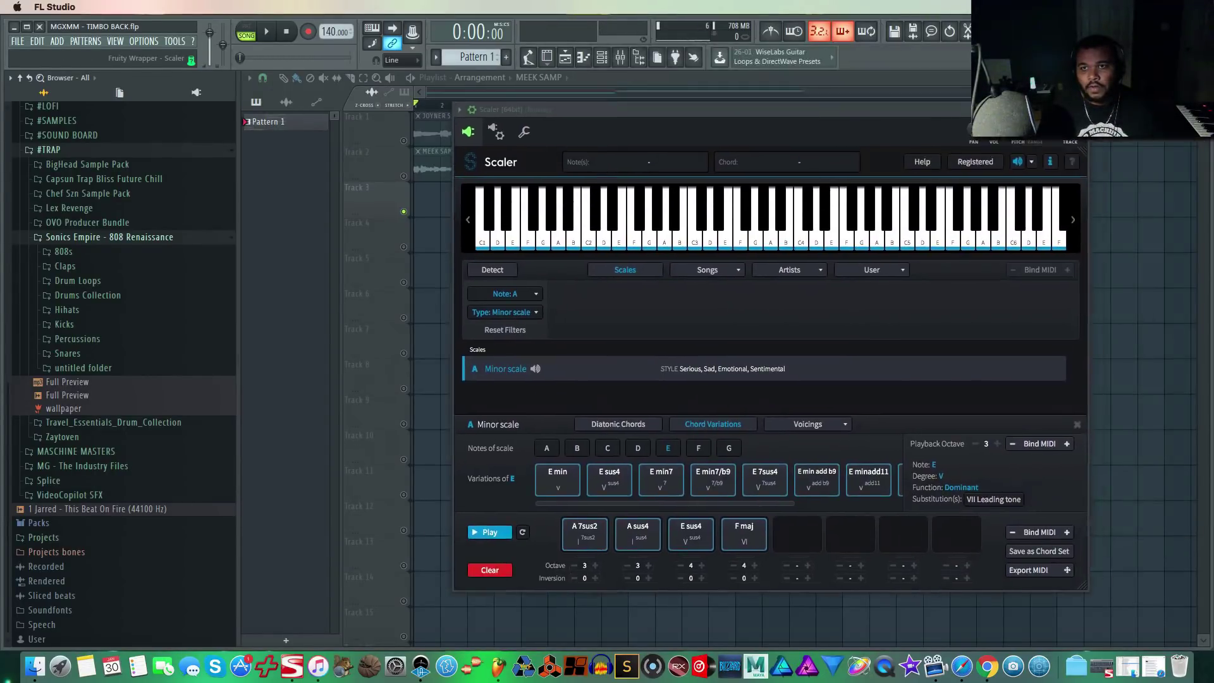
{"action": "key", "text": "Escape"}
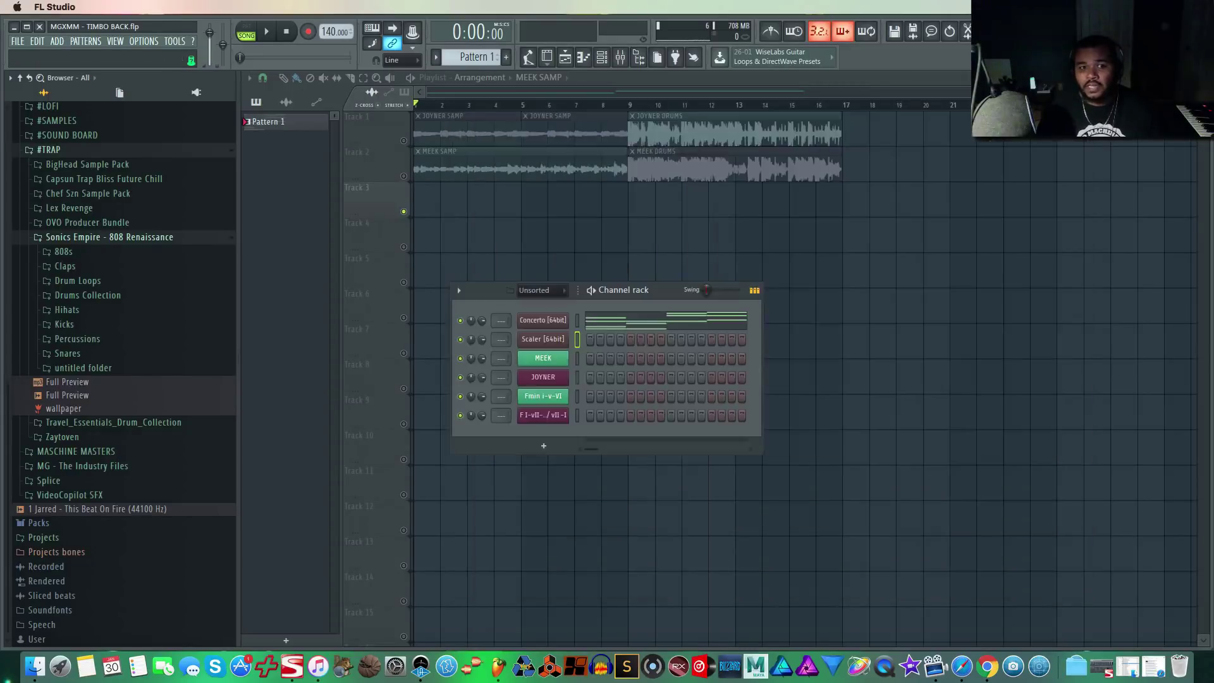
Save the project and play the Concerto chords in pattern mode.
{"action": "left_click", "coordinate": [17, 43]}
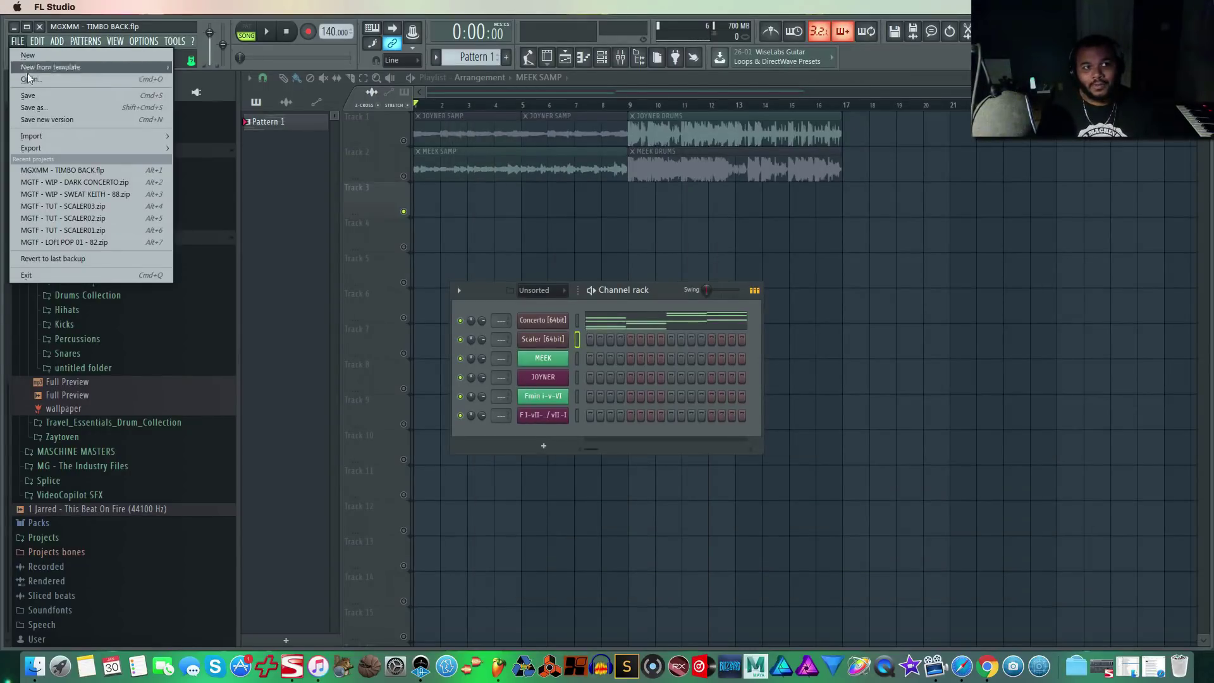
{"action": "left_click", "coordinate": [51, 92]}
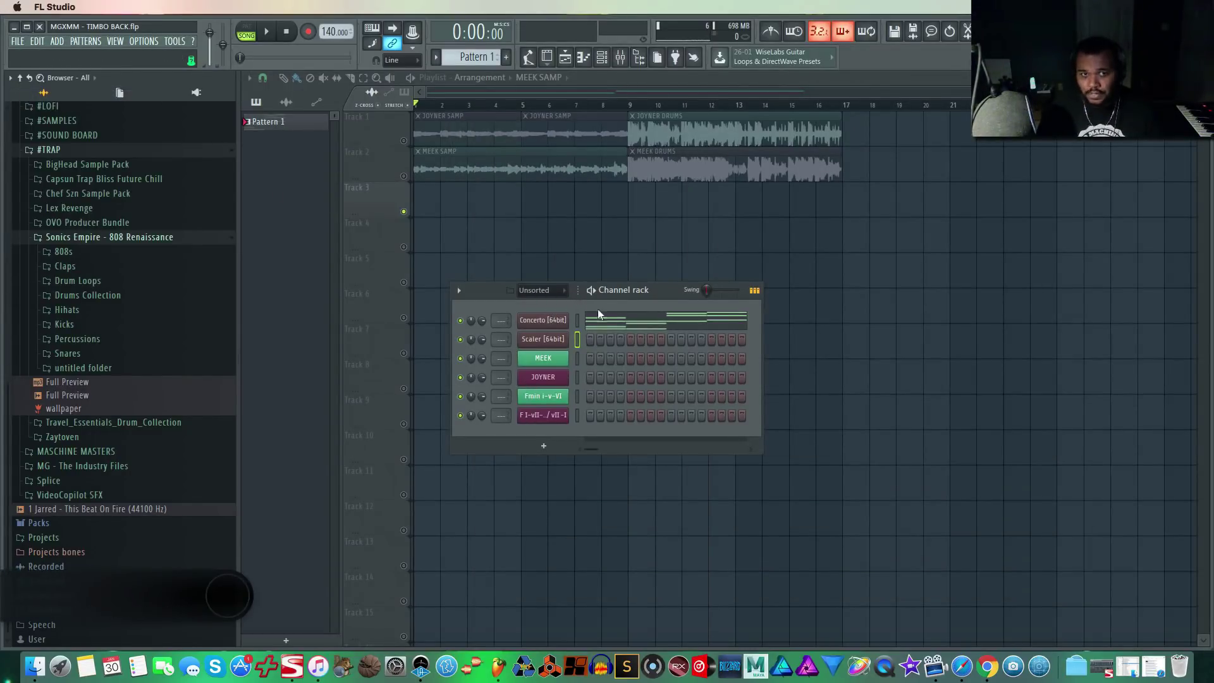
{"action": "left_click", "coordinate": [253, 36]}
{"action": "key", "text": "space"}
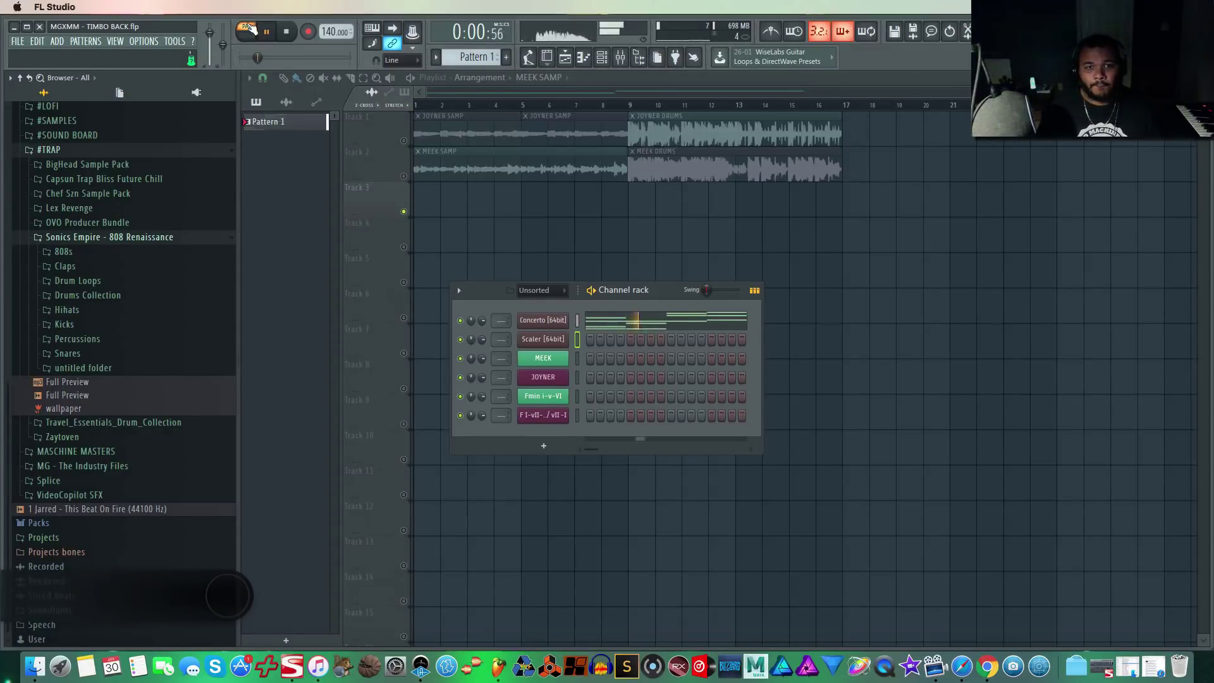
{"action": "key", "text": "space"}
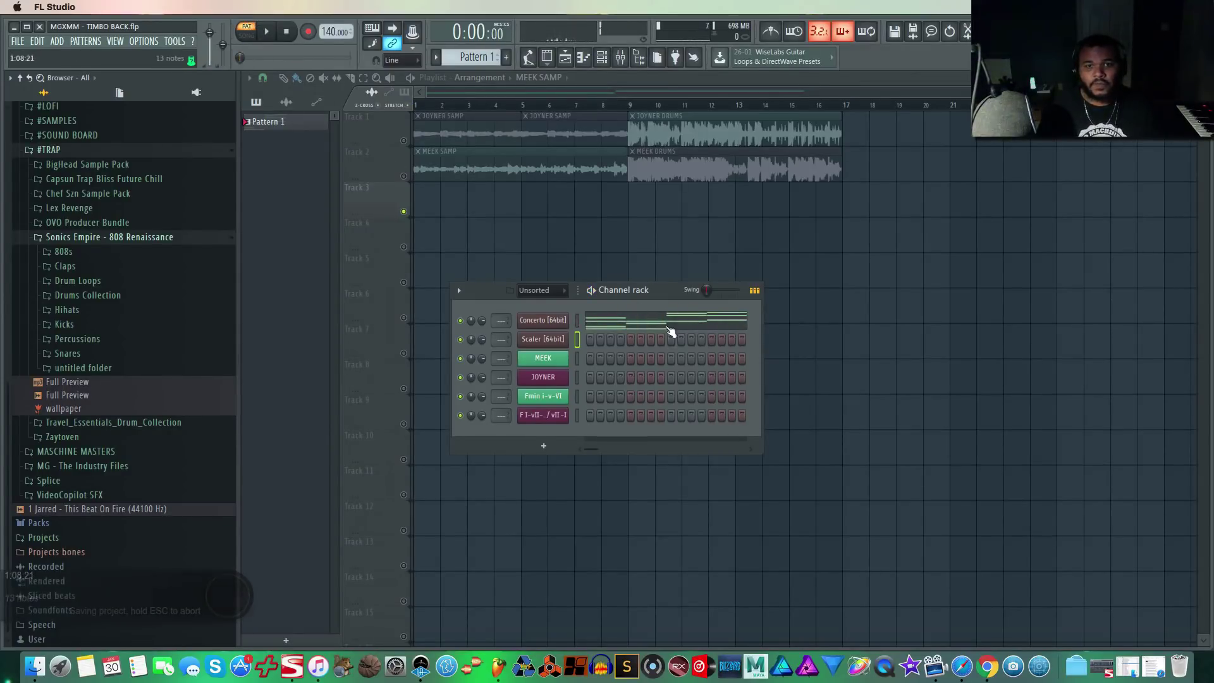
Open the Concerto channel's exported chord notes in the piano roll at a closer zoom.
{"action": "left_click", "coordinate": [670, 325]}
{"action": "scroll", "coordinate": [439, 203], "scroll_direction": "up", "scroll_amount": 4}
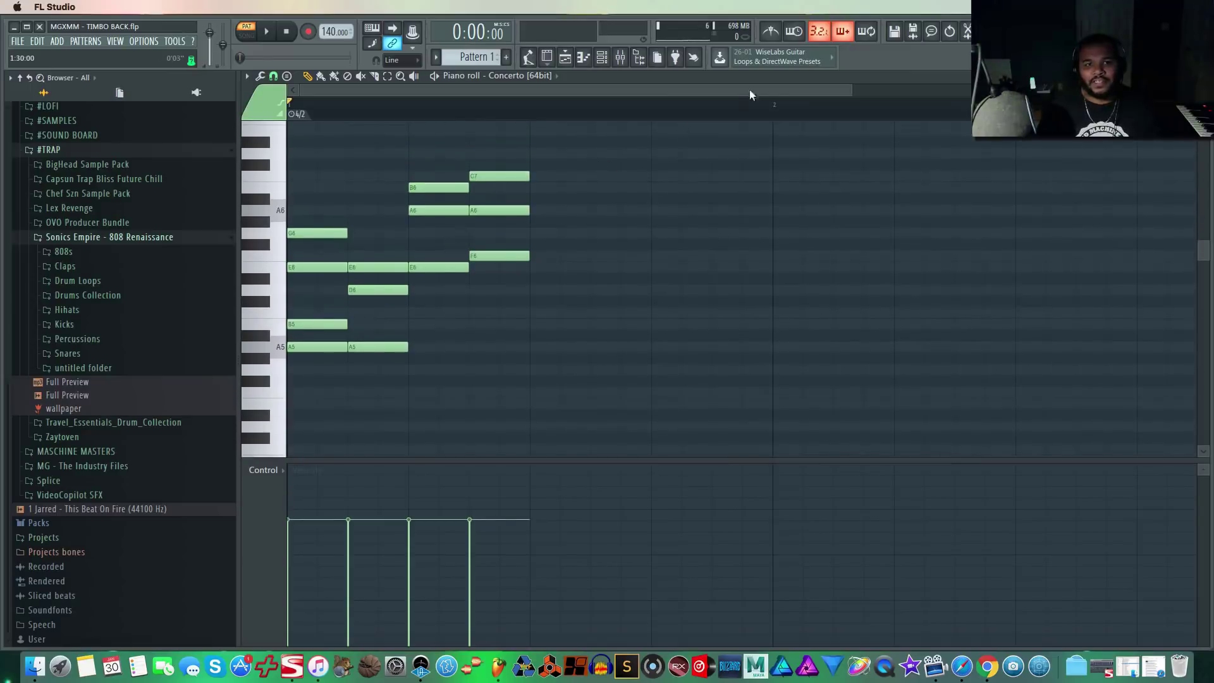
{"action": "left_click_drag", "start_coordinate": [848, 93], "coordinate": [808, 94]}
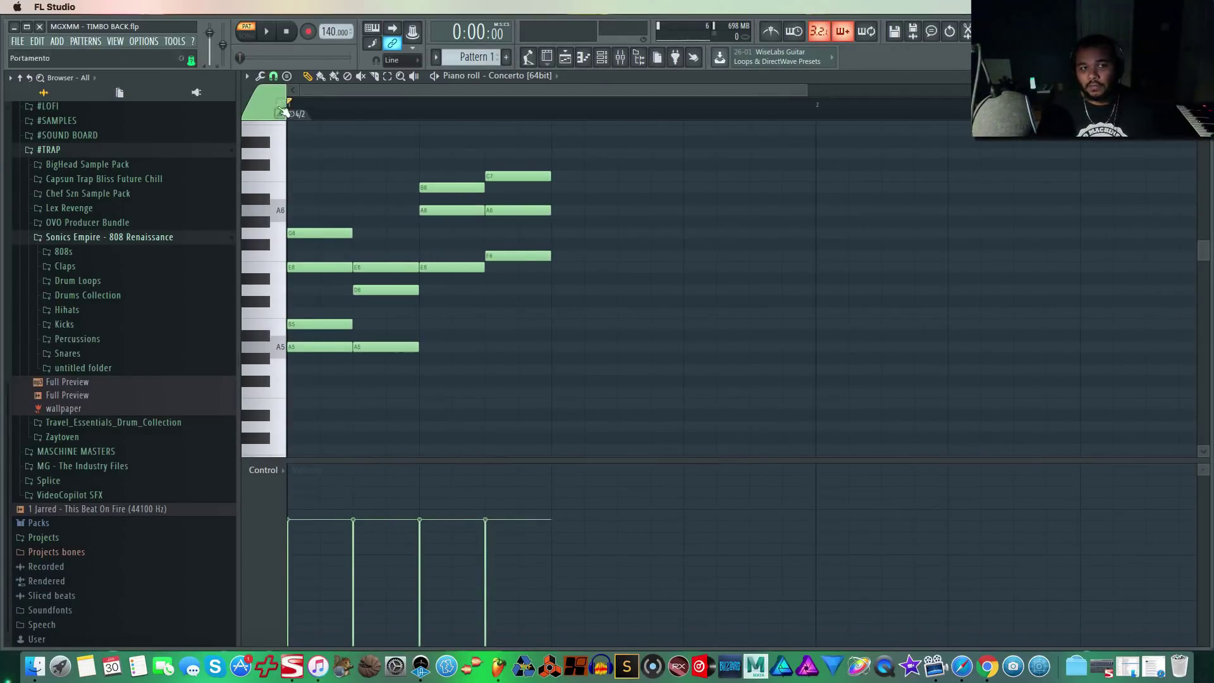
Select all the Concerto chord notes, stretch them to fill two bars, and play the slower progression.
{"action": "right_click", "coordinate": [310, 120]}
{"action": "left_click", "coordinate": [330, 162]}
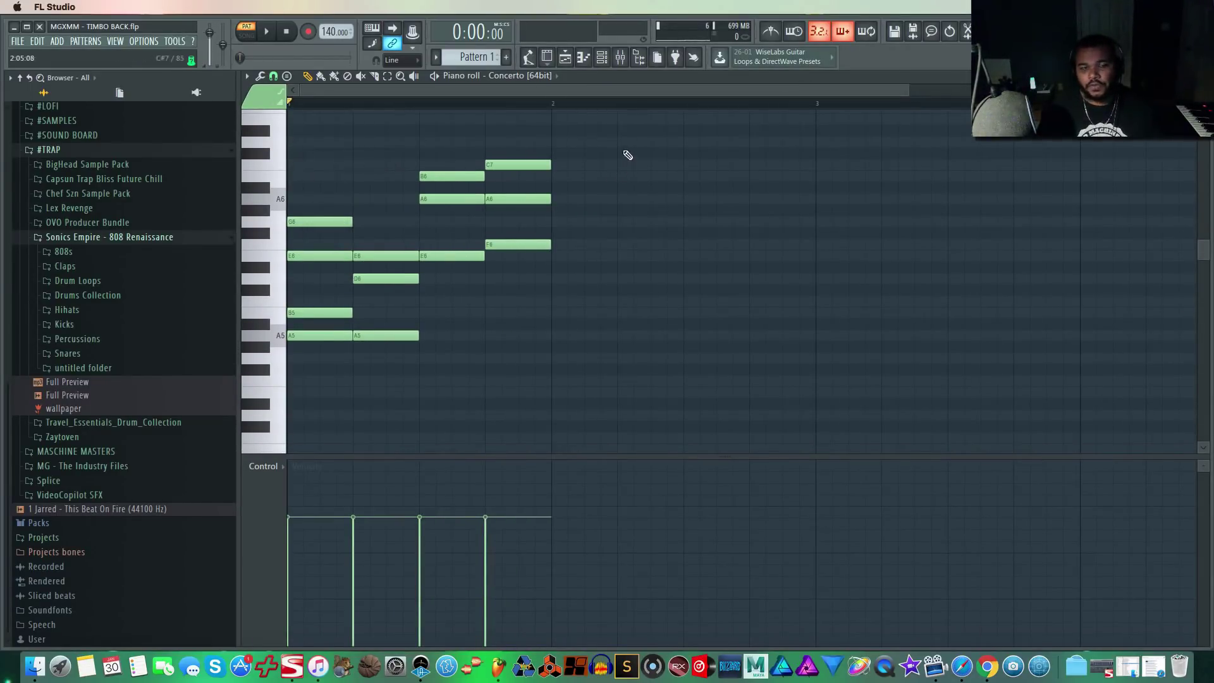
{"action": "left_click_drag", "start_coordinate": [617, 139], "coordinate": [501, 215]}
{"action": "left_click_drag", "start_coordinate": [431, 268], "coordinate": [305, 402]}
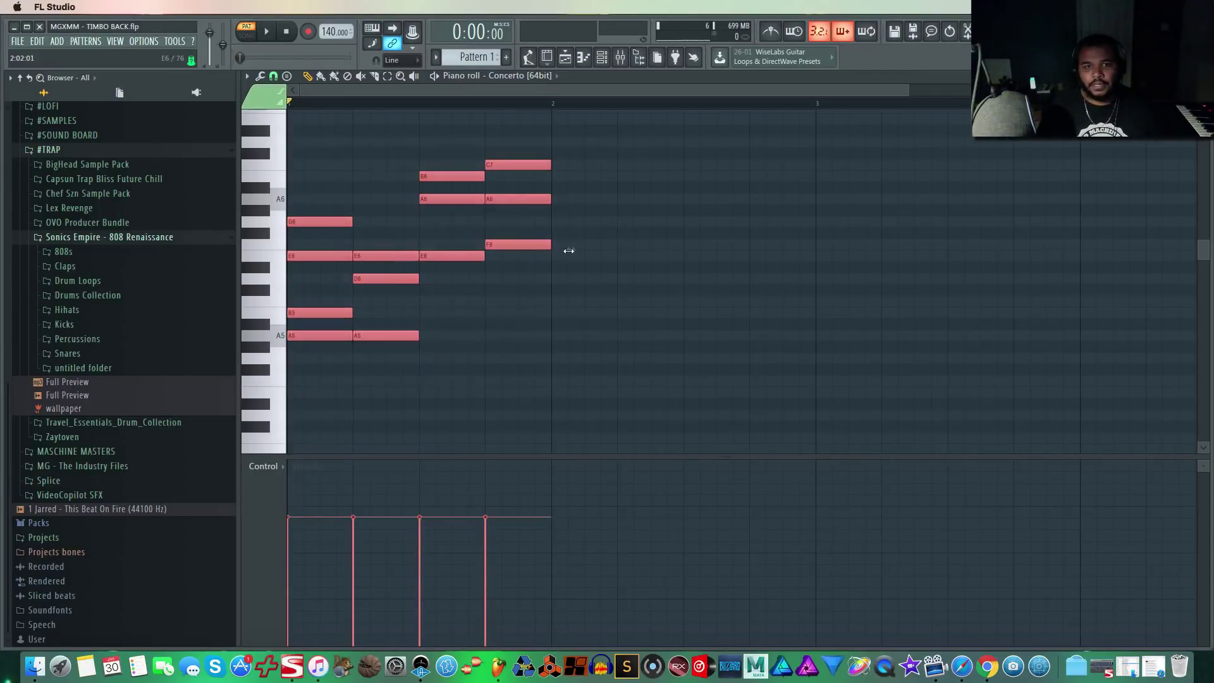
{"action": "left_click_drag", "start_coordinate": [568, 249], "coordinate": [829, 249]}
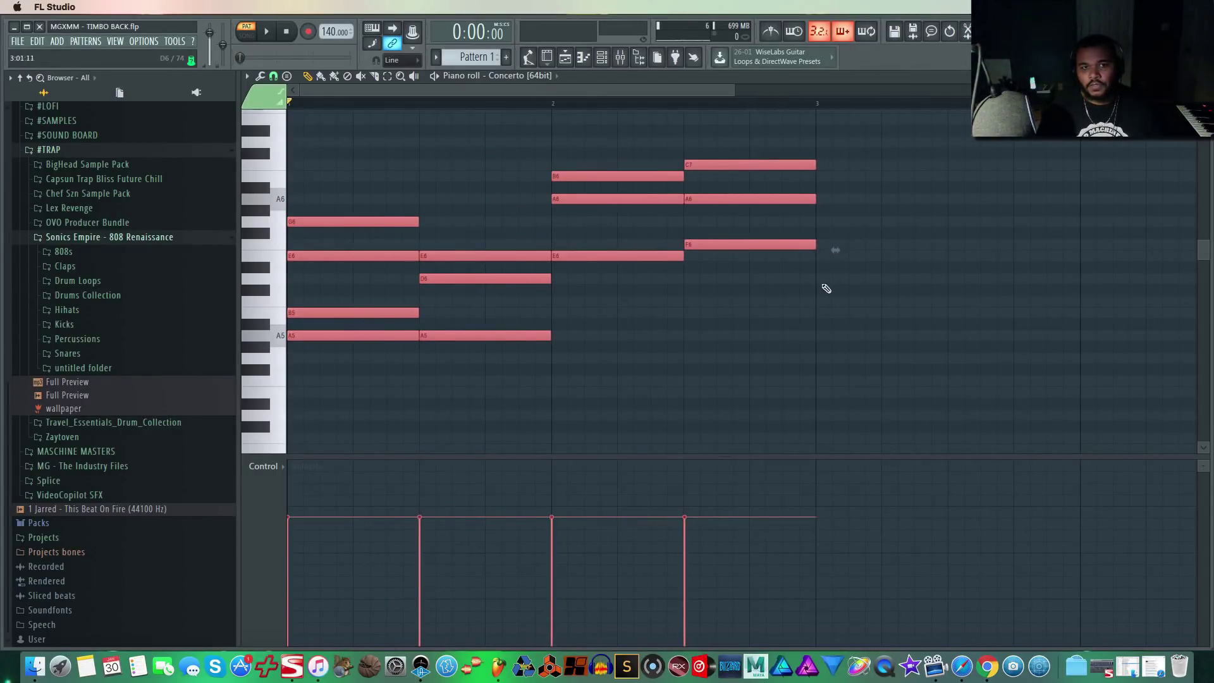
{"action": "key", "text": "space"}
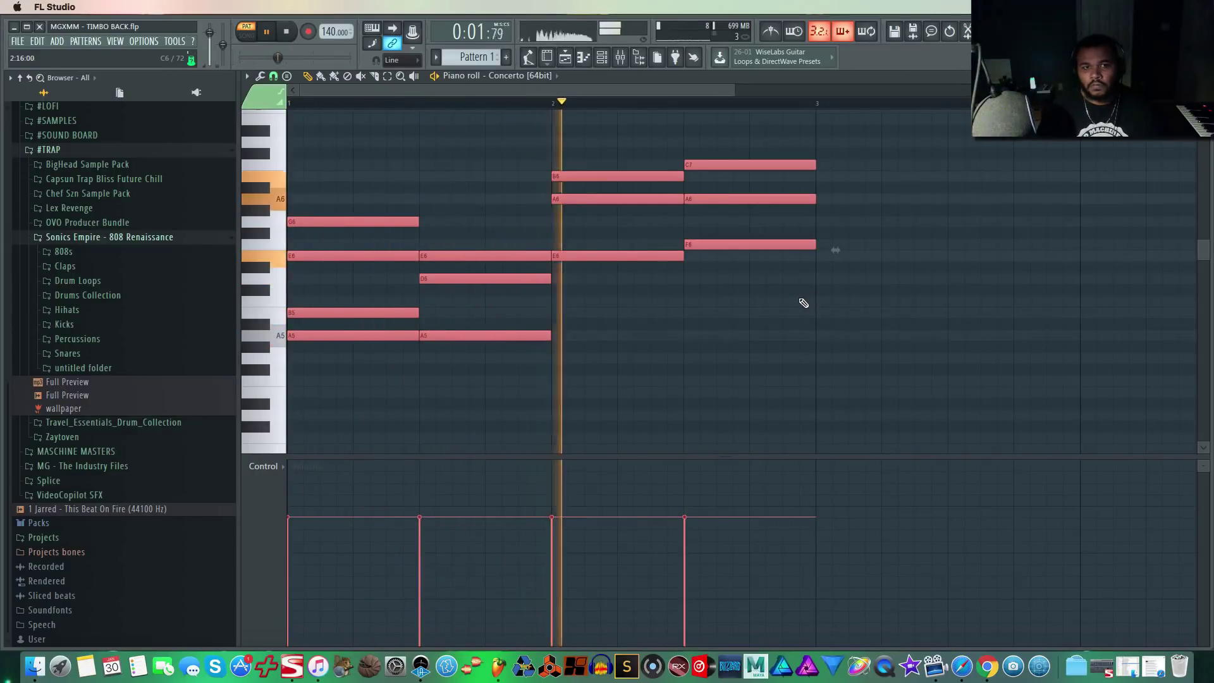
{"action": "left_click", "coordinate": [659, 319]}
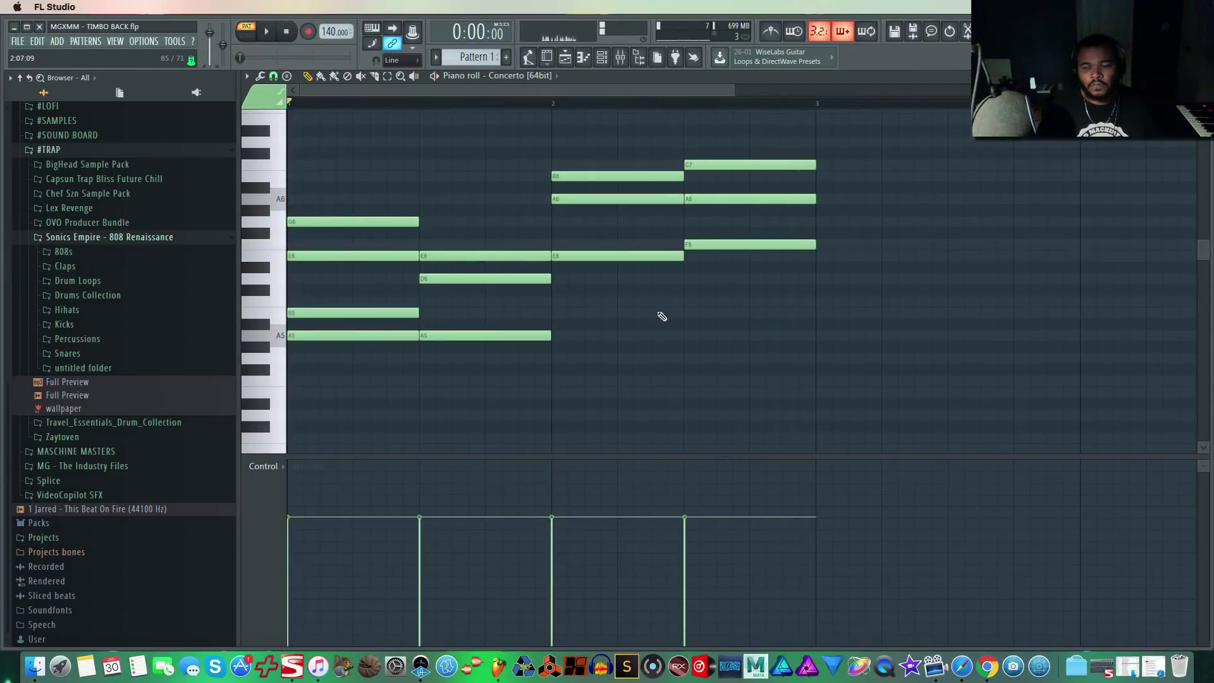
{"action": "key", "text": "space"}
Move the A6 notes of the third and fourth chords down one octave to A5.
{"action": "scroll", "coordinate": [662, 316], "scroll_direction": "up", "scroll_amount": 1}
{"action": "scroll", "coordinate": [662, 316], "scroll_direction": "up", "scroll_amount": 2}
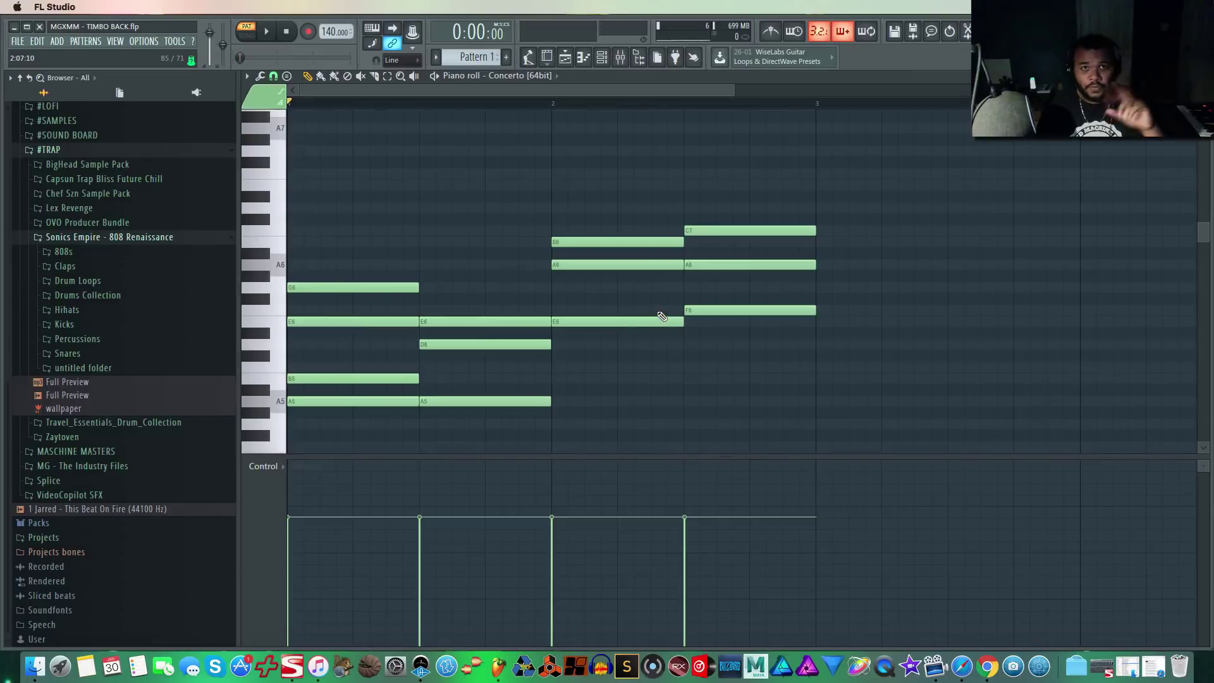
{"action": "scroll", "coordinate": [647, 395], "scroll_direction": "up", "scroll_amount": 1}
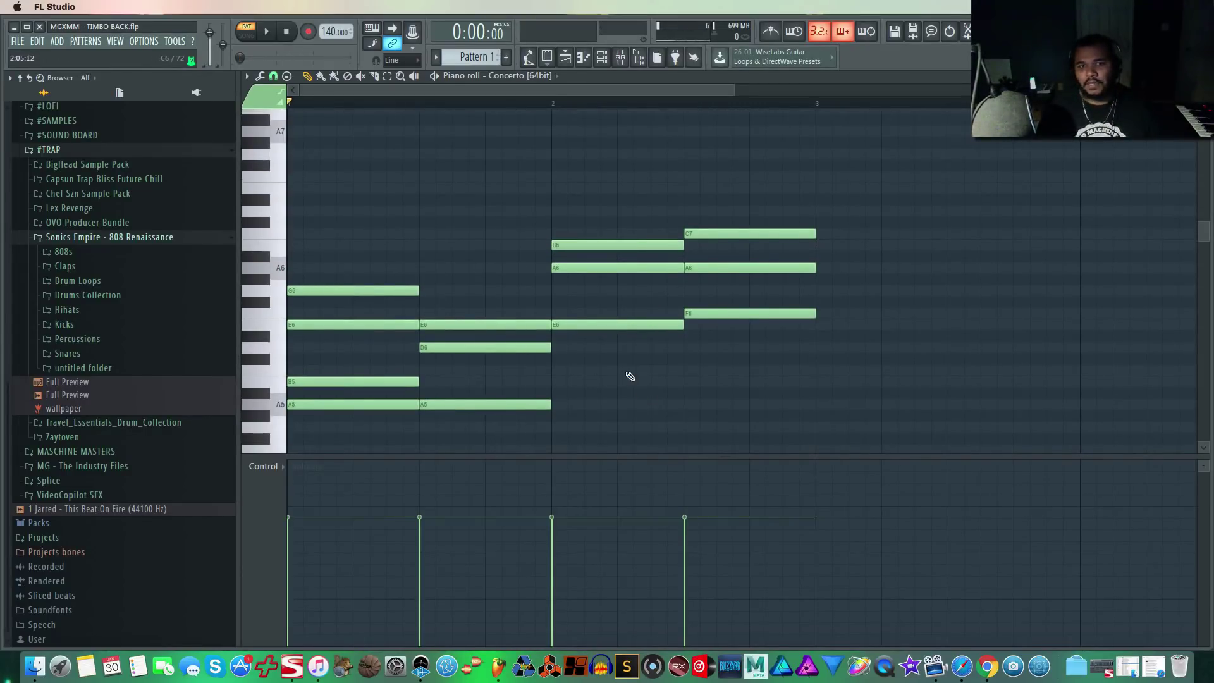
{"action": "scroll", "coordinate": [630, 376], "scroll_direction": "down", "scroll_amount": 1}
{"action": "left_click_drag", "start_coordinate": [640, 280], "coordinate": [616, 264]}
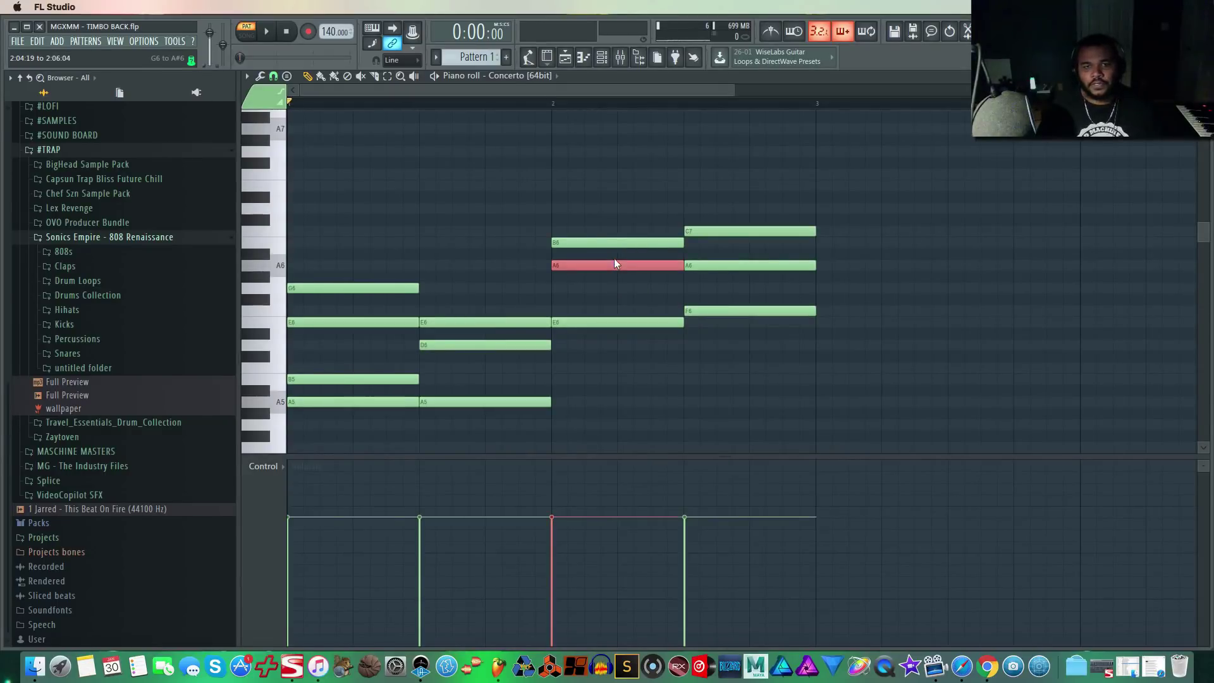
{"action": "key", "text": "ctrl+Down"}
{"action": "left_click", "coordinate": [602, 152]}
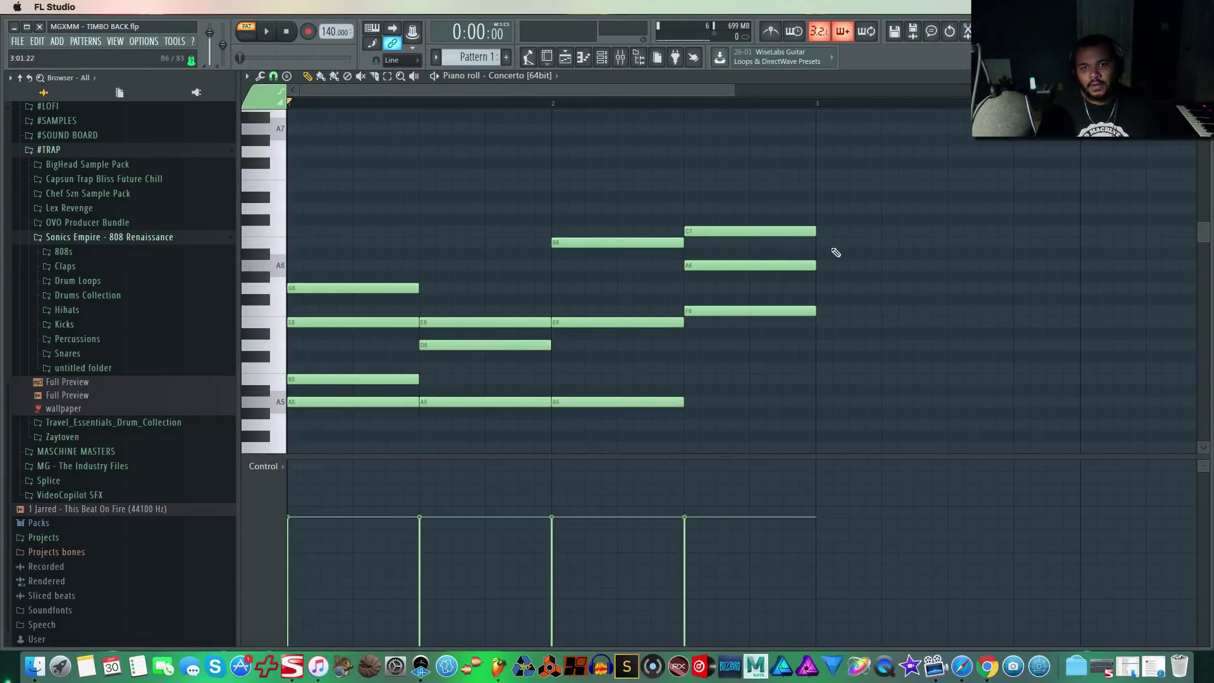
{"action": "left_click_drag", "start_coordinate": [835, 252], "coordinate": [766, 280]}
{"action": "key", "text": "ctrl+Down"}
{"action": "left_click", "coordinate": [428, 205]}
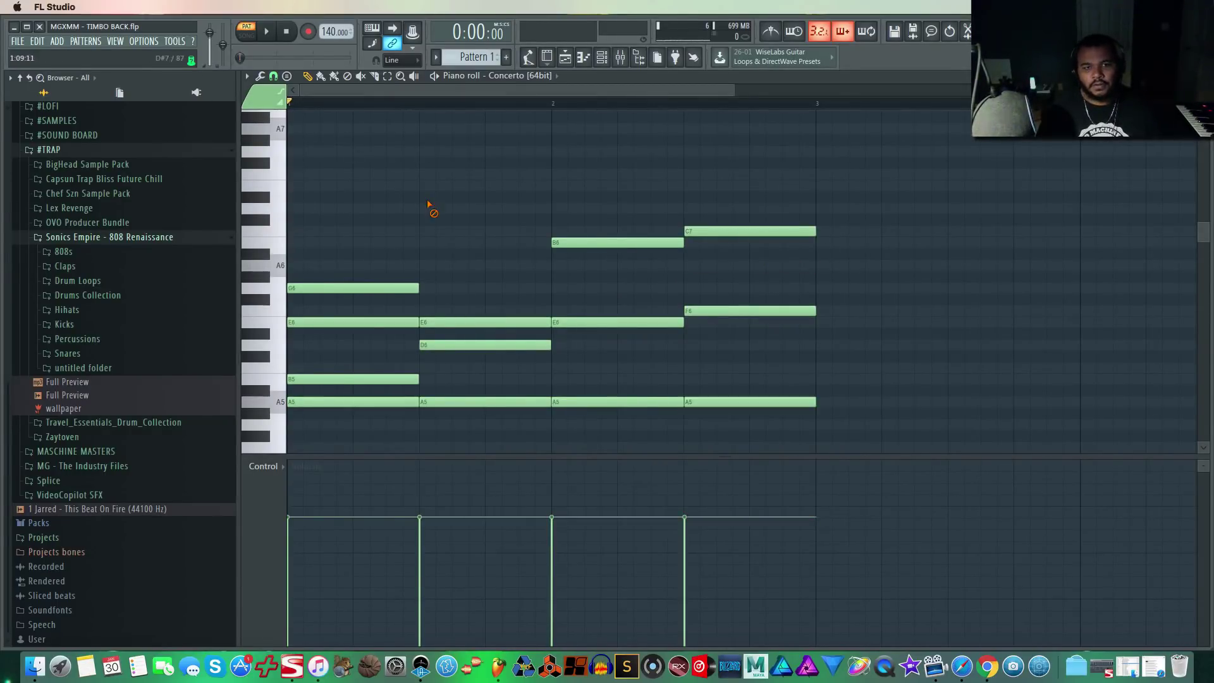
Raise the second chord's D6 and the first chord's B5 by one octave to D7 and B6.
{"action": "left_click_drag", "start_coordinate": [611, 360], "coordinate": [393, 379]}
{"action": "key", "text": "ctrl+Up"}
{"action": "left_click", "coordinate": [503, 310]}
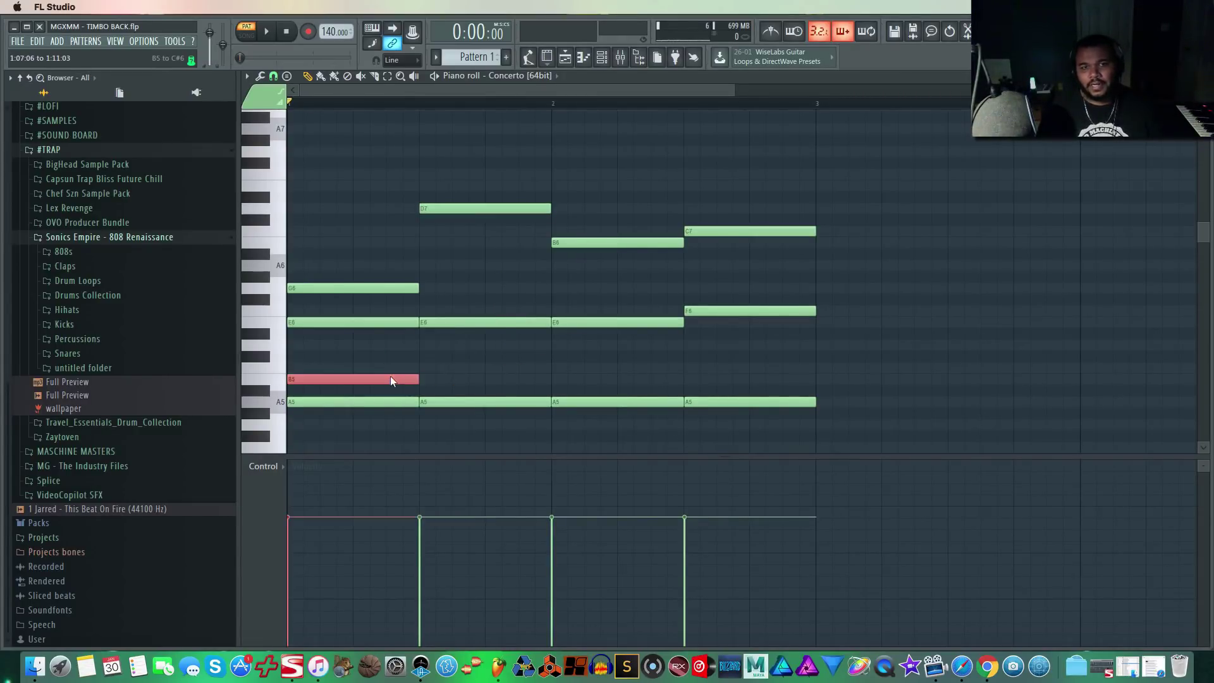
{"action": "key", "text": "ctrl+Up"}
{"action": "left_click", "coordinate": [515, 279]}
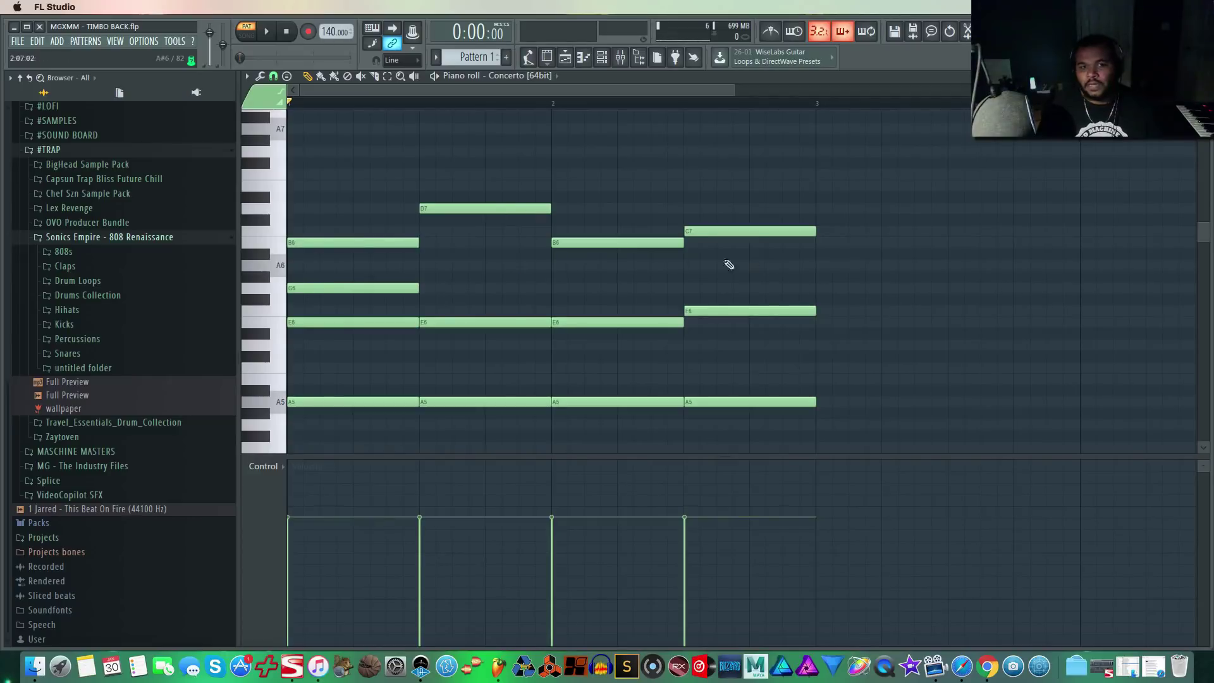
Play the revoiced two-bar chord progression twice, the second time with the whole range selected.
{"action": "key", "text": "space"}
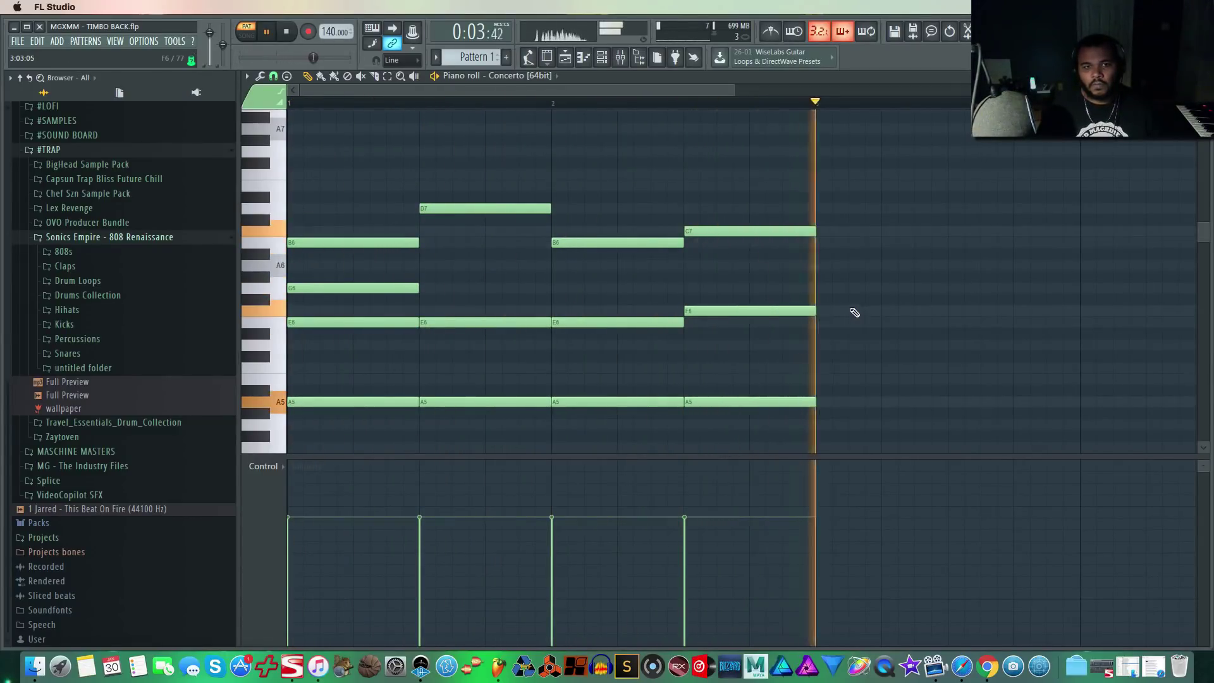
{"action": "key", "text": "space"}
{"action": "key", "text": "ctrl+a"}
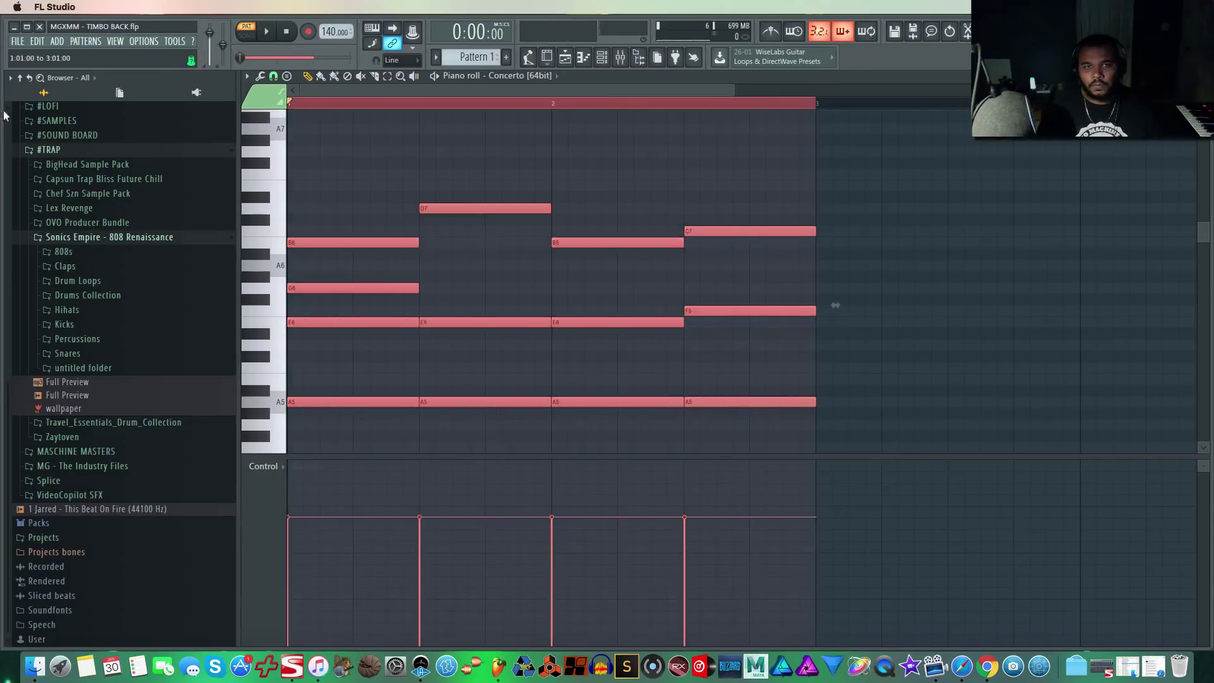
{"action": "key", "text": "space"}
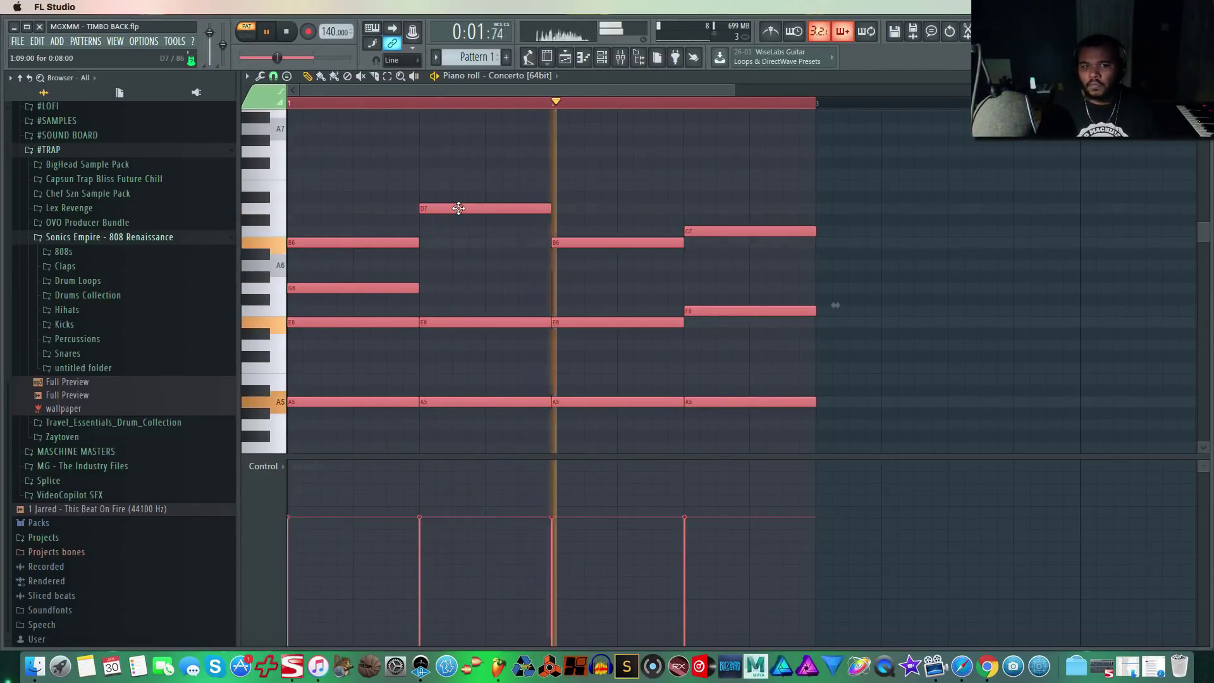
{"action": "key", "text": "space"}
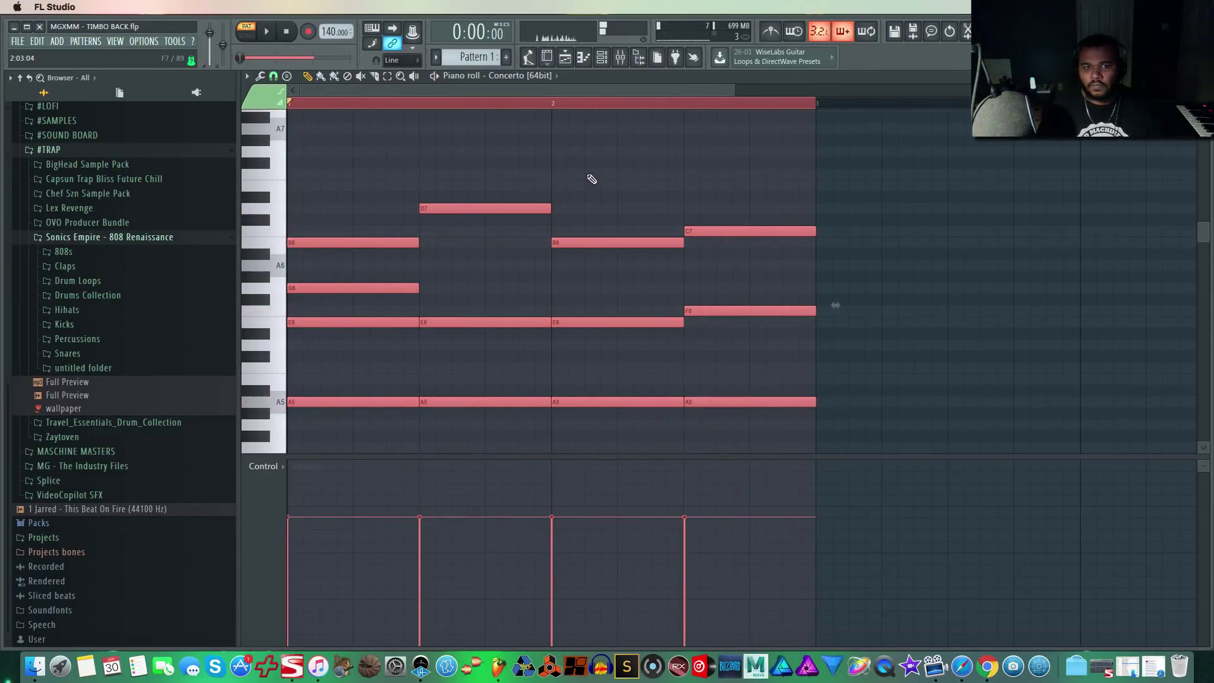
{"action": "key", "text": "ctrl+d"}
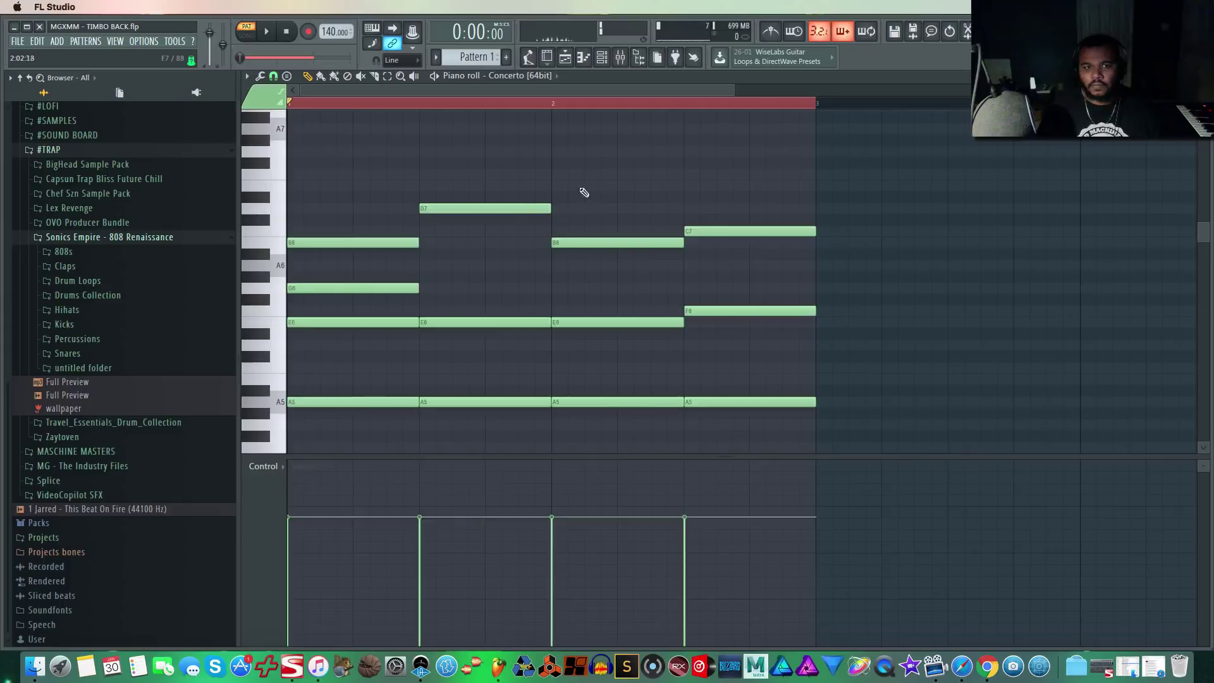
Chop the chord notes with the Trance 5 pattern, raising its time multiplier to get two short stabs per chord.
{"action": "left_click", "coordinate": [265, 75]}
{"action": "left_click", "coordinate": [317, 190]}
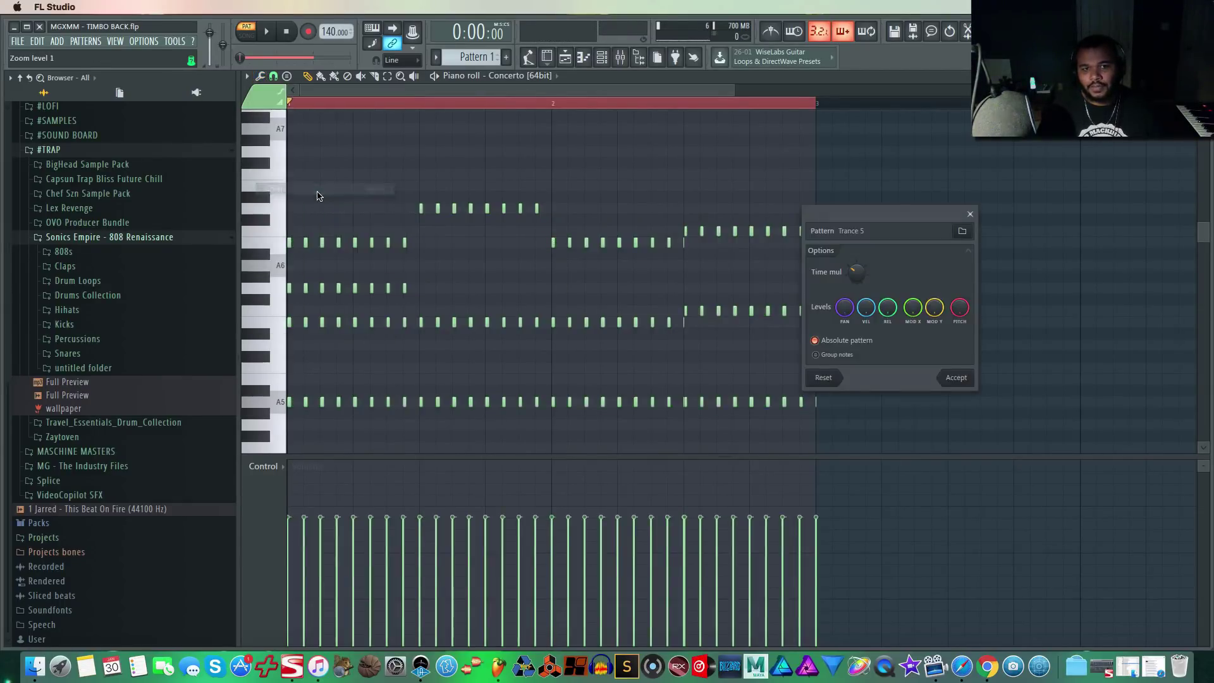
{"action": "key", "text": "space"}
{"action": "left_click_drag", "start_coordinate": [856, 272], "coordinate": [857, 260]}
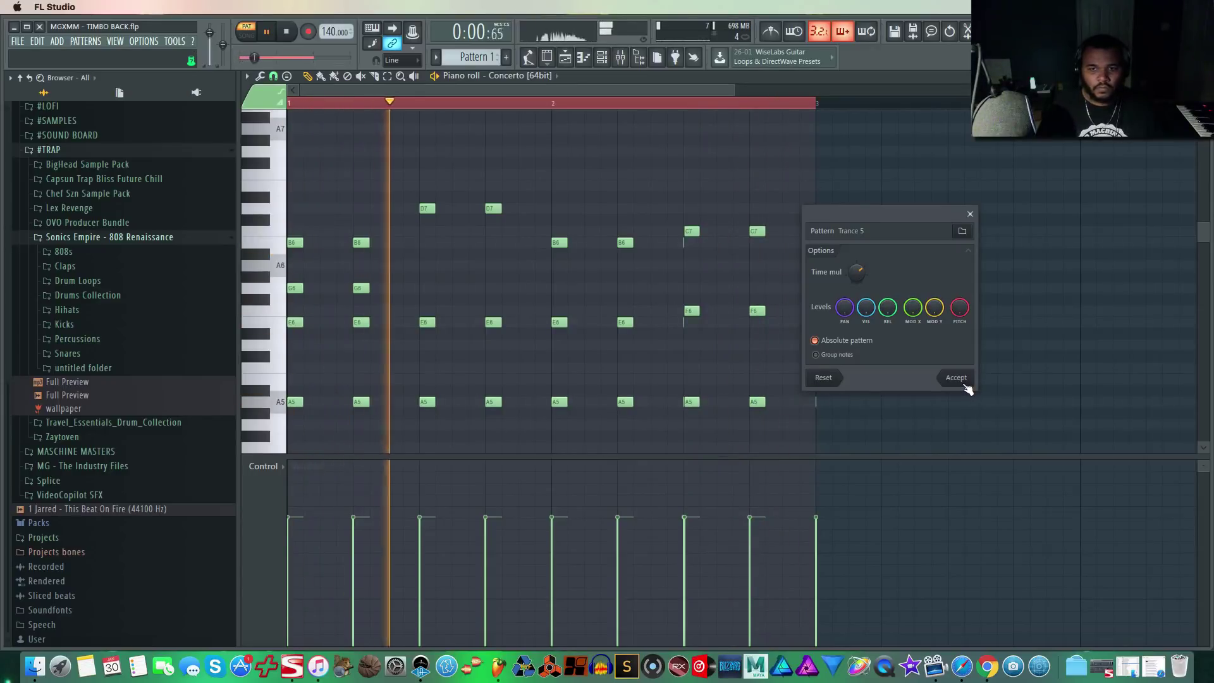
{"action": "left_click", "coordinate": [965, 384]}
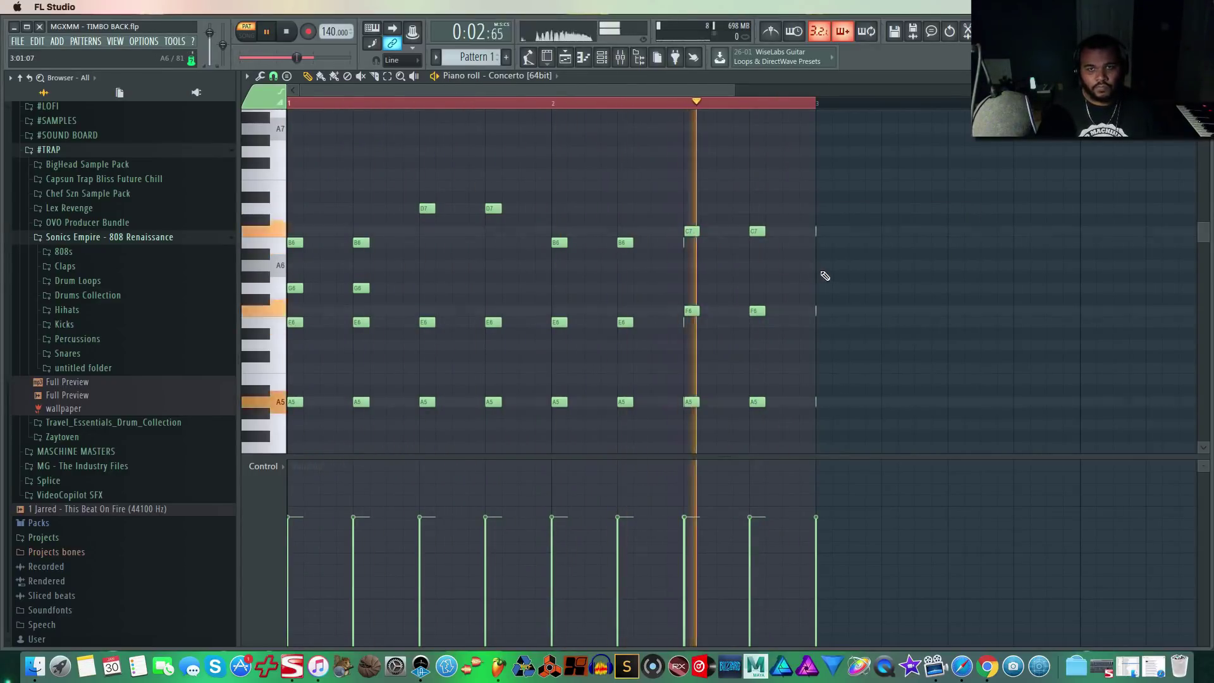
Delete the leftover note slivers at the start of bar 3 and play the chopped chords.
{"action": "key", "text": "space"}
{"action": "left_click_drag", "start_coordinate": [861, 205], "coordinate": [808, 433]}
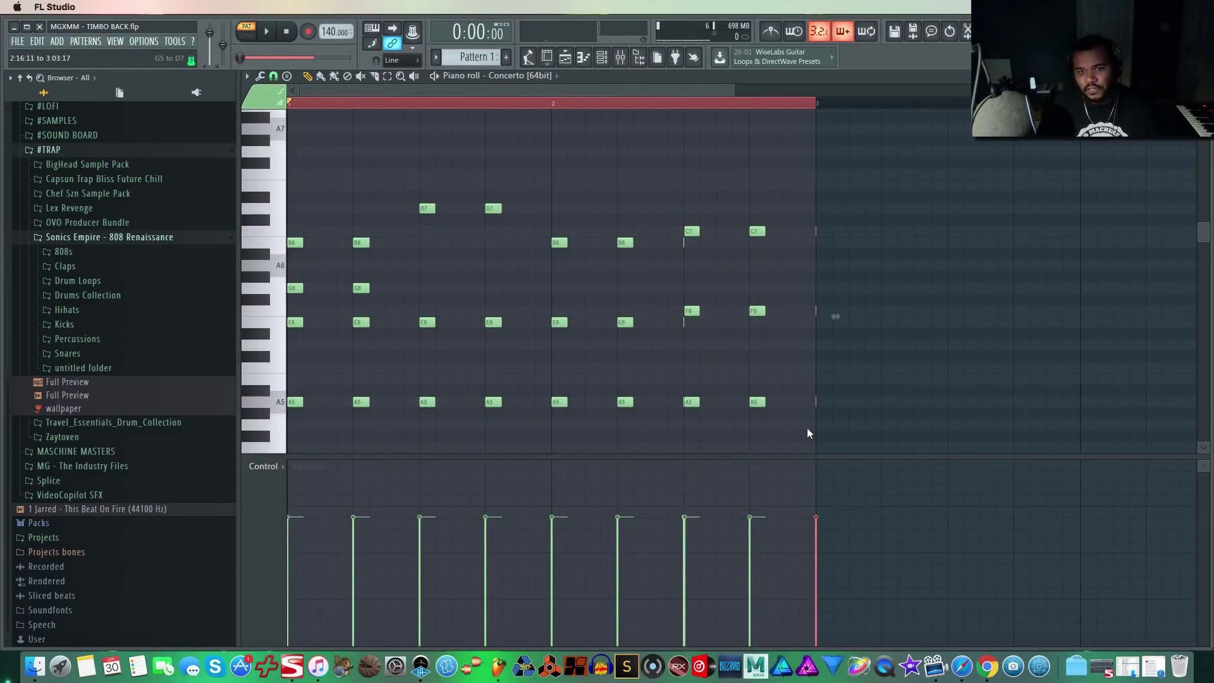
{"action": "key", "text": "Delete"}
{"action": "key", "text": "space"}
Return to the playlist, place two consecutive Pattern 1 clips on Track 4 from bar 1, and unmute that track.
{"action": "key", "text": "F7"}
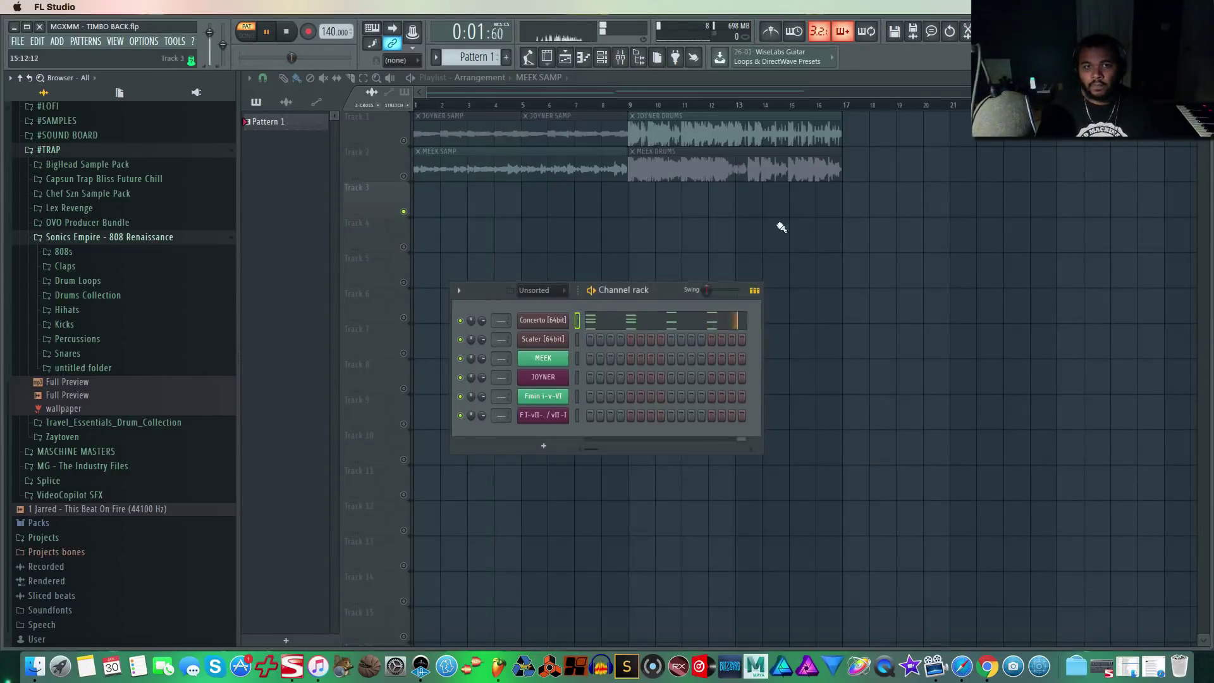
{"action": "key", "text": "F6"}
{"action": "left_click", "coordinate": [496, 196]}
{"action": "right_click", "coordinate": [595, 204]}
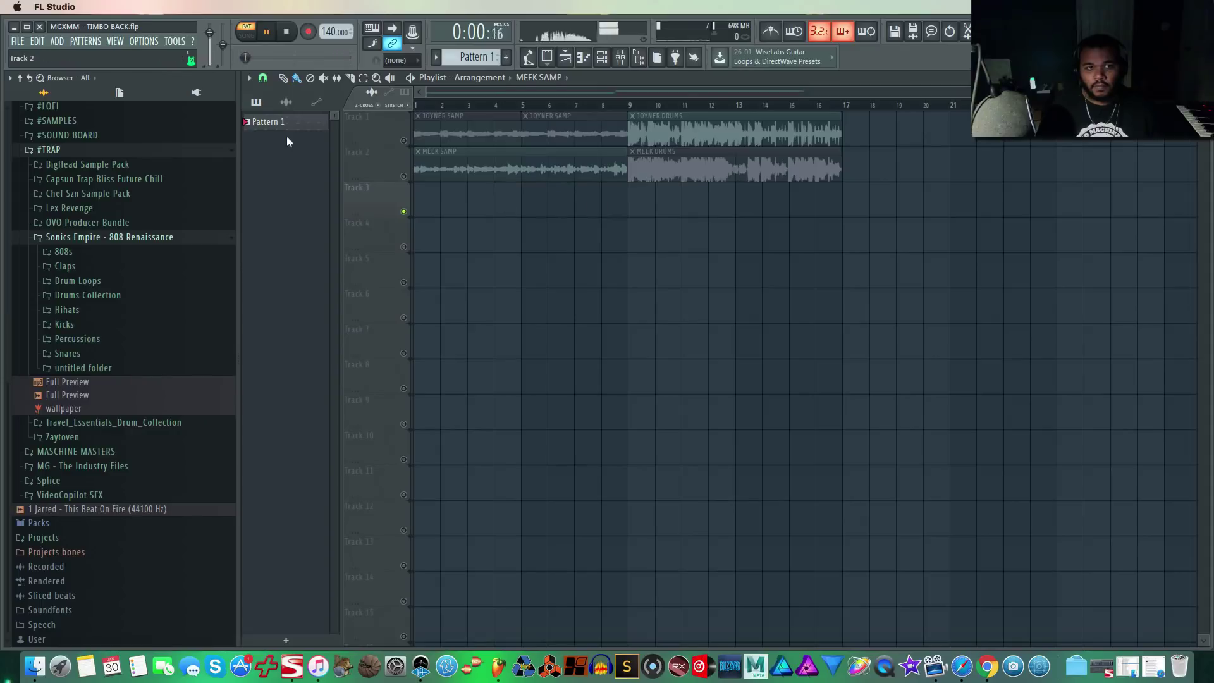
{"action": "left_click", "coordinate": [276, 121]}
{"action": "left_click", "coordinate": [413, 243]}
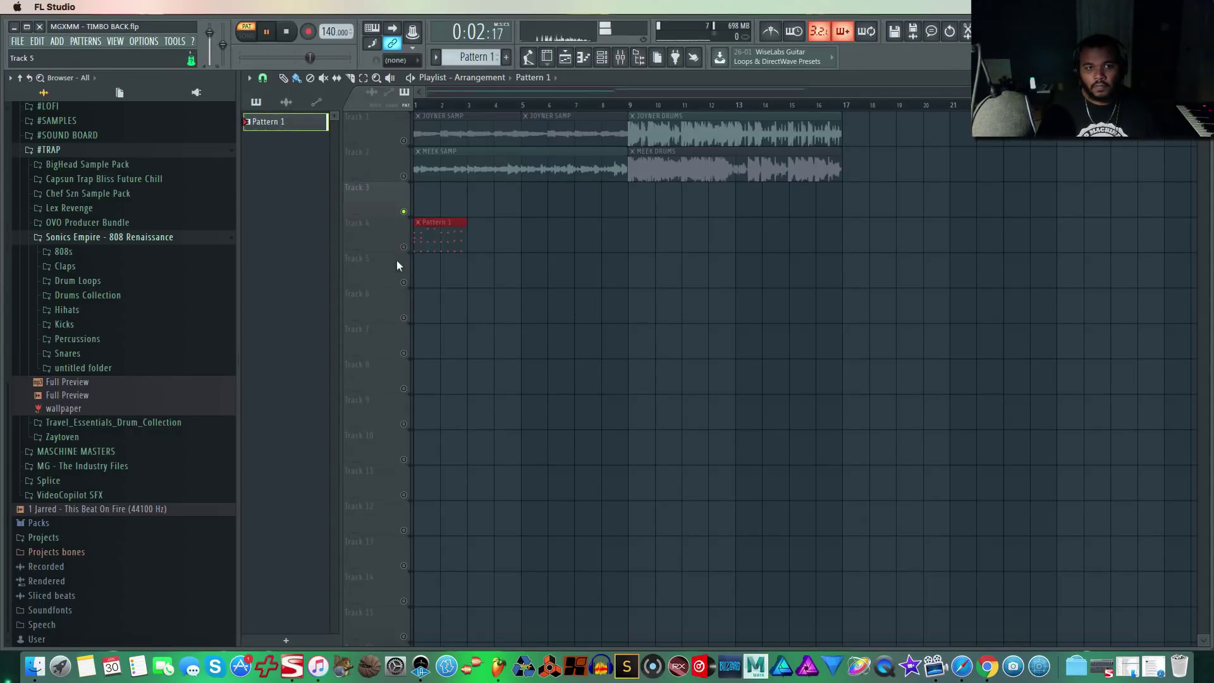
{"action": "left_click", "coordinate": [405, 247]}
{"action": "left_click", "coordinate": [470, 246]}
Rename Pattern 1 as BRASS MINOR.
{"action": "right_click", "coordinate": [288, 120]}
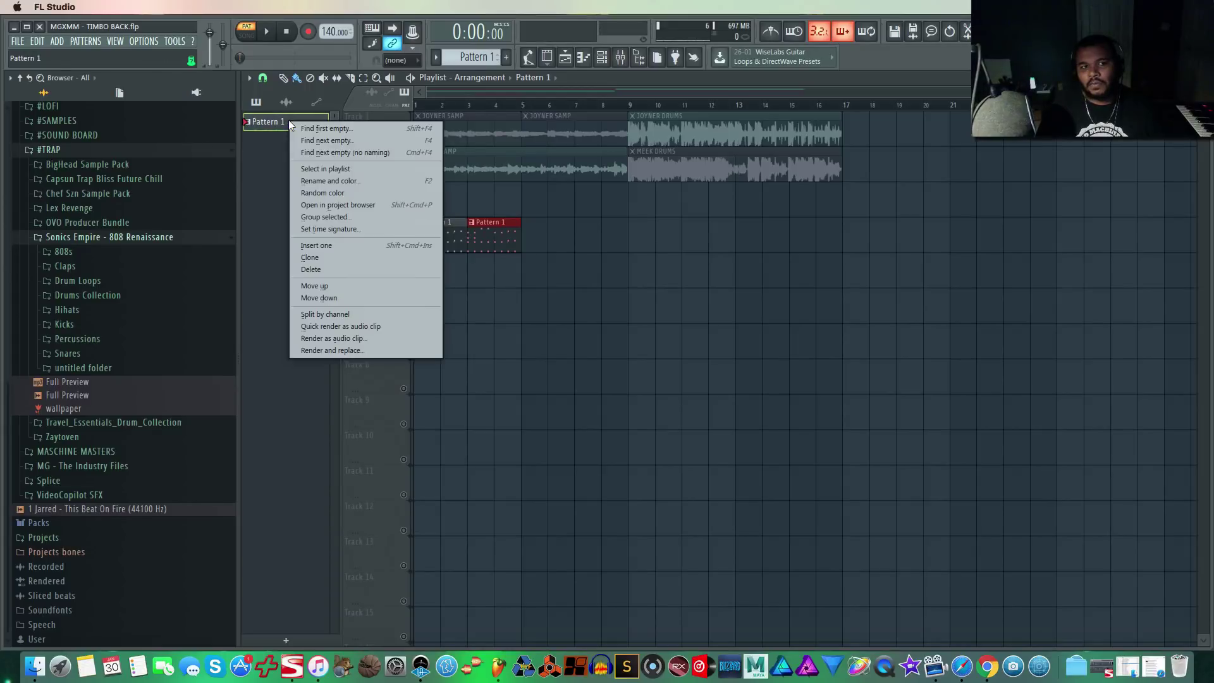
{"action": "left_click", "coordinate": [377, 180]}
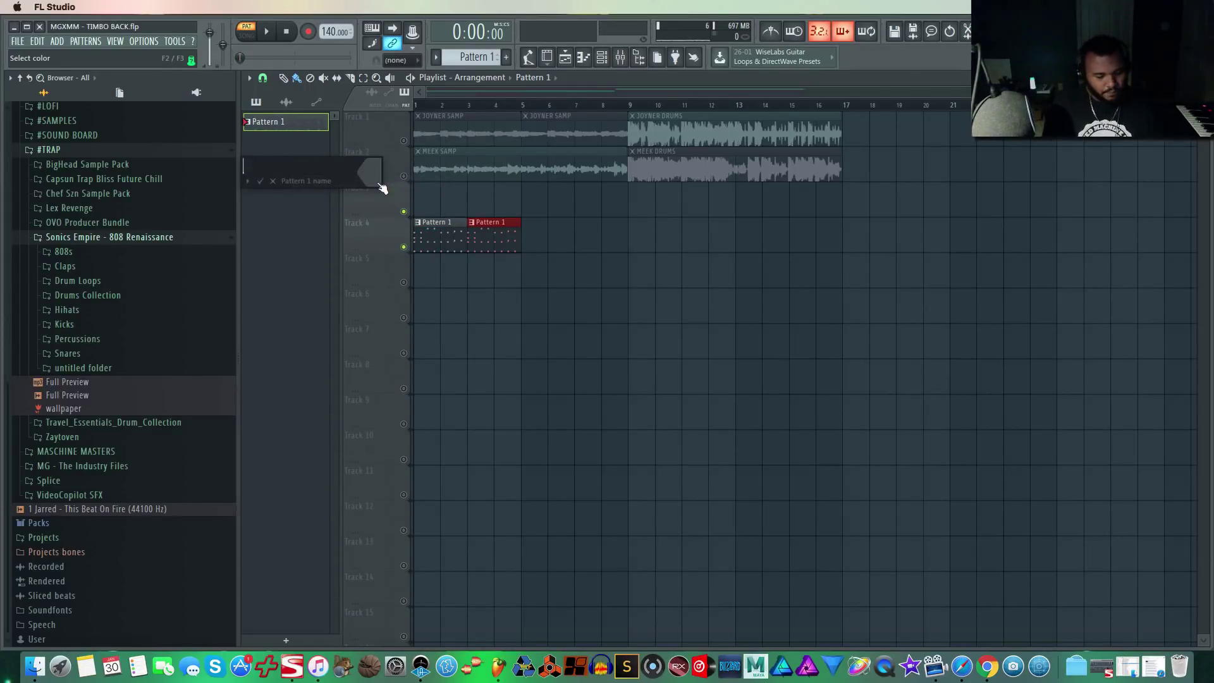
{"action": "type", "text": "BRASS MIN"}
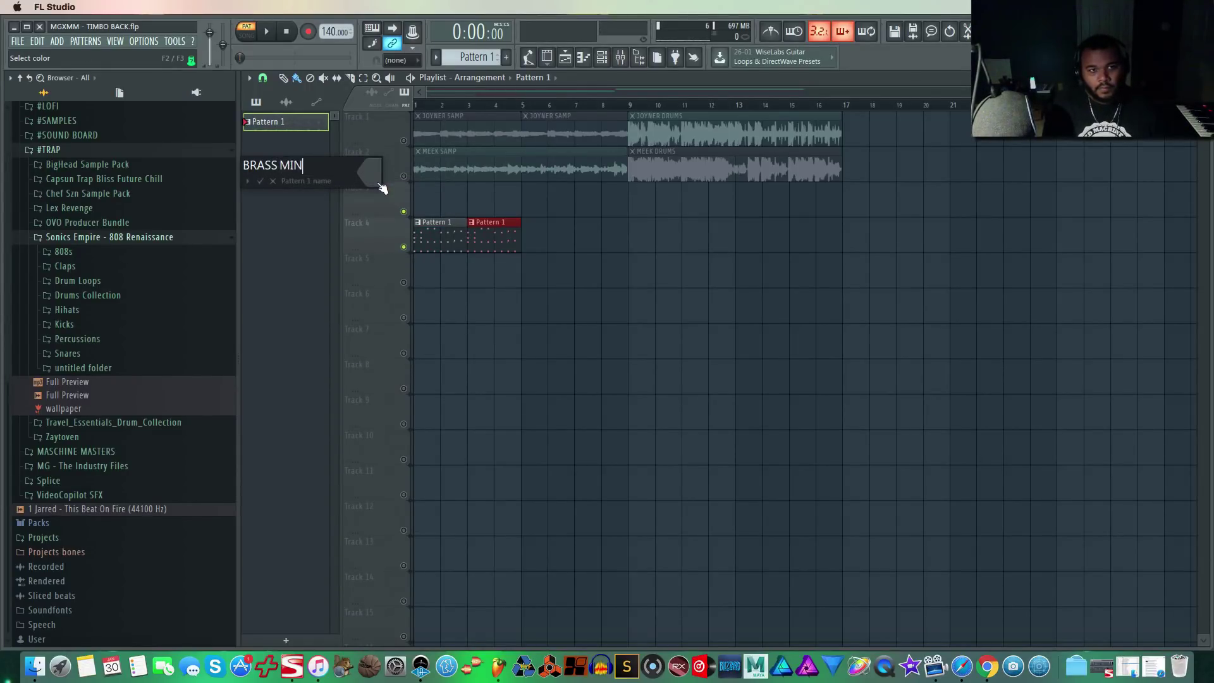
{"action": "type", "text": "OR"}
{"action": "key", "text": "Return"}
Play the arrangement in song mode and extend BRASS MINOR on Track 4 to four consecutive clips ending at bar 9.
{"action": "left_click", "coordinate": [246, 38]}
{"action": "key", "text": "space"}
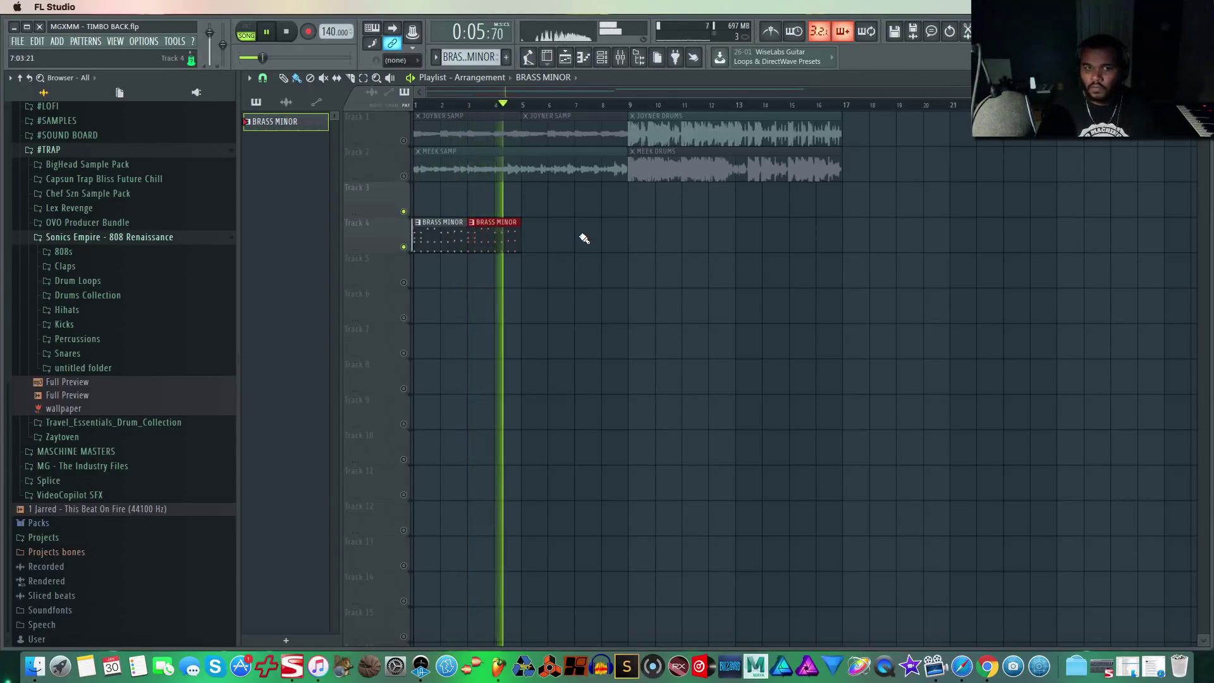
{"action": "key", "text": "space"}
{"action": "left_click_drag", "start_coordinate": [429, 237], "coordinate": [536, 241]}
{"action": "left_click", "coordinate": [721, 246]}
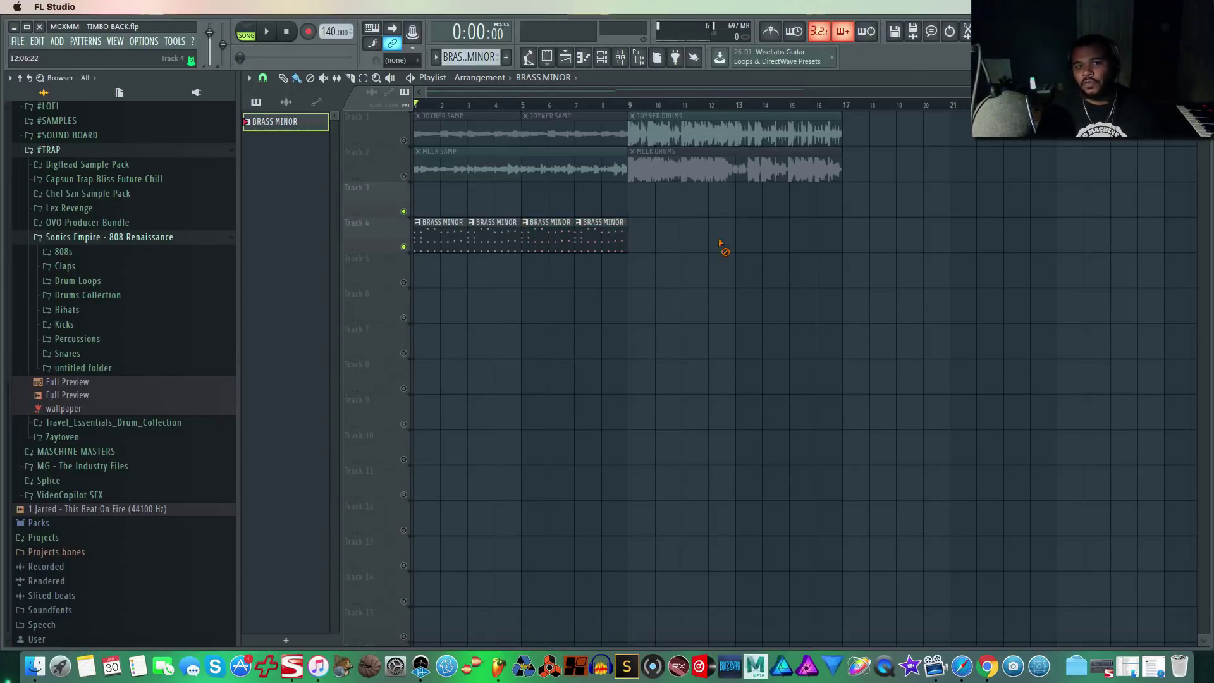
Show the channel rack and create a new pattern named MAJOR.
{"action": "left_click", "coordinate": [602, 57]}
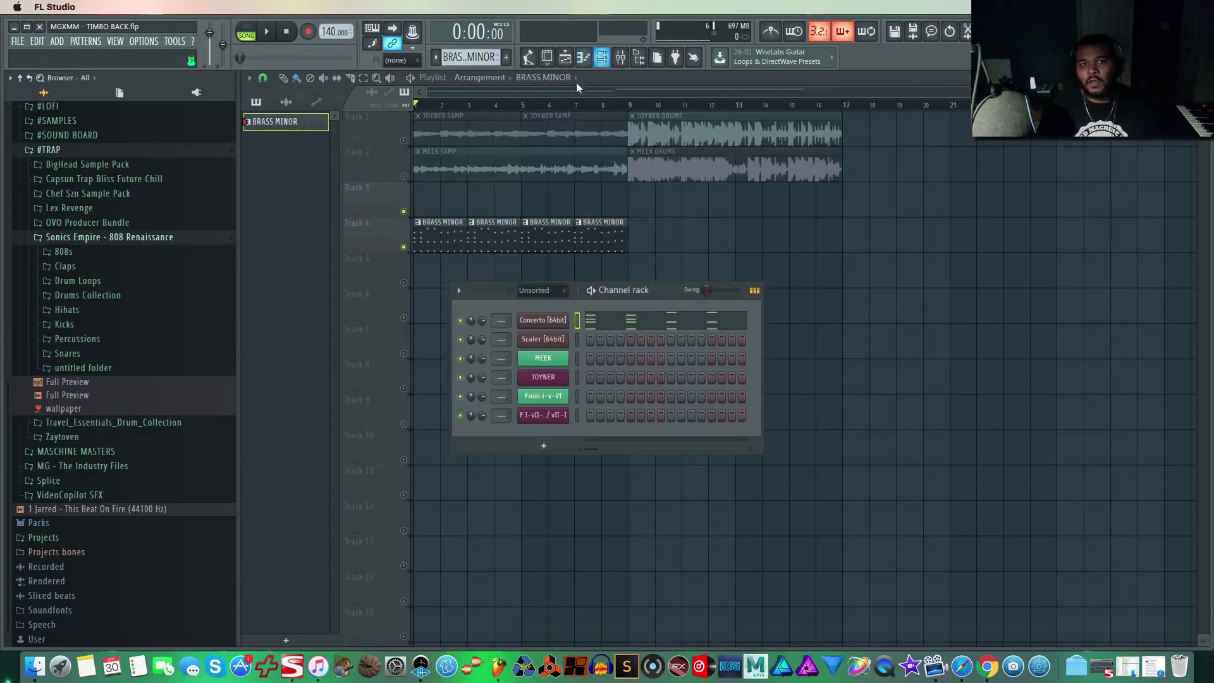
{"action": "left_click", "coordinate": [506, 57]}
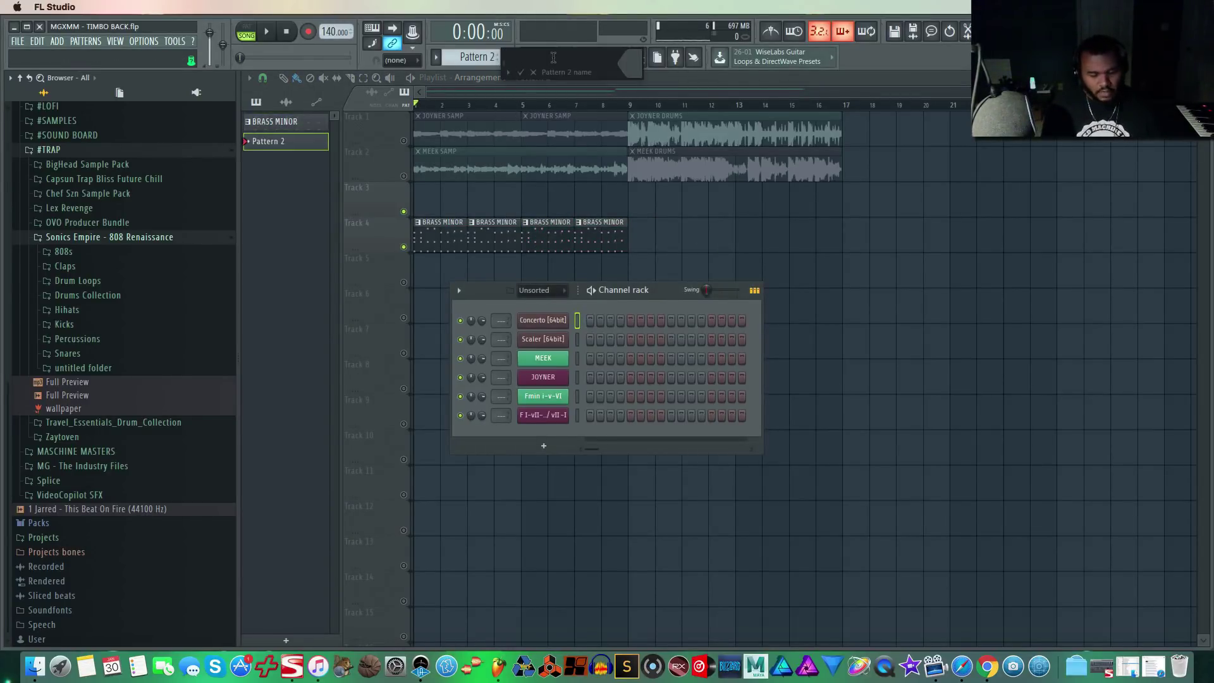
{"action": "key", "text": "Return"}
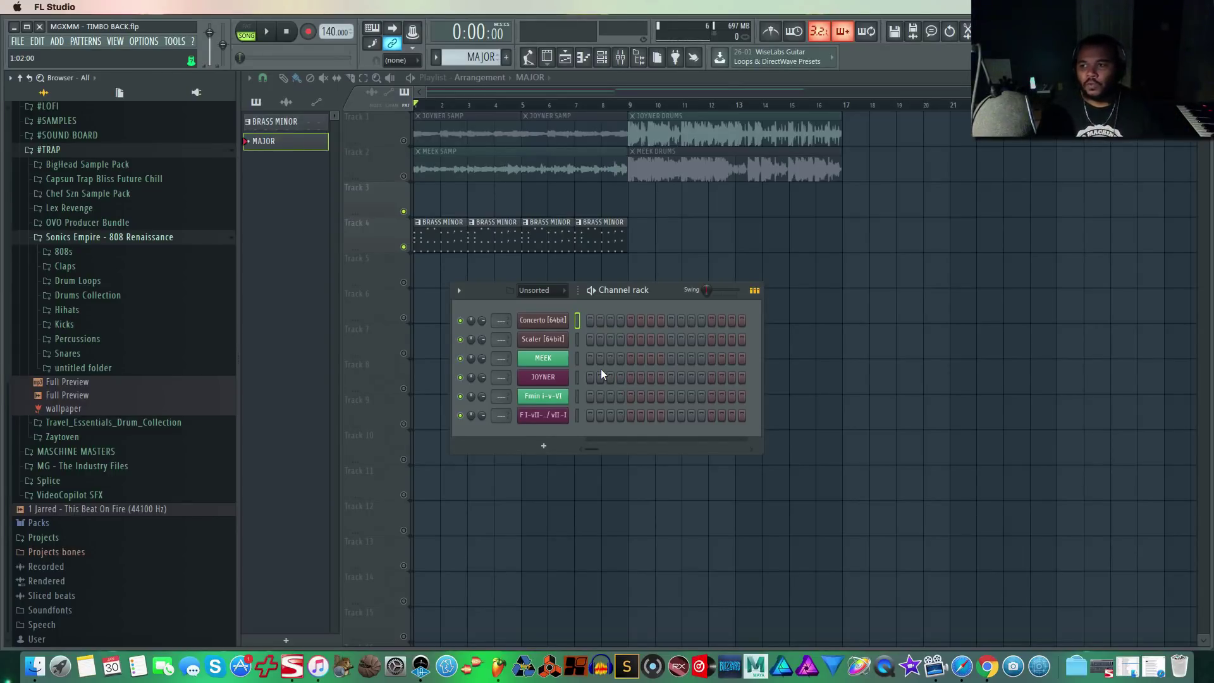
Open Scaler, set its scale filter to A Major scale, and move the plugin window clear of the channel rack.
{"action": "left_click", "coordinate": [552, 344]}
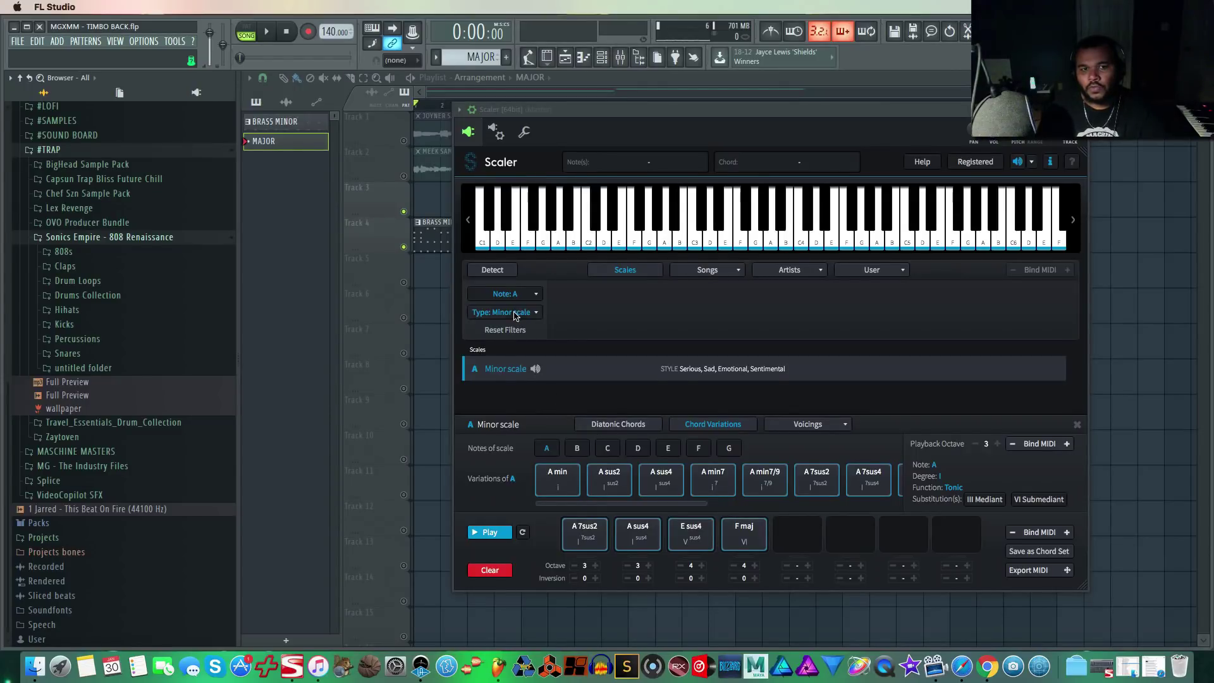
{"action": "left_click", "coordinate": [519, 313]}
{"action": "left_click", "coordinate": [523, 342]}
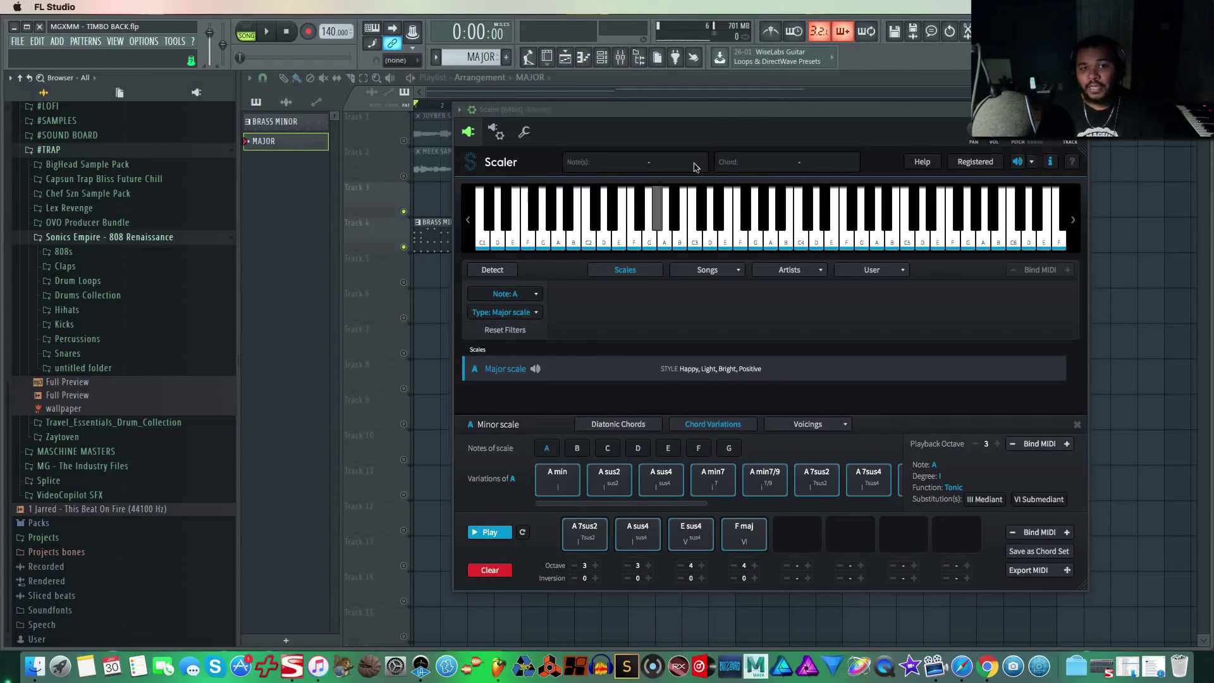
{"action": "left_click_drag", "start_coordinate": [743, 114], "coordinate": [951, 94]}
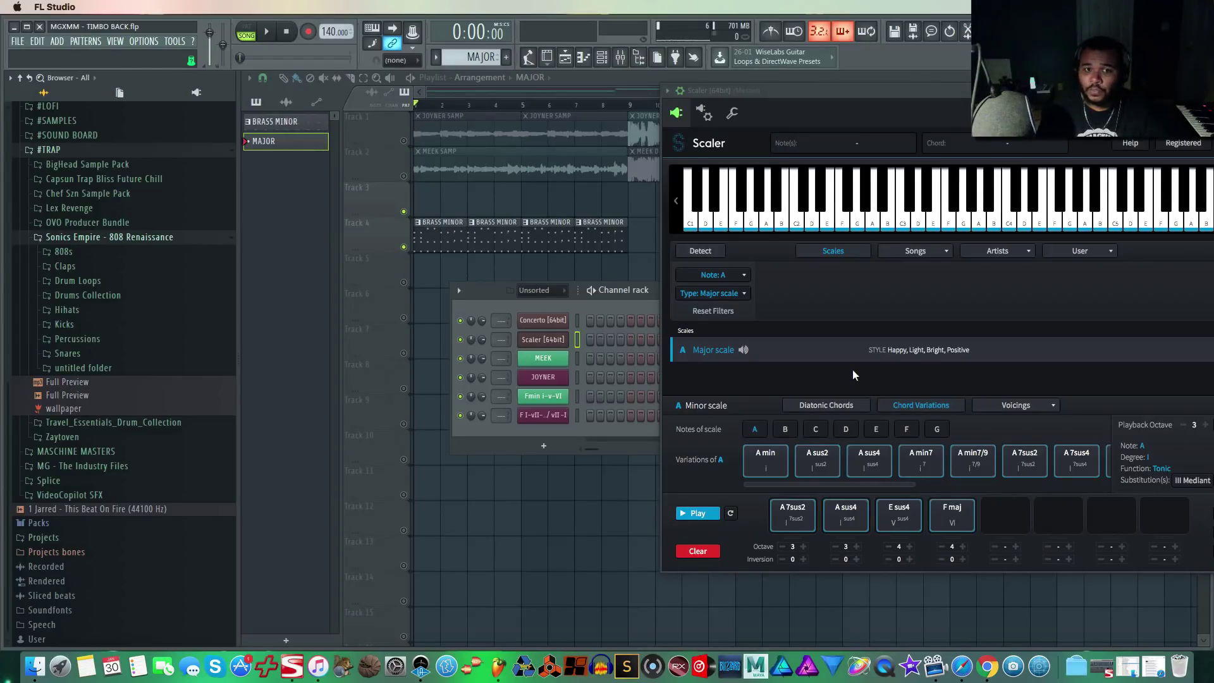
Check the last sampler channel's settings, close them, and bring the Scaler window back fully into view.
{"action": "left_click", "coordinate": [549, 415]}
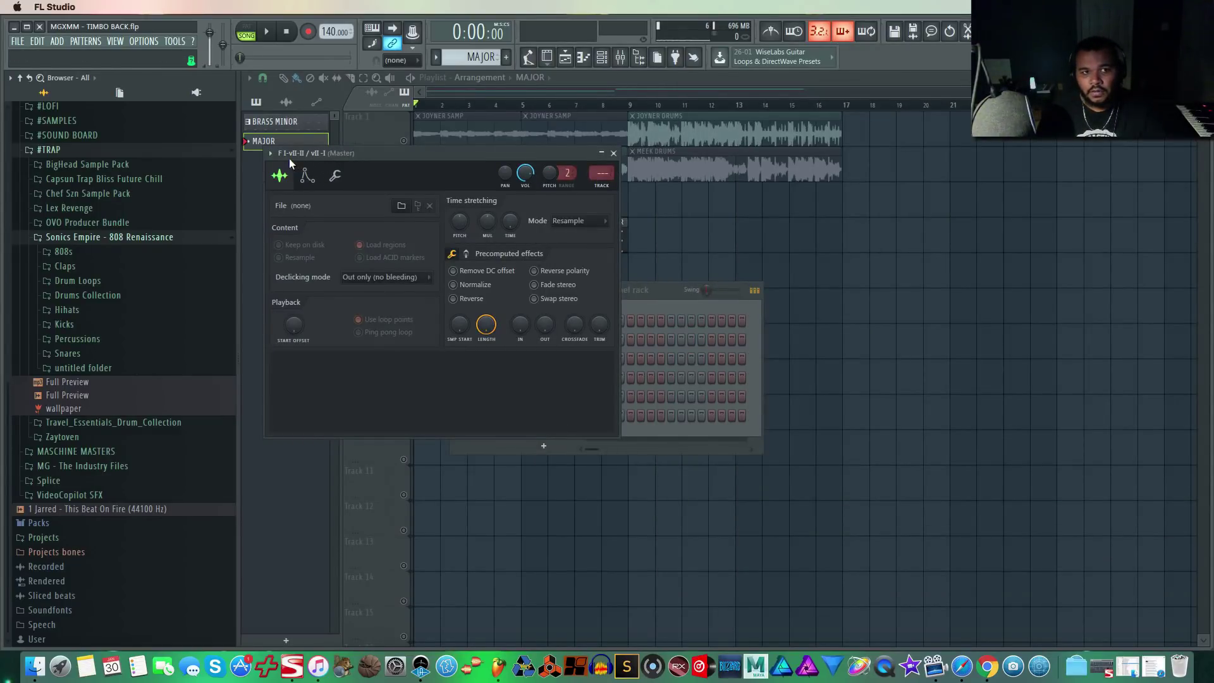
{"action": "left_click", "coordinate": [613, 153]}
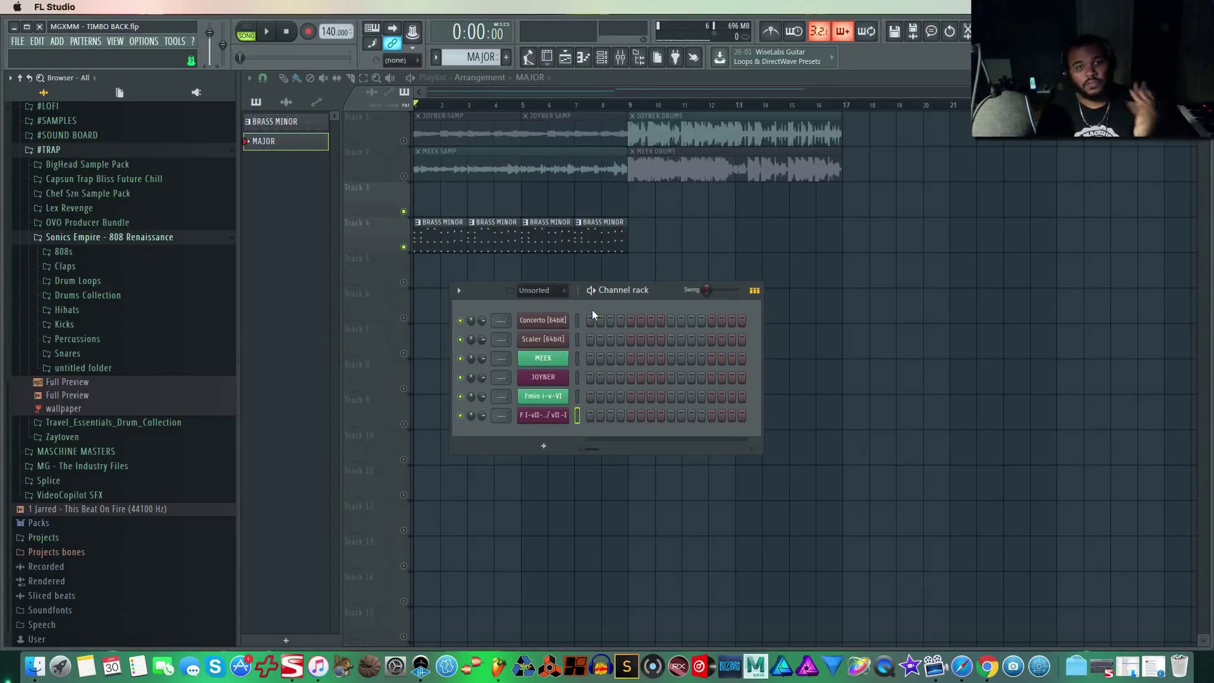
{"action": "left_click", "coordinate": [554, 342]}
{"action": "left_click_drag", "start_coordinate": [1048, 94], "coordinate": [882, 89]}
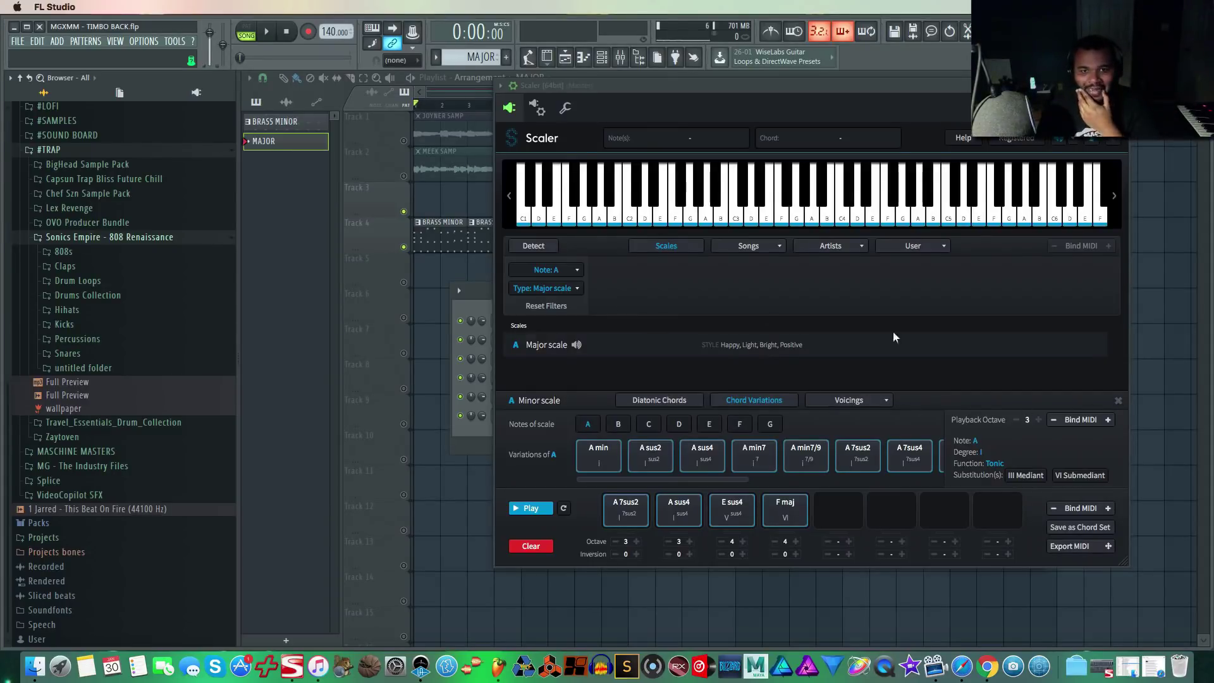
Close Scaler's A Minor chord section and remove A 7sus2, A sus4, E sus4 and F maj from the progression.
{"action": "left_click", "coordinate": [1118, 401]}
{"action": "left_click", "coordinate": [683, 506]}
{"action": "left_click", "coordinate": [634, 513]}
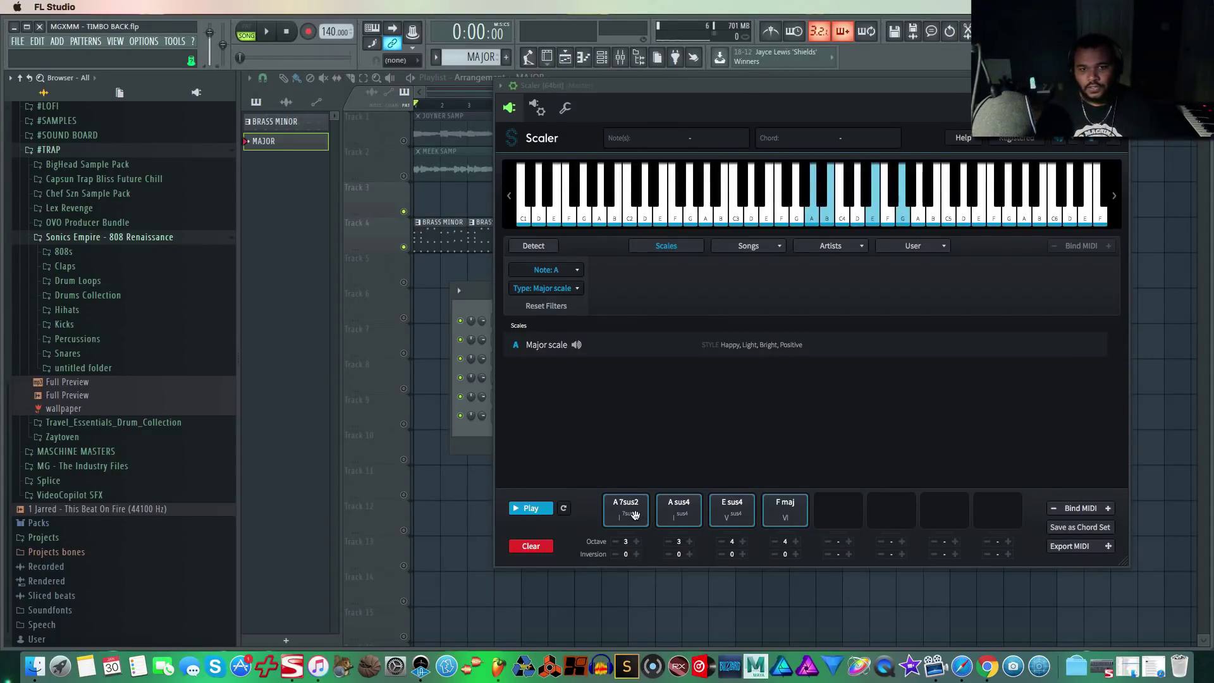
{"action": "left_click", "coordinate": [609, 512]}
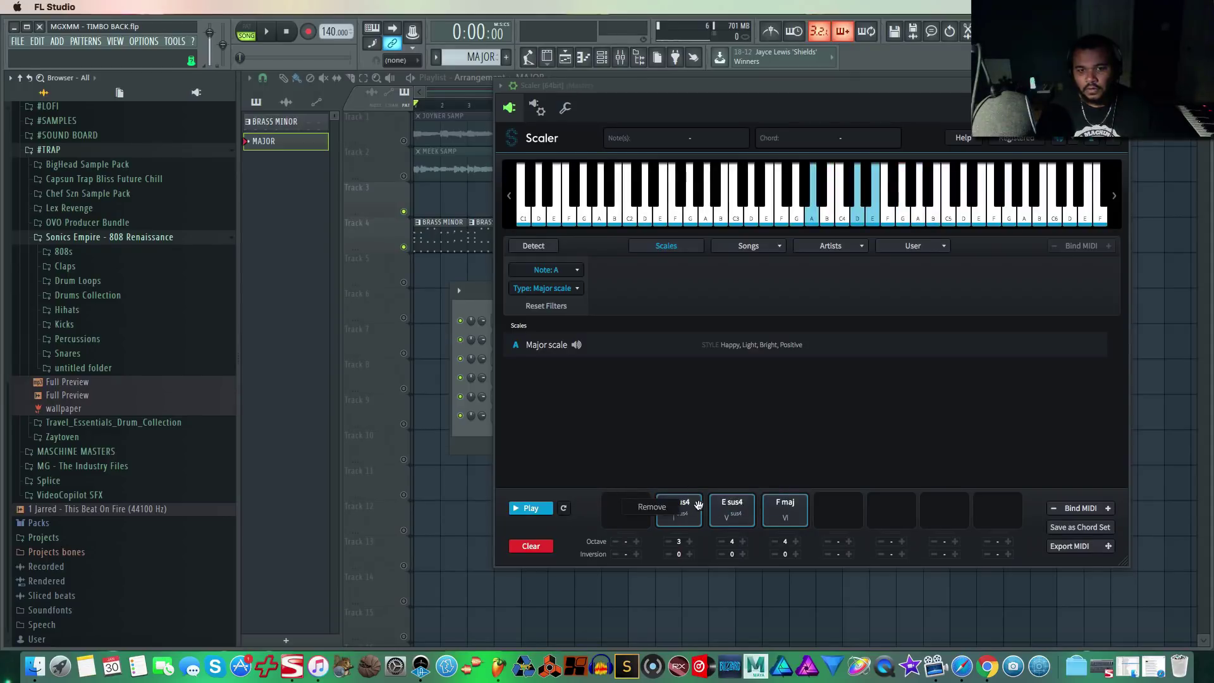
{"action": "left_click", "coordinate": [661, 507]}
{"action": "left_click", "coordinate": [713, 510]}
{"action": "left_click", "coordinate": [787, 515]}
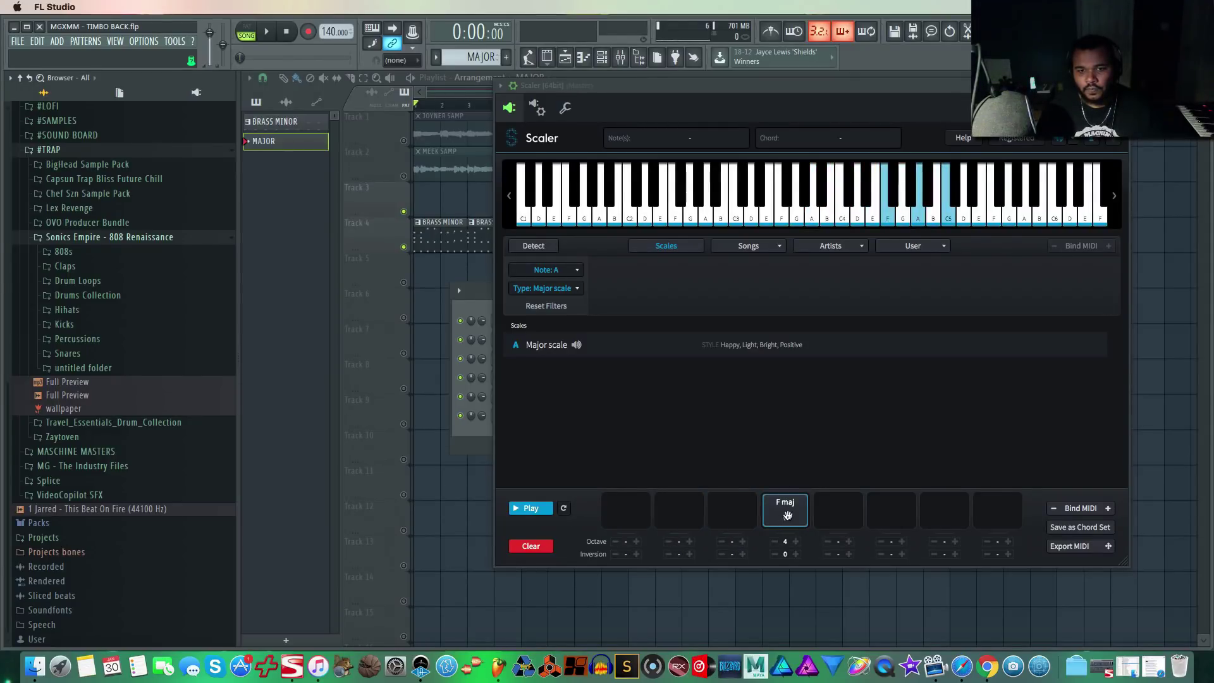
{"action": "left_click", "coordinate": [753, 509]}
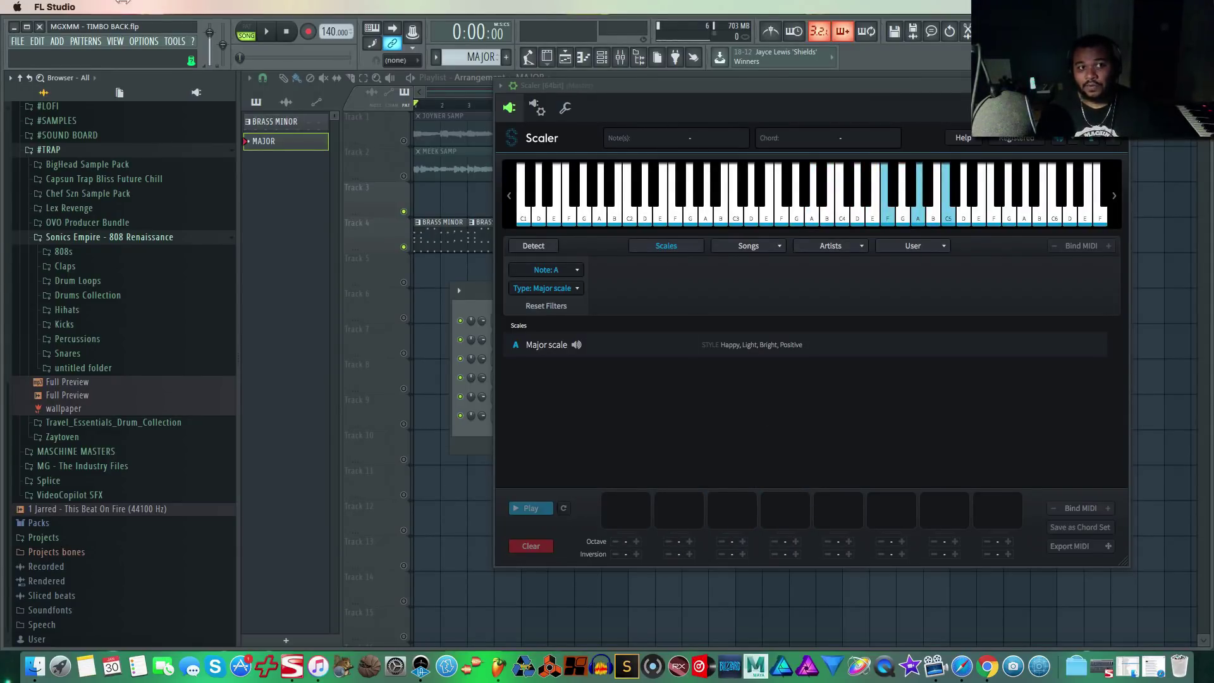
Save the project and move the Scaler window higher on the screen.
{"action": "left_click", "coordinate": [21, 43]}
{"action": "left_click", "coordinate": [41, 96]}
{"action": "left_click_drag", "start_coordinate": [693, 85], "coordinate": [784, 51]}
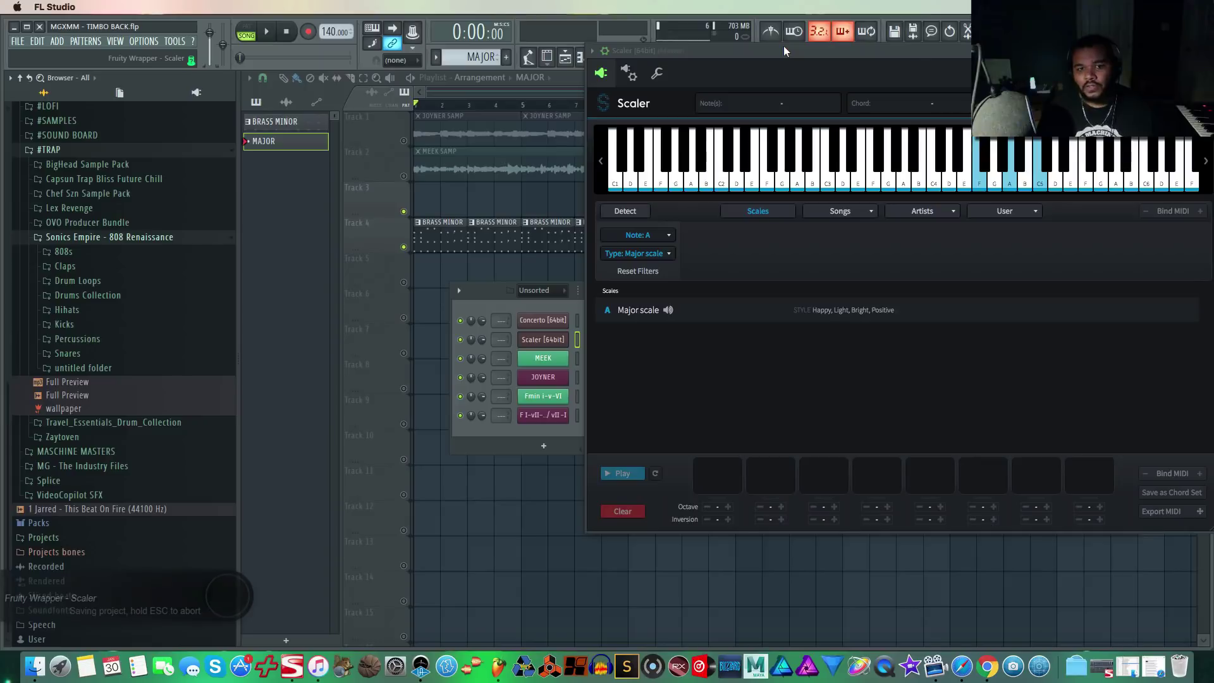
{"action": "left_click_drag", "start_coordinate": [783, 45], "coordinate": [695, 47]}
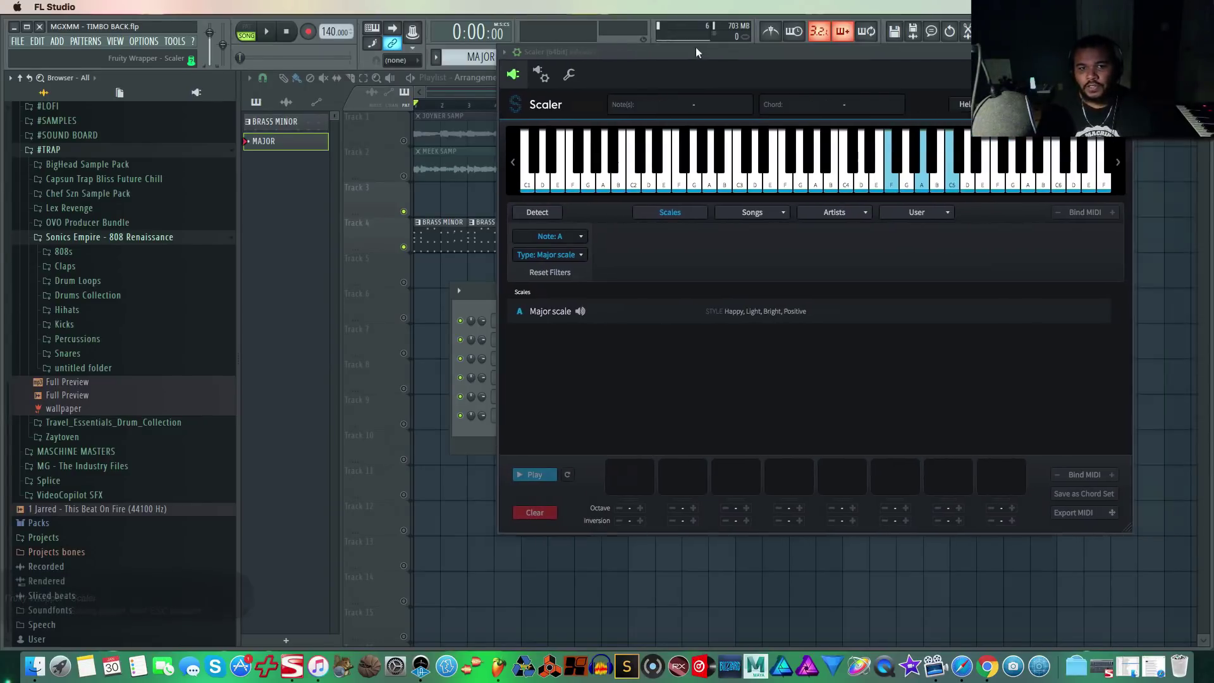
Load the A Major scale's chords in Scaler, audition A maj, and preview G# dim among the diatonic chords.
{"action": "left_click", "coordinate": [550, 314]}
{"action": "left_click", "coordinate": [597, 423]}
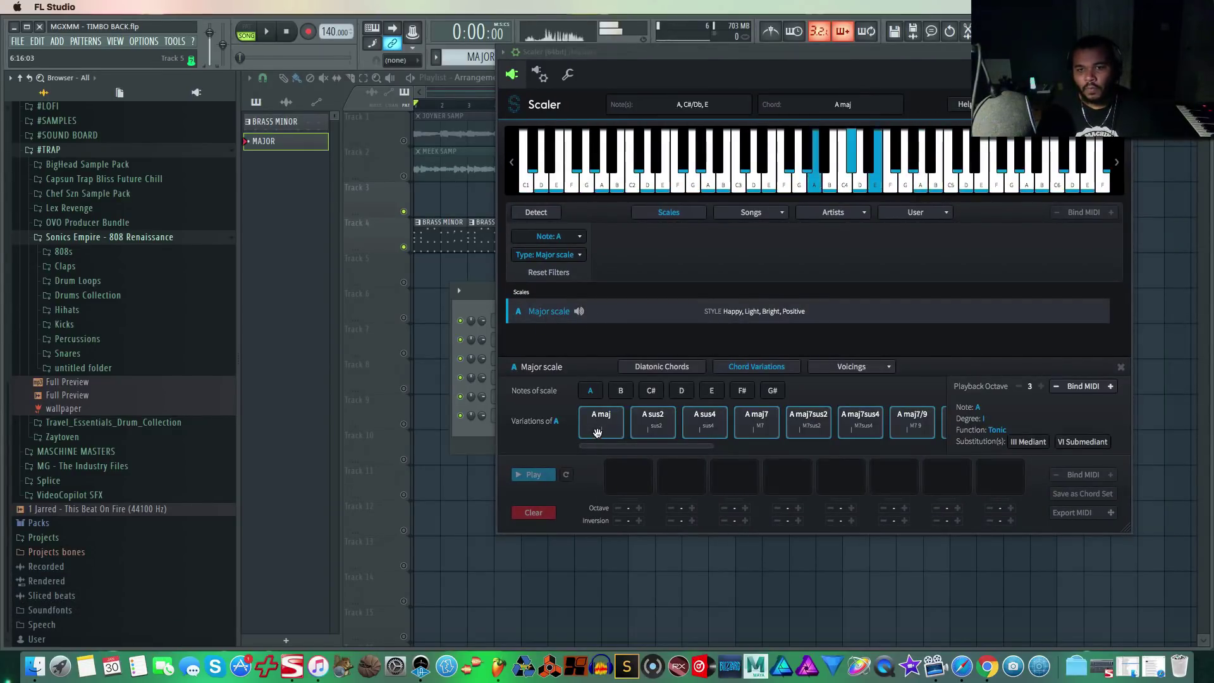
{"action": "left_click", "coordinate": [651, 369]}
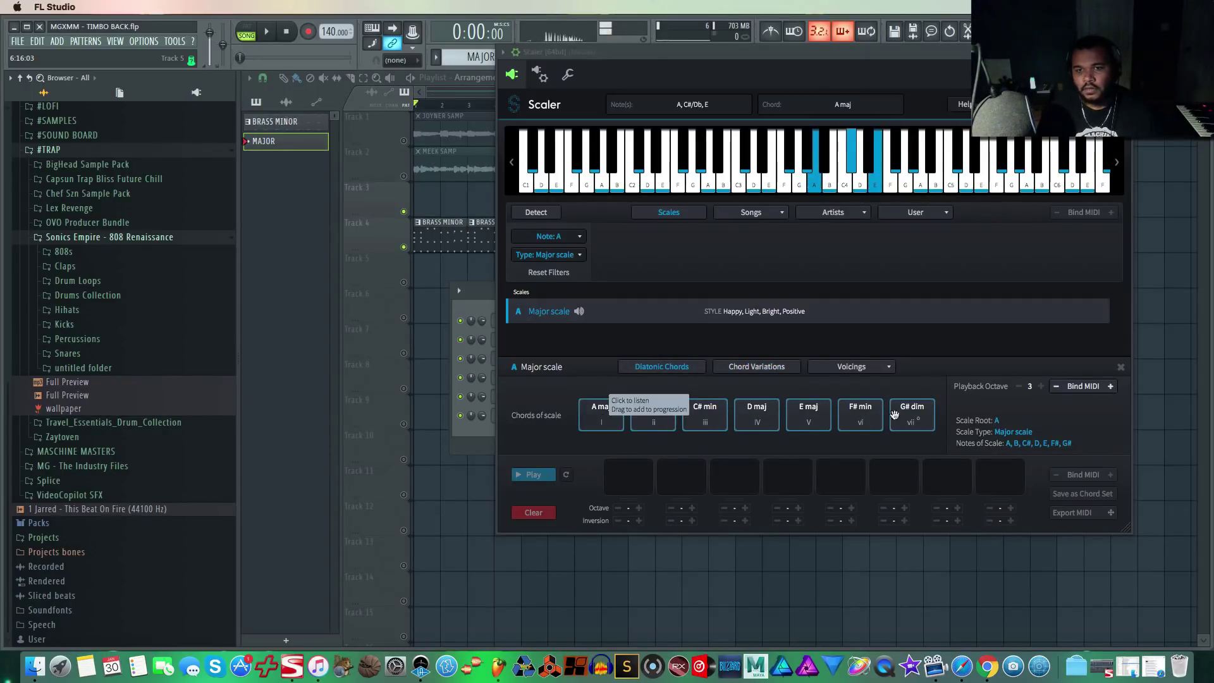
{"action": "left_click", "coordinate": [916, 414]}
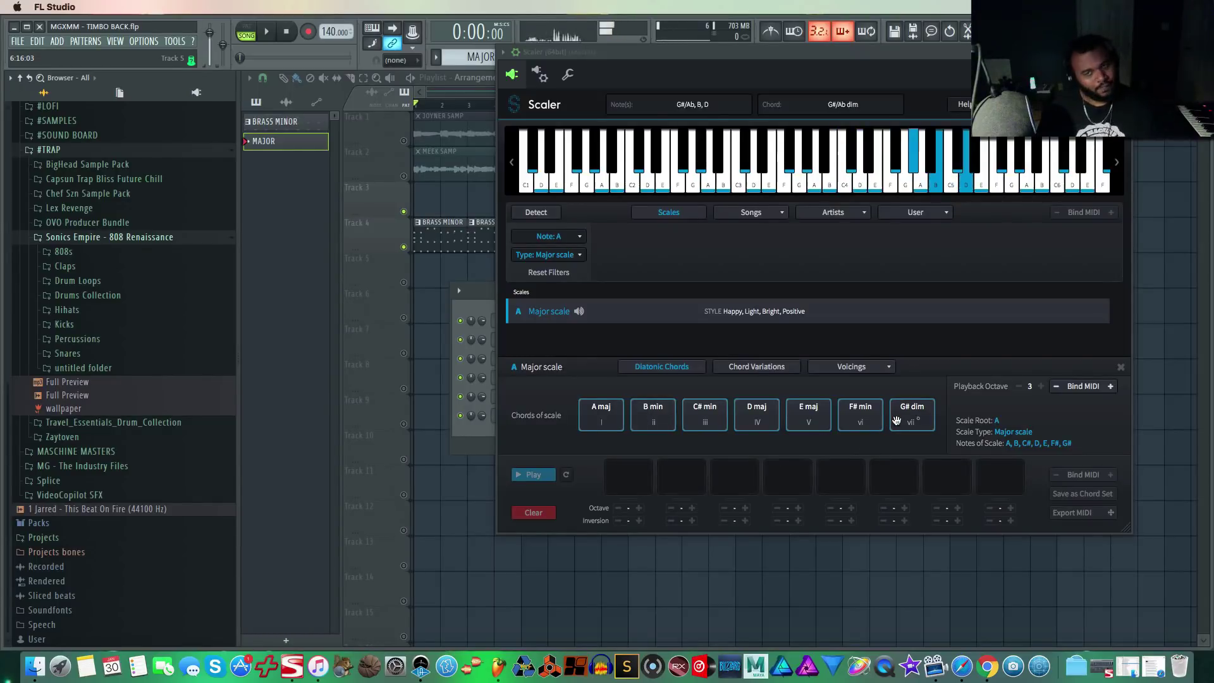
Build a three-chord progression from the diatonic chords A maj, G# dim and B min.
{"action": "left_click_drag", "start_coordinate": [607, 425], "coordinate": [629, 477]}
{"action": "left_click_drag", "start_coordinate": [912, 418], "coordinate": [686, 479]}
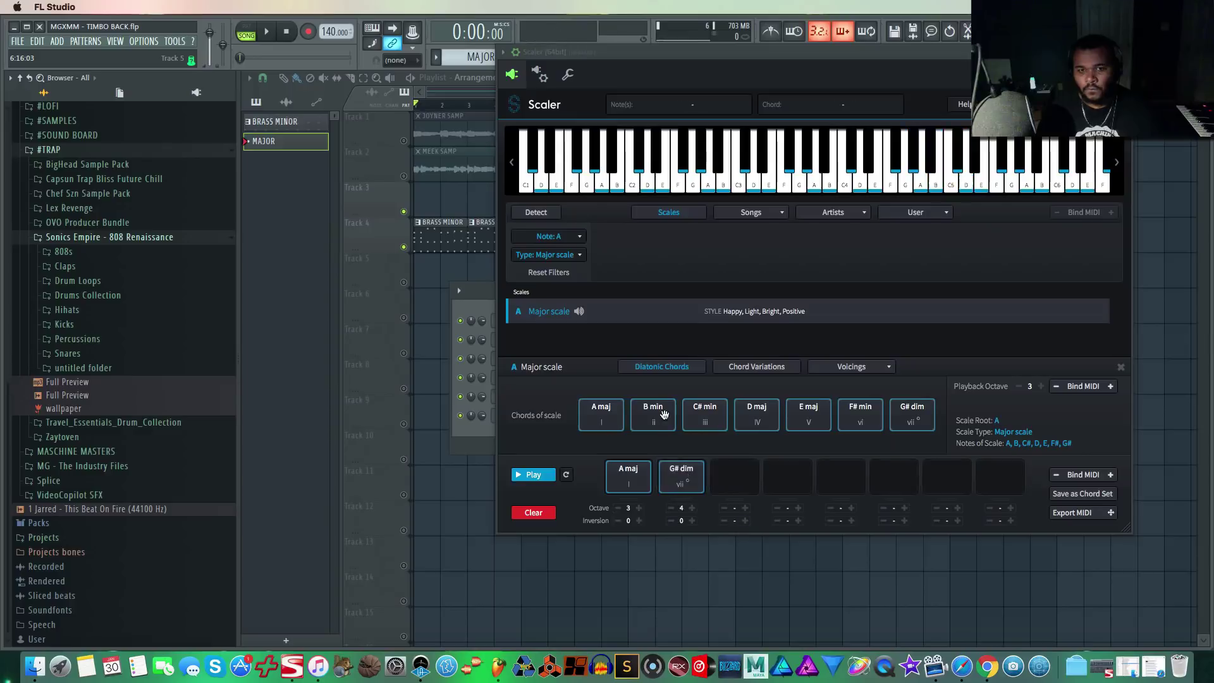
{"action": "left_click_drag", "start_coordinate": [653, 411], "coordinate": [739, 500]}
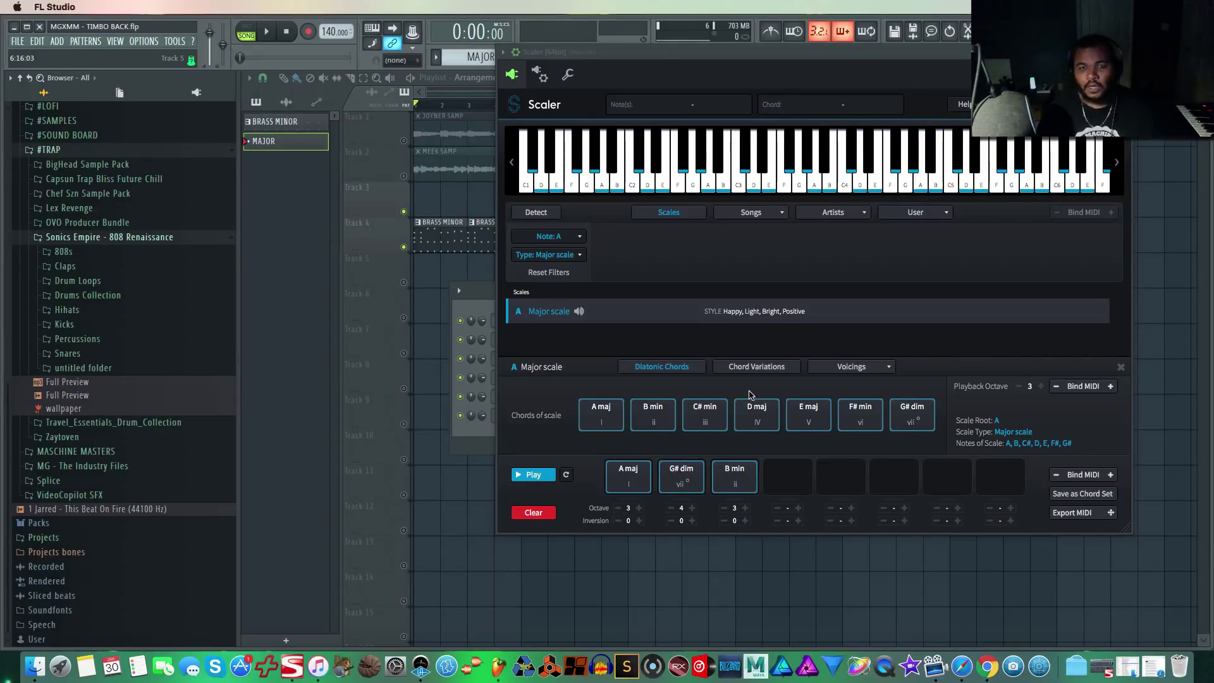
Audition the chord variations of A and replace A maj in the progression with A 6.
{"action": "left_click", "coordinate": [772, 373]}
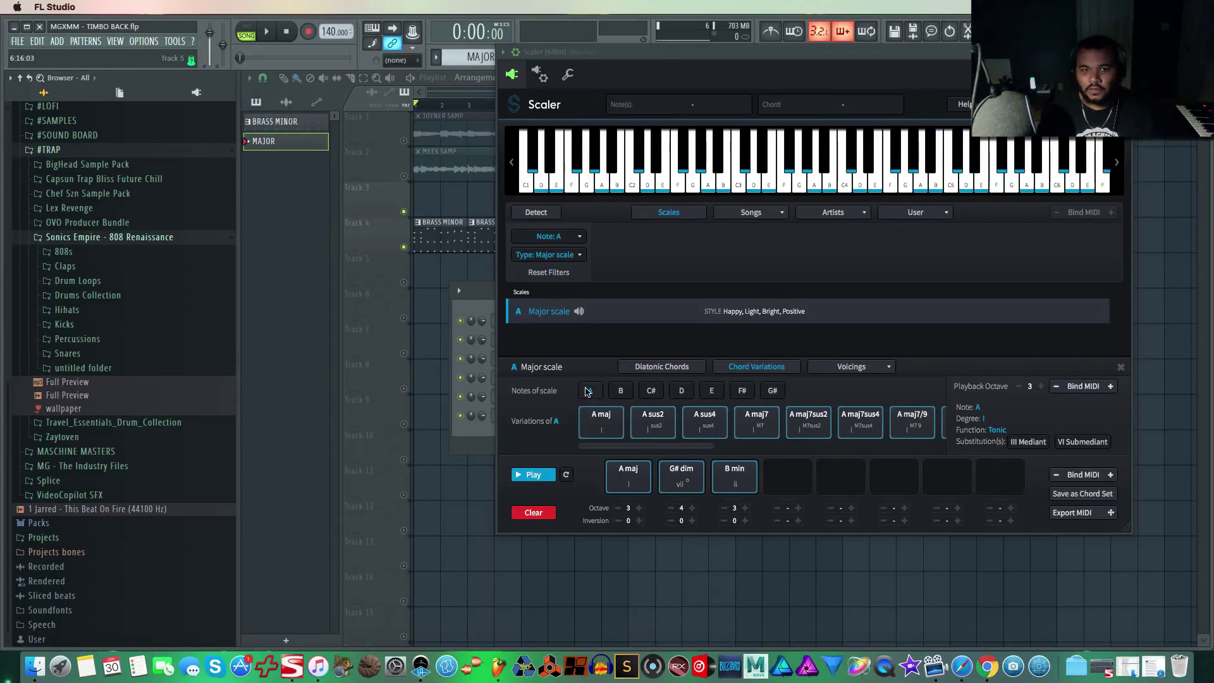
{"action": "left_click", "coordinate": [812, 422]}
{"action": "left_click", "coordinate": [861, 423]}
{"action": "left_click", "coordinate": [913, 422]}
{"action": "scroll", "coordinate": [886, 422], "scroll_direction": "right", "scroll_amount": 8}
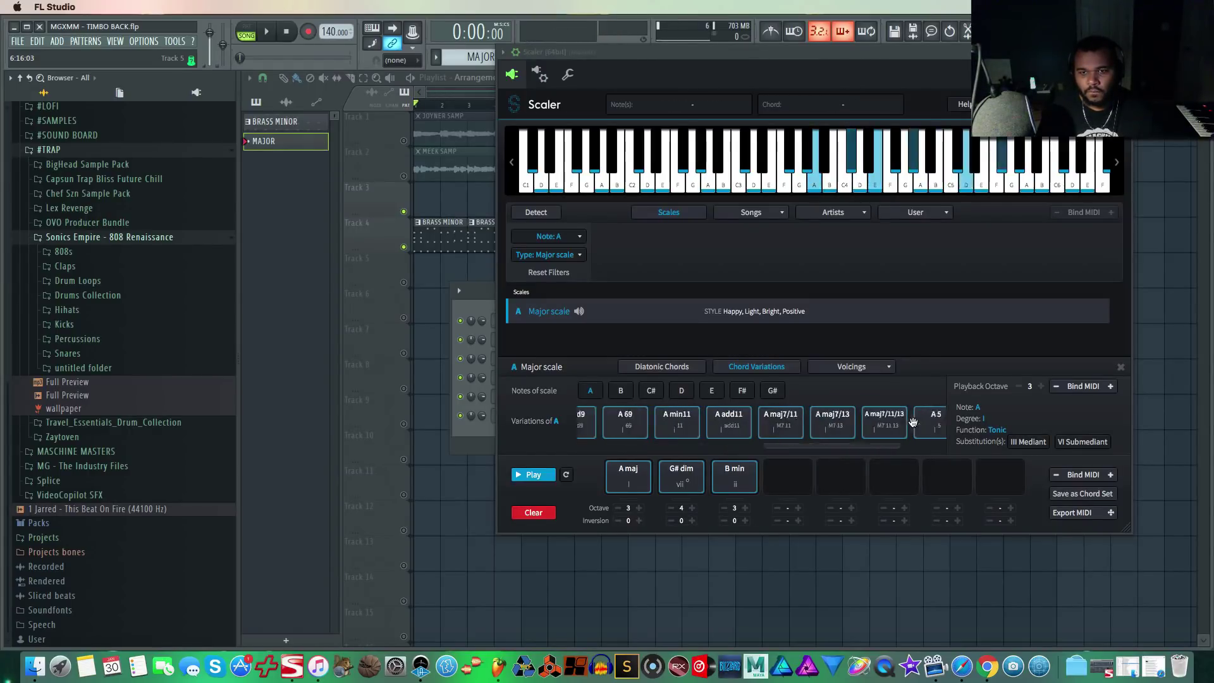
{"action": "left_click", "coordinate": [845, 429]}
{"action": "left_click", "coordinate": [713, 422]}
{"action": "scroll", "coordinate": [649, 425], "scroll_direction": "left", "scroll_amount": 5}
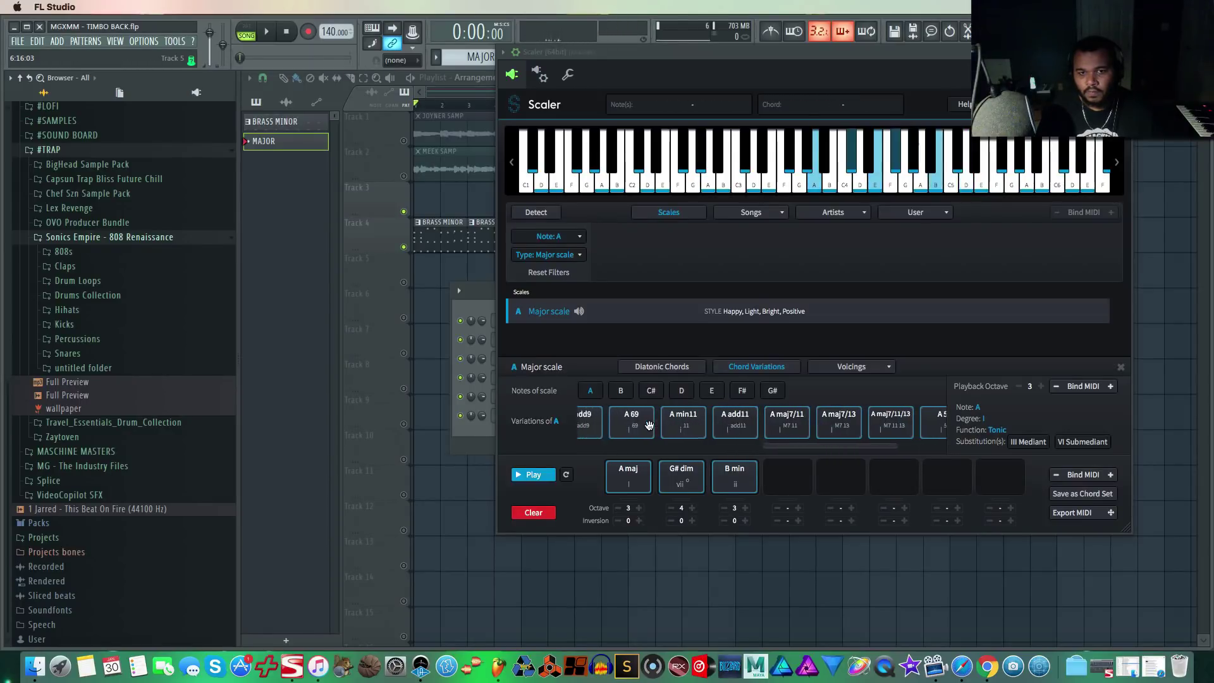
{"action": "scroll", "coordinate": [649, 425], "scroll_direction": "left", "scroll_amount": 3}
{"action": "left_click", "coordinate": [813, 421]}
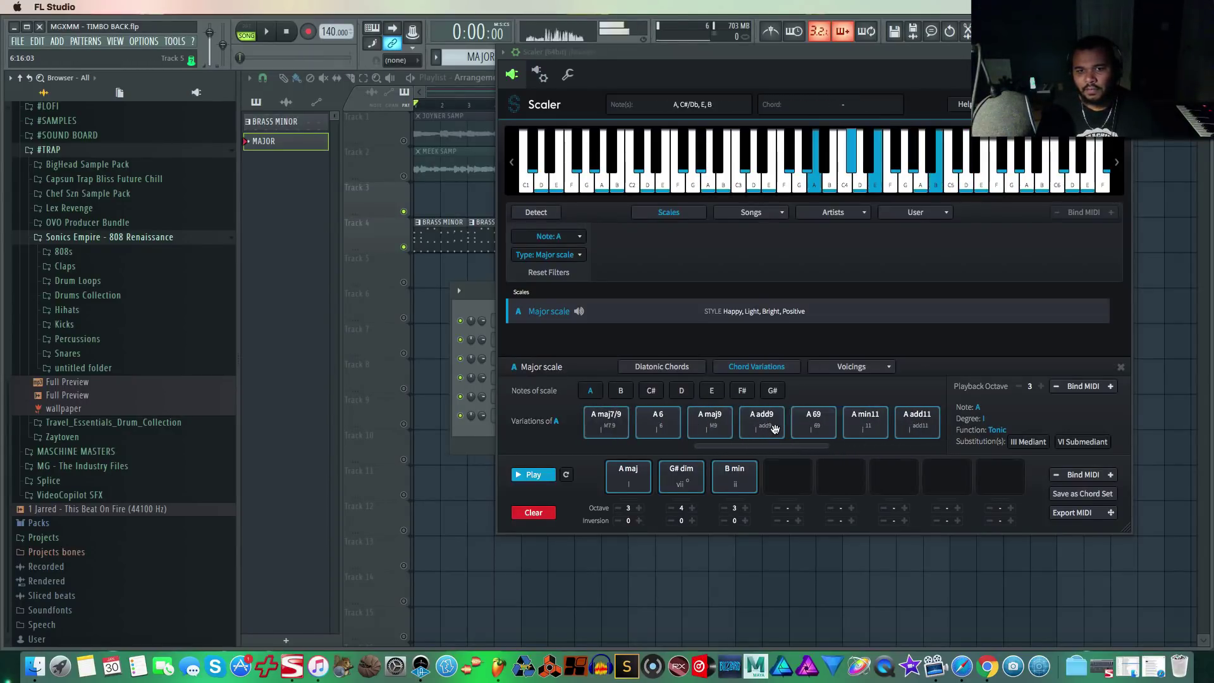
{"action": "left_click", "coordinate": [809, 421]}
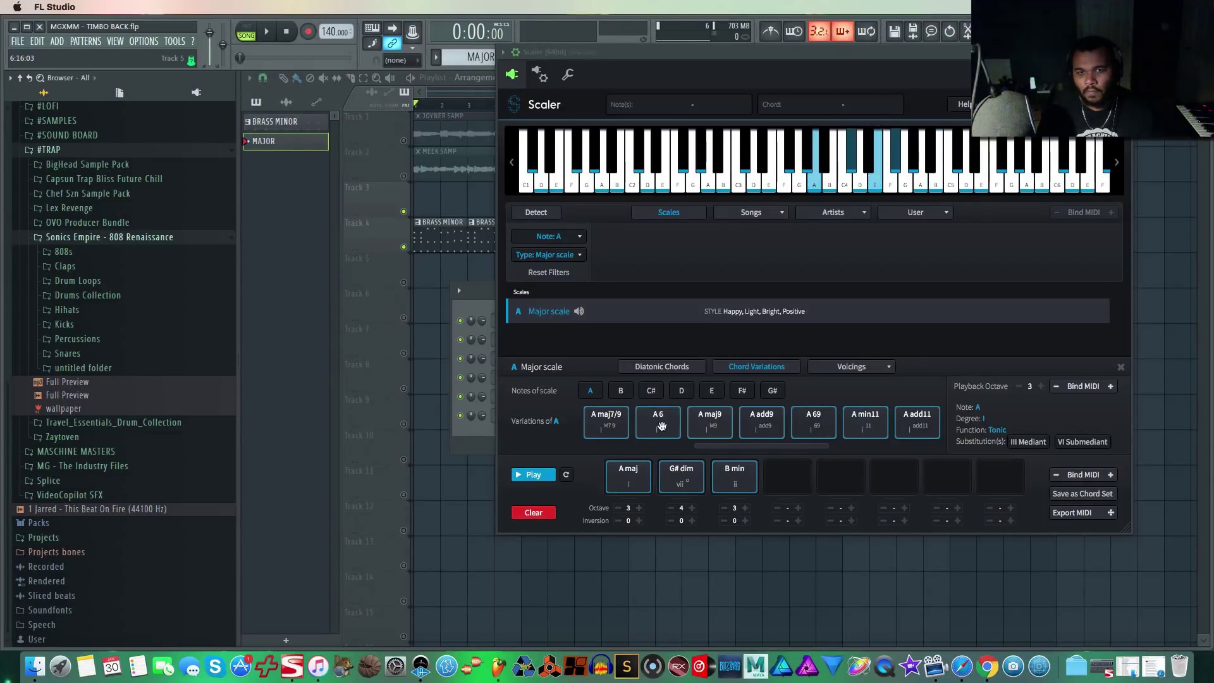
Audition the chord variations of G# and replace G# dim in the progression with G# dim#5.
{"action": "left_click", "coordinate": [766, 394]}
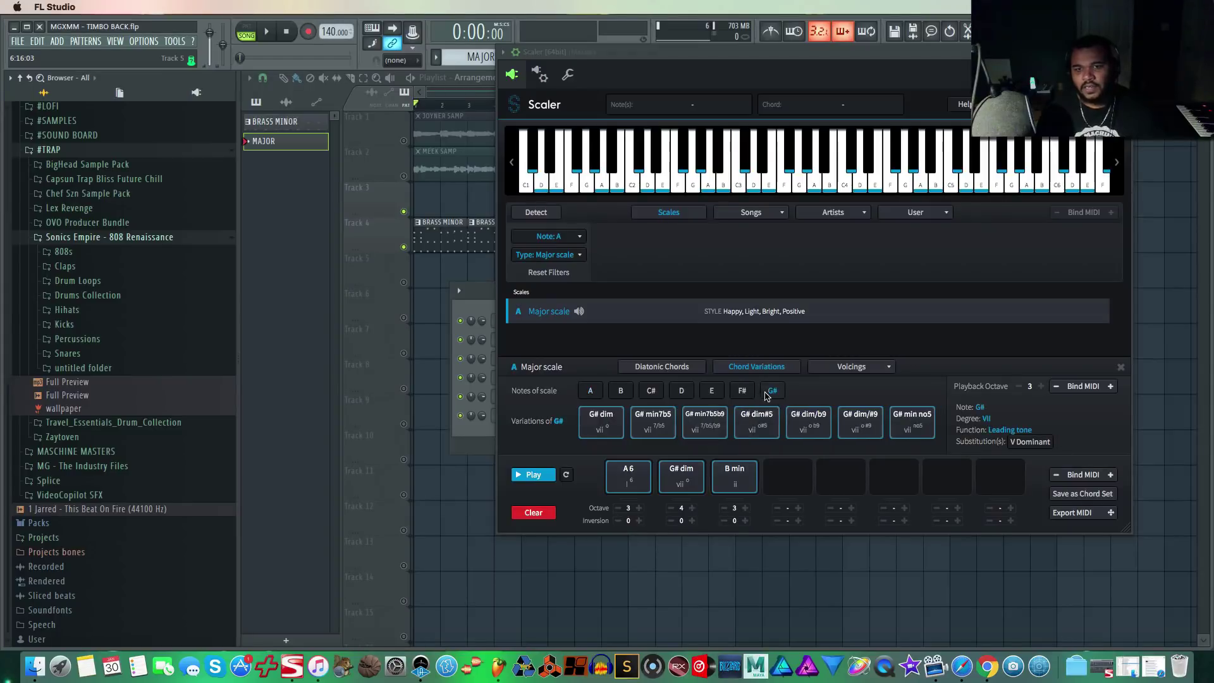
{"action": "left_click", "coordinate": [709, 427]}
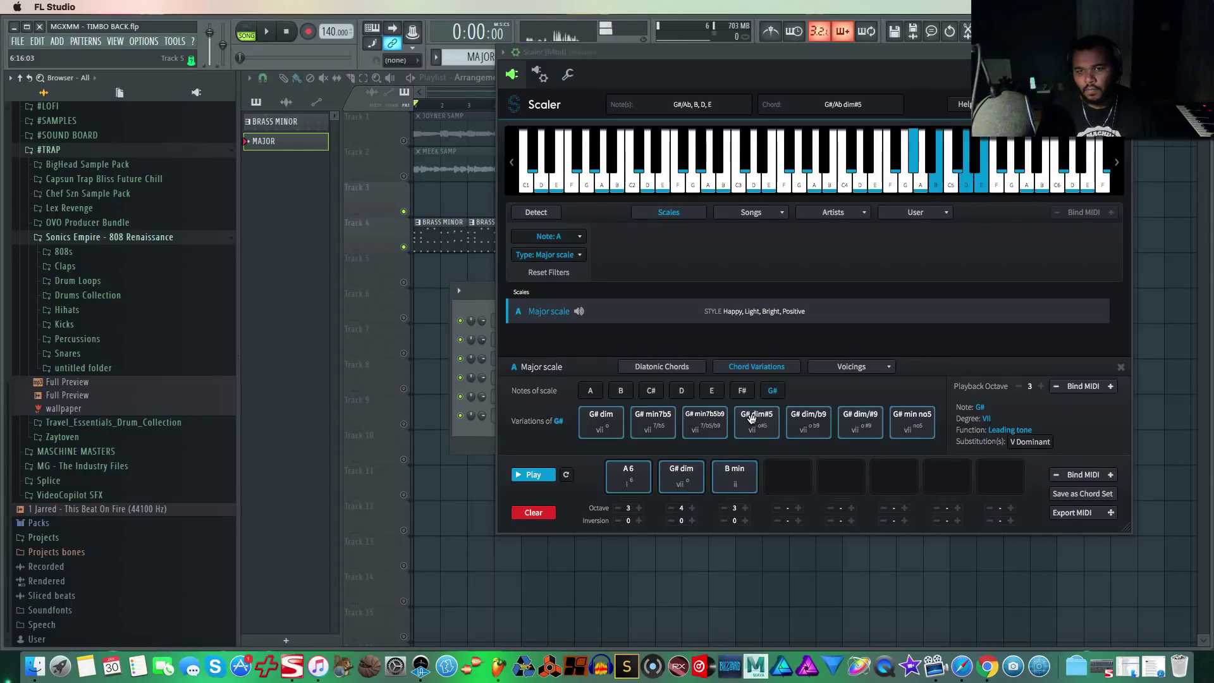
{"action": "left_click_drag", "start_coordinate": [748, 422], "coordinate": [670, 486]}
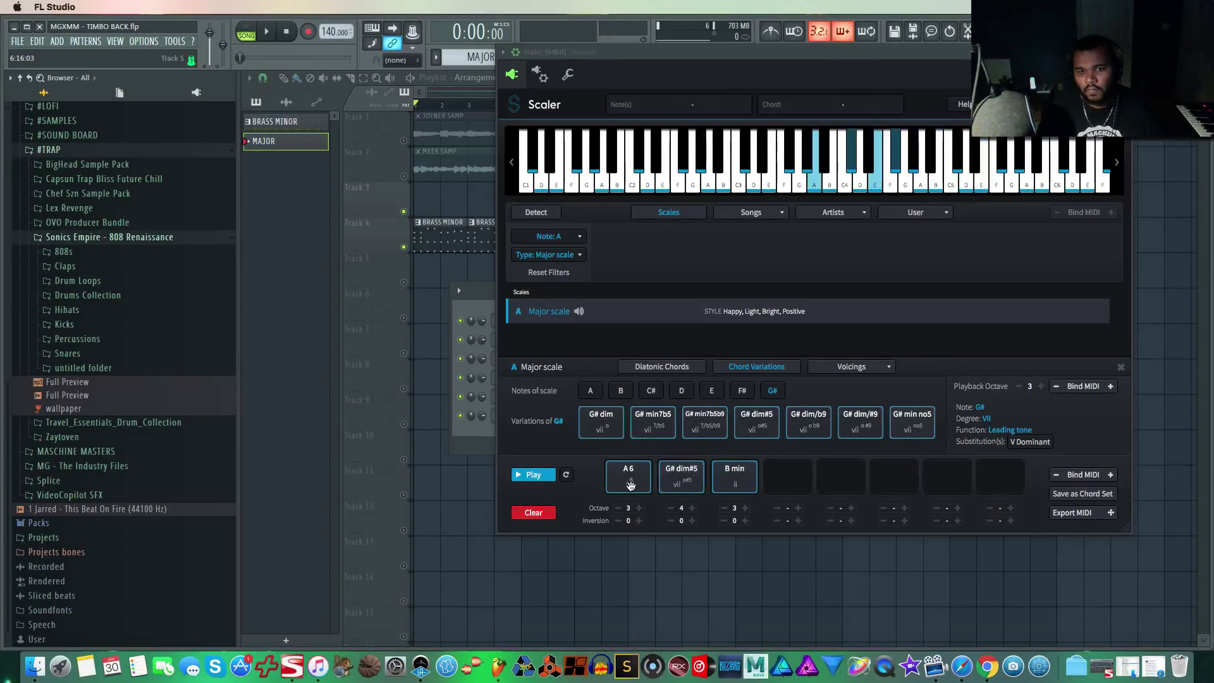
Replace the progression's second chord with G# min no5 and audition the sequence.
{"action": "left_click", "coordinate": [676, 484]}
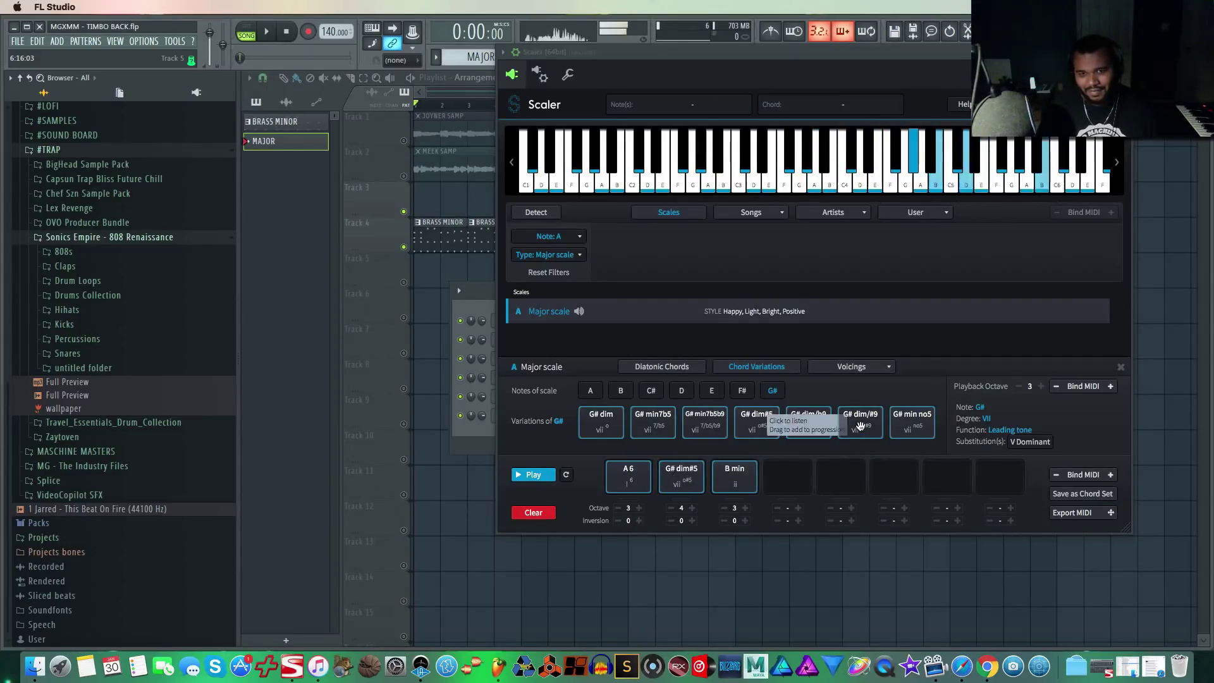
{"action": "scroll", "coordinate": [704, 476], "scroll_direction": "down", "scroll_amount": 3}
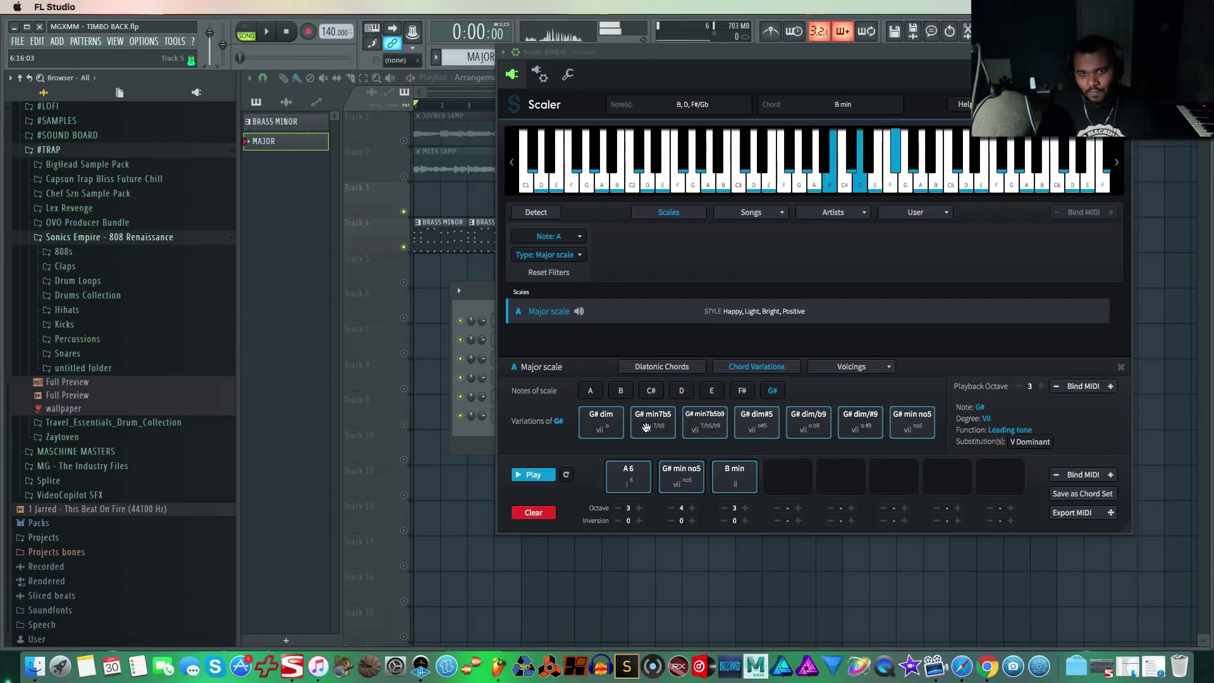
{"action": "left_click", "coordinate": [628, 479]}
{"action": "left_click", "coordinate": [732, 484]}
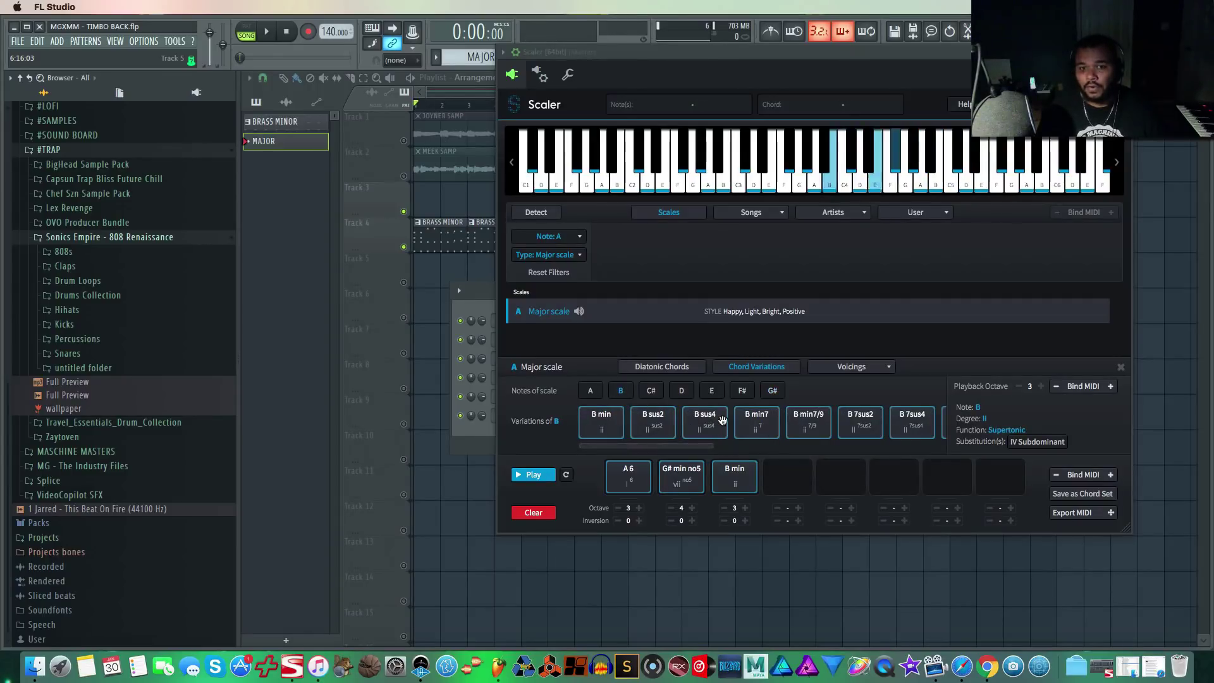
Try B min7 as the progression's third chord, replace it with B sus4, and audition the sequence.
{"action": "left_click_drag", "start_coordinate": [756, 420], "coordinate": [736, 480]}
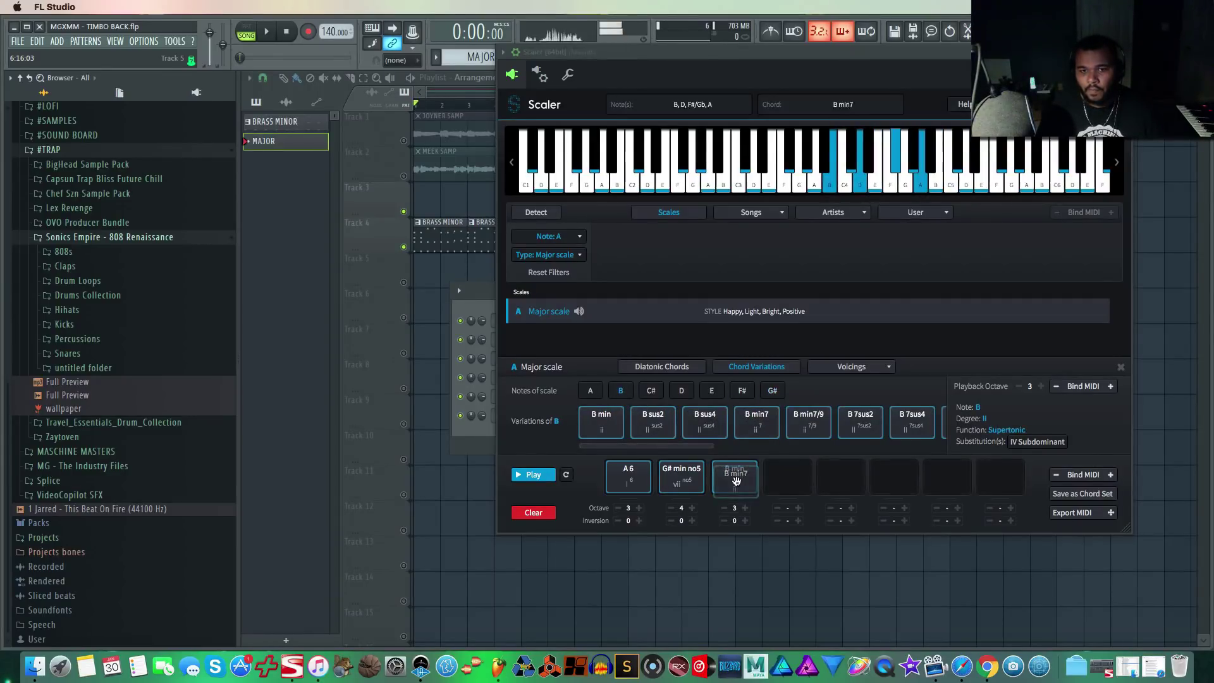
{"action": "left_click", "coordinate": [628, 475]}
{"action": "left_click", "coordinate": [681, 476]}
{"action": "left_click", "coordinate": [733, 477]}
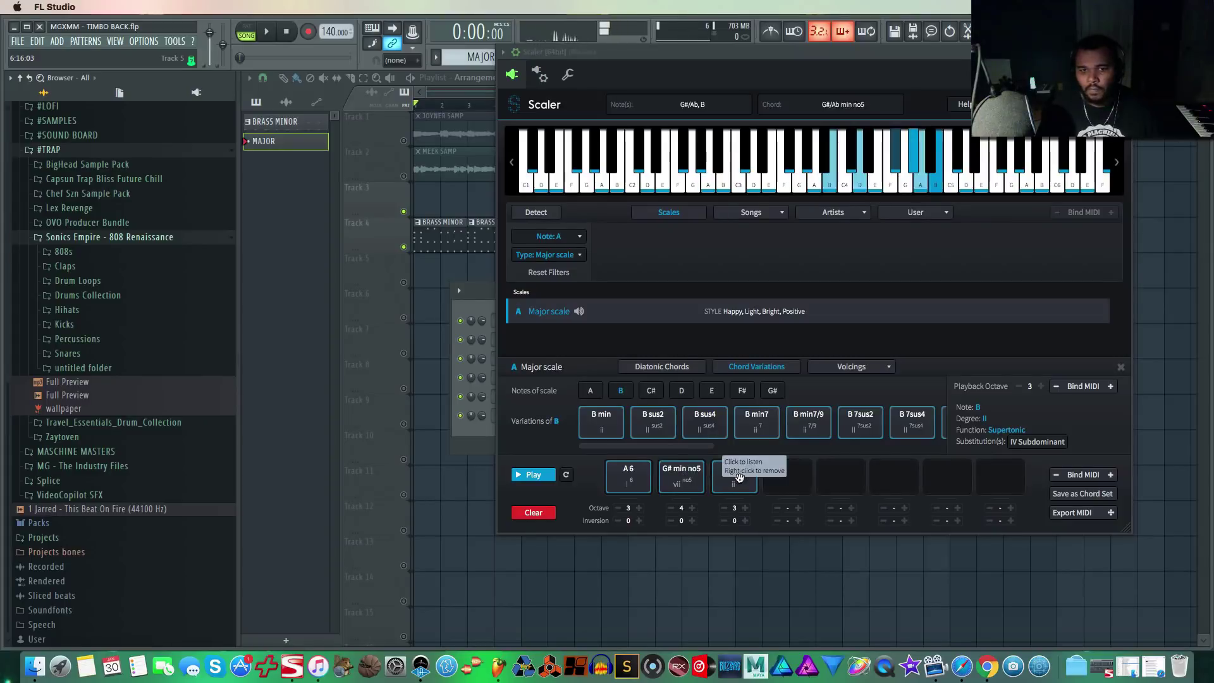
{"action": "left_click_drag", "start_coordinate": [705, 422], "coordinate": [733, 481]}
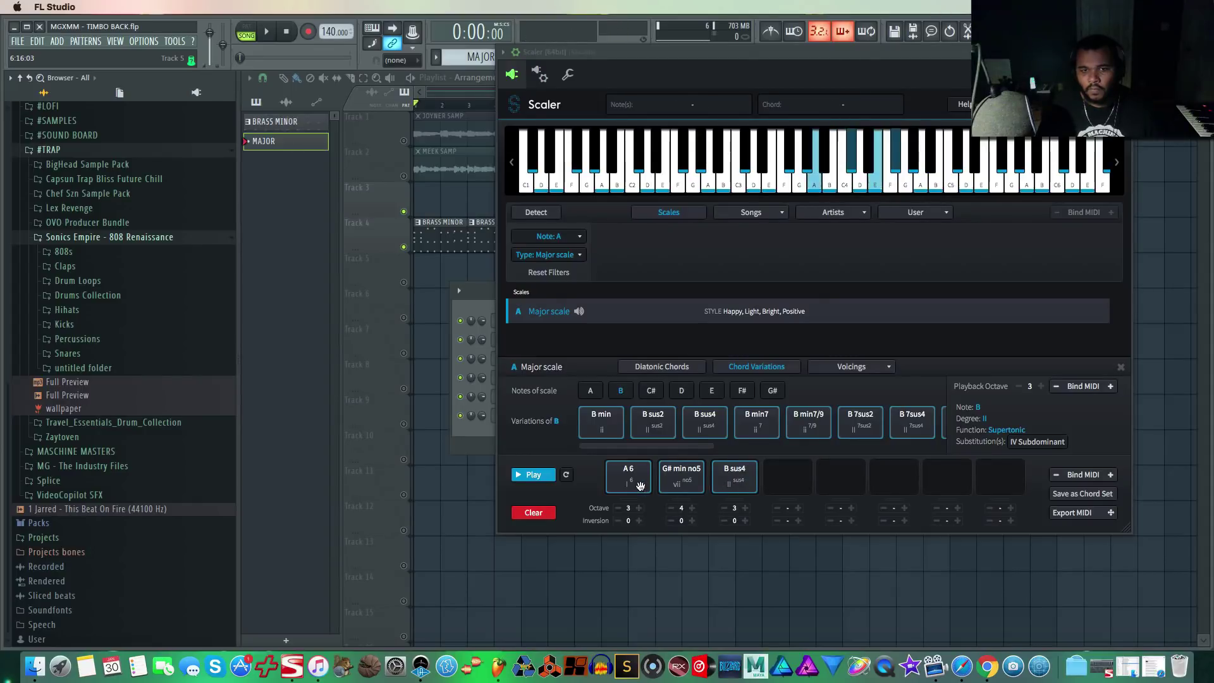
{"action": "left_click", "coordinate": [693, 480]}
Audition the G# variations, try G# min7b5 as the second chord, and put G# min no5 back in its place.
{"action": "left_click", "coordinate": [772, 392]}
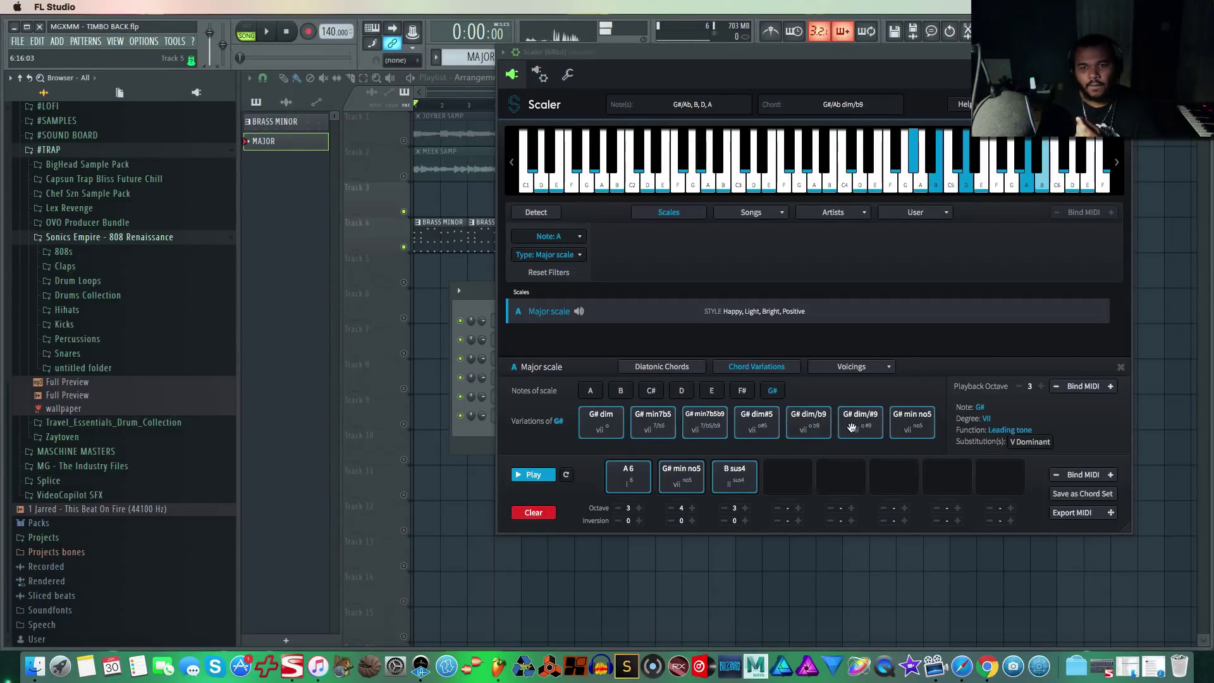
{"action": "left_click", "coordinate": [766, 425]}
{"action": "left_click", "coordinate": [705, 428]}
{"action": "left_click", "coordinate": [654, 426]}
{"action": "left_click", "coordinate": [705, 428]}
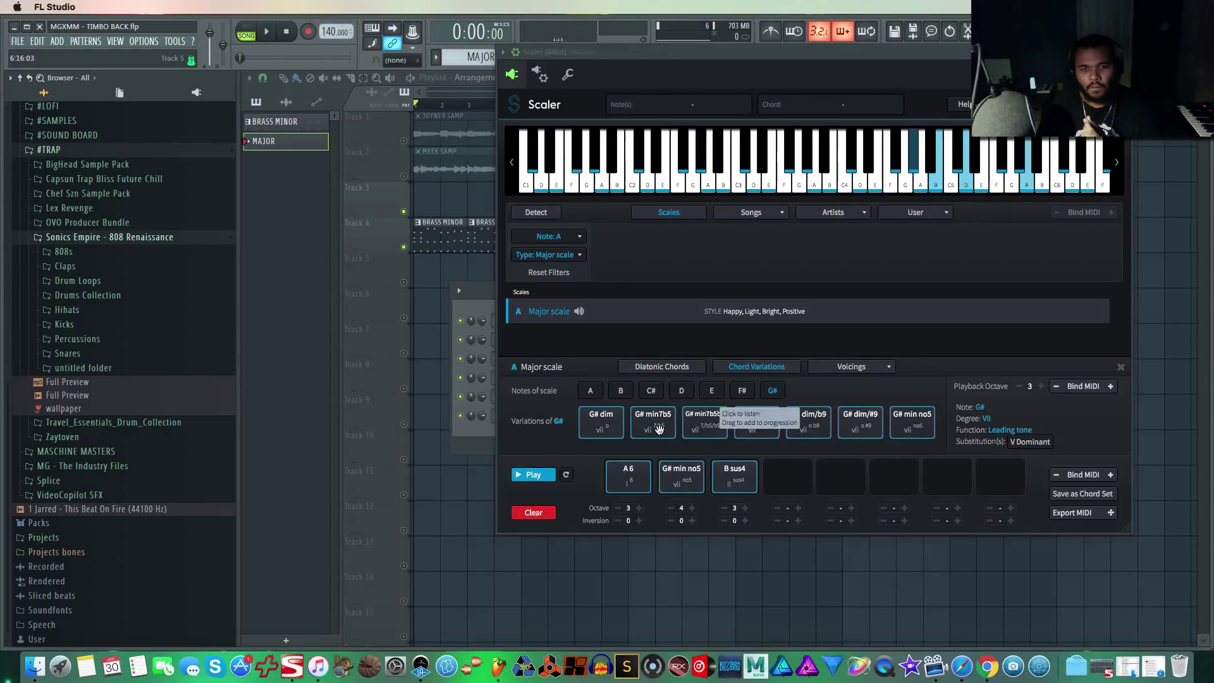
{"action": "left_click_drag", "start_coordinate": [661, 429], "coordinate": [669, 484]}
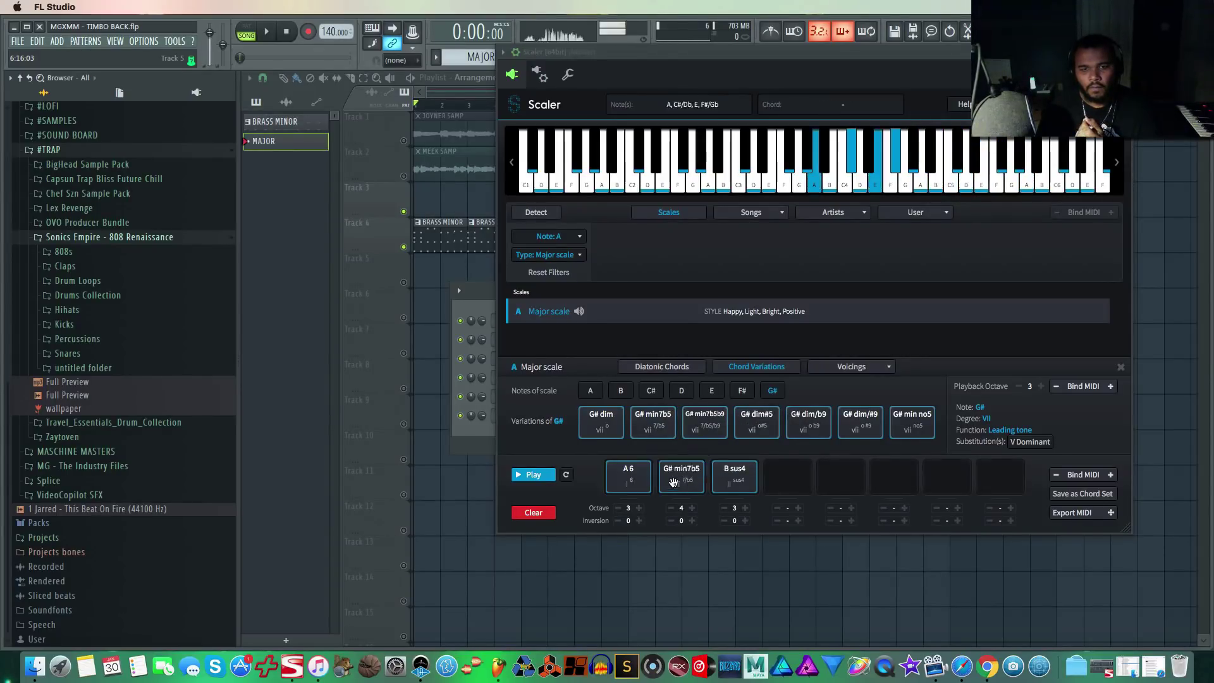
{"action": "left_click", "coordinate": [737, 479]}
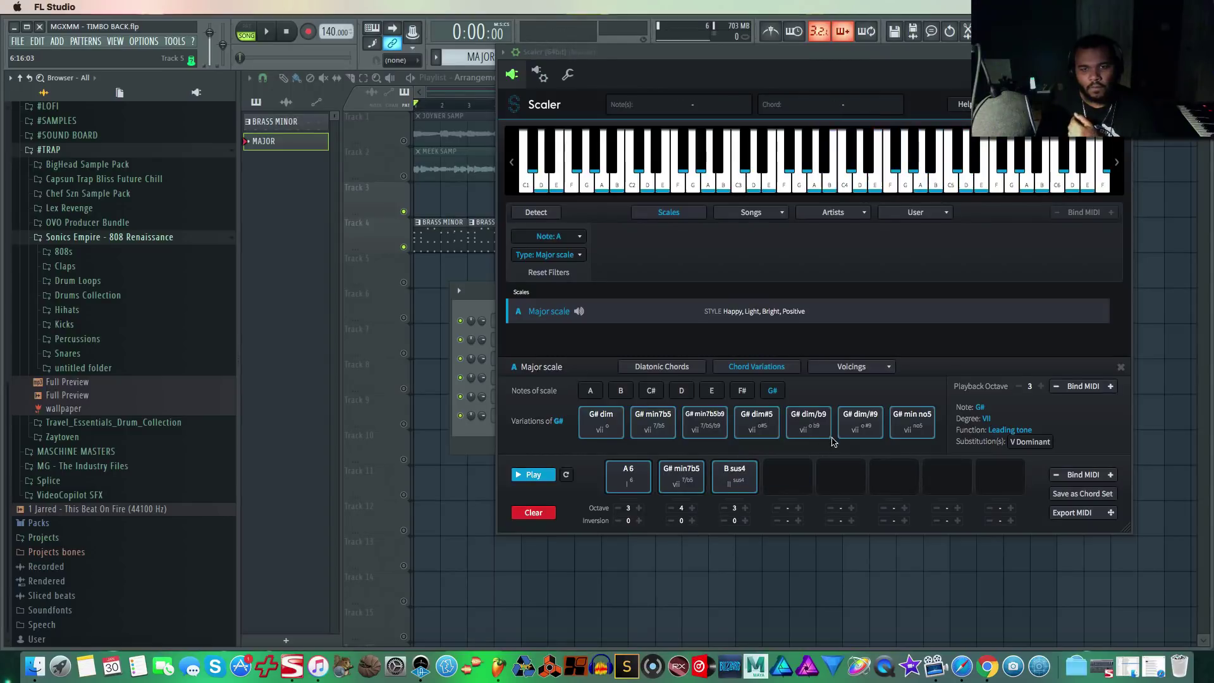
{"action": "left_click", "coordinate": [810, 422]}
{"action": "left_click_drag", "start_coordinate": [909, 418], "coordinate": [680, 479]}
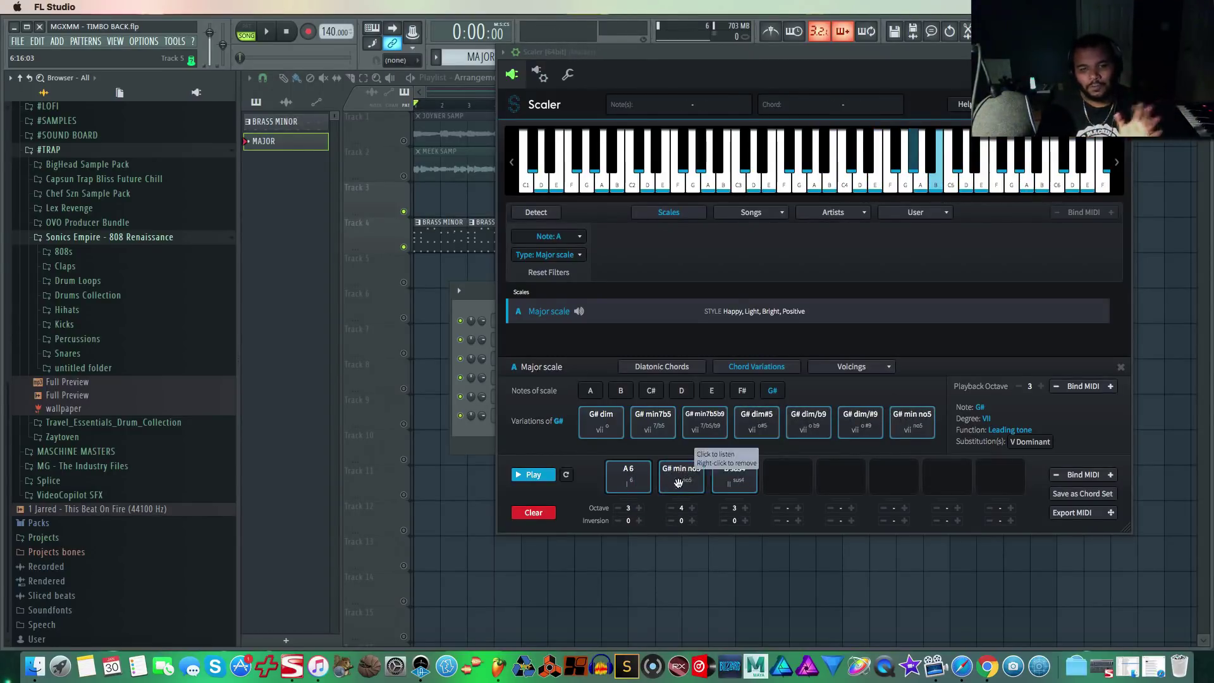
Arrange the channel rack and the Scaler window side by side so the channel names stay accessible.
{"action": "left_click_drag", "start_coordinate": [794, 50], "coordinate": [981, 22]}
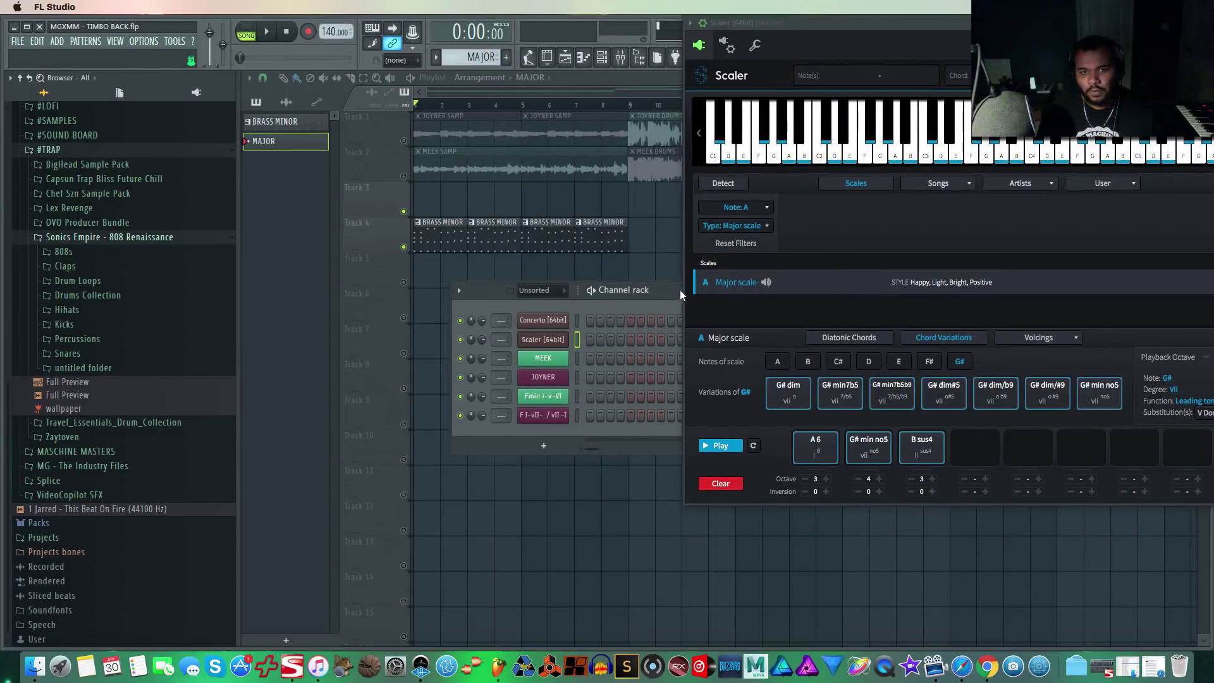
{"action": "left_click_drag", "start_coordinate": [680, 289], "coordinate": [533, 285]}
{"action": "left_click_drag", "start_coordinate": [950, 18], "coordinate": [843, 28]}
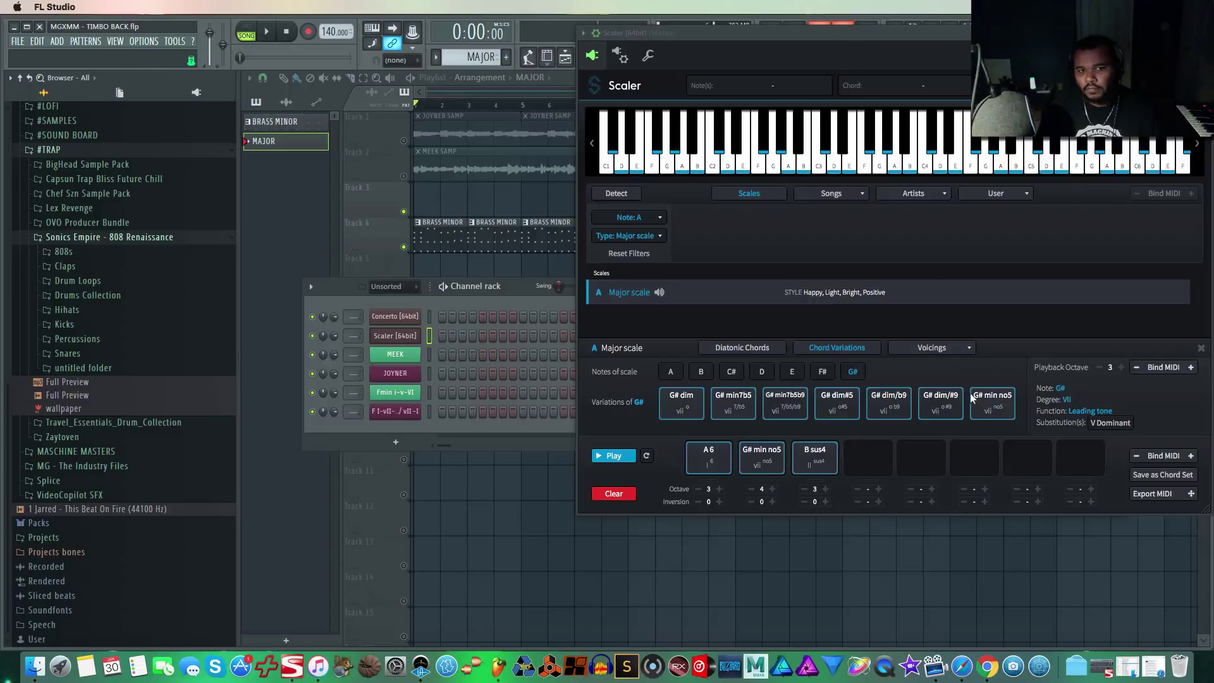
Clone the Concerto channel in the channel rack and close the new instrument's window.
{"action": "right_click", "coordinate": [402, 332]}
{"action": "left_click", "coordinate": [457, 419]}
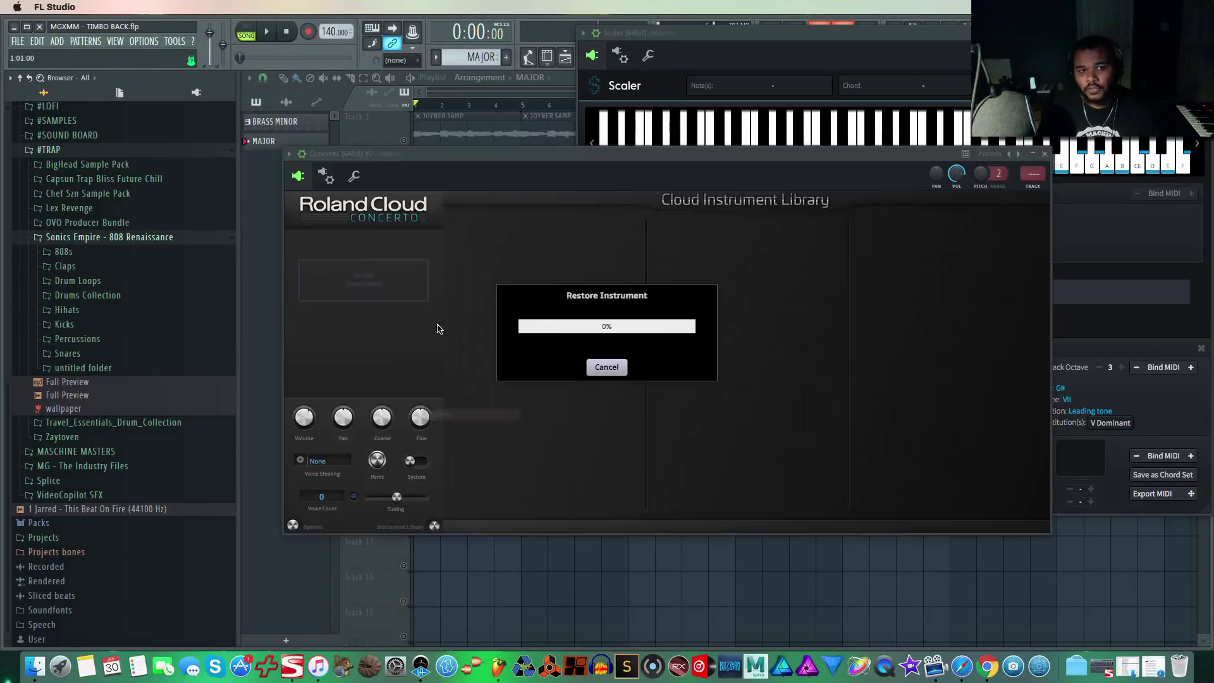
{"action": "left_click", "coordinate": [1044, 154]}
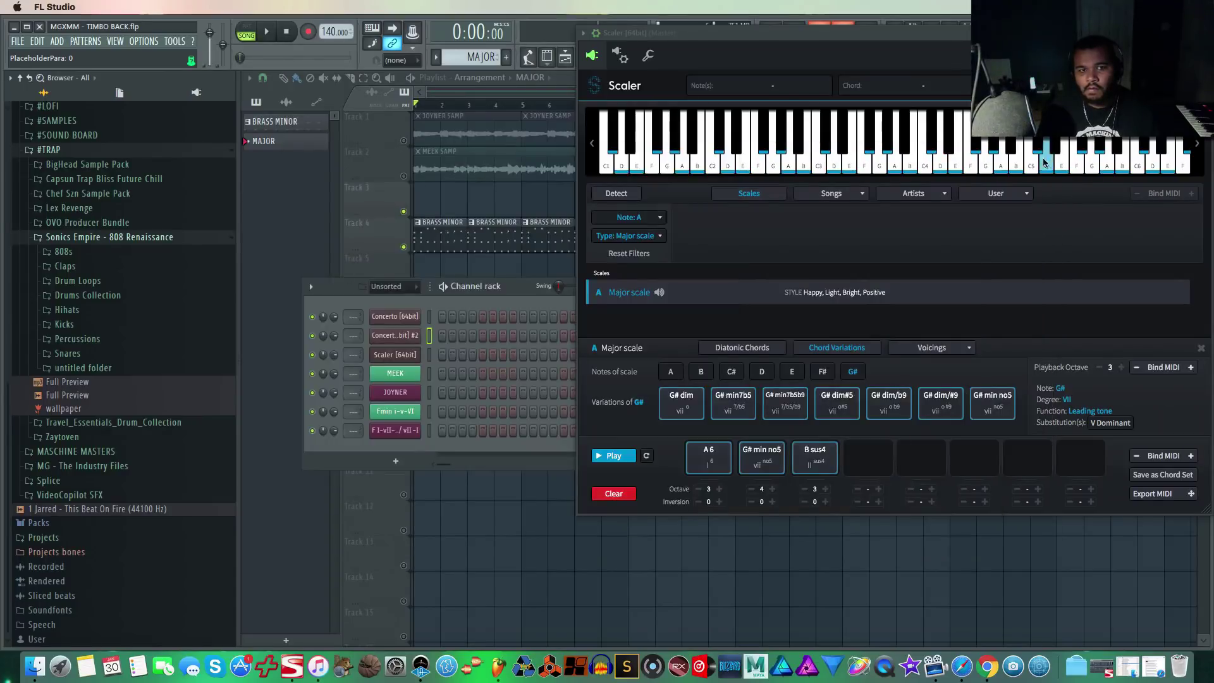
Rename the original Concerto channel as BRASS.
{"action": "right_click", "coordinate": [394, 322]}
{"action": "left_click", "coordinate": [462, 334]}
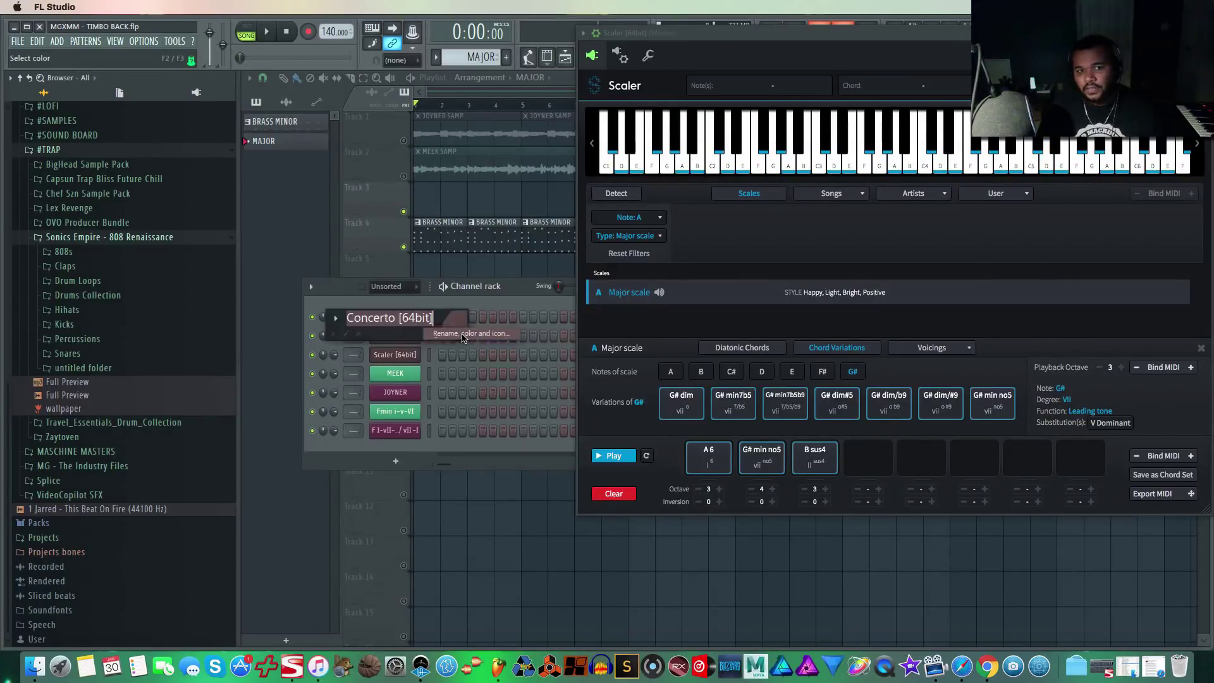
{"action": "type", "text": "BRASS"}
{"action": "key", "text": "Return"}
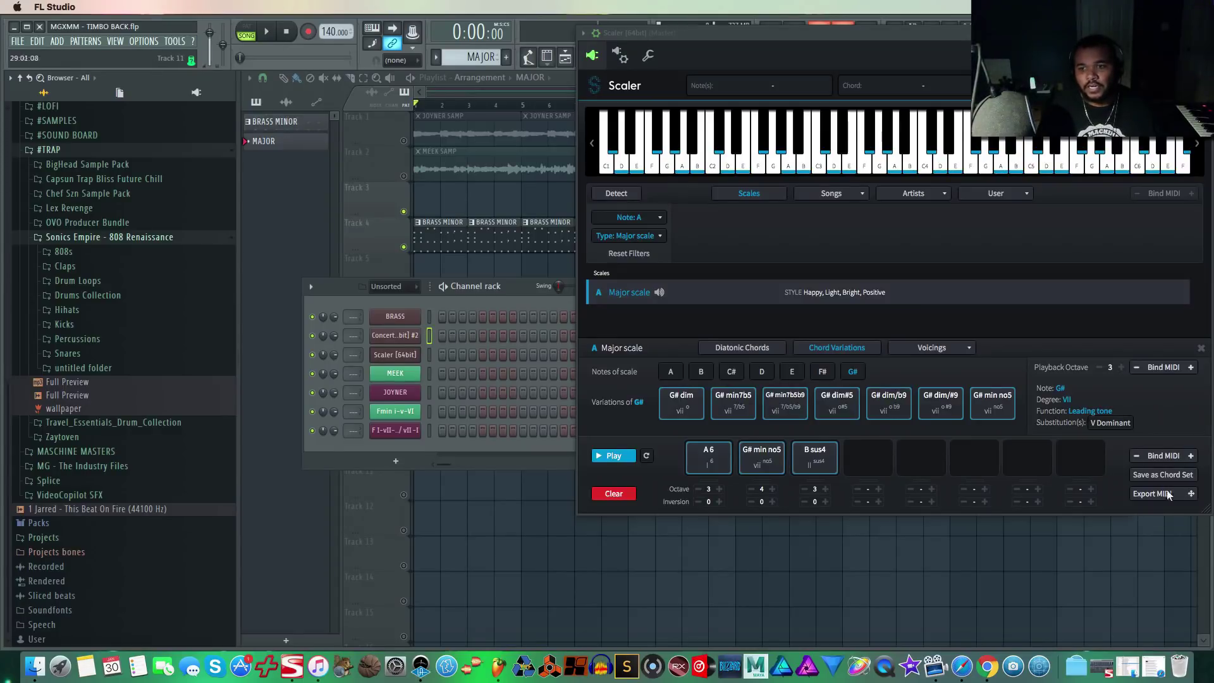
Export the Scaler progression as MIDI onto the cloned Concerto channel, and show its notes in the piano roll without the Scaler window.
{"action": "left_click_drag", "start_coordinate": [532, 380], "coordinate": [402, 343]}
{"action": "left_click", "coordinate": [464, 338]}
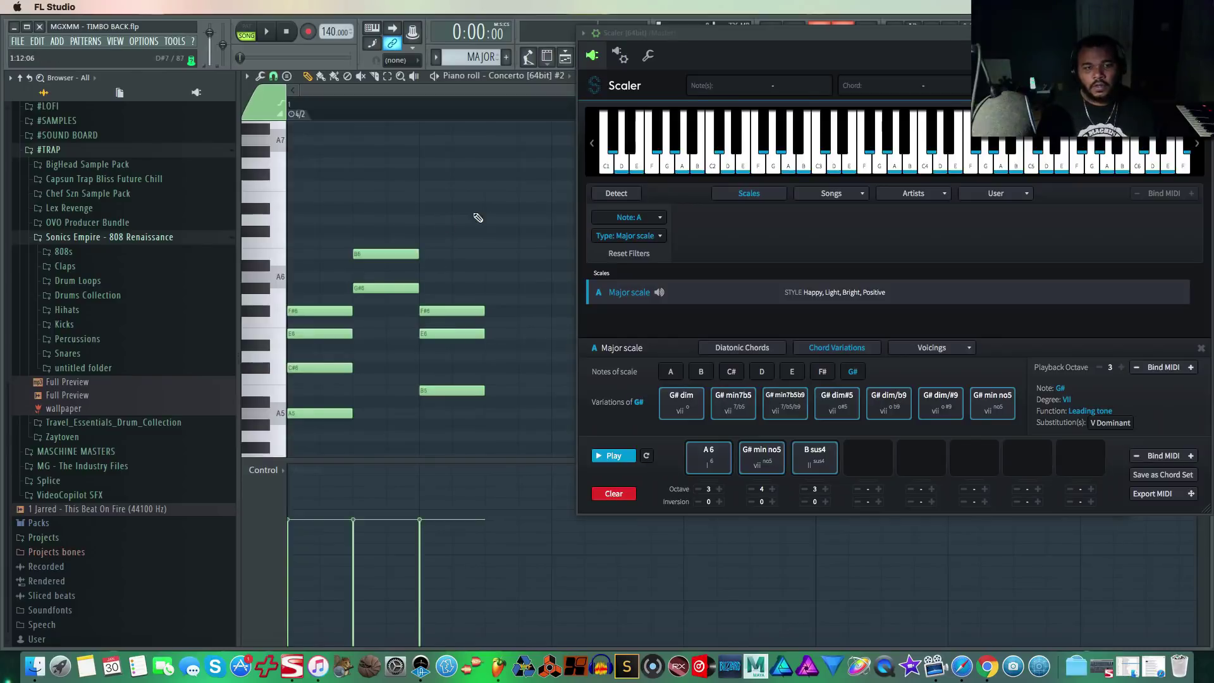
{"action": "key", "text": "Escape"}
{"action": "scroll", "coordinate": [482, 401], "scroll_direction": "down", "scroll_amount": 3}
{"action": "scroll", "coordinate": [563, 401], "scroll_direction": "up", "scroll_amount": 2}
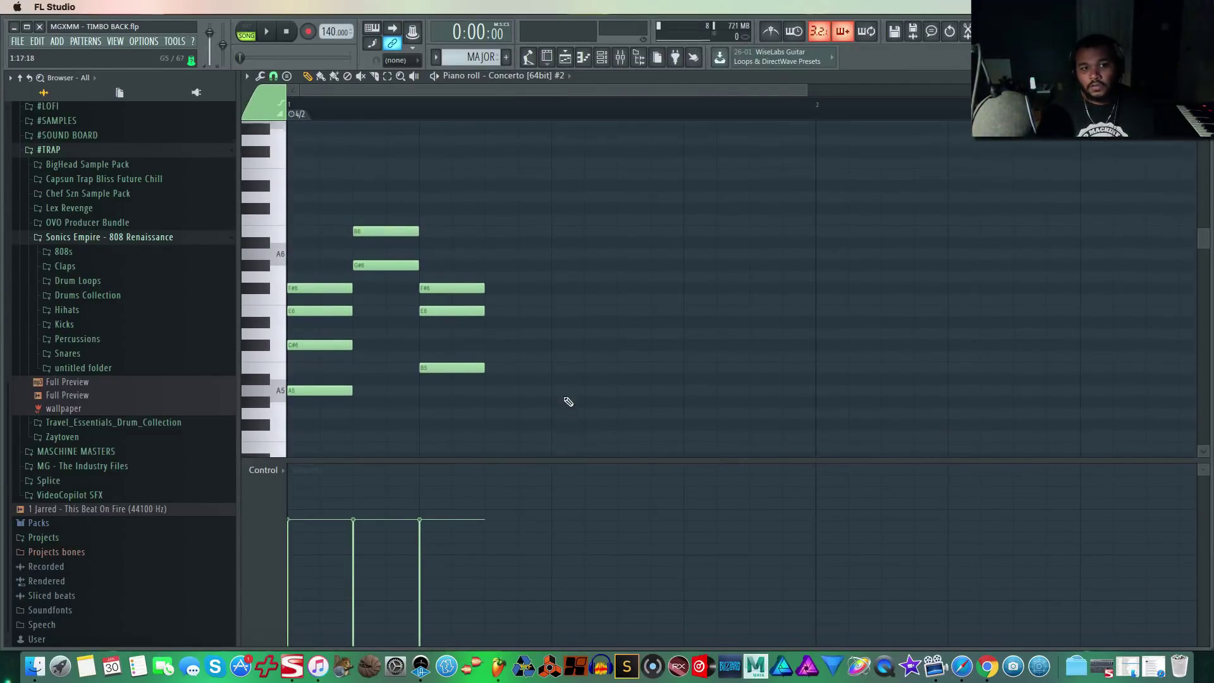
Lower the second chord's G# note by one octave to G#5 and audition the progression.
{"action": "left_click_drag", "start_coordinate": [459, 214], "coordinate": [414, 243]}
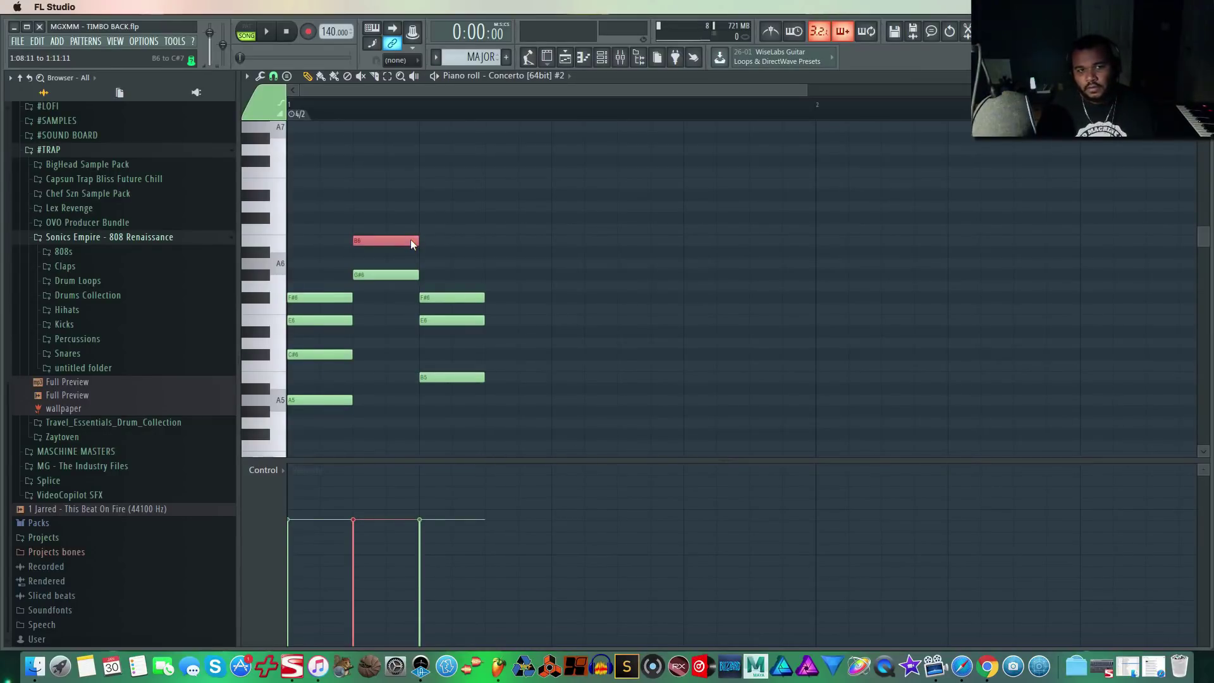
{"action": "left_click_drag", "start_coordinate": [448, 282], "coordinate": [370, 279]}
{"action": "key", "text": "ctrl+Down"}
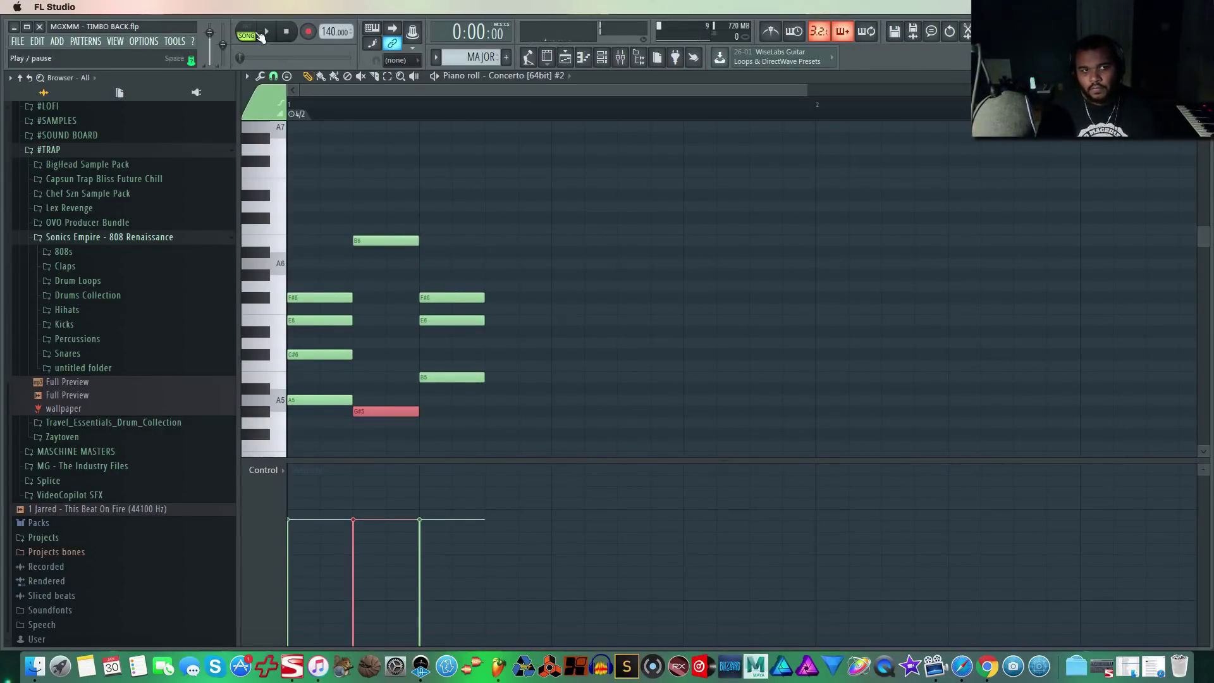
{"action": "key", "text": "space"}
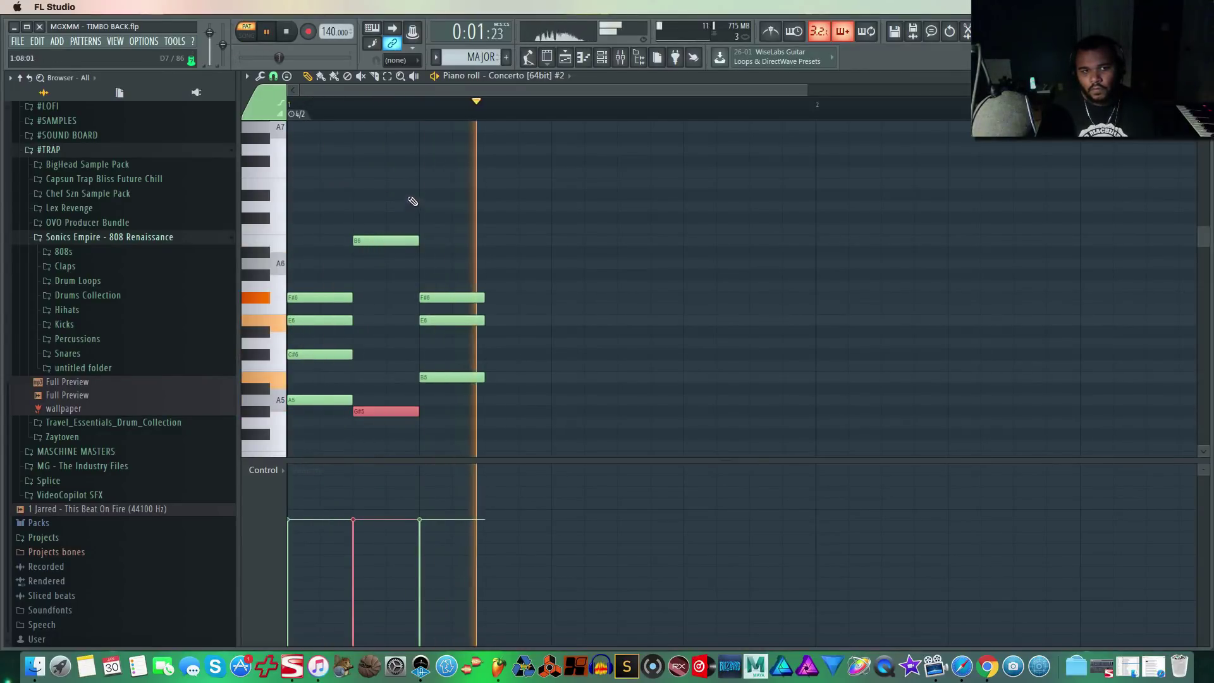
{"action": "key", "text": "space"}
Lower the second chord's B note by one octave to B5 and audition the progression.
{"action": "left_click_drag", "start_coordinate": [393, 190], "coordinate": [392, 294]}
{"action": "key", "text": "ctrl+Down"}
{"action": "key", "text": "space"}
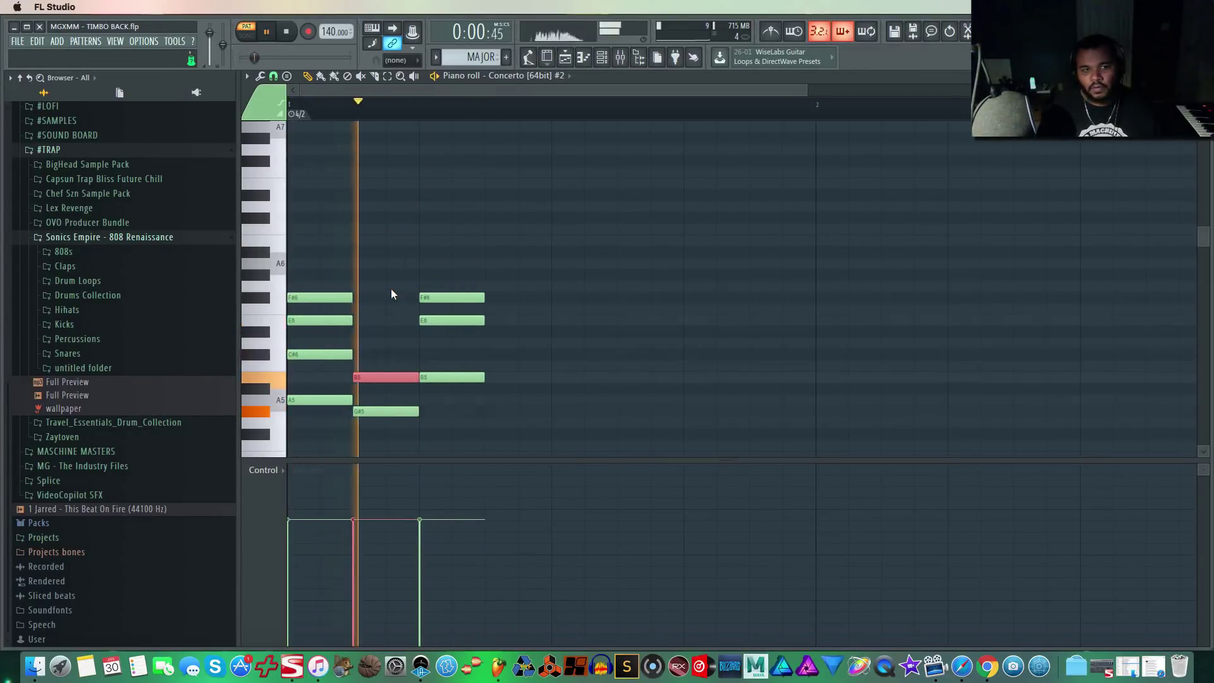
{"action": "key", "text": "space"}
Duplicate the second chord's G#5 and B5 notes one octave higher and play the progression.
{"action": "left_click_drag", "start_coordinate": [388, 317], "coordinate": [407, 447]}
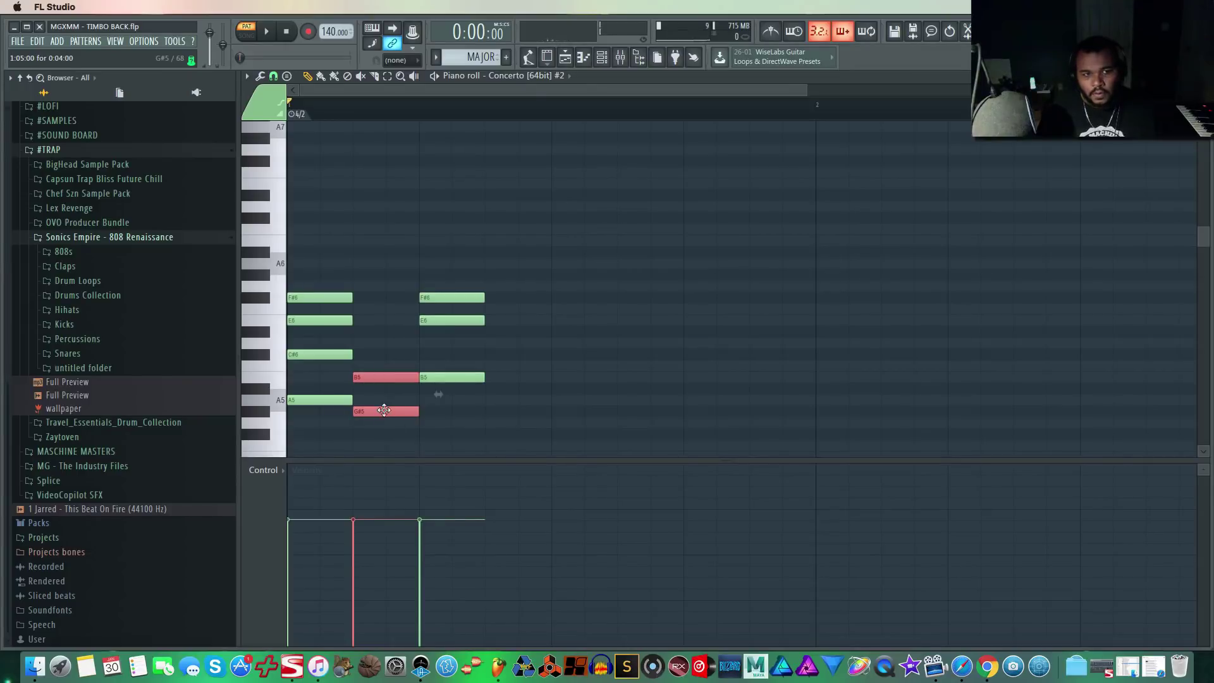
{"action": "key", "text": "ctrl+Up"}
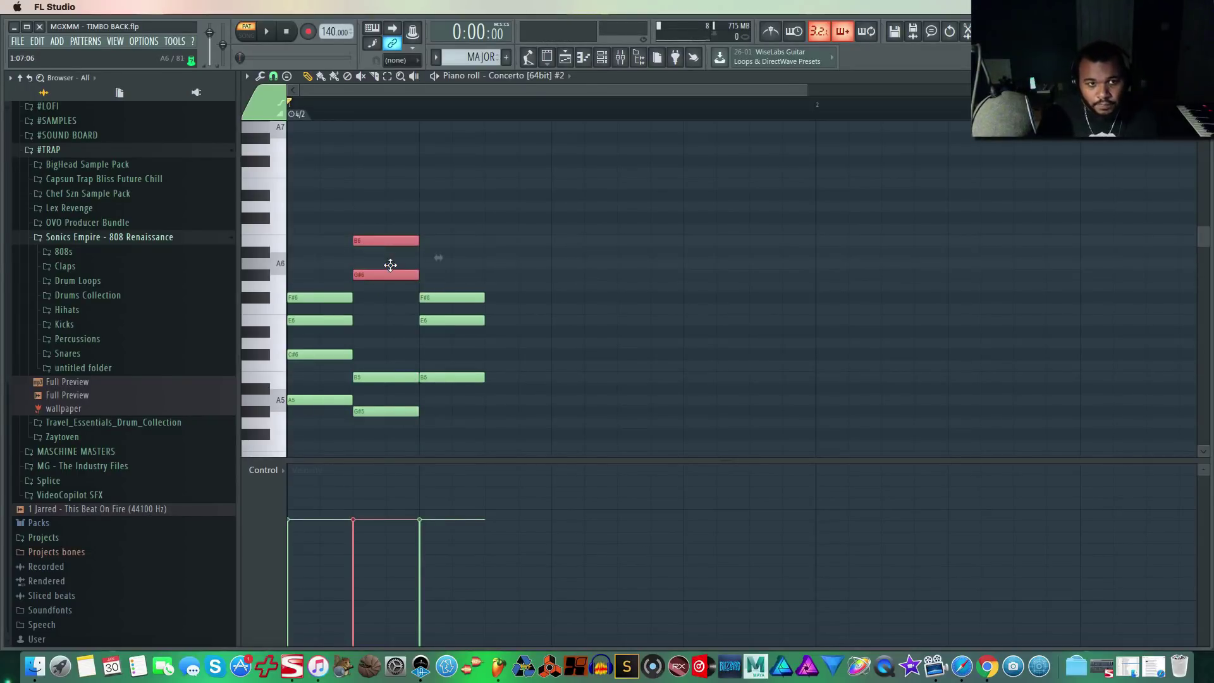
{"action": "key", "text": "space"}
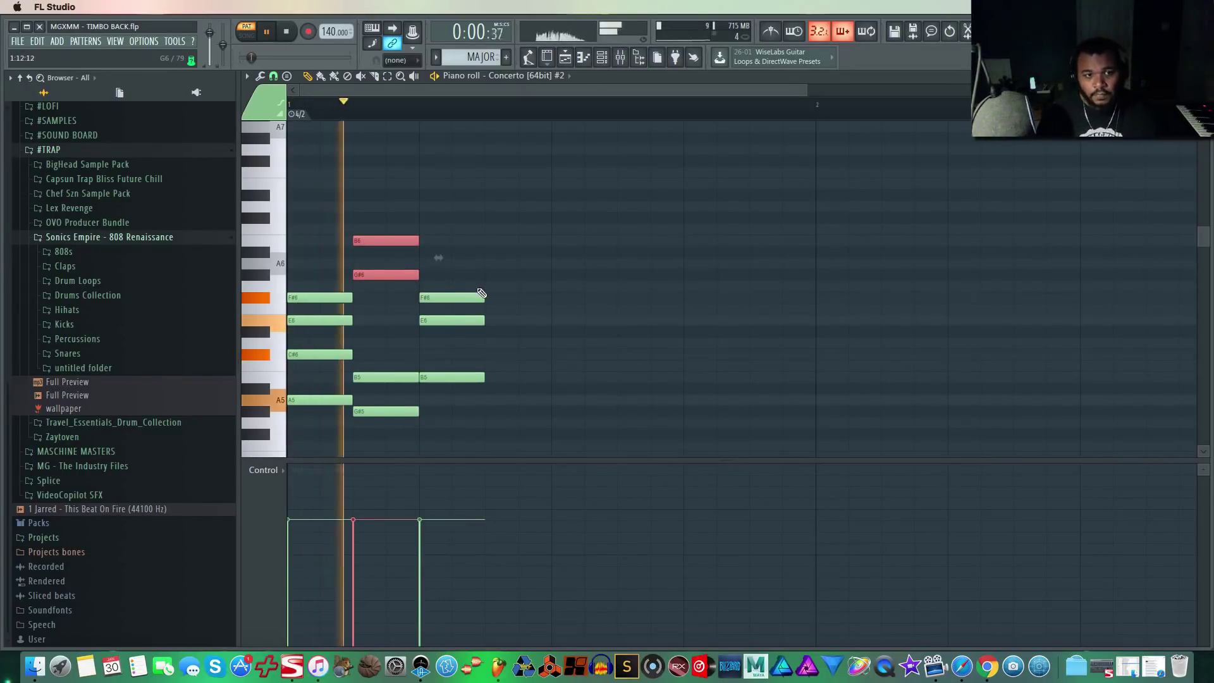
Select the third chord's notes and extend them to twice their length.
{"action": "left_click", "coordinate": [535, 305]}
{"action": "left_click_drag", "start_coordinate": [552, 188], "coordinate": [305, 441]}
{"action": "left_click", "coordinate": [550, 307]}
{"action": "left_click_drag", "start_coordinate": [529, 207], "coordinate": [447, 420]}
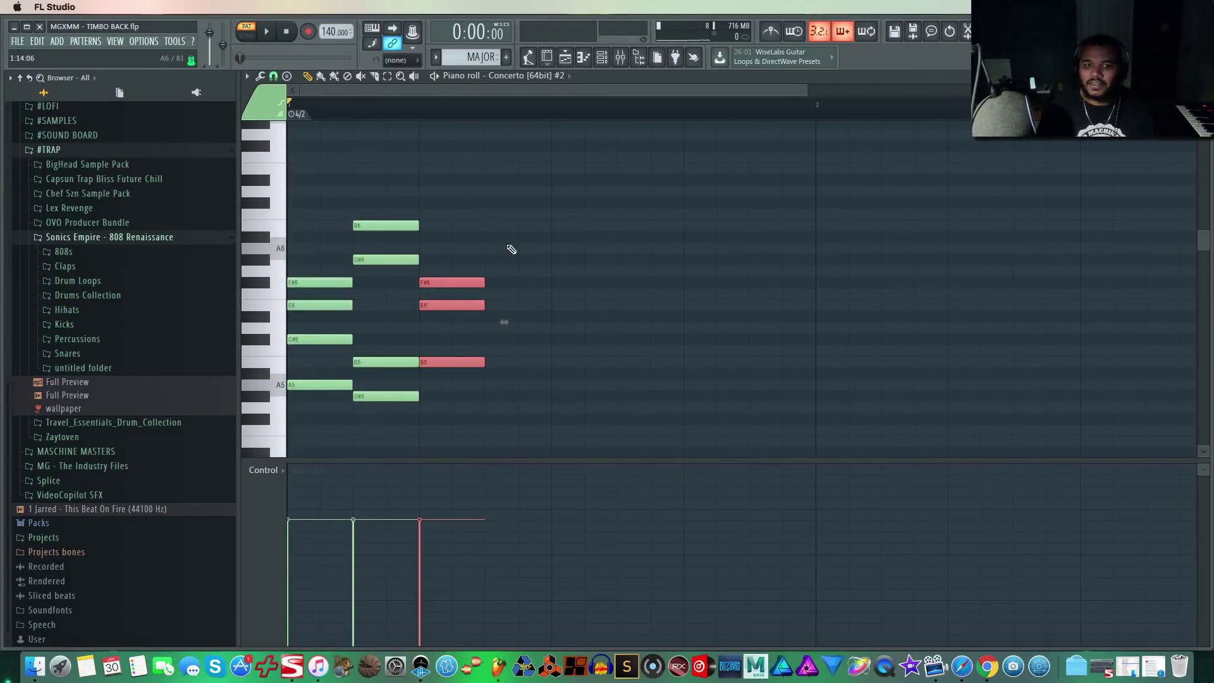
{"action": "left_click_drag", "start_coordinate": [484, 287], "coordinate": [551, 286]}
Stretch the entire progression to twice its length and audition it.
{"action": "left_click", "coordinate": [614, 281]}
{"action": "left_click_drag", "start_coordinate": [611, 189], "coordinate": [335, 452]}
{"action": "left_click_drag", "start_coordinate": [573, 313], "coordinate": [838, 309]}
{"action": "key", "text": "space"}
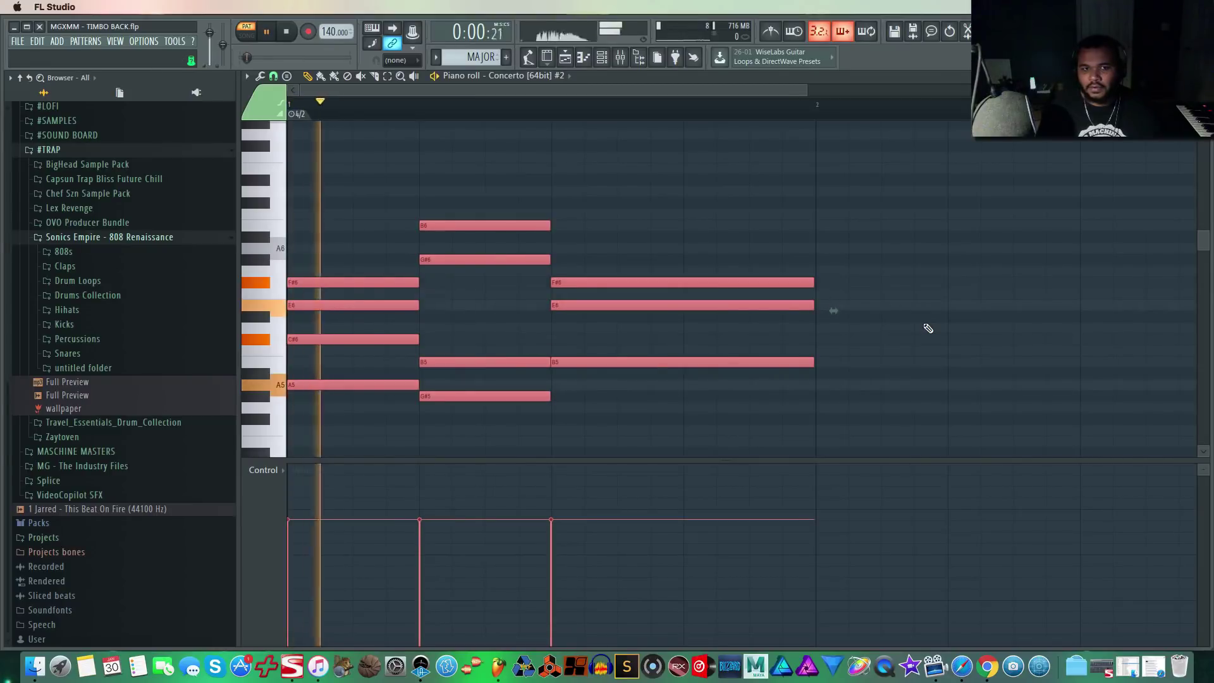
{"action": "left_click", "coordinate": [867, 352]}
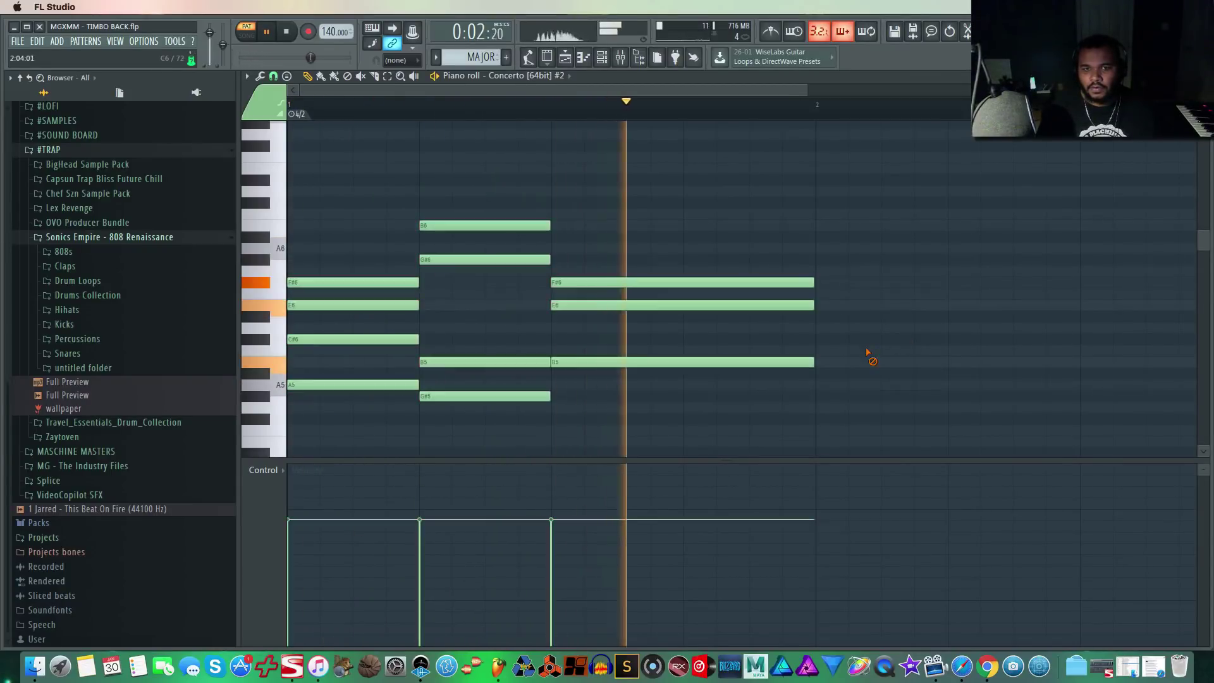
{"action": "key", "text": "space"}
Trim the first half off the second chord, extend the first chord to meet it, and audition the new rhythm.
{"action": "left_click_drag", "start_coordinate": [512, 175], "coordinate": [478, 435]}
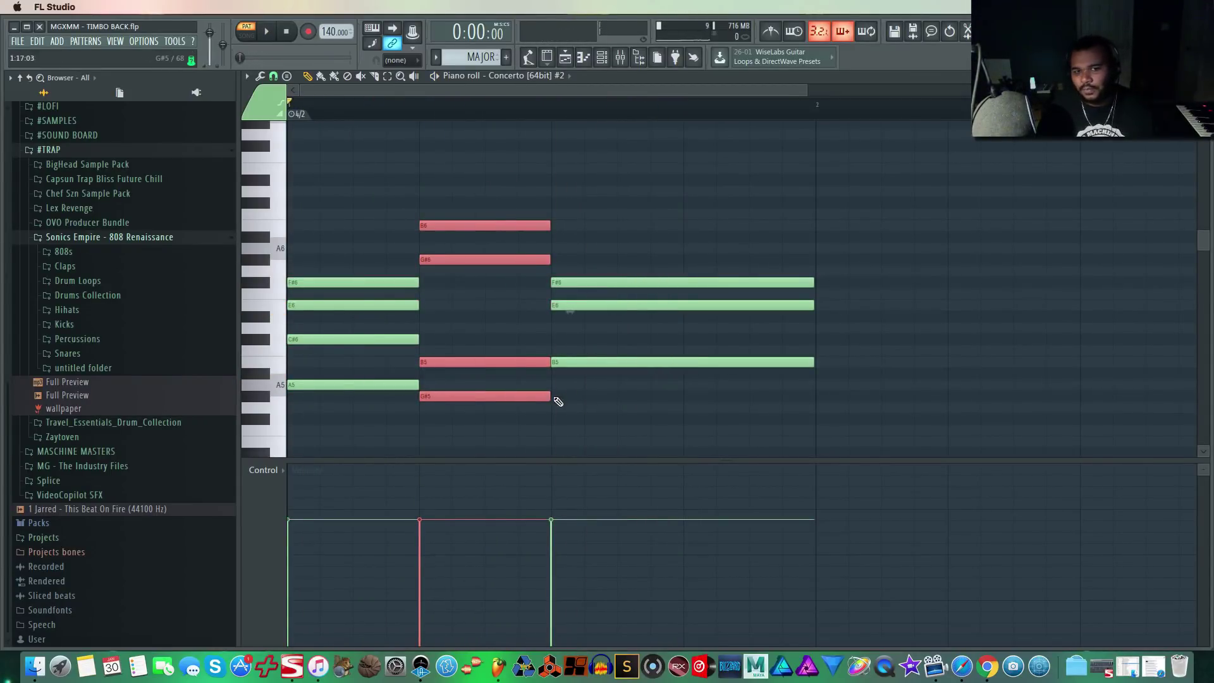
{"action": "left_click_drag", "start_coordinate": [547, 399], "coordinate": [489, 397]}
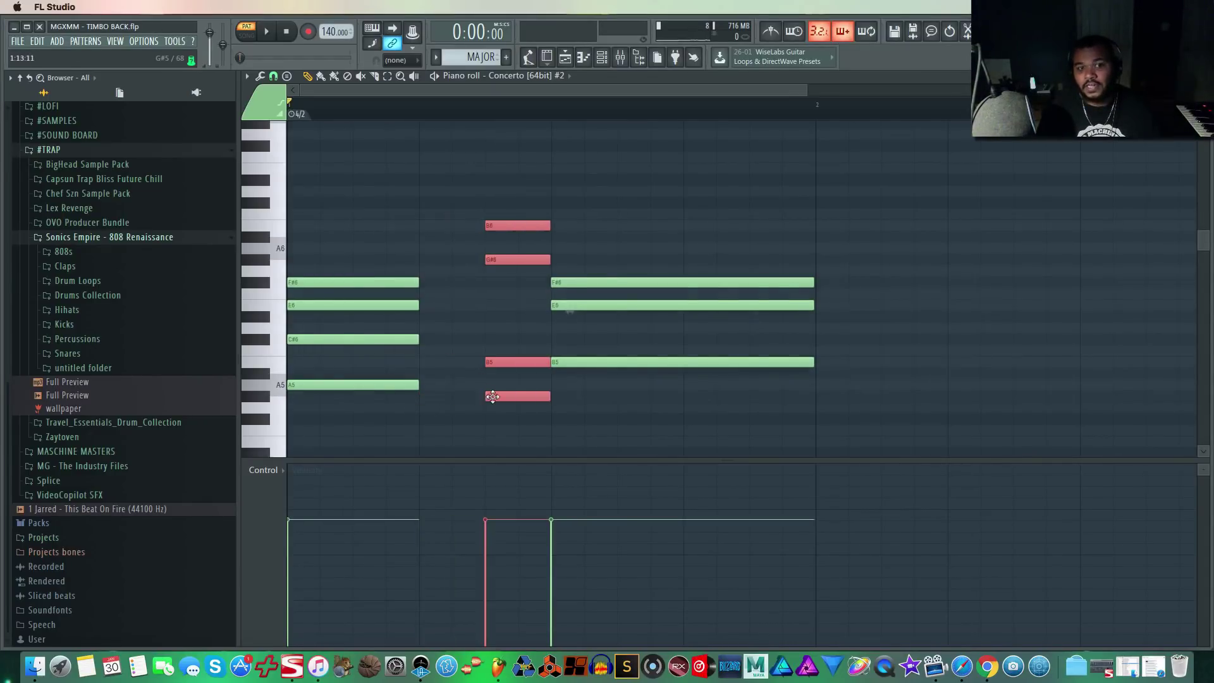
{"action": "left_click", "coordinate": [453, 287]}
{"action": "left_click_drag", "start_coordinate": [446, 256], "coordinate": [404, 441]}
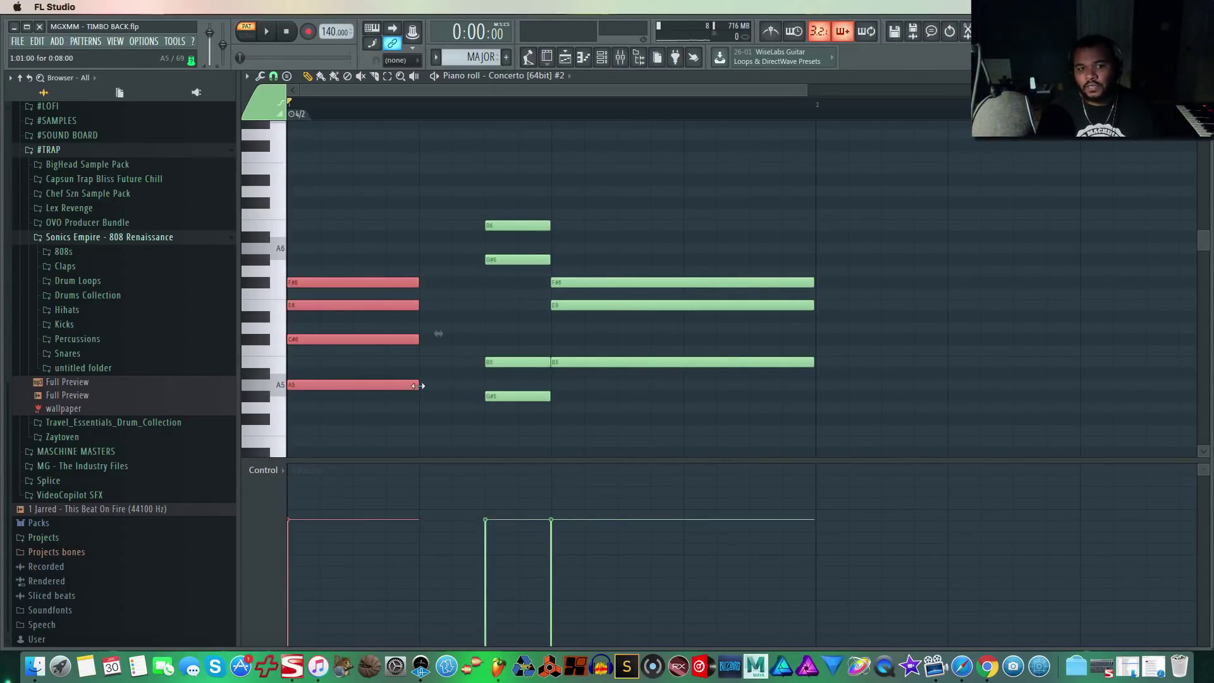
{"action": "left_click_drag", "start_coordinate": [418, 384], "coordinate": [484, 385]}
{"action": "key", "text": "space"}
{"action": "left_click", "coordinate": [698, 432]}
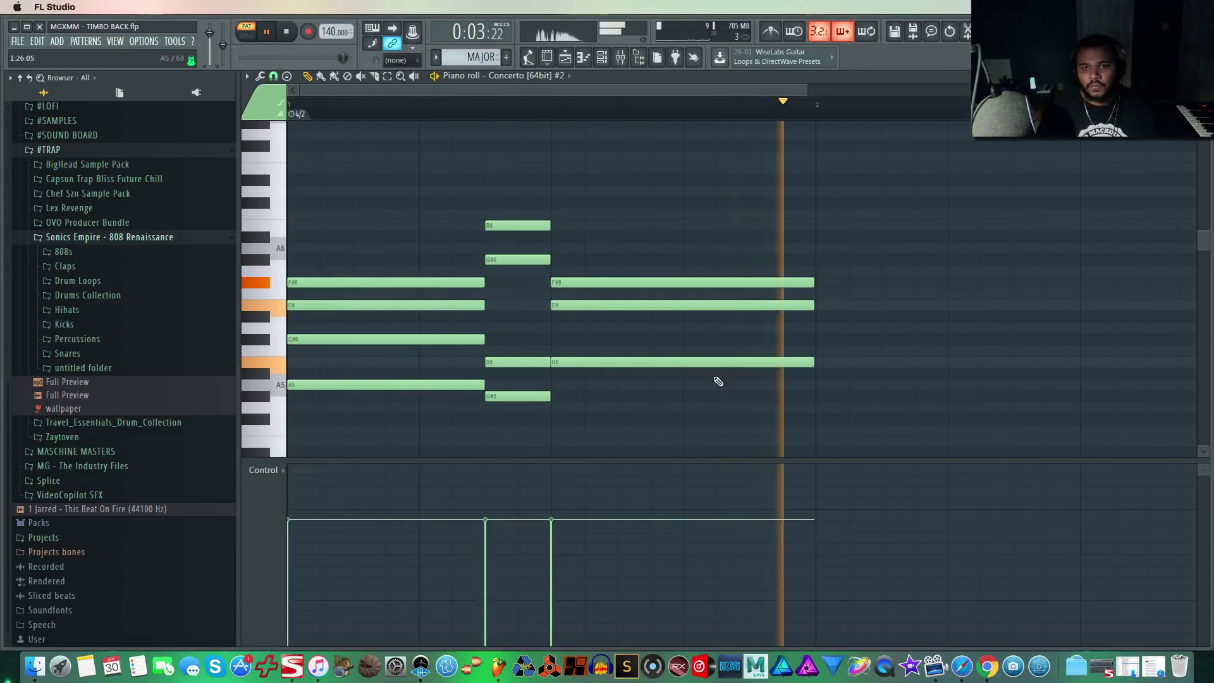
{"action": "key", "text": "space"}
Delete the time signature marker at the start of the pattern and close the piano roll.
{"action": "right_click", "coordinate": [313, 122]}
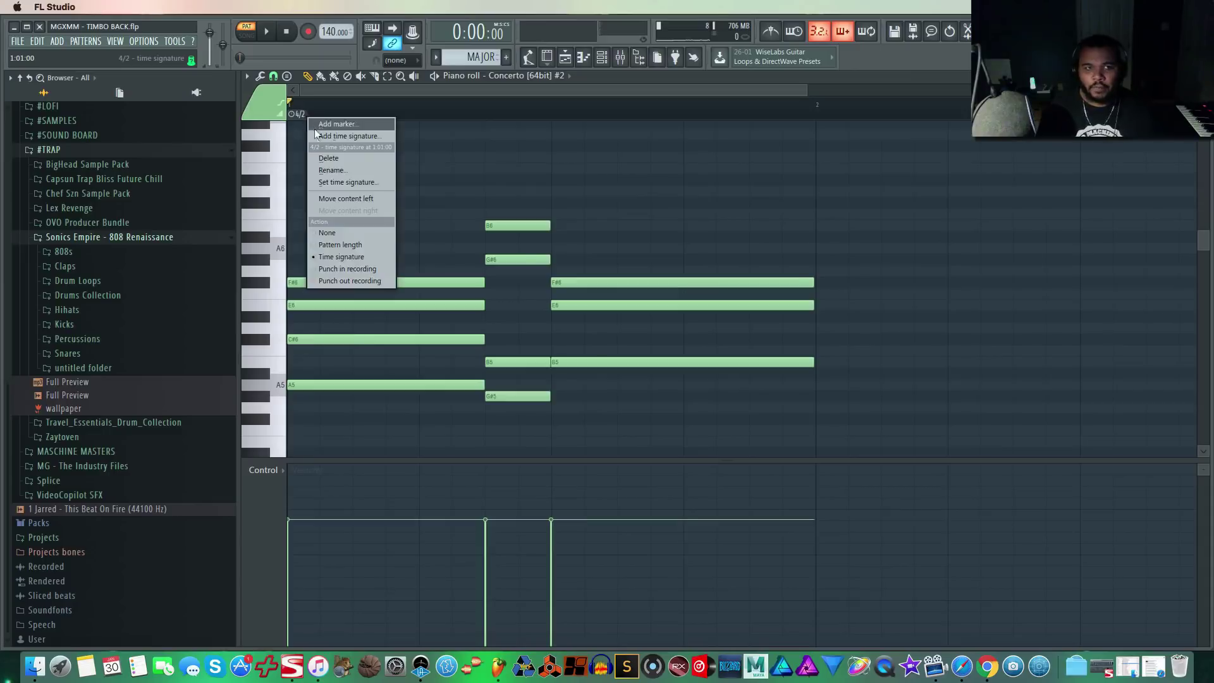
{"action": "left_click", "coordinate": [335, 156]}
{"action": "key", "text": "Escape"}
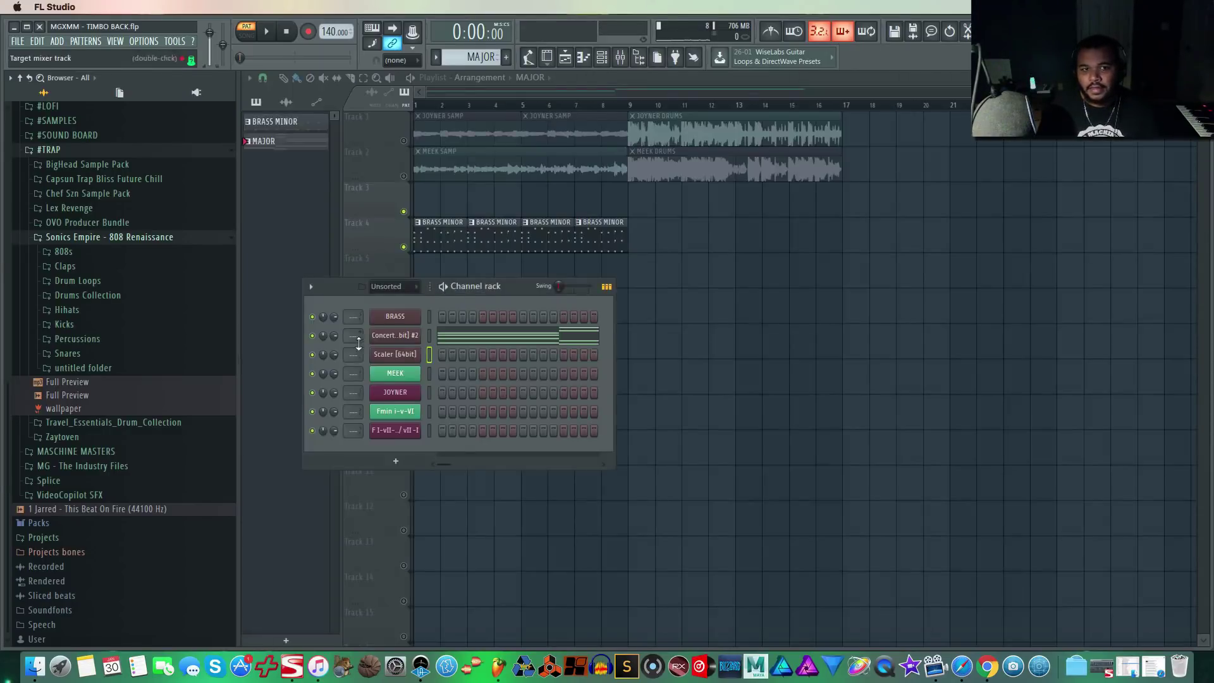
Load the FLUTE PIANO DUO patch in the cloned Concerto instrument and audition the progression with it.
{"action": "left_click", "coordinate": [396, 336]}
{"action": "left_click", "coordinate": [677, 275]}
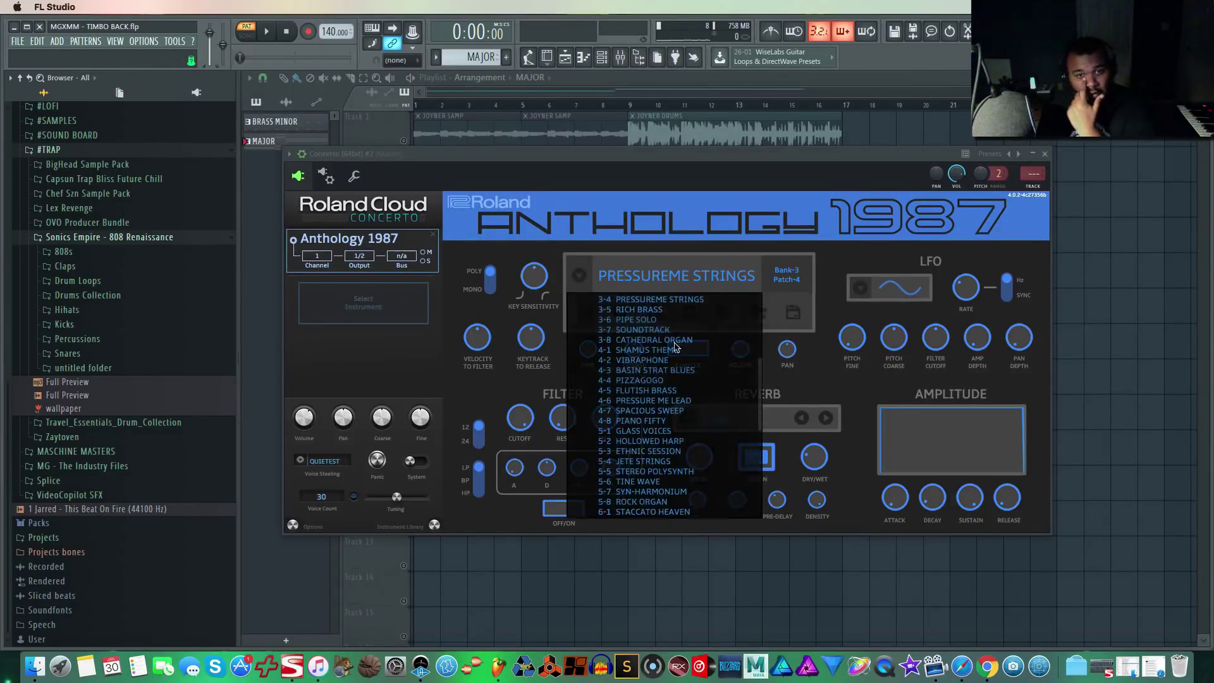
{"action": "scroll", "coordinate": [701, 399], "scroll_direction": "down", "scroll_amount": 10}
{"action": "scroll", "coordinate": [686, 338], "scroll_direction": "up", "scroll_amount": 9}
{"action": "scroll", "coordinate": [687, 333], "scroll_direction": "up", "scroll_amount": 5}
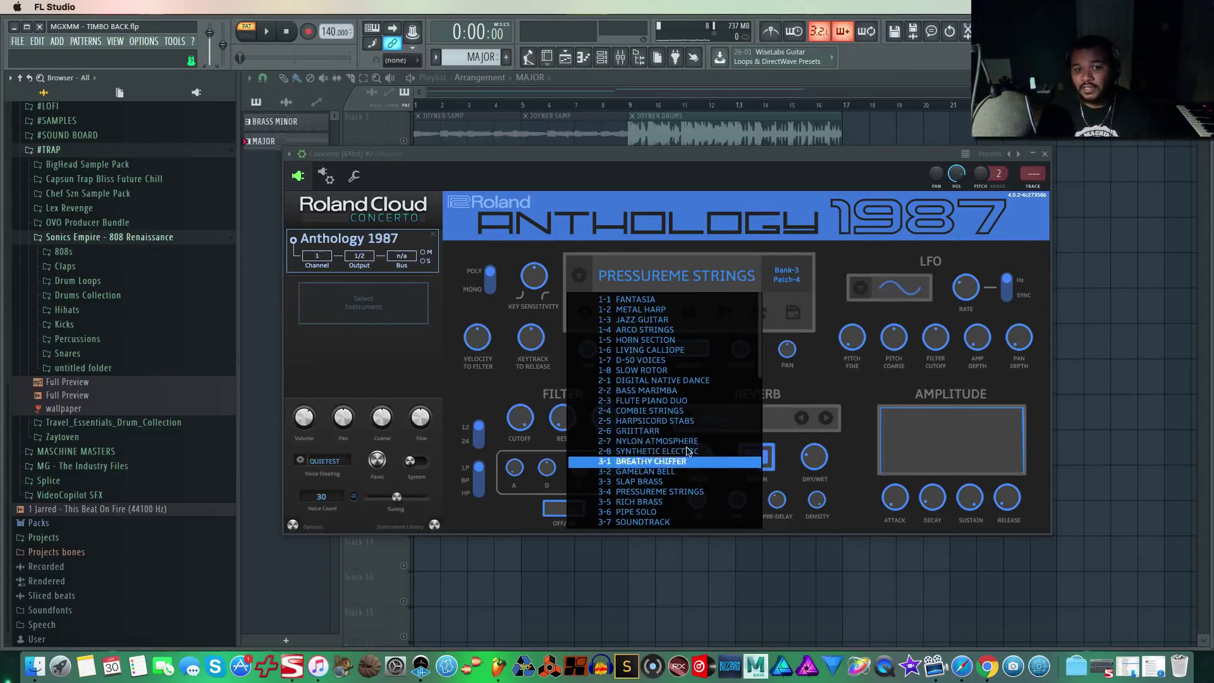
{"action": "left_click", "coordinate": [692, 401]}
{"action": "key", "text": "space"}
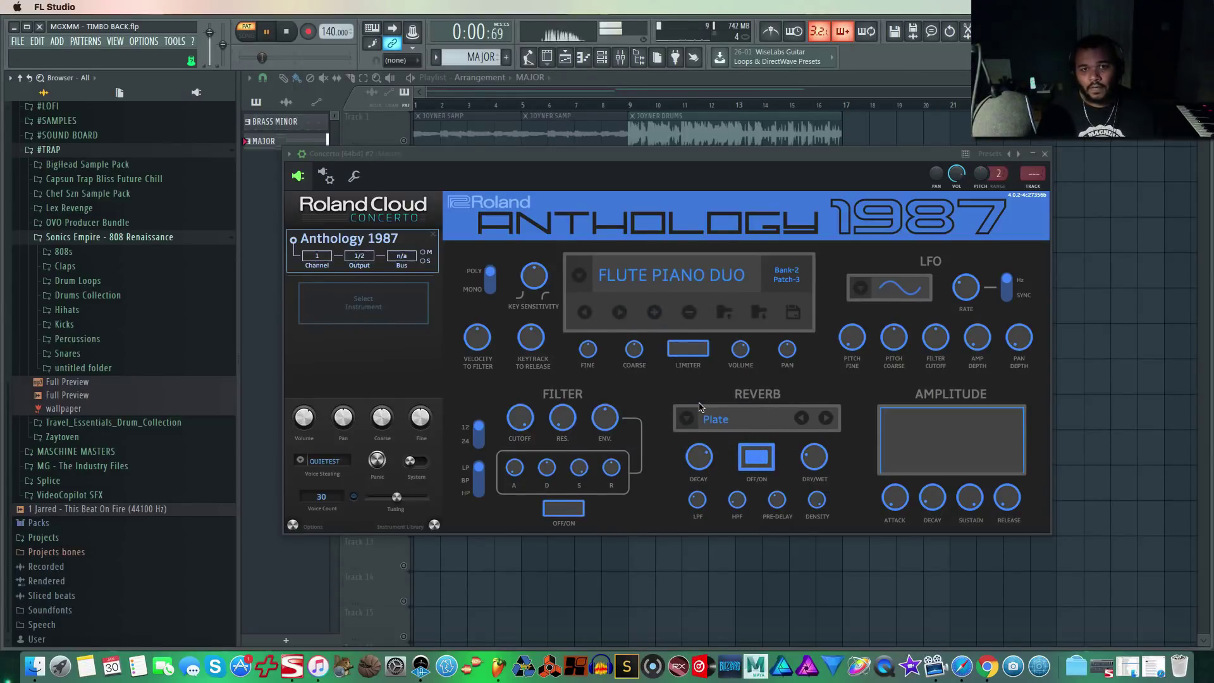
{"action": "left_click", "coordinate": [1046, 155]}
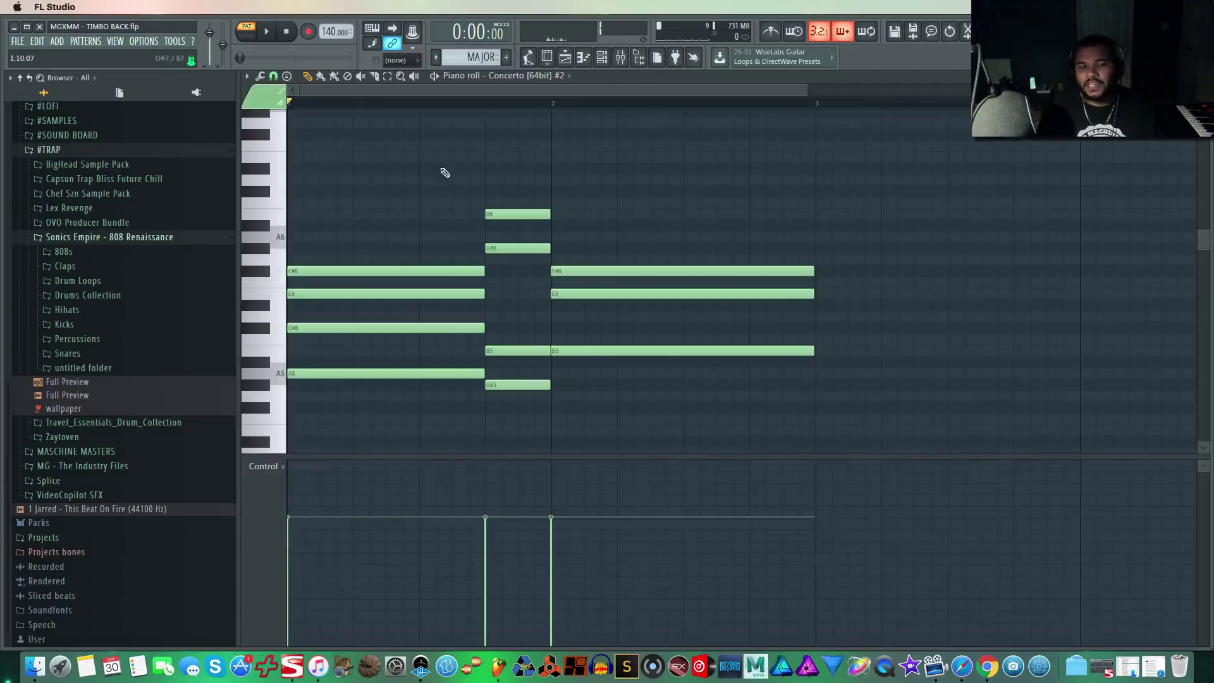
Try the Arpeggiate tool on the progression's chords and play the result with the 1 2 3 (filter) pattern.
{"action": "left_click", "coordinate": [246, 76]}
{"action": "mouse_move", "coordinate": [285, 177]}
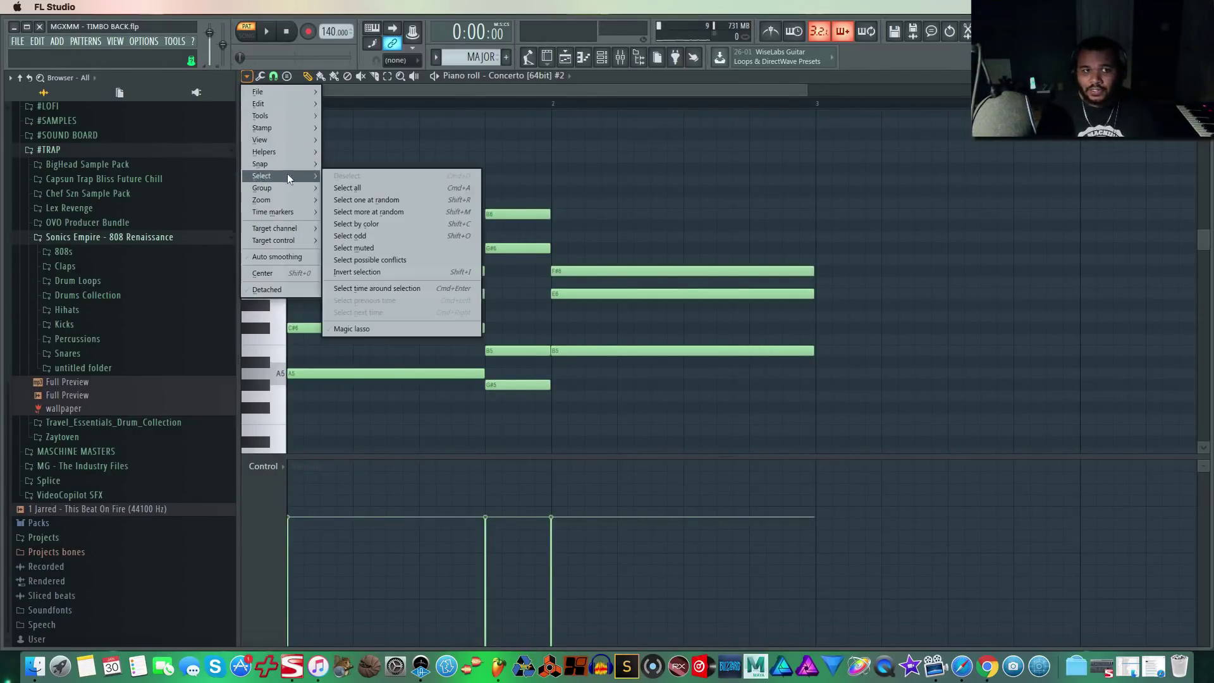
{"action": "left_click", "coordinate": [261, 75]}
{"action": "left_click", "coordinate": [261, 76]}
{"action": "left_click", "coordinate": [260, 76]}
{"action": "left_click", "coordinate": [260, 76]}
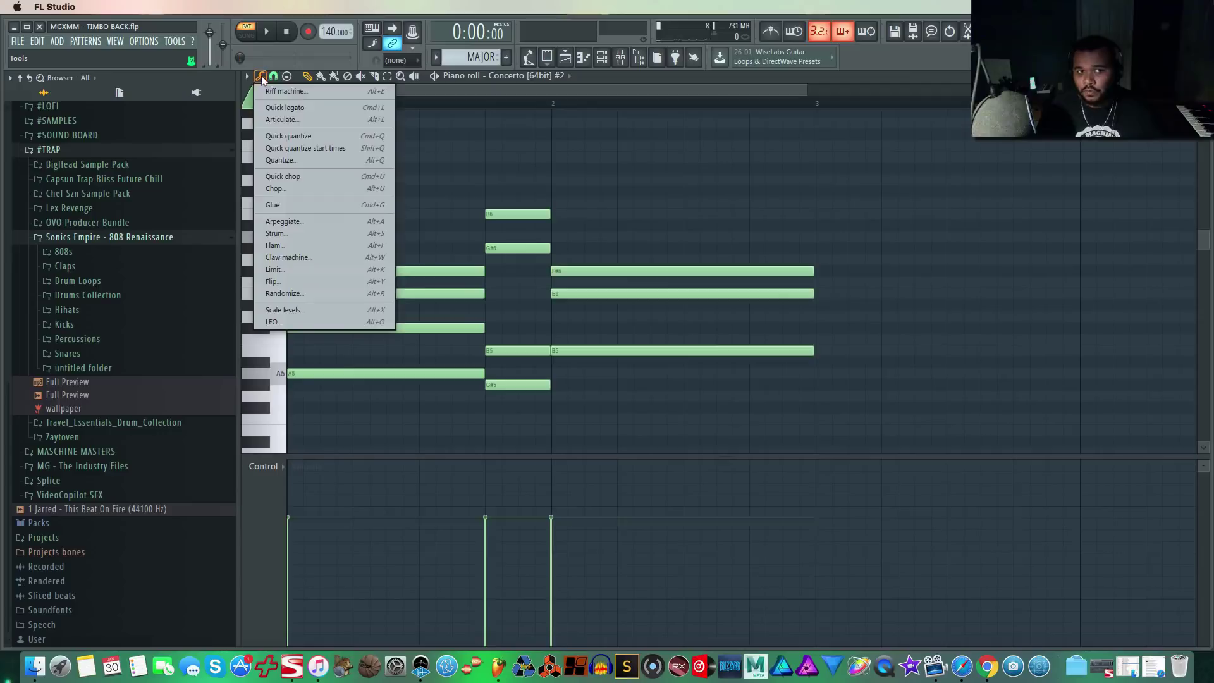
{"action": "left_click", "coordinate": [321, 225]}
{"action": "key", "text": "space"}
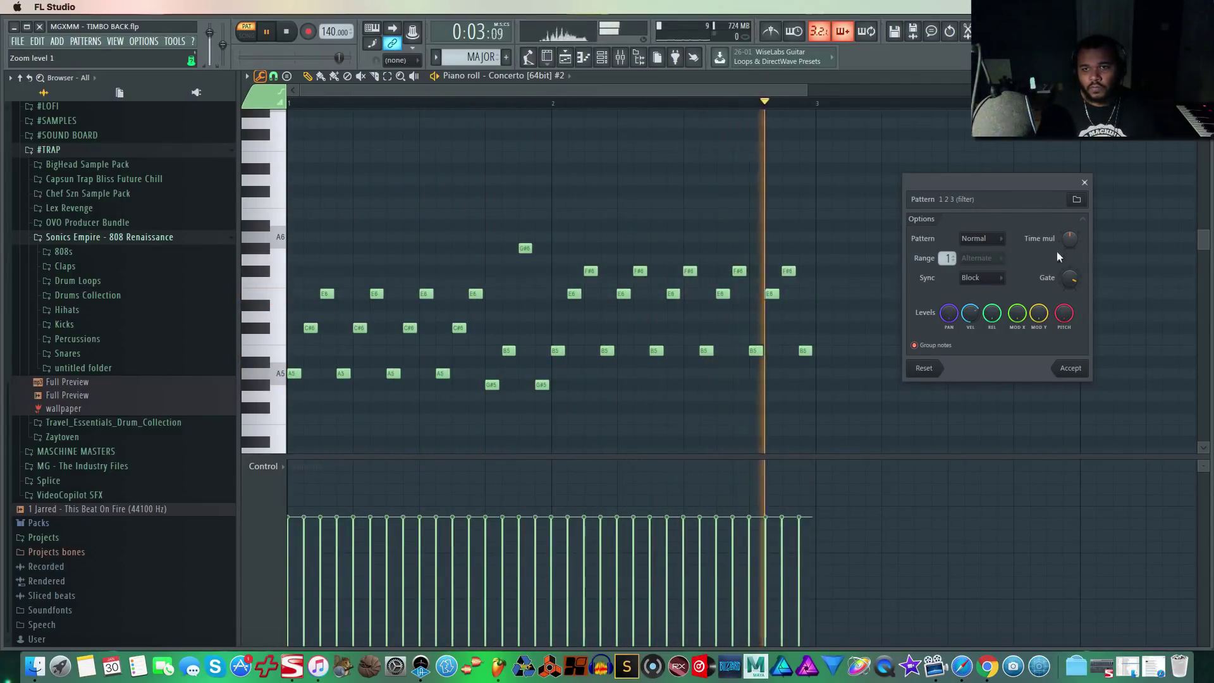
Try the arpeggiator's Flip option with the Trance 4 pattern from the 3 notes folder, audition it, and discard the arpeggio.
{"action": "left_click", "coordinate": [981, 239]}
{"action": "left_click", "coordinate": [980, 265]}
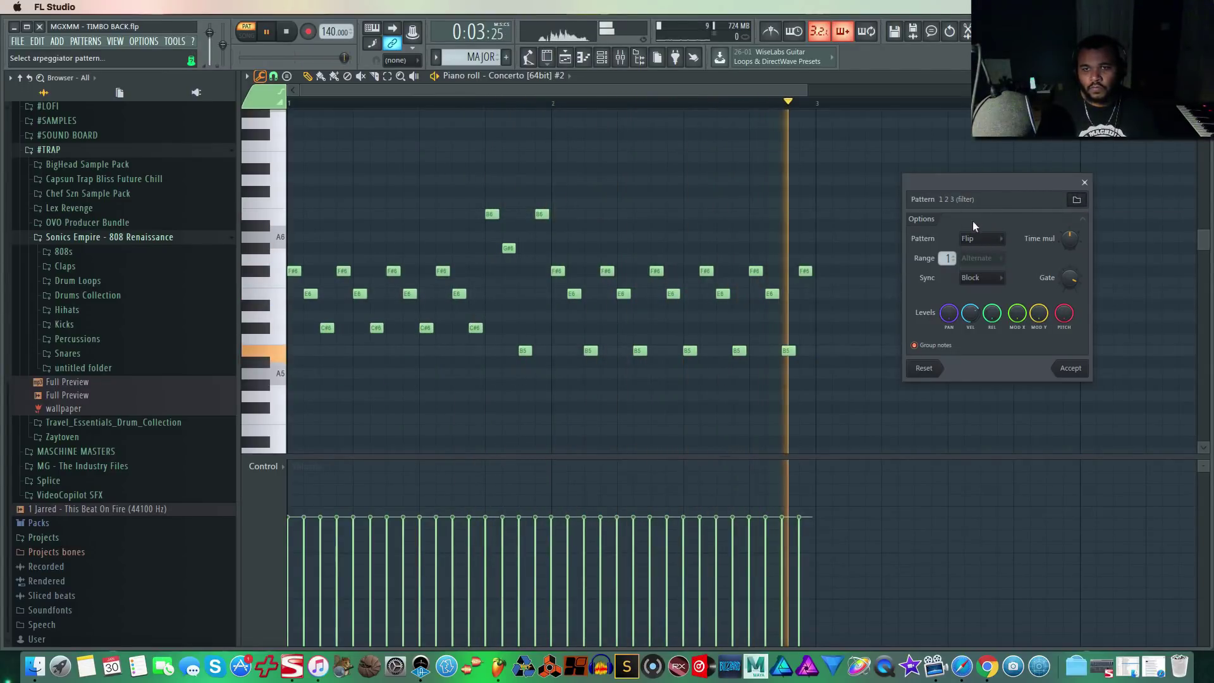
{"action": "left_click", "coordinate": [1078, 201]}
{"action": "left_click", "coordinate": [831, 310]}
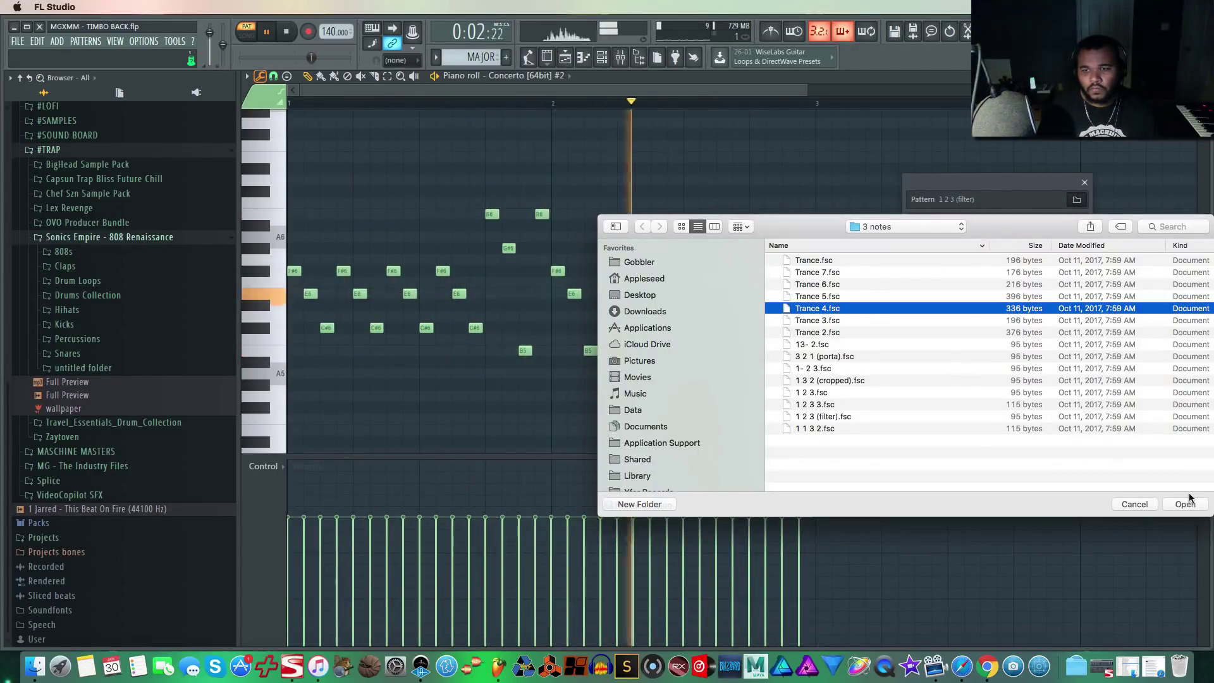
{"action": "left_click", "coordinate": [1184, 504]}
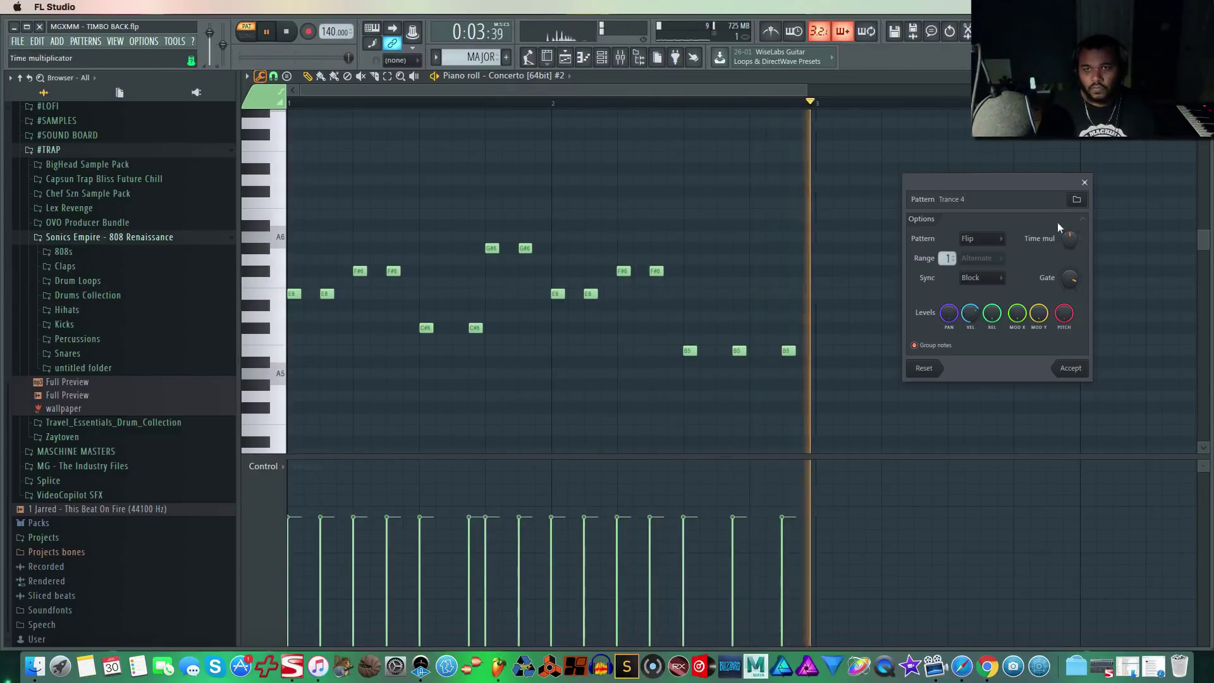
{"action": "key", "text": "space"}
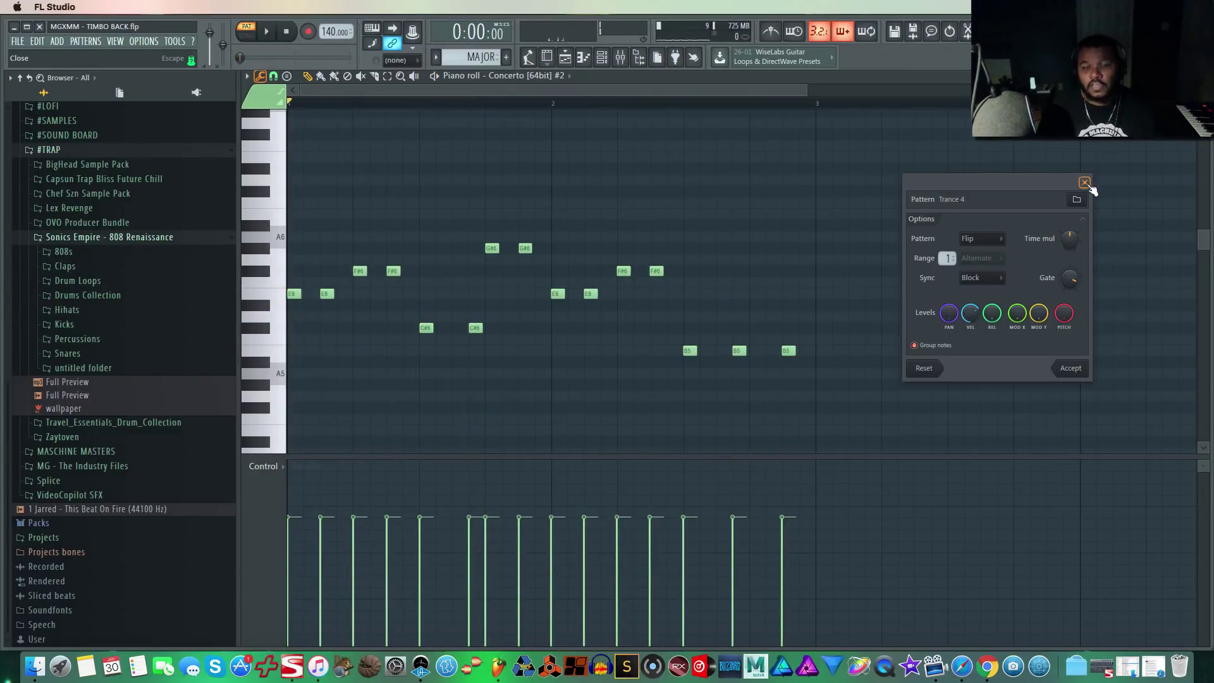
{"action": "left_click", "coordinate": [1085, 184]}
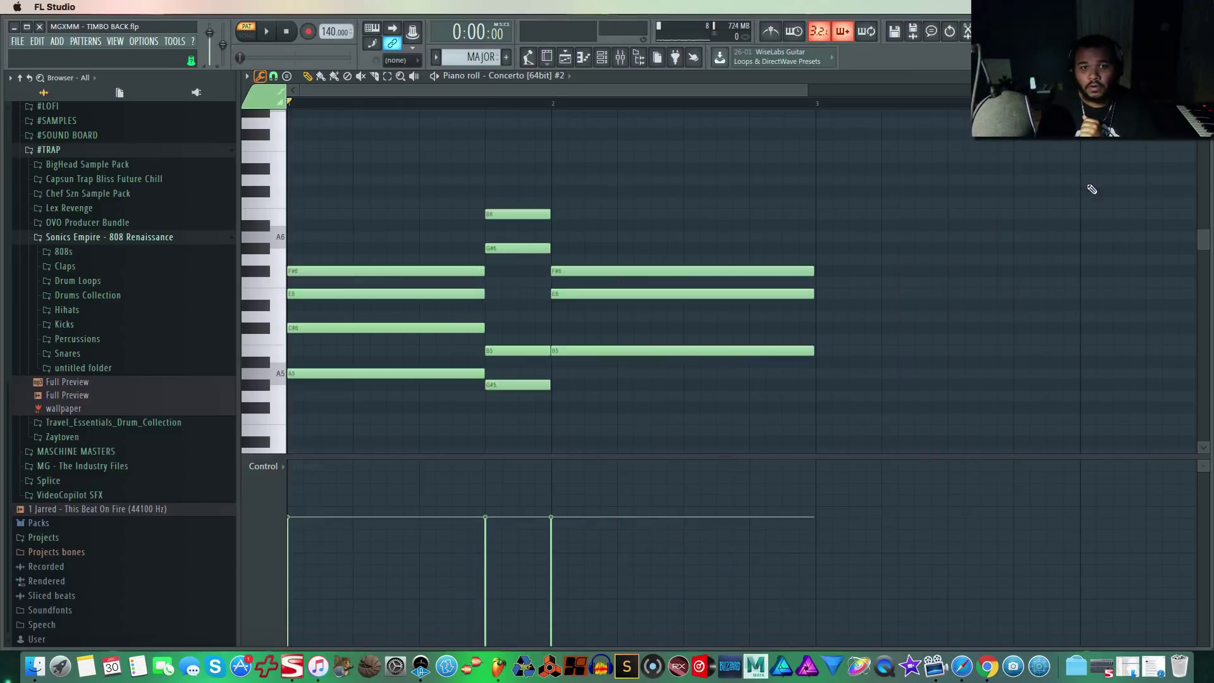
{"action": "left_click", "coordinate": [1205, 75]}
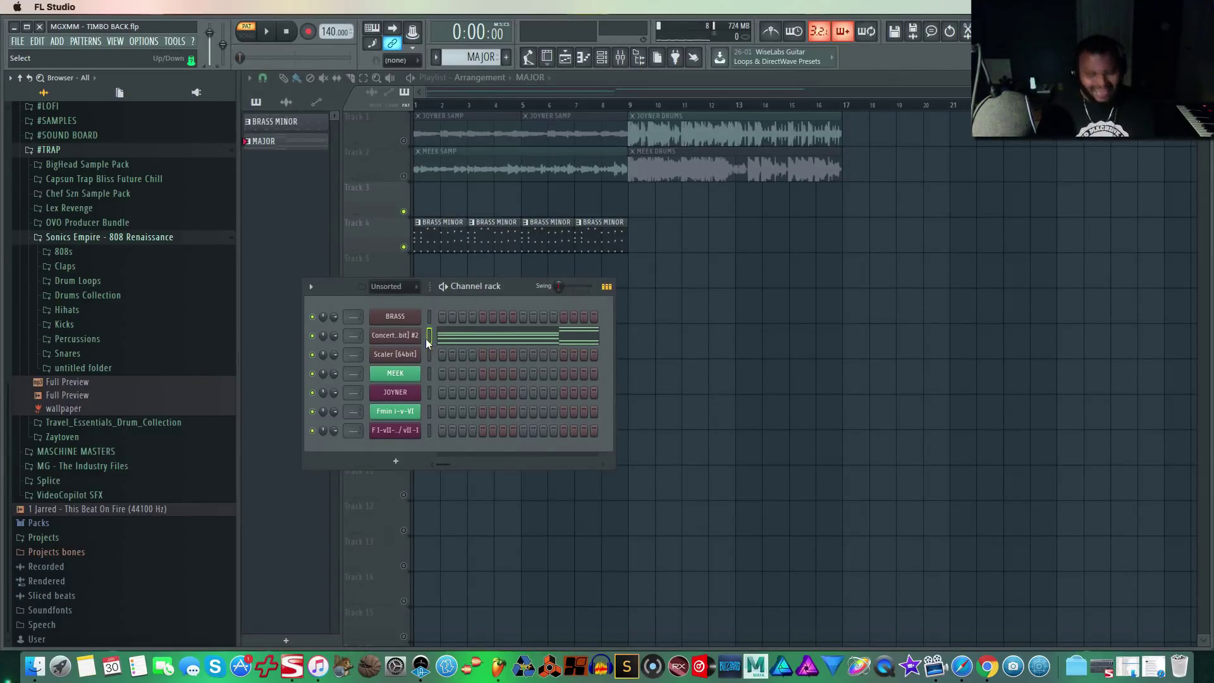
Copy the chords to the BRASS channel, mute it, and arpeggiate the second Concerto channel's chords with the Trance 4 pattern from 3 notes.
{"action": "left_click", "coordinate": [429, 319]}
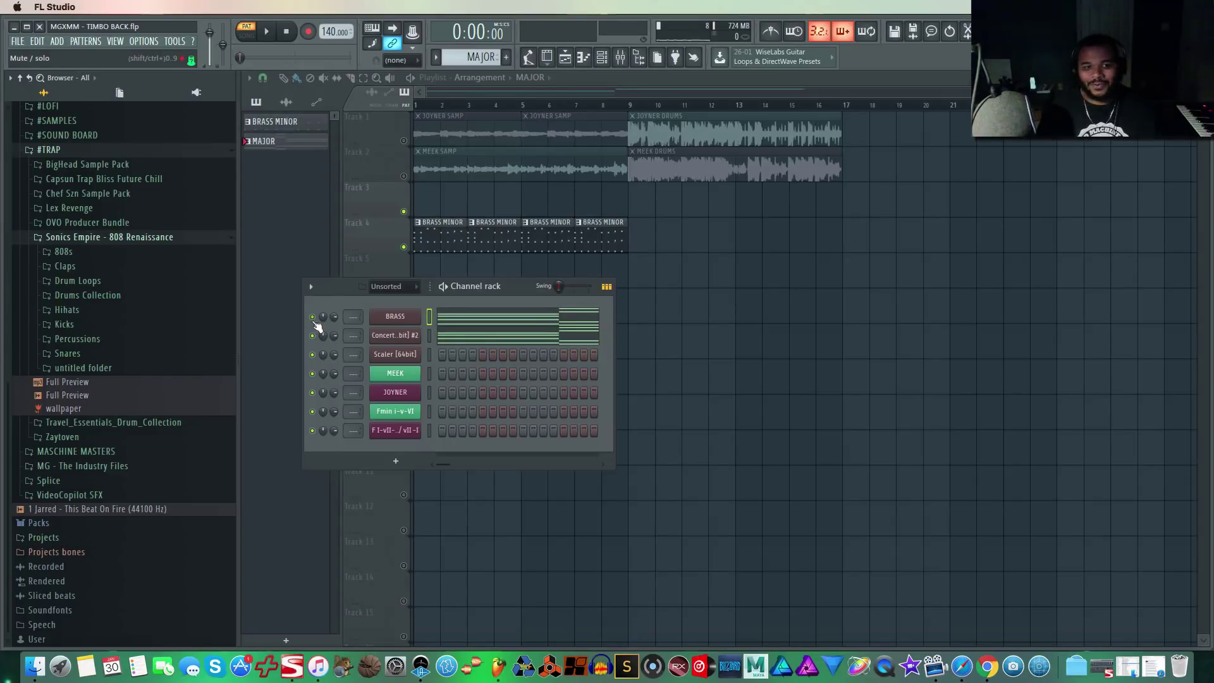
{"action": "left_click", "coordinate": [460, 338]}
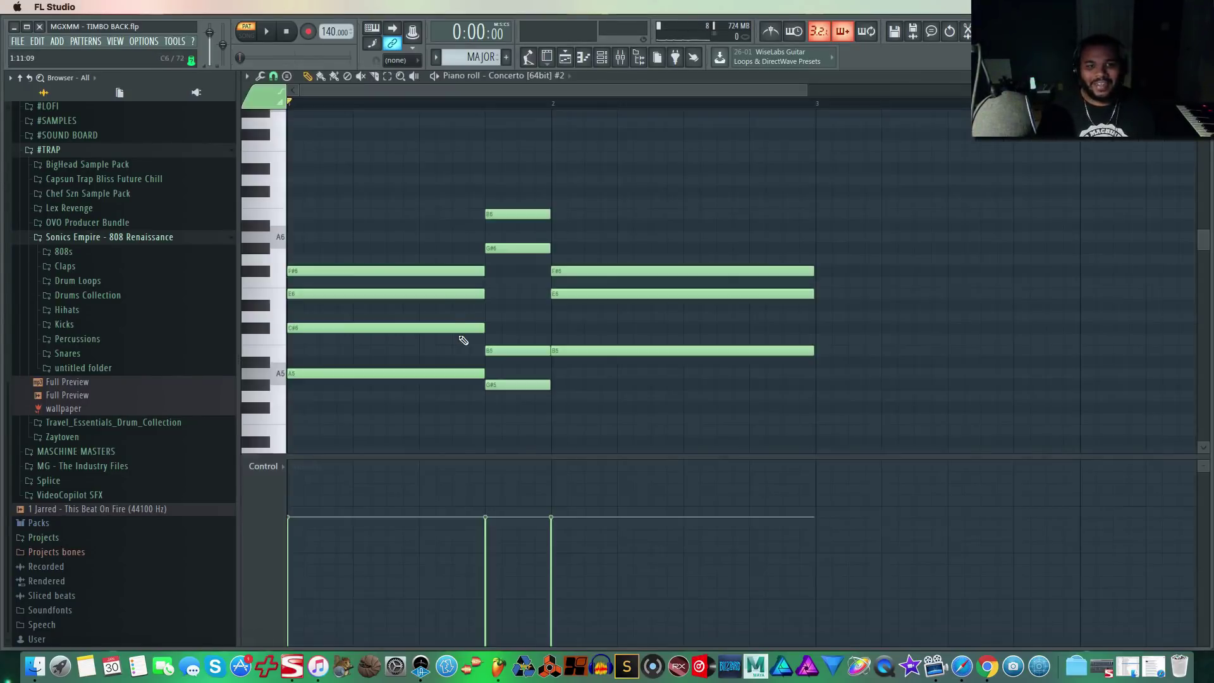
{"action": "left_click", "coordinate": [259, 76]}
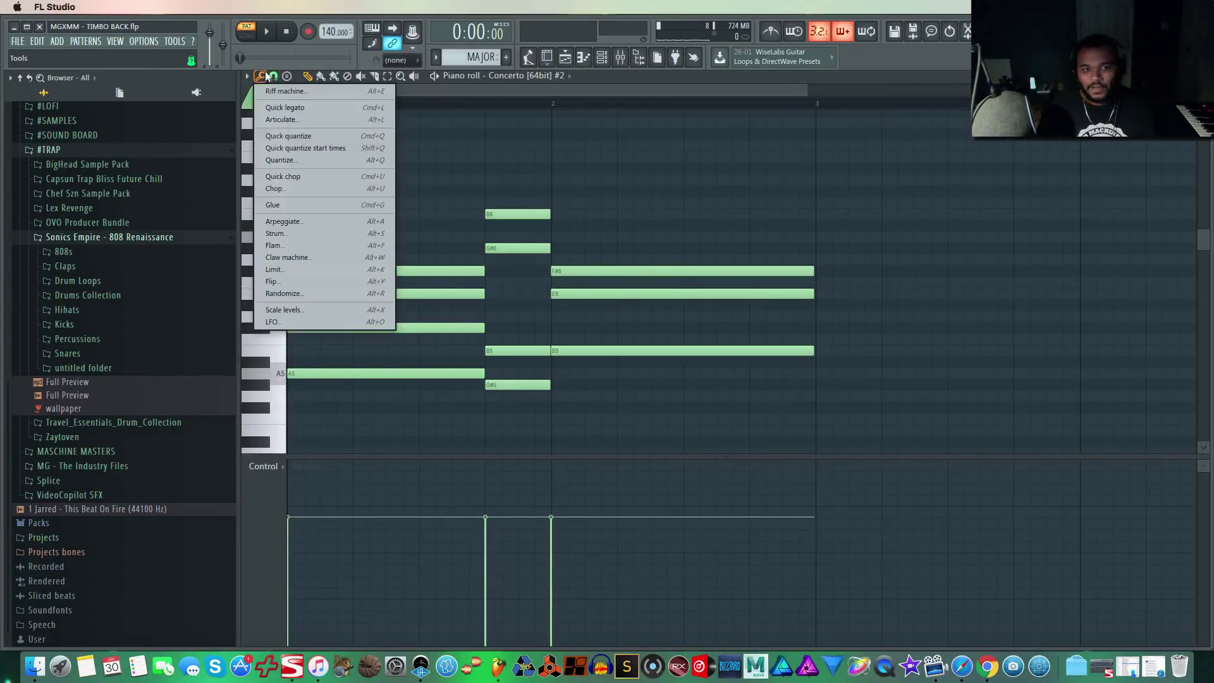
{"action": "left_click", "coordinate": [328, 222]}
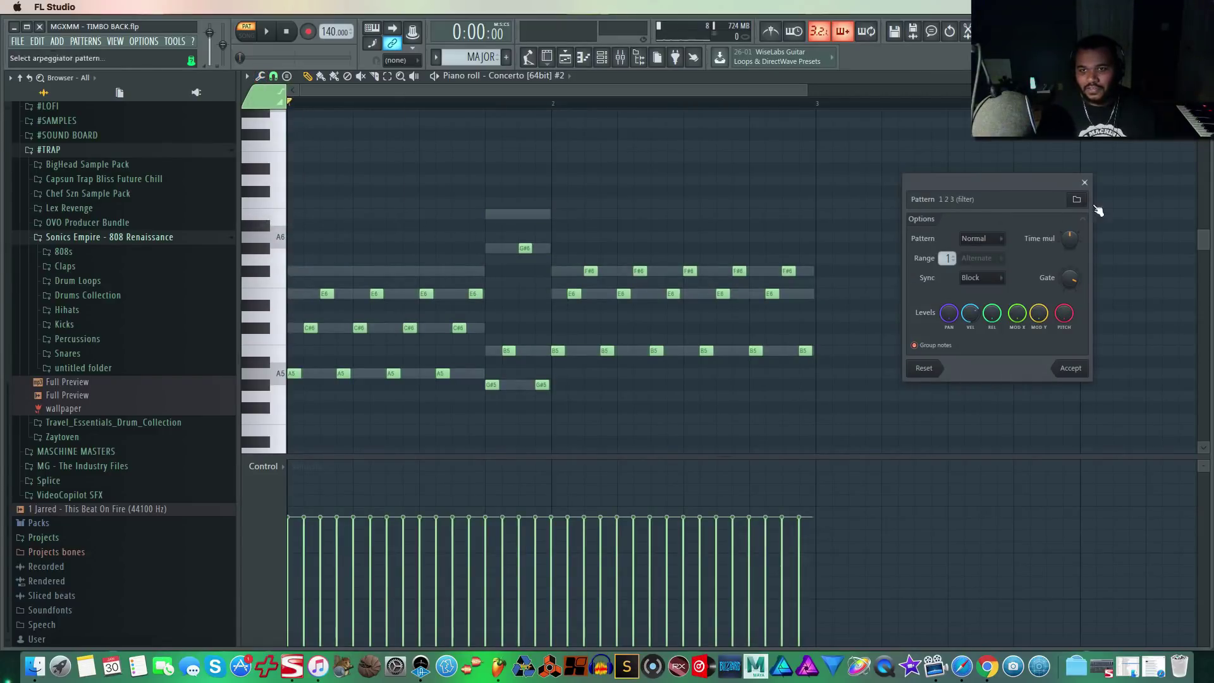
{"action": "left_click", "coordinate": [1078, 199]}
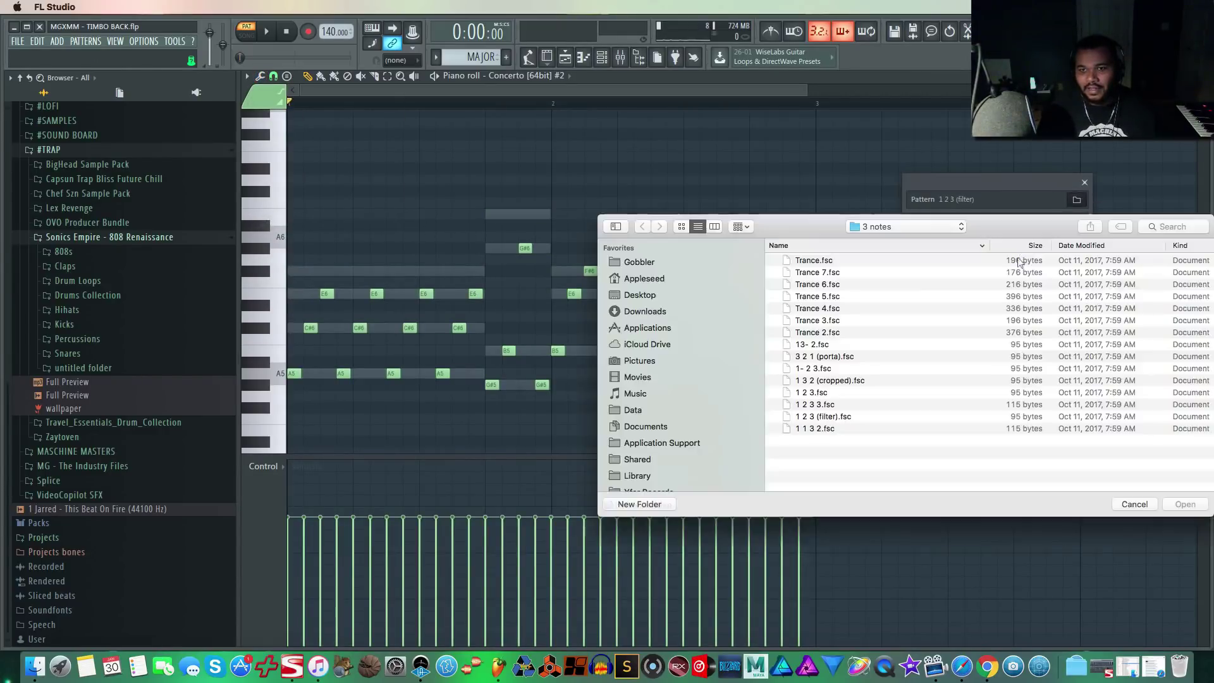
{"action": "left_click", "coordinate": [841, 308]}
{"action": "left_click", "coordinate": [1184, 504]}
{"action": "key", "text": "space"}
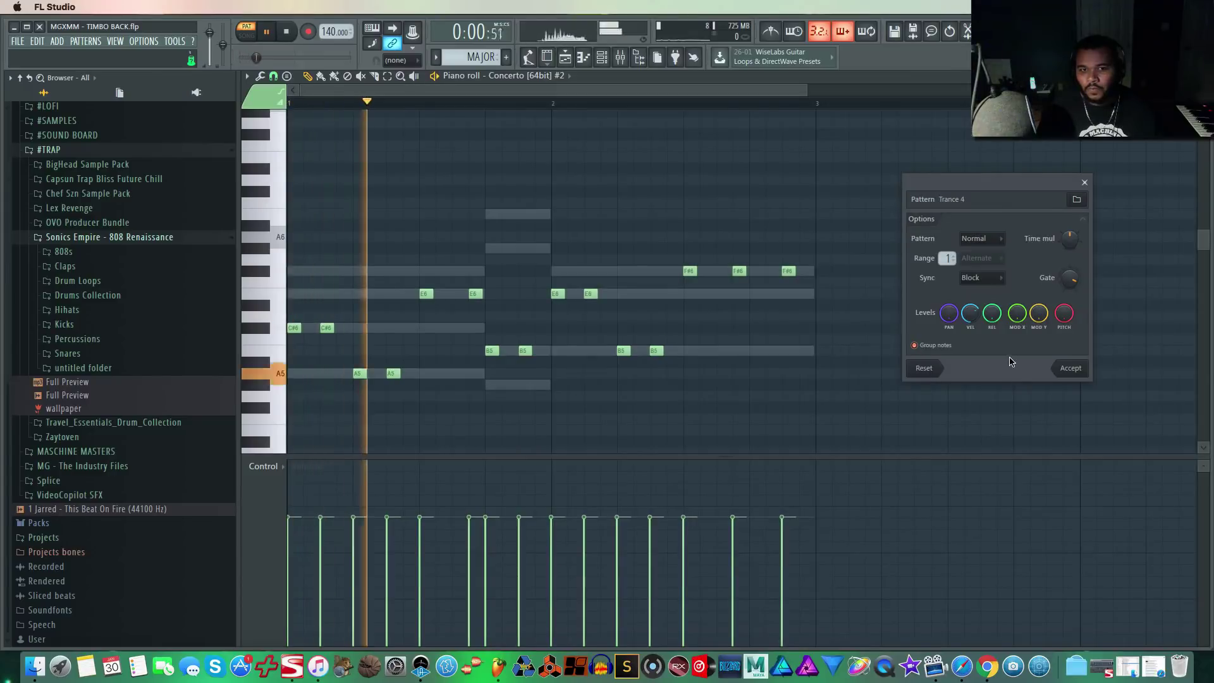
Set the arpeggiator's pattern option to Flip, apply the arpeggio, and listen to it.
{"action": "left_click", "coordinate": [999, 248]}
{"action": "left_click", "coordinate": [1001, 267]}
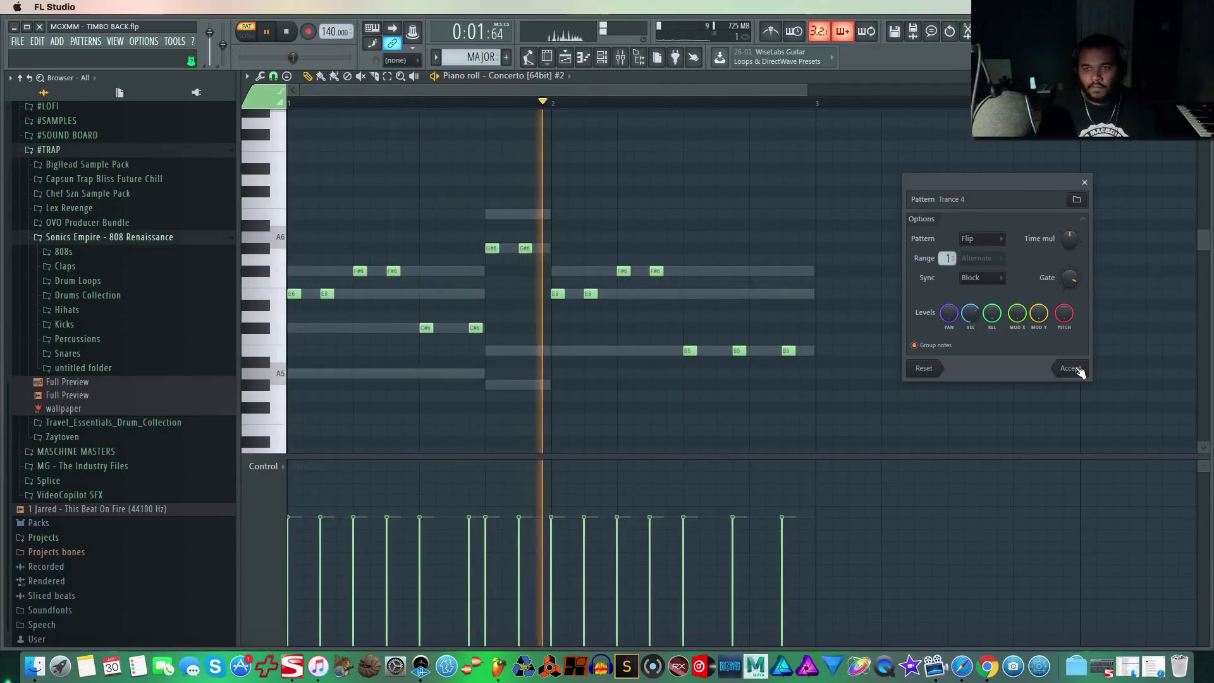
{"action": "left_click", "coordinate": [1079, 369]}
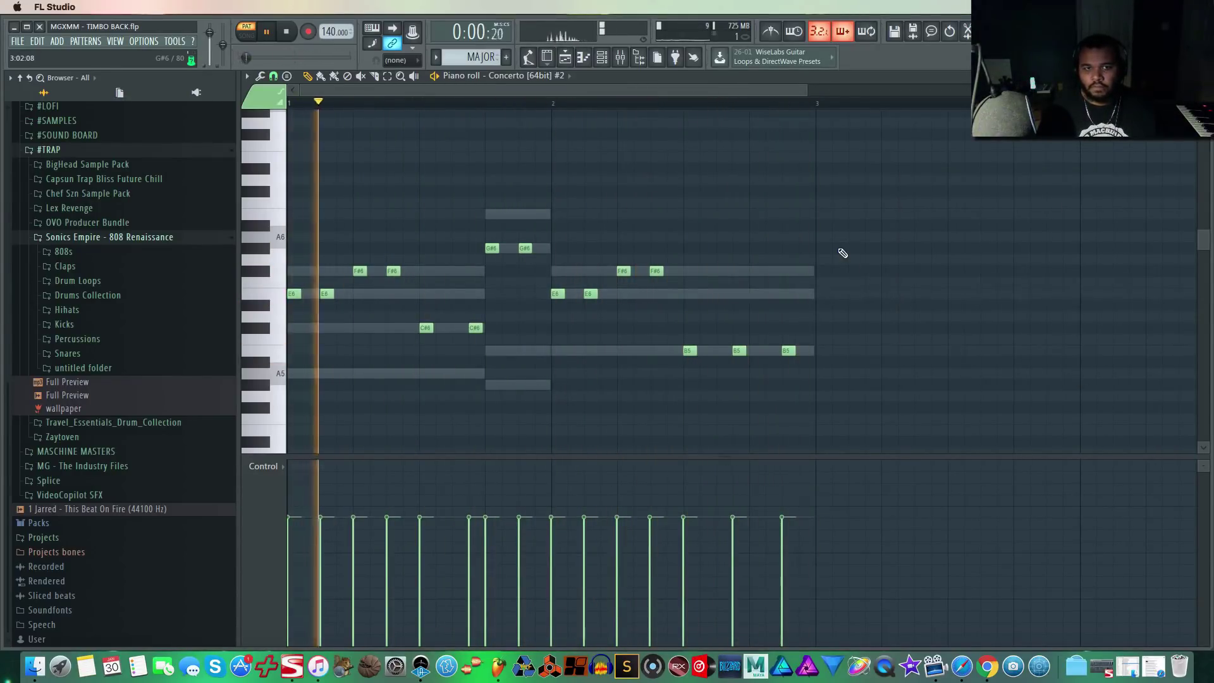
{"action": "key", "text": "space"}
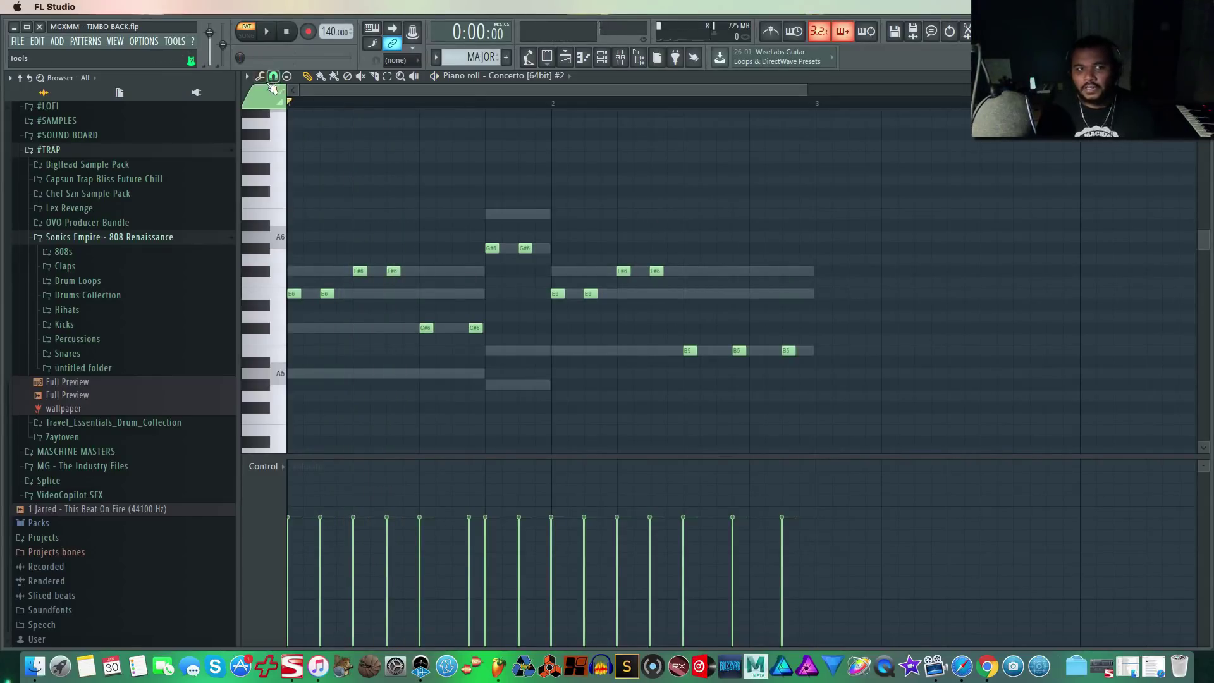
Try a four-step F#6 slide note near the end of the first chord in the arpeggio.
{"action": "left_click", "coordinate": [260, 77]}
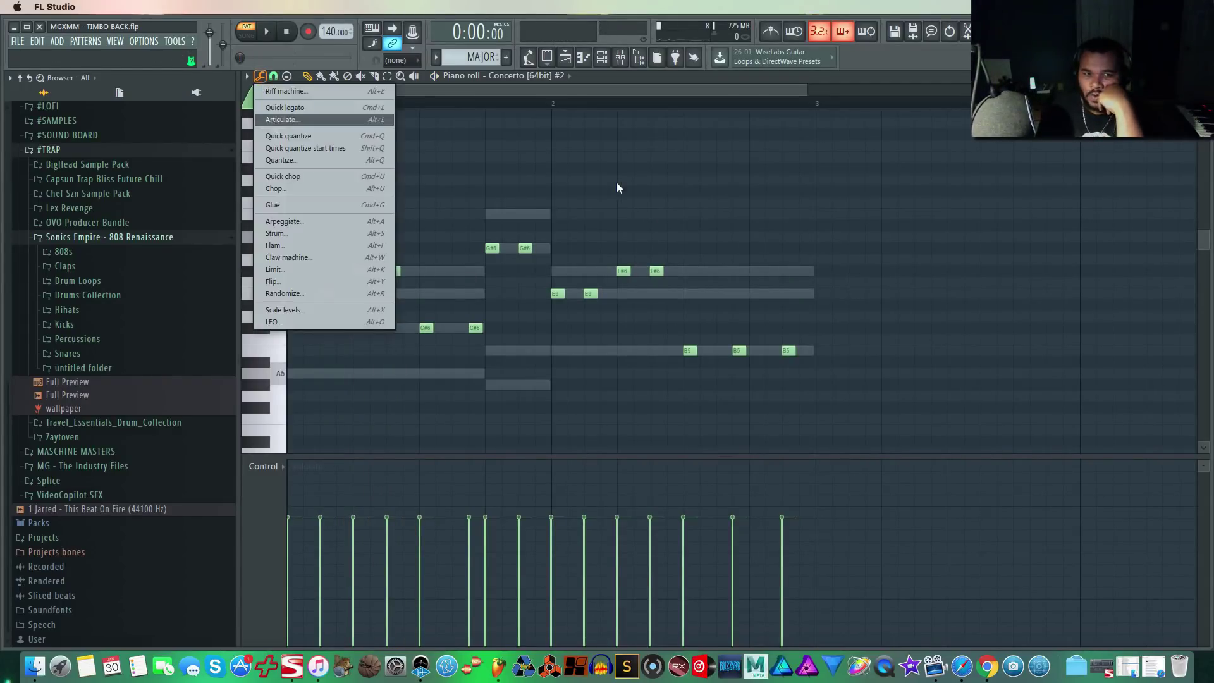
{"action": "left_click", "coordinate": [474, 272]}
{"action": "double_click", "coordinate": [474, 272]}
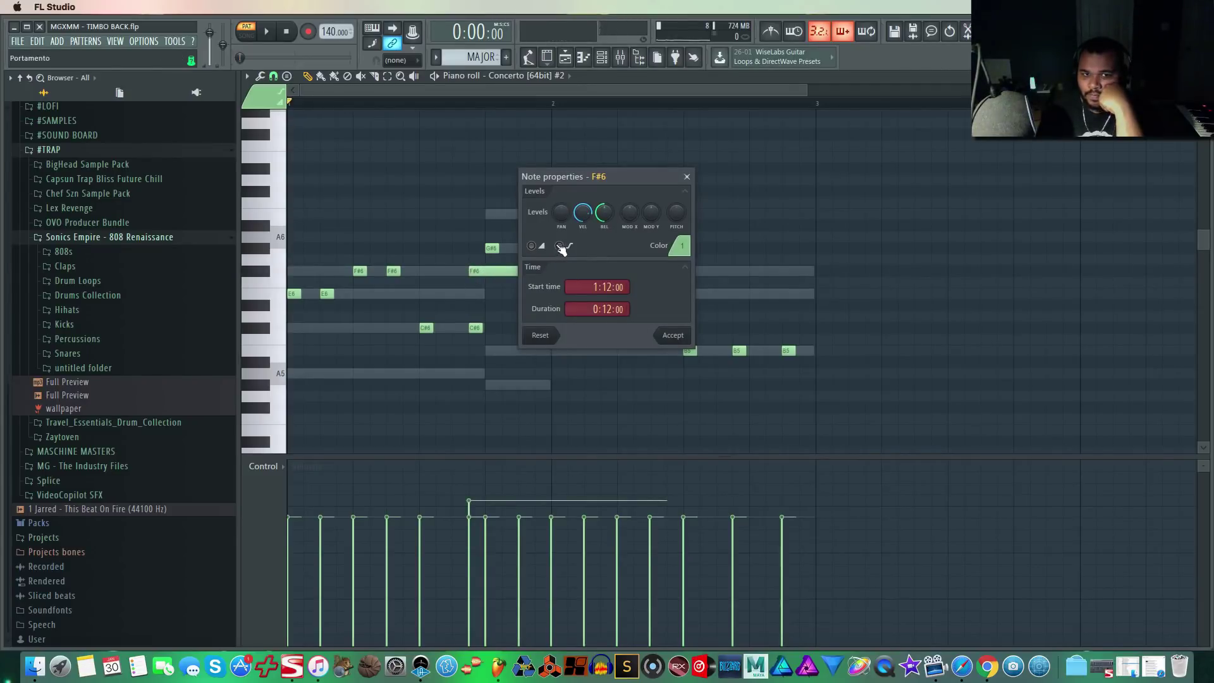
{"action": "left_click", "coordinate": [673, 335]}
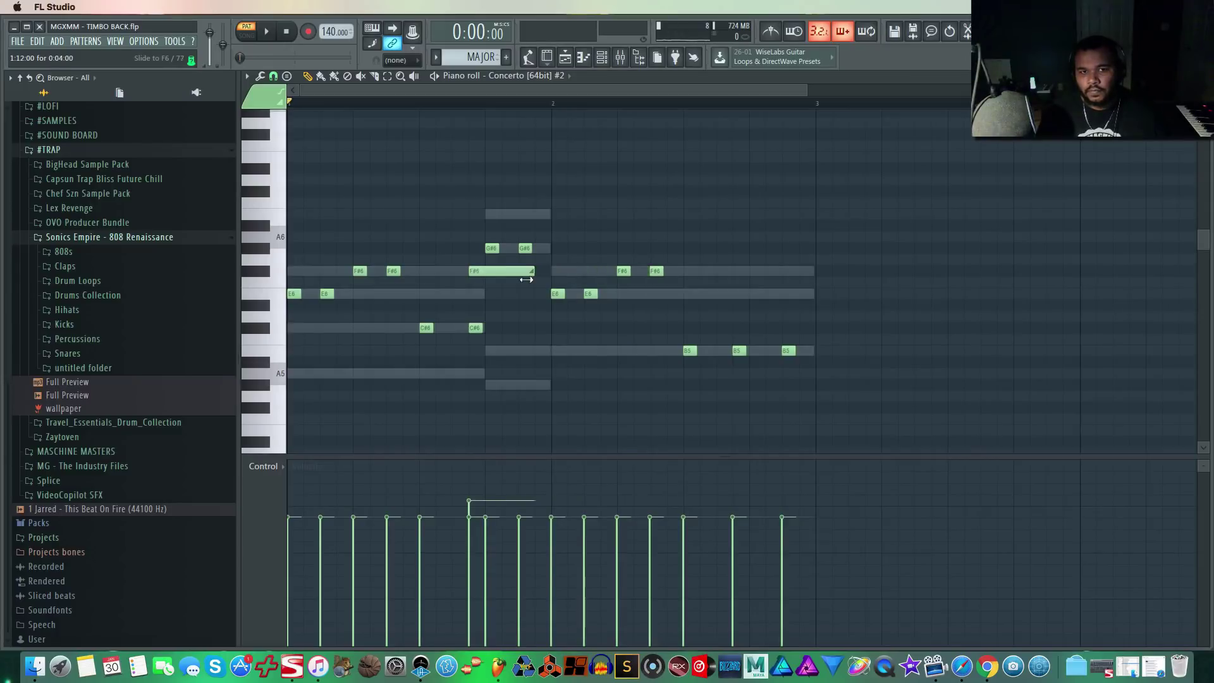
{"action": "key", "text": "space"}
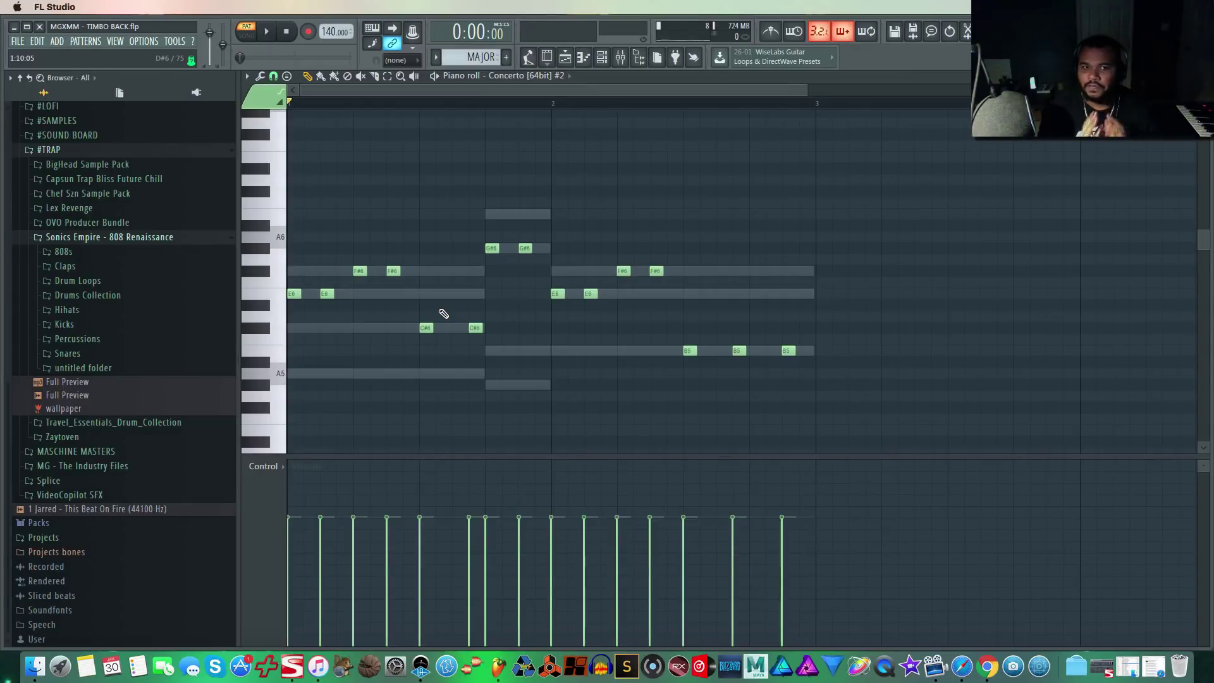
Close the piano roll and rename the second Concerto channel FLUTE.
{"action": "key", "text": "Escape"}
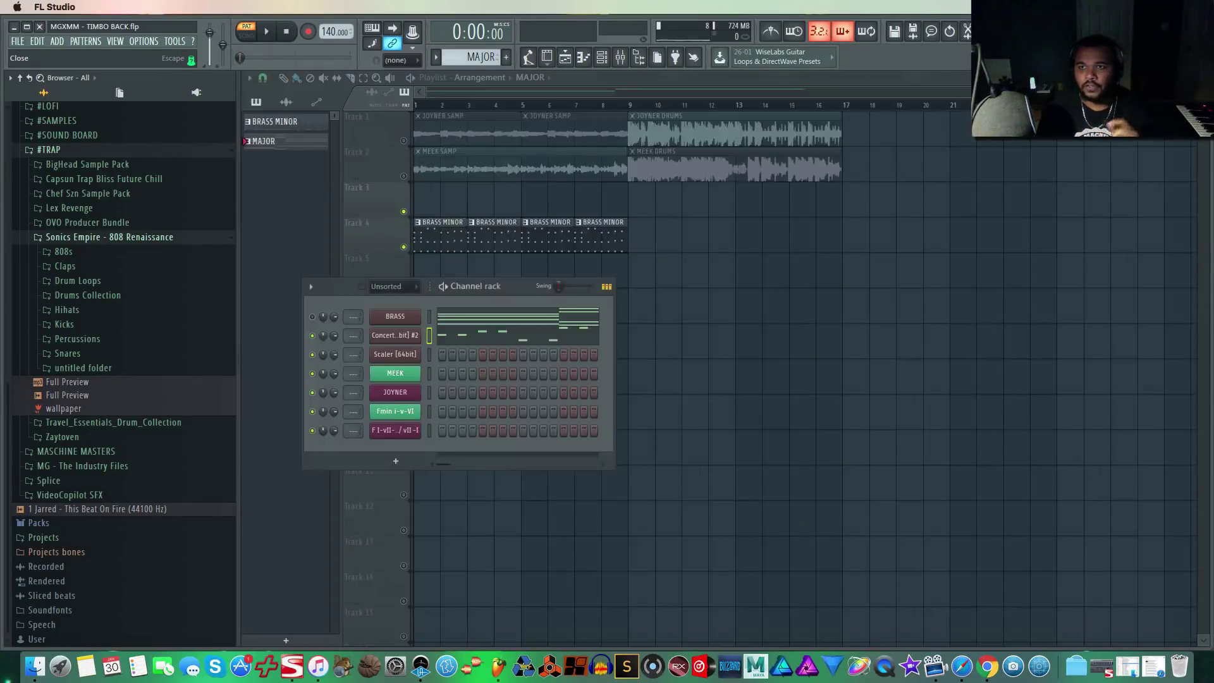
{"action": "right_click", "coordinate": [398, 341]}
{"action": "left_click", "coordinate": [495, 354]}
{"action": "type", "text": "FLUTE"}
{"action": "key", "text": "Return"}
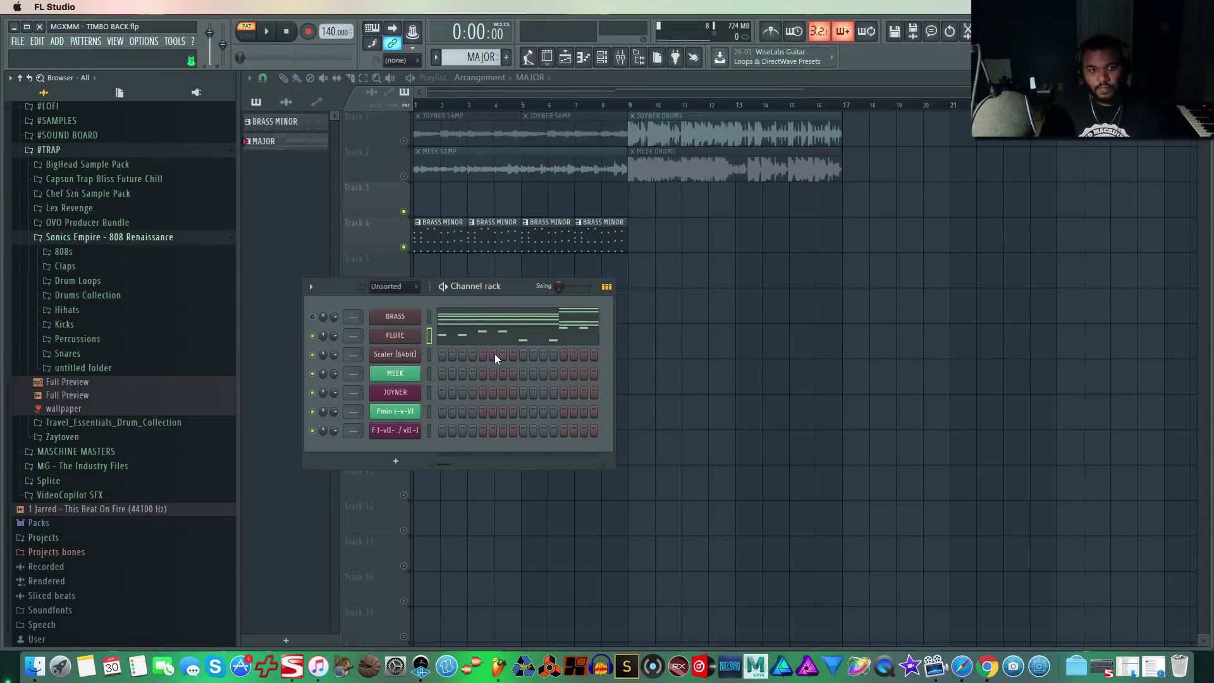
Clone the FLUTE channel and load the CHOIR patch in the clone's Anthology 1987 instrument.
{"action": "right_click", "coordinate": [414, 335]}
{"action": "left_click", "coordinate": [480, 435]}
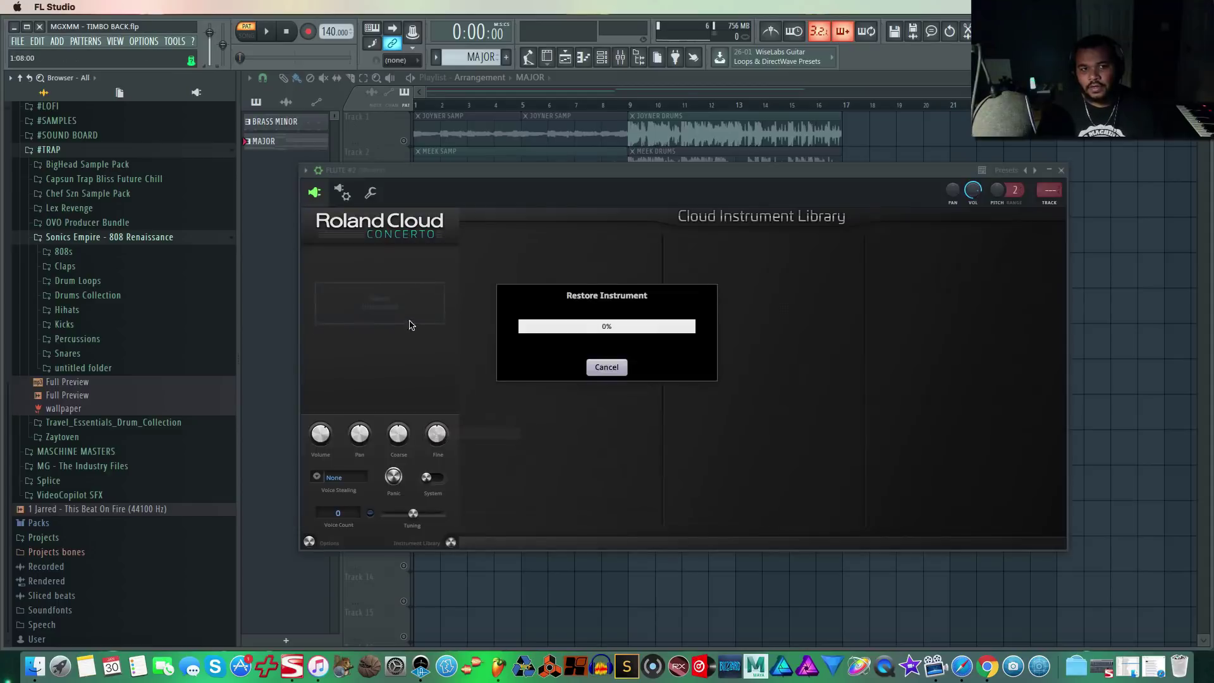
{"action": "left_click", "coordinate": [688, 291]}
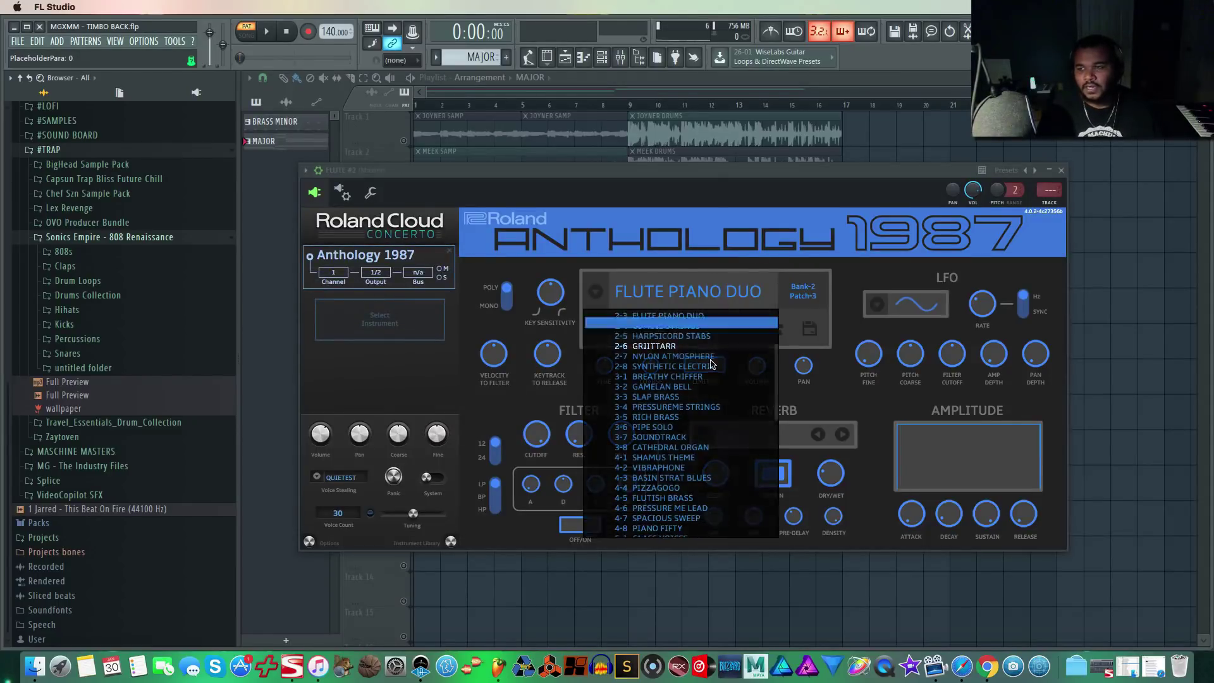
{"action": "scroll", "coordinate": [694, 375], "scroll_direction": "down", "scroll_amount": 5}
{"action": "scroll", "coordinate": [708, 371], "scroll_direction": "down", "scroll_amount": 2}
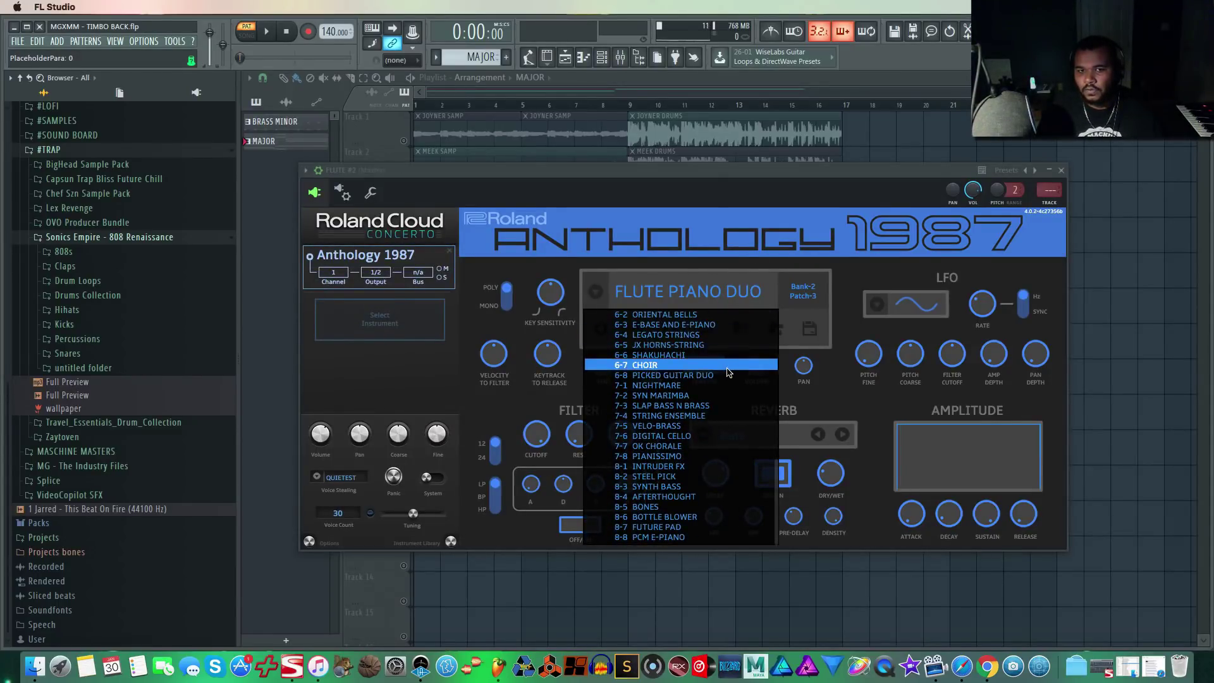
{"action": "left_click", "coordinate": [727, 368]}
{"action": "left_click", "coordinate": [1061, 170]}
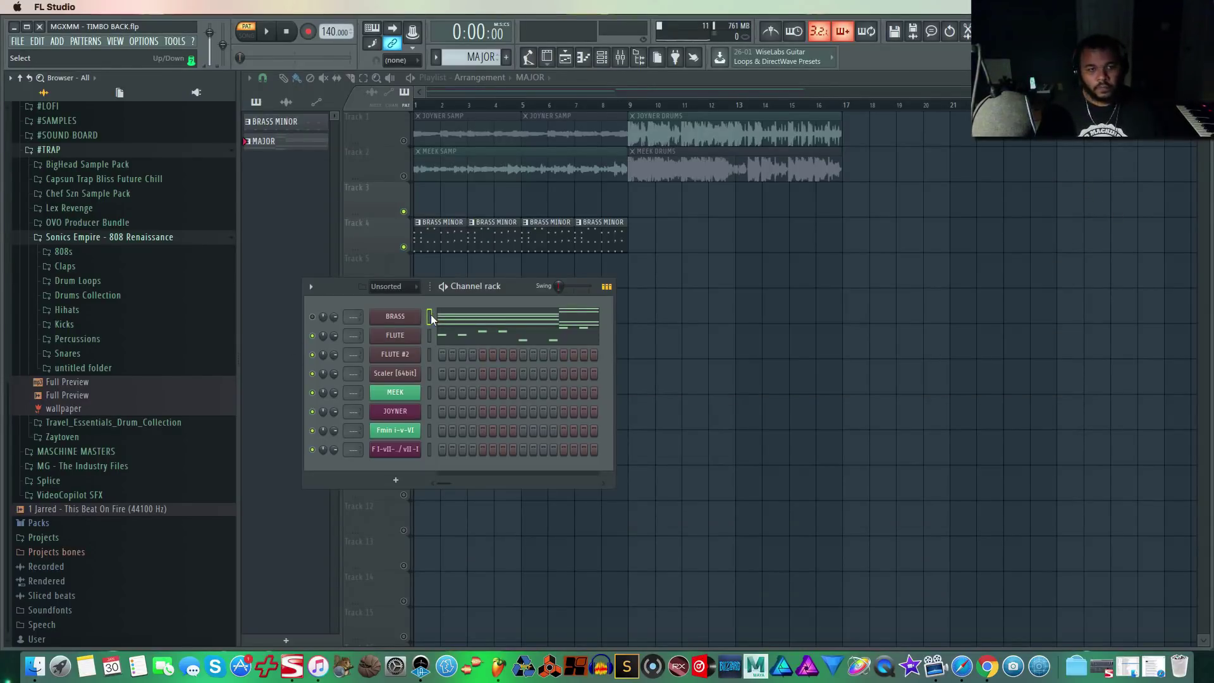
Move the sustained chords from BRASS to FLUTE #2 and lower FLUTE #2's volume to 53% during playback.
{"action": "key", "text": "super+x"}
{"action": "left_click", "coordinate": [428, 356]}
{"action": "key", "text": "super+v"}
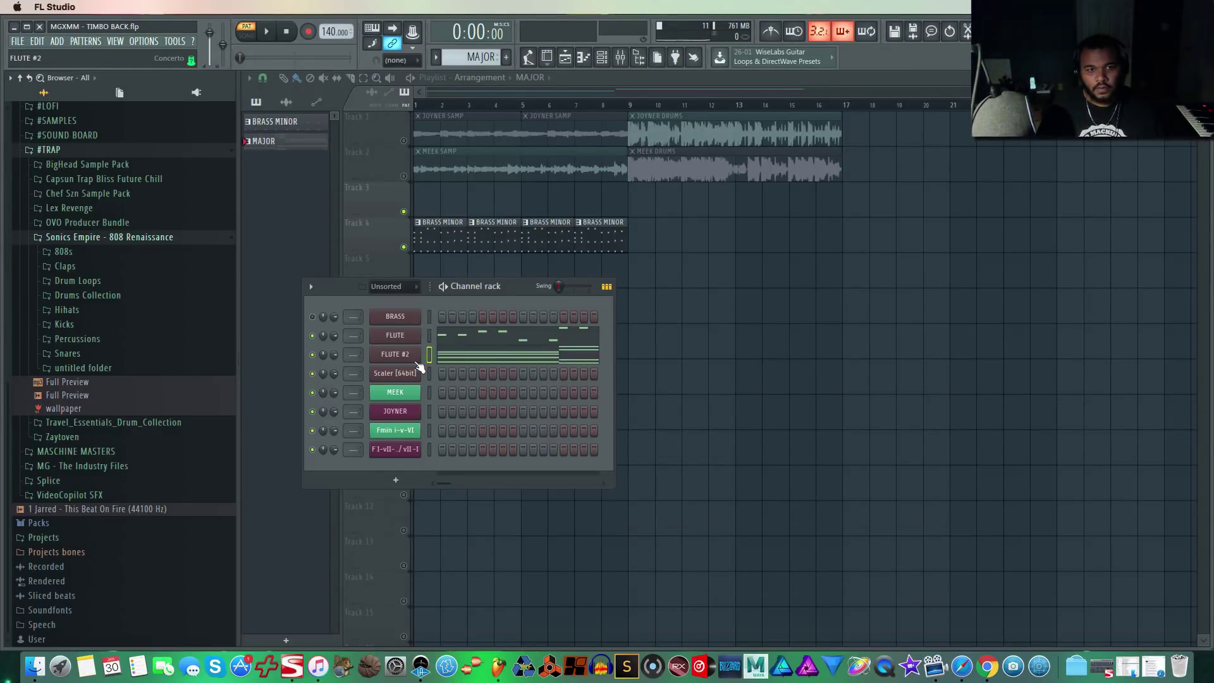
{"action": "key", "text": "space"}
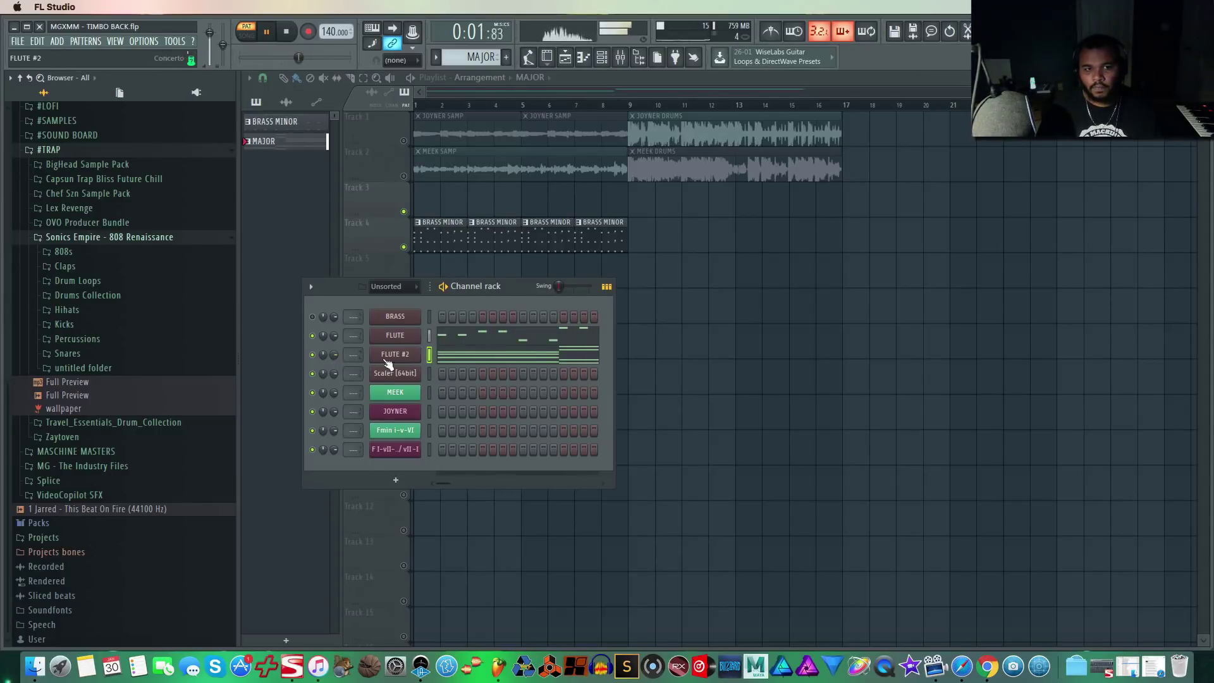
{"action": "left_click_drag", "start_coordinate": [334, 354], "coordinate": [334, 370]}
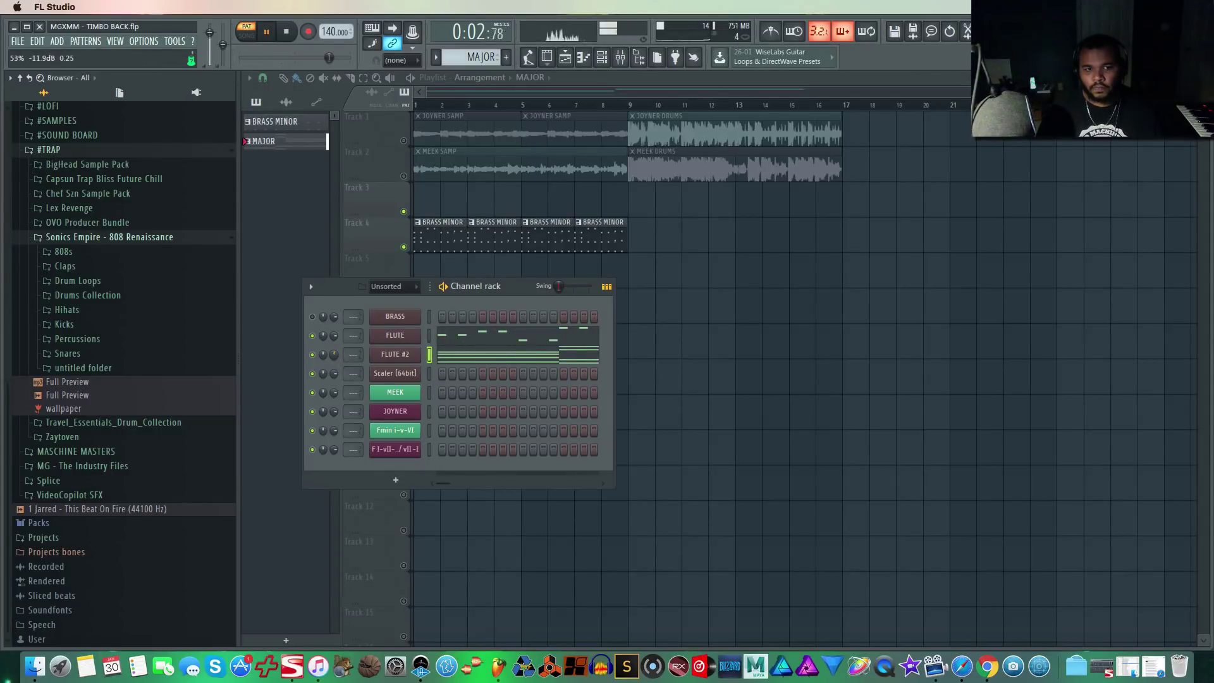
Transpose the FLUTE #2 chords down one octave and delete the B4 note from the second chord.
{"action": "left_click", "coordinate": [457, 360]}
{"action": "key", "text": "space"}
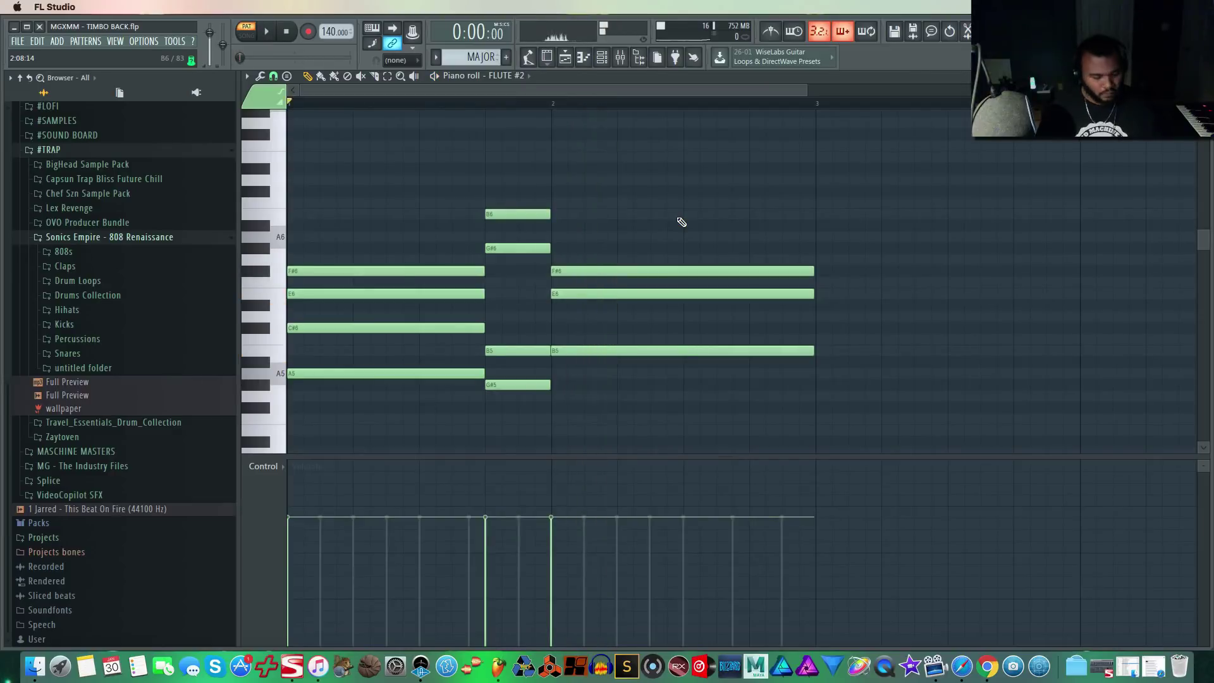
{"action": "key", "text": "ctrl+a"}
{"action": "key", "text": "ctrl+Down"}
{"action": "key", "text": "space"}
{"action": "scroll", "coordinate": [689, 209], "scroll_direction": "down", "scroll_amount": 4}
{"action": "key", "text": "ctrl+d"}
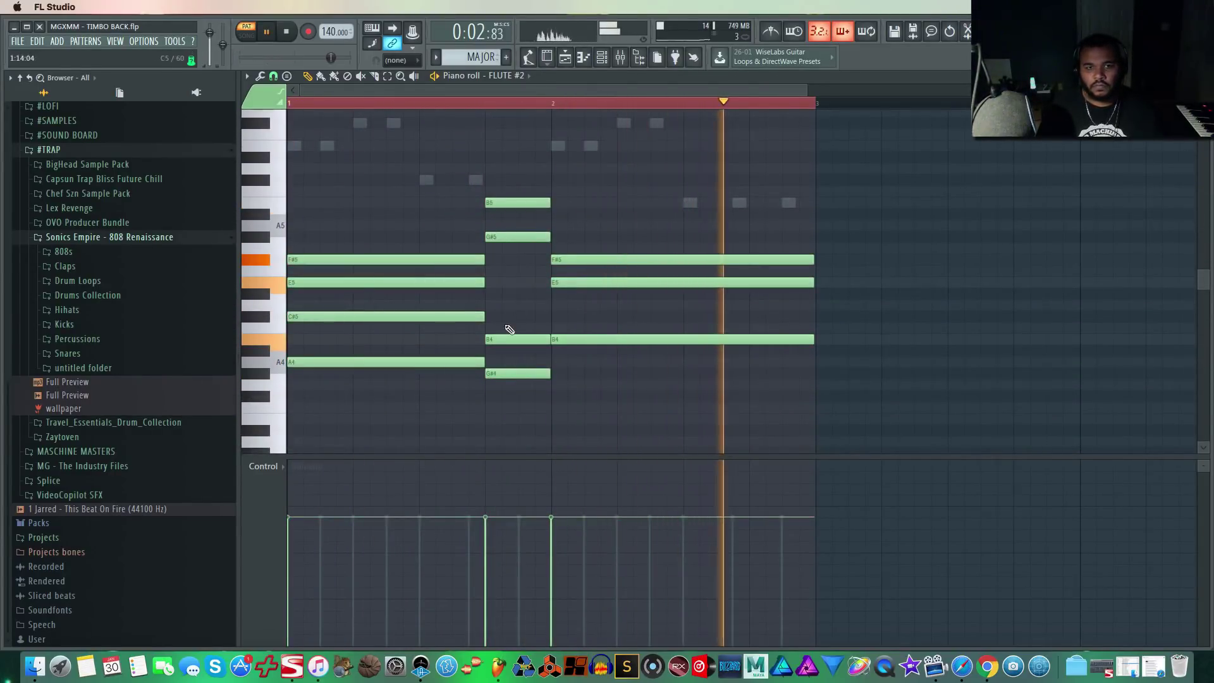
{"action": "right_click", "coordinate": [515, 339]}
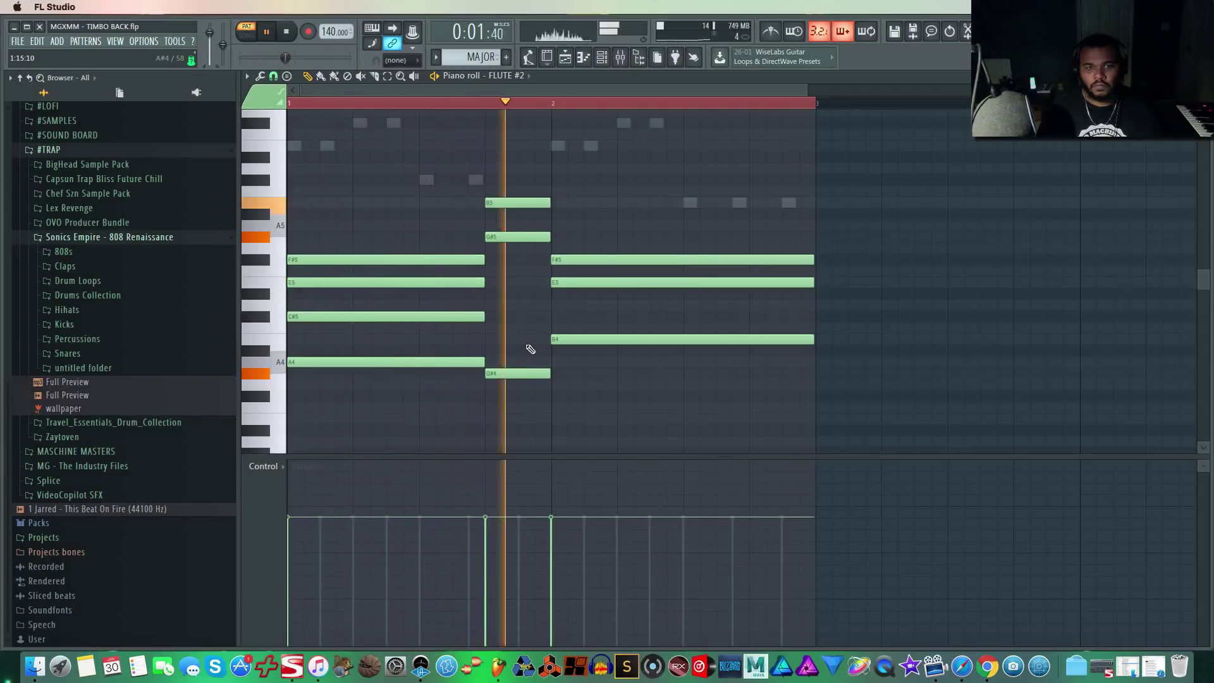
{"action": "key", "text": "space"}
Chop the FLUTE #2 chords with the Trance 4 pattern from the Chopping folder.
{"action": "left_click", "coordinate": [261, 77]}
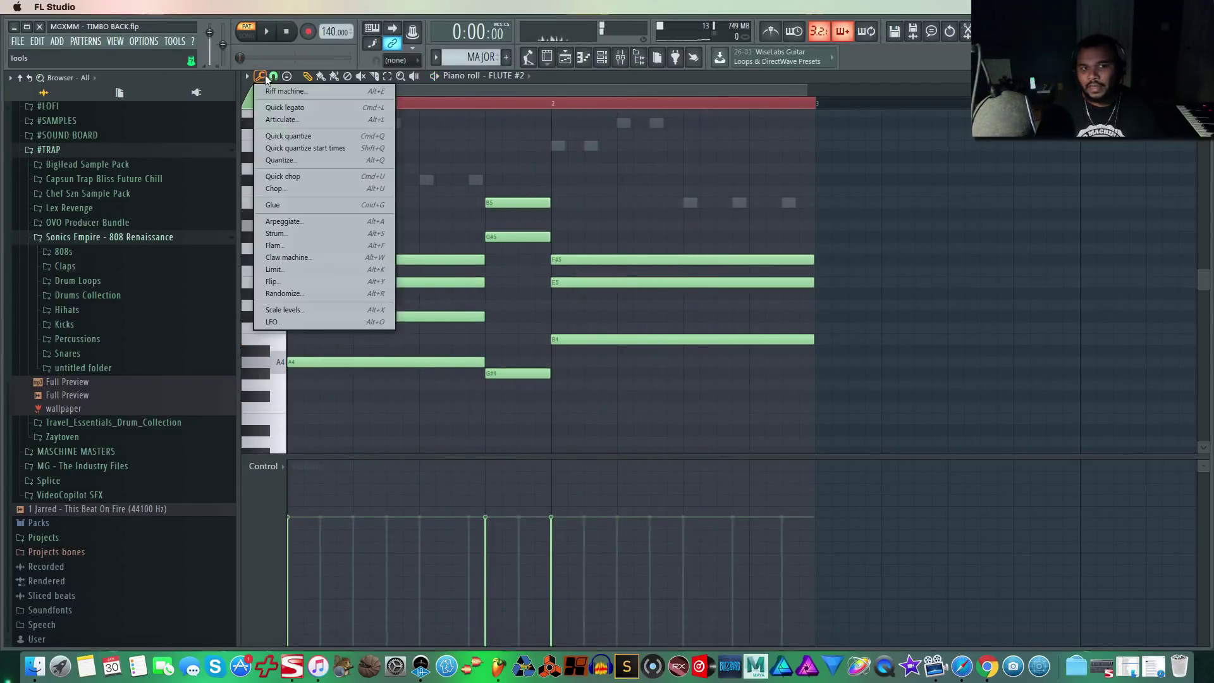
{"action": "left_click", "coordinate": [279, 188]}
{"action": "key", "text": "space"}
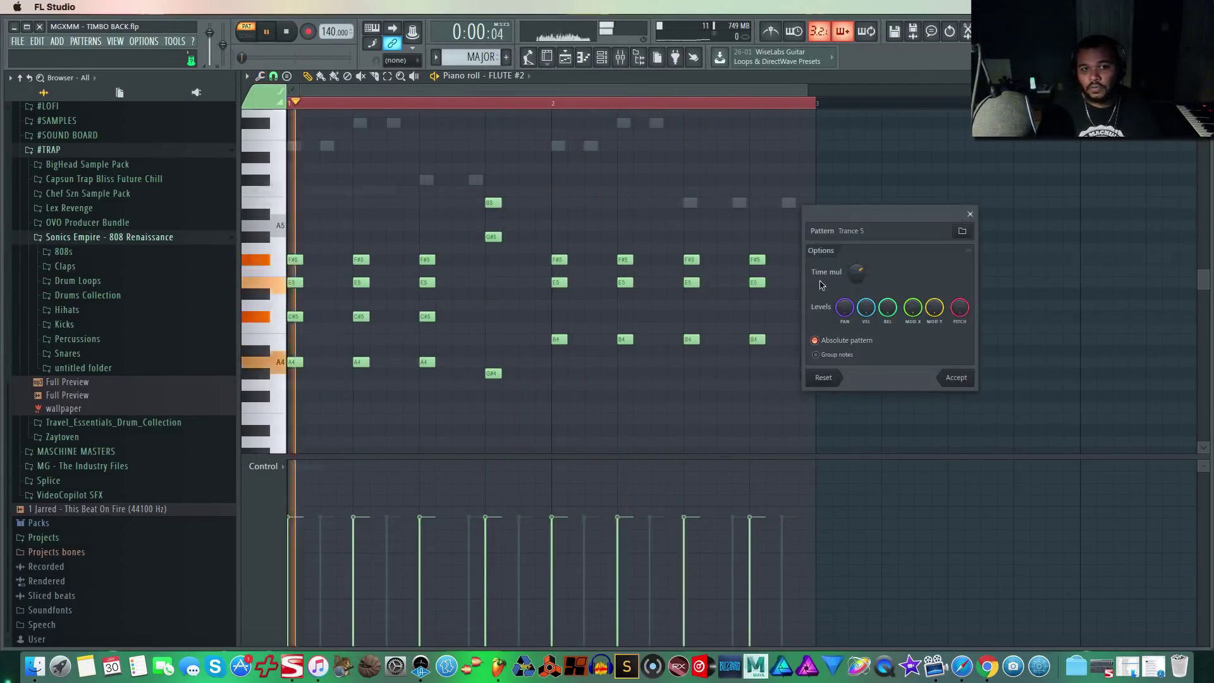
{"action": "left_click", "coordinate": [969, 236]}
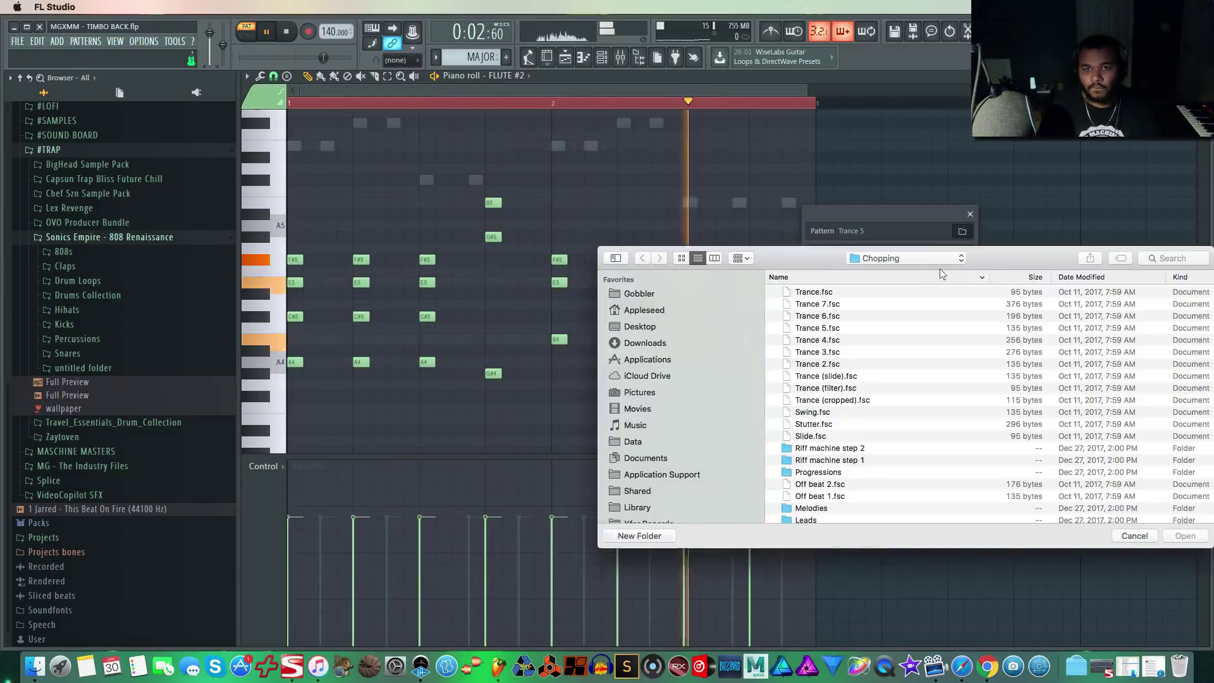
{"action": "left_click", "coordinate": [816, 364]}
{"action": "left_click", "coordinate": [817, 340]}
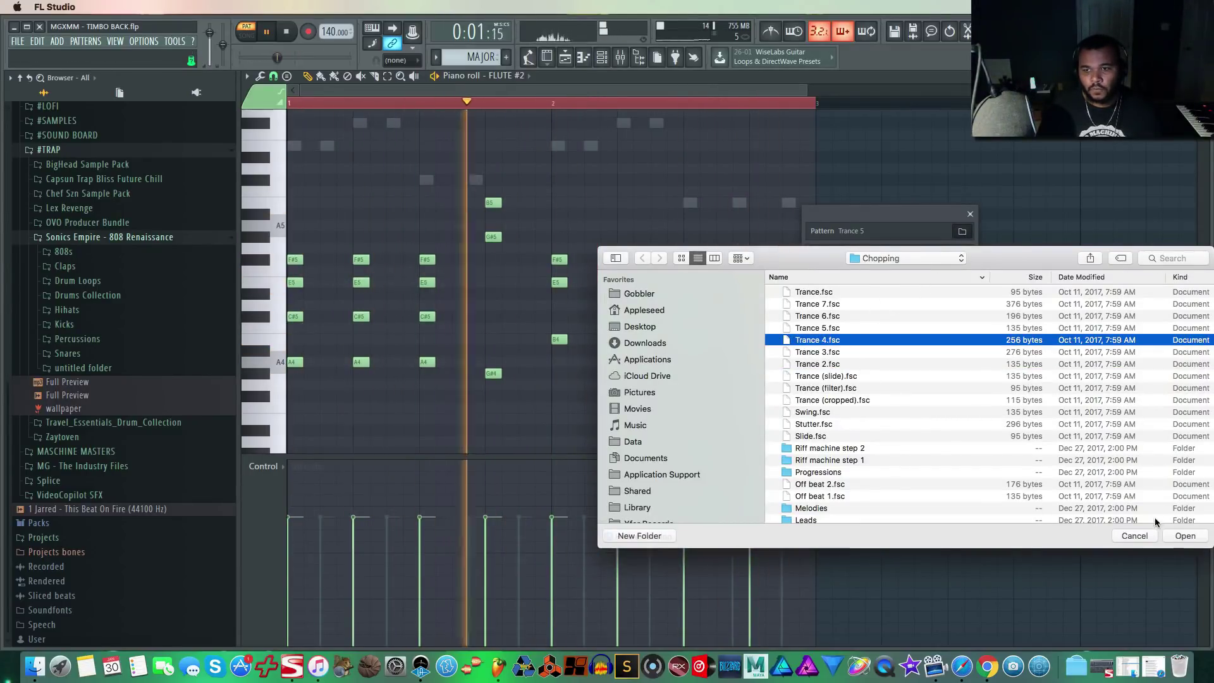
{"action": "left_click", "coordinate": [1184, 536]}
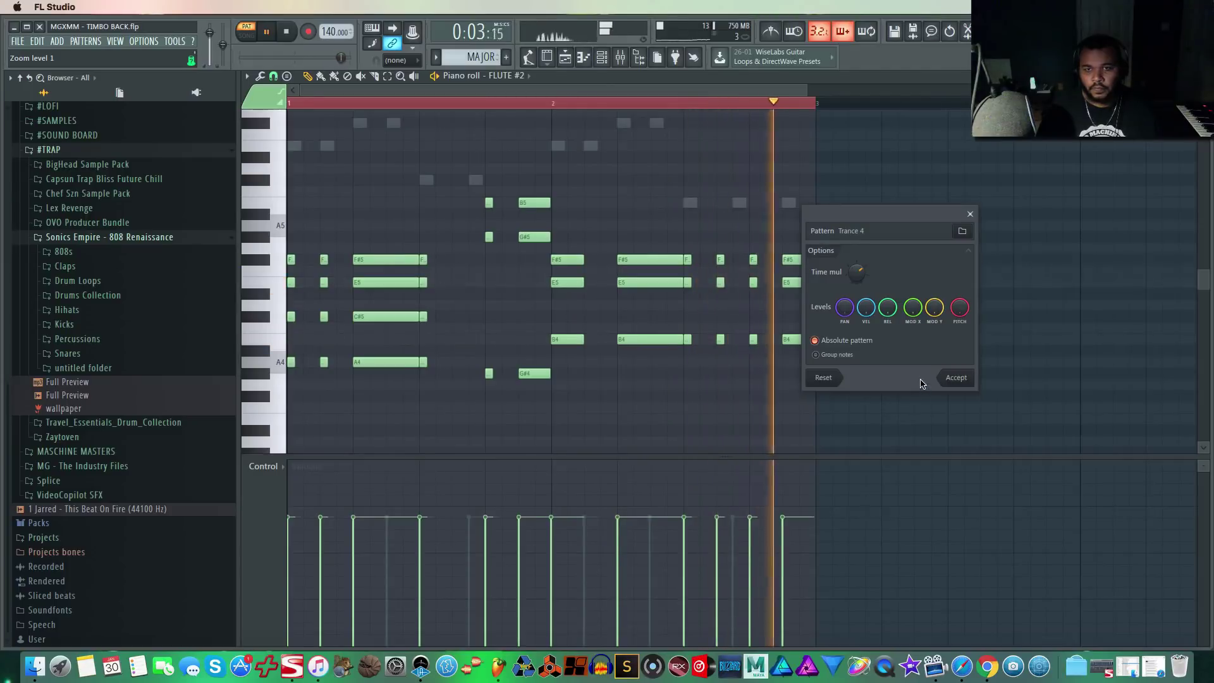
{"action": "left_click", "coordinate": [956, 378]}
Place four MAJOR pattern clips in a row on Track 4 from bar 9, directly after the BRASS MINOR clips.
{"action": "key", "text": "F7"}
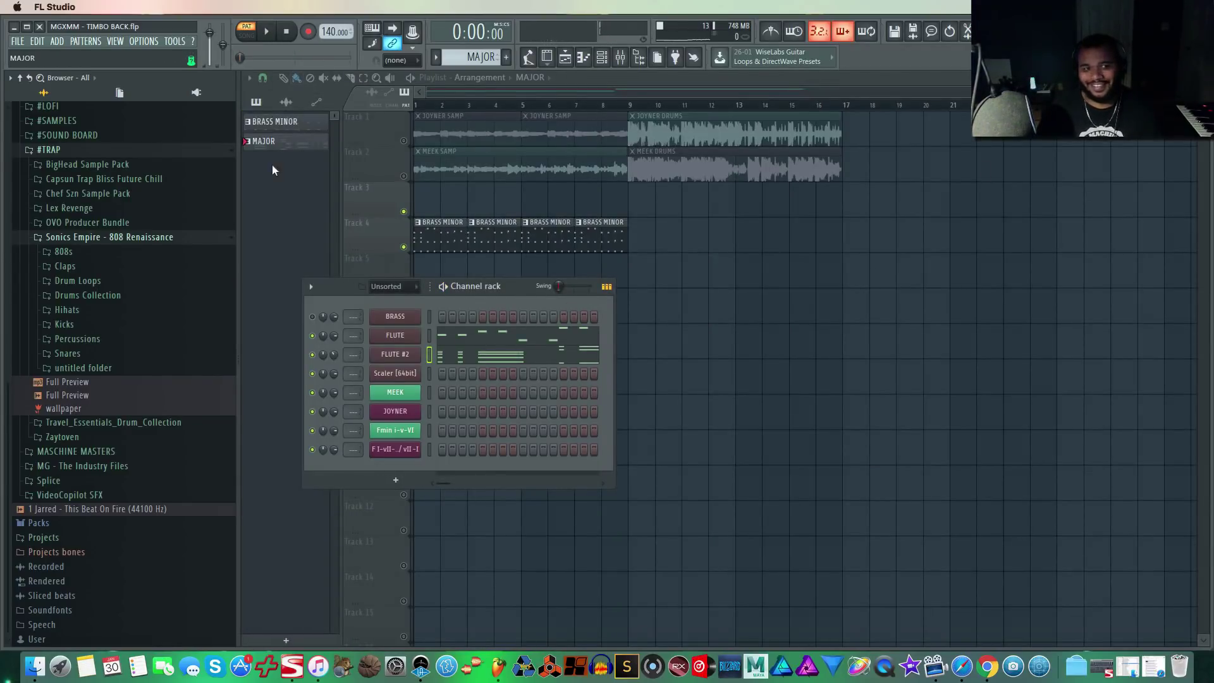
{"action": "left_click", "coordinate": [290, 141]}
{"action": "left_click", "coordinate": [653, 244]}
{"action": "left_click", "coordinate": [701, 246]}
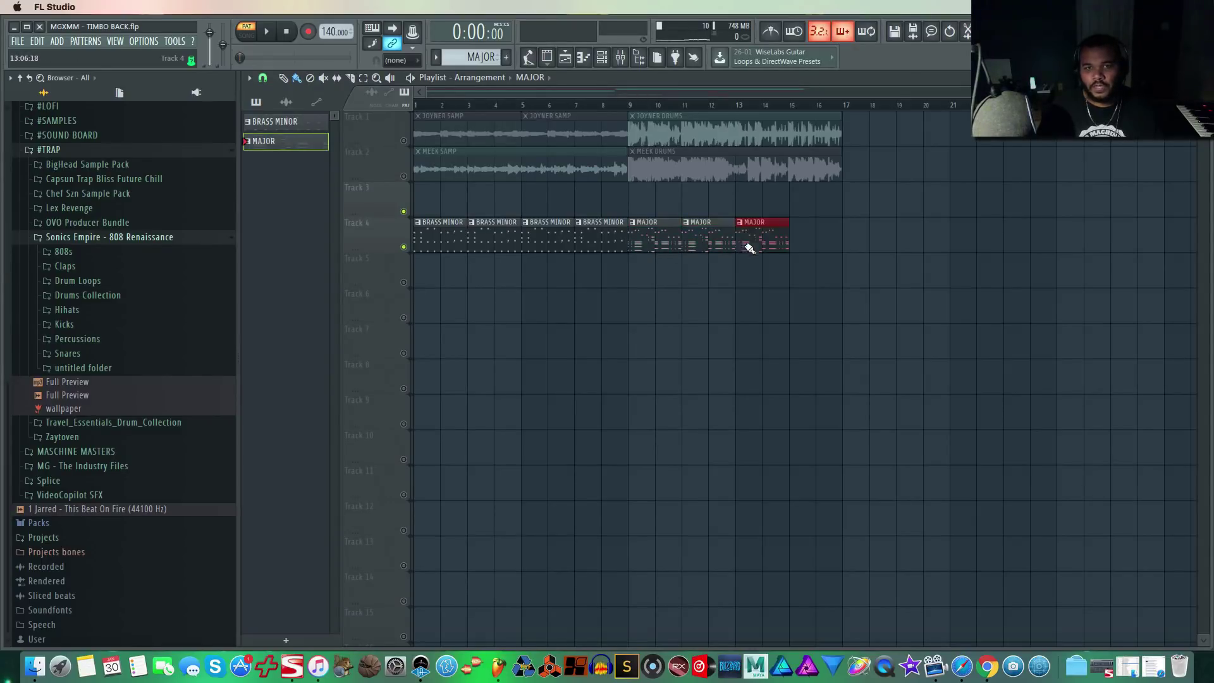
Unmute the BRASS channel and play the arrangement from about bar 8 into the MAJOR section.
{"action": "left_click", "coordinate": [599, 106]}
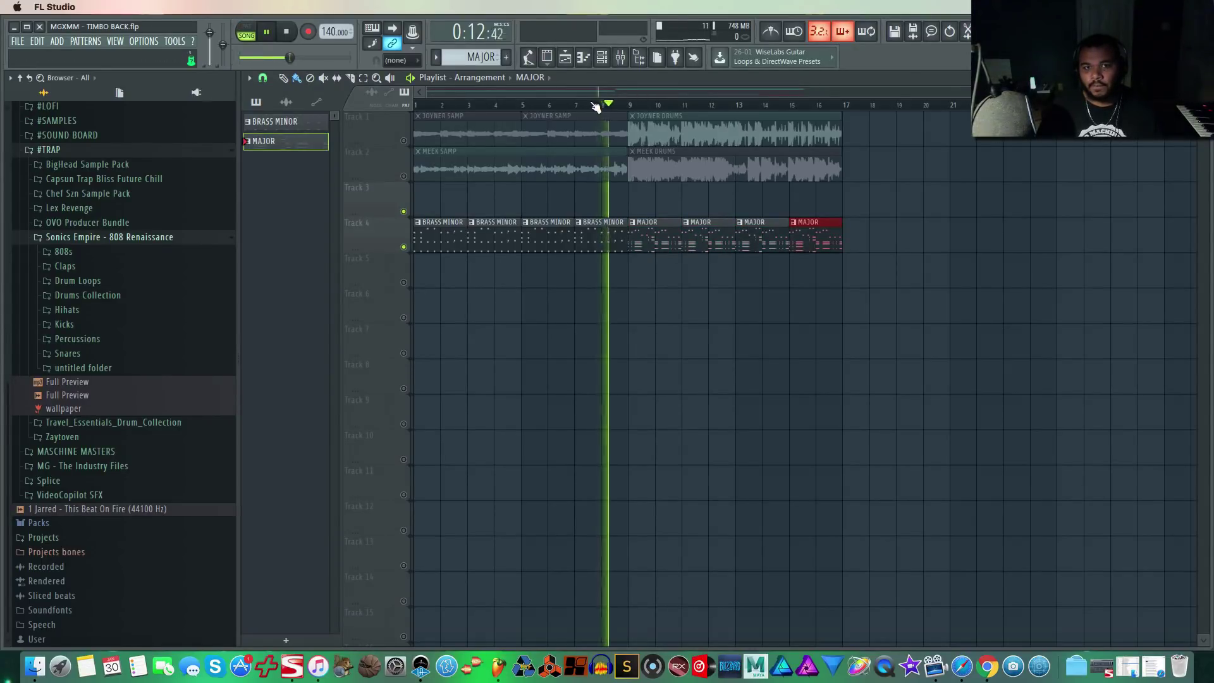
{"action": "left_click", "coordinate": [603, 58]}
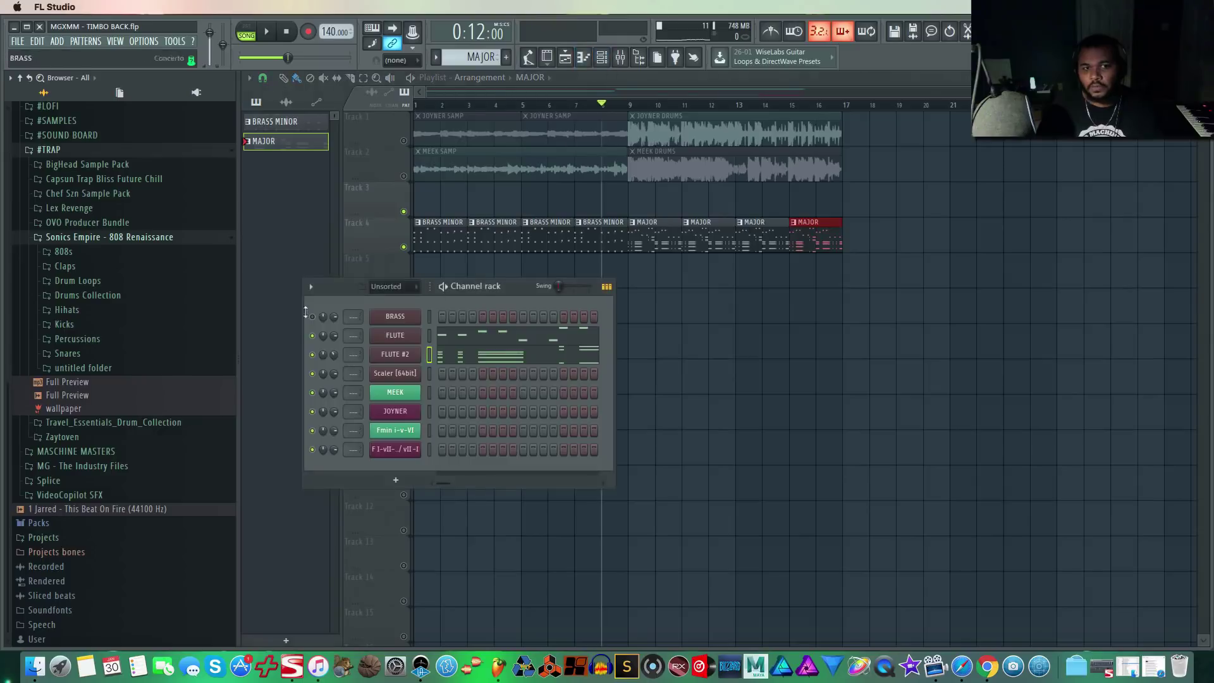
{"action": "key", "text": "space"}
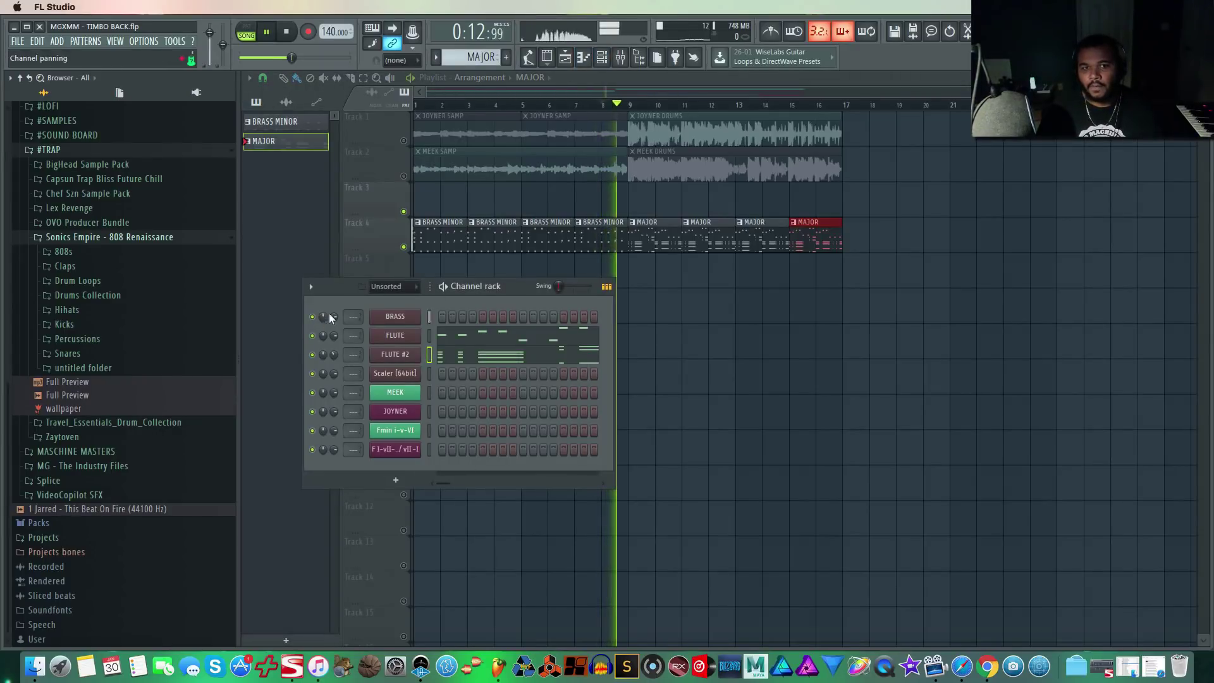
Listen to the MAJOR section to its end, and replay the transition from about bar 8.
{"action": "left_click_drag", "start_coordinate": [507, 288], "coordinate": [576, 305]}
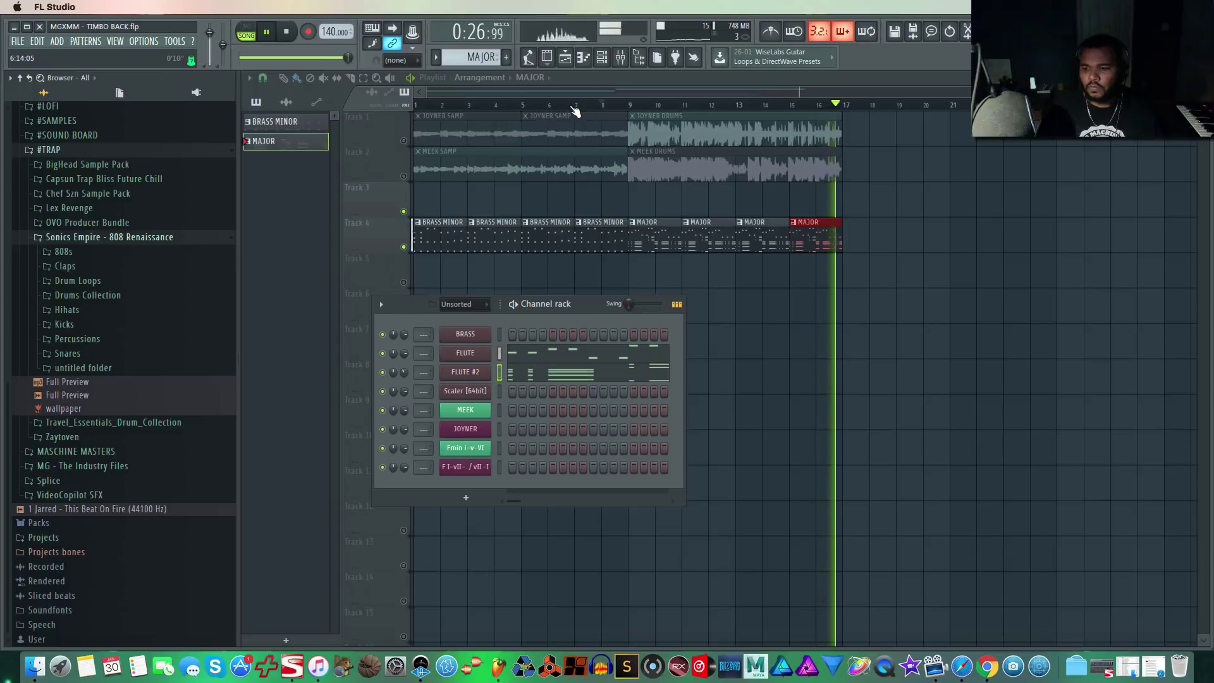
{"action": "key", "text": "space"}
{"action": "left_click", "coordinate": [601, 105]}
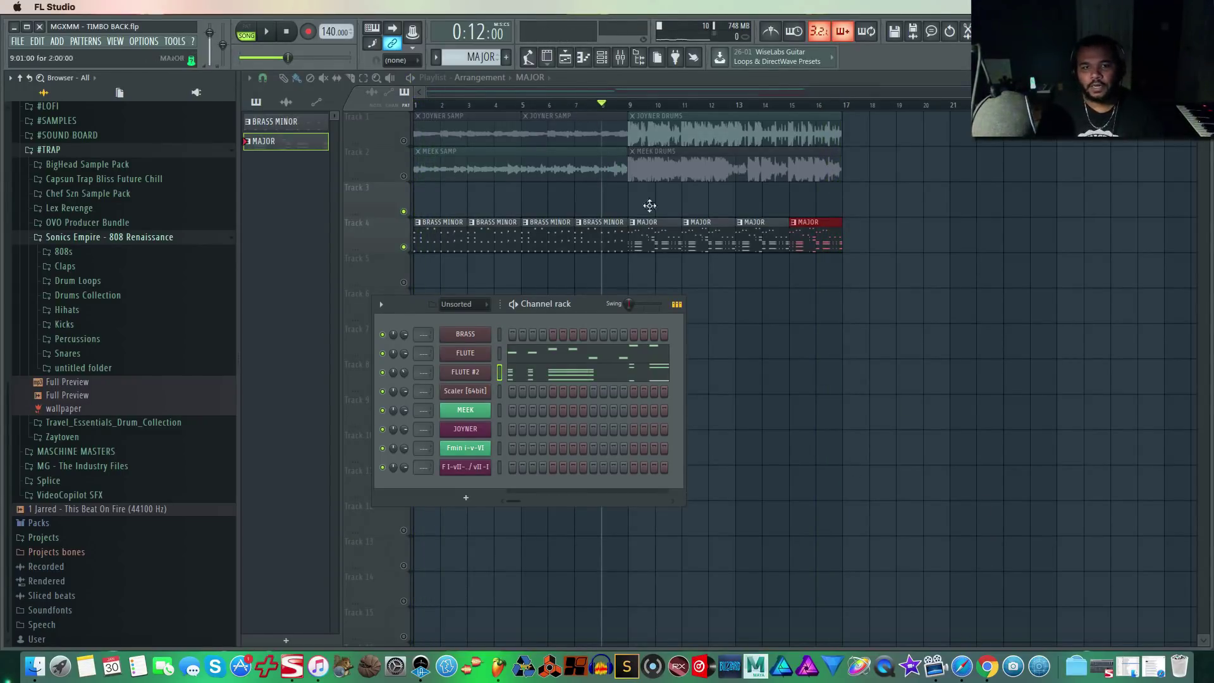
{"action": "key", "text": "space"}
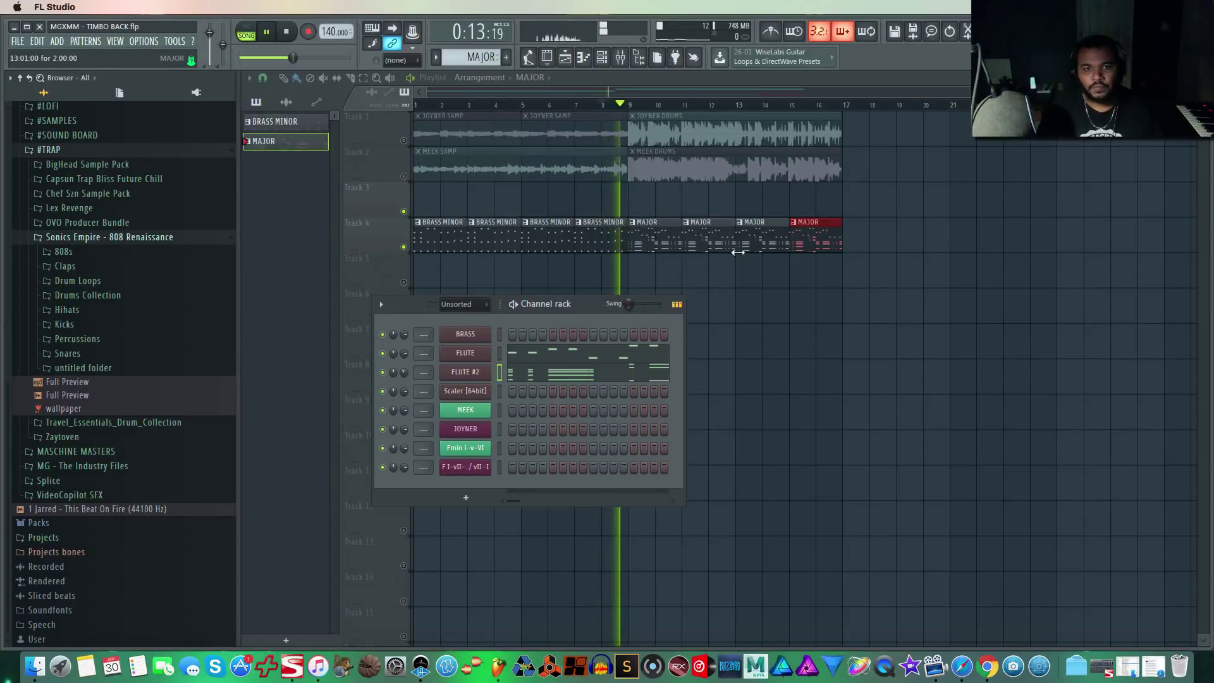
{"action": "left_click_drag", "start_coordinate": [580, 306], "coordinate": [724, 297]}
{"action": "key", "text": "space"}
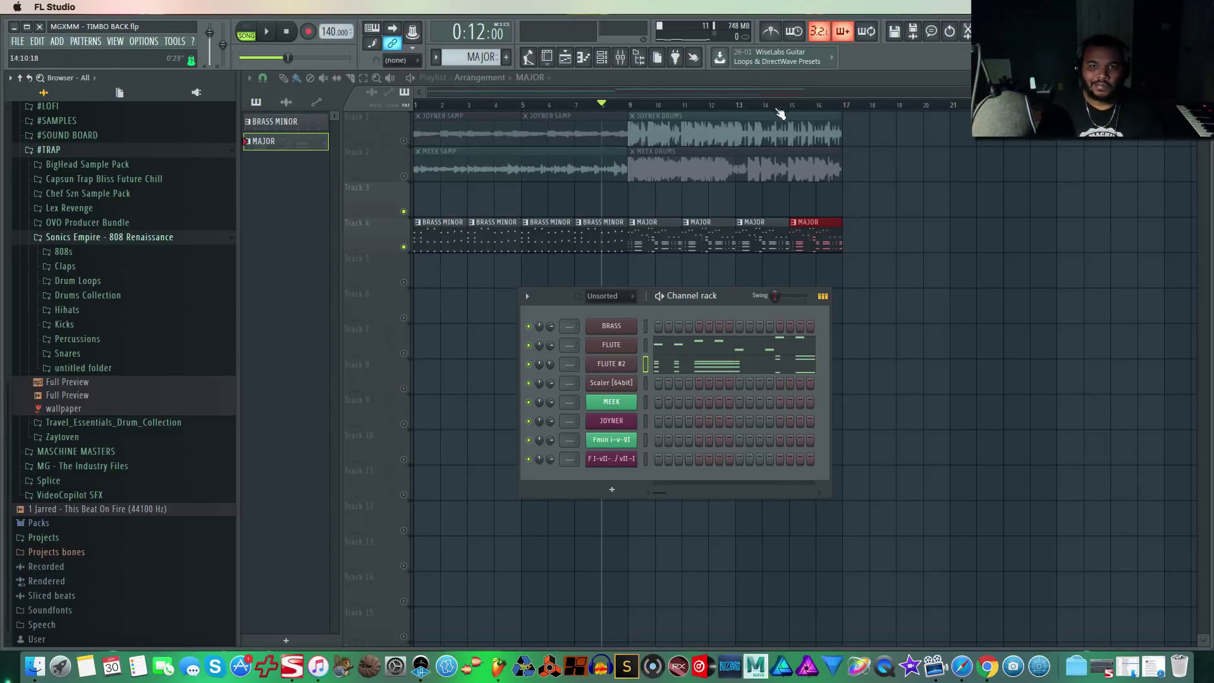
Delete the repeated clips on Track 4, keeping only the first BRASS MINOR clip and the first MAJOR clip.
{"action": "right_click", "coordinate": [830, 242]}
{"action": "right_click", "coordinate": [493, 241]}
{"action": "right_click", "coordinate": [545, 241]}
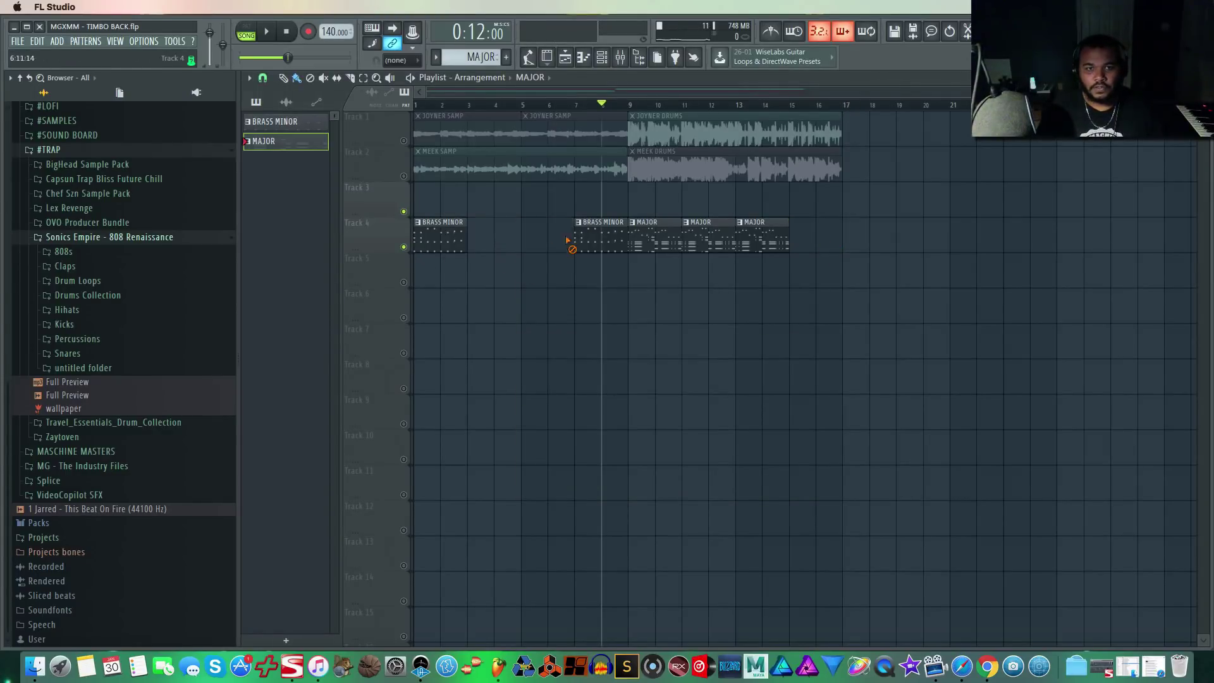
{"action": "right_click", "coordinate": [685, 248]}
{"action": "right_click", "coordinate": [758, 247]}
Select bars 9 to 11 around the MAJOR clip and export the selection as the wave file ASIATIC.wav.
{"action": "left_click_drag", "start_coordinate": [651, 105], "coordinate": [680, 105]}
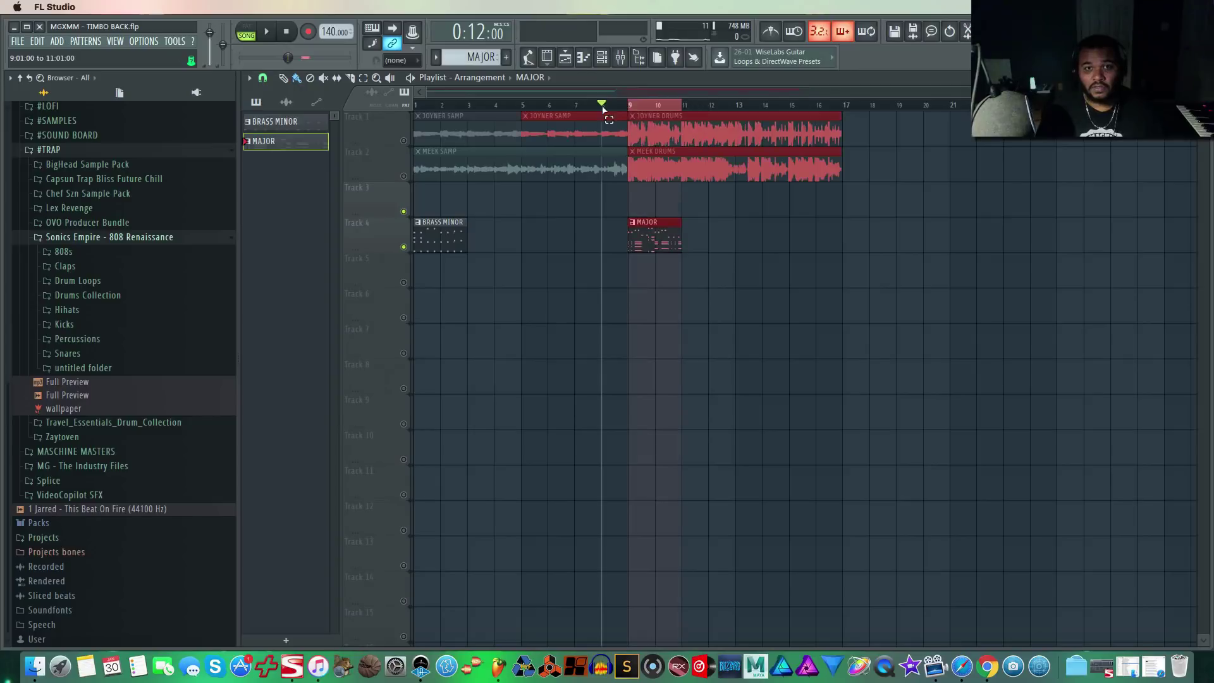
{"action": "left_click", "coordinate": [19, 43]}
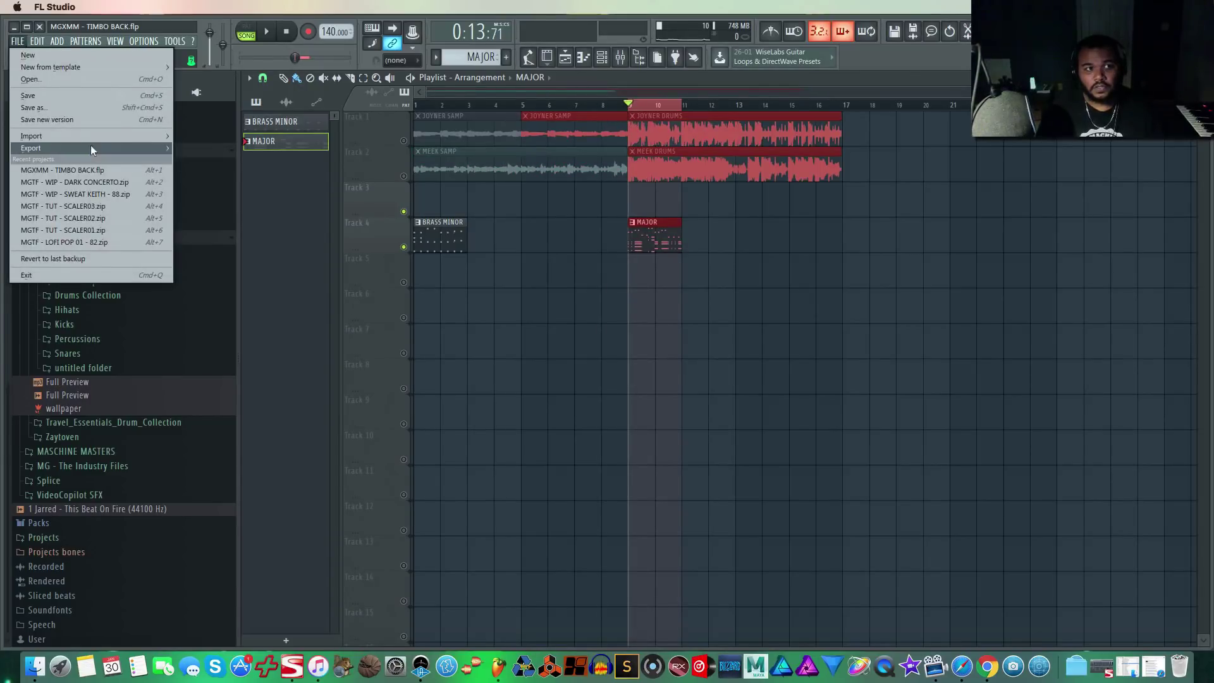
{"action": "mouse_move", "coordinate": [92, 146]}
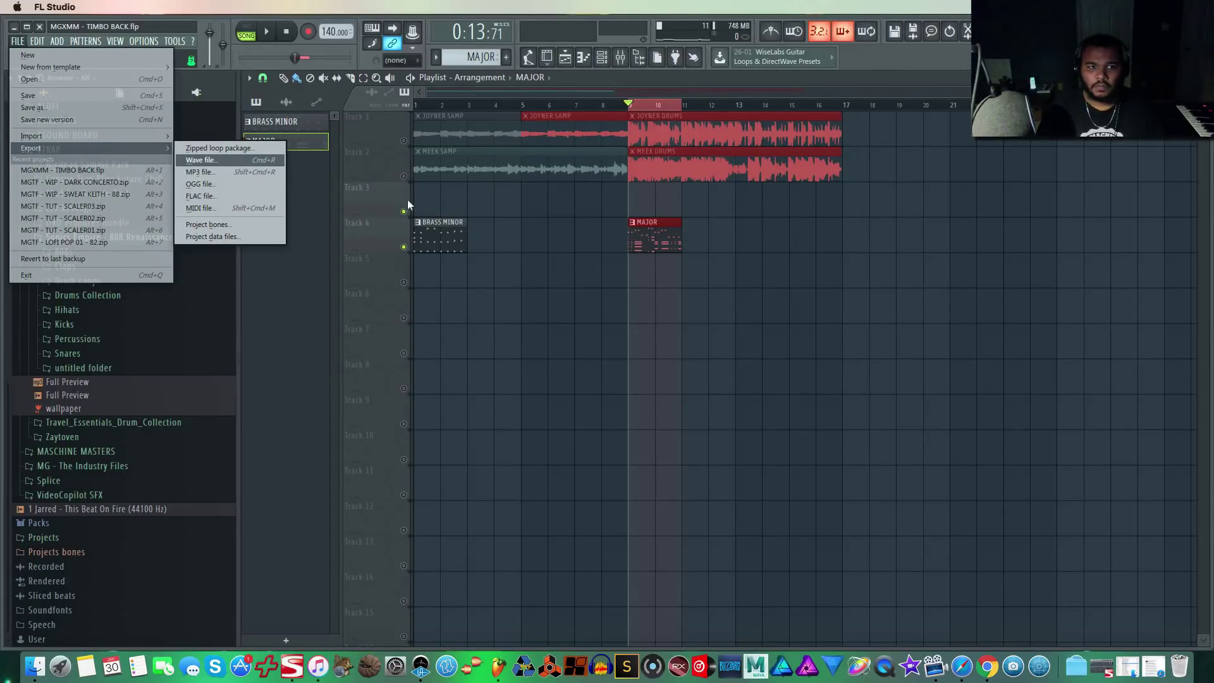
{"action": "left_click", "coordinate": [215, 161]}
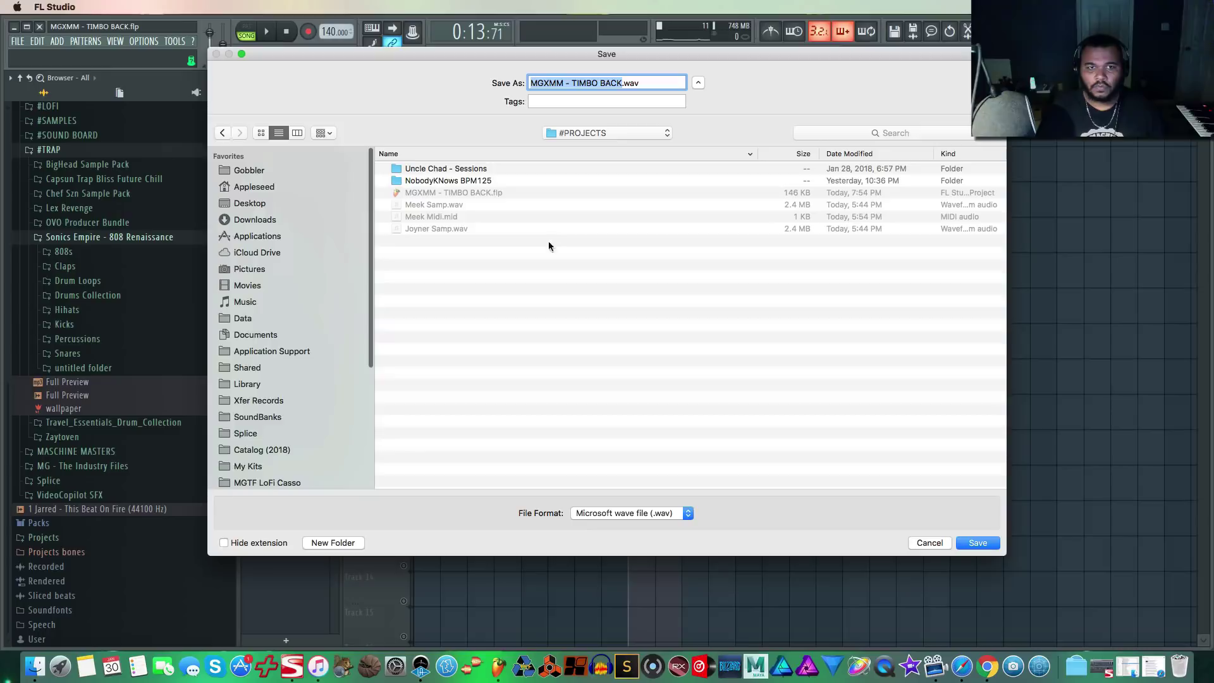
{"action": "type", "text": "ASIATIC"}
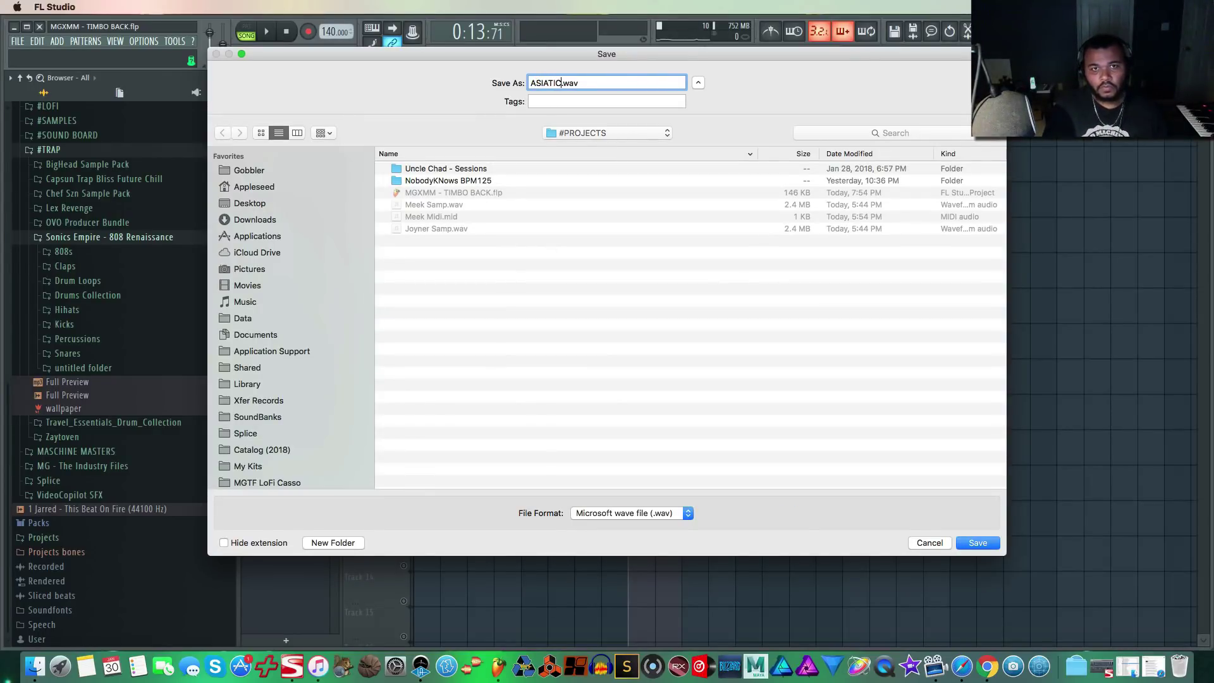
{"action": "key", "text": "Return"}
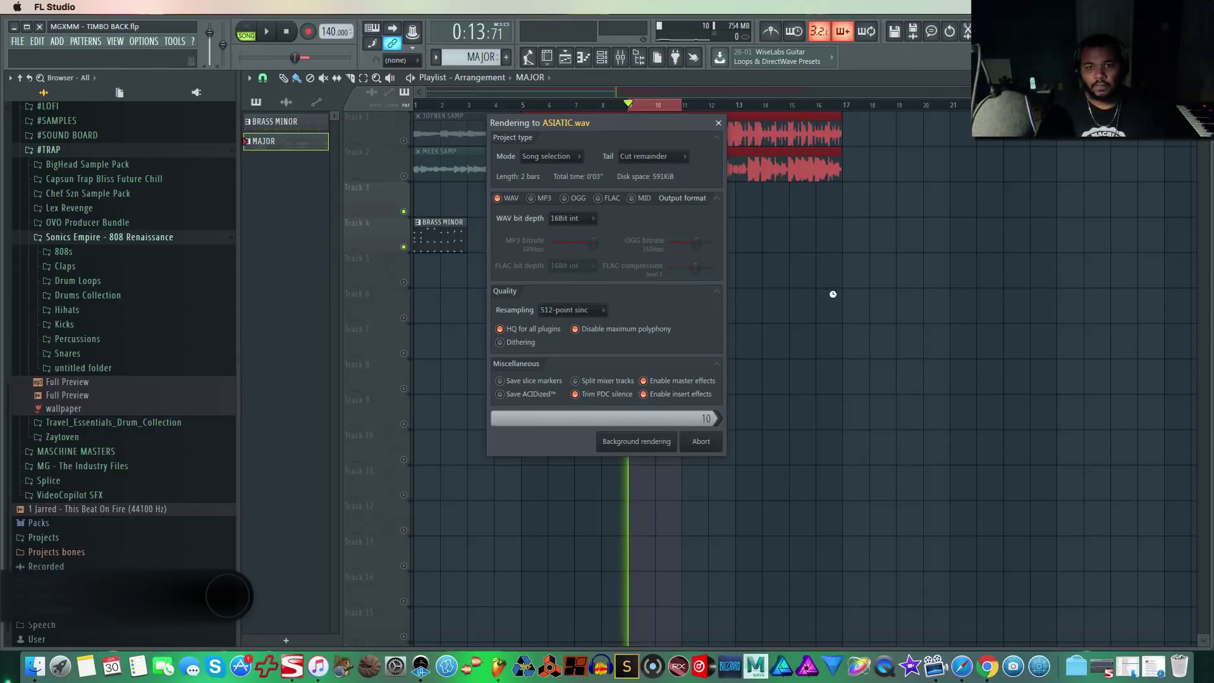
{"action": "key", "text": "space"}
{"action": "key", "text": "space"}
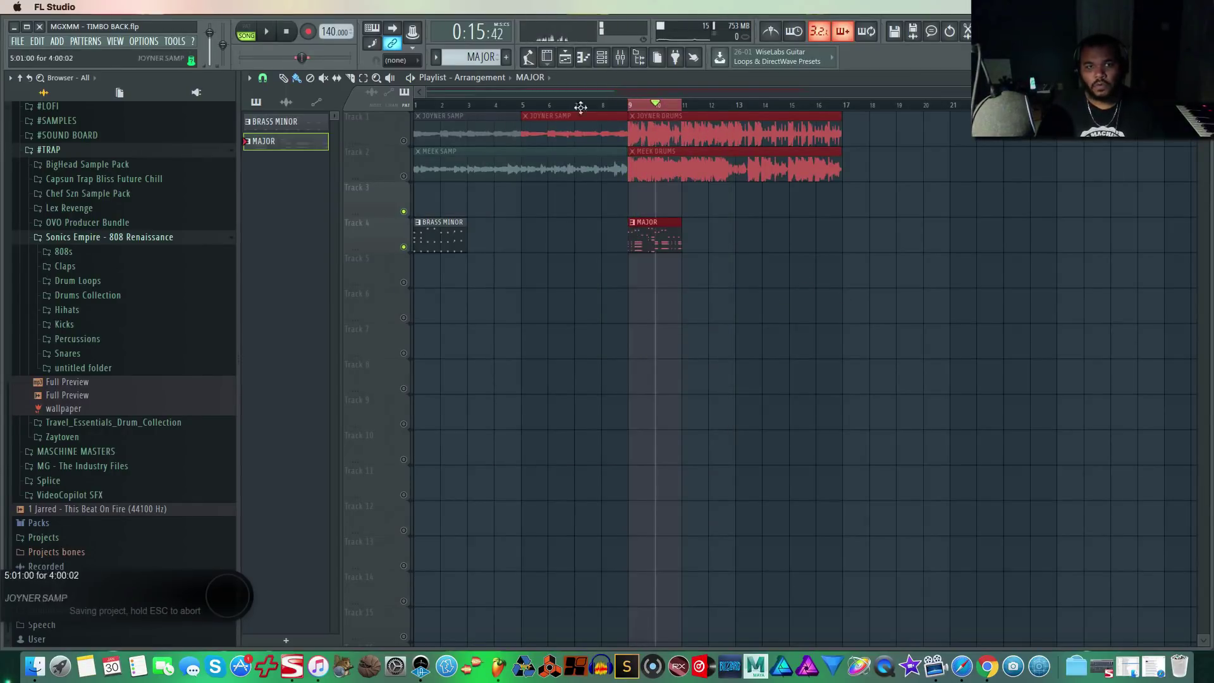
Select the first two bars around the BRASS MINOR clip and export the selection as the wave file DRUMLINE.wav.
{"action": "left_click_drag", "start_coordinate": [468, 108], "coordinate": [325, 101]}
{"action": "left_click", "coordinate": [17, 41]}
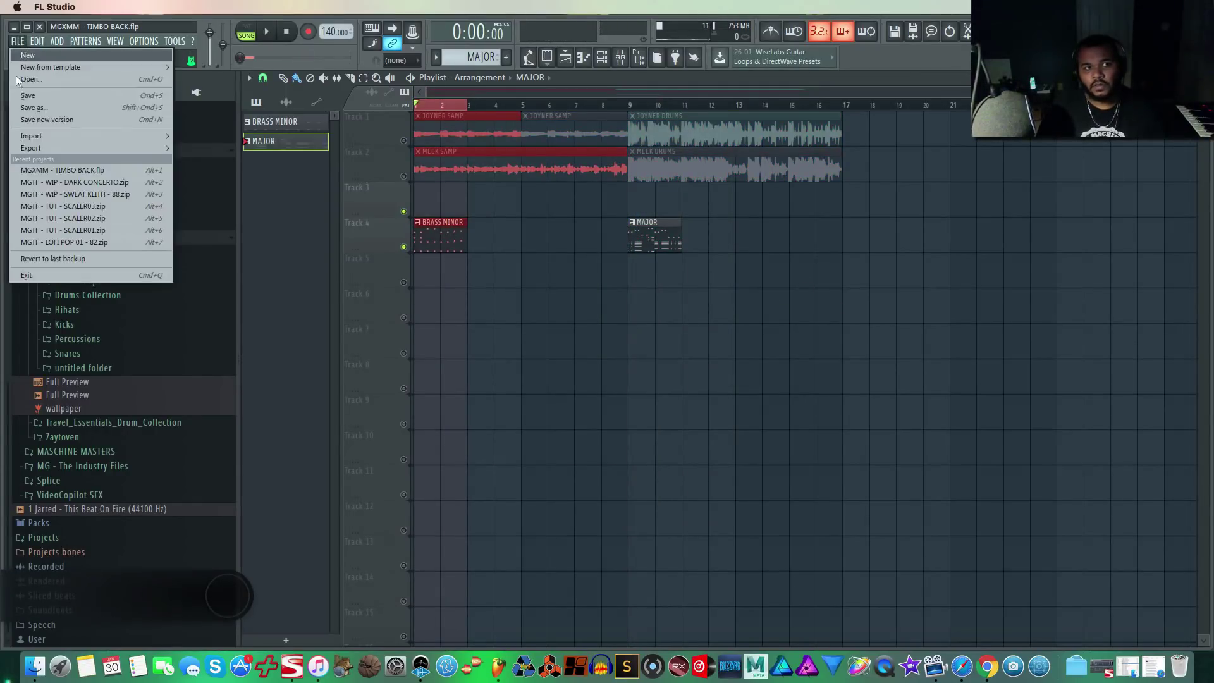
{"action": "left_click", "coordinate": [264, 155]}
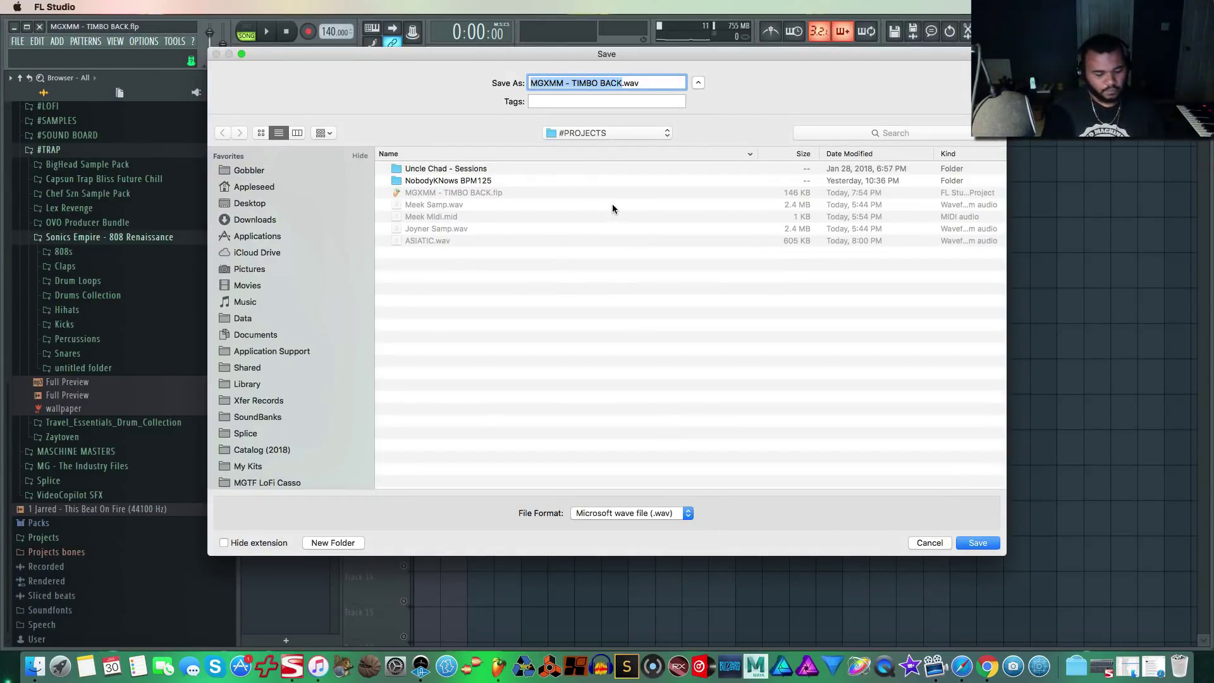
{"action": "type", "text": "DRUM"}
{"action": "type", "text": "LINE"}
{"action": "key", "text": "Return"}
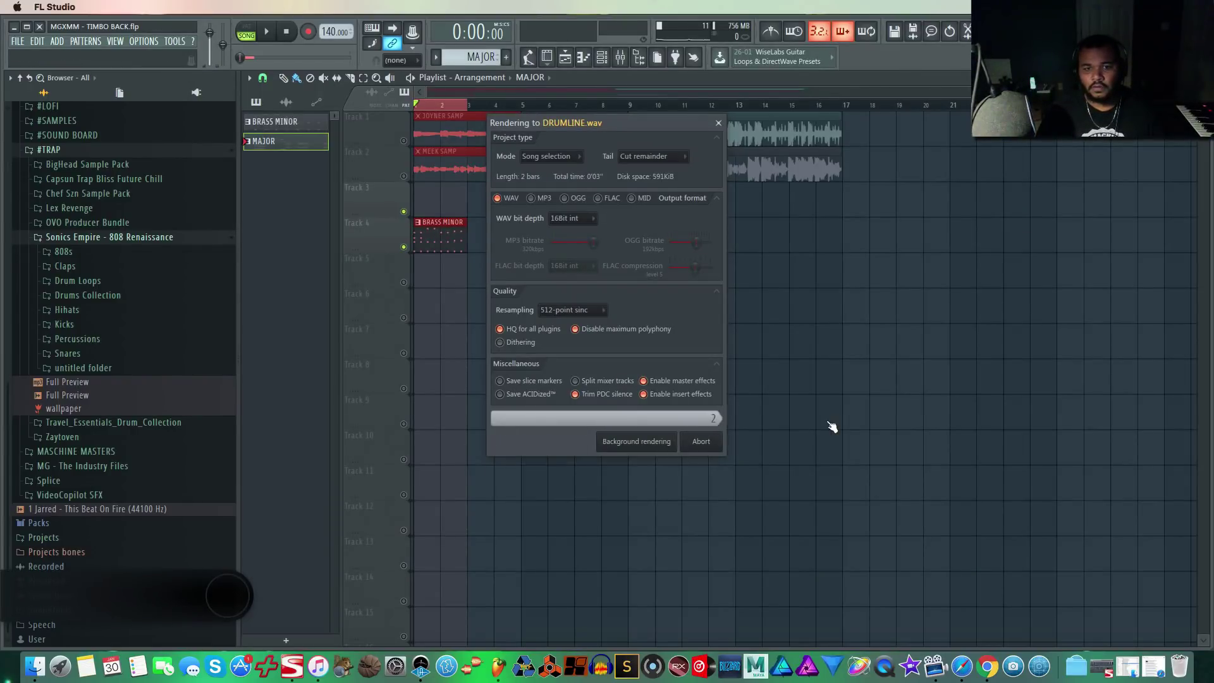
Clear the time selection and delete the remaining BRASS MINOR and MAJOR clips from Track 4.
{"action": "left_click", "coordinate": [452, 110]}
{"action": "right_click", "coordinate": [442, 240]}
{"action": "right_click", "coordinate": [632, 247]}
Show the Channel rack and create a new pattern named CHOPPEd.
{"action": "left_click", "coordinate": [604, 60]}
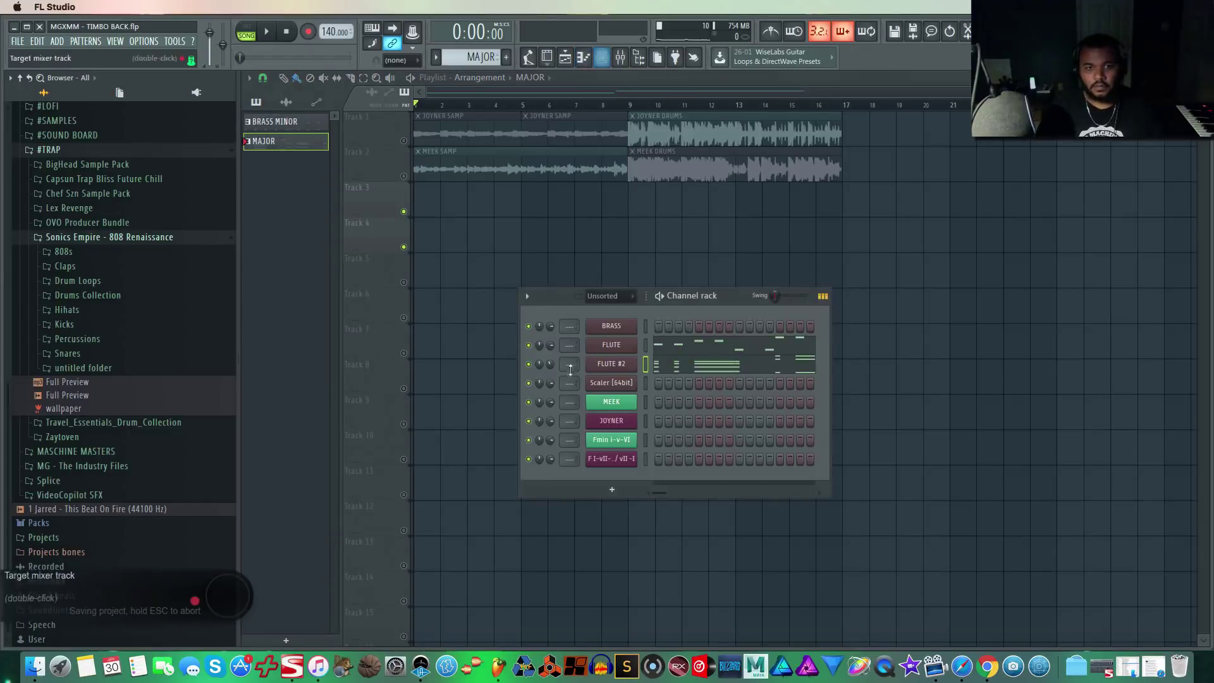
{"action": "left_click", "coordinate": [506, 57]}
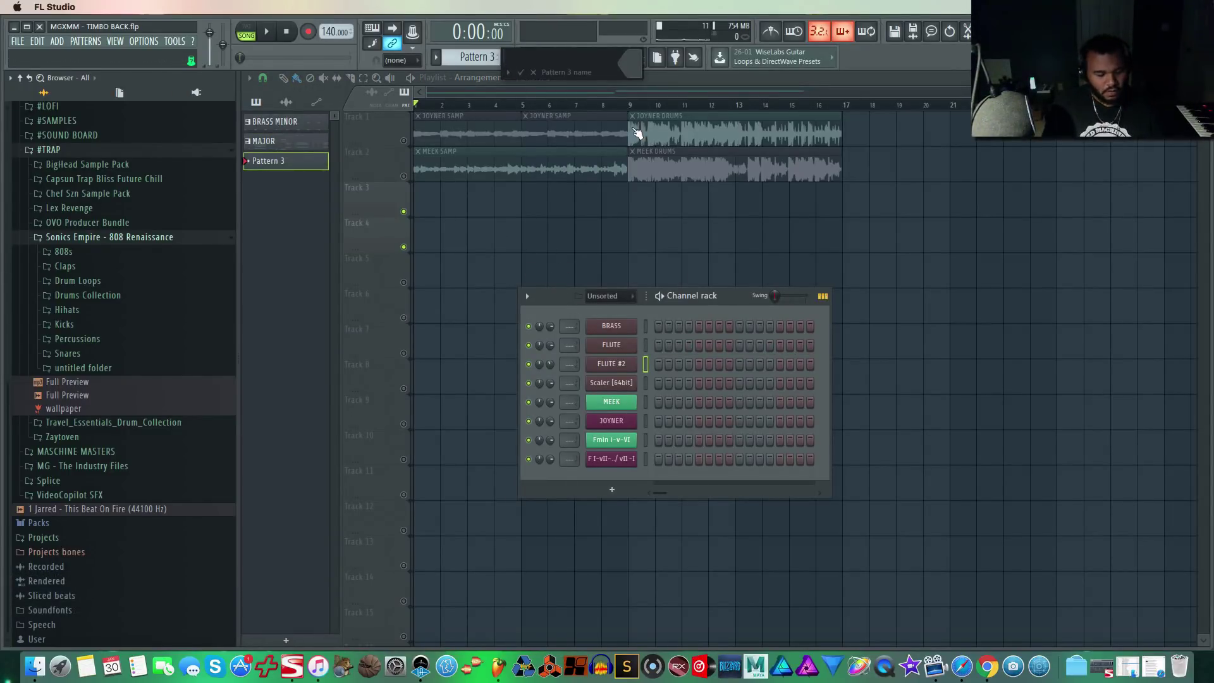
{"action": "type", "text": "CHOPPEd"}
{"action": "key", "text": "Return"}
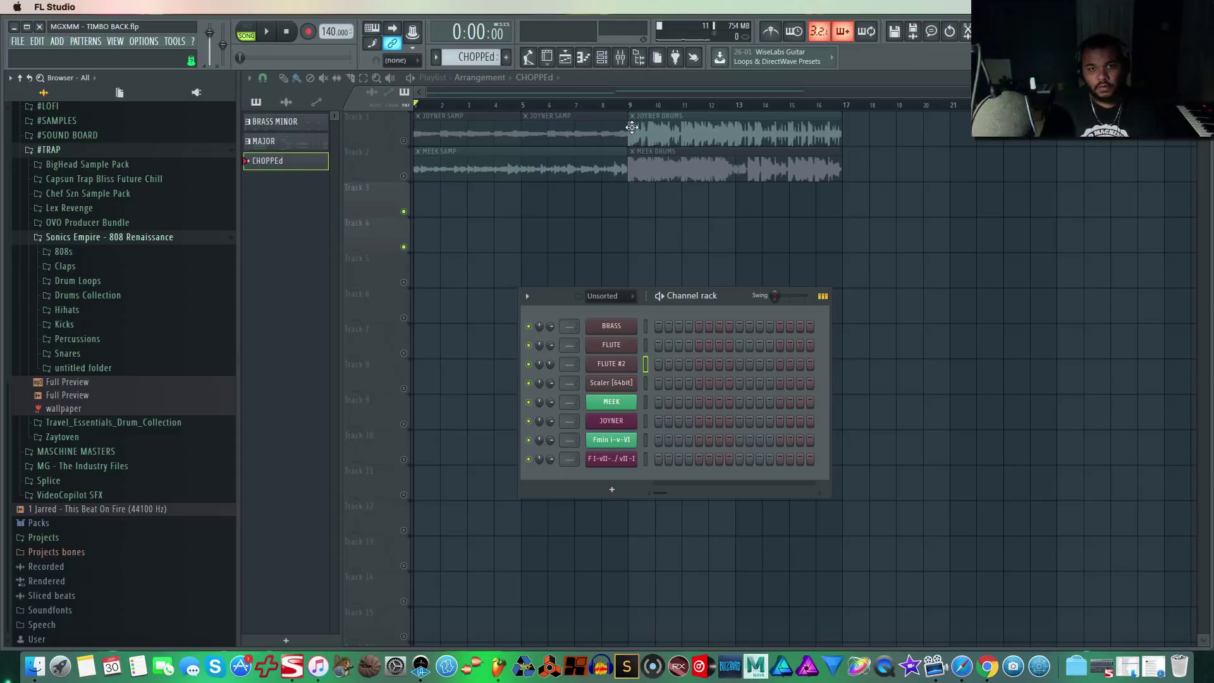
Insert a Serato Sample channel above BRASS and load ASIATIC.wav from the #PROJECTS folder into it.
{"action": "right_click", "coordinate": [611, 334]}
{"action": "mouse_move", "coordinate": [698, 397]}
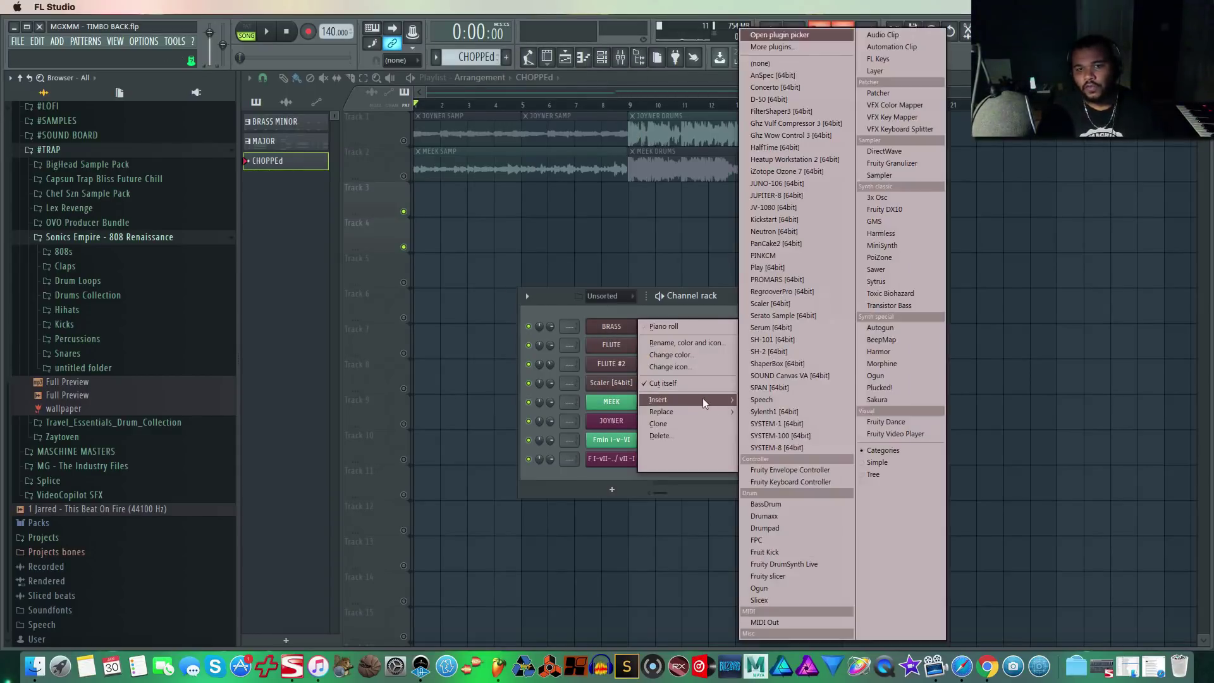
{"action": "left_click", "coordinate": [799, 317]}
{"action": "left_click_drag", "start_coordinate": [620, 185], "coordinate": [759, 170]}
{"action": "left_click", "coordinate": [610, 326]}
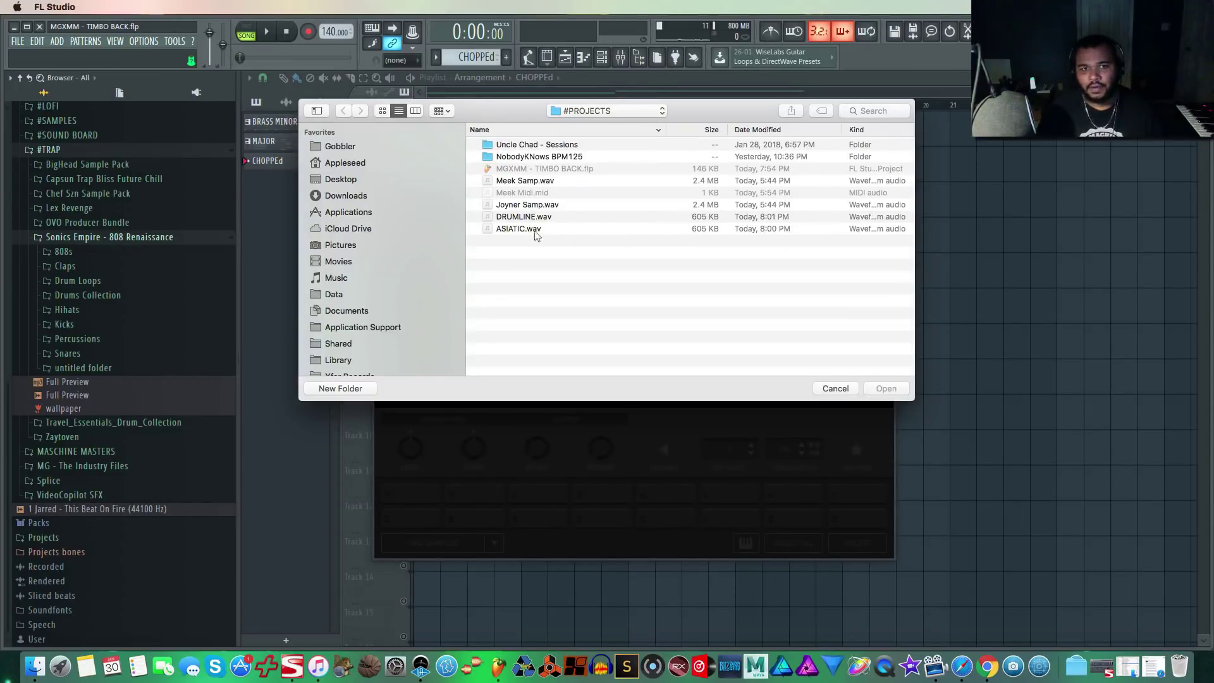
{"action": "left_click", "coordinate": [530, 231]}
{"action": "left_click", "coordinate": [889, 389]}
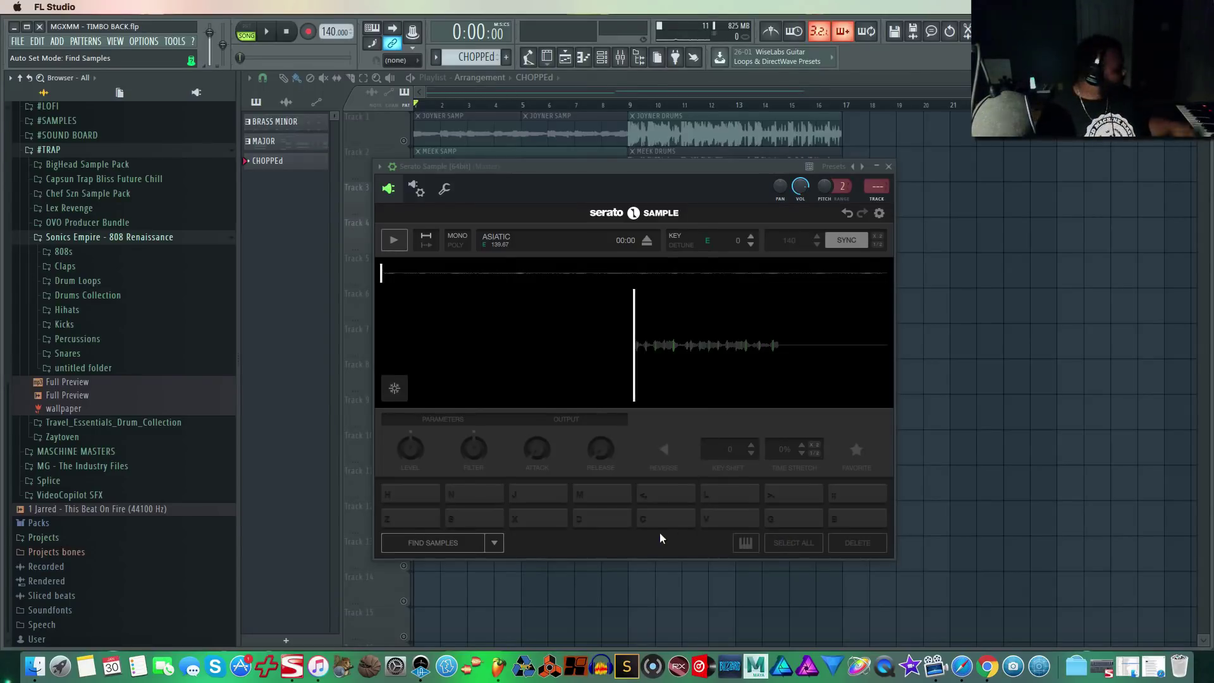
Set a cue at the start of ASIATIC on the first pad, shift the sample's key to -2, and audition it.
{"action": "key", "text": "z"}
{"action": "left_click", "coordinate": [751, 244]}
{"action": "left_click", "coordinate": [751, 244]}
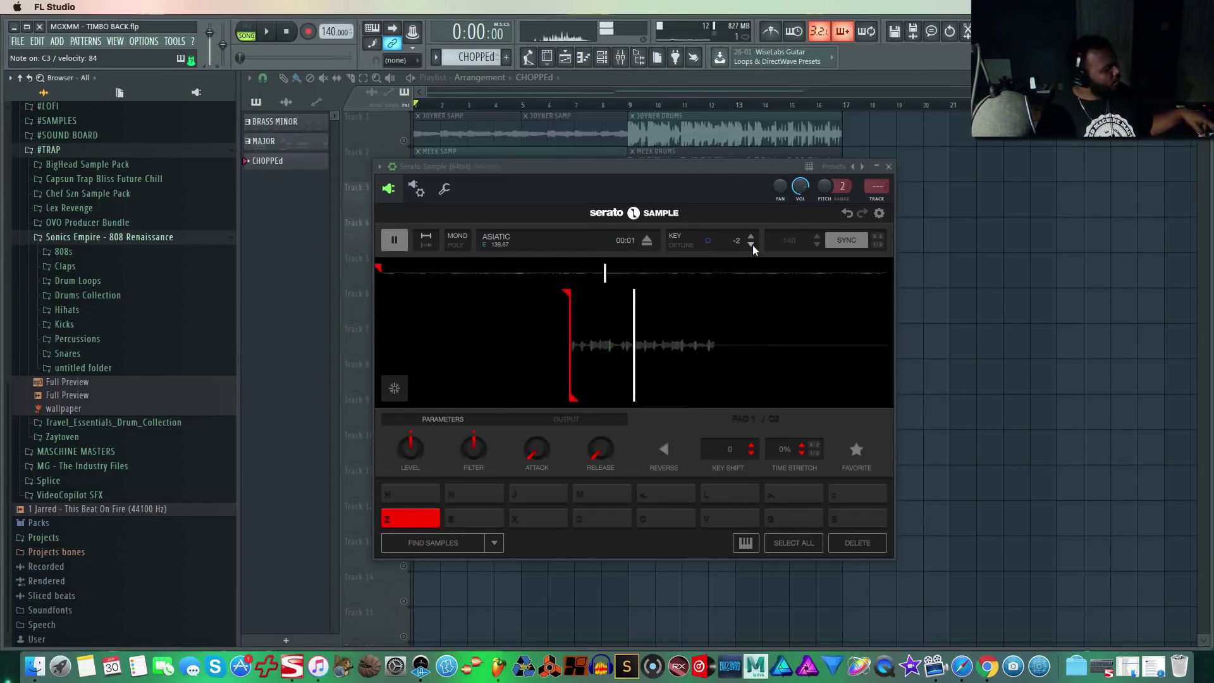
{"action": "key", "text": "z"}
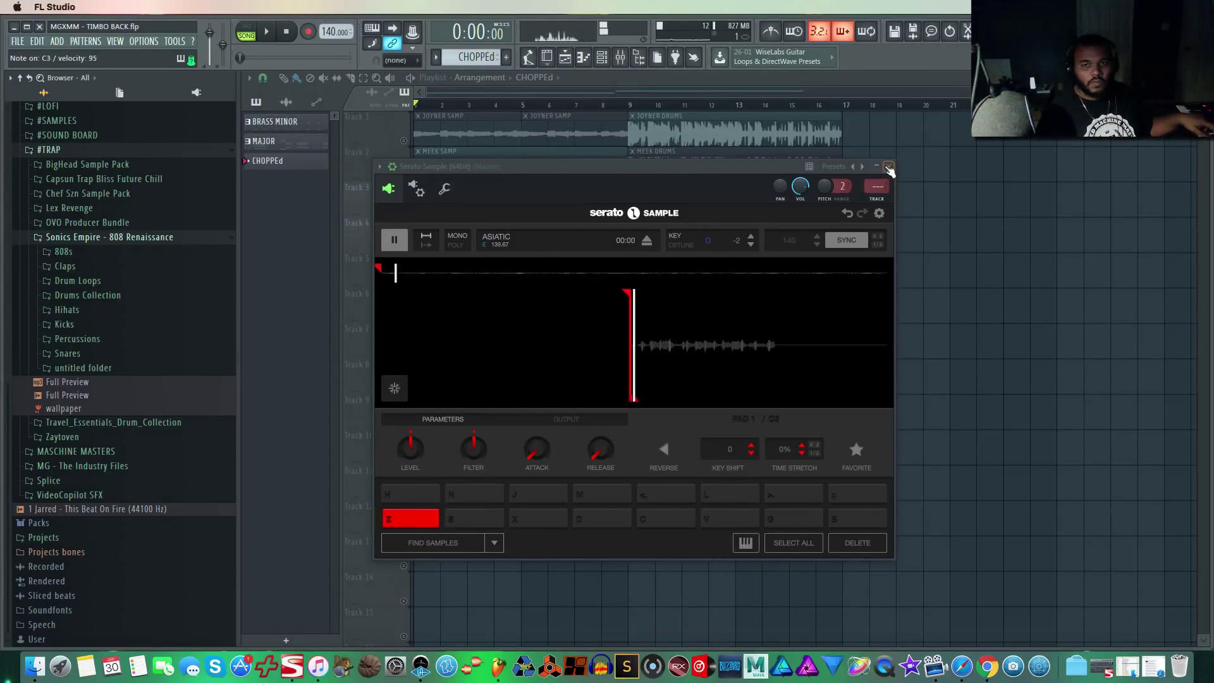
{"action": "left_click", "coordinate": [888, 167]}
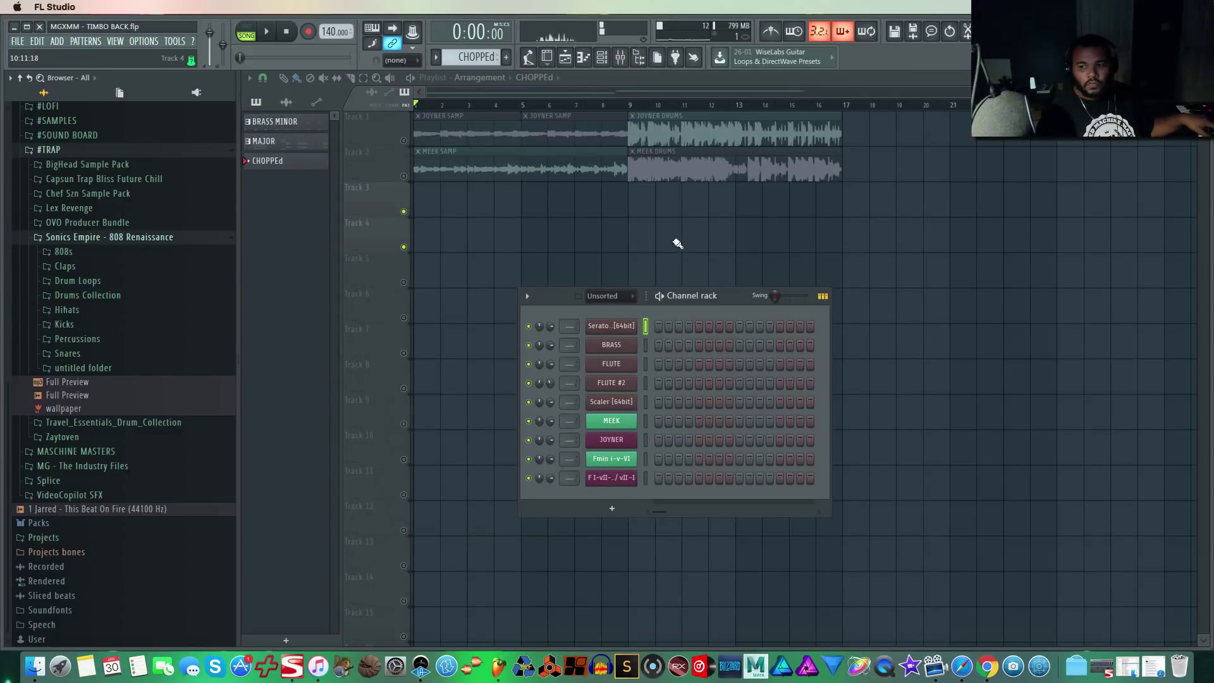
Draw a C3 note one bar long at bar 1 in the Serato Sample channel's piano roll.
{"action": "right_click", "coordinate": [630, 326]}
{"action": "left_click", "coordinate": [684, 326]}
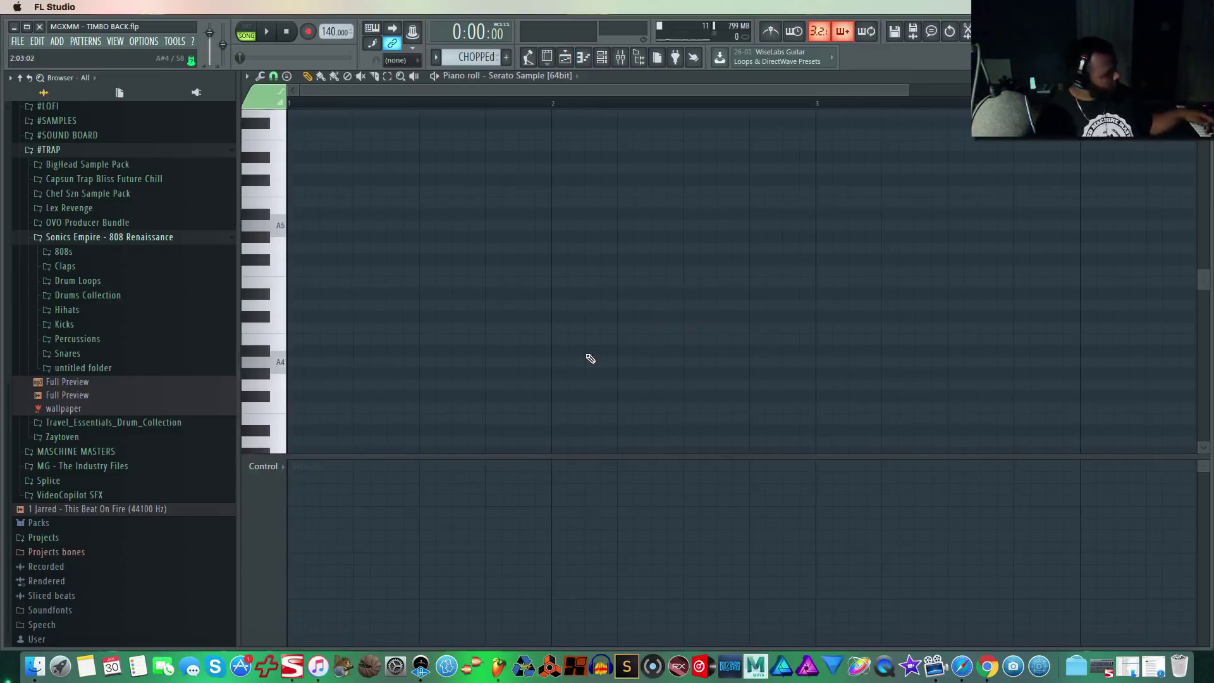
{"action": "scroll", "coordinate": [379, 253], "scroll_direction": "down", "scroll_amount": 6}
{"action": "left_click", "coordinate": [299, 177]}
{"action": "left_click_drag", "start_coordinate": [298, 181], "coordinate": [544, 190]}
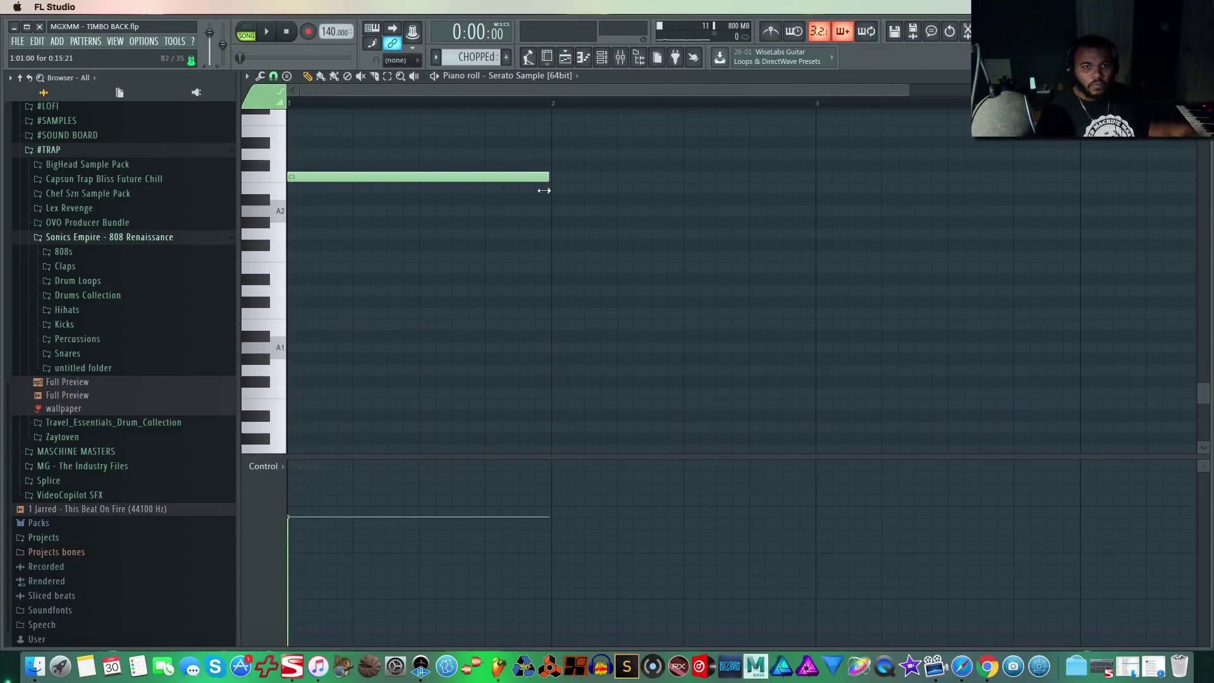
Audition the CHOPPEd pattern in pattern mode and extend its C3 note to two bars.
{"action": "left_click", "coordinate": [246, 29]}
{"action": "key", "text": "space"}
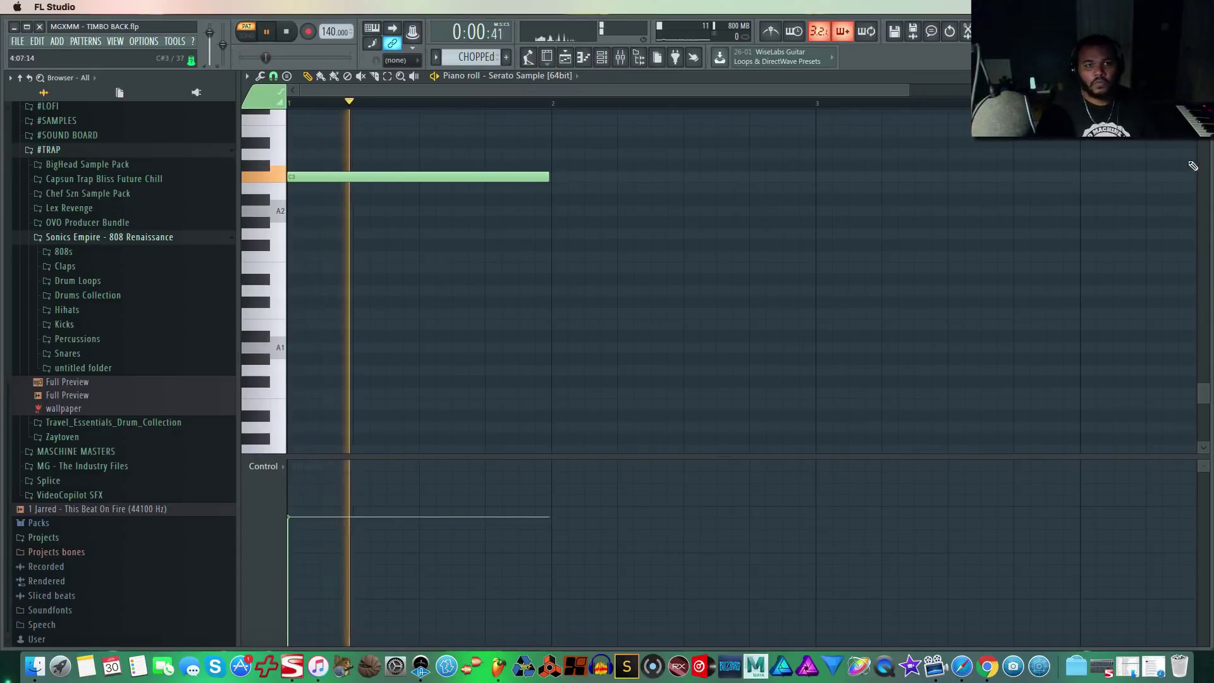
{"action": "left_click_drag", "start_coordinate": [547, 175], "coordinate": [813, 175]}
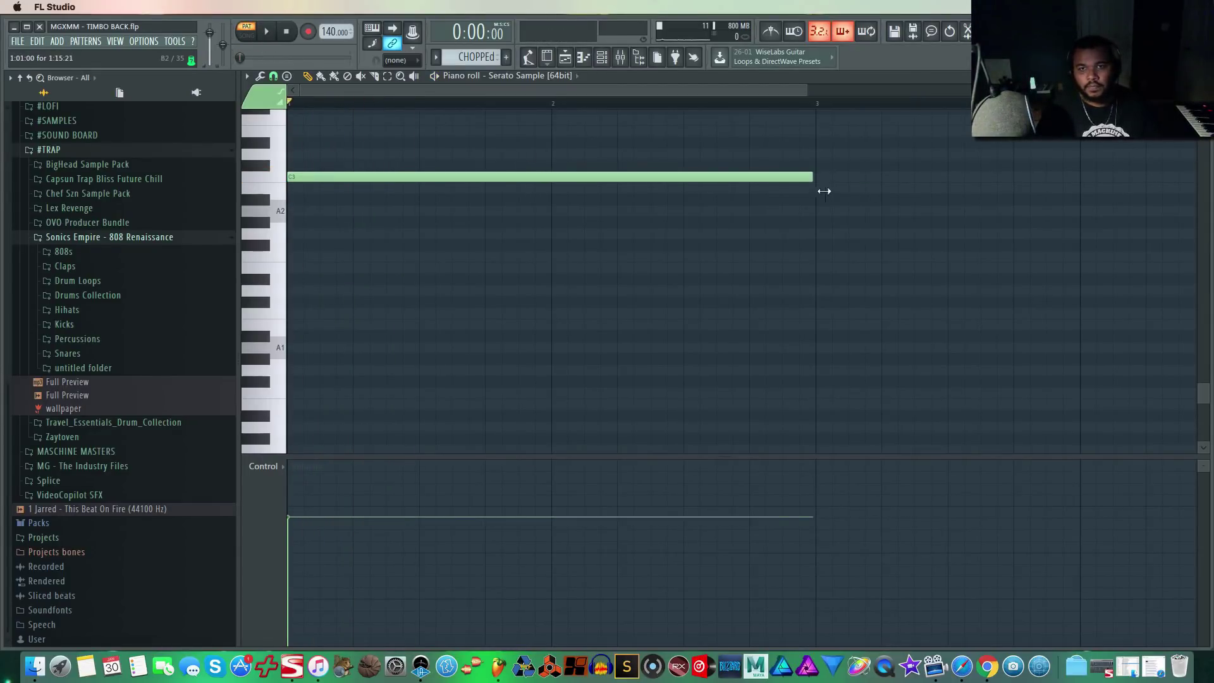
Rename the CHOPPEd pattern to FLUTES D and place it on Track 3 at bar 1.
{"action": "key", "text": "F7"}
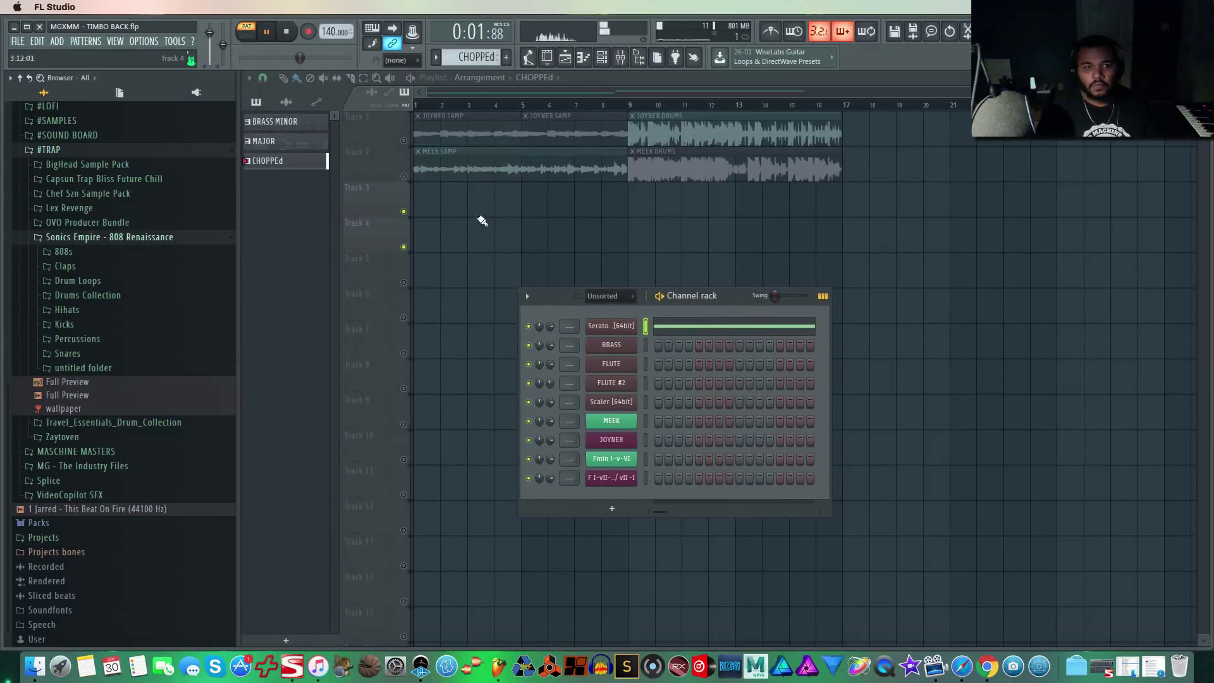
{"action": "right_click", "coordinate": [288, 166]}
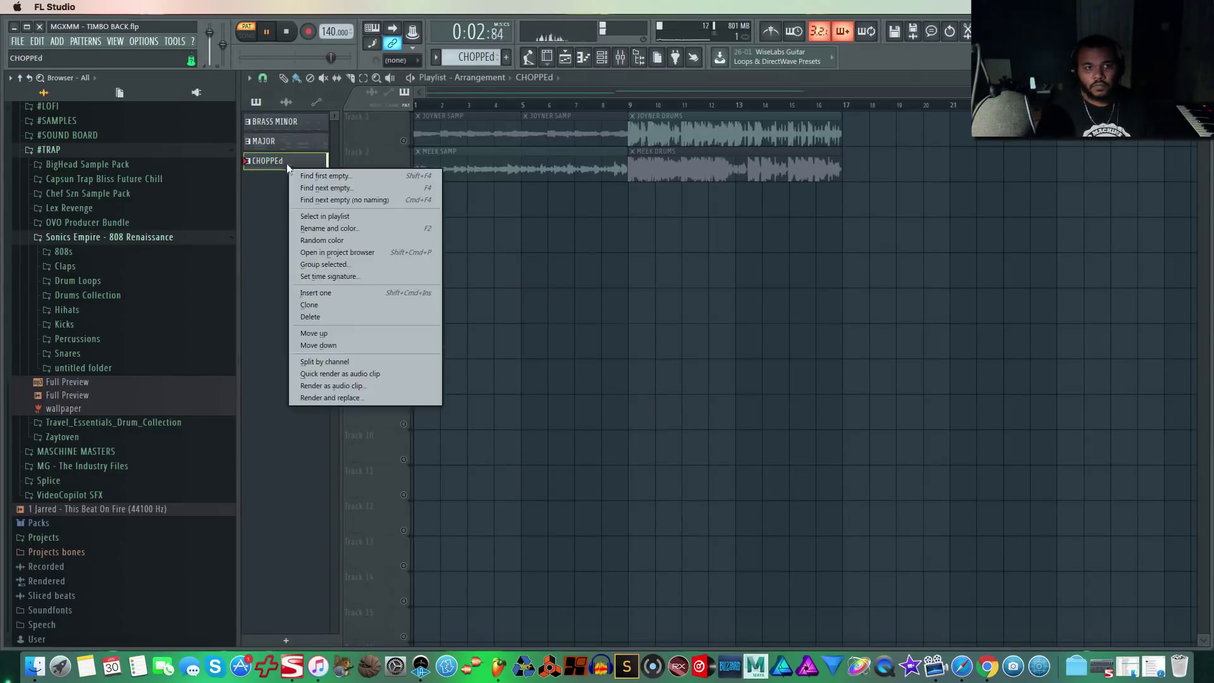
{"action": "left_click", "coordinate": [366, 229]}
{"action": "type", "text": "FLUTES D"}
{"action": "key", "text": "Return"}
{"action": "left_click_drag", "start_coordinate": [471, 190], "coordinate": [411, 202]}
Create a new pattern named BRASS D.
{"action": "left_click", "coordinate": [506, 58]}
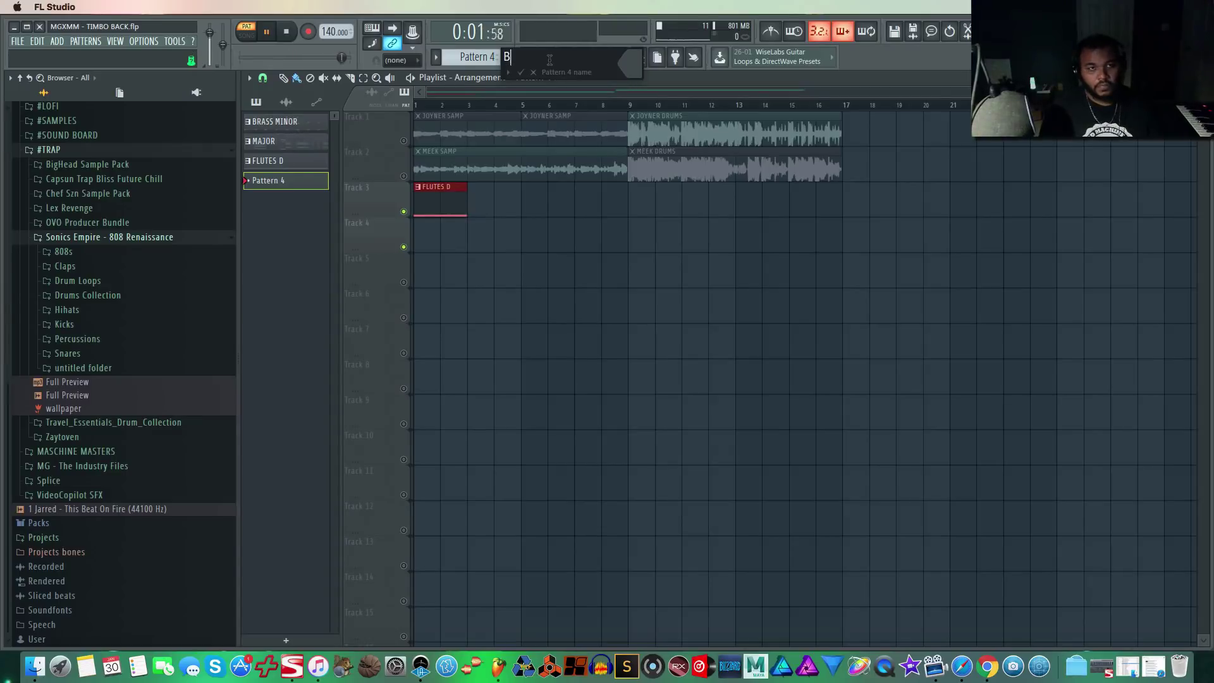
{"action": "type", "text": "BRASS D"}
{"action": "key", "text": "Return"}
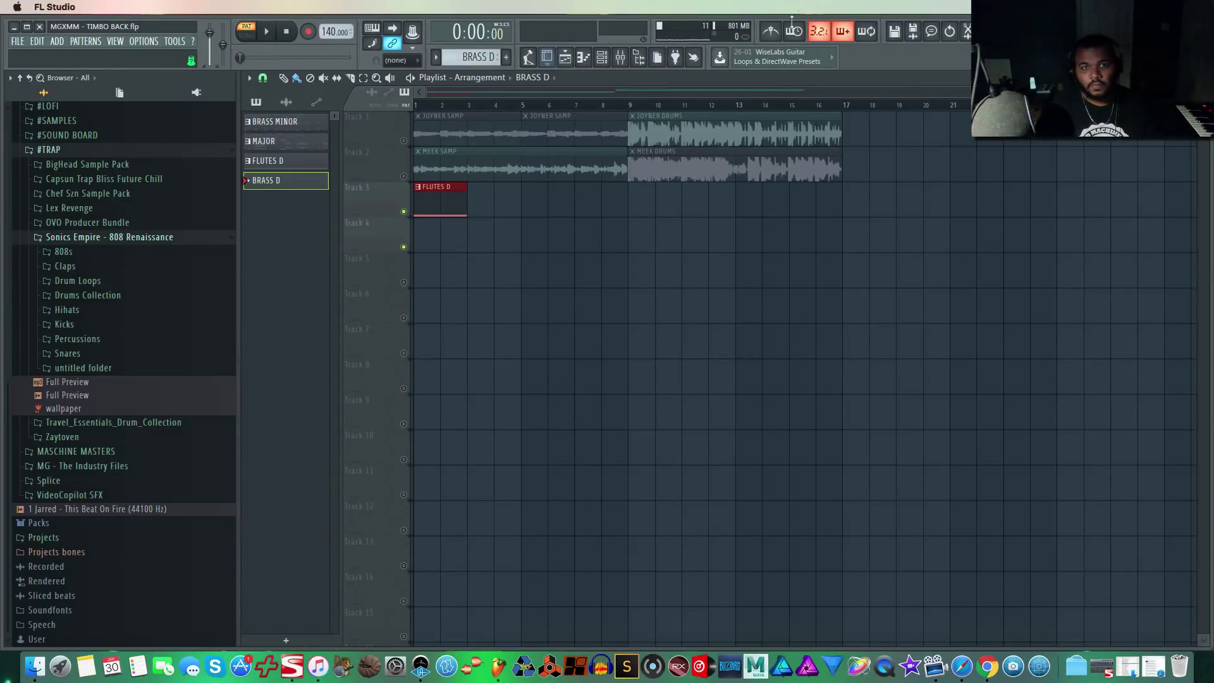
Clone the Serato Sample channel and load DRUMLINE.wav into the clone.
{"action": "left_click", "coordinate": [602, 57]}
{"action": "right_click", "coordinate": [645, 325]}
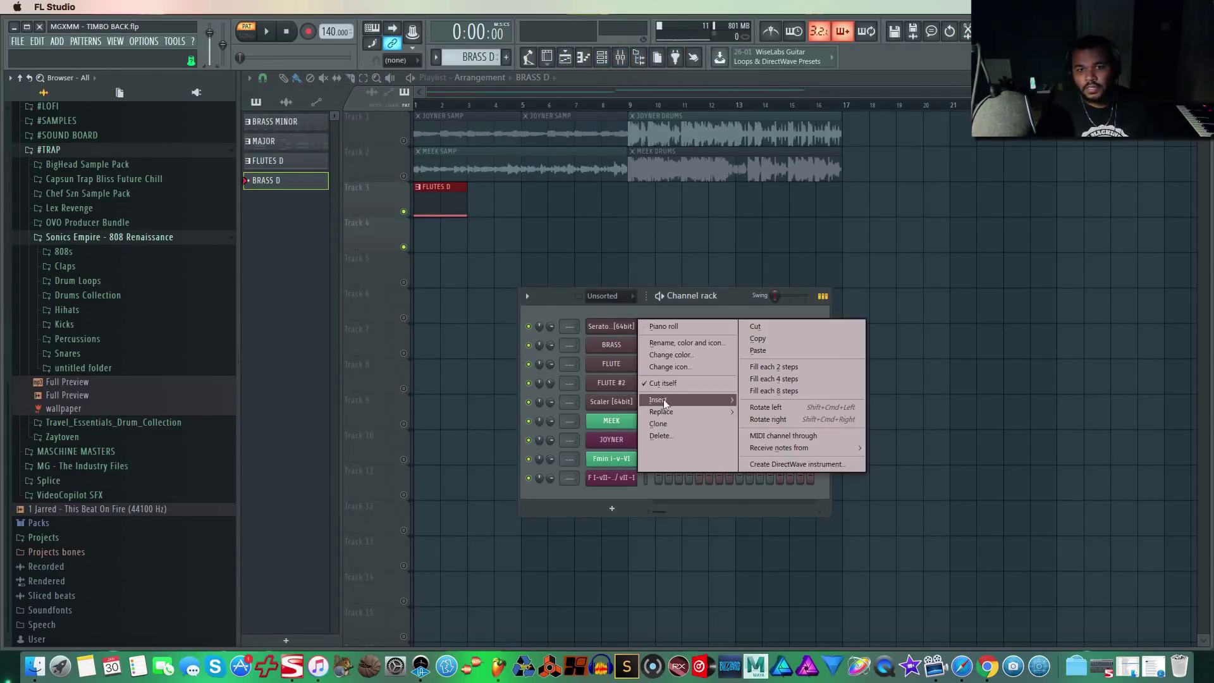
{"action": "left_click", "coordinate": [667, 424]}
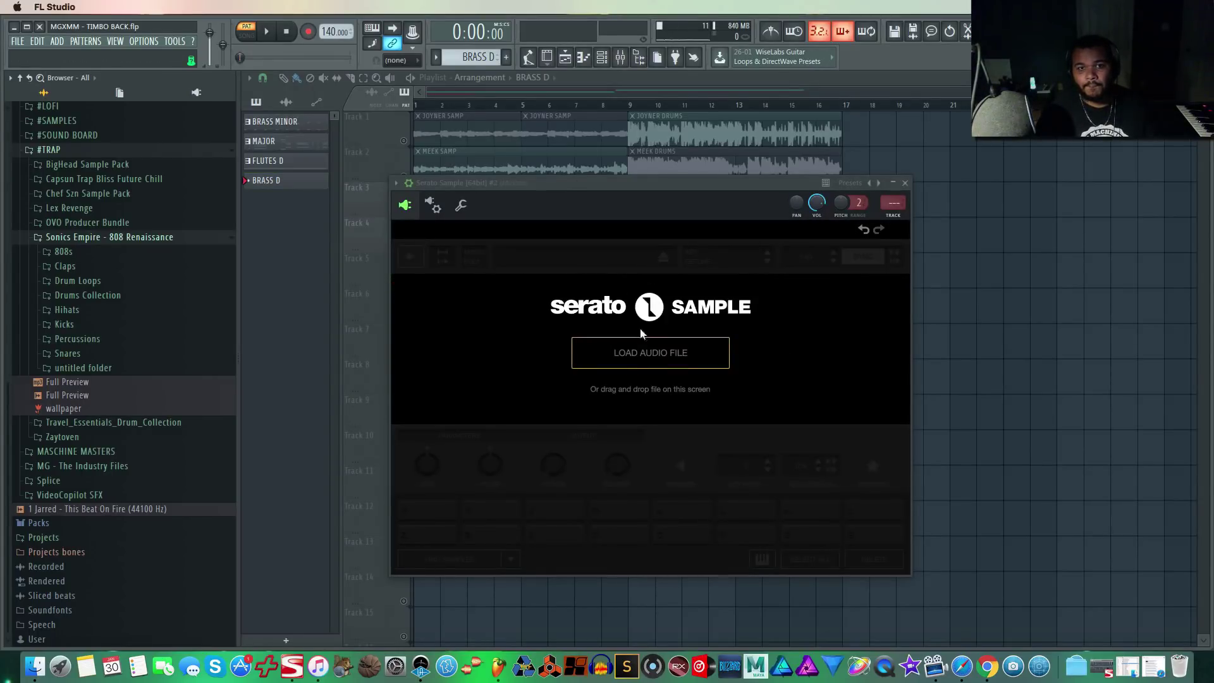
{"action": "left_click", "coordinate": [651, 352]}
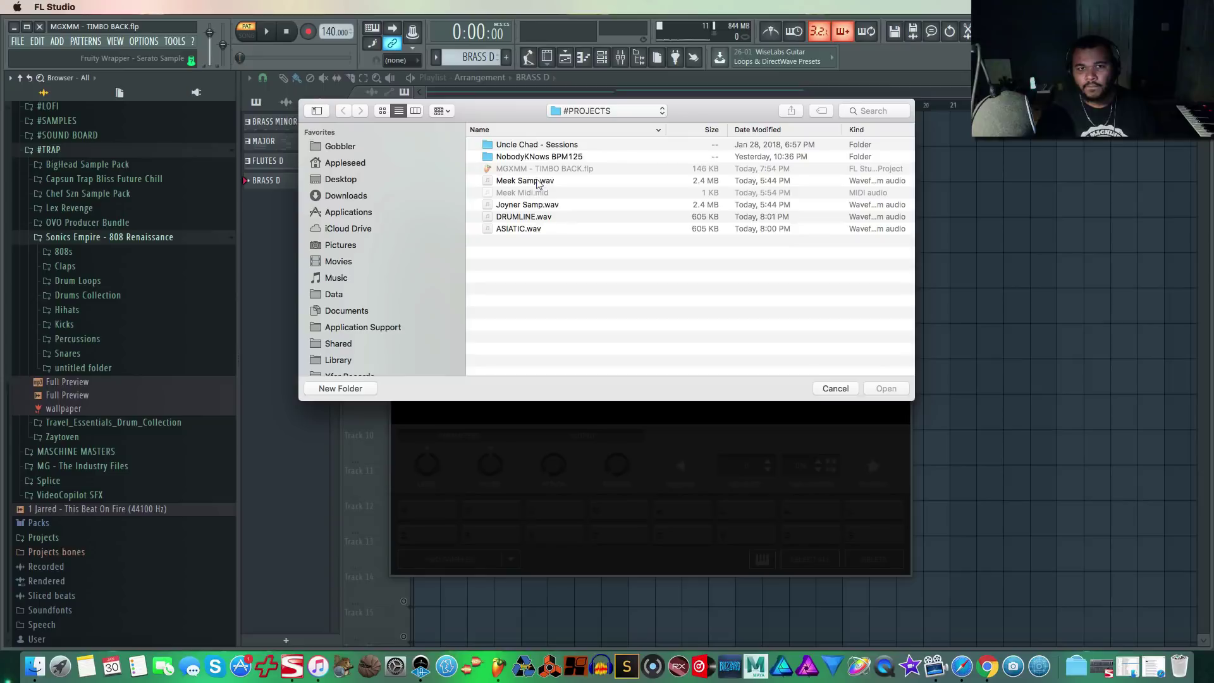
{"action": "left_click", "coordinate": [531, 228]}
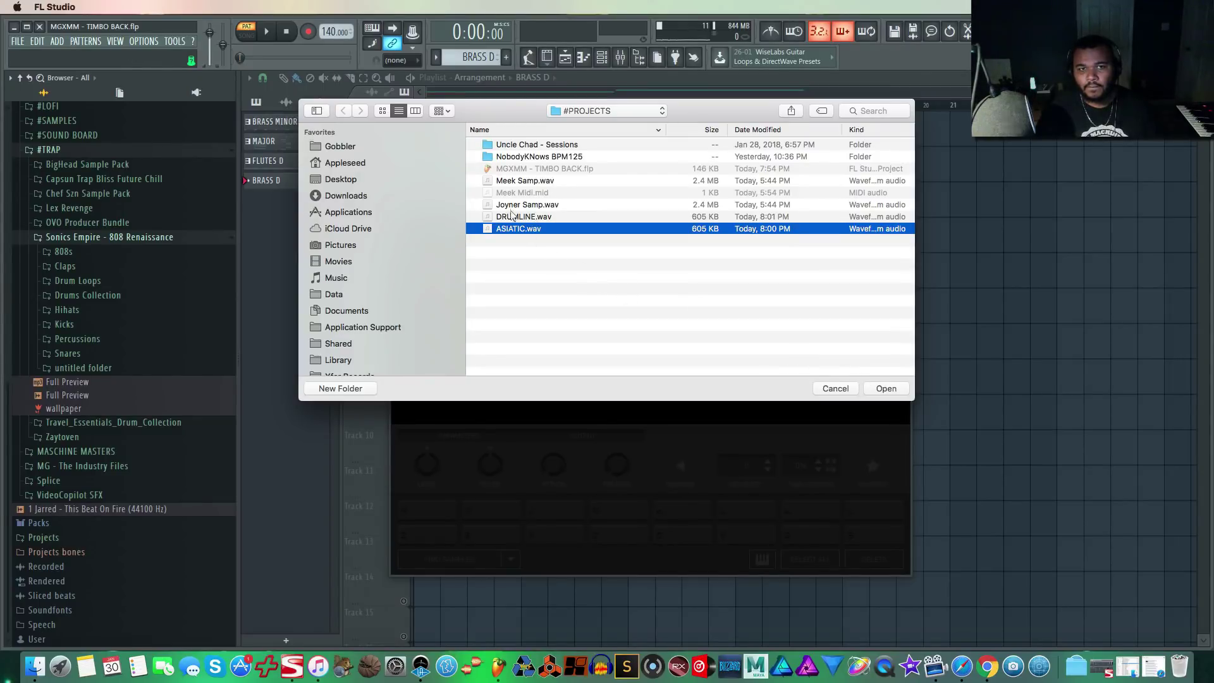
{"action": "left_click", "coordinate": [524, 217]}
{"action": "left_click", "coordinate": [886, 388]}
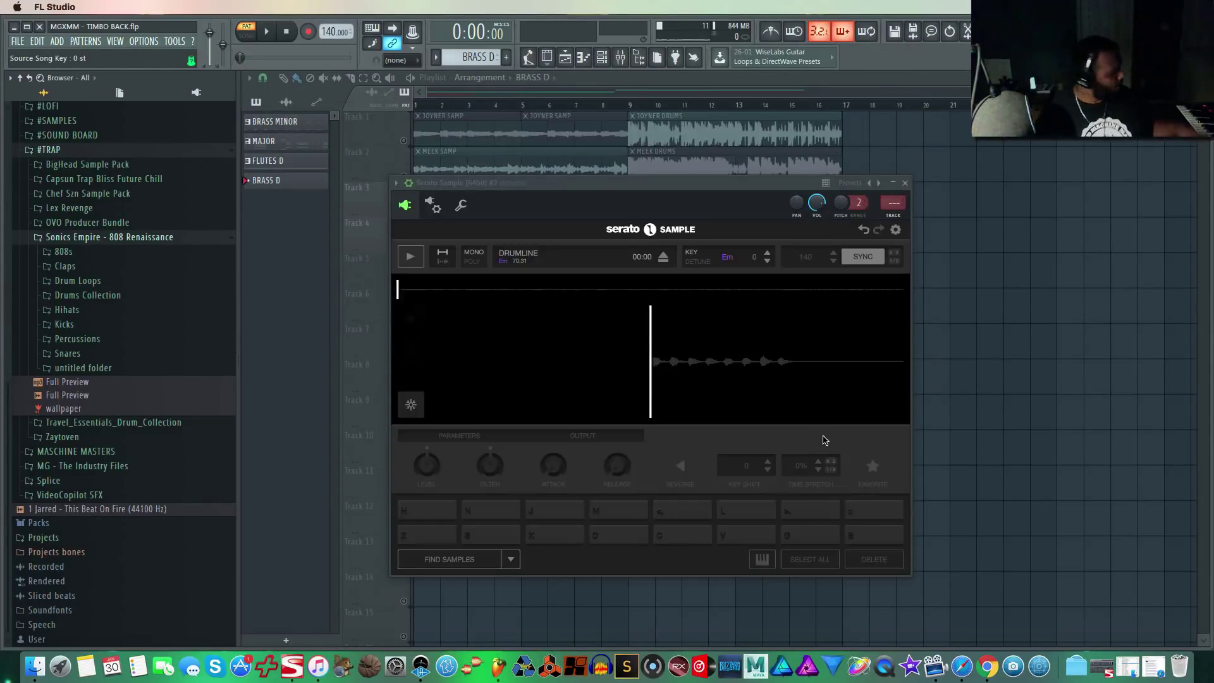
Assign pad 1 to the start of the DRUMLINE sample and set its key shift to -2 (Dm) and tempo to 70.
{"action": "key", "text": "z"}
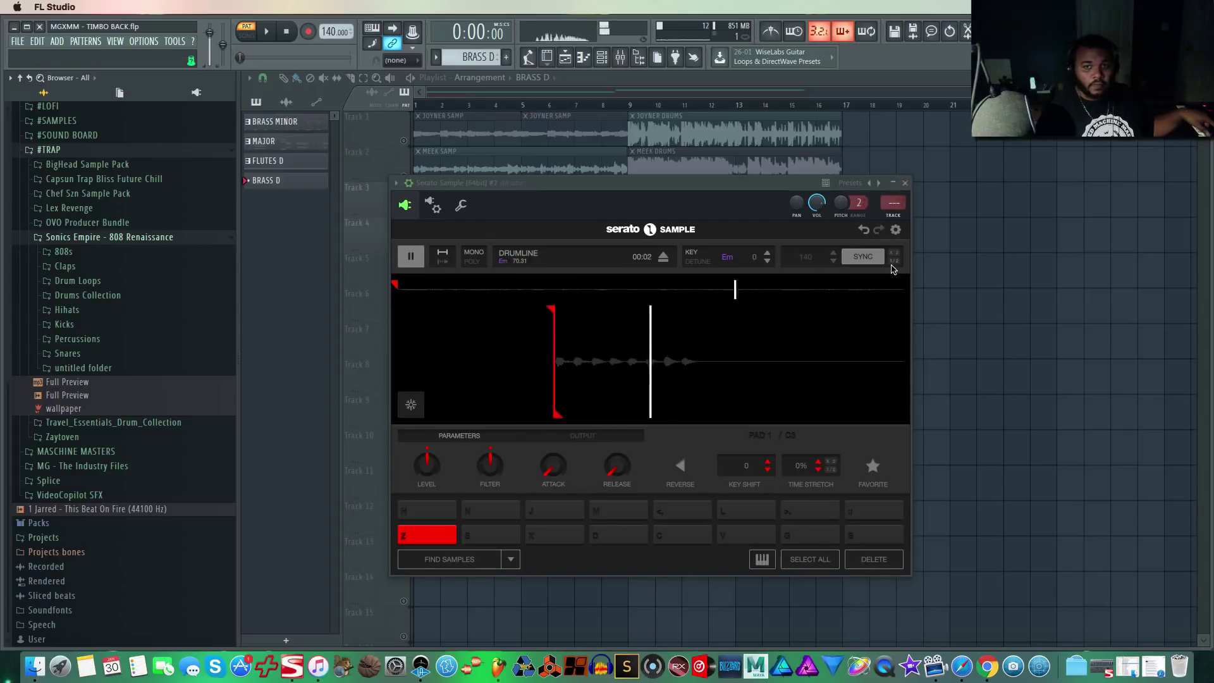
{"action": "key", "text": "z"}
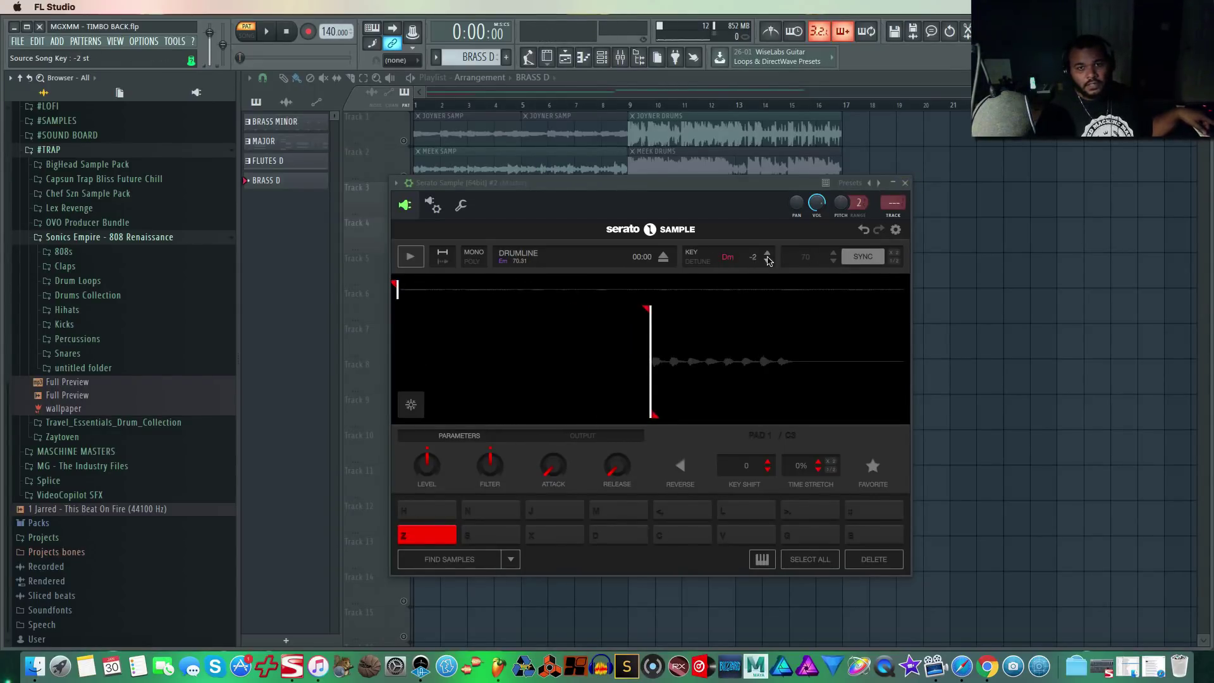
{"action": "key", "text": "z"}
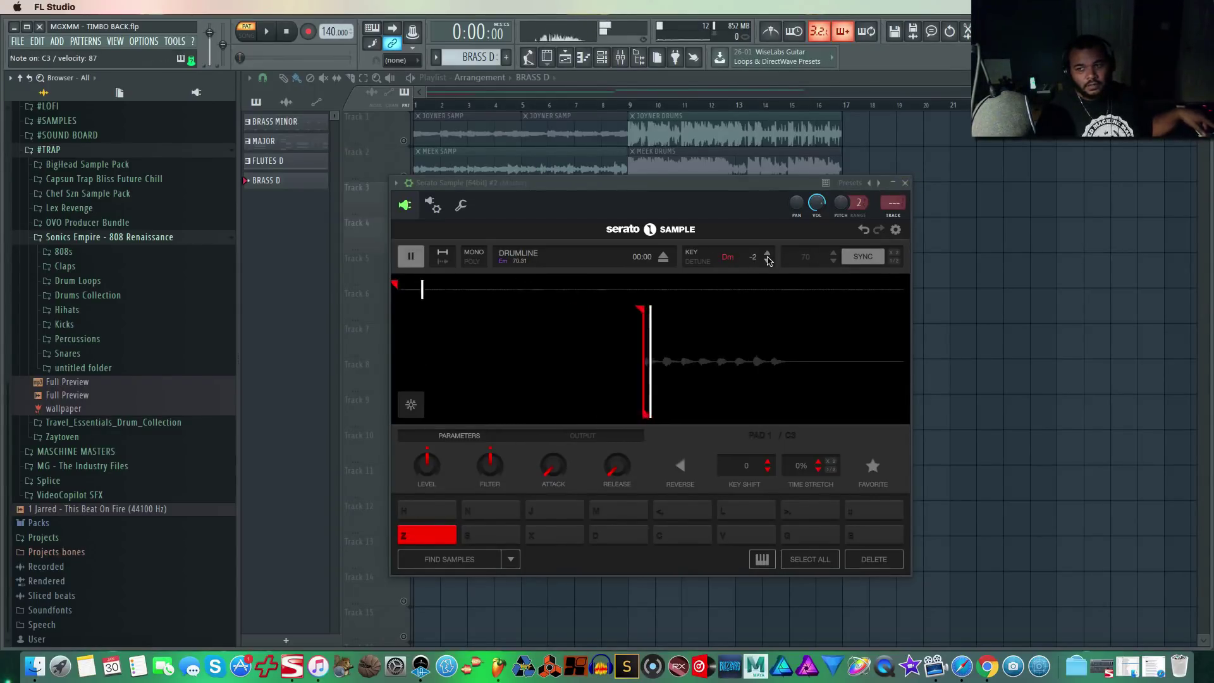
{"action": "left_click", "coordinate": [905, 184]}
Add a two-bar C3 note at bar 1 in the piano roll of Serato Sample #2.
{"action": "right_click", "coordinate": [625, 345]}
{"action": "left_click", "coordinate": [652, 348]}
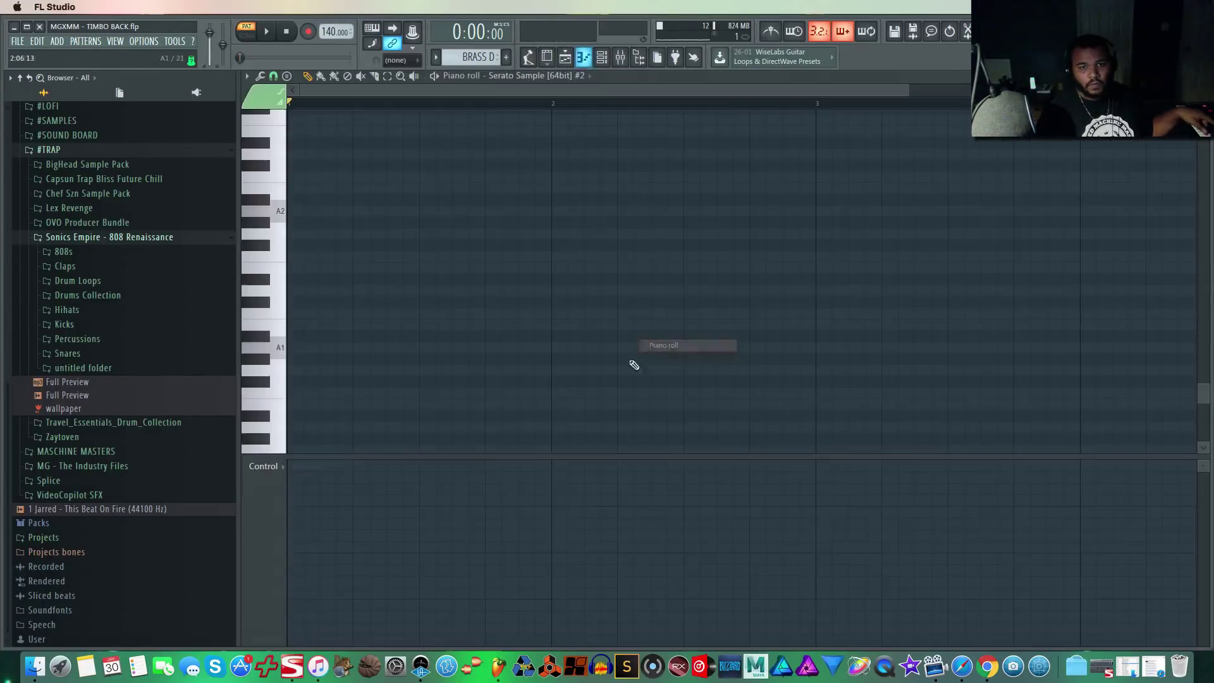
{"action": "left_click", "coordinate": [312, 178]}
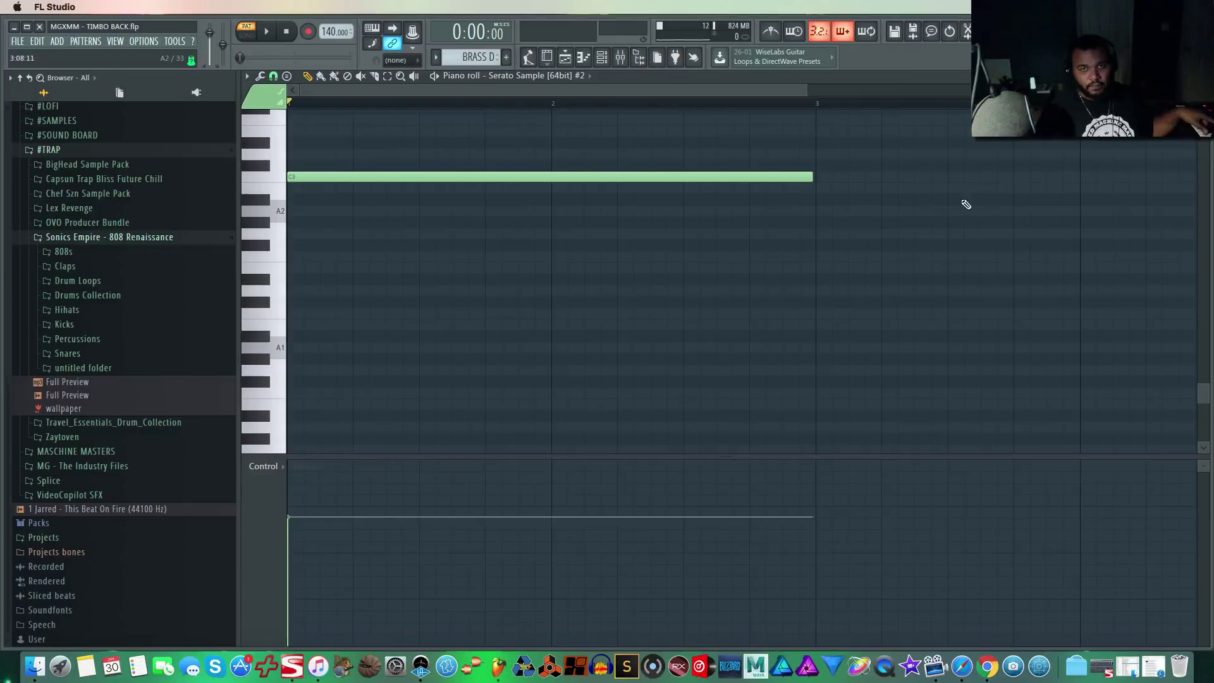
{"action": "left_click", "coordinate": [1203, 76]}
Place BRASS D on Track 4 at bar 1, move the FLUTES D clip to bar 3, and play the arrangement.
{"action": "left_click", "coordinate": [299, 184]}
{"action": "left_click_drag", "start_coordinate": [298, 183], "coordinate": [366, 252]}
{"action": "left_click_drag", "start_coordinate": [449, 196], "coordinate": [481, 202]}
{"action": "key", "text": "space"}
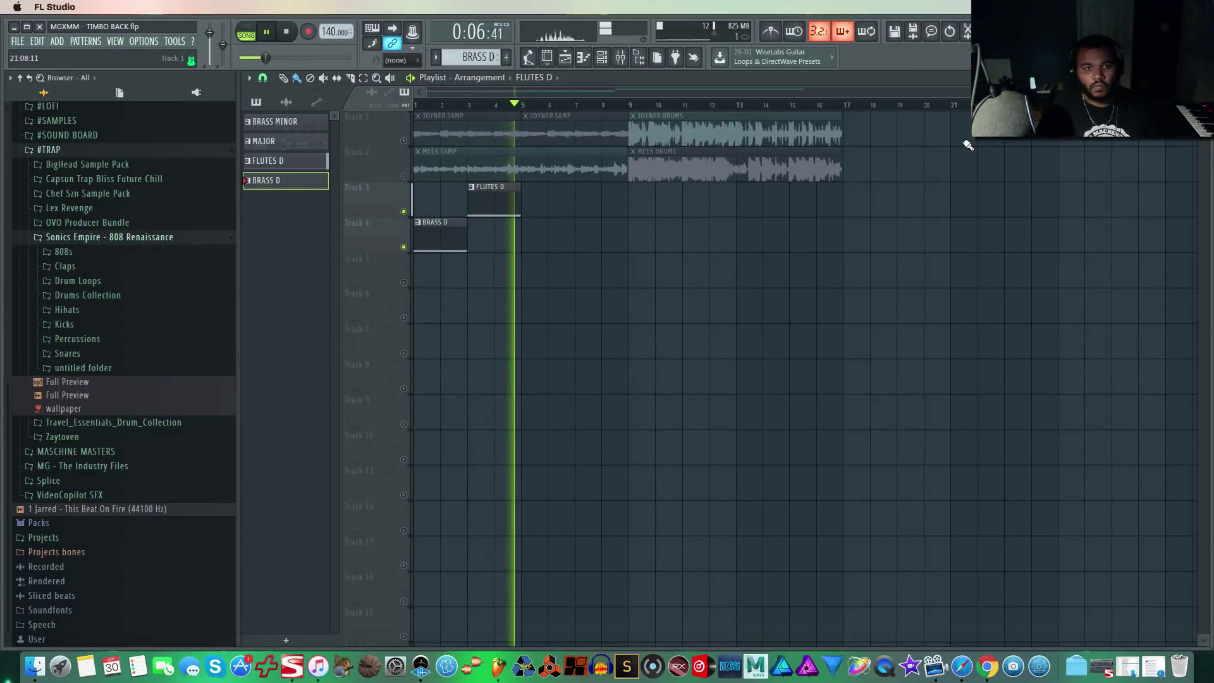
{"action": "key", "text": "space"}
Check the DRUMLINE and ASIATIC sampler settings and play the FLUTES D pattern on its own.
{"action": "left_click", "coordinate": [603, 58]}
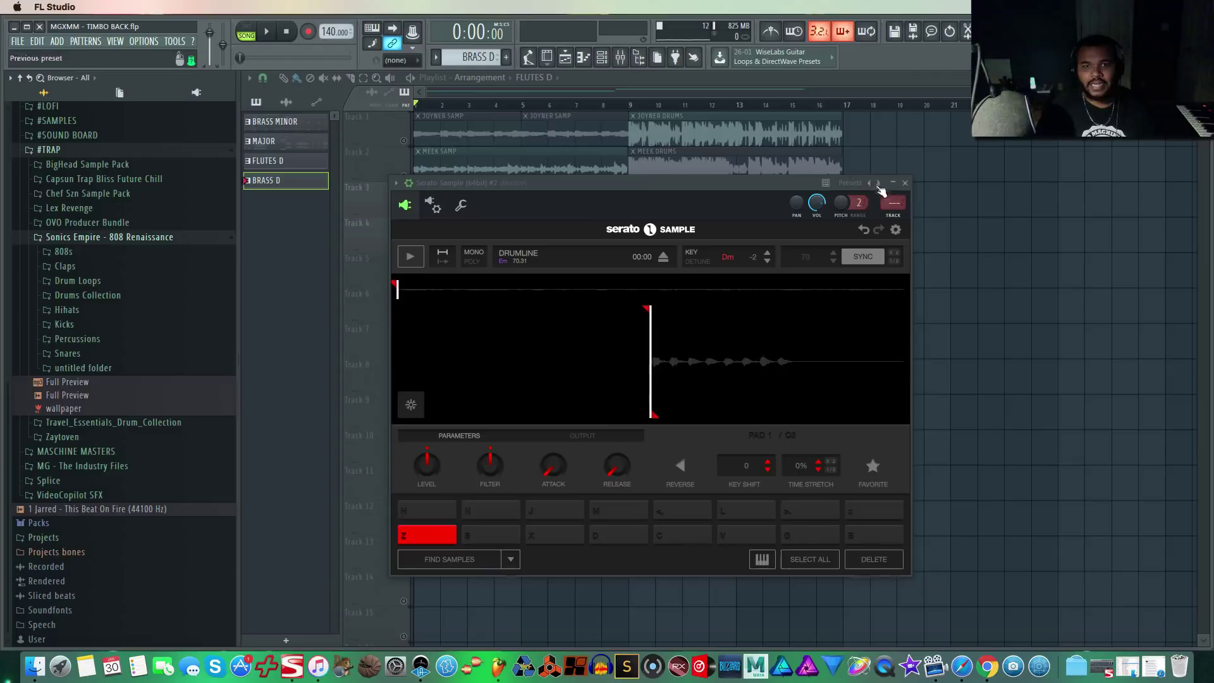
{"action": "left_click", "coordinate": [904, 183]}
{"action": "double_click", "coordinate": [495, 204]}
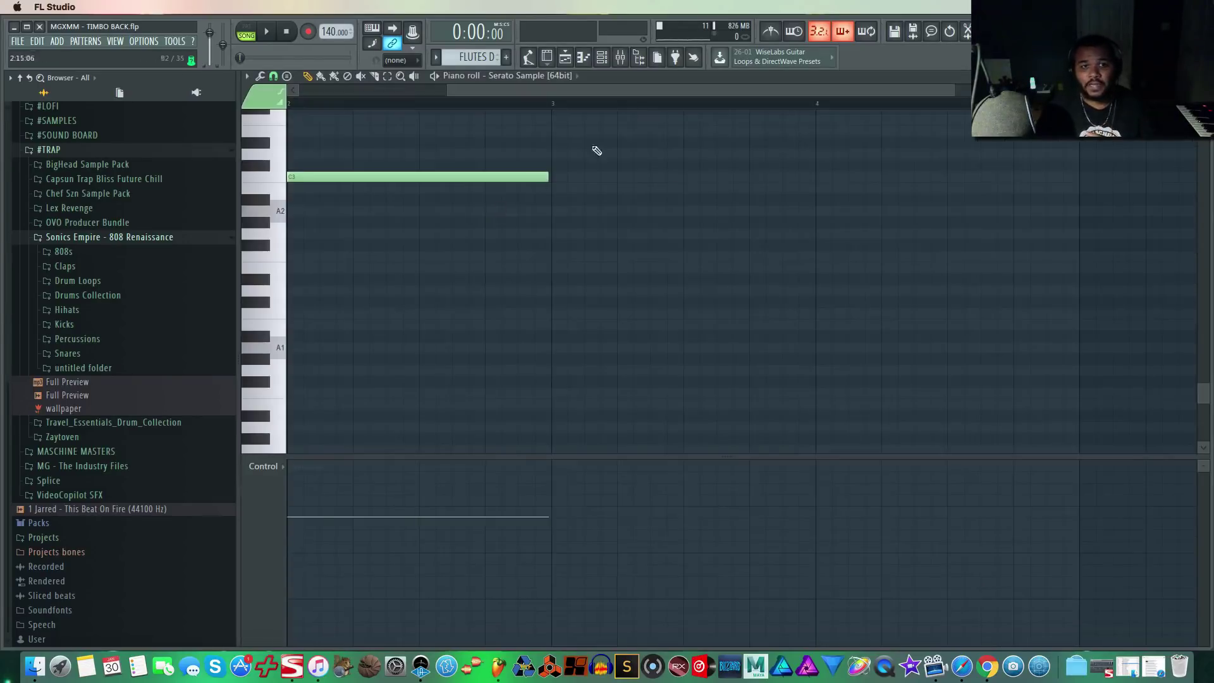
{"action": "key", "text": "F7"}
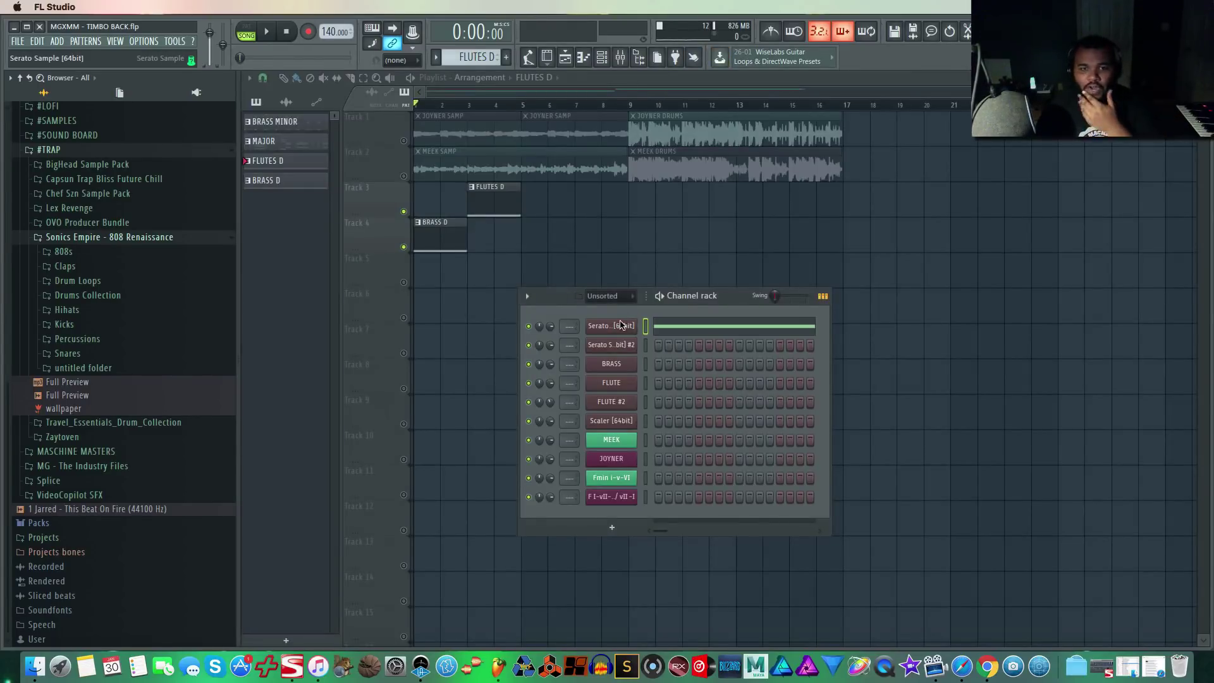
{"action": "key", "text": "space"}
{"action": "left_click", "coordinate": [250, 33]}
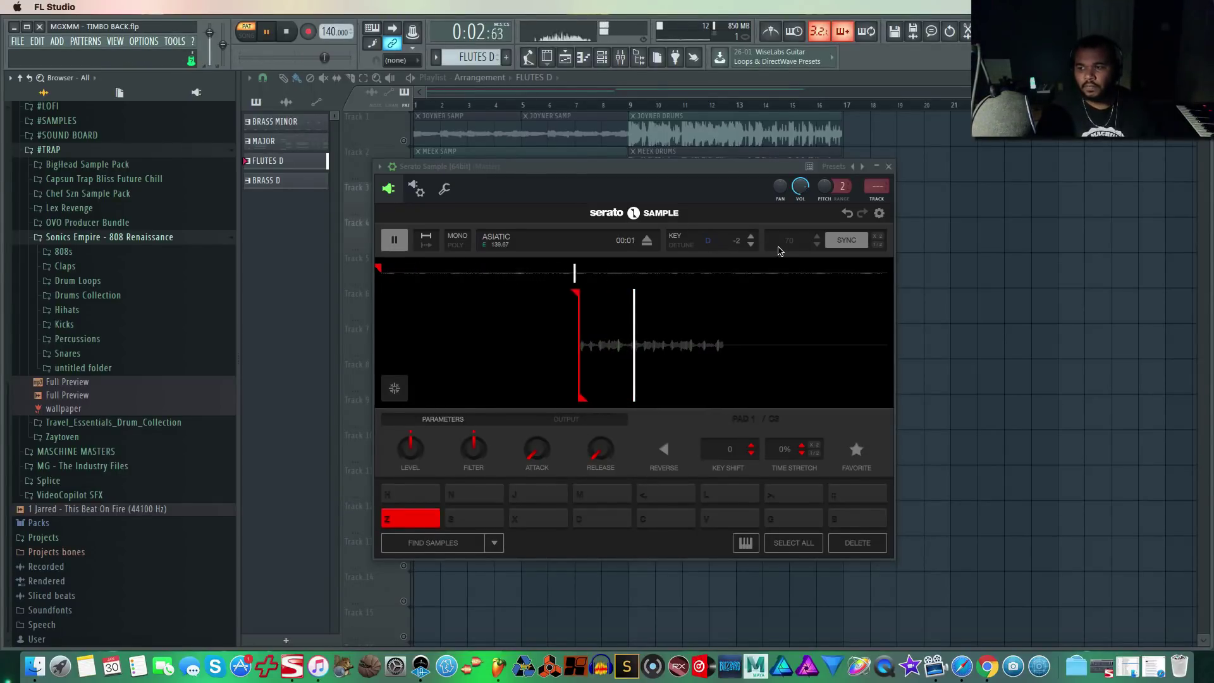
{"action": "left_click", "coordinate": [890, 167]}
Lengthen the C3 note in the FLUTES D piano roll to four bars and play it back.
{"action": "left_click", "coordinate": [706, 328]}
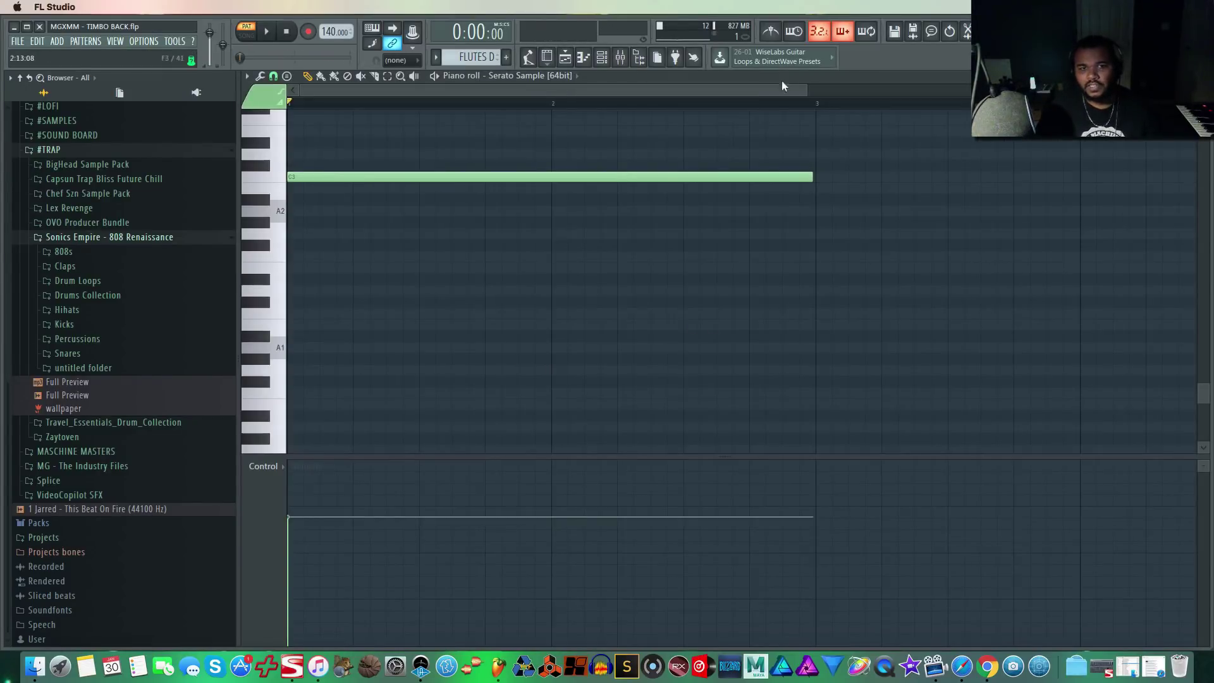
{"action": "left_click_drag", "start_coordinate": [804, 93], "coordinate": [579, 93]}
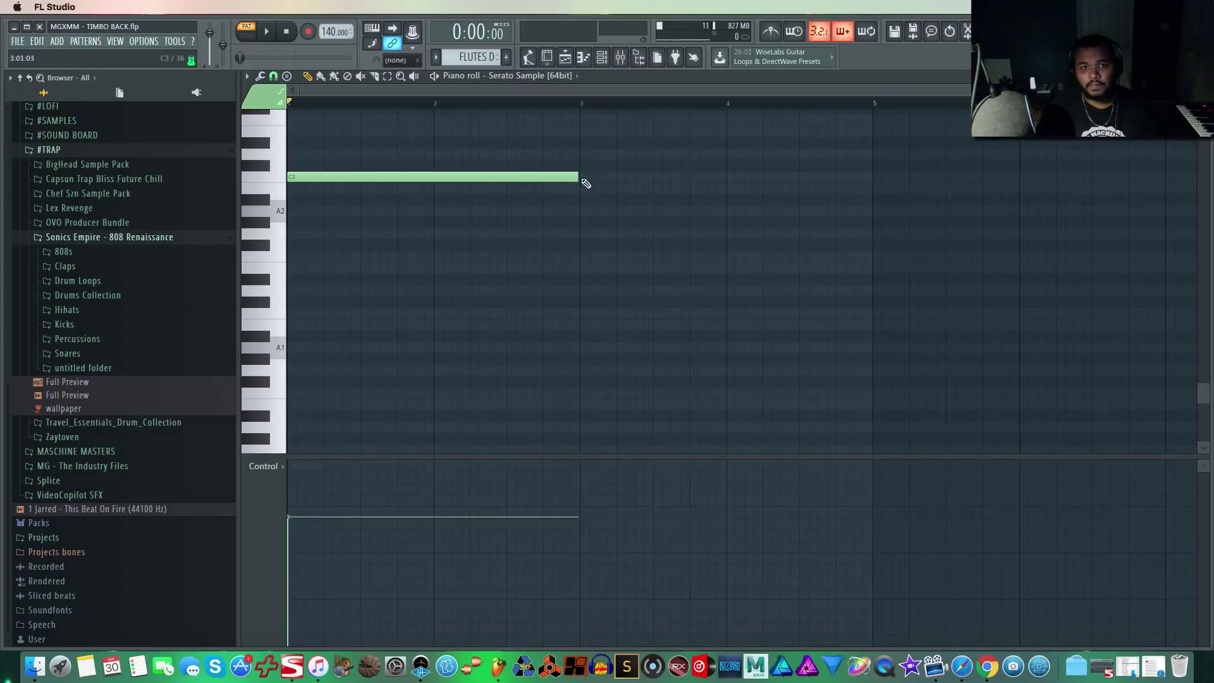
{"action": "left_click_drag", "start_coordinate": [594, 182], "coordinate": [876, 192]}
{"action": "key", "text": "space"}
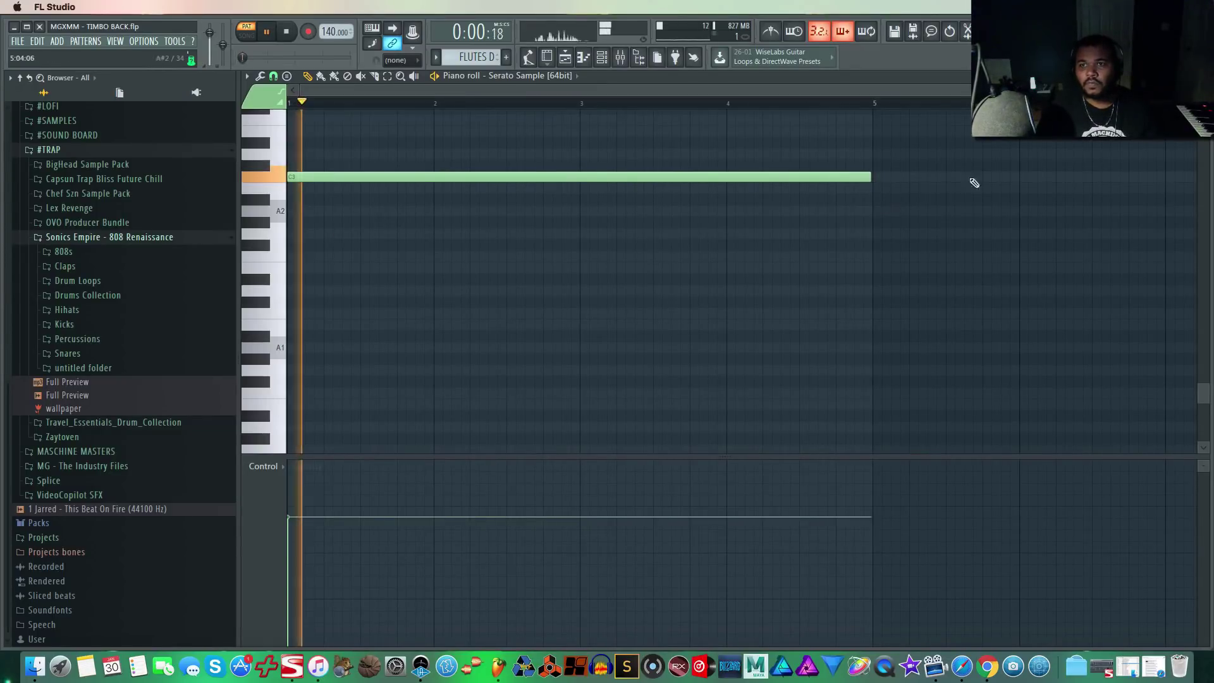
{"action": "key", "text": "Escape"}
{"action": "key", "text": "Escape"}
Arrange Track 3 with FLUTES D clips at bars 9 and 13 and BRASS D clips at bars 1, 3, 5 and 7.
{"action": "left_click_drag", "start_coordinate": [529, 205], "coordinate": [667, 220]}
{"action": "left_click", "coordinate": [745, 214]}
{"action": "left_click_drag", "start_coordinate": [426, 239], "coordinate": [426, 202]}
{"action": "left_click", "coordinate": [477, 213]}
{"action": "left_click", "coordinate": [530, 204]}
{"action": "left_click", "coordinate": [581, 209]}
Play the full arrangement in song mode and save the project.
{"action": "left_click", "coordinate": [248, 36]}
{"action": "left_click", "coordinate": [18, 41]}
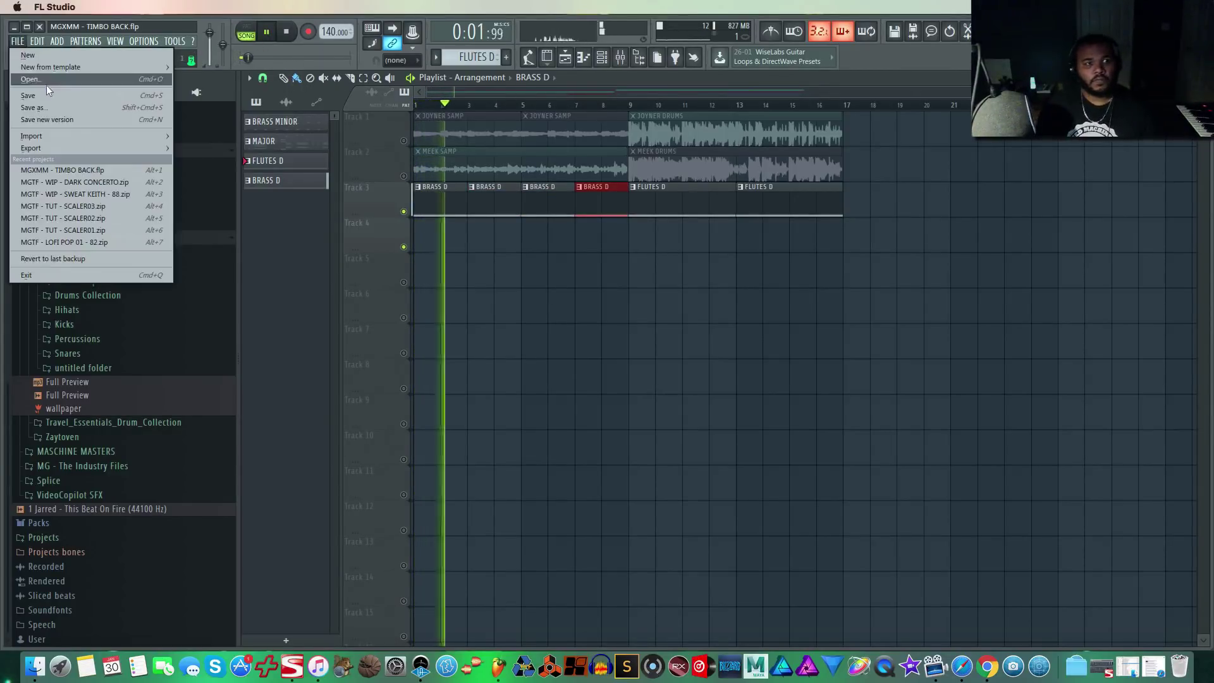
{"action": "left_click", "coordinate": [50, 91]}
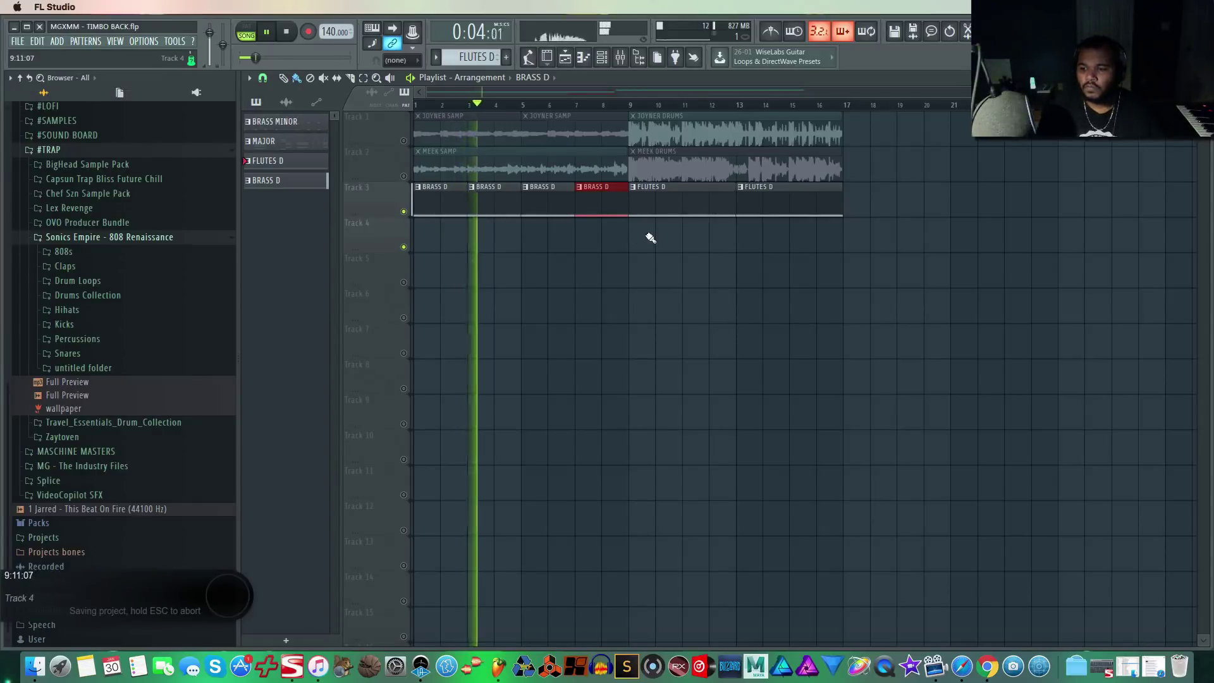
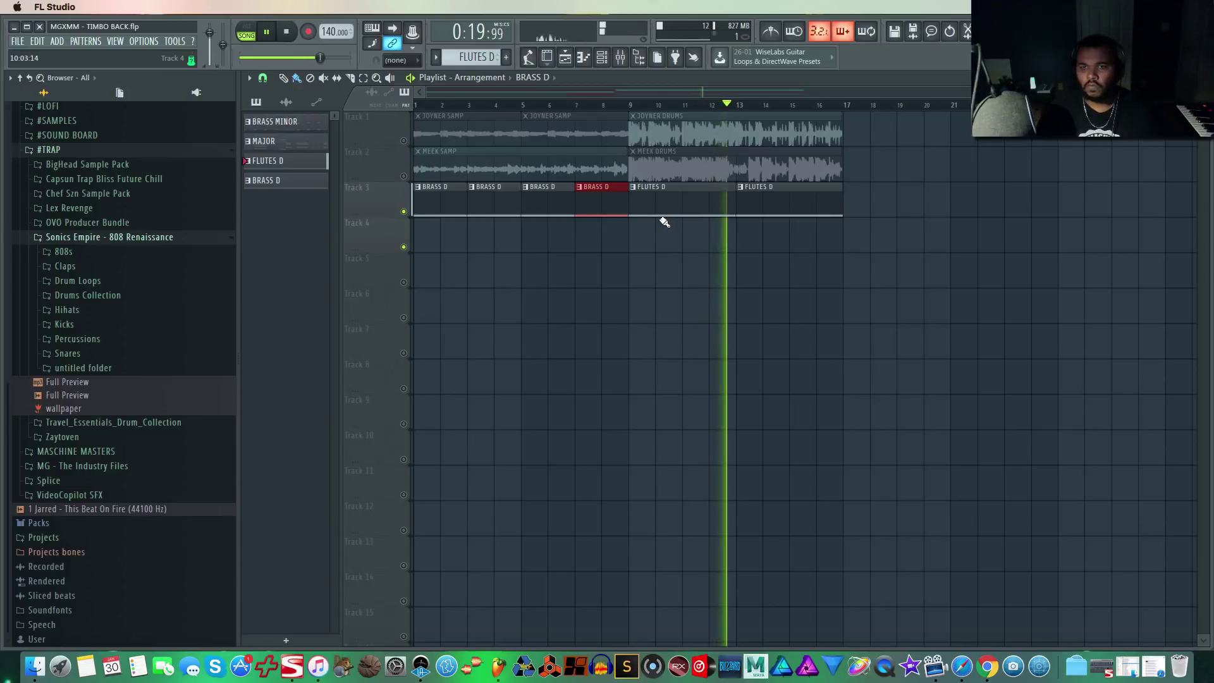
{"action": "key", "text": "space"}
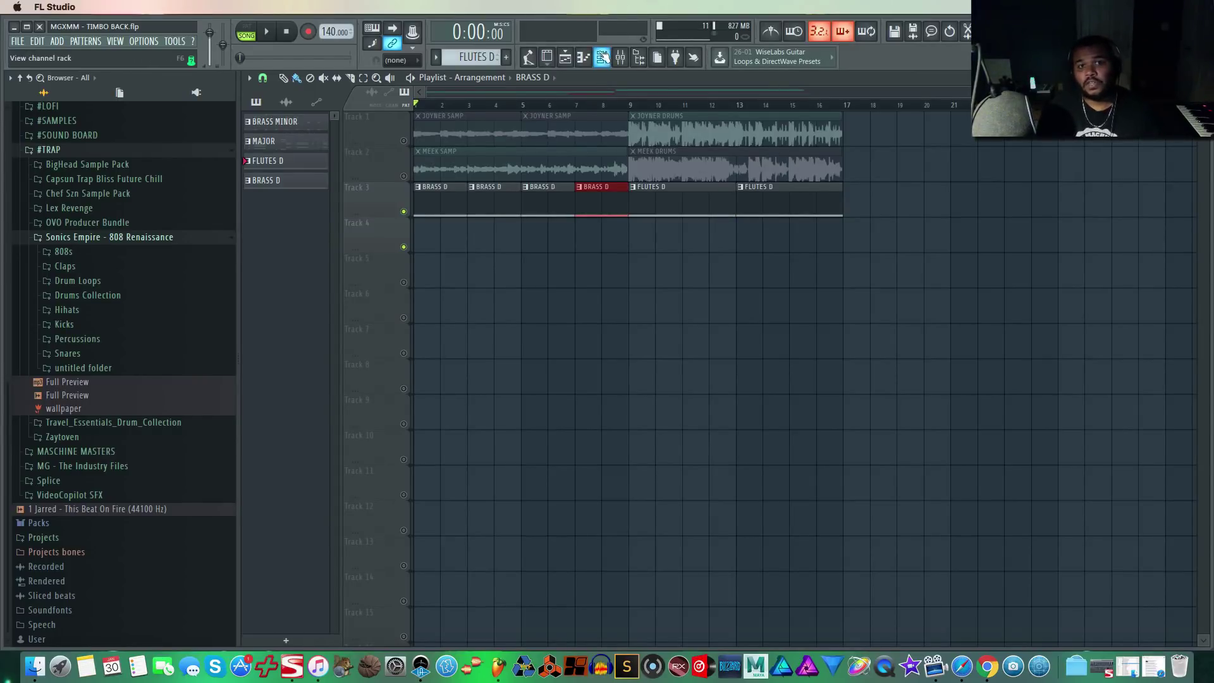
Route both Serato Sample channels to mixer insert track 1.
{"action": "left_click", "coordinate": [602, 58]}
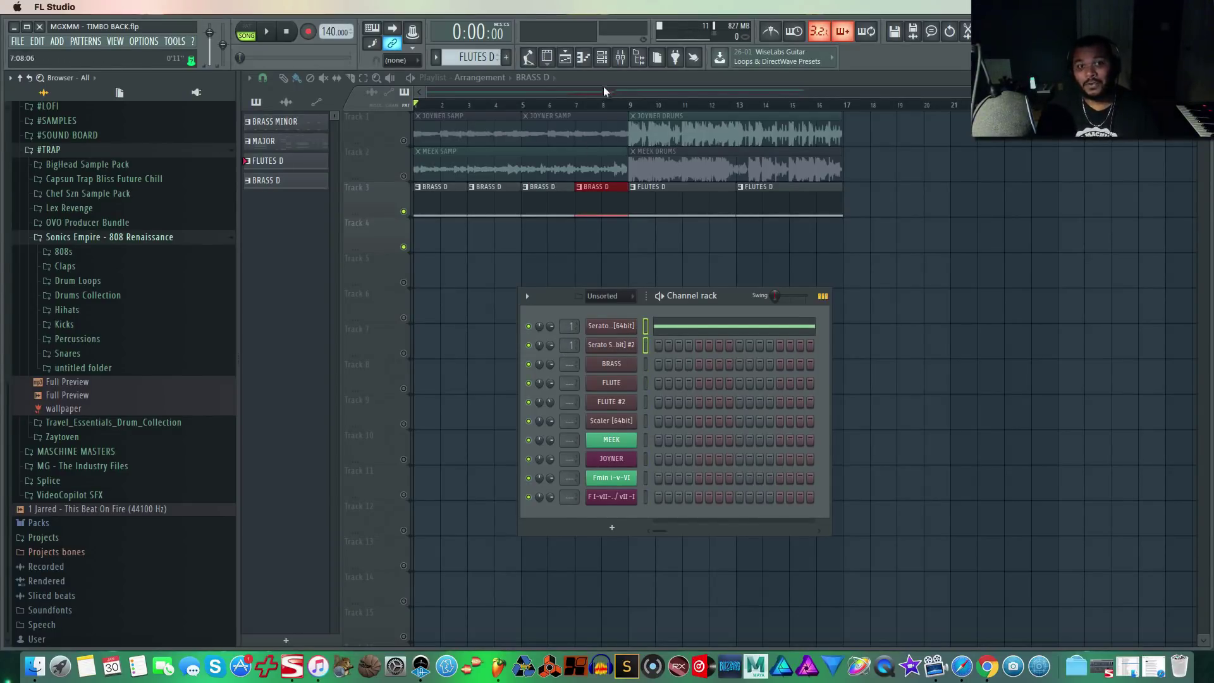
{"action": "left_click", "coordinate": [629, 65]}
{"action": "right_click", "coordinate": [715, 204]}
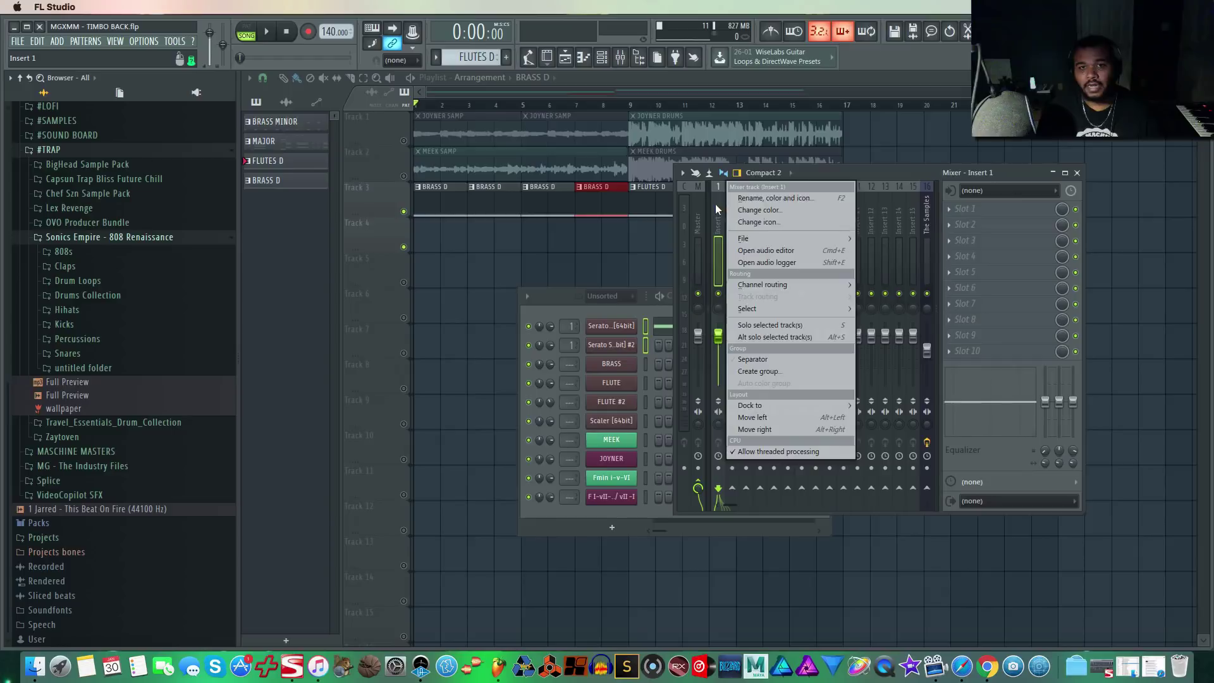
{"action": "mouse_move", "coordinate": [823, 283]}
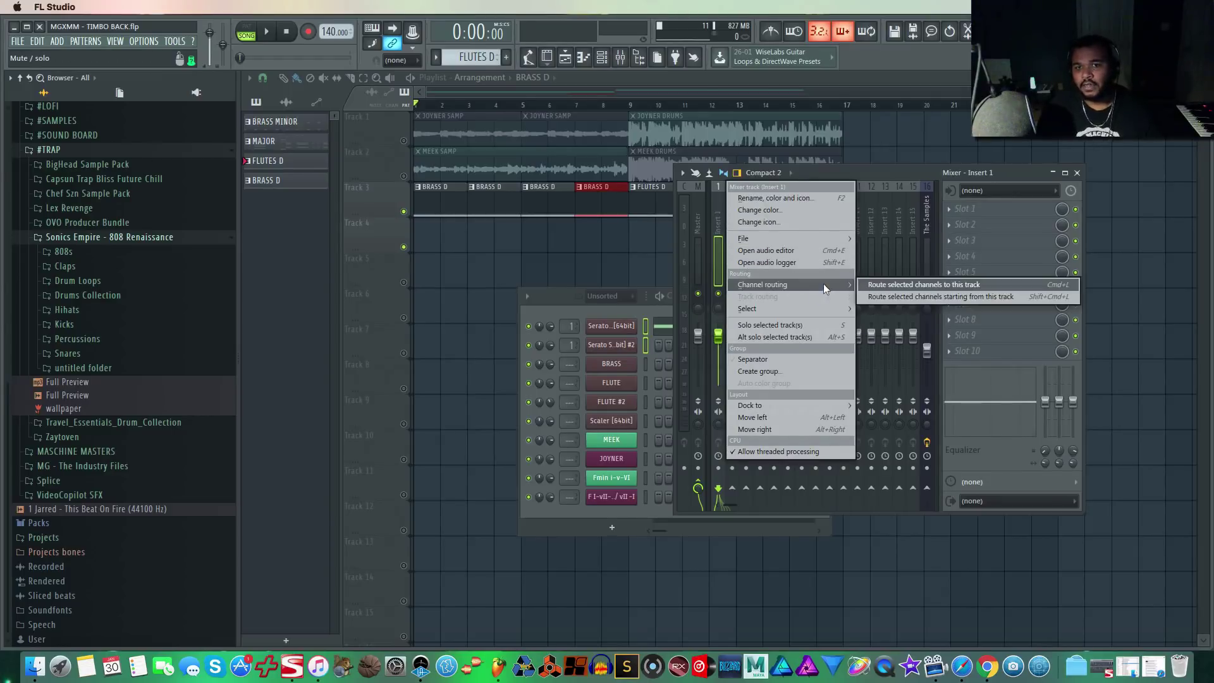
{"action": "left_click", "coordinate": [891, 285]}
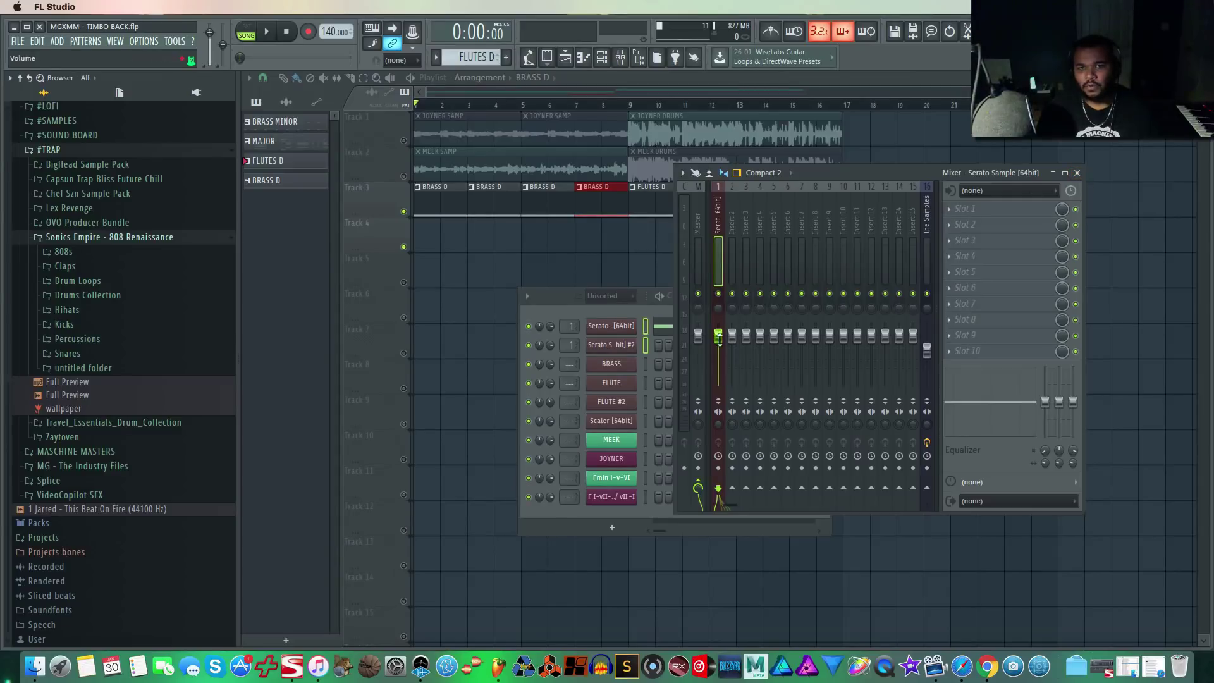
{"action": "left_click", "coordinate": [1077, 173]}
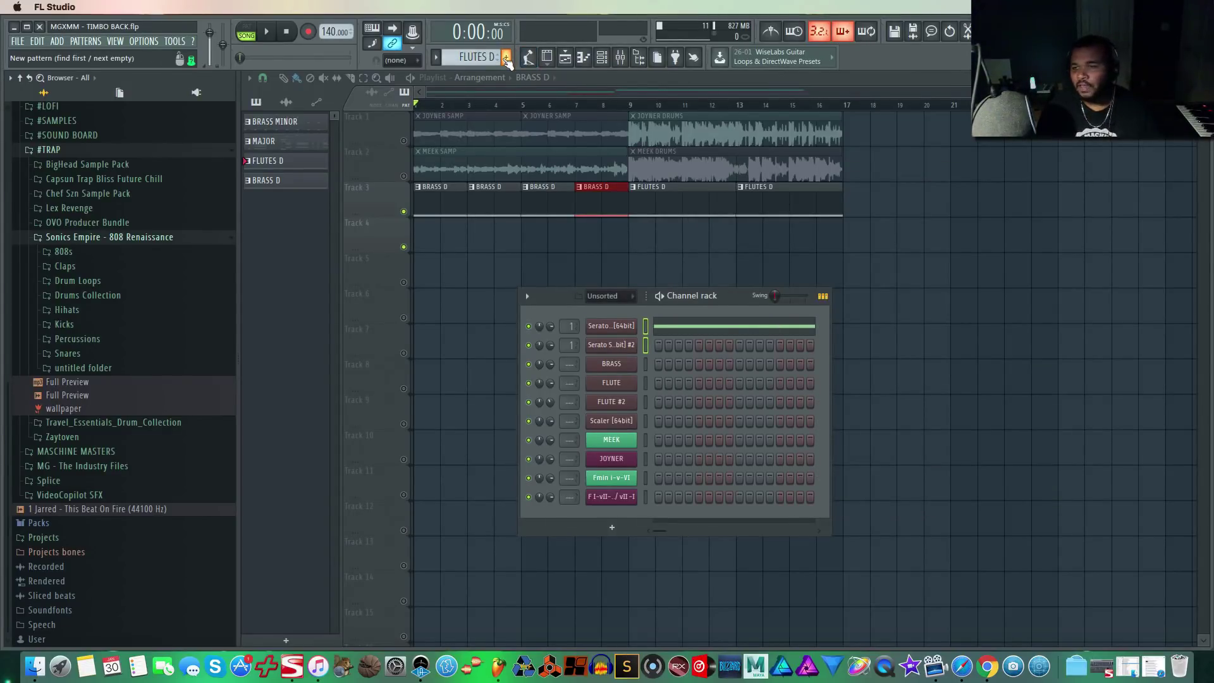
Create a new pattern named DRUMS A.
{"action": "left_click", "coordinate": [507, 58]}
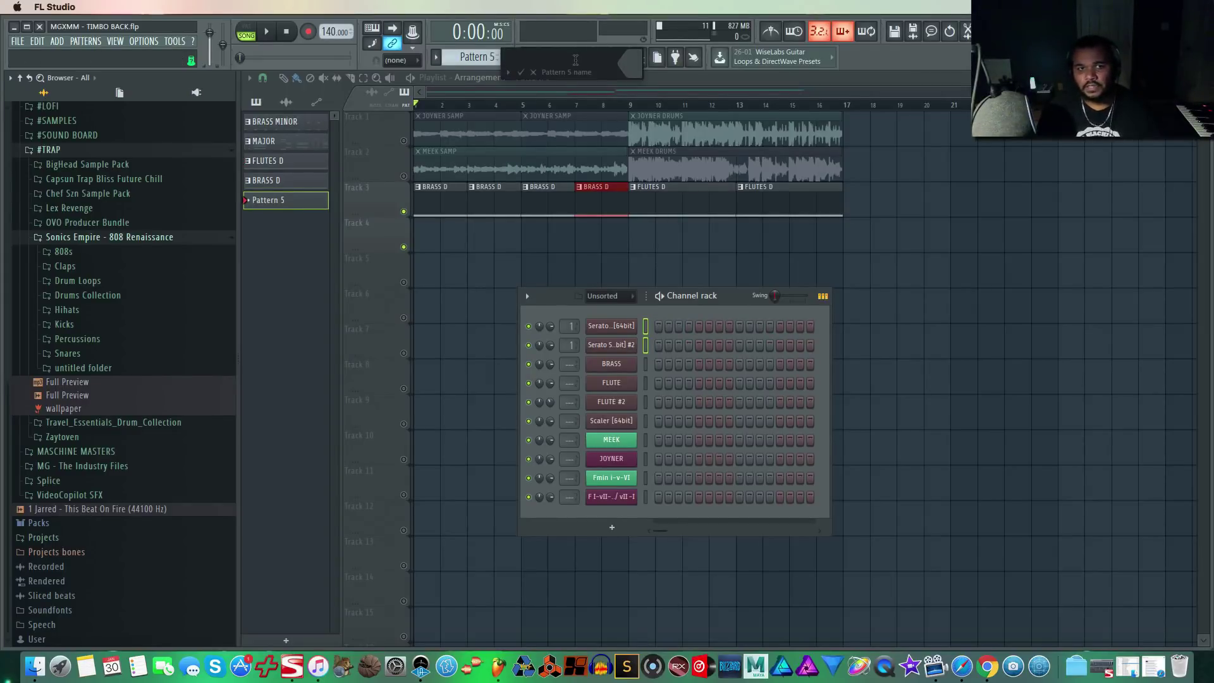
{"action": "type", "text": "DRUMS A"}
{"action": "key", "text": "Return"}
{"action": "key", "text": "F6"}
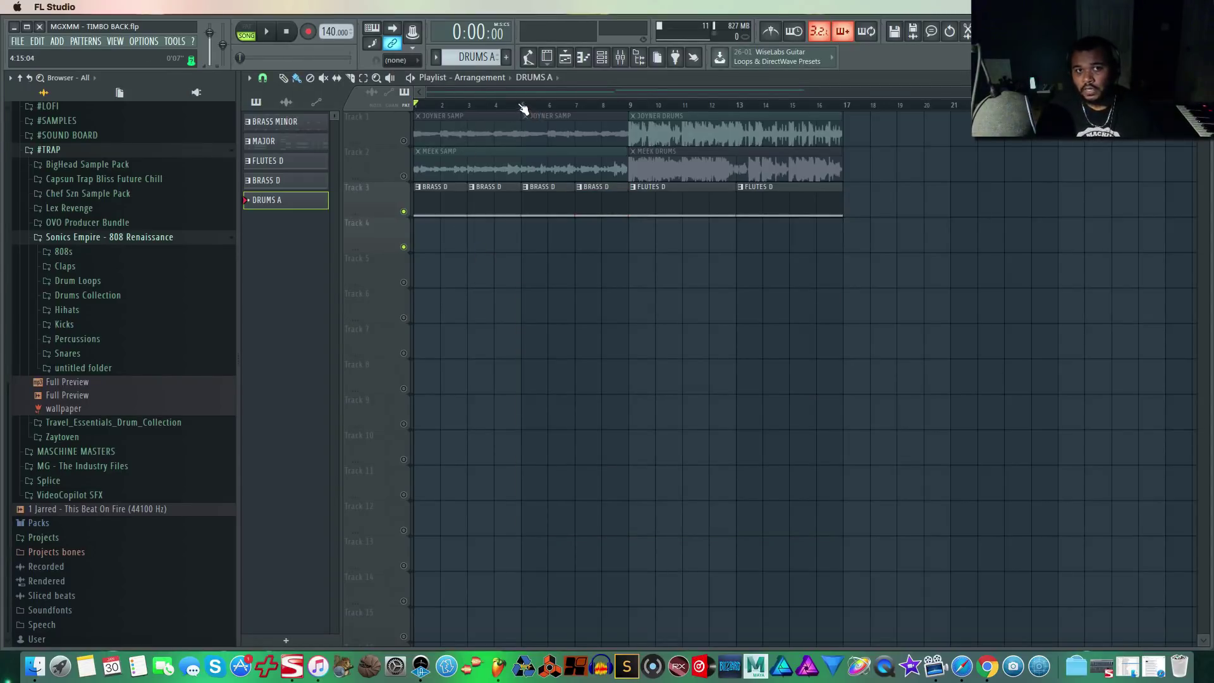
Set bars 1 to 4 as the playback selection and place the DRUMS A pattern on Track 4 at bar 1.
{"action": "left_click_drag", "start_coordinate": [523, 108], "coordinate": [429, 108]}
{"action": "left_click", "coordinate": [421, 249]}
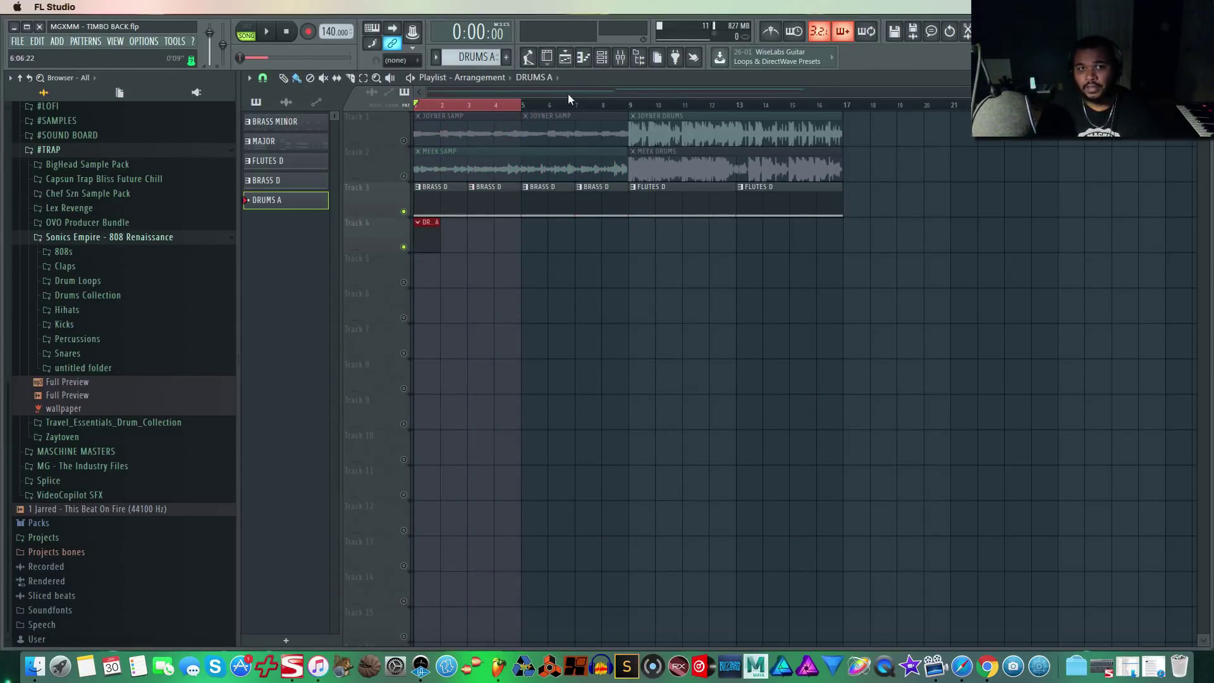
{"action": "left_click", "coordinate": [602, 57]}
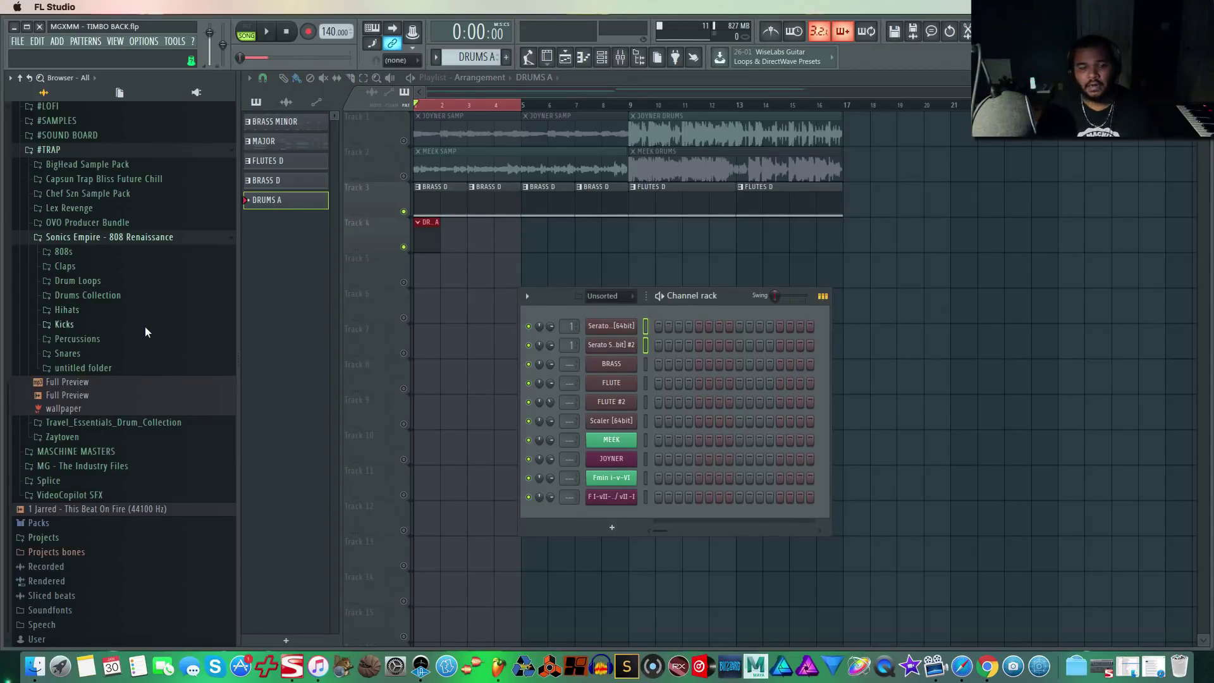
Audition 808 Renaissance R13 from the Sonics Empire 808s folder and inspect it in the audio editor and the pitch corrector.
{"action": "left_click", "coordinate": [155, 255]}
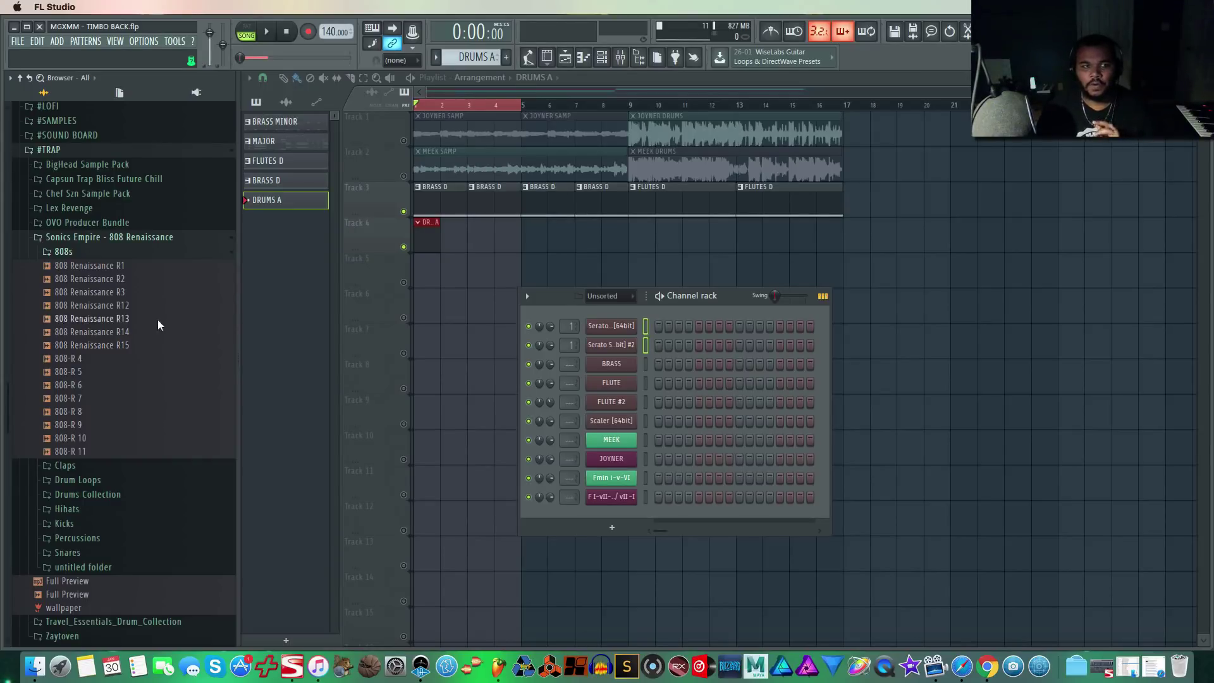
{"action": "left_click", "coordinate": [157, 318]}
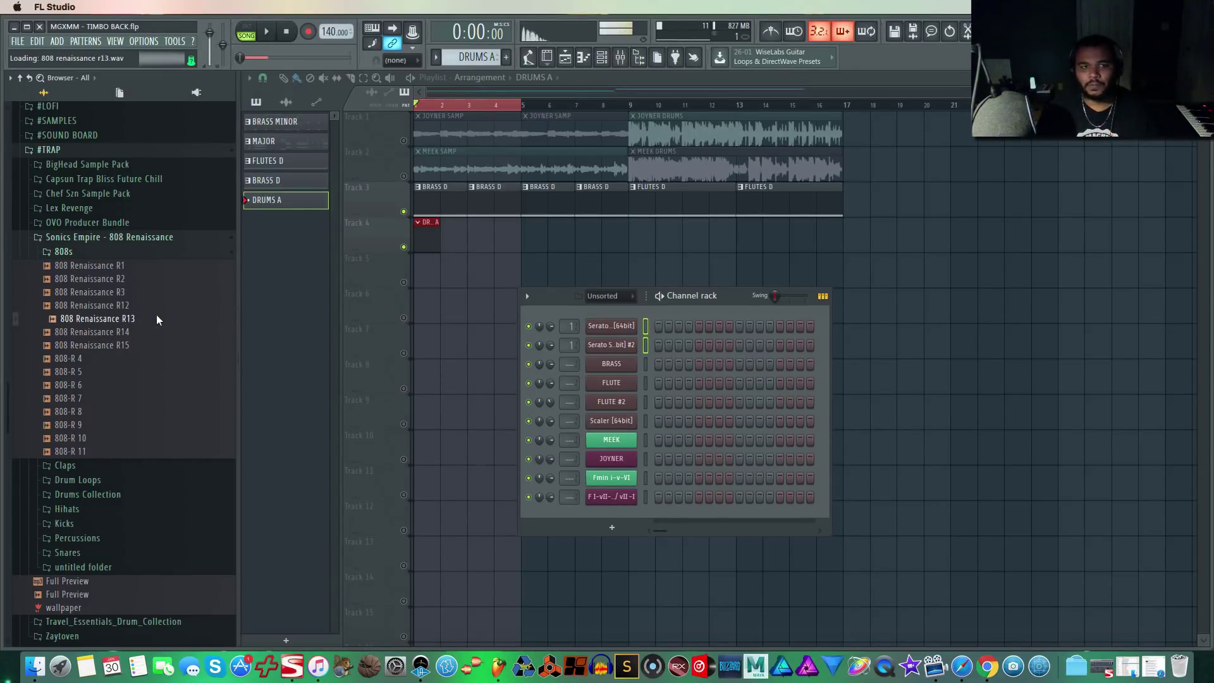
{"action": "right_click", "coordinate": [156, 314]}
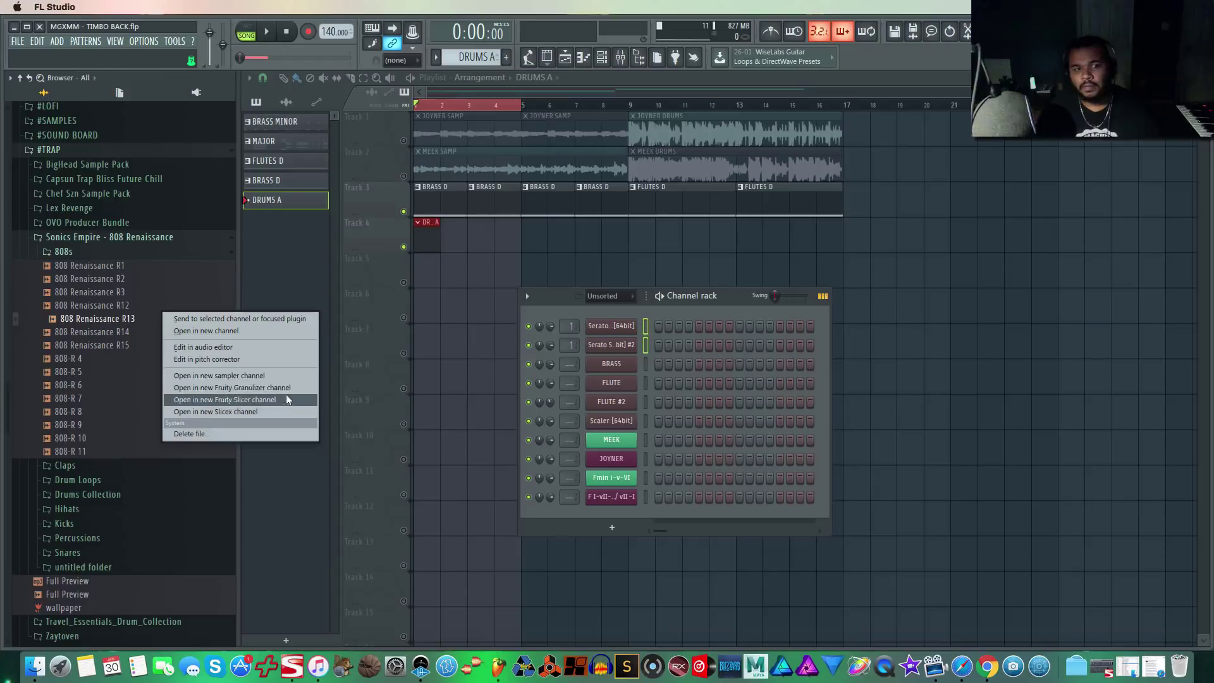
{"action": "left_click", "coordinate": [277, 347]}
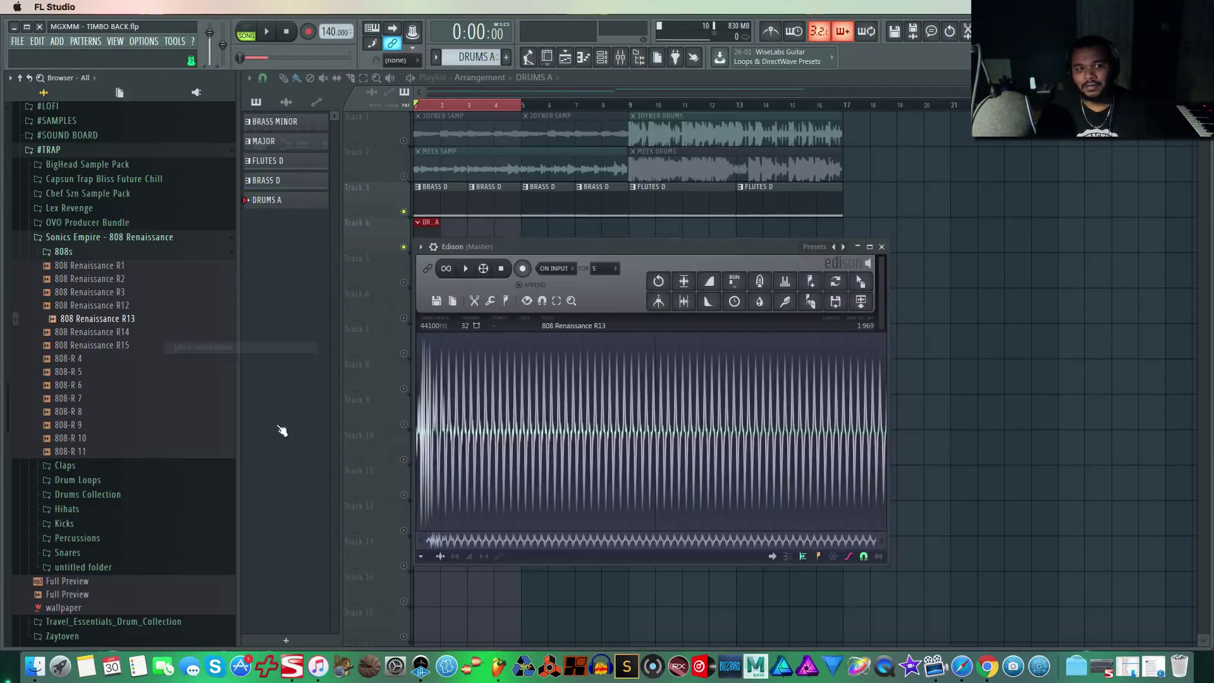
{"action": "left_click", "coordinate": [882, 246]}
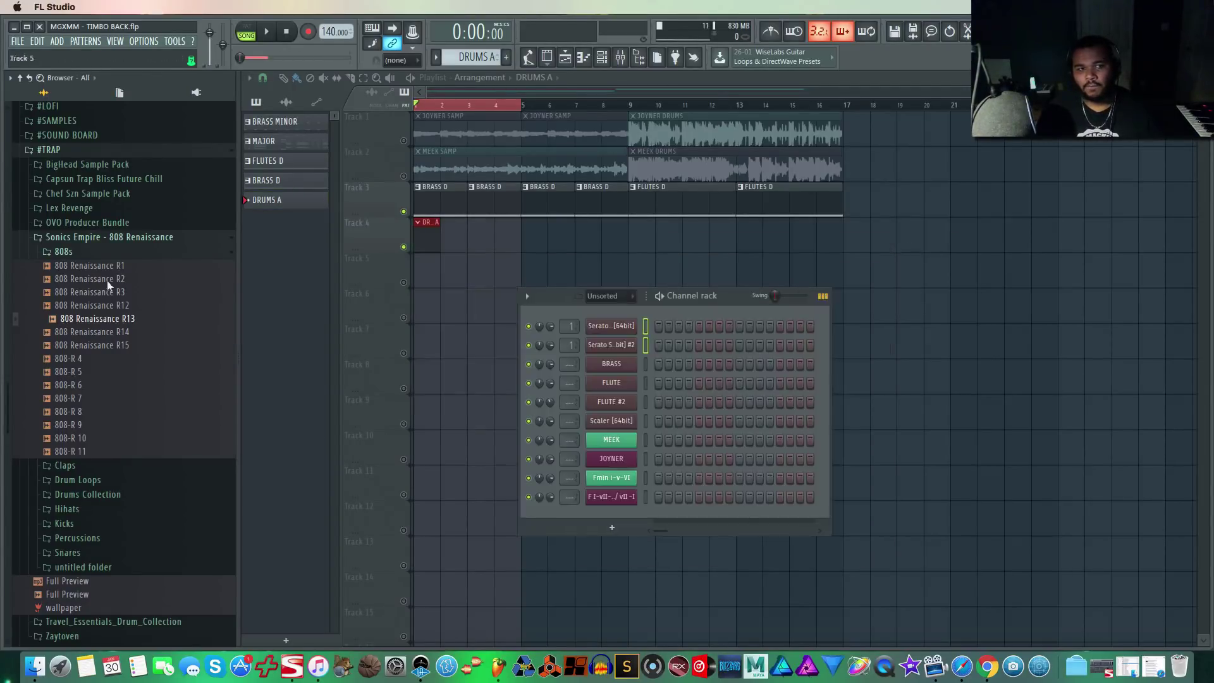
{"action": "right_click", "coordinate": [134, 324]}
{"action": "left_click", "coordinate": [253, 354]}
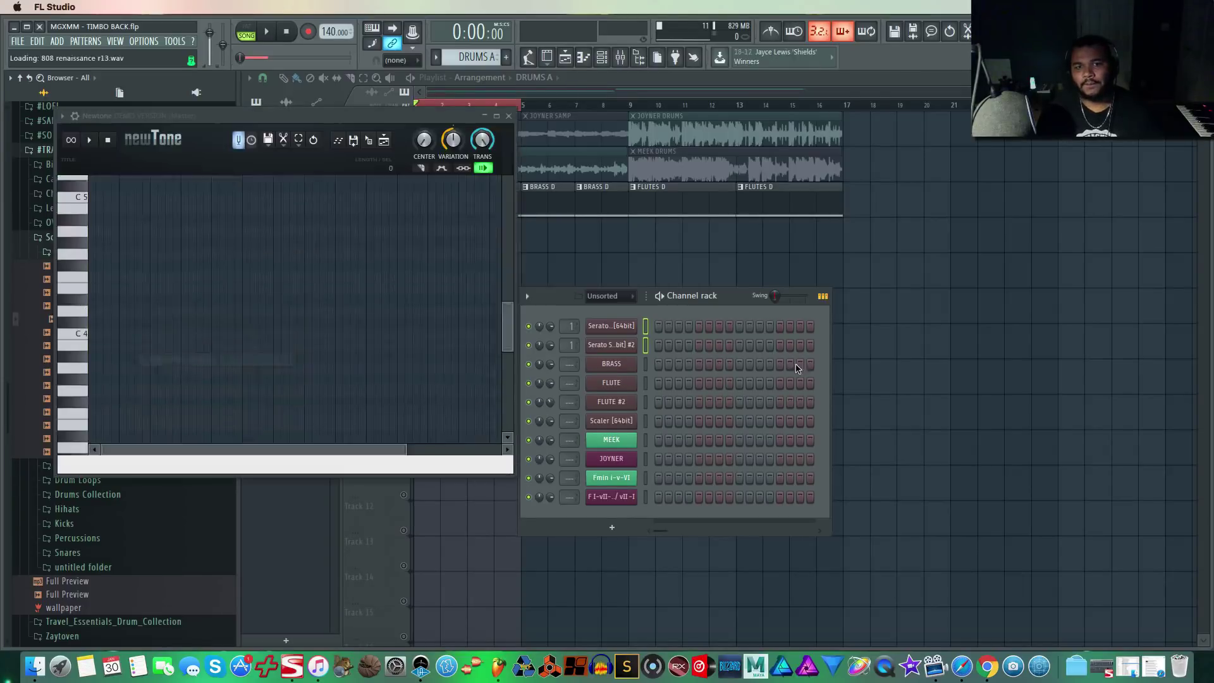
{"action": "left_click", "coordinate": [509, 118]}
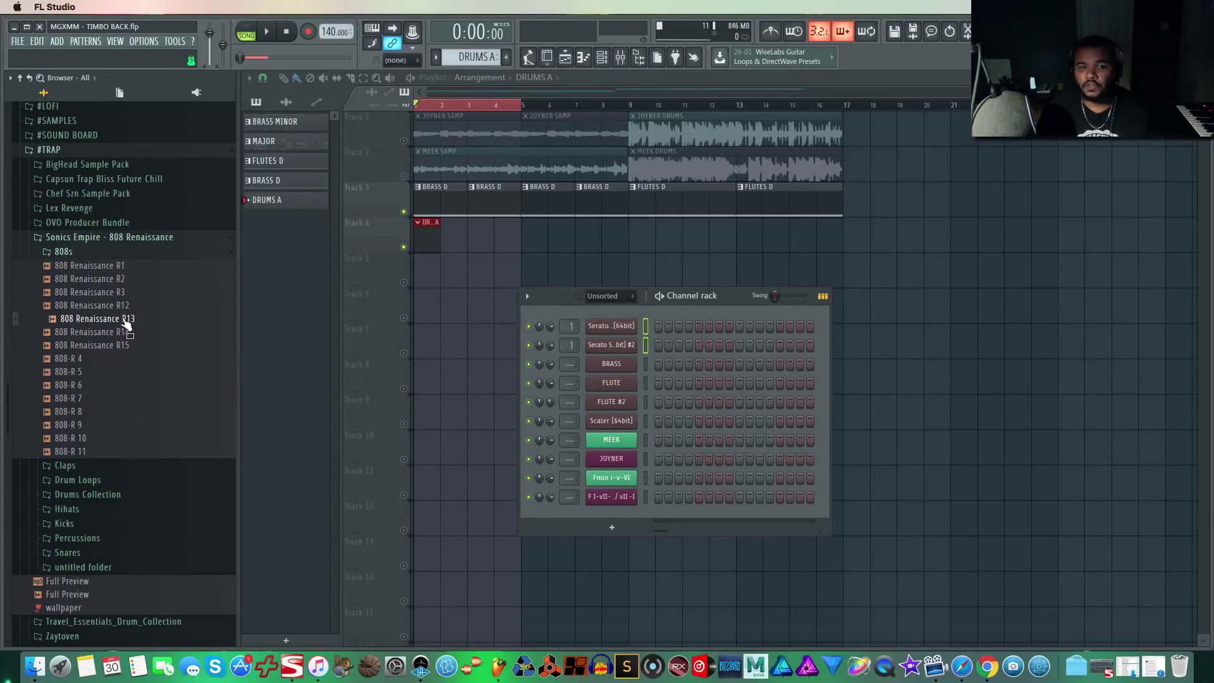
Add the 808 Renaissance R13 sample to the channel rack as a new channel and collapse the 808s folder.
{"action": "left_click_drag", "start_coordinate": [127, 324], "coordinate": [605, 529]}
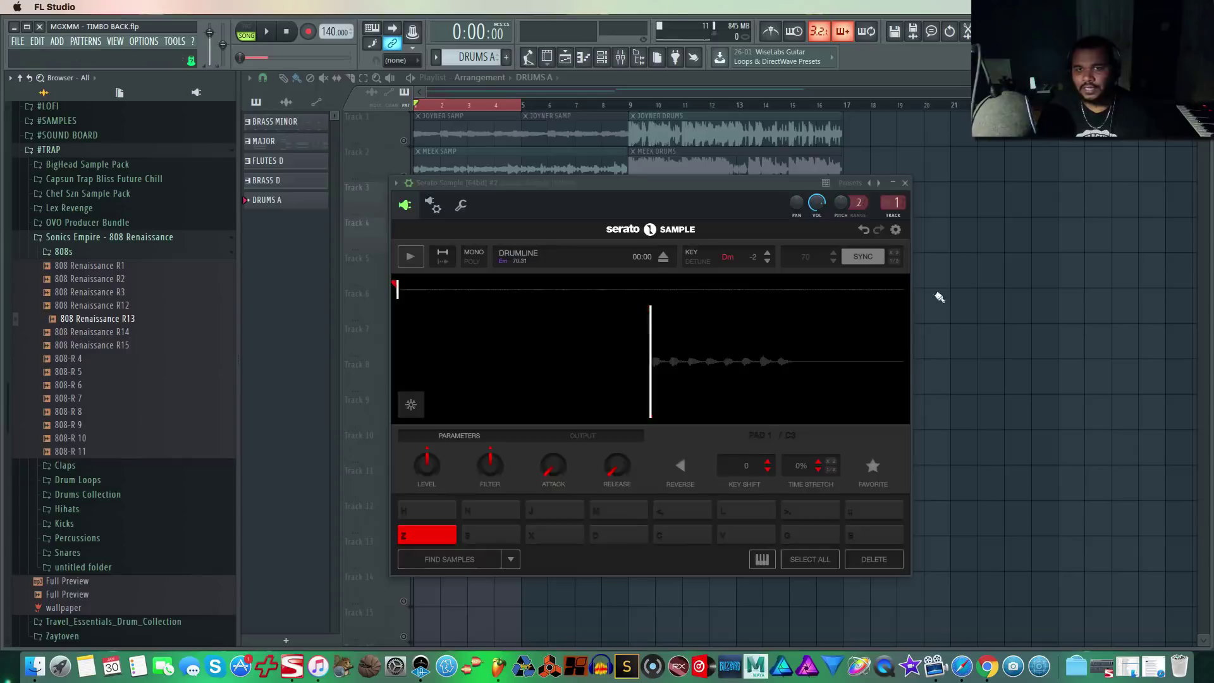
{"action": "left_click", "coordinate": [905, 183]}
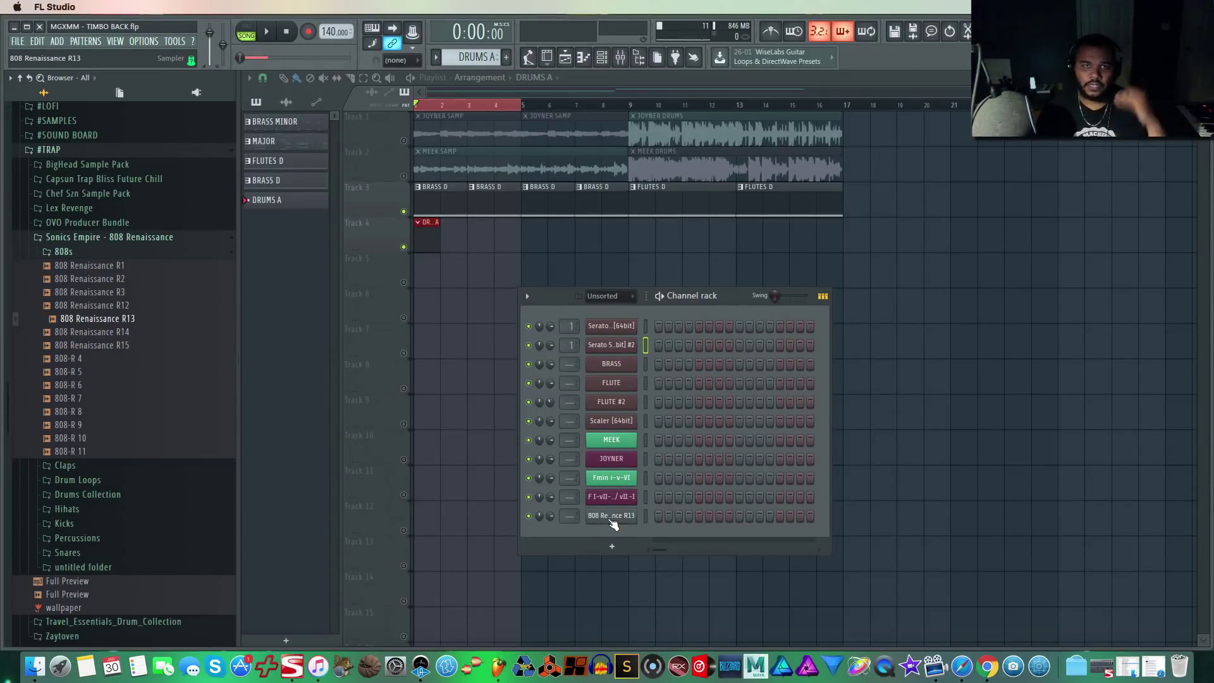
{"action": "left_click", "coordinate": [97, 250]}
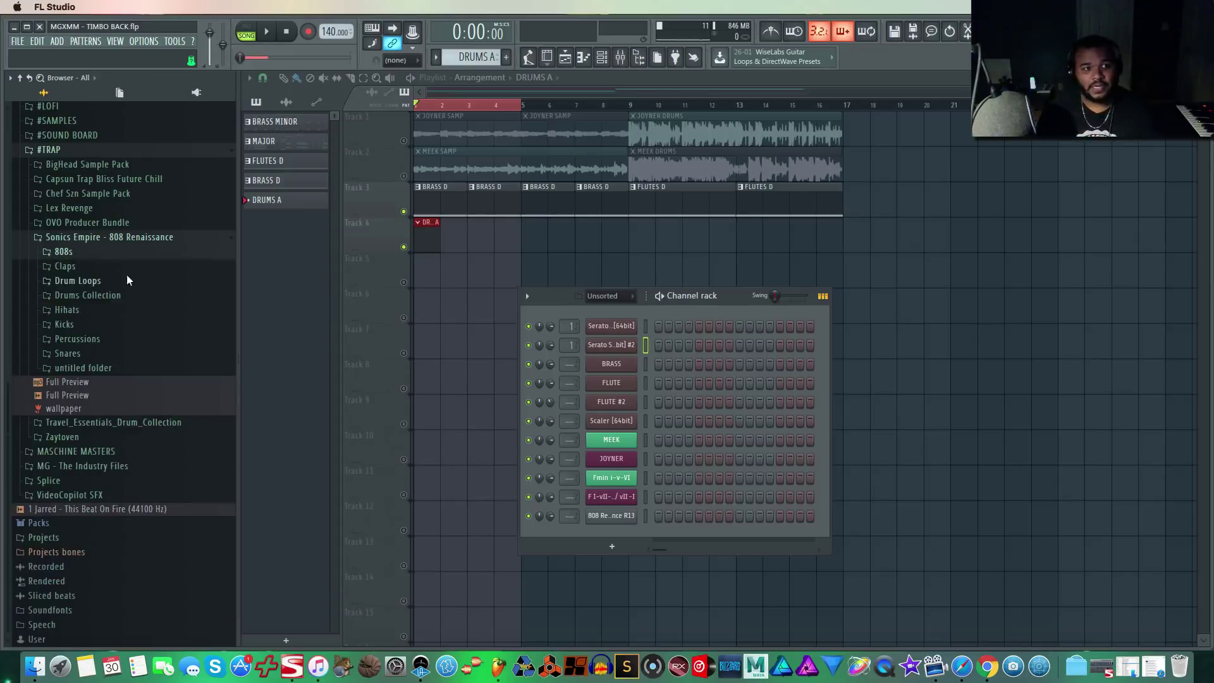
Audition samples in the Kicks folder and add 808-R Kick (9) and 808-R Kick (16) as new channels.
{"action": "left_click", "coordinate": [128, 324]}
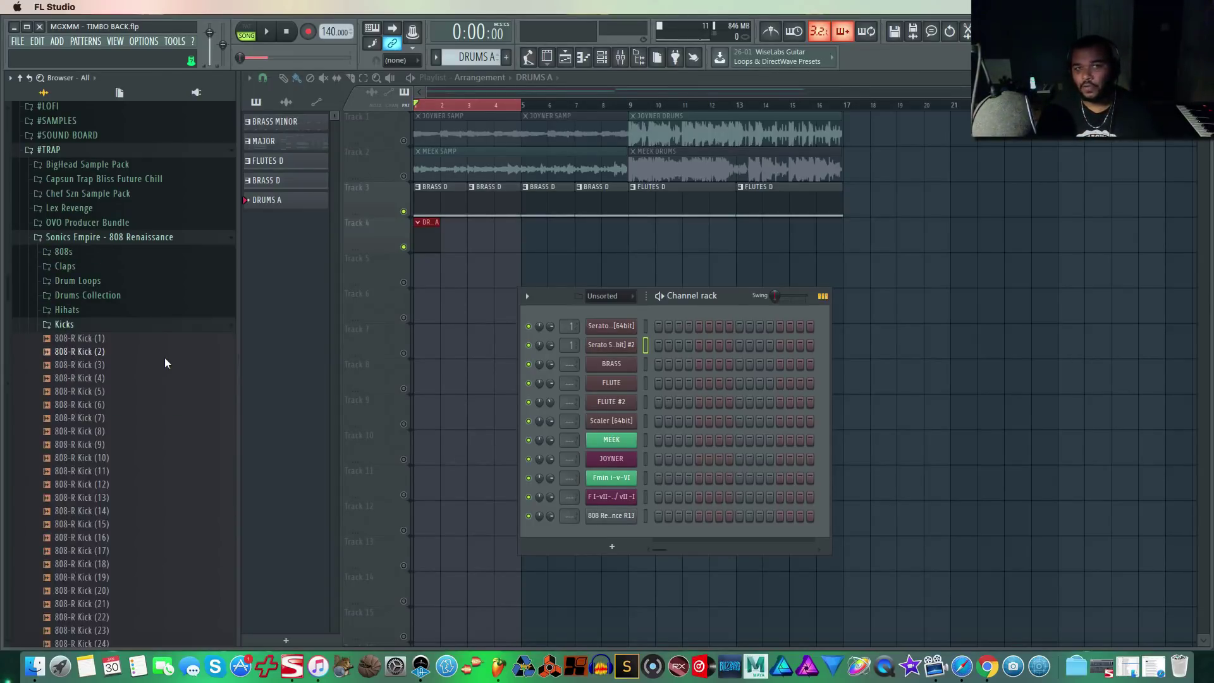
{"action": "left_click", "coordinate": [150, 378]}
{"action": "scroll", "coordinate": [154, 413], "scroll_direction": "down", "scroll_amount": 3}
{"action": "left_click", "coordinate": [148, 374]}
{"action": "left_click_drag", "start_coordinate": [143, 379], "coordinate": [635, 553]}
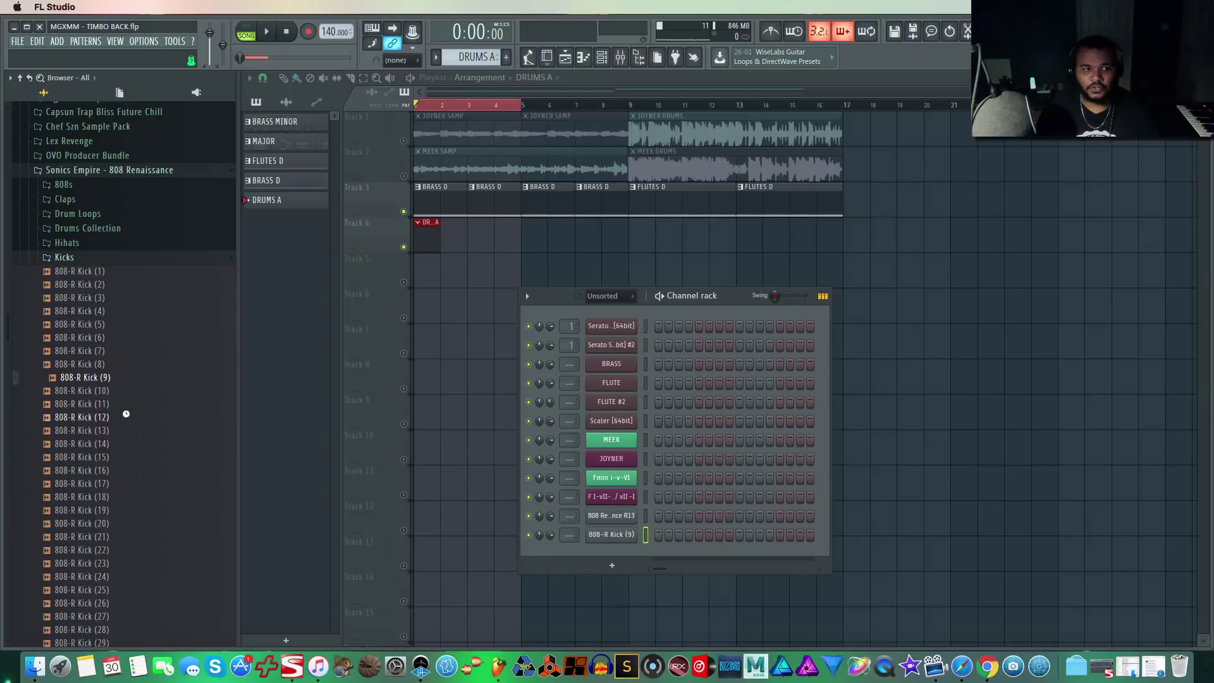
{"action": "left_click", "coordinate": [125, 469]}
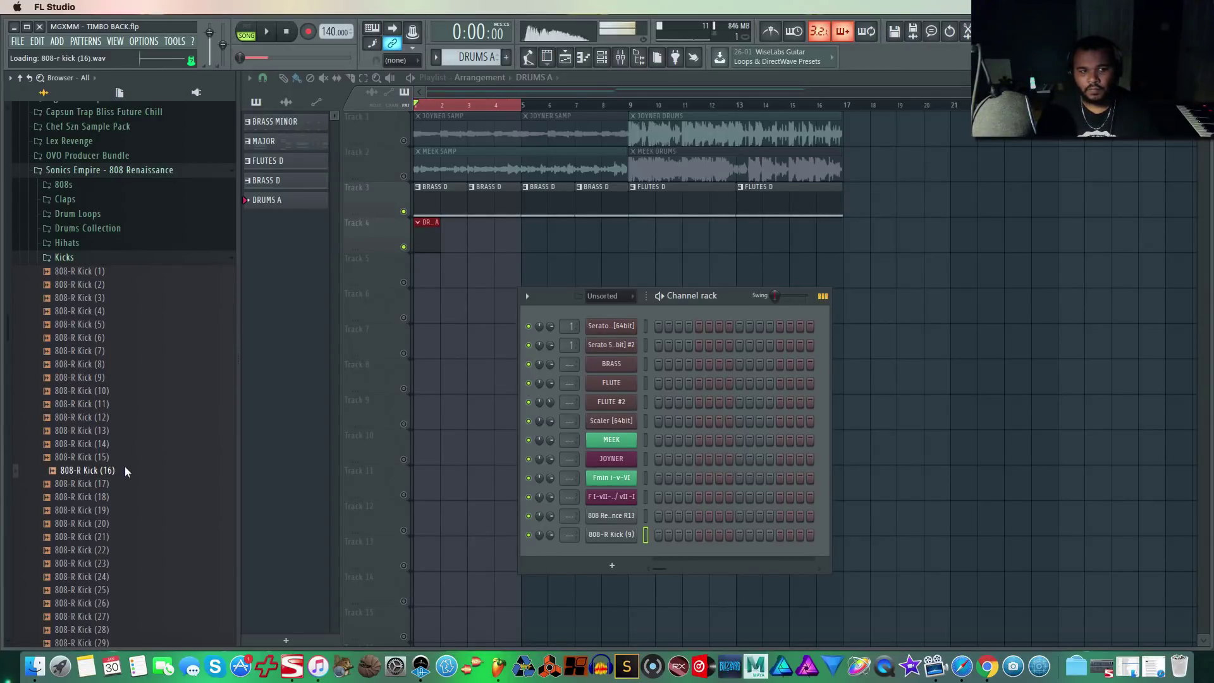
{"action": "left_click_drag", "start_coordinate": [119, 468], "coordinate": [621, 545]}
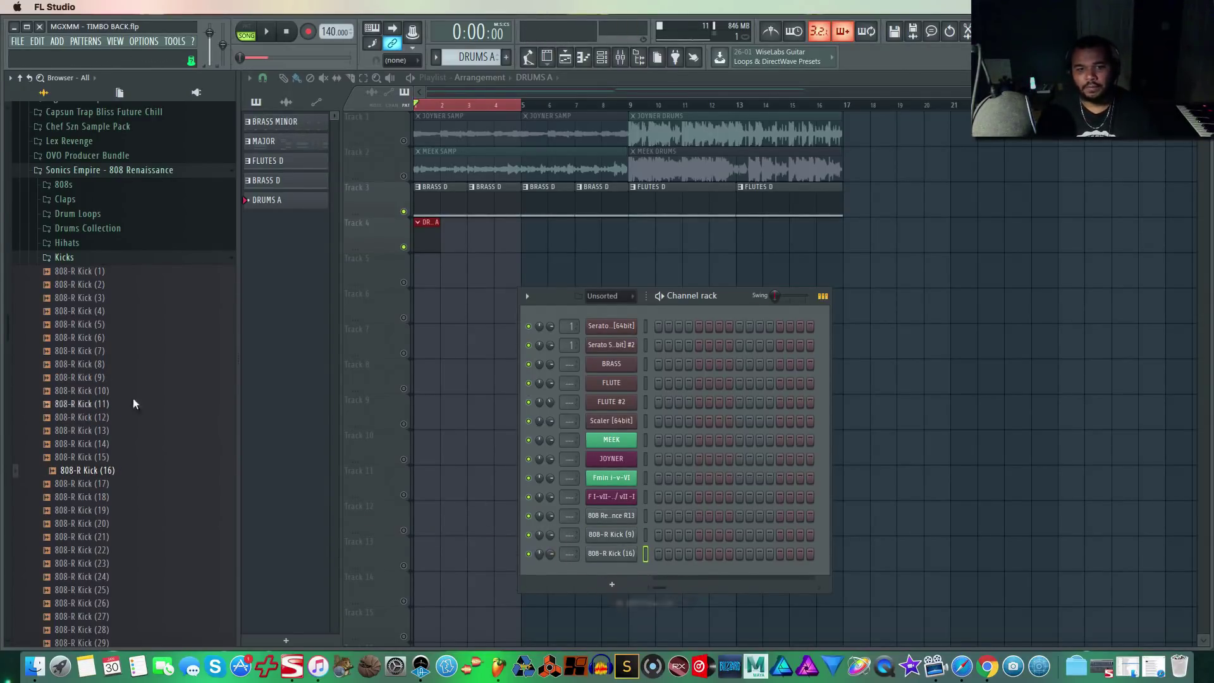
{"action": "left_click", "coordinate": [97, 258]}
Audition samples in the Snares folder and add 808-R Snare (14) and 808-R Snare (18) as new channels.
{"action": "left_click", "coordinate": [120, 350]}
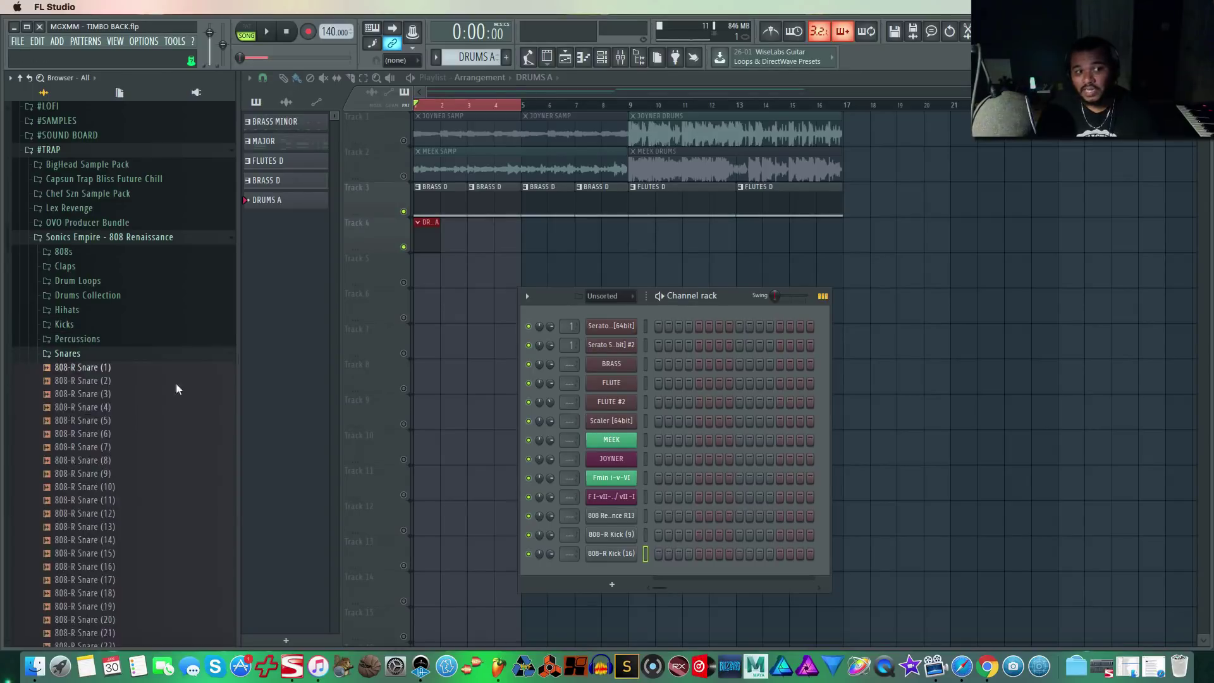
{"action": "scroll", "coordinate": [146, 384], "scroll_direction": "down", "scroll_amount": 2}
{"action": "left_click", "coordinate": [147, 382]}
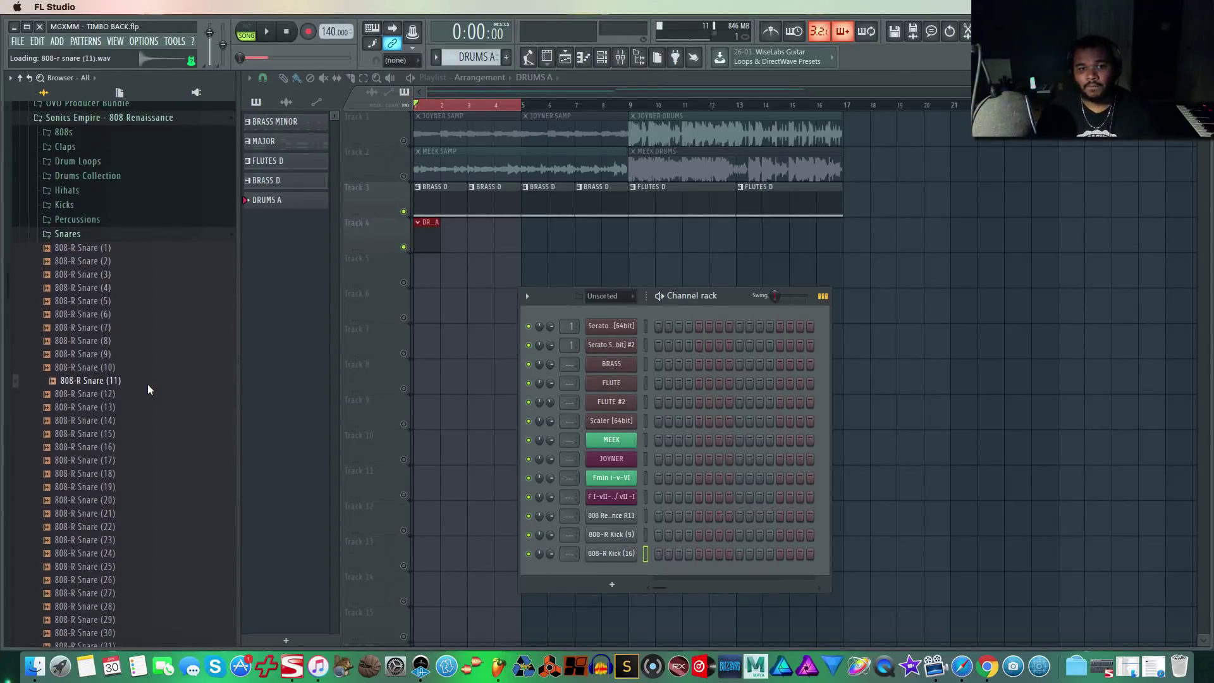
{"action": "left_click", "coordinate": [155, 419]}
{"action": "scroll", "coordinate": [142, 411], "scroll_direction": "down", "scroll_amount": 1}
{"action": "left_click_drag", "start_coordinate": [142, 391], "coordinate": [620, 570]}
{"action": "left_click", "coordinate": [107, 444]}
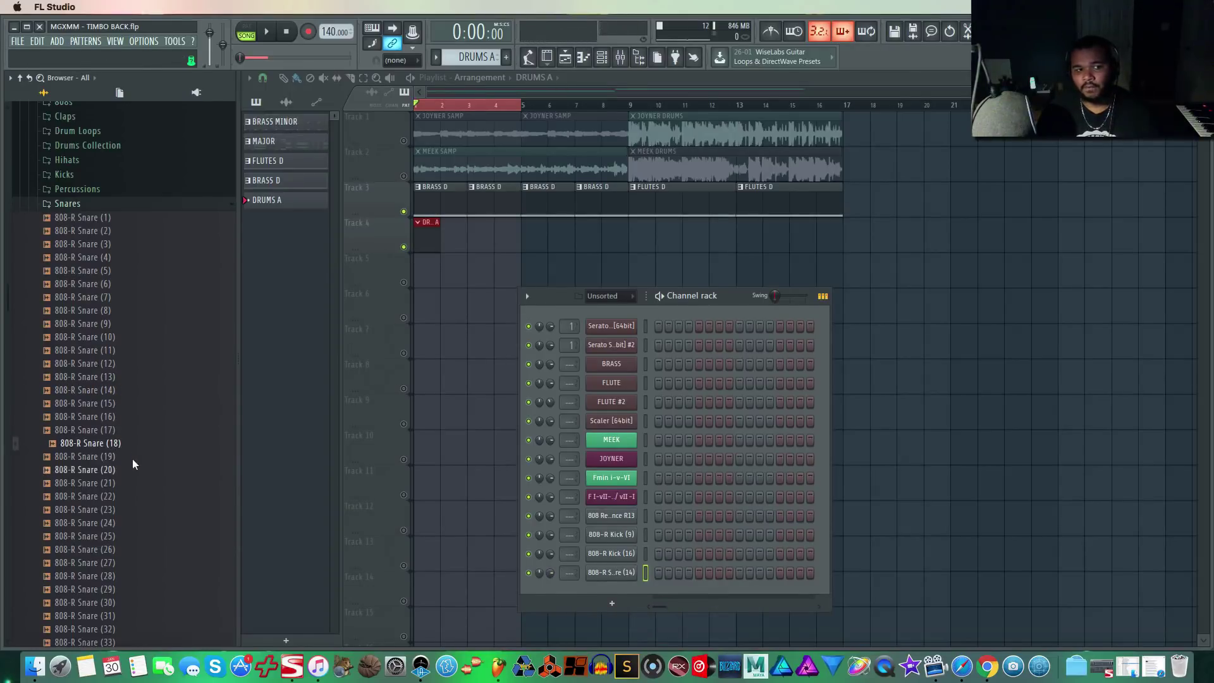
{"action": "left_click_drag", "start_coordinate": [135, 447], "coordinate": [635, 594]}
Add 808-R Snare (29) and 808-R Snare (28) as new channels and collapse the Snares folder.
{"action": "left_click", "coordinate": [202, 585]}
{"action": "scroll", "coordinate": [164, 563], "scroll_direction": "down", "scroll_amount": 2}
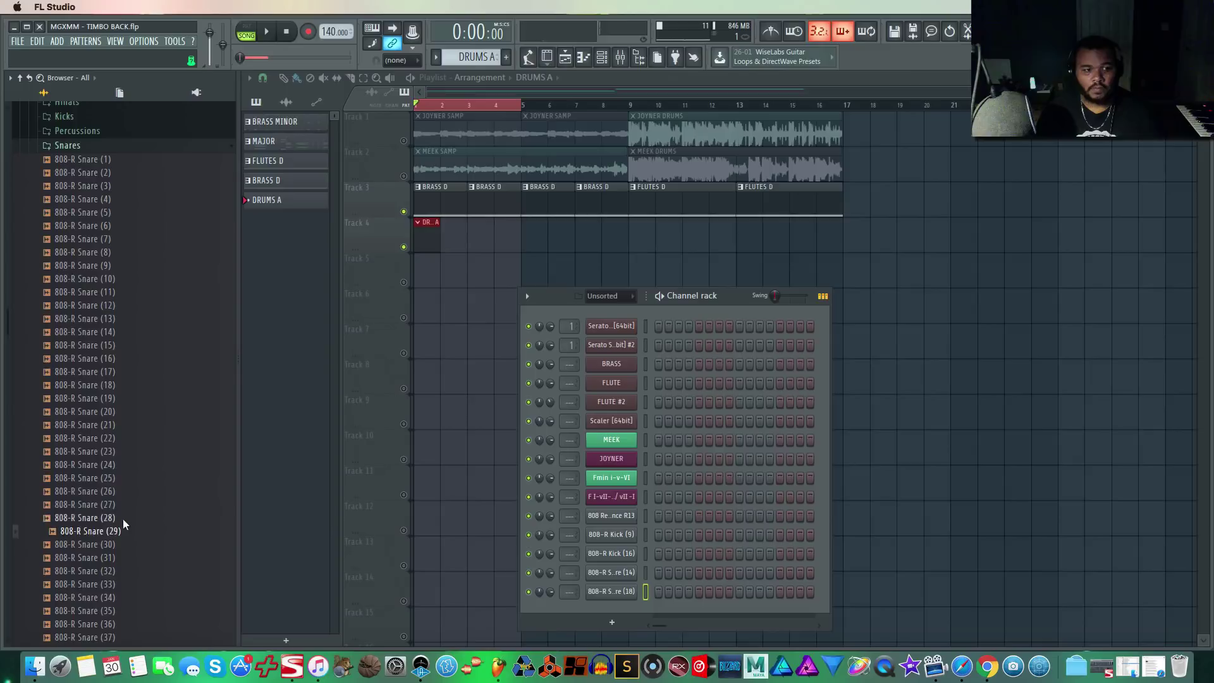
{"action": "left_click_drag", "start_coordinate": [126, 530], "coordinate": [610, 605]}
{"action": "left_click", "coordinate": [134, 514]}
{"action": "left_click_drag", "start_coordinate": [134, 515], "coordinate": [625, 629]}
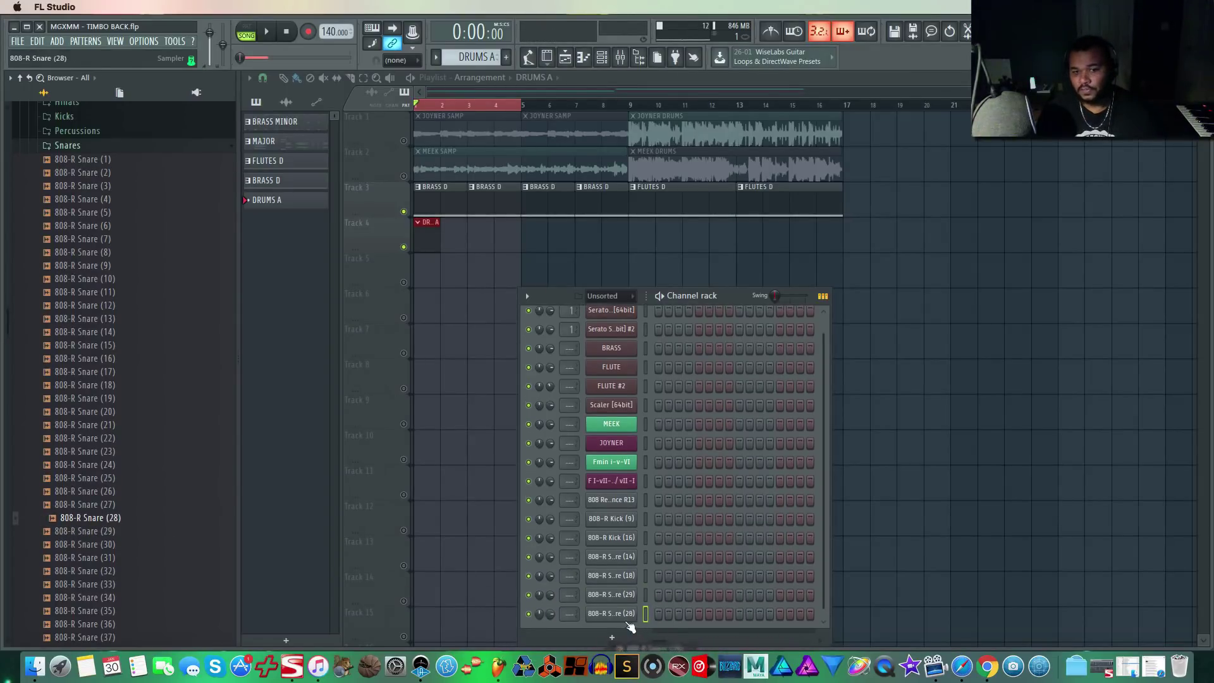
{"action": "left_click", "coordinate": [147, 147]}
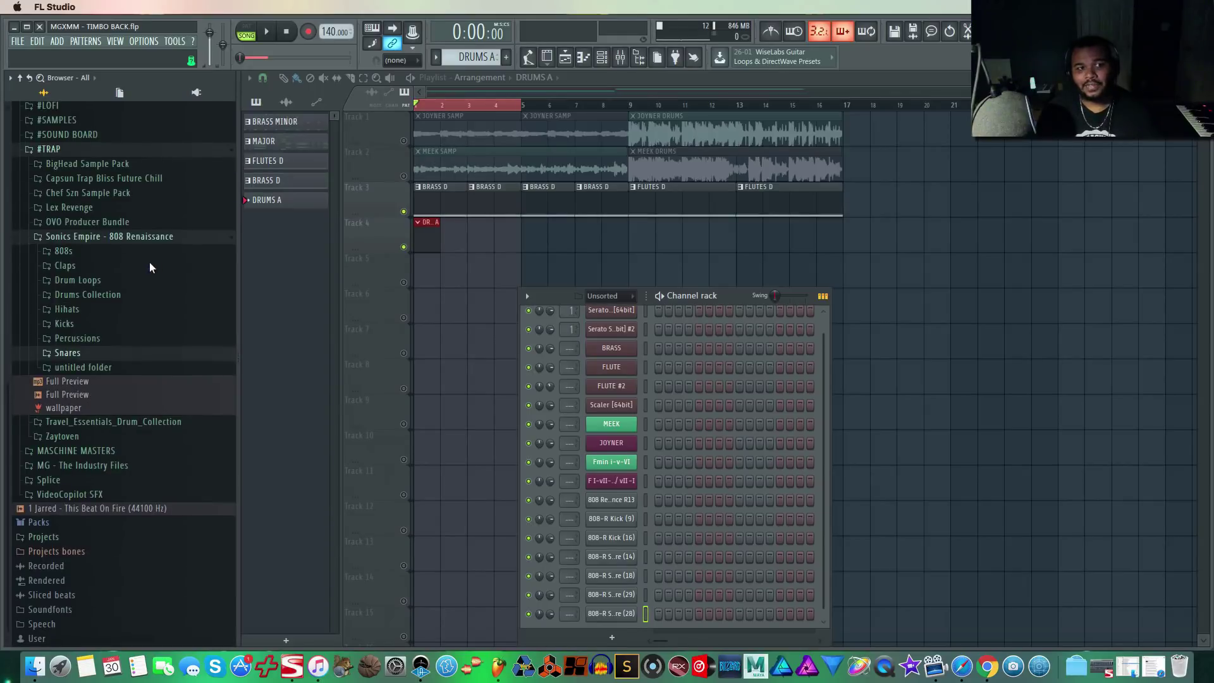
Audition samples in the Hihats folder and add 808-R HiHat (10), HiHat (9) and HiHat (15) as new channels.
{"action": "left_click", "coordinate": [135, 312]}
{"action": "scroll", "coordinate": [158, 347], "scroll_direction": "down", "scroll_amount": 3}
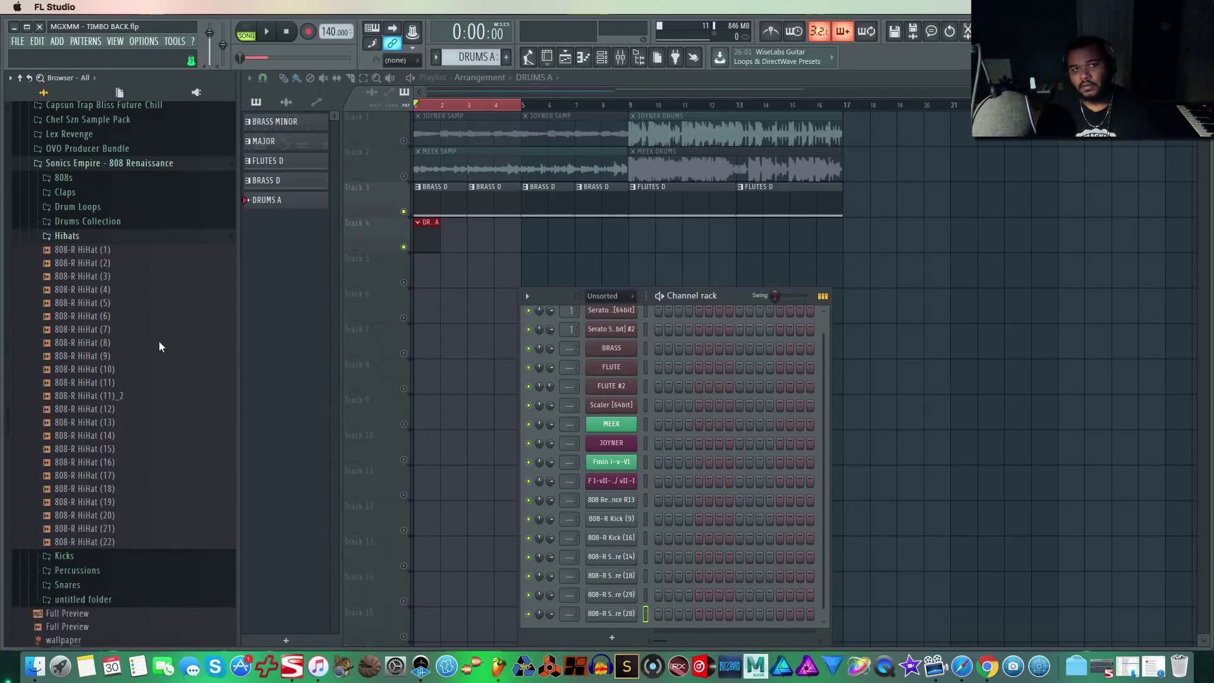
{"action": "left_click", "coordinate": [143, 350]}
{"action": "left_click", "coordinate": [149, 365]}
{"action": "scroll", "coordinate": [752, 506], "scroll_direction": "down", "scroll_amount": 1}
{"action": "left_click_drag", "start_coordinate": [139, 371], "coordinate": [625, 619]}
{"action": "left_click_drag", "start_coordinate": [131, 352], "coordinate": [621, 620]}
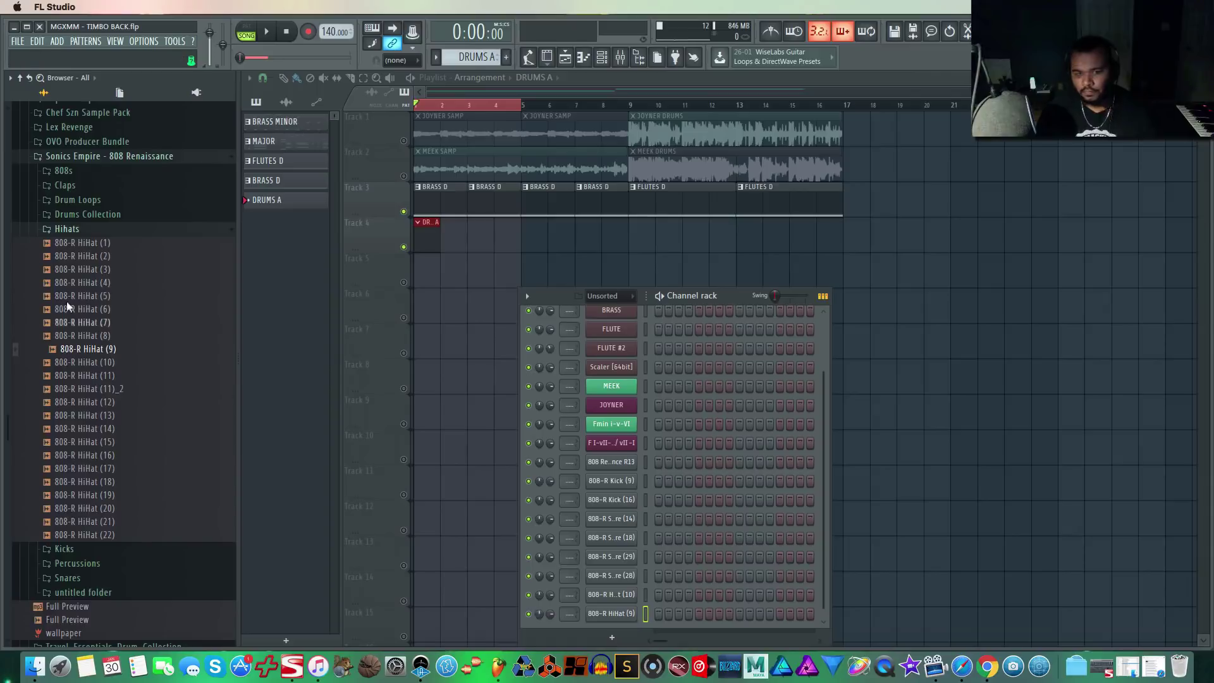
{"action": "left_click", "coordinate": [160, 453]}
{"action": "left_click", "coordinate": [134, 418]}
{"action": "left_click_drag", "start_coordinate": [140, 444], "coordinate": [626, 625]}
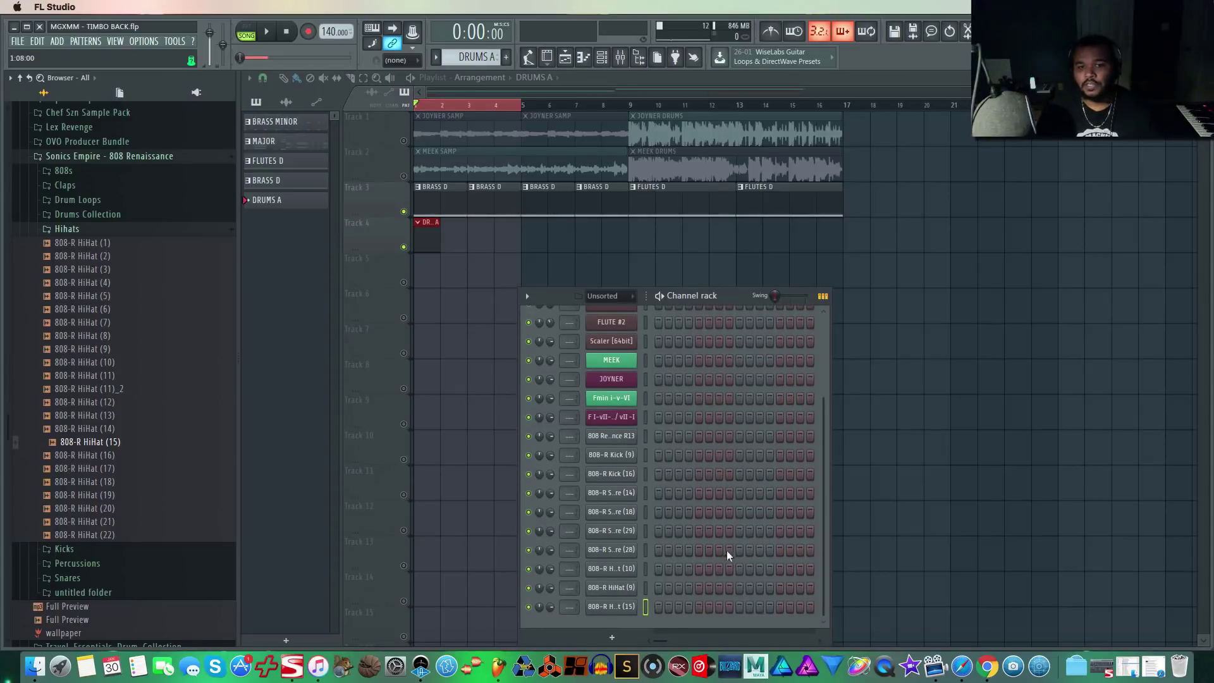
In pattern mode, program HiHat (10) on steps 1, 5, 9 and 13 and HiHat (9) on steps 3, 7 and 11.
{"action": "left_click", "coordinate": [658, 568]}
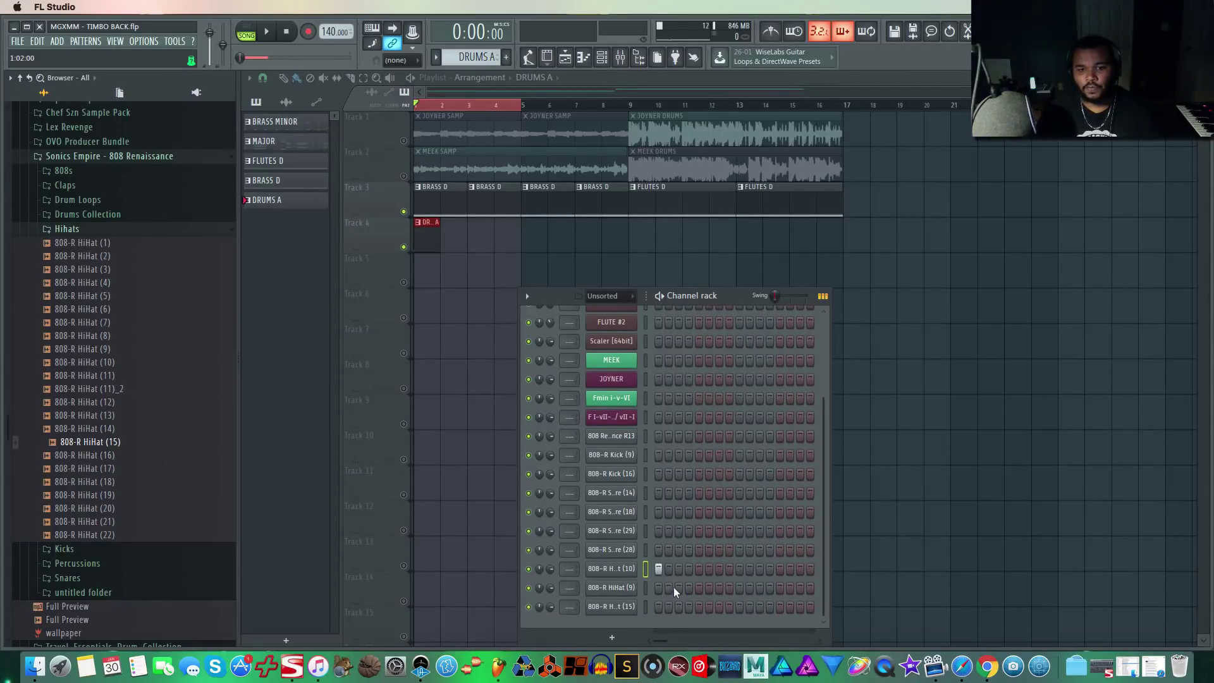
{"action": "left_click", "coordinate": [245, 31]}
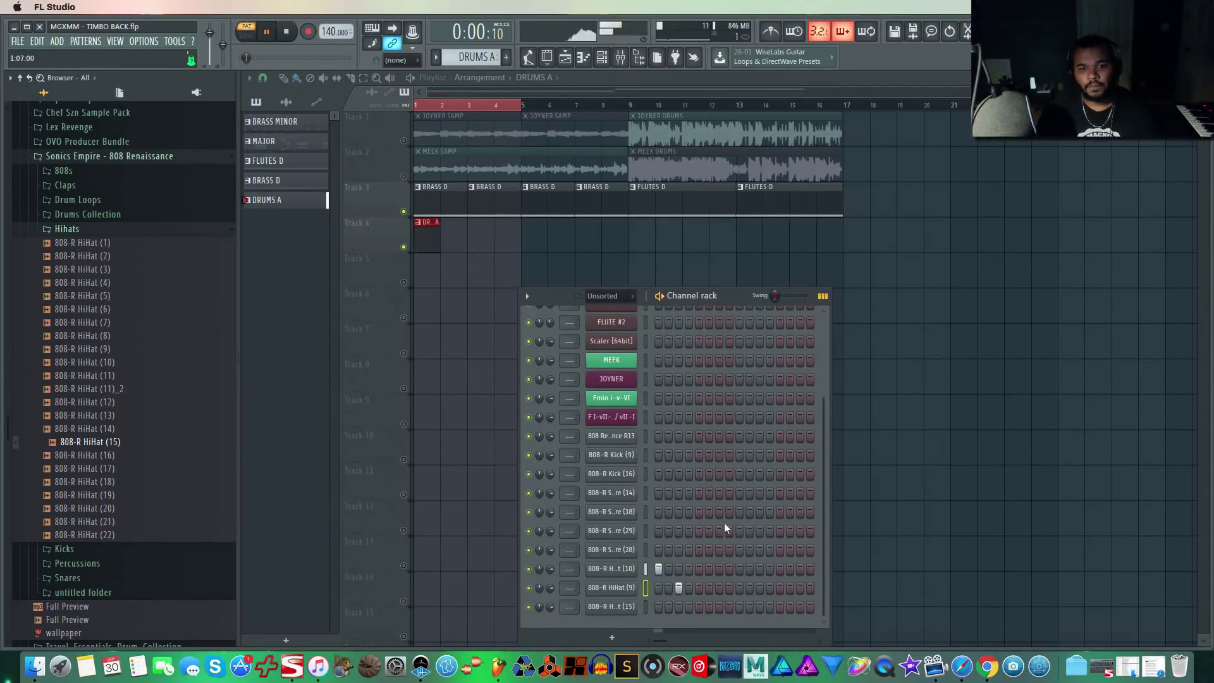
{"action": "left_click", "coordinate": [699, 568]}
{"action": "left_click", "coordinate": [719, 588]}
{"action": "left_click", "coordinate": [739, 569]}
{"action": "left_click", "coordinate": [759, 587]}
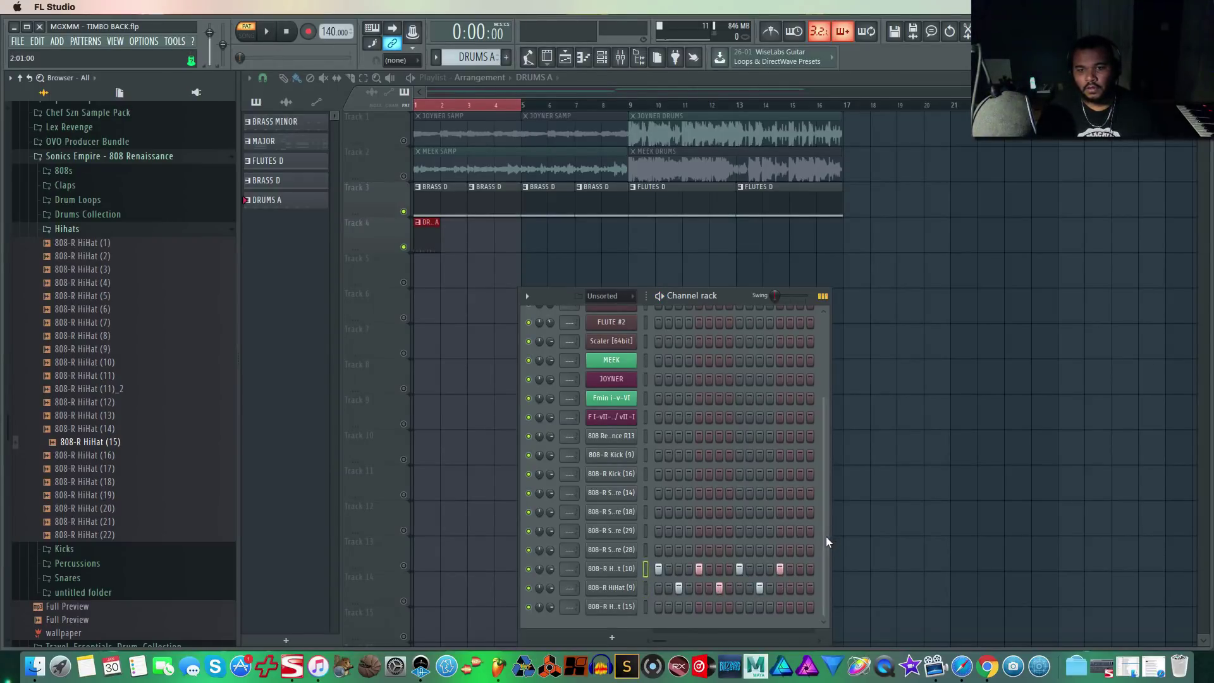
Widen the channel rack and add HiHat (9) on steps 15, 19, 23, 27 and 31 and HiHat (10) on steps 17, 21, 25 and 29.
{"action": "left_click_drag", "start_coordinate": [726, 295], "coordinate": [629, 218]}
{"action": "left_click_drag", "start_coordinate": [732, 566], "coordinate": [939, 579]}
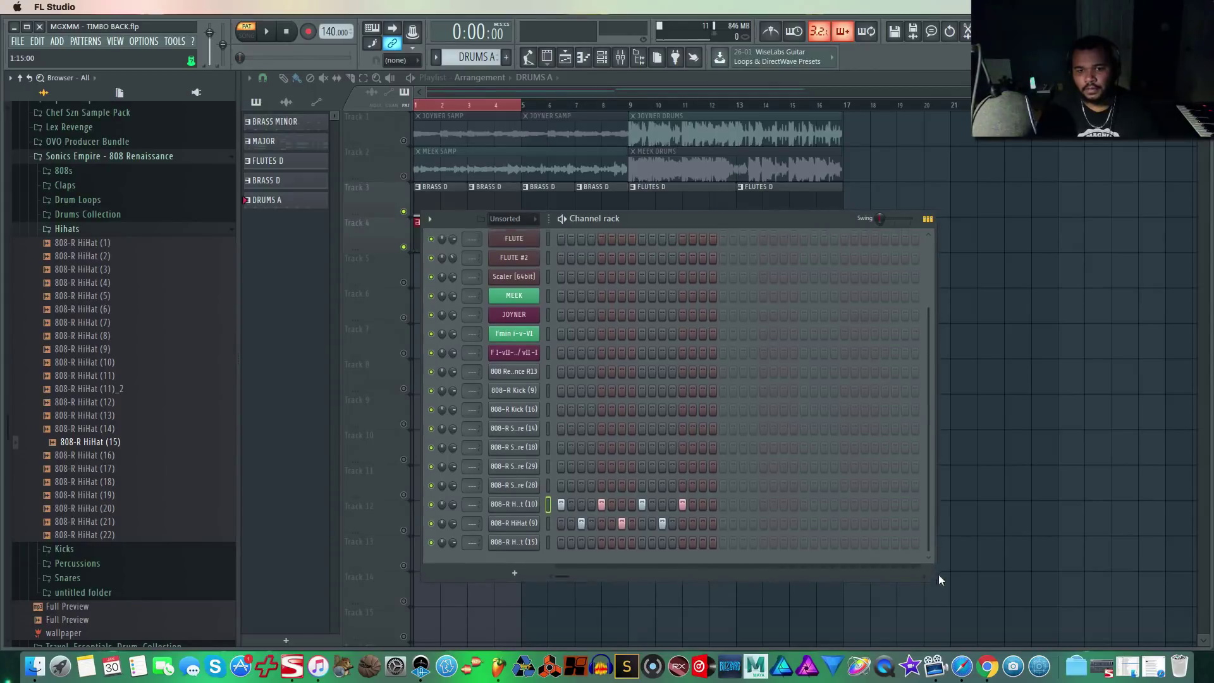
{"action": "left_click", "coordinate": [704, 522]}
{"action": "key", "text": "space"}
{"action": "left_click", "coordinate": [722, 504]}
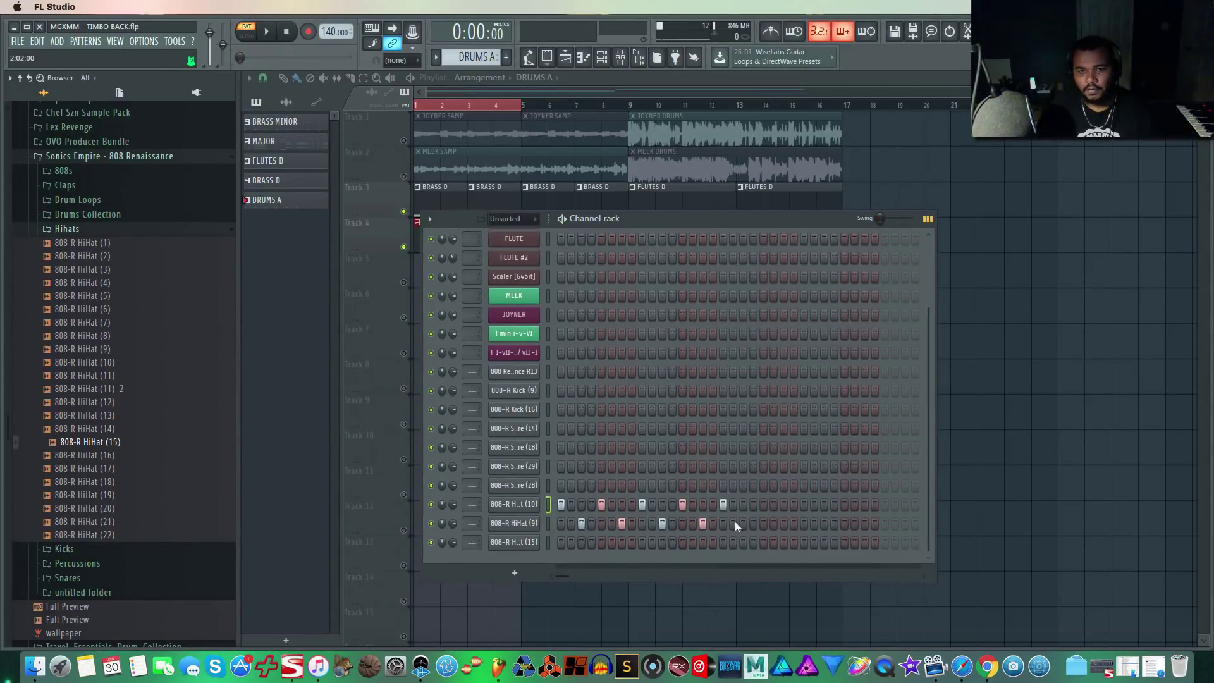
{"action": "left_click", "coordinate": [743, 523]}
{"action": "left_click", "coordinate": [763, 504]}
{"action": "left_click", "coordinate": [784, 523]}
{"action": "left_click", "coordinate": [802, 503]}
{"action": "left_click", "coordinate": [825, 523]}
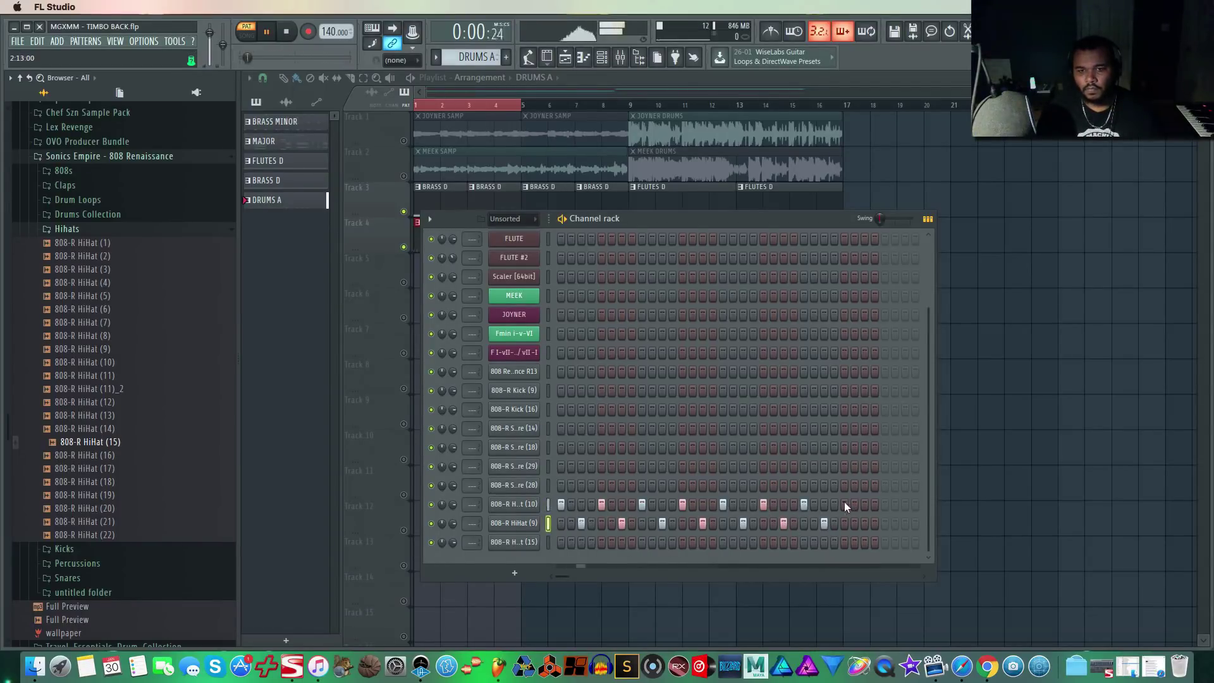
{"action": "left_click", "coordinate": [865, 523]}
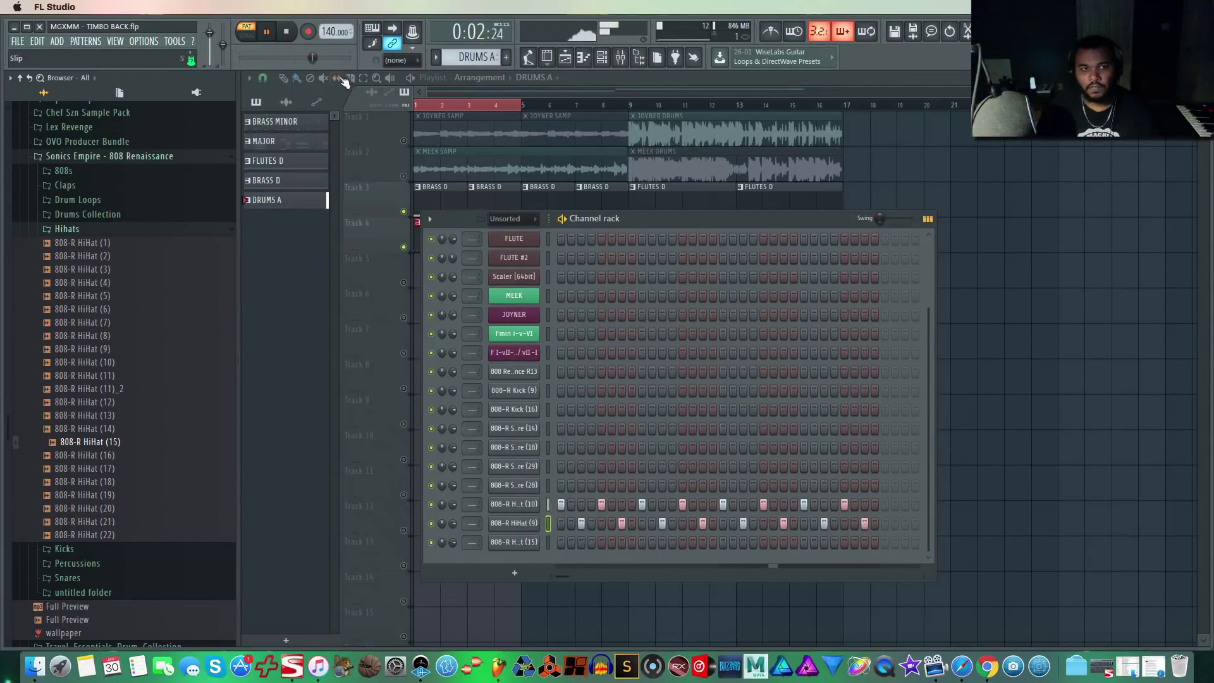
Switch to song mode, place a second DRUMS A clip on Track 4 at bar 3, and play the loop.
{"action": "left_click", "coordinate": [246, 38]}
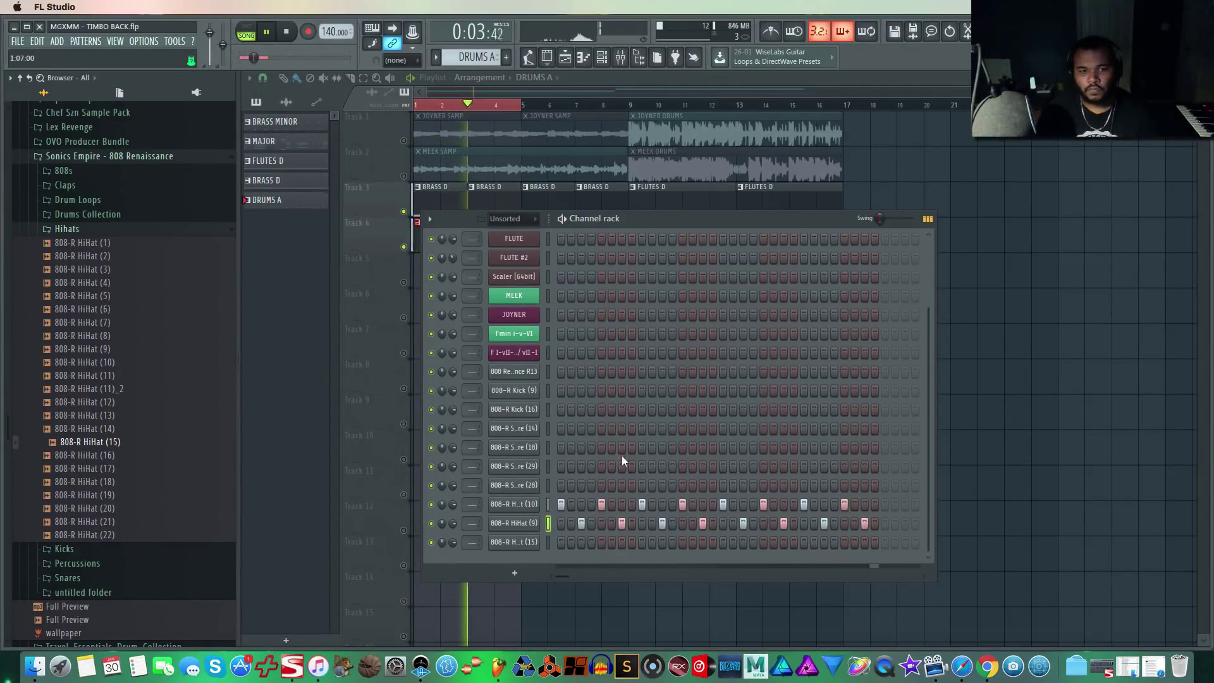
{"action": "key", "text": "space"}
{"action": "key", "text": "F6"}
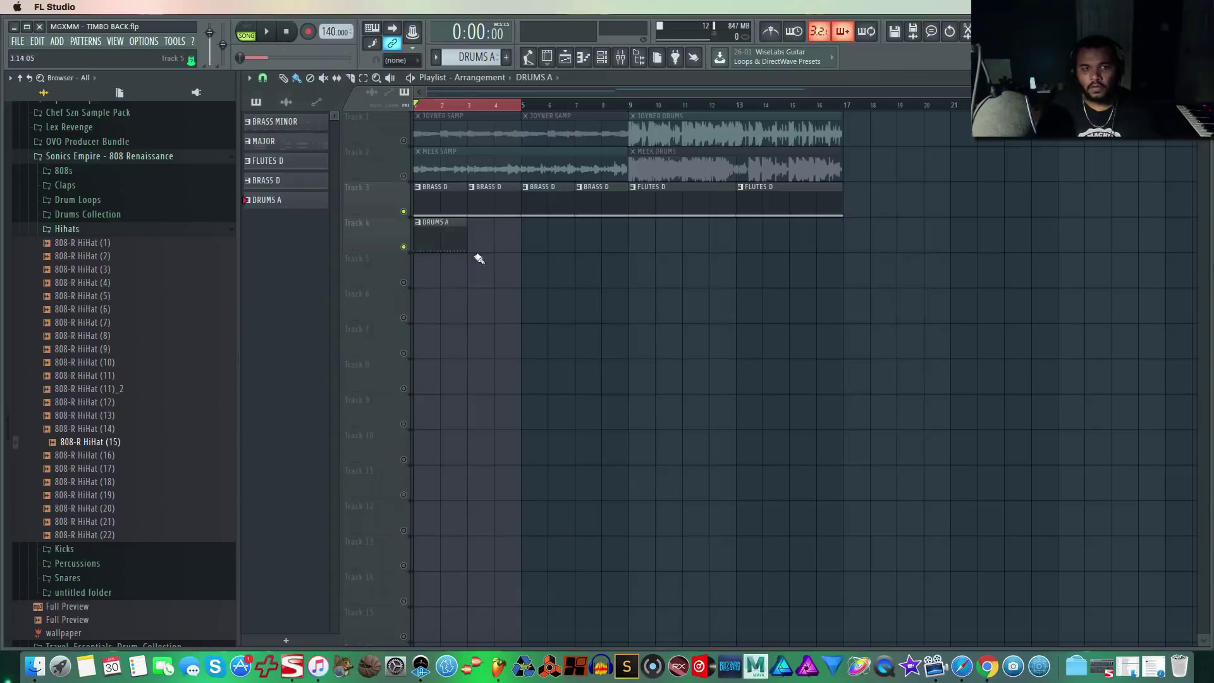
{"action": "left_click", "coordinate": [475, 239]}
{"action": "key", "text": "space"}
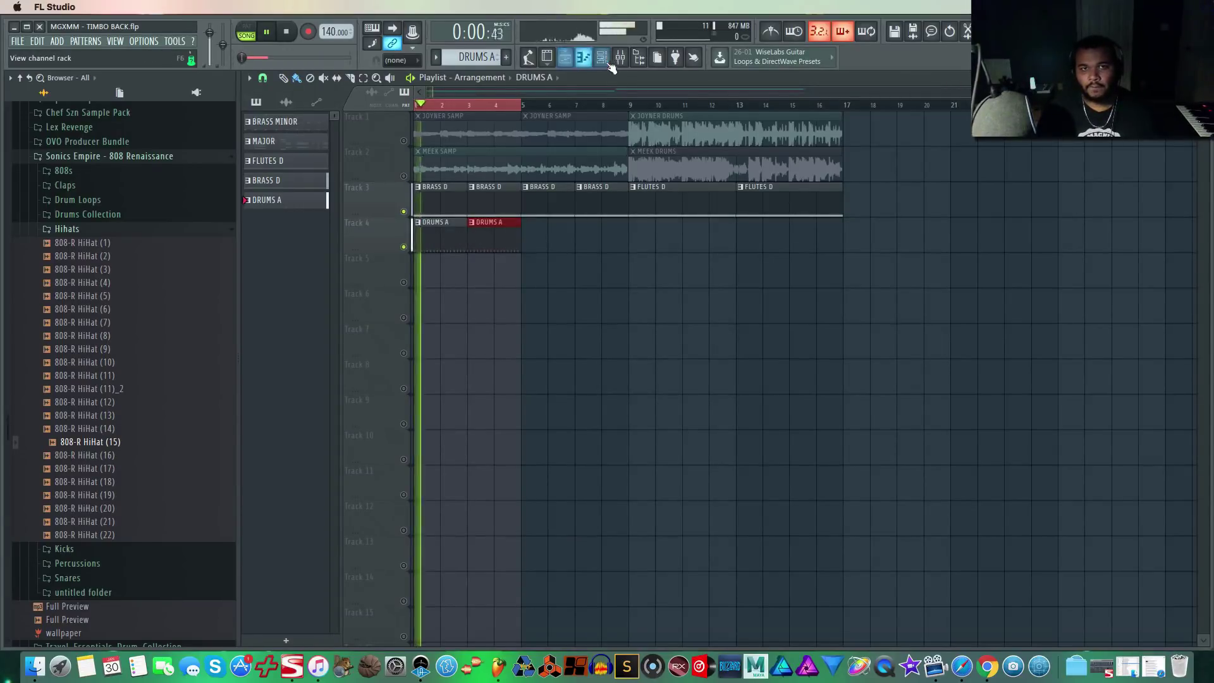
Show the channel rack and program 808-R Kick (9) on steps 1, 3, 7, 13, 17, 23 and 29, checking against playback.
{"action": "key", "text": "F6"}
{"action": "key", "text": "space"}
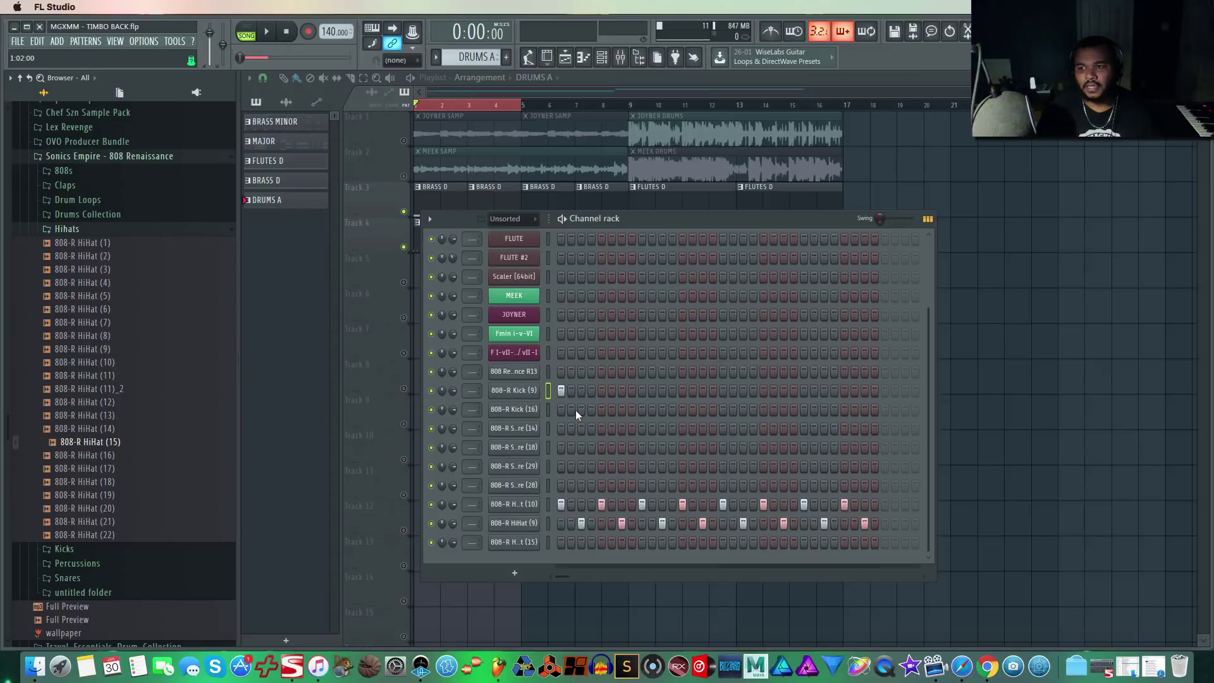
{"action": "left_click", "coordinate": [582, 390]}
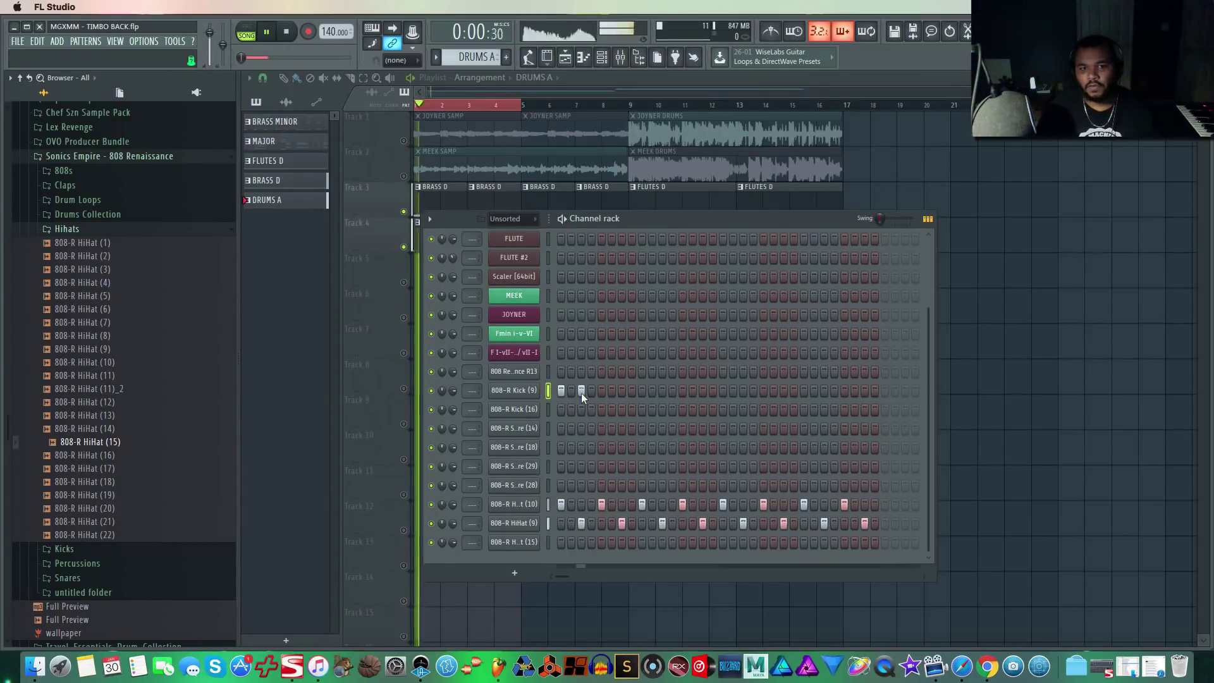
{"action": "key", "text": "space"}
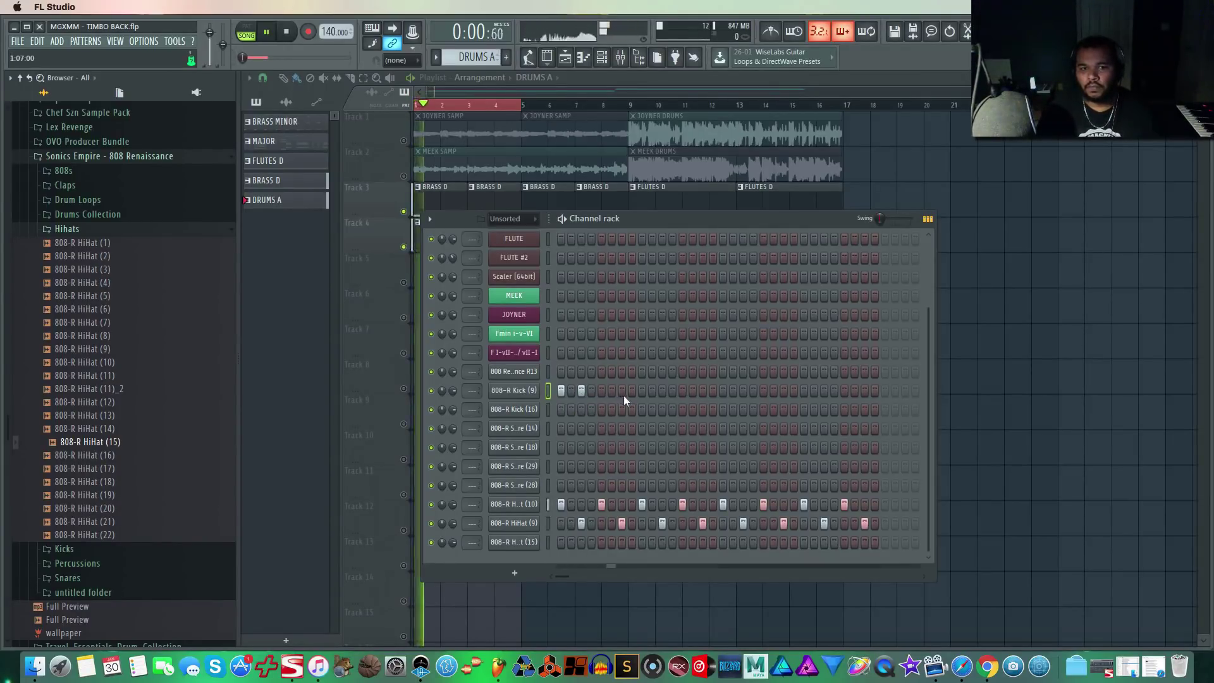
{"action": "left_click", "coordinate": [722, 390]}
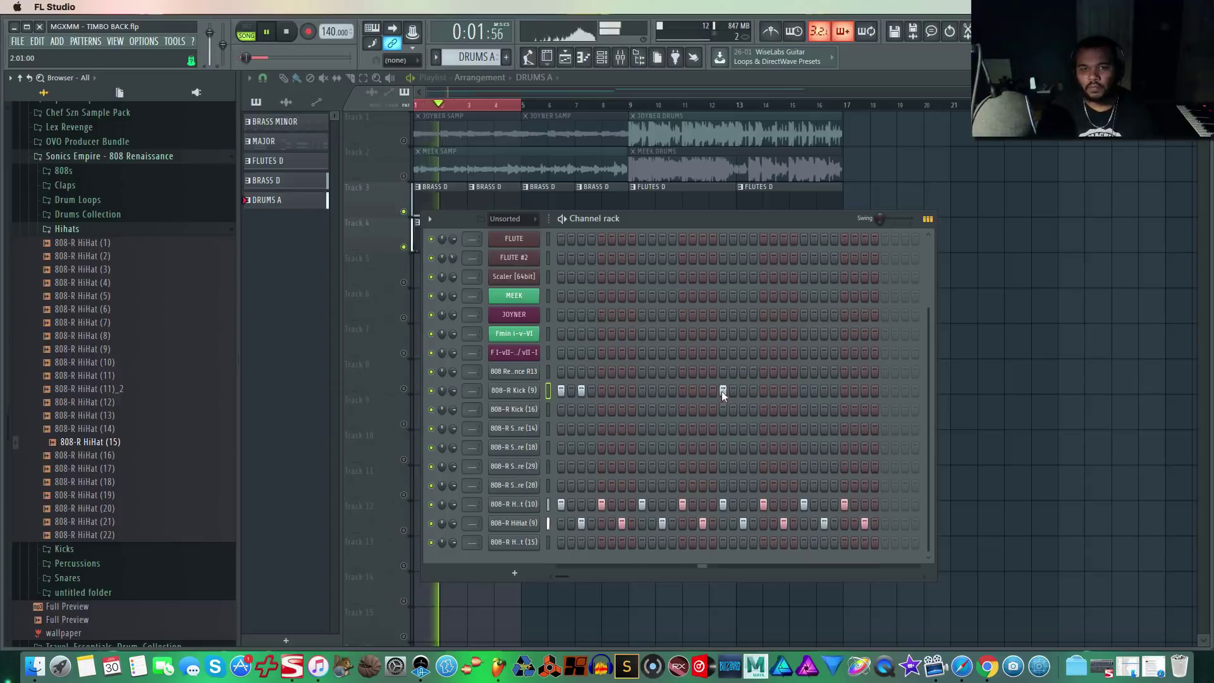
{"action": "left_click", "coordinate": [622, 390]}
{"action": "key", "text": "space"}
{"action": "left_click", "coordinate": [682, 390]}
{"action": "key", "text": "space"}
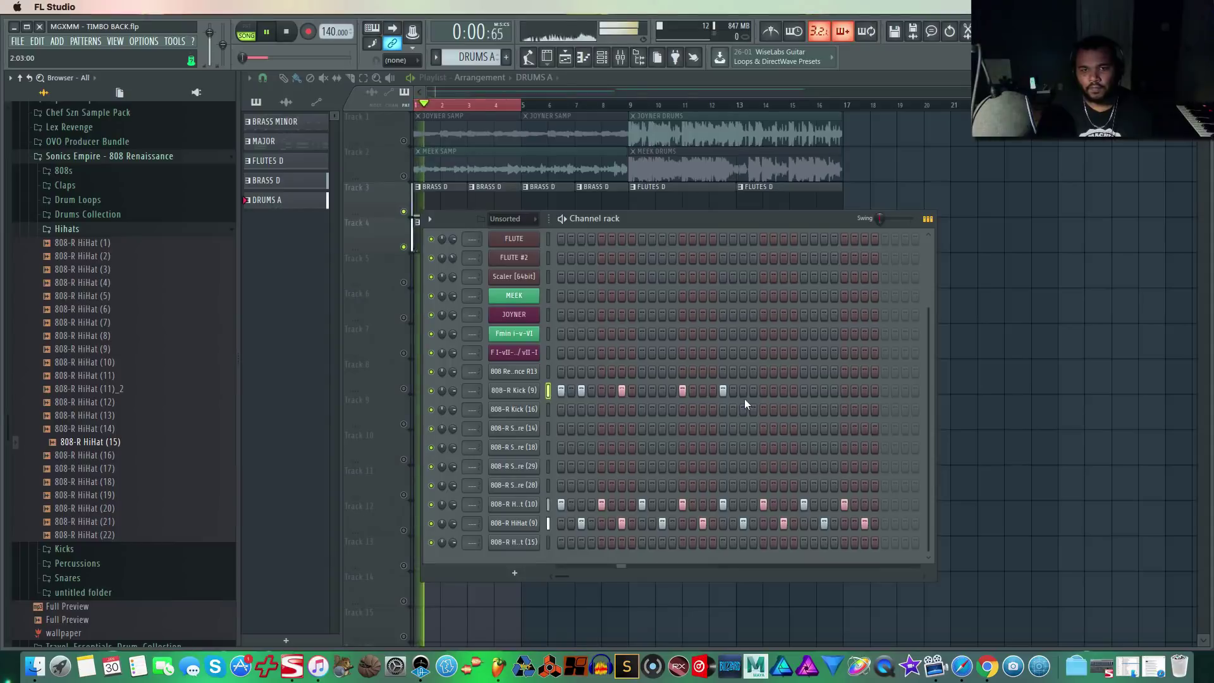
{"action": "left_click", "coordinate": [784, 390]}
{"action": "left_click", "coordinate": [843, 390]}
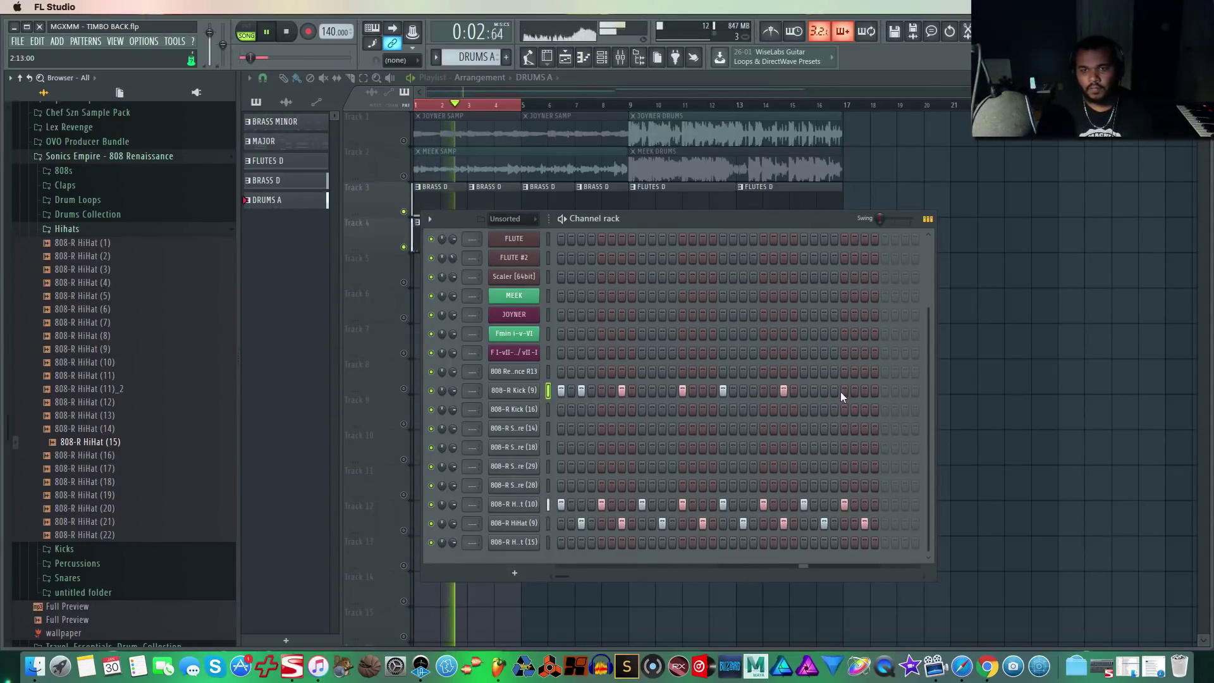
{"action": "key", "text": "space"}
Program 808-R Kick (16) on steps 1, 3, 7, 13, 17, 23 and 29, and add Kick (9) on step 15.
{"action": "left_click", "coordinate": [560, 409]}
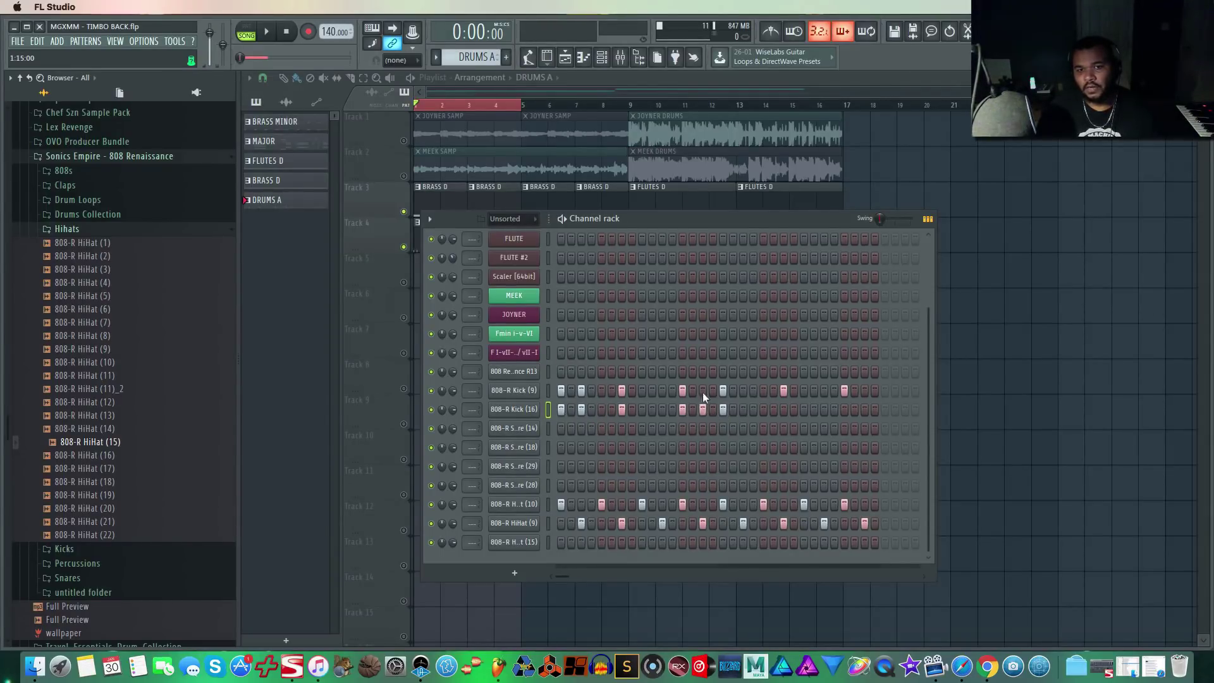
{"action": "key", "text": "space"}
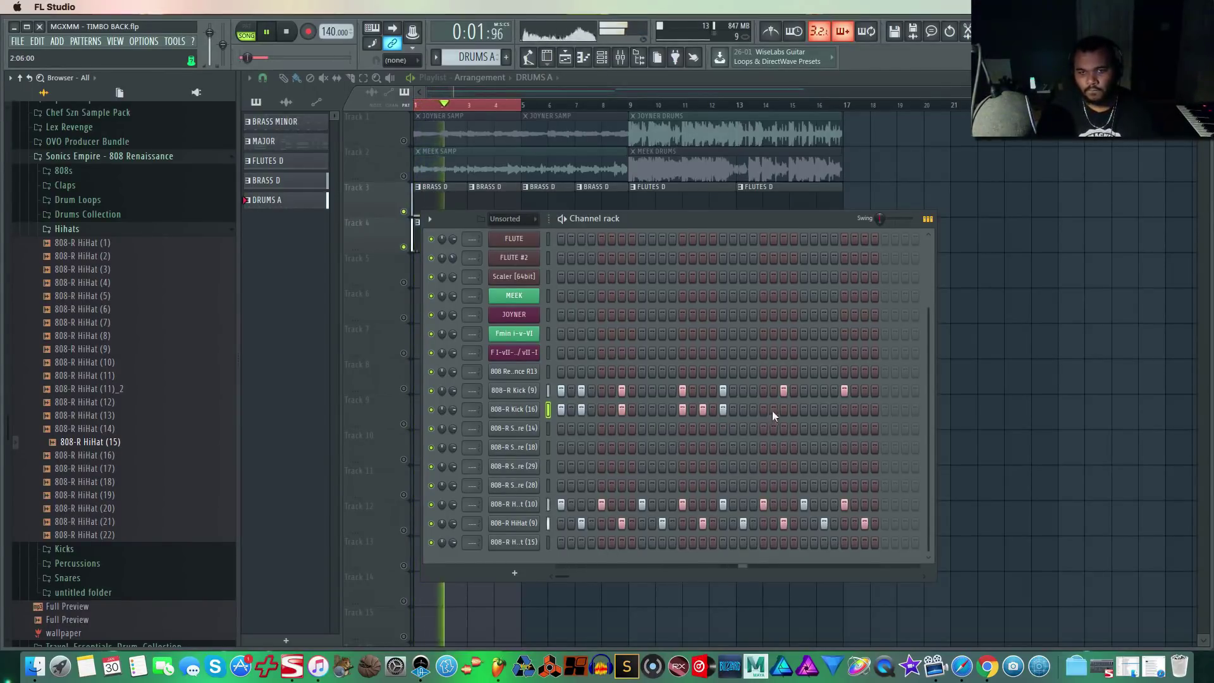
{"action": "key", "text": "space"}
{"action": "left_click", "coordinate": [702, 409]}
{"action": "left_click", "coordinate": [703, 390]}
{"action": "key", "text": "space"}
{"action": "left_click", "coordinate": [784, 409]}
{"action": "left_click", "coordinate": [844, 409]}
Add 808-R Kick (9) on steps 11 and 31, remove it from step 15, and play the loop.
{"action": "left_click", "coordinate": [864, 390]}
{"action": "left_click", "coordinate": [702, 390]}
{"action": "key", "text": "space"}
{"action": "key", "text": "space"}
{"action": "left_click", "coordinate": [662, 391]}
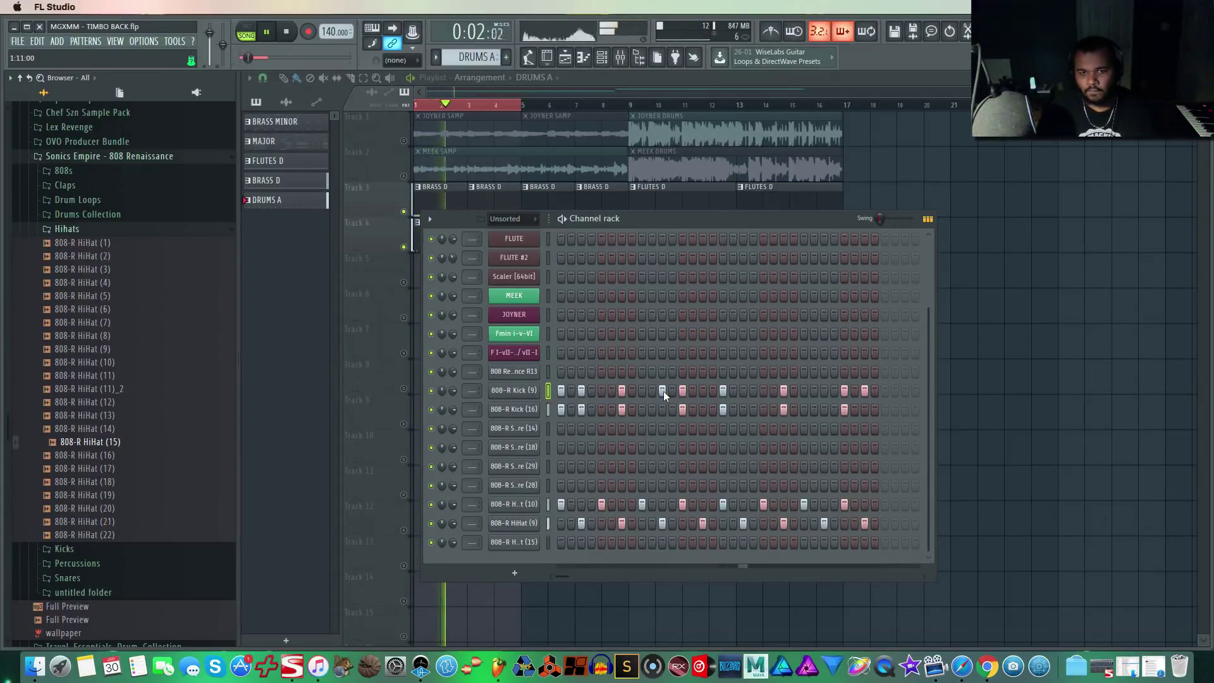
{"action": "key", "text": "space"}
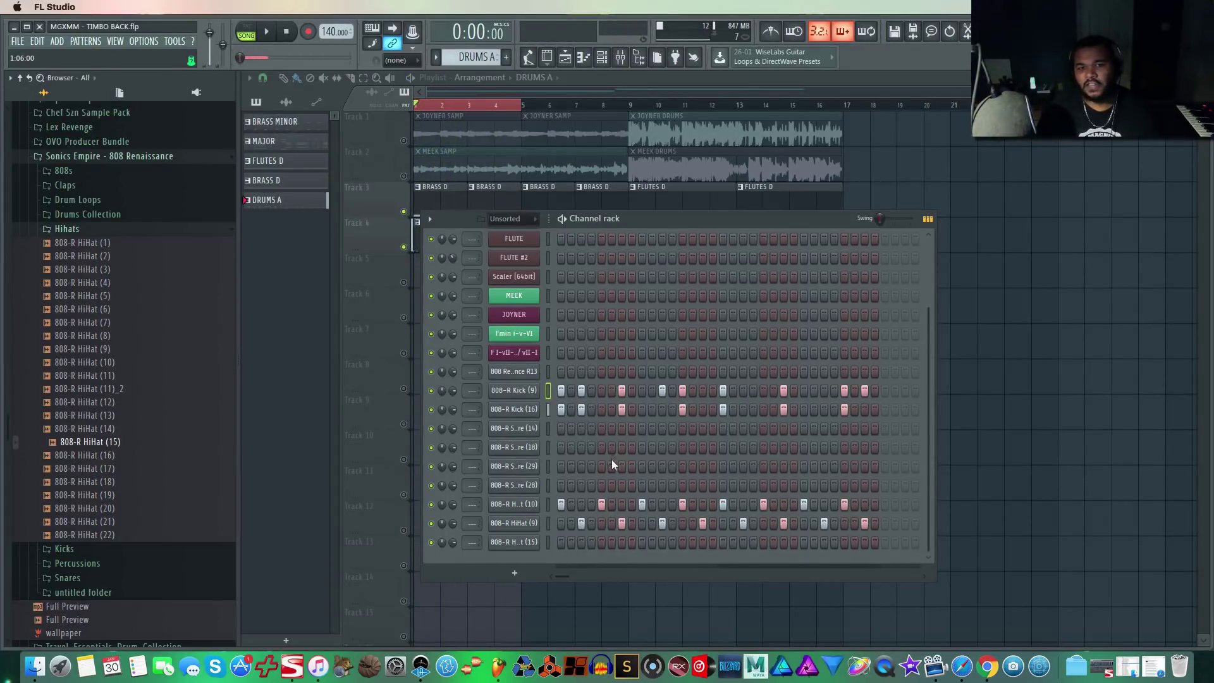
Program 808-R Snare (29) on step 9 and 808-R Snare (18) on step 25.
{"action": "left_click", "coordinate": [640, 447]}
{"action": "key", "text": "space"}
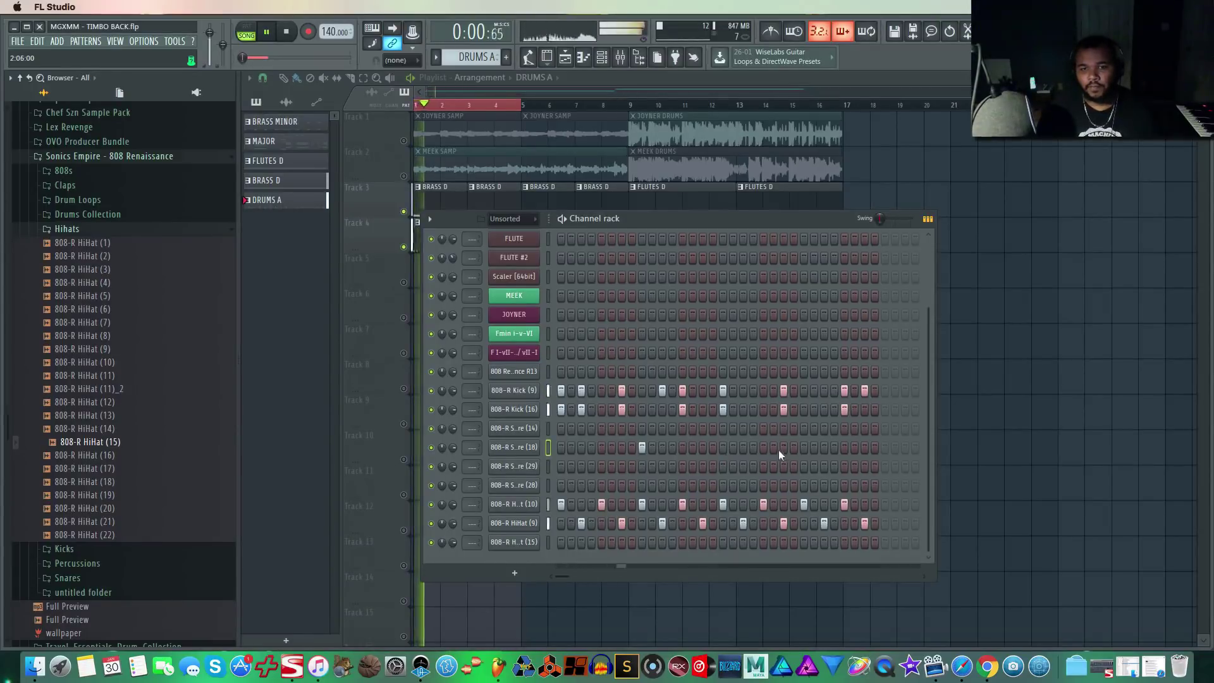
{"action": "left_click", "coordinate": [803, 466]}
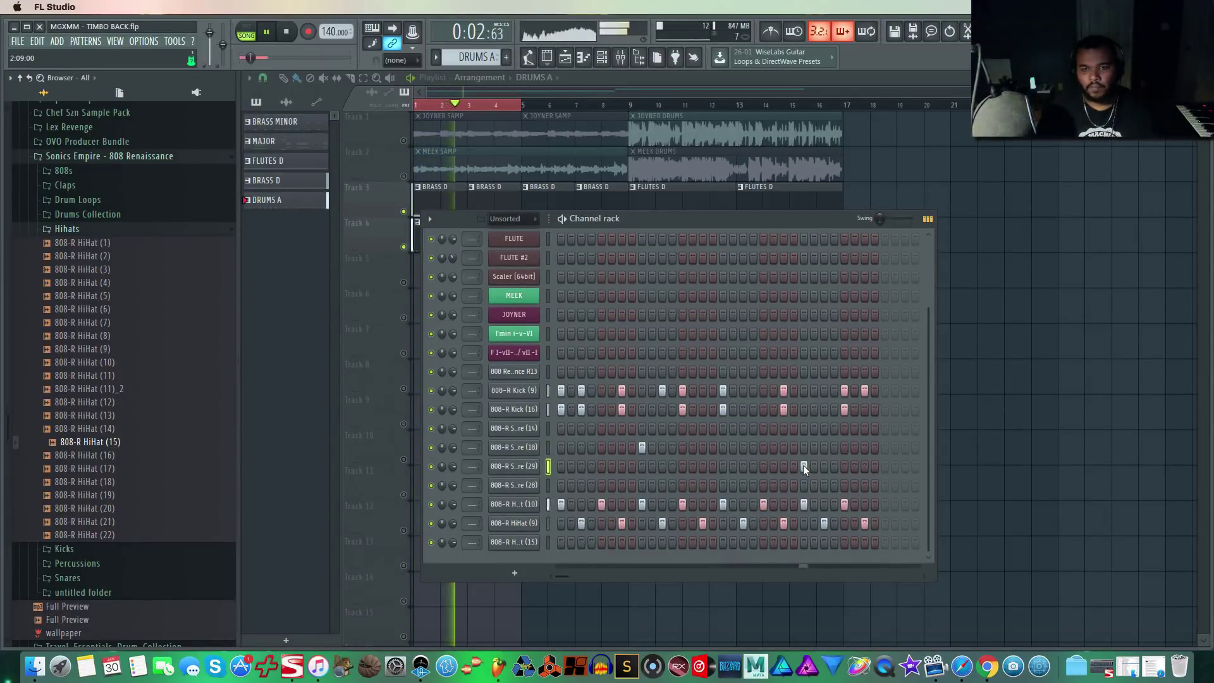
{"action": "key", "text": "space"}
{"action": "left_click", "coordinate": [642, 447]}
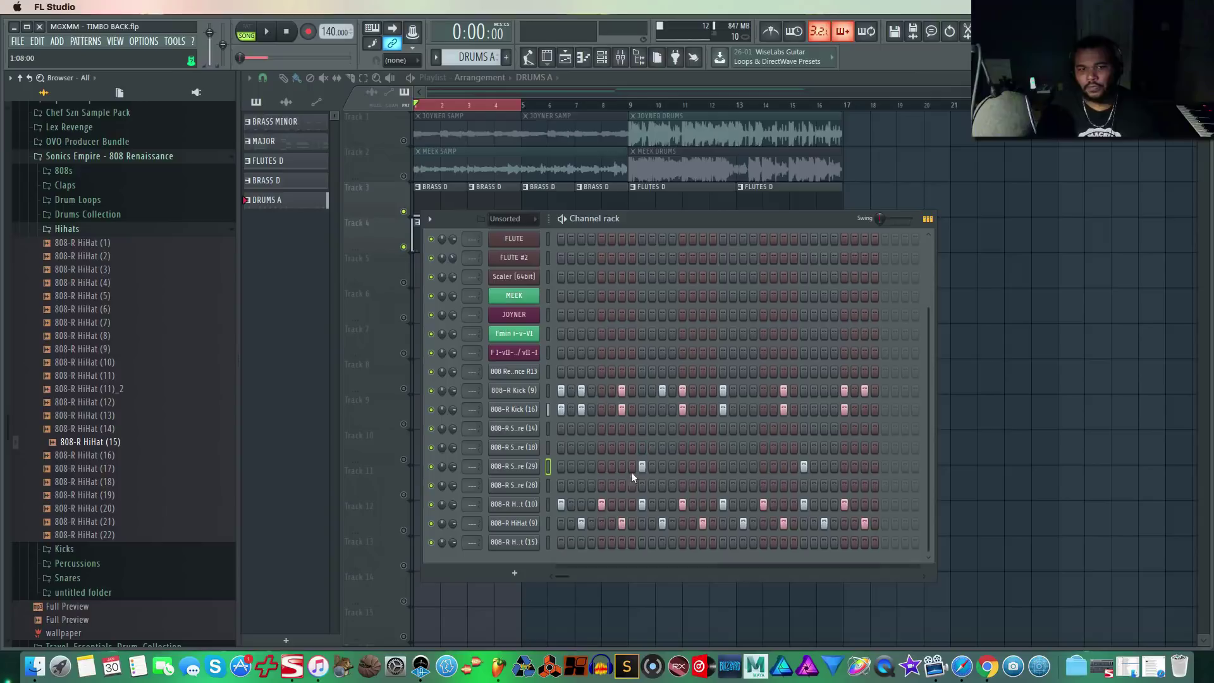
{"action": "left_click", "coordinate": [804, 446]}
{"action": "key", "text": "space"}
Layer 808-R Snare (28) on steps 9 and 25, add Snare (29) on step 15, and play the loop.
{"action": "left_click", "coordinate": [703, 484]}
{"action": "left_click", "coordinate": [703, 484]}
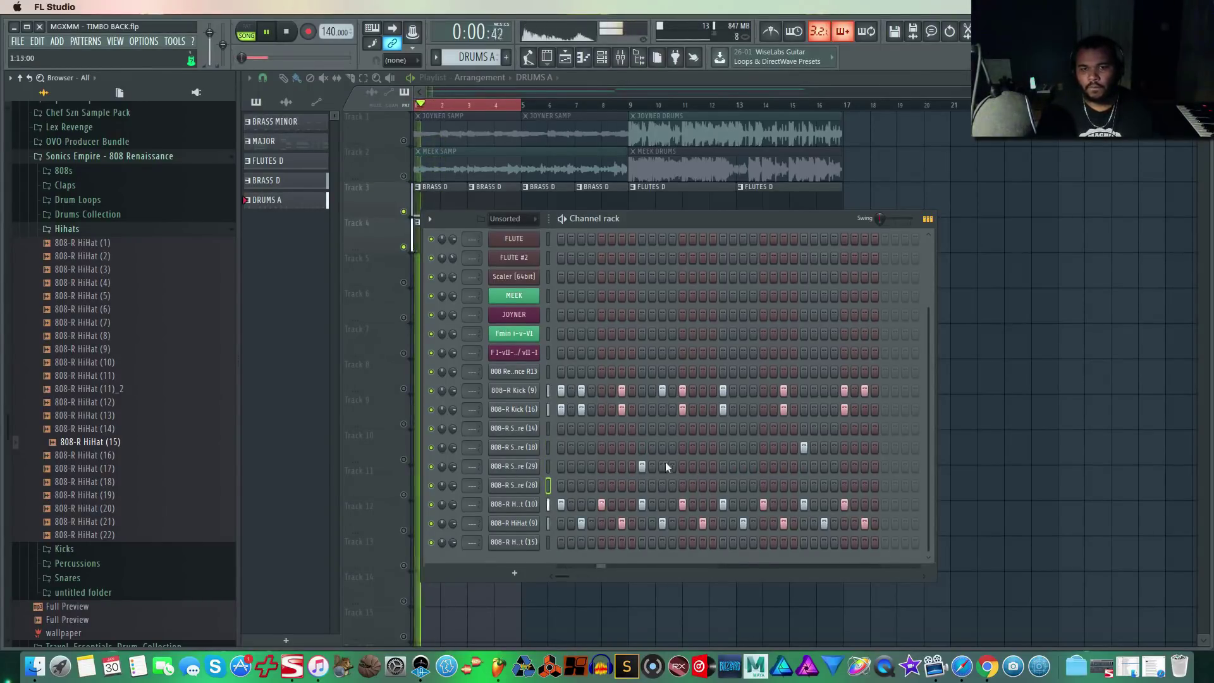
{"action": "left_click", "coordinate": [642, 485]}
{"action": "left_click", "coordinate": [804, 484]}
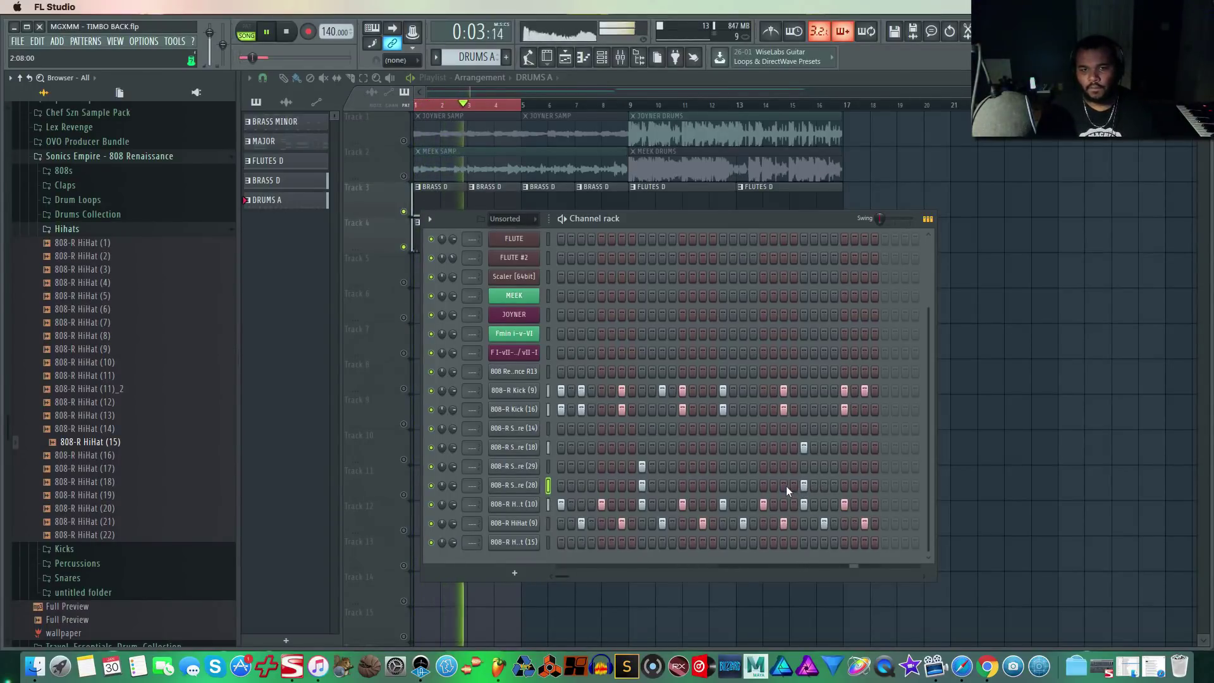
{"action": "key", "text": "space"}
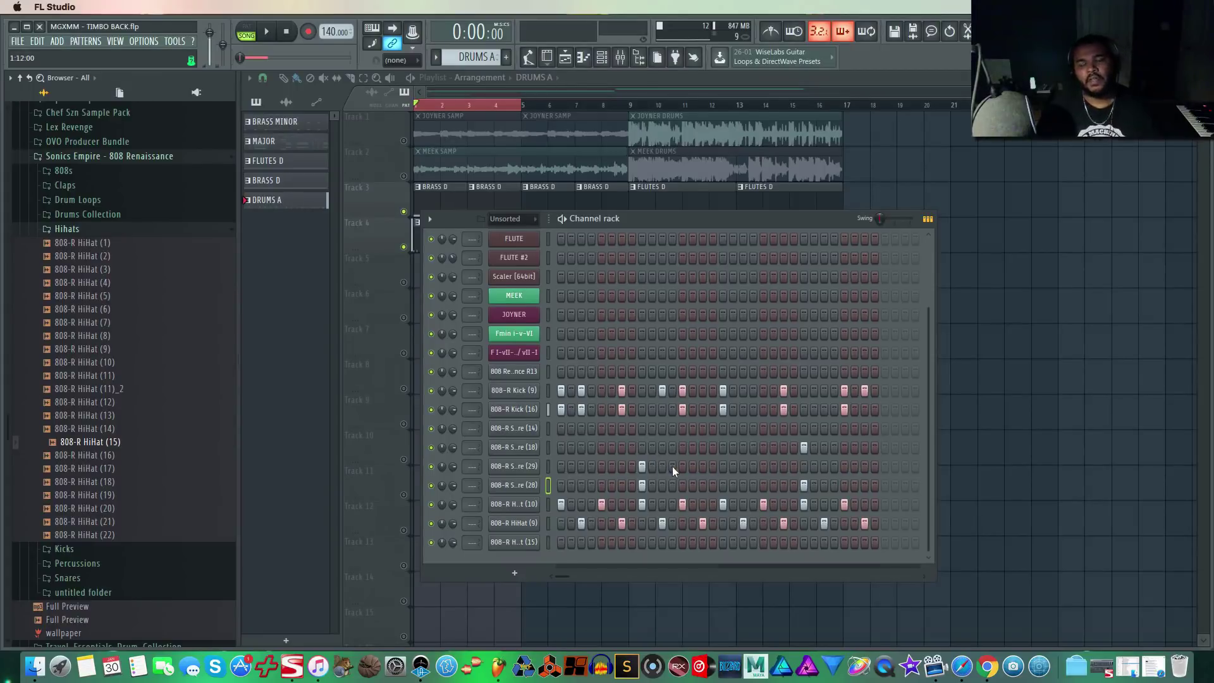
{"action": "left_click", "coordinate": [703, 466]}
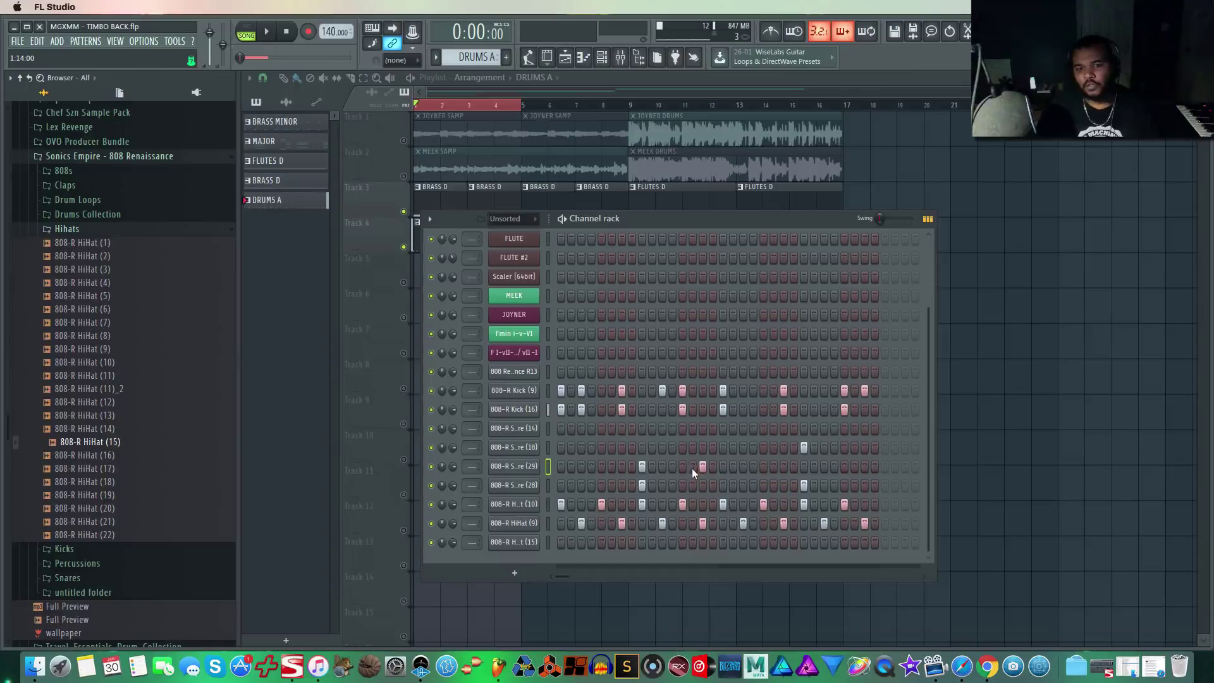
{"action": "key", "text": "space"}
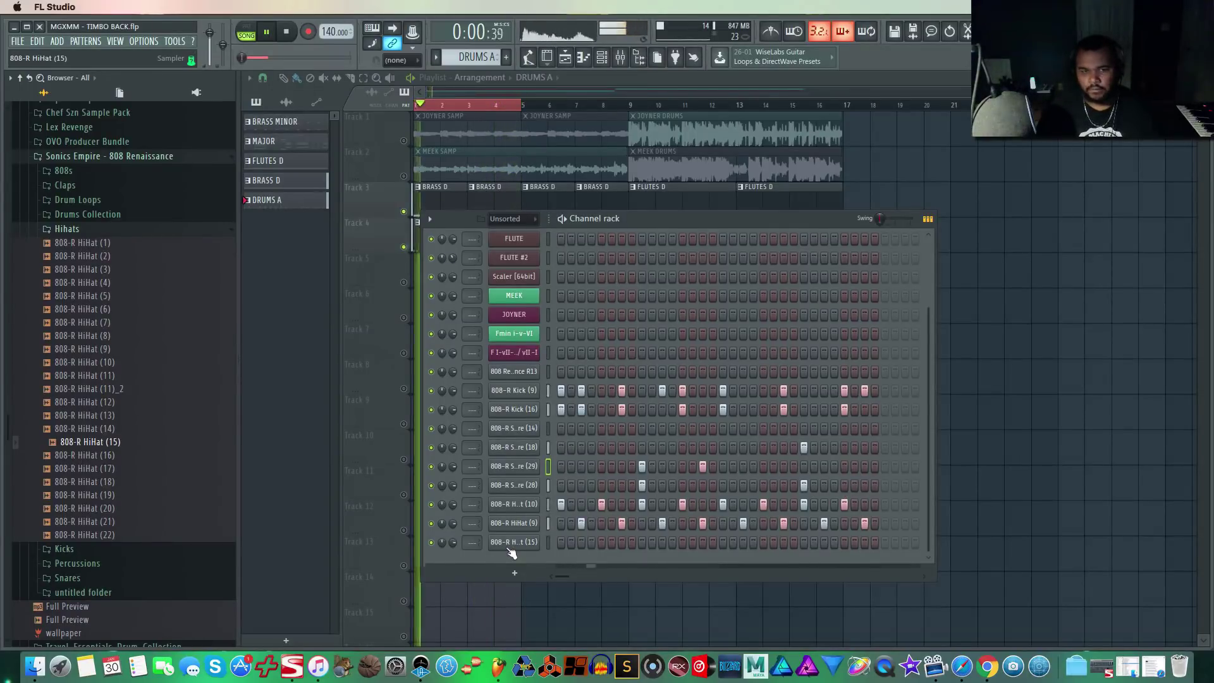
{"action": "key", "text": "space"}
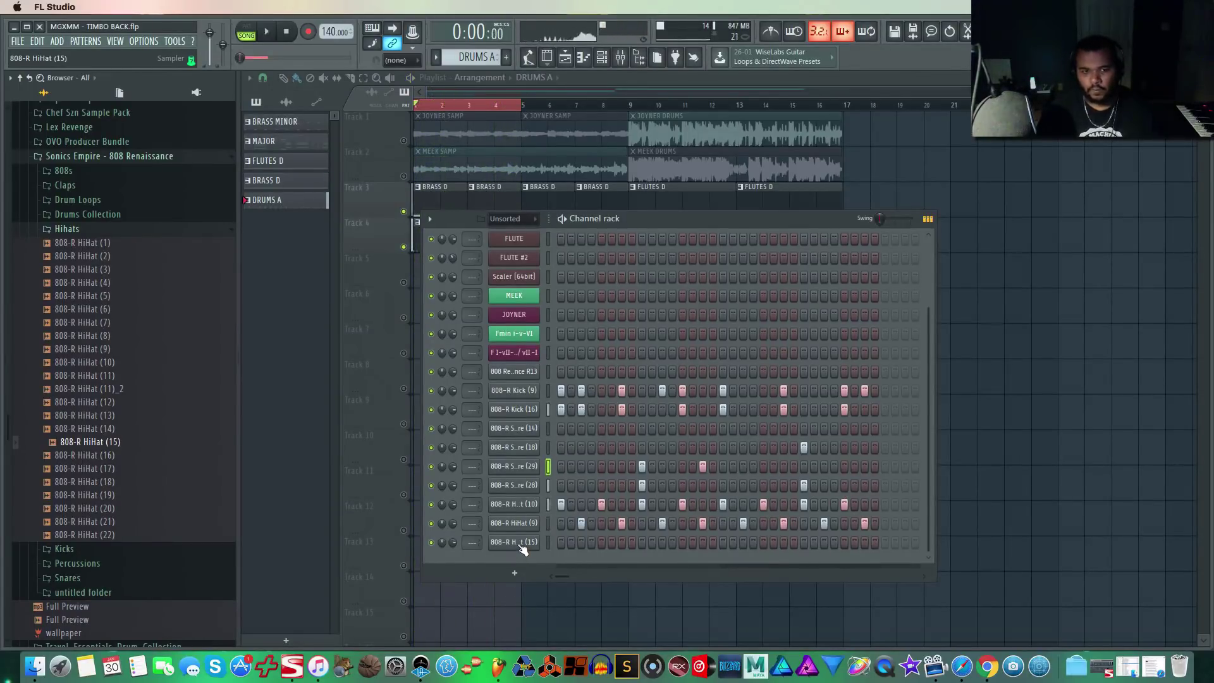
Place 808-R HiHat (15) on steps 5 and 21 and open its notes in the piano roll.
{"action": "right_click", "coordinate": [518, 543]}
{"action": "left_click", "coordinate": [833, 565]}
{"action": "left_click", "coordinate": [602, 542]}
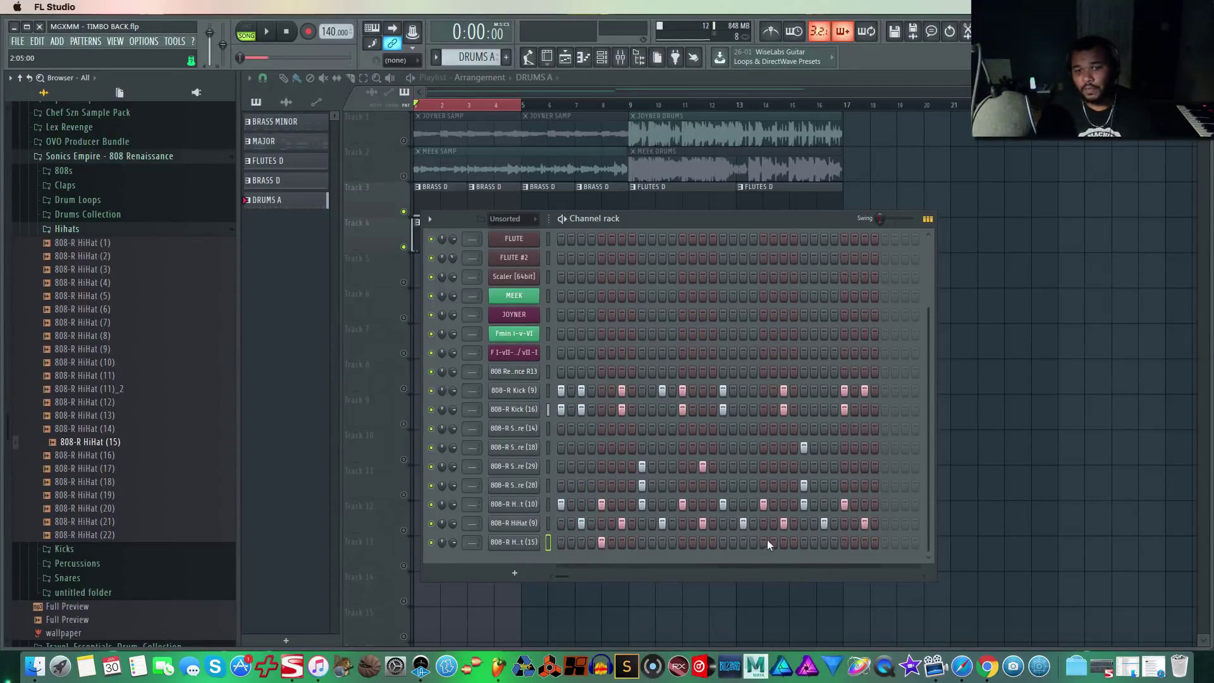
{"action": "right_click", "coordinate": [534, 542]}
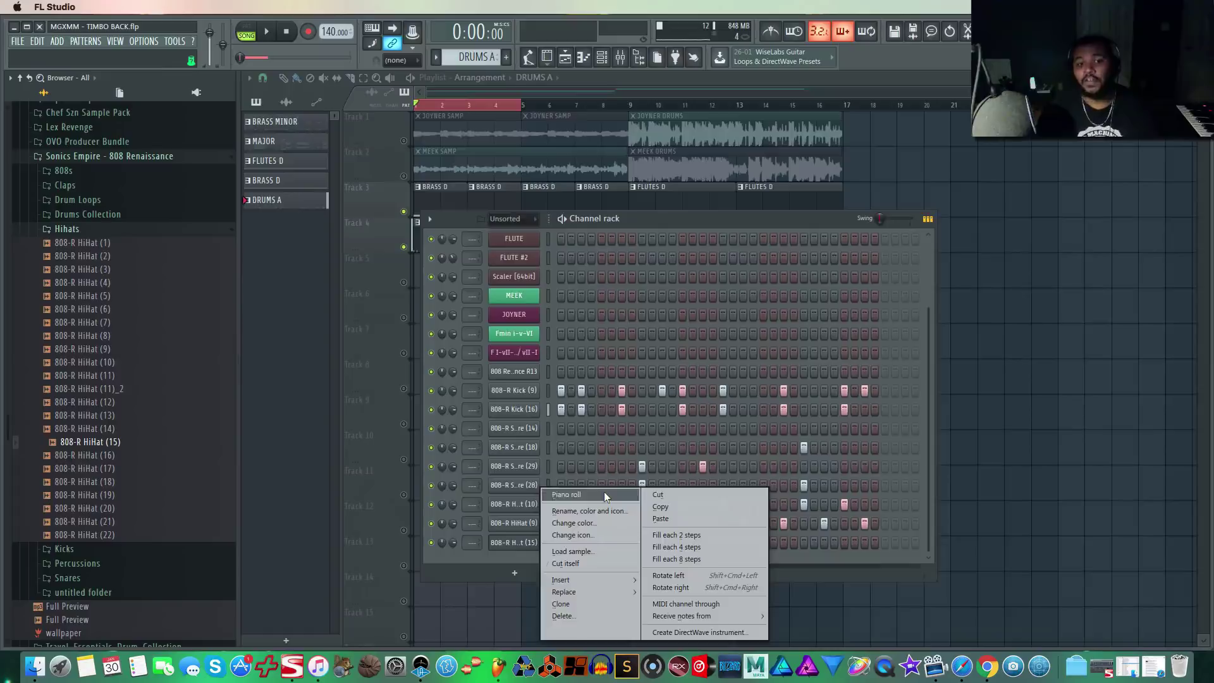
{"action": "left_click", "coordinate": [604, 494]}
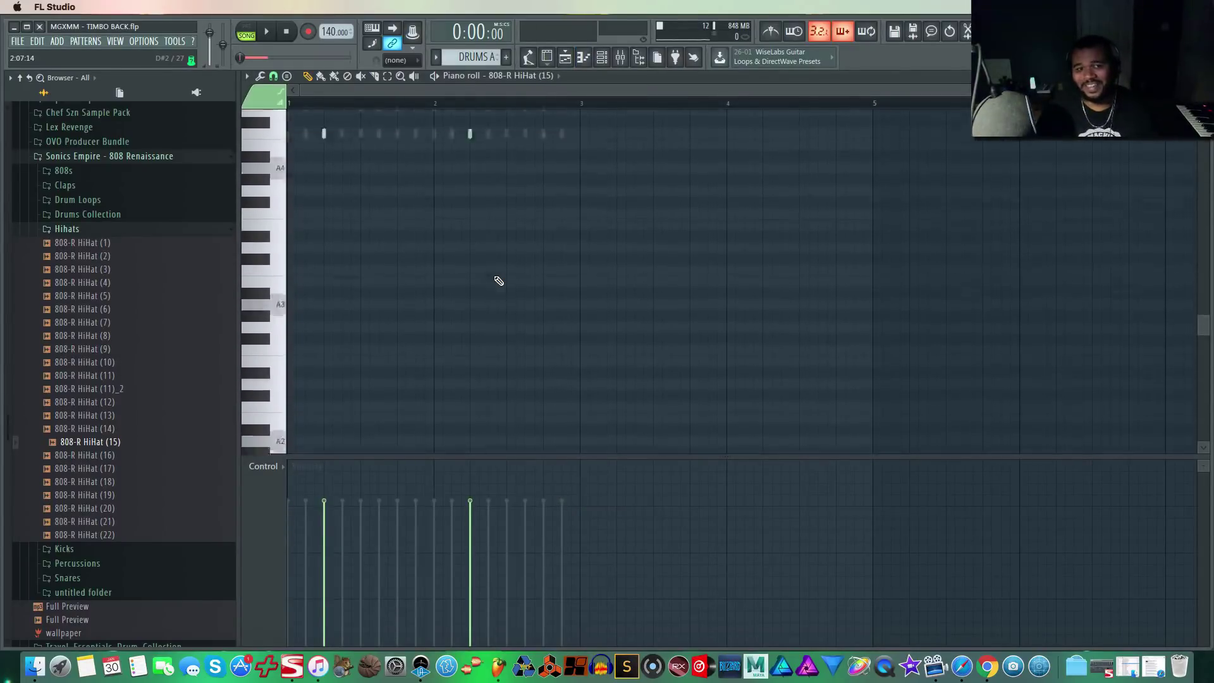
Set the piano roll snap to 1/3 step and add two notes right after the first HiHat (15) note, forming a triplet roll.
{"action": "scroll", "coordinate": [499, 280], "scroll_direction": "up", "scroll_amount": 5}
{"action": "left_click_drag", "start_coordinate": [967, 90], "coordinate": [566, 90]}
{"action": "left_click", "coordinate": [259, 76]}
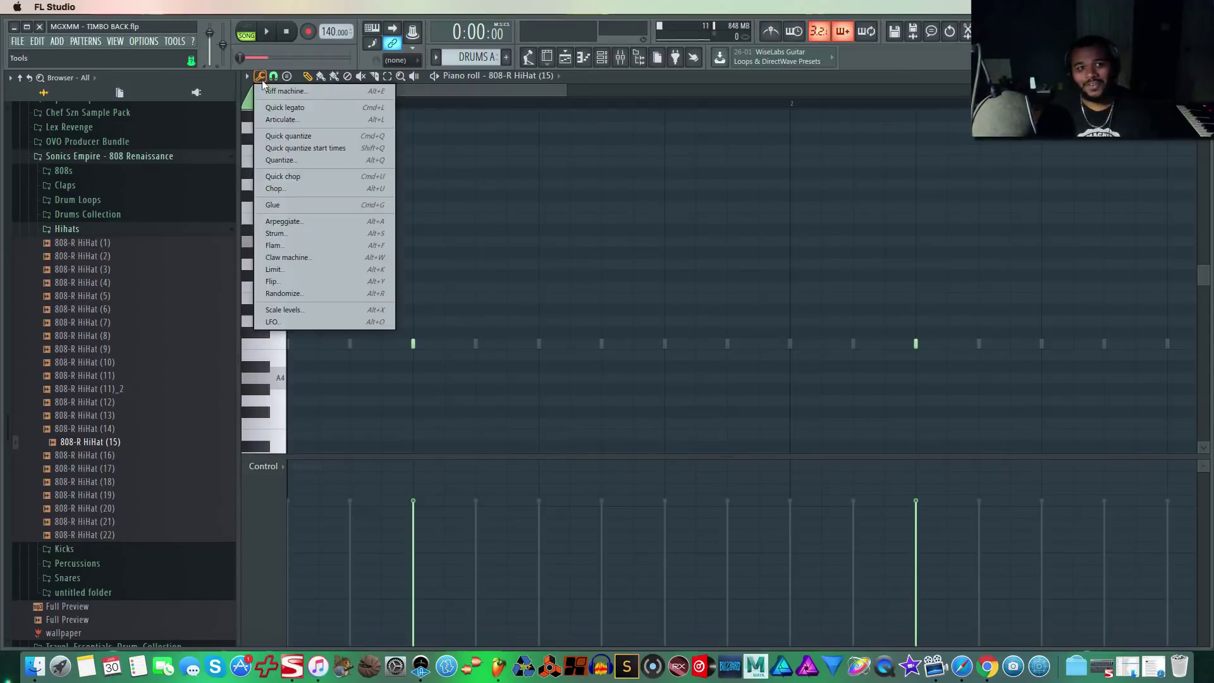
{"action": "left_click", "coordinate": [274, 76]}
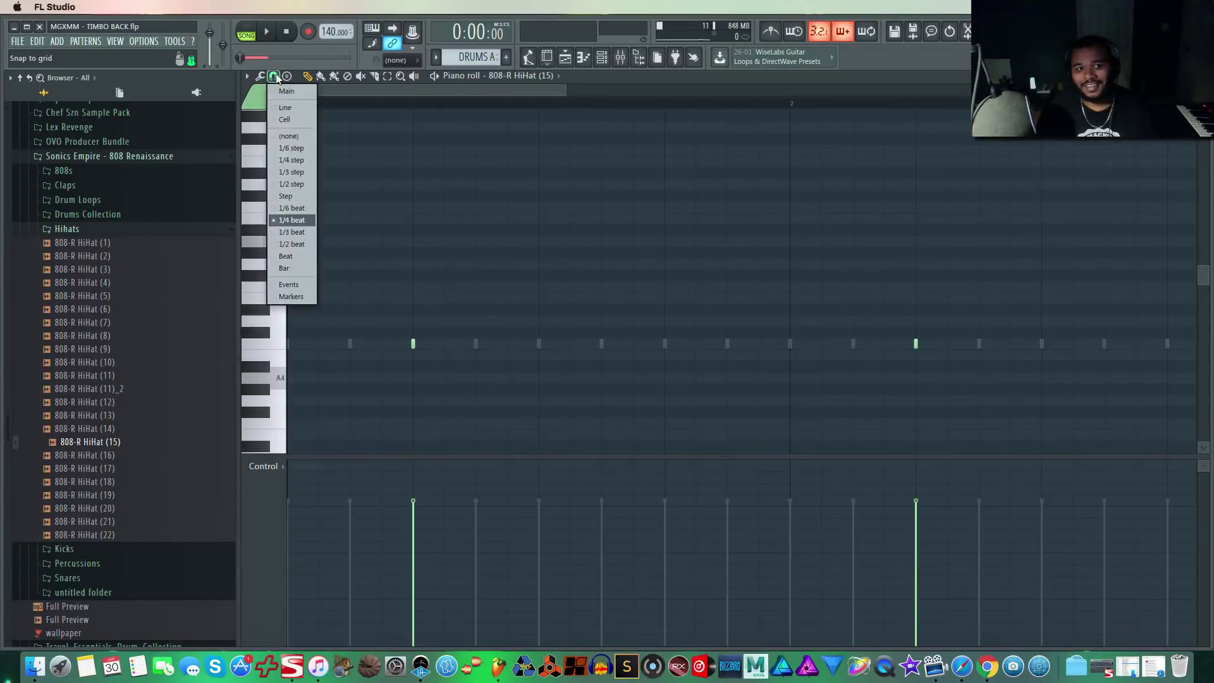
{"action": "left_click", "coordinate": [292, 174]}
{"action": "left_click", "coordinate": [423, 344]}
{"action": "left_click", "coordinate": [433, 344]}
{"action": "key", "text": "space"}
{"action": "key", "text": "space"}
{"action": "key", "text": "F7"}
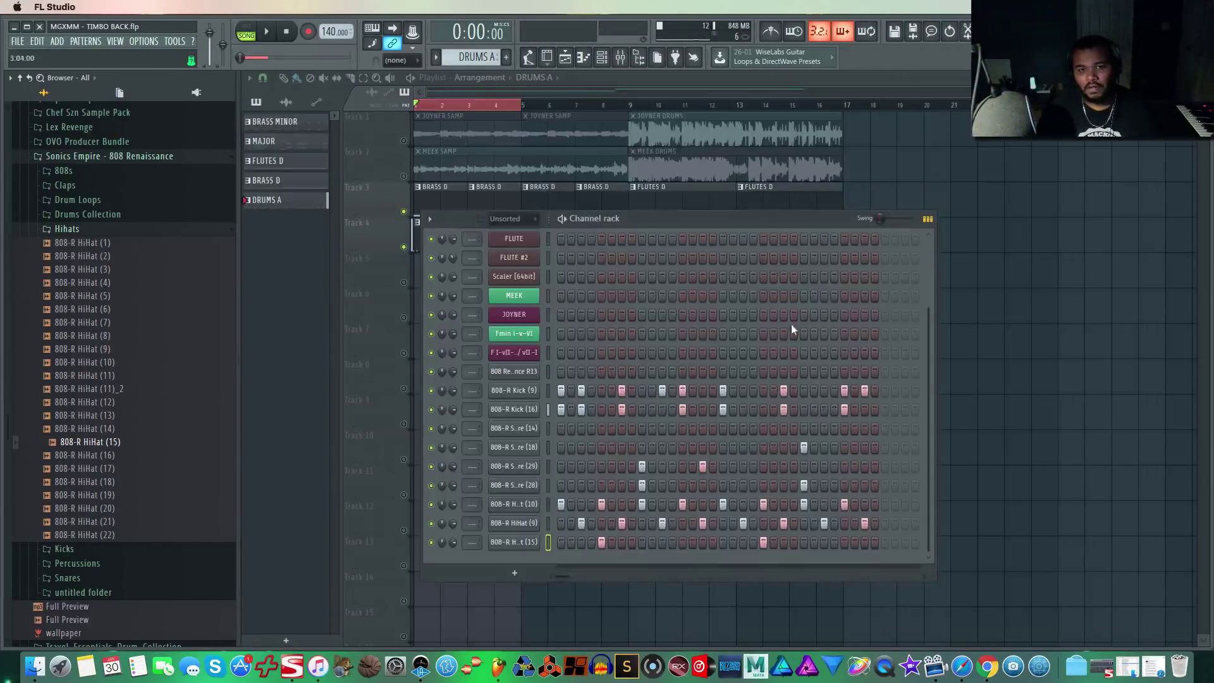
Reopen the HiHat (15) piano roll, add a second three-note roll starting on step 7, and play the loop.
{"action": "left_click", "coordinate": [514, 542]}
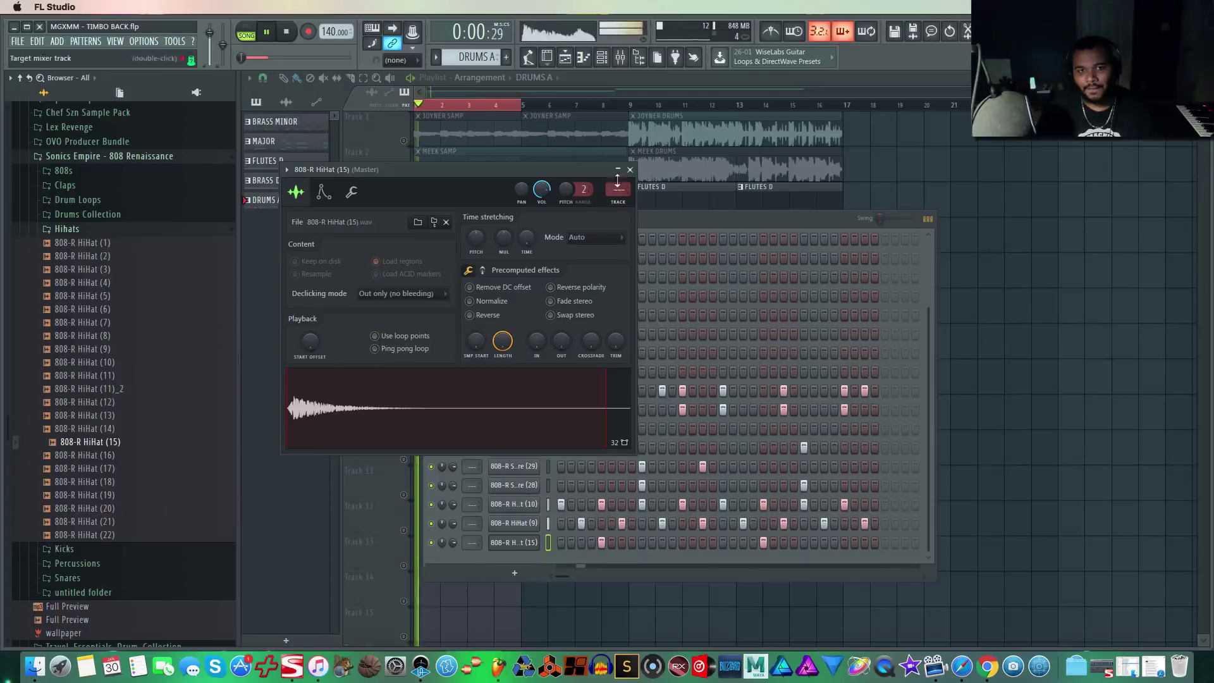
{"action": "left_click", "coordinate": [630, 169]}
{"action": "right_click", "coordinate": [517, 547]}
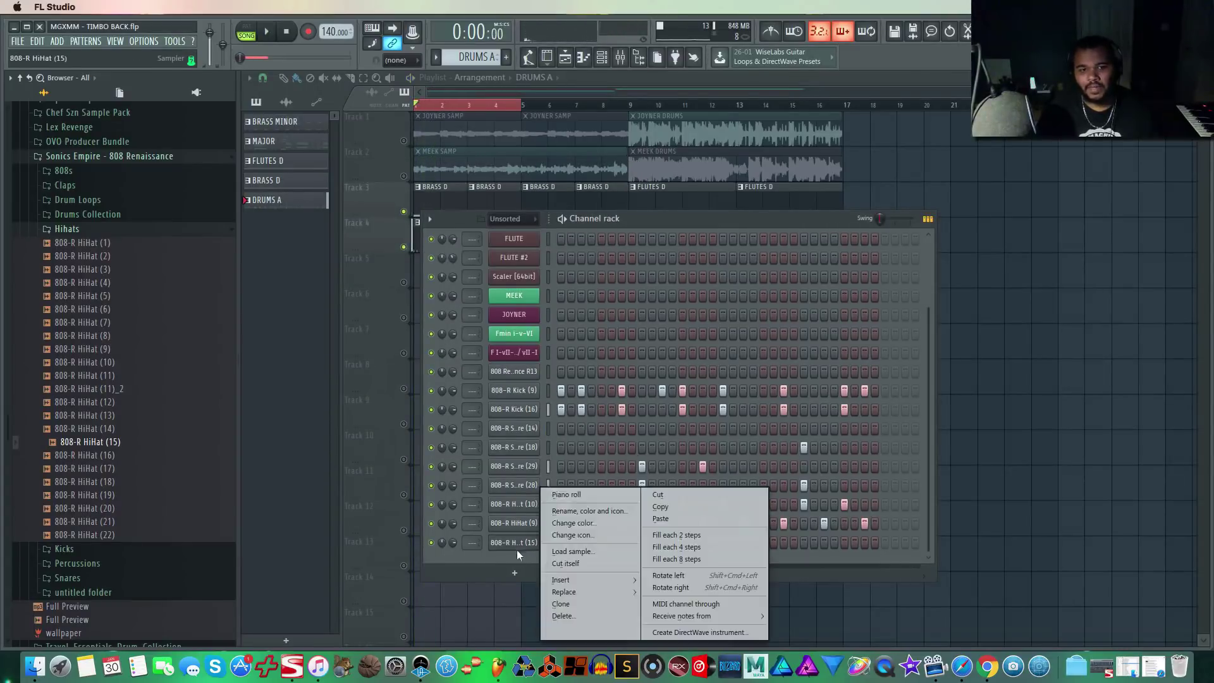
{"action": "left_click", "coordinate": [582, 495]}
{"action": "left_click_drag", "start_coordinate": [544, 305], "coordinate": [479, 349]}
{"action": "key", "text": "space"}
Extend the HiHat (15) note in bar 2 with six more notes spaced two-thirds of a step apart, ending on step 25.
{"action": "left_click", "coordinate": [935, 343]}
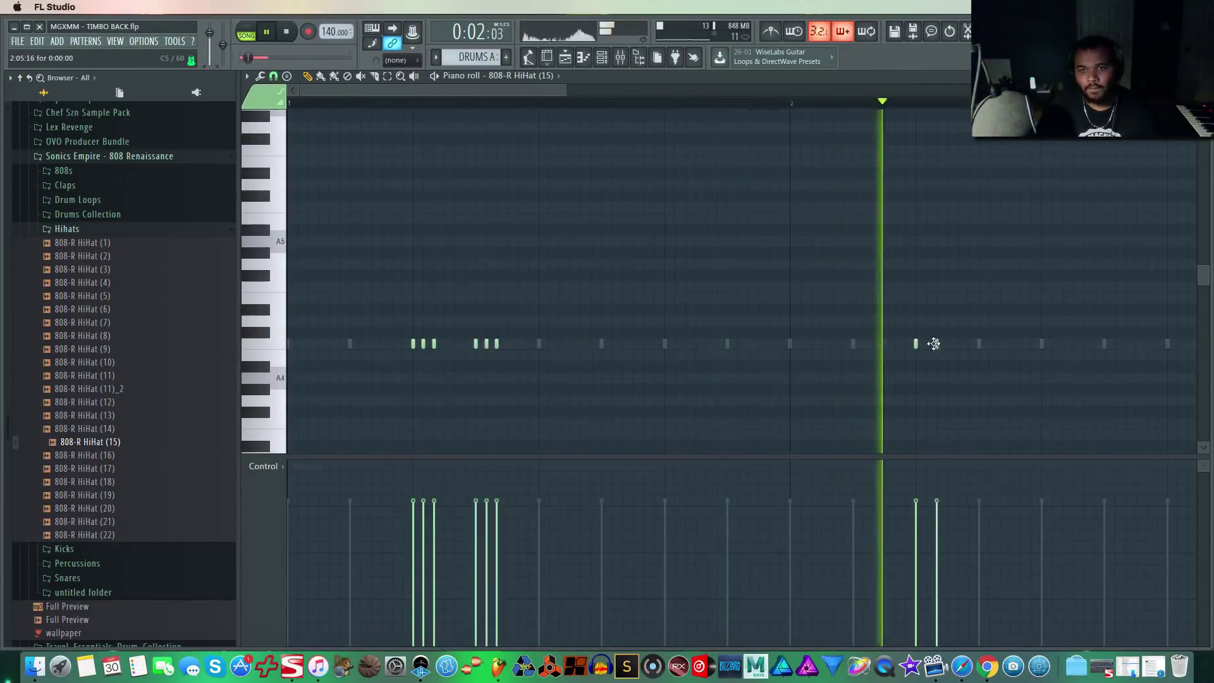
{"action": "left_click", "coordinate": [957, 344]}
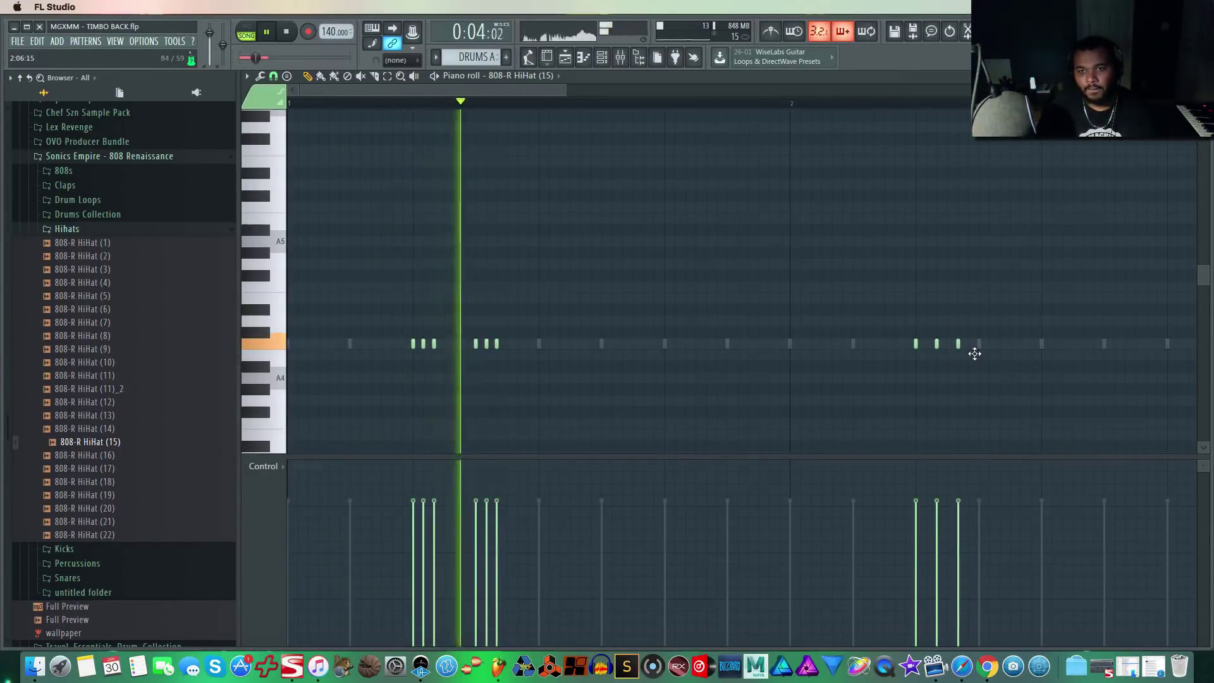
{"action": "left_click", "coordinate": [978, 344]}
{"action": "left_click", "coordinate": [999, 344]}
{"action": "left_click", "coordinate": [1020, 344]}
{"action": "left_click", "coordinate": [1041, 344]}
{"action": "key", "text": "space"}
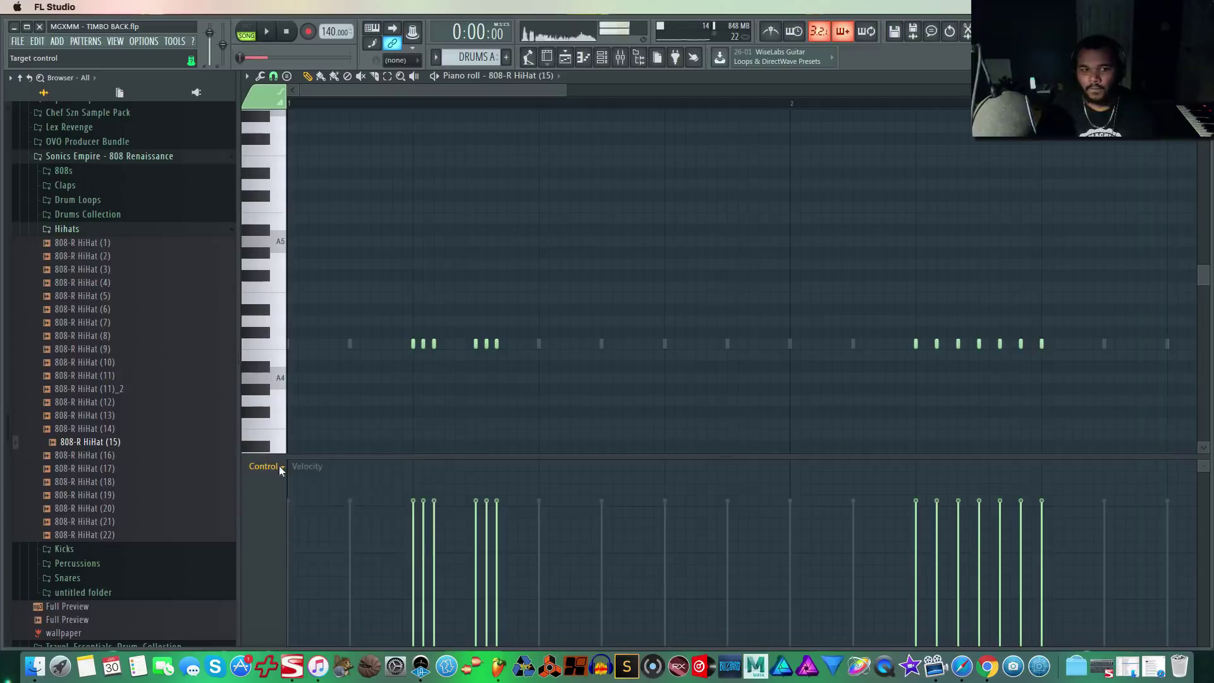
Switch the note control to Note fine pitch, ramping the second triplet upward and the last four bar 2 notes downward.
{"action": "left_click", "coordinate": [282, 468]}
{"action": "left_click", "coordinate": [297, 542]}
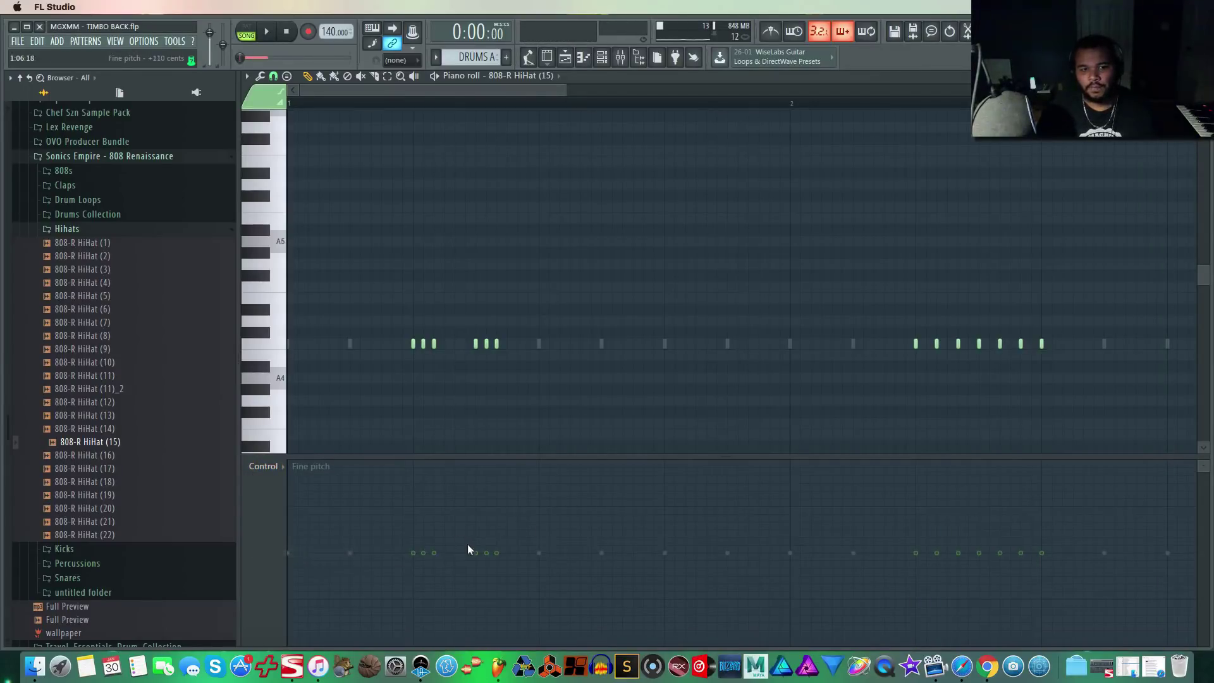
{"action": "key", "text": "space"}
{"action": "left_click_drag", "start_coordinate": [977, 566], "coordinate": [1055, 605]}
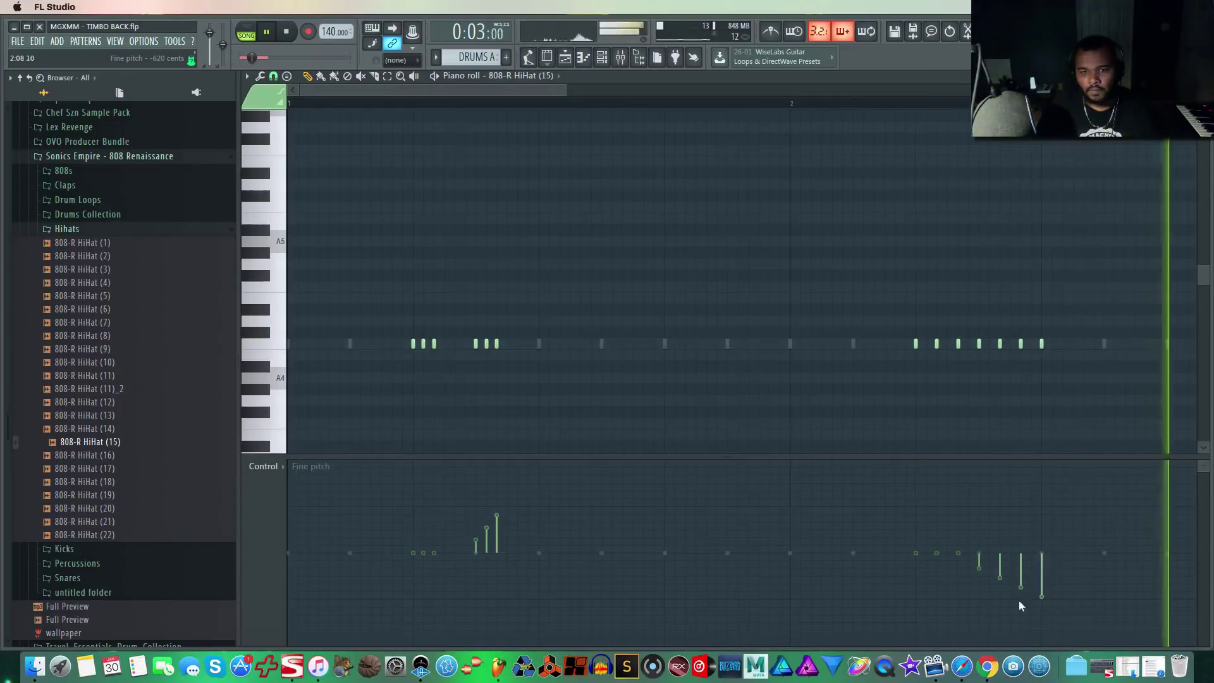
{"action": "key", "text": "space"}
Play back the pitched hi-hat rolls, then close the piano roll and channel rack to return to the playlist.
{"action": "left_click", "coordinate": [276, 471]}
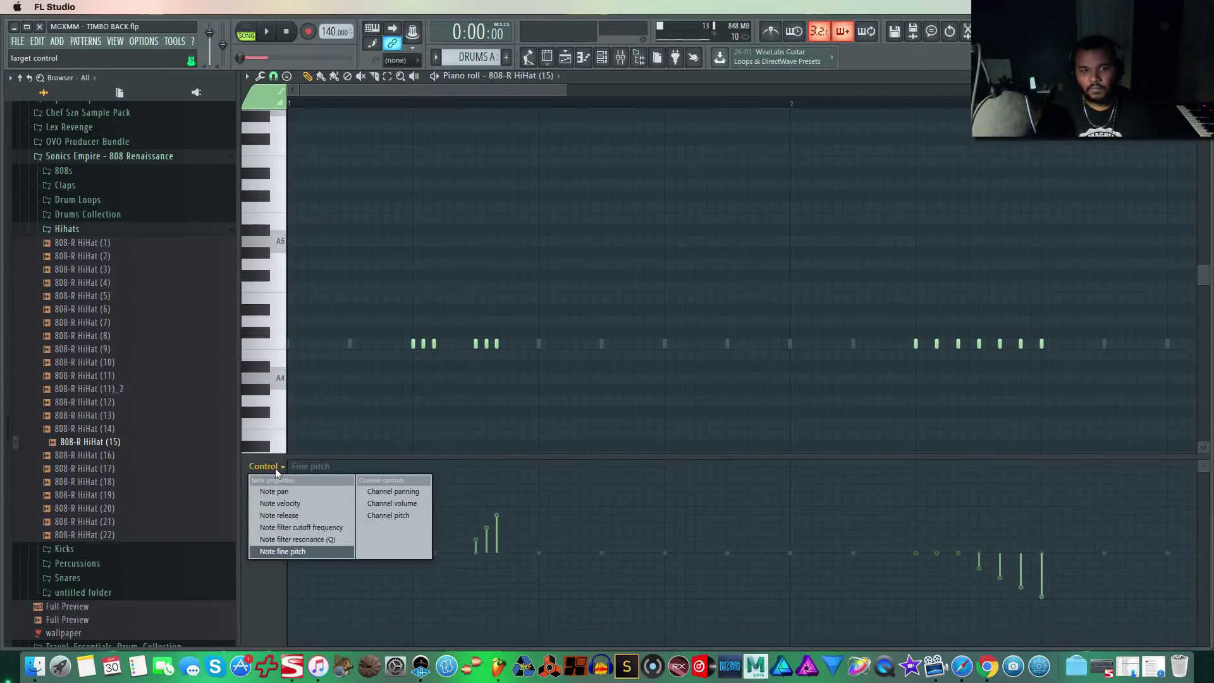
{"action": "left_click", "coordinate": [328, 551]}
{"action": "key", "text": "space"}
{"action": "left_click", "coordinate": [1203, 76]}
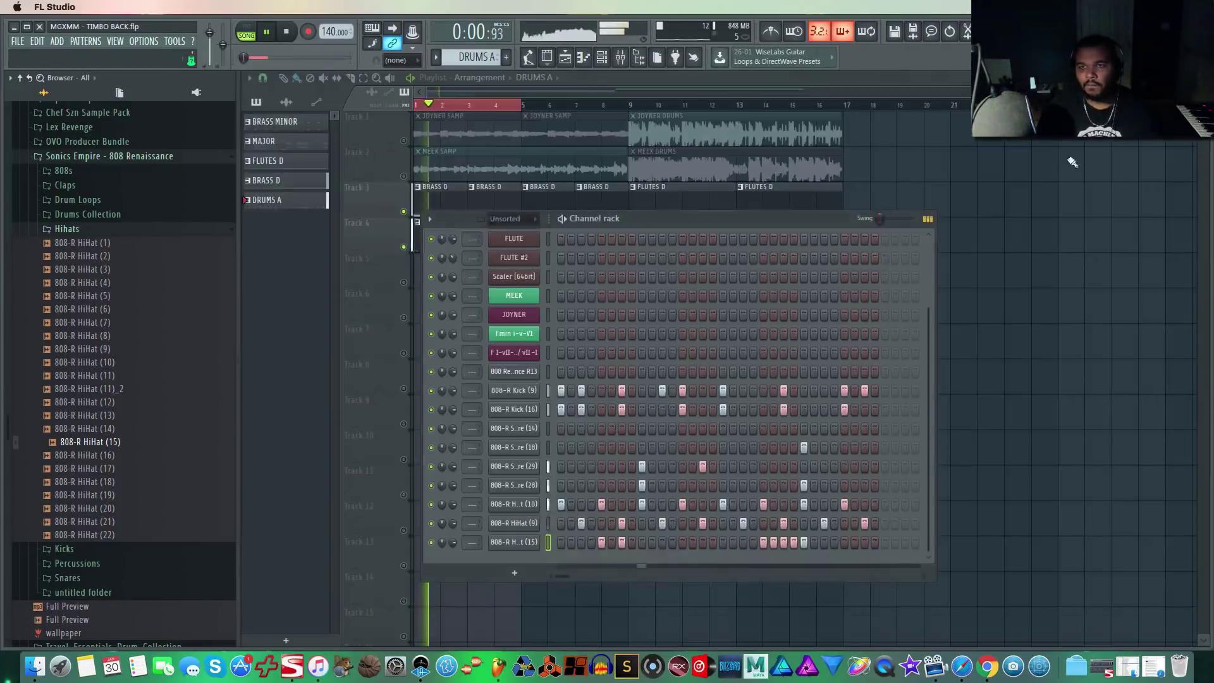
{"action": "key", "text": "F6"}
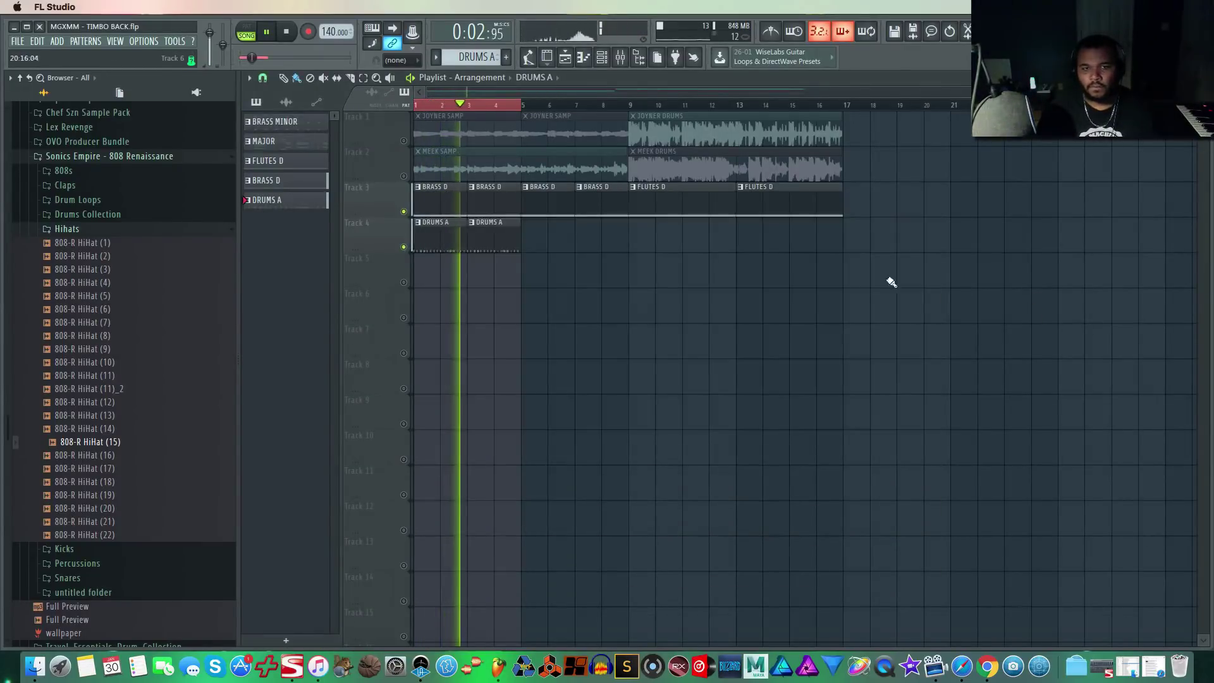
Sequence the 808 Renaissance R13 channel on steps 1, 13 and 29 of DRUMS A, auditioning the loop along the way.
{"action": "key", "text": "space"}
{"action": "left_click", "coordinate": [602, 58]}
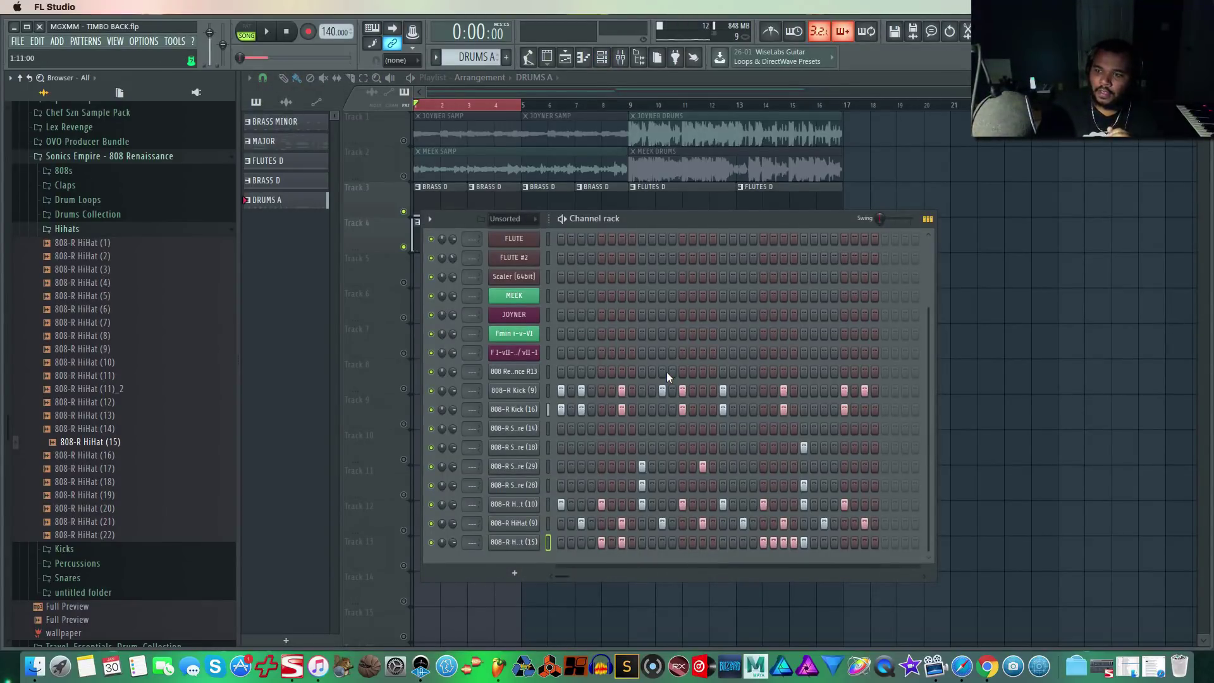
{"action": "key", "text": "F6"}
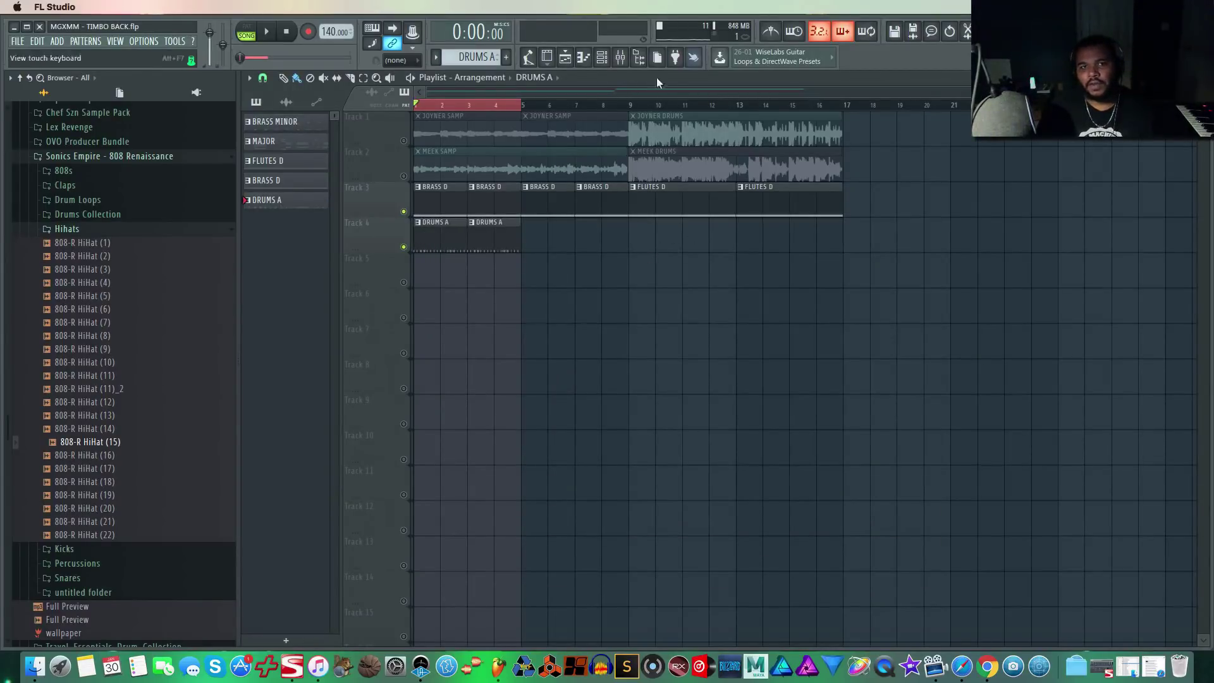
{"action": "left_click", "coordinate": [603, 60]}
{"action": "right_click", "coordinate": [530, 391]}
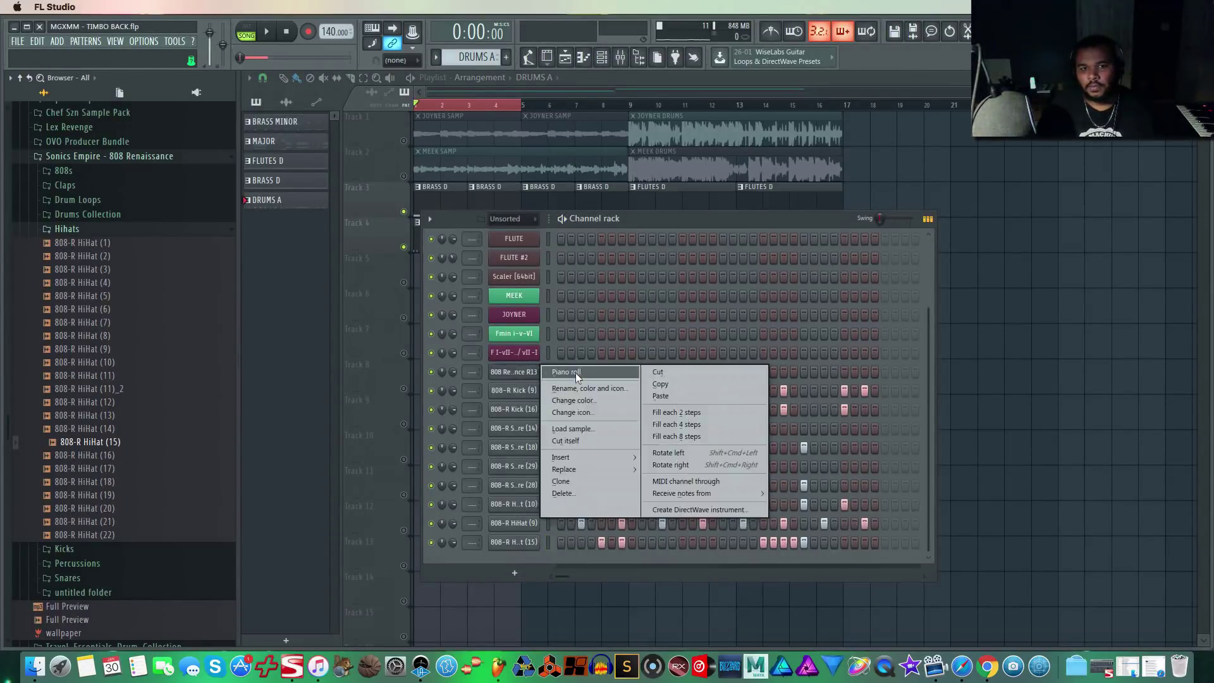
{"action": "key", "text": "Escape"}
{"action": "left_click", "coordinate": [561, 372]}
{"action": "key", "text": "space"}
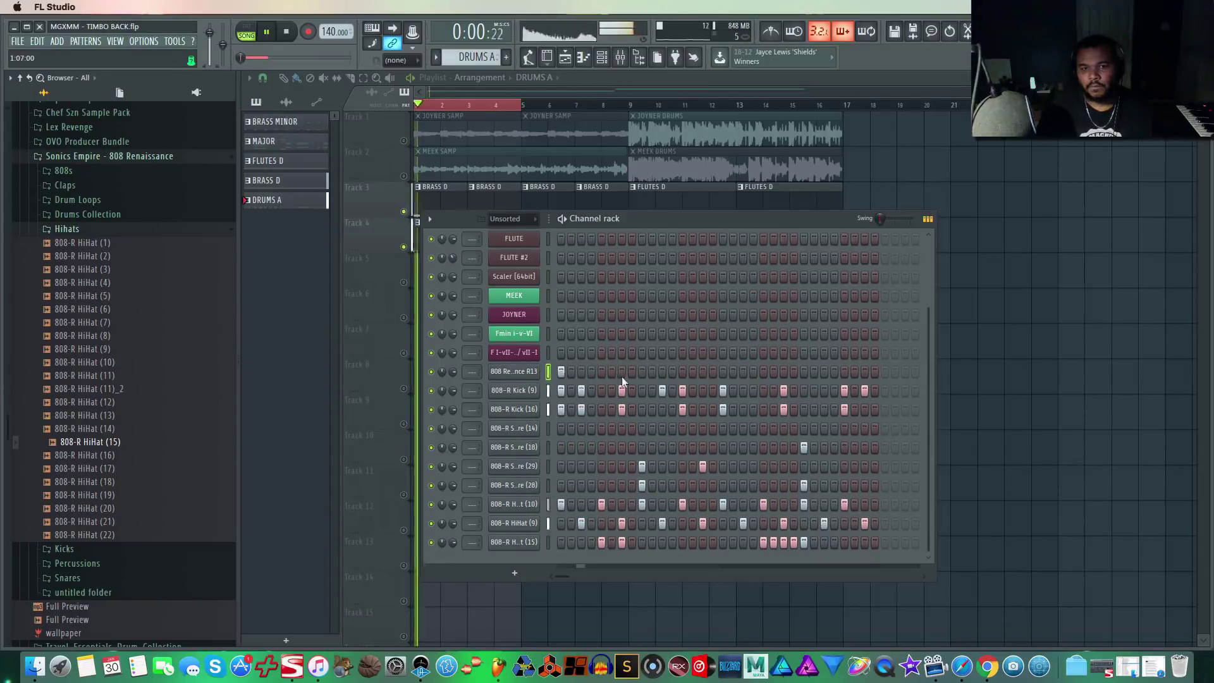
{"action": "key", "text": "space"}
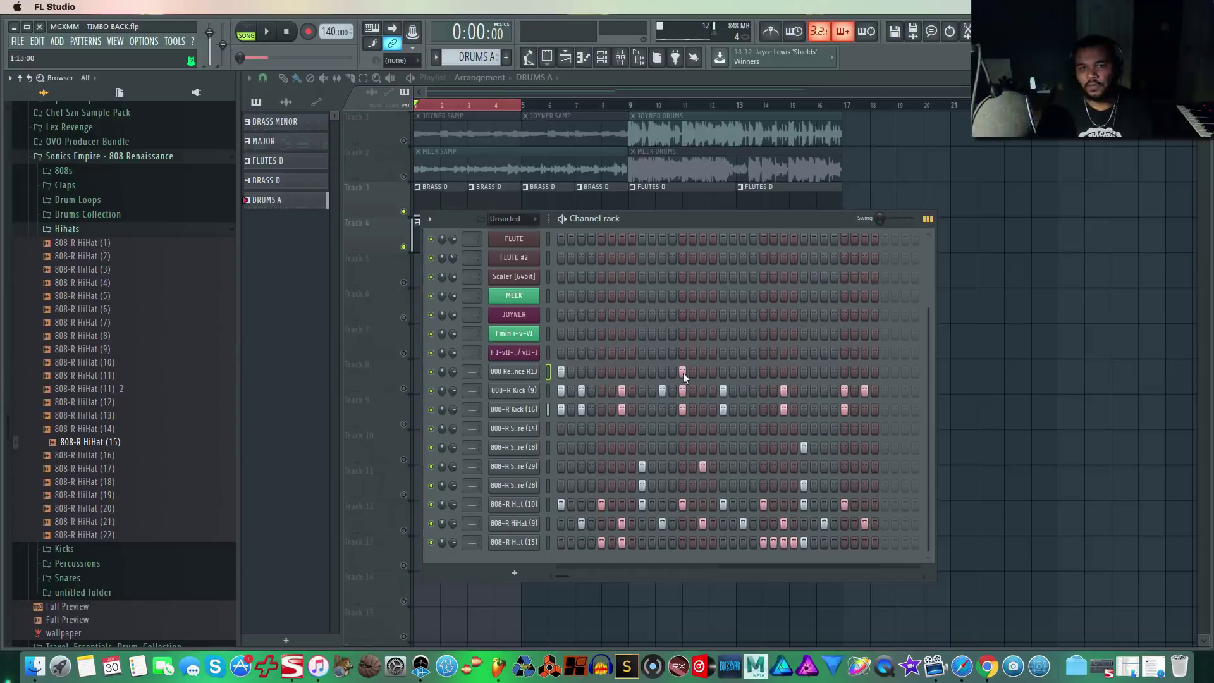
{"action": "key", "text": "space"}
Set the 808 Renaissance R13 channel to cut itself and route it to mixer track 2.
{"action": "left_click", "coordinate": [514, 371]}
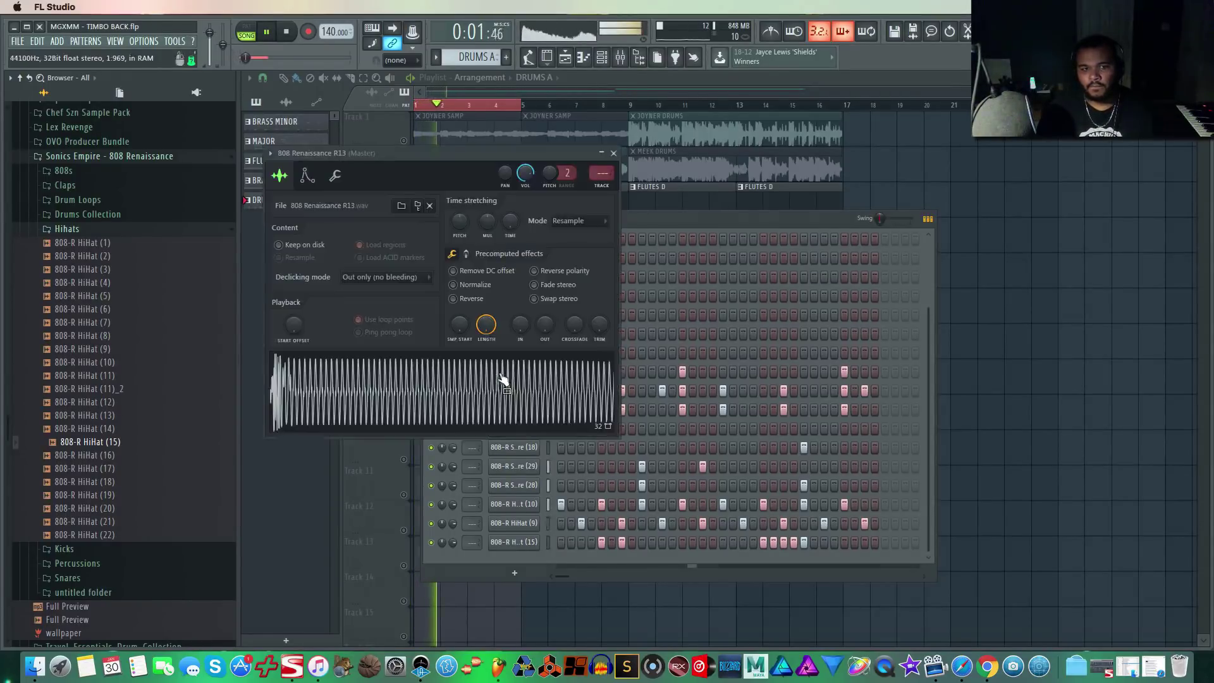
{"action": "left_click", "coordinate": [335, 175]}
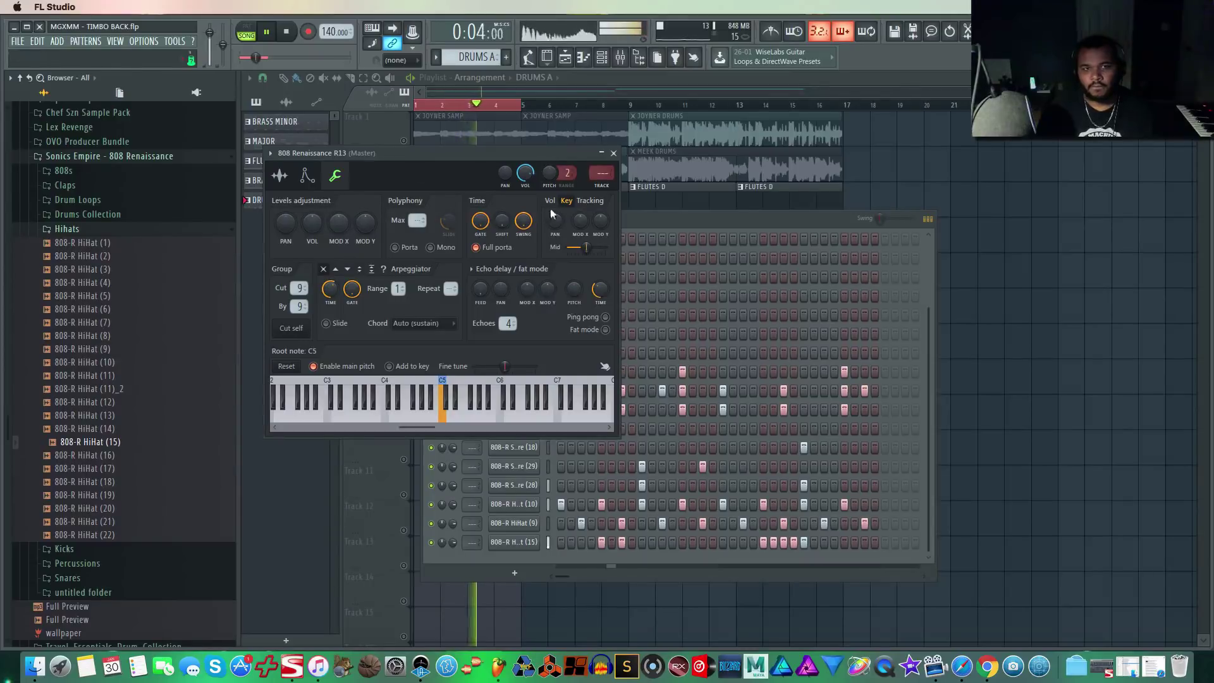
{"action": "key", "text": "space"}
{"action": "scroll", "coordinate": [601, 173], "scroll_direction": "up", "scroll_amount": 1}
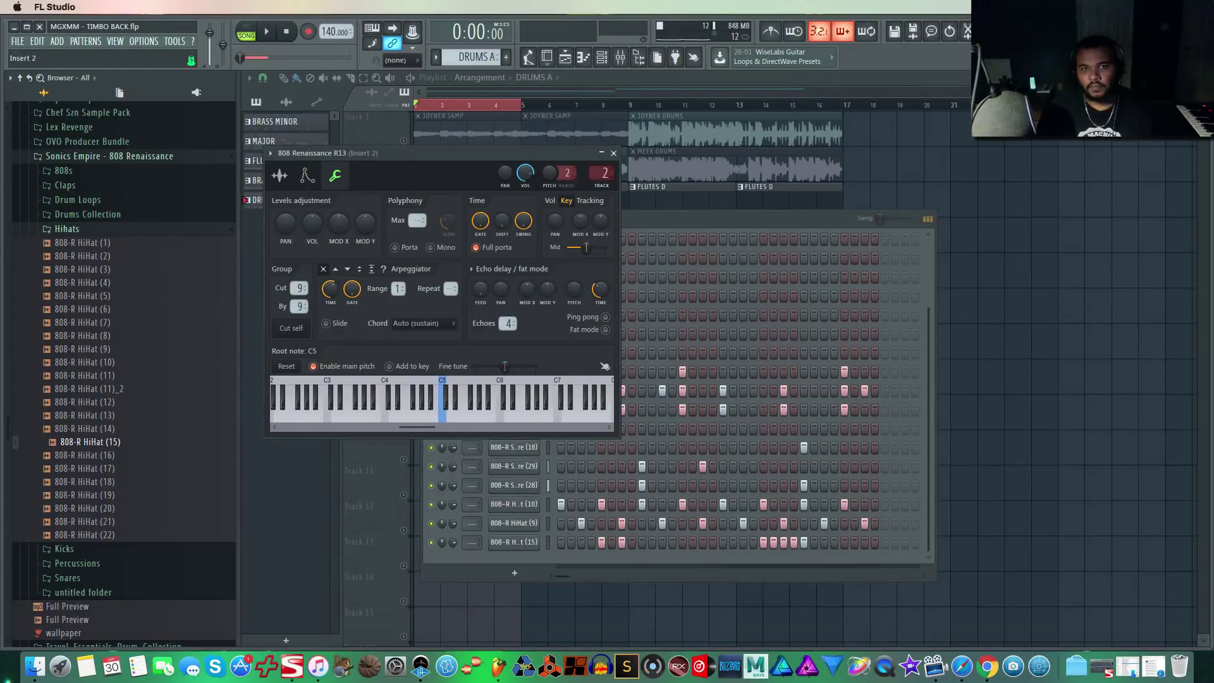
{"action": "left_click", "coordinate": [613, 153]}
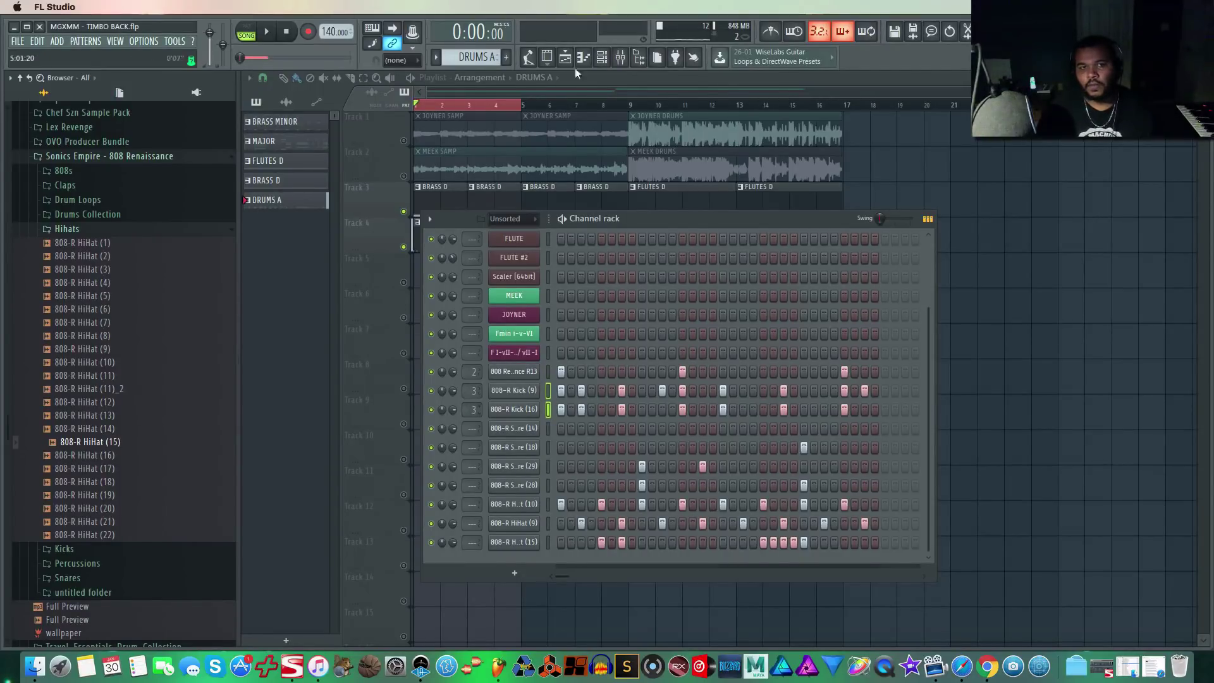
Route both kick channels to mixer track 3 and load Fruity Peak Controller in that track's first effect slot.
{"action": "left_click", "coordinate": [621, 57]}
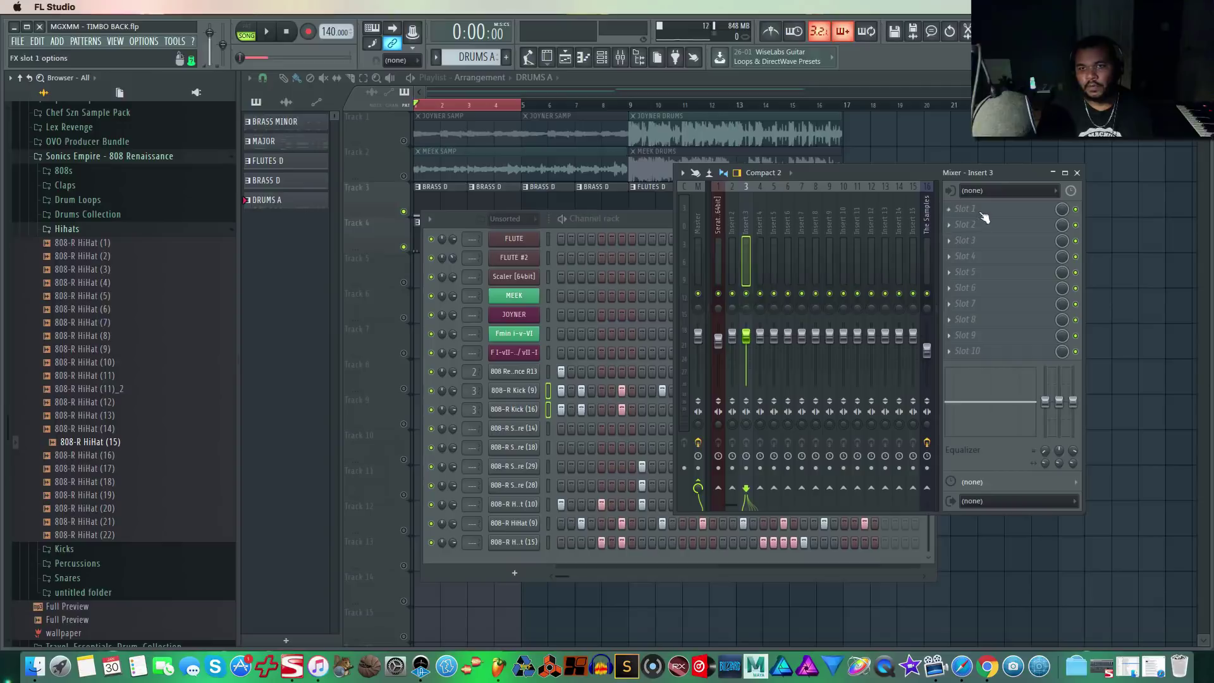
{"action": "left_click", "coordinate": [946, 211]}
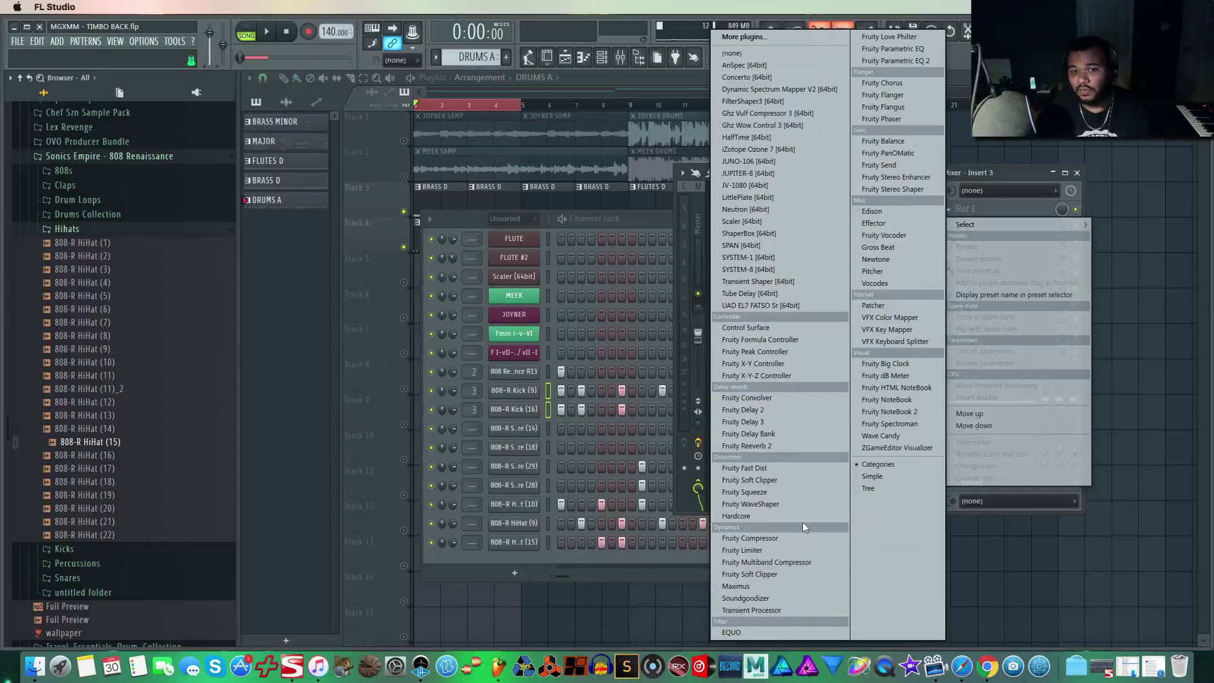
{"action": "left_click", "coordinate": [789, 350]}
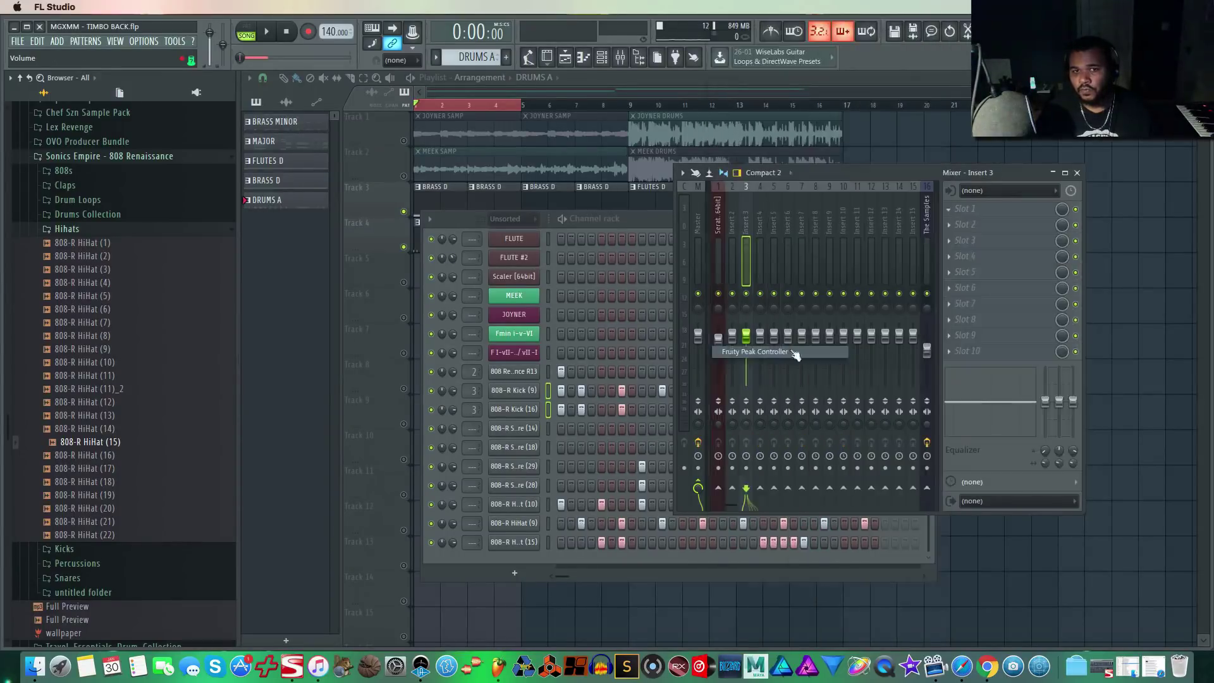
{"action": "key", "text": "space"}
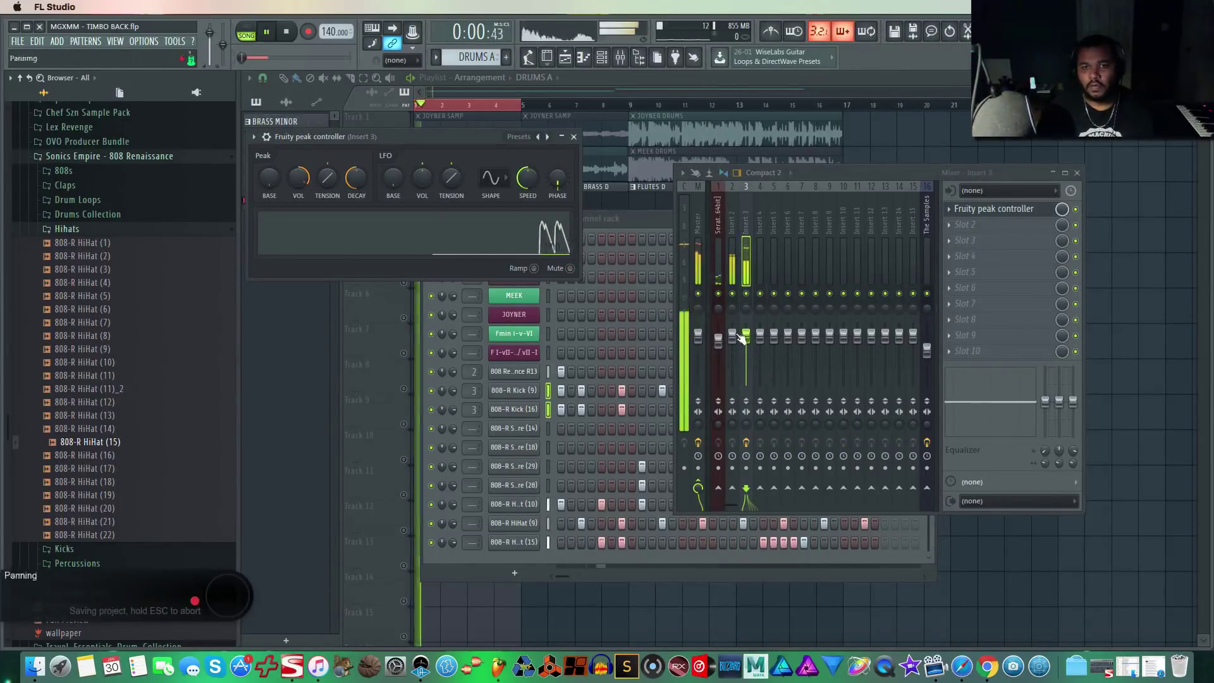
{"action": "key", "text": "space"}
Link the Insert 2 volume fader to Peak ctrl - Peak, using the inverted mapping formula 1-Input.
{"action": "right_click", "coordinate": [737, 335]}
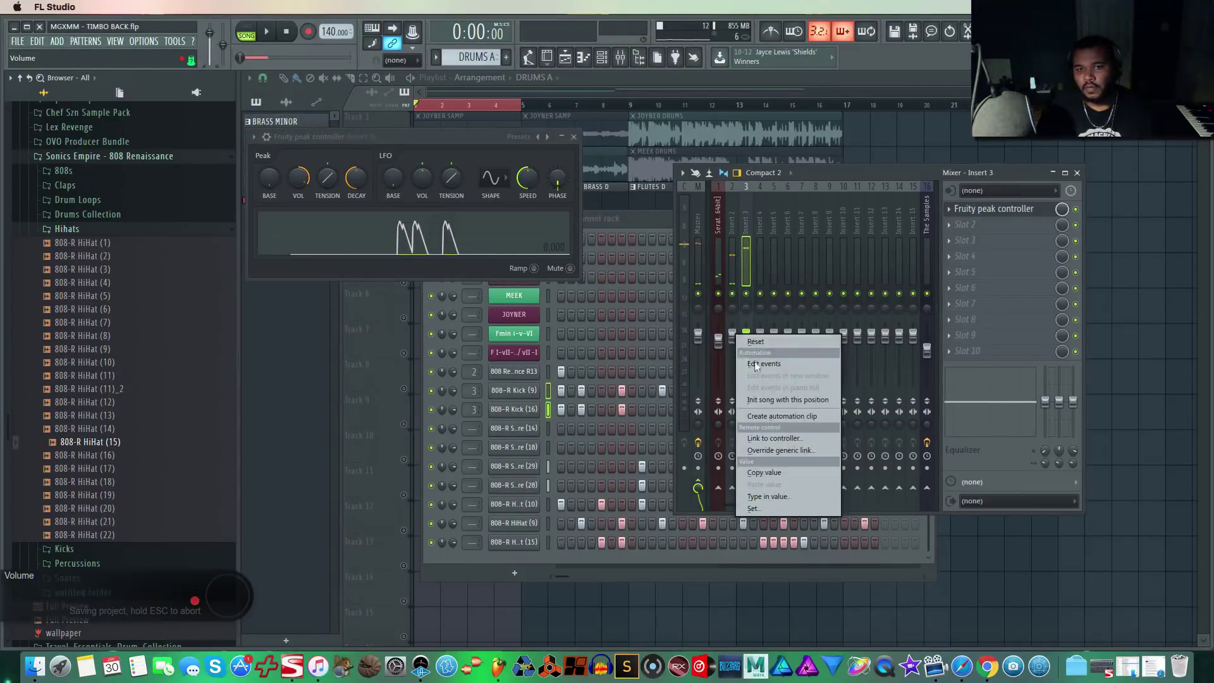
{"action": "left_click", "coordinate": [795, 436]}
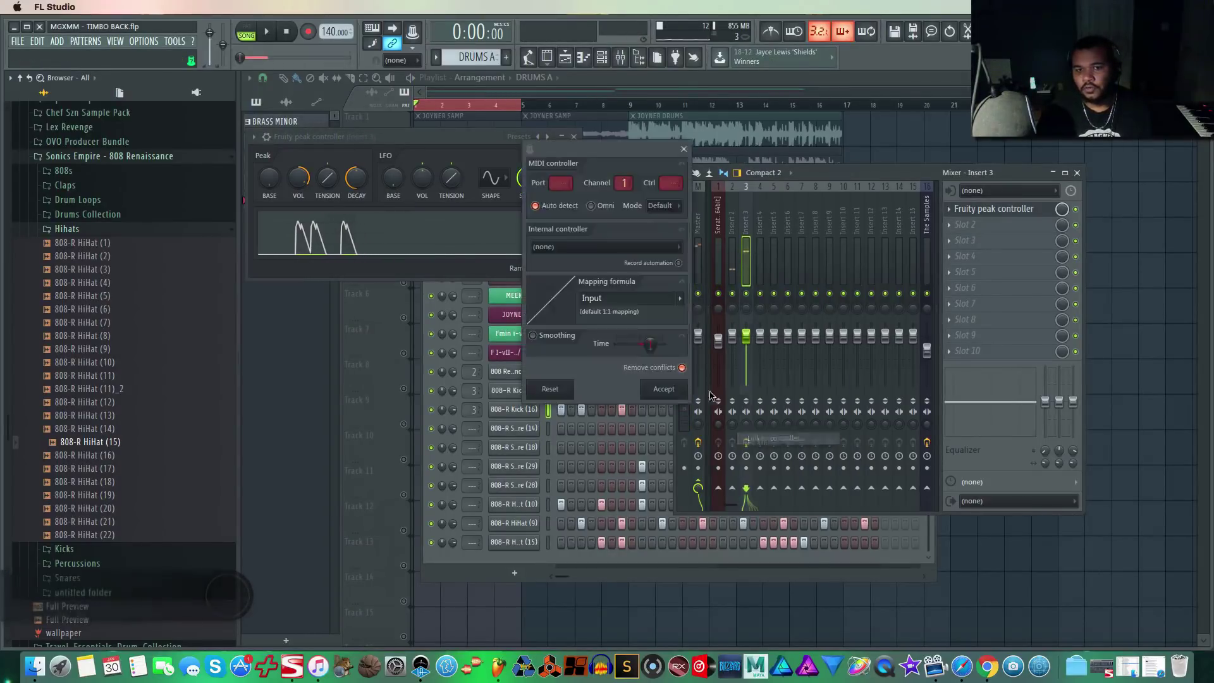
{"action": "left_click", "coordinate": [662, 244]}
{"action": "left_click", "coordinate": [606, 302]}
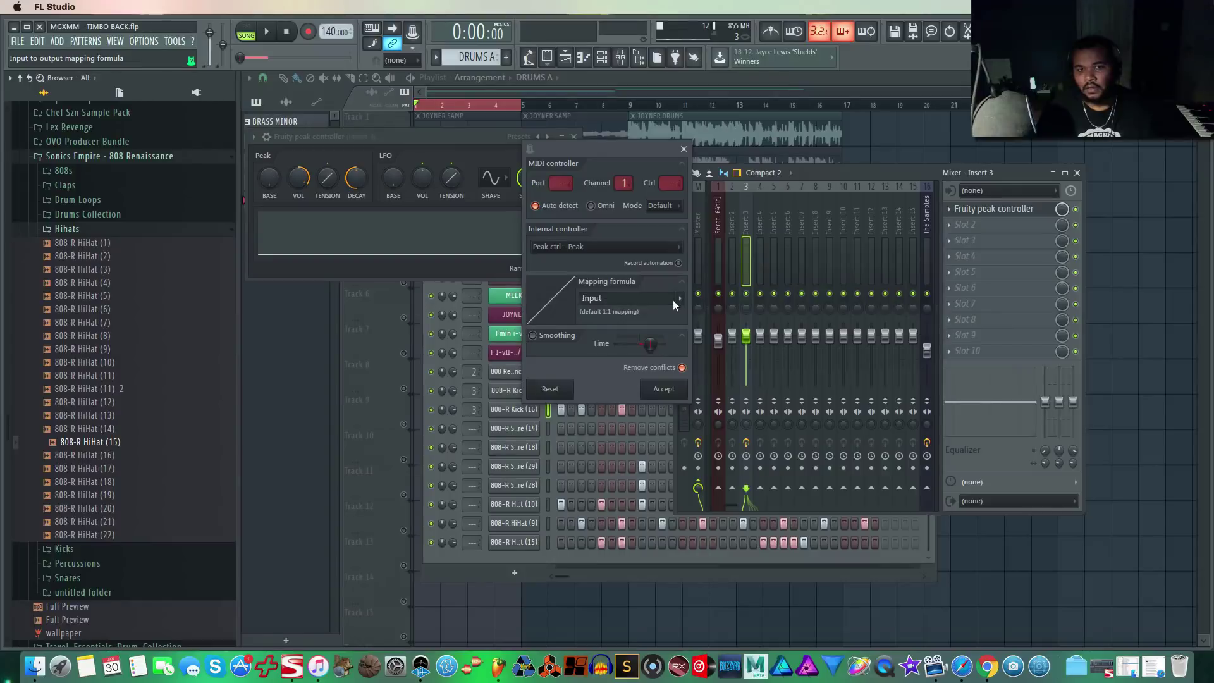
{"action": "left_click", "coordinate": [677, 300]}
{"action": "left_click", "coordinate": [696, 337]}
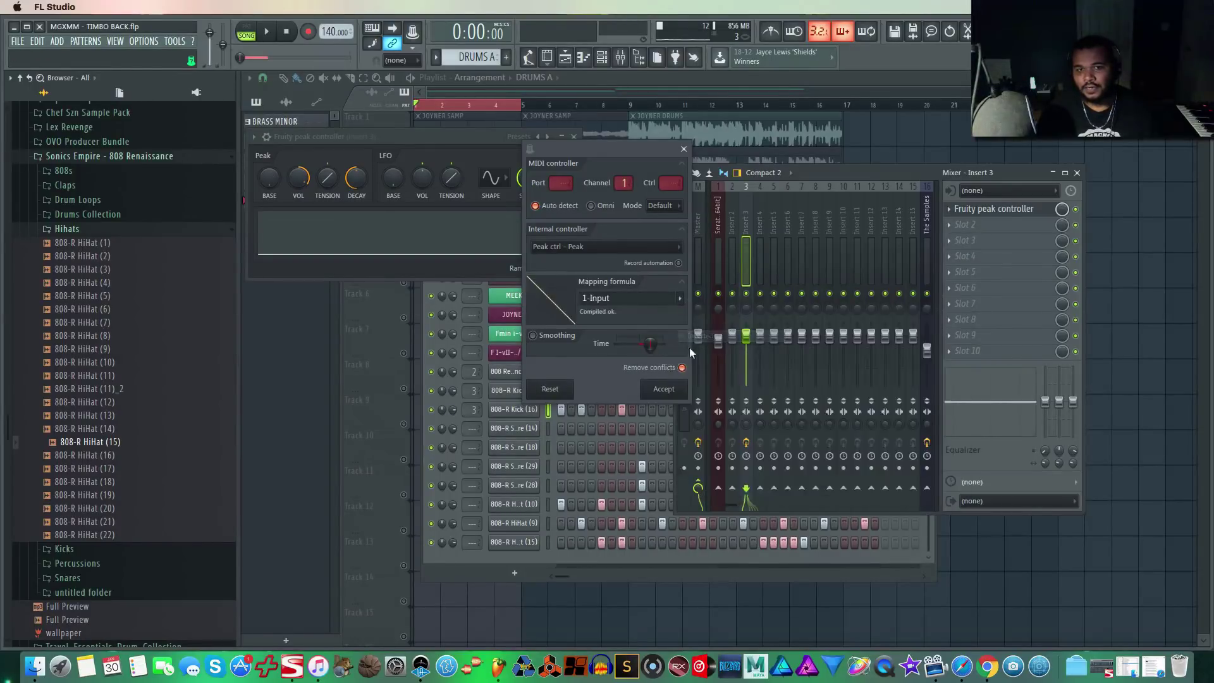
{"action": "left_click", "coordinate": [671, 389]}
Set the peak controller's Peak base to about 40% during playback, then close the plugin and the mixer.
{"action": "key", "text": "space"}
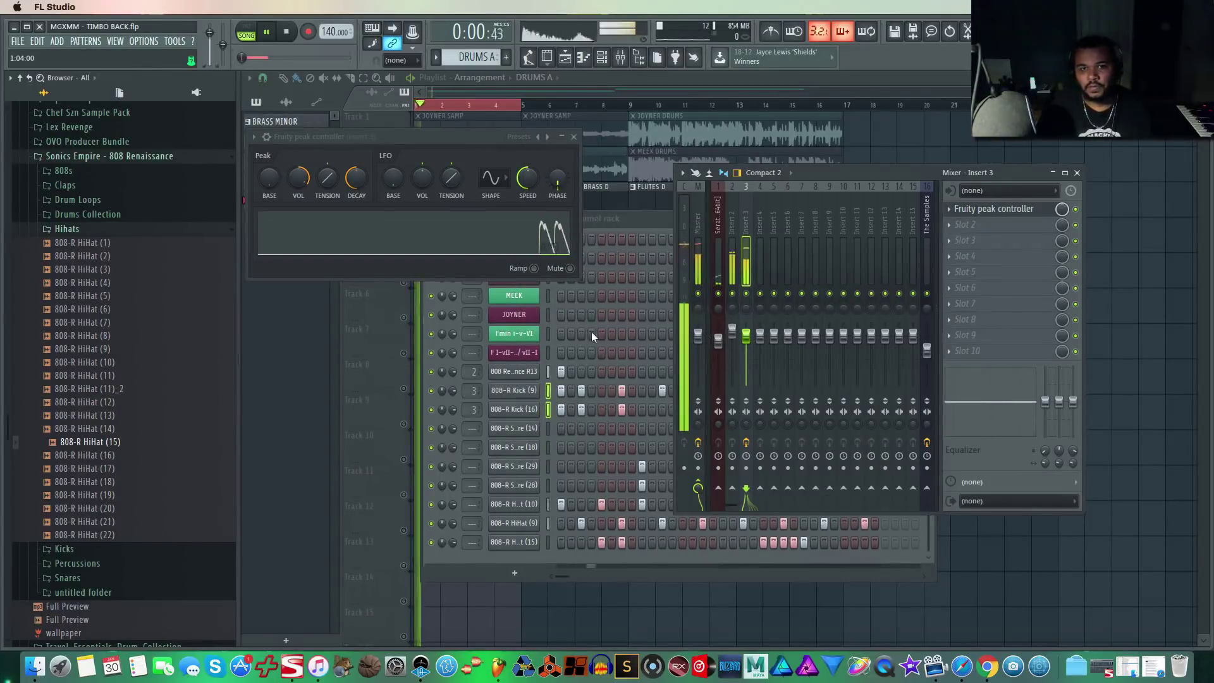
{"action": "left_click_drag", "start_coordinate": [275, 181], "coordinate": [275, 162]}
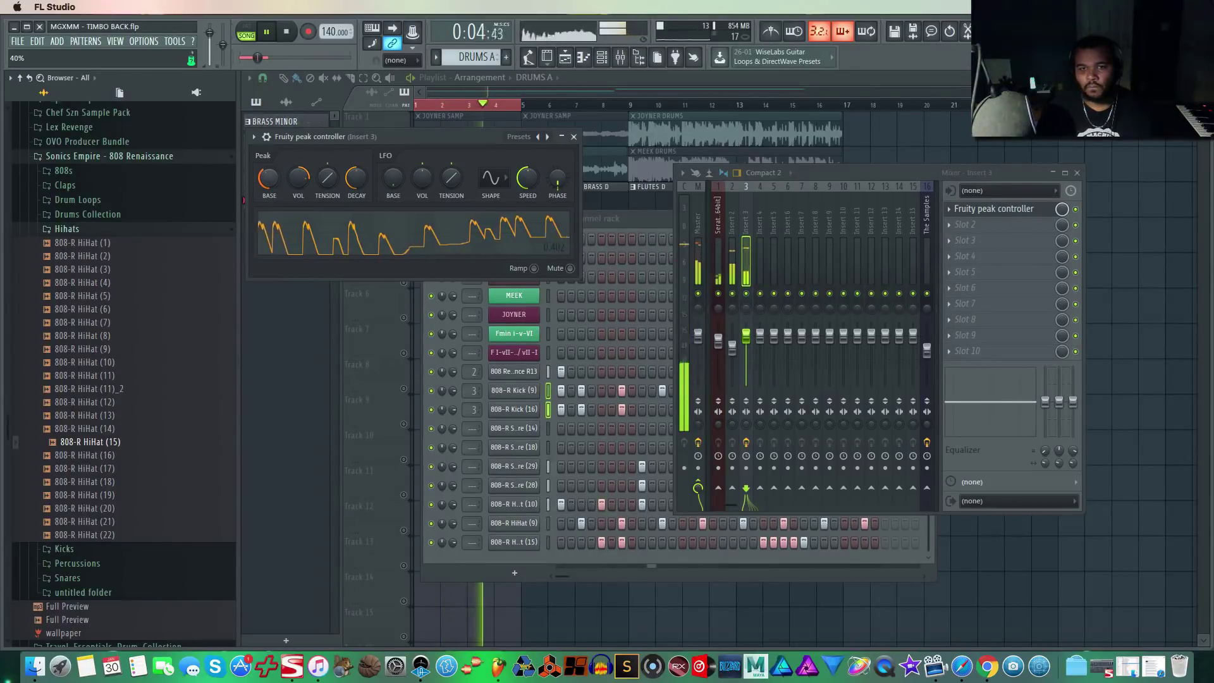
{"action": "left_click", "coordinate": [569, 136]}
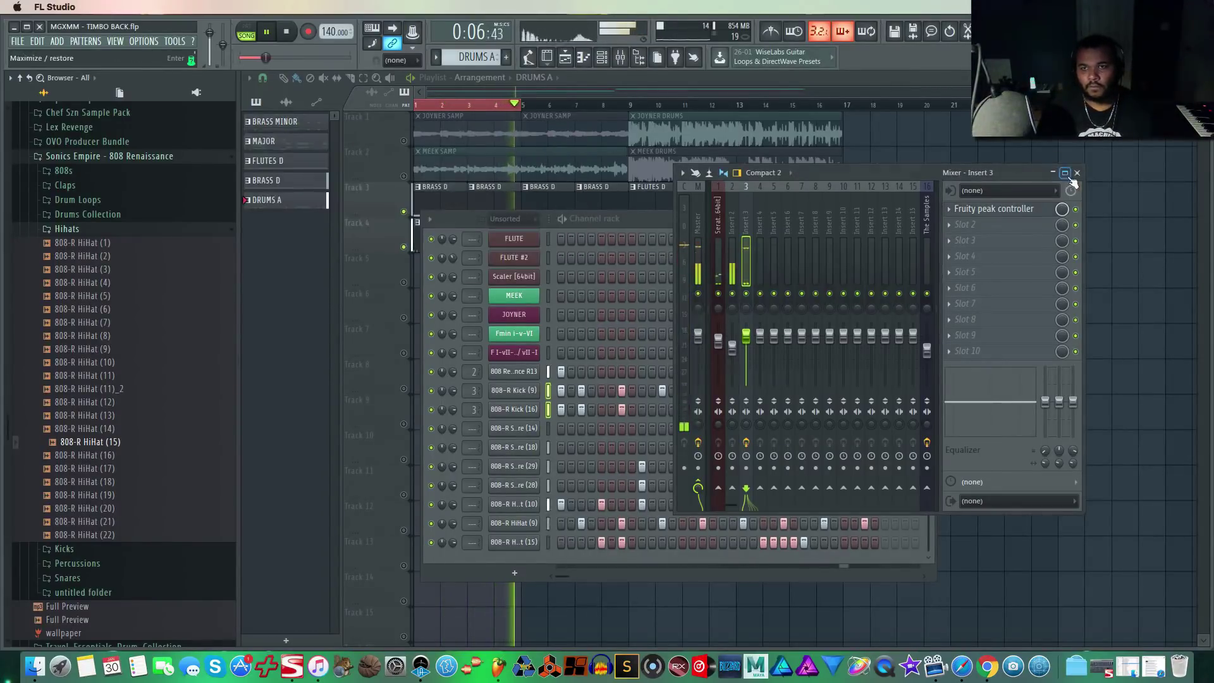
{"action": "key", "text": "F9"}
{"action": "key", "text": "space"}
Transpose all 808 Renaissance R13 notes up two semitones to D5 in the piano roll and play the loop.
{"action": "right_click", "coordinate": [535, 369]}
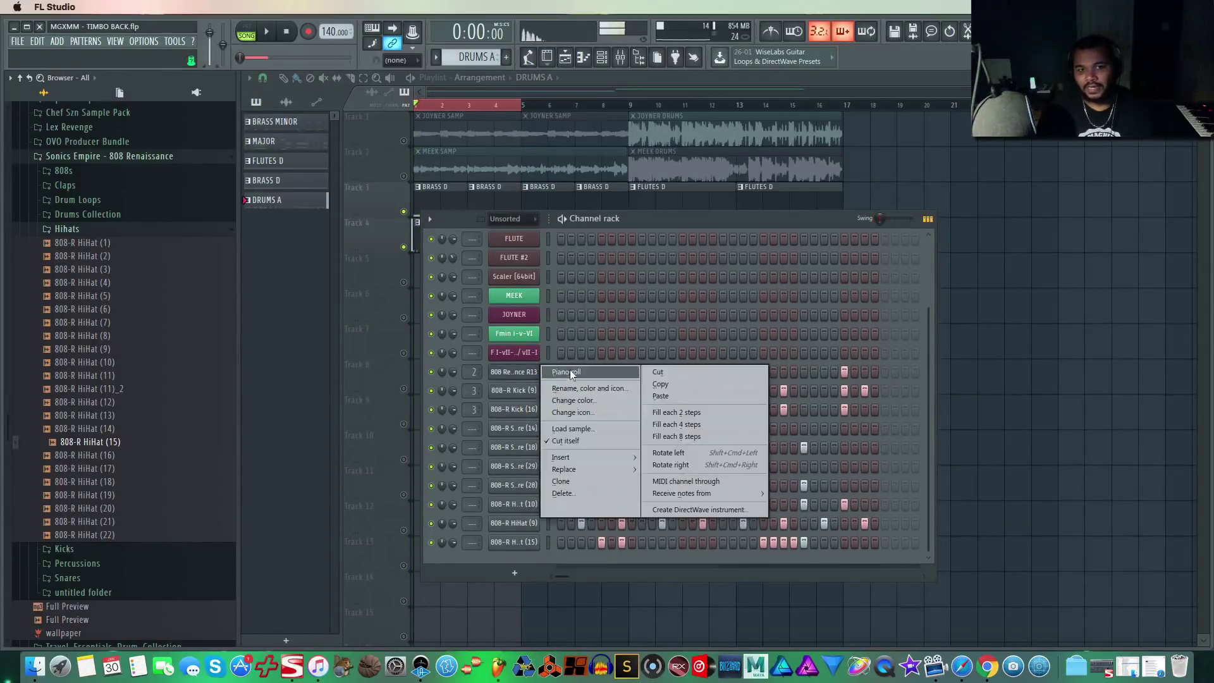
{"action": "left_click", "coordinate": [571, 372]}
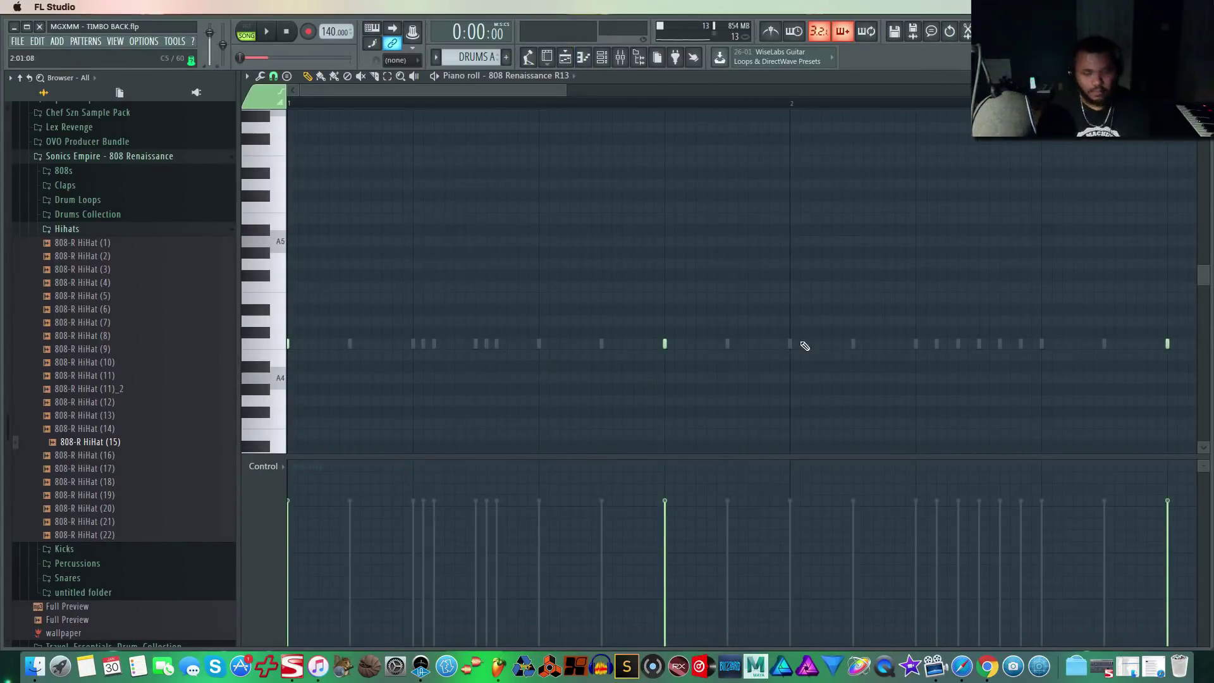
{"action": "key", "text": "super+a"}
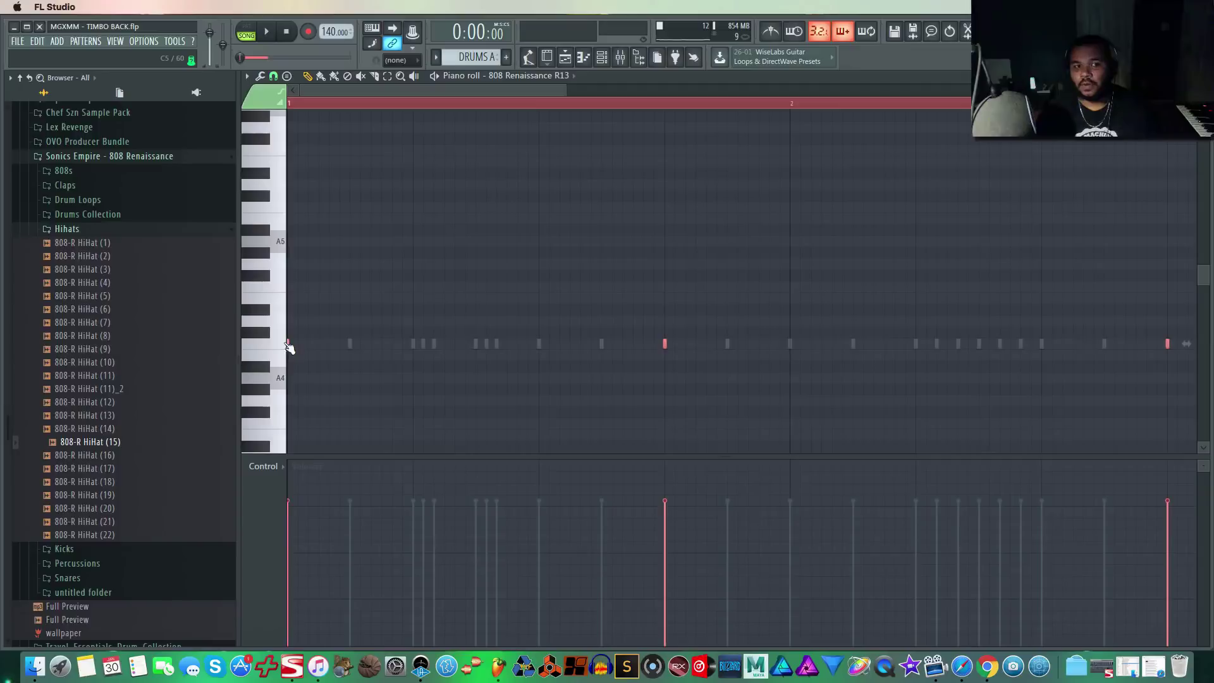
{"action": "left_click_drag", "start_coordinate": [288, 343], "coordinate": [290, 328]}
{"action": "key", "text": "space"}
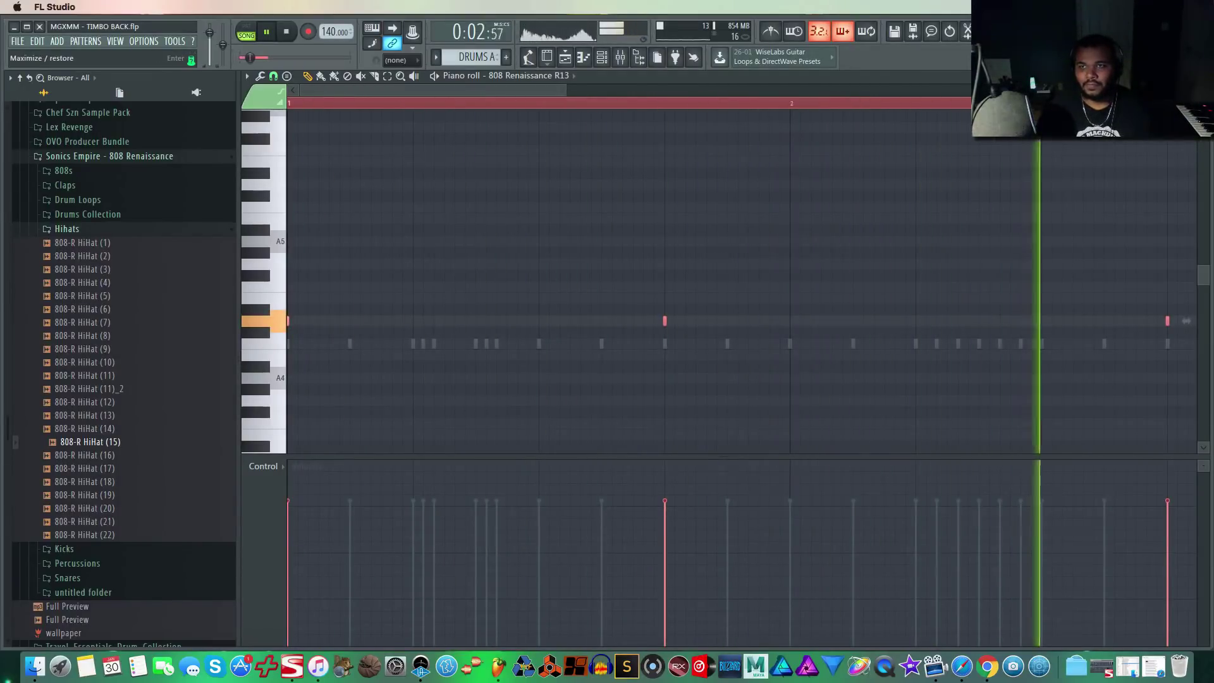
{"action": "key", "text": "Escape"}
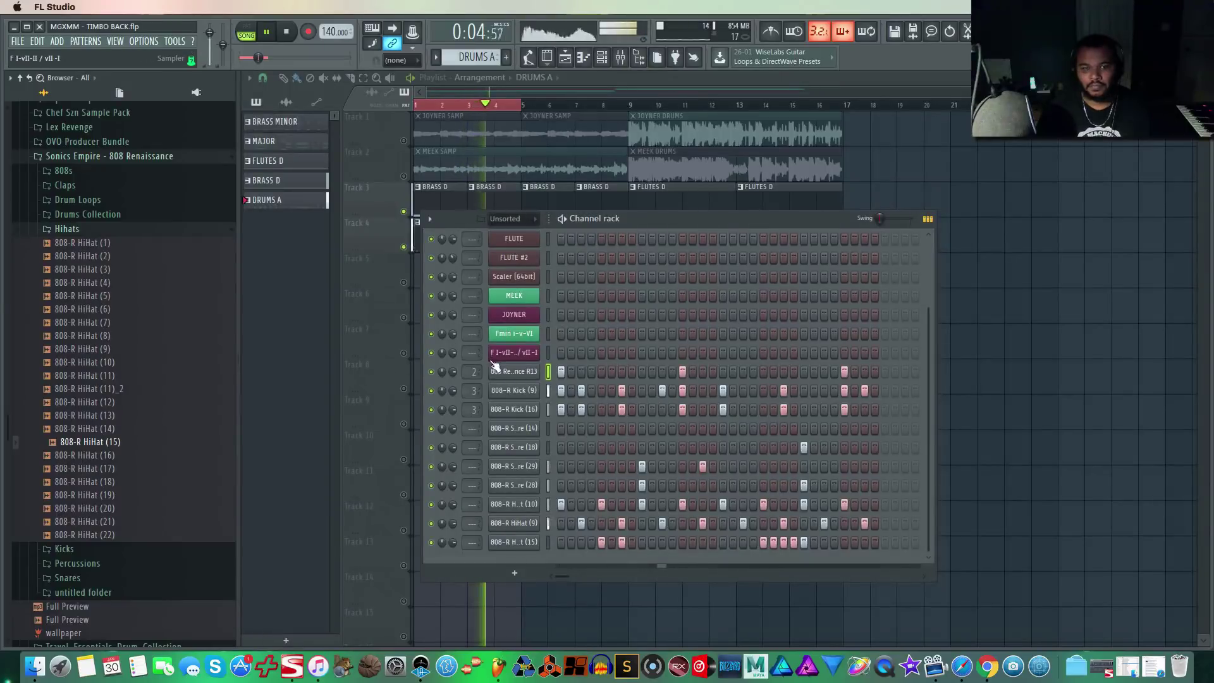
Return to the playlist and add DRUMS A clips on Track 4 at bars 5 and 7.
{"action": "key", "text": "F6"}
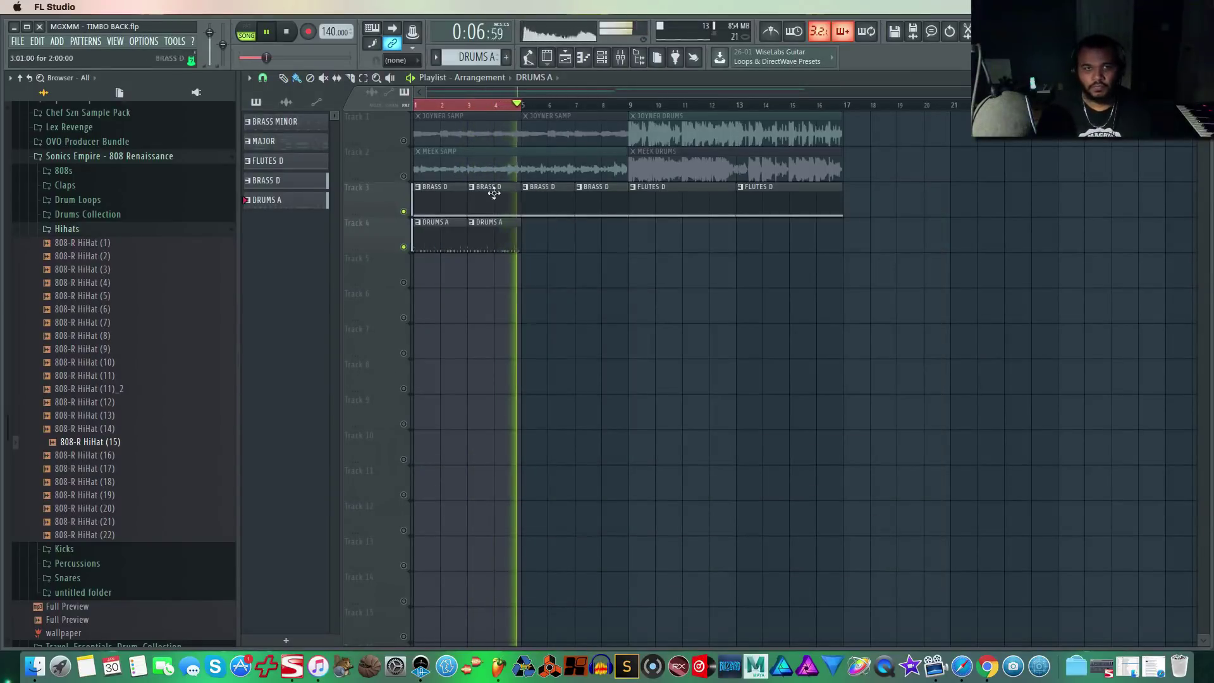
{"action": "left_click", "coordinate": [551, 236]}
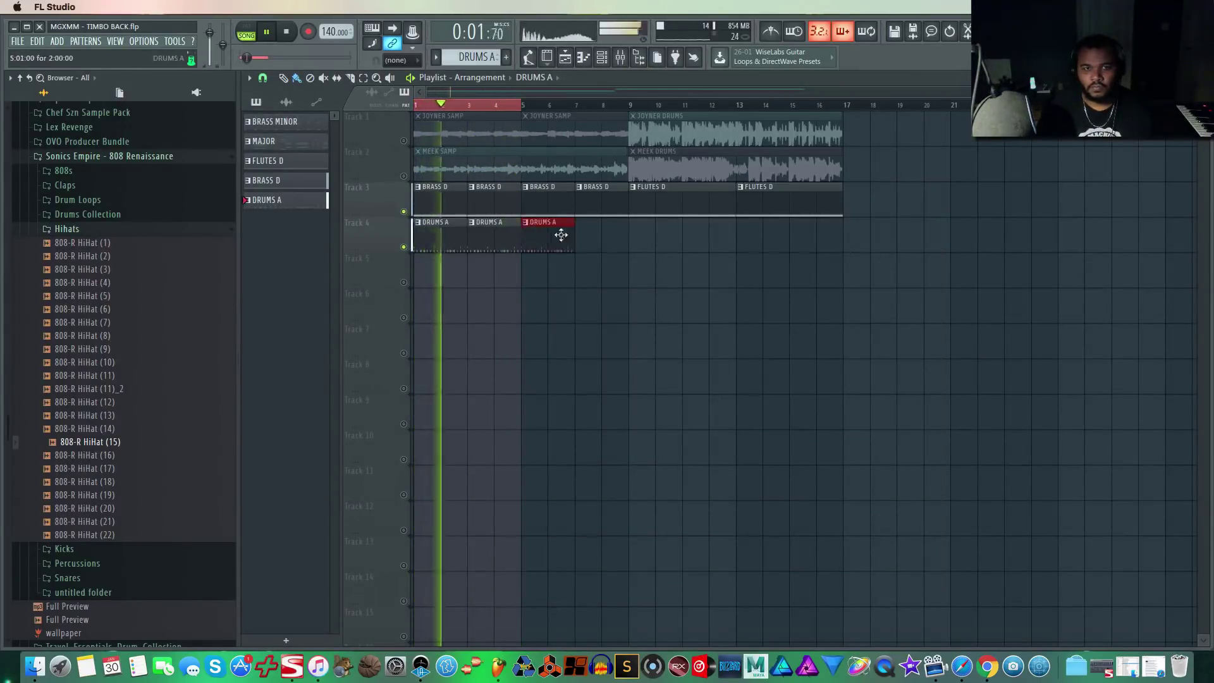
{"action": "scroll", "coordinate": [472, 96], "scroll_direction": "up", "scroll_amount": 5}
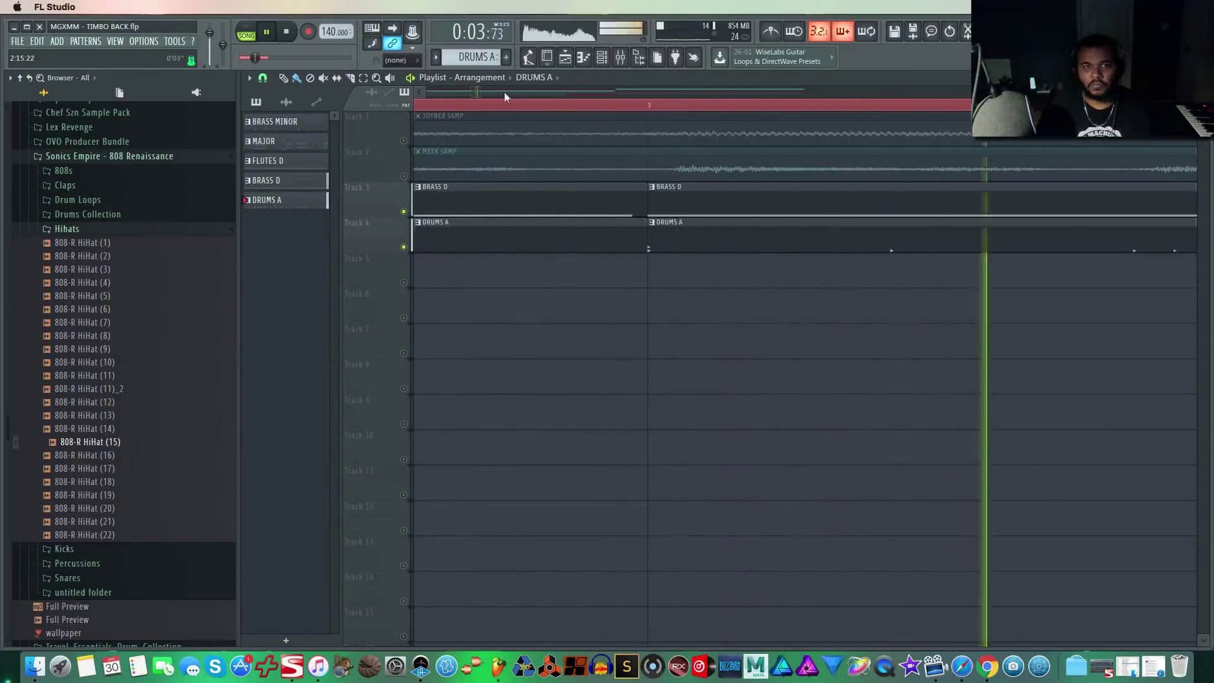
{"action": "scroll", "coordinate": [484, 94], "scroll_direction": "down", "scroll_amount": 4}
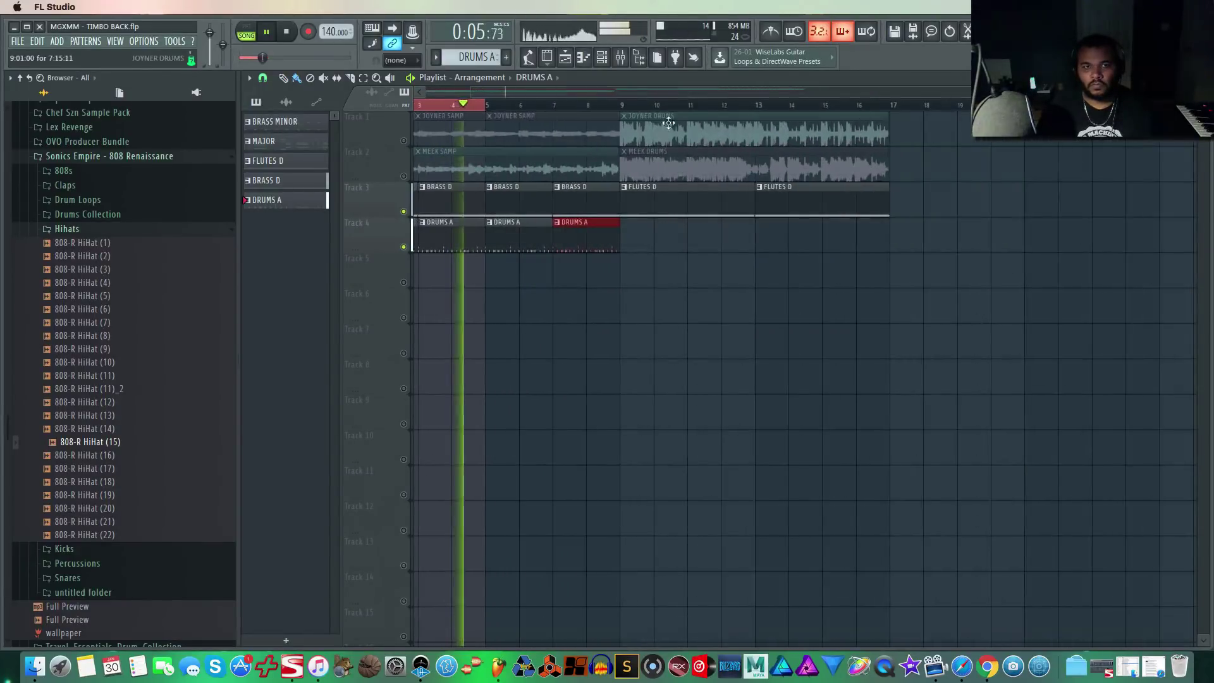
Try a DRUMS A clip at bar 9 under FLUTES D, play through the transition, and remove the clip.
{"action": "left_click", "coordinate": [633, 248]}
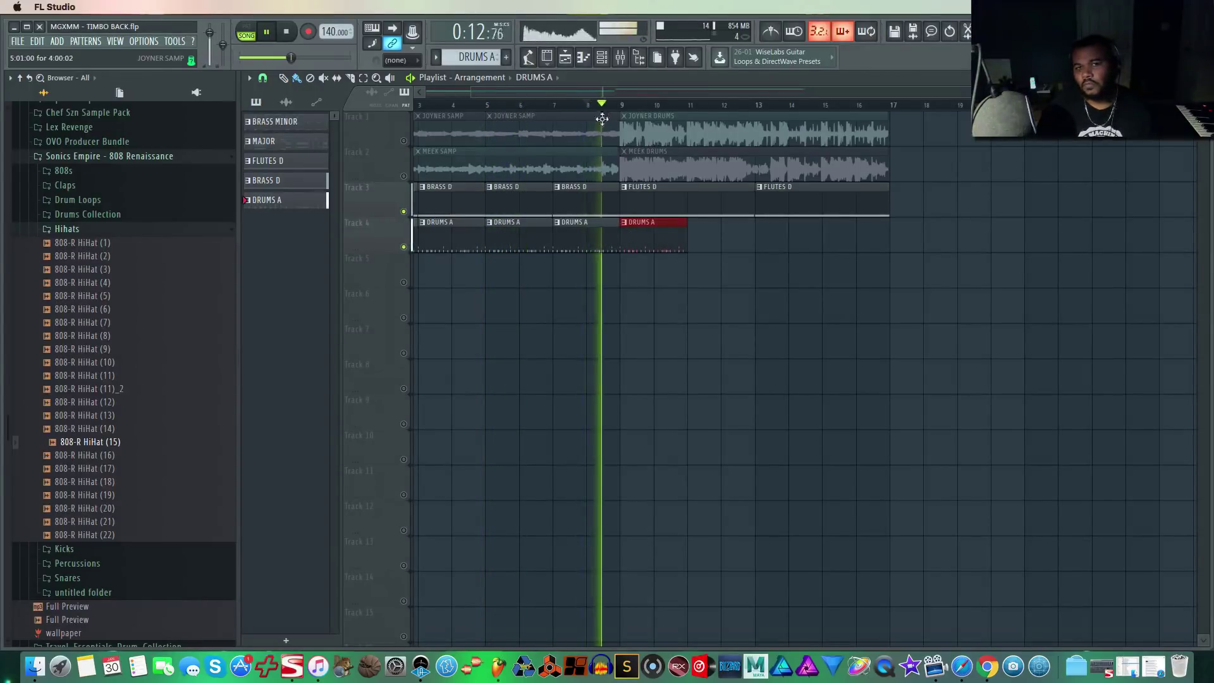
{"action": "left_click", "coordinate": [824, 257], "text": "super"}
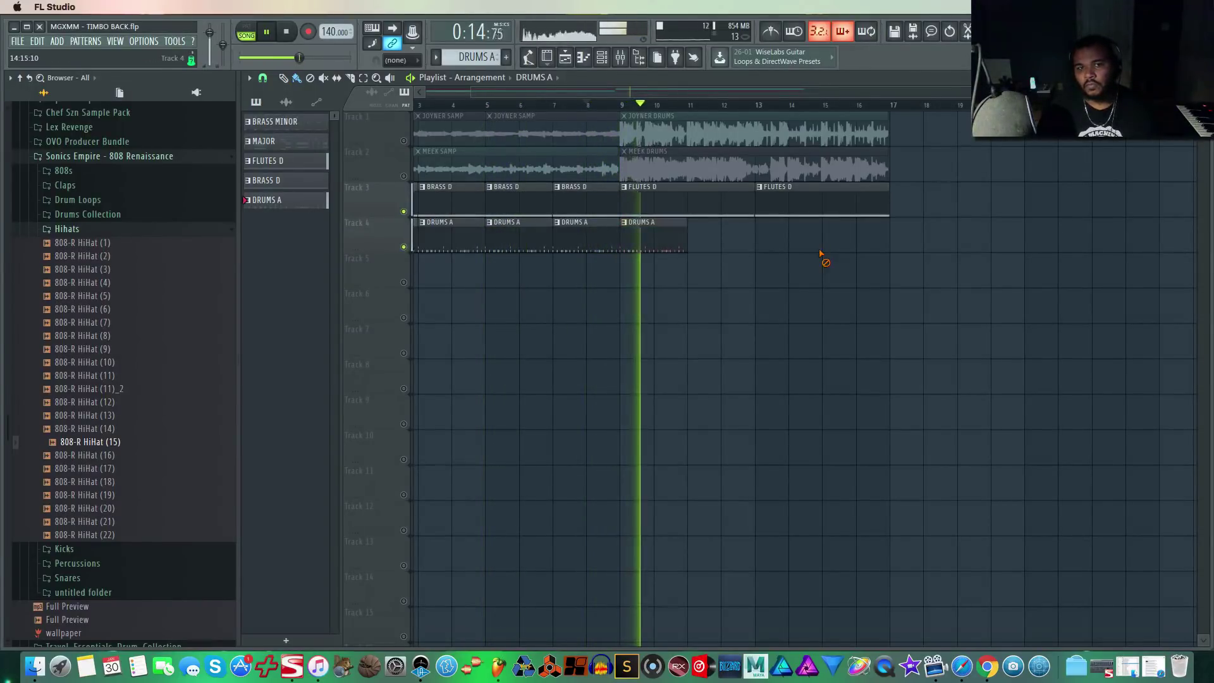
{"action": "key", "text": "space"}
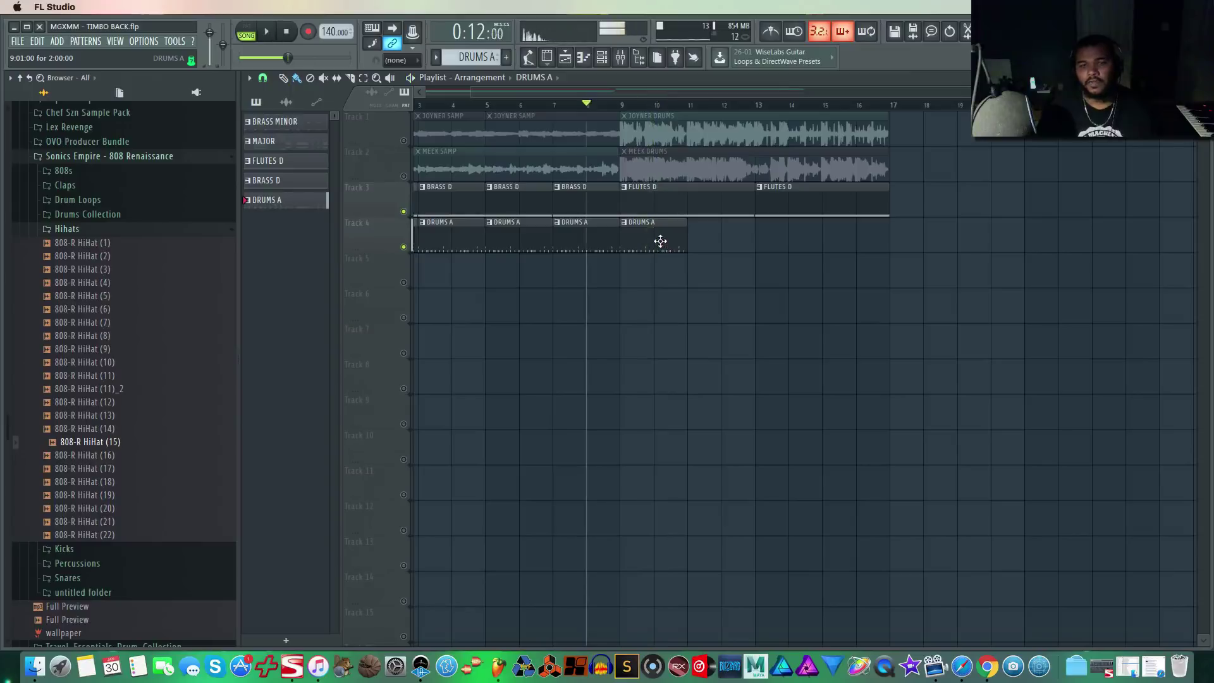
{"action": "right_click", "coordinate": [660, 241]}
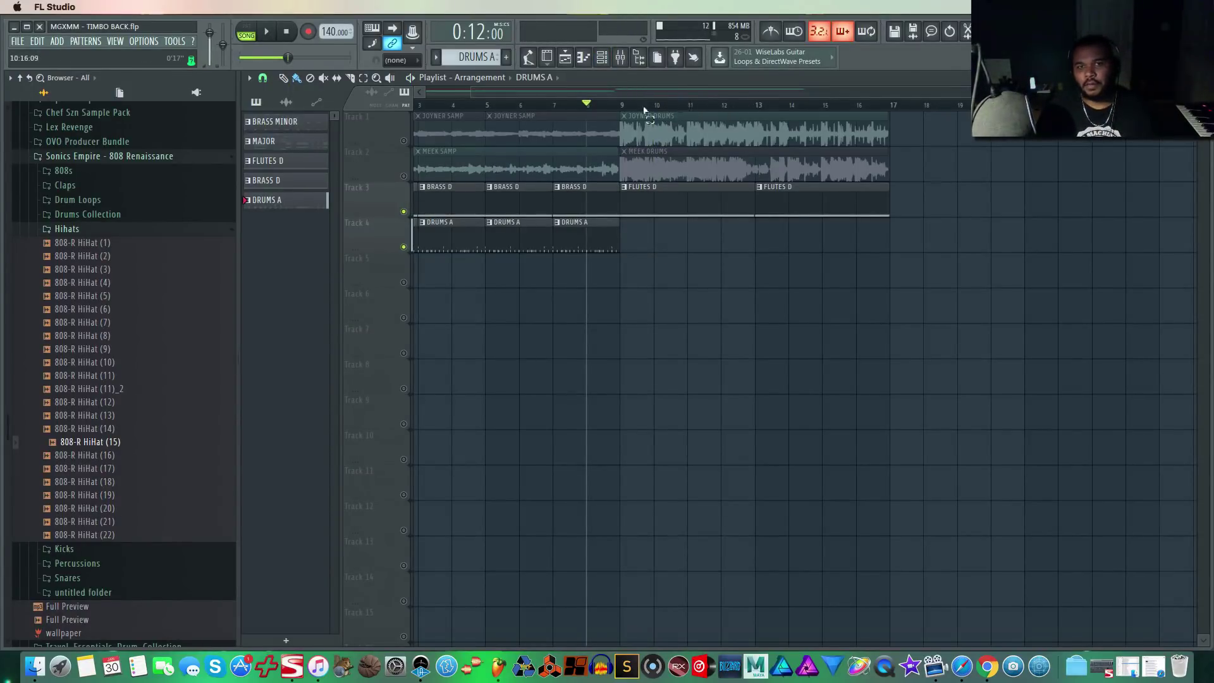
Select bars 9 and 10 on the playlist timeline and create a new pattern named DRUMS B.
{"action": "left_click_drag", "start_coordinate": [679, 108], "coordinate": [624, 113]}
{"action": "left_click", "coordinate": [506, 57]}
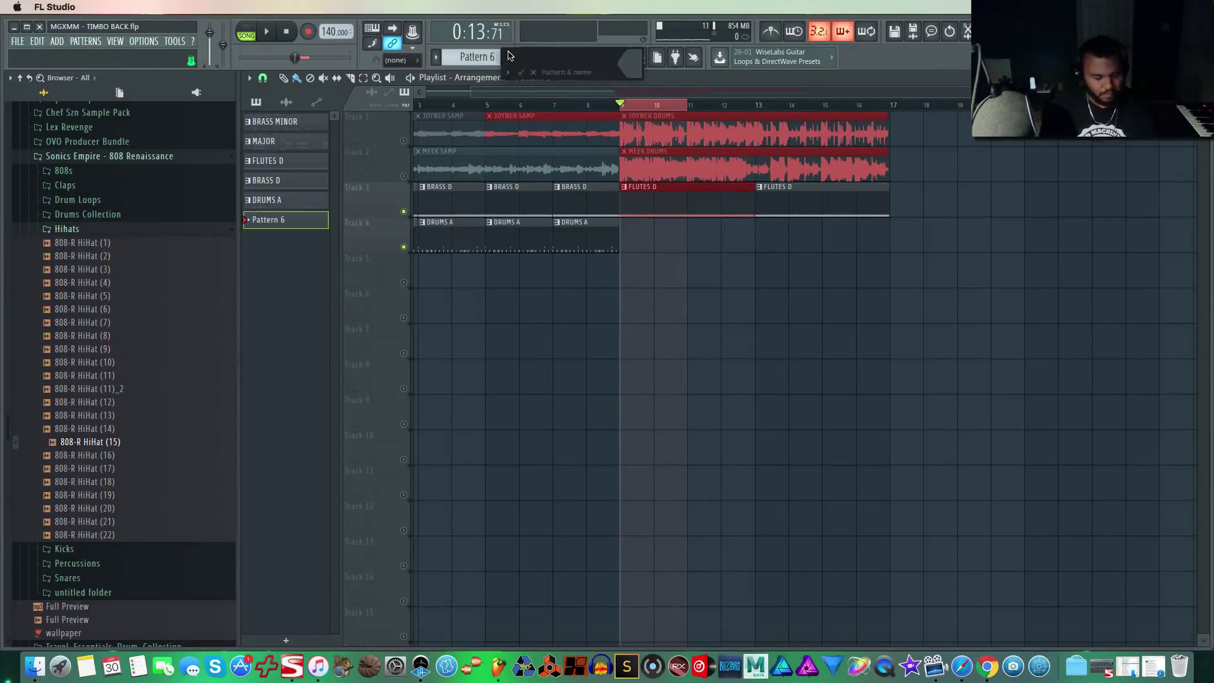
{"action": "type", "text": "DRUMS B"}
{"action": "key", "text": "Return"}
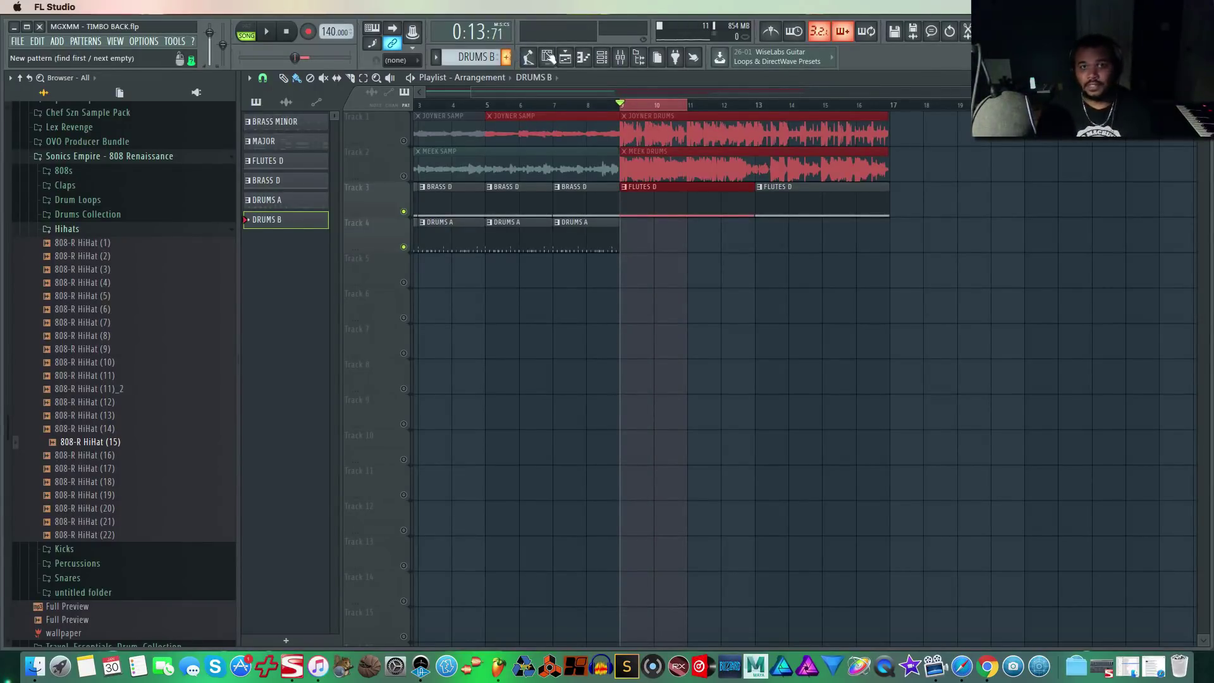
Place a DRUMS B clip on Track 5 at bar 9, enable the track and bring up the channel rack.
{"action": "left_click", "coordinate": [626, 286]}
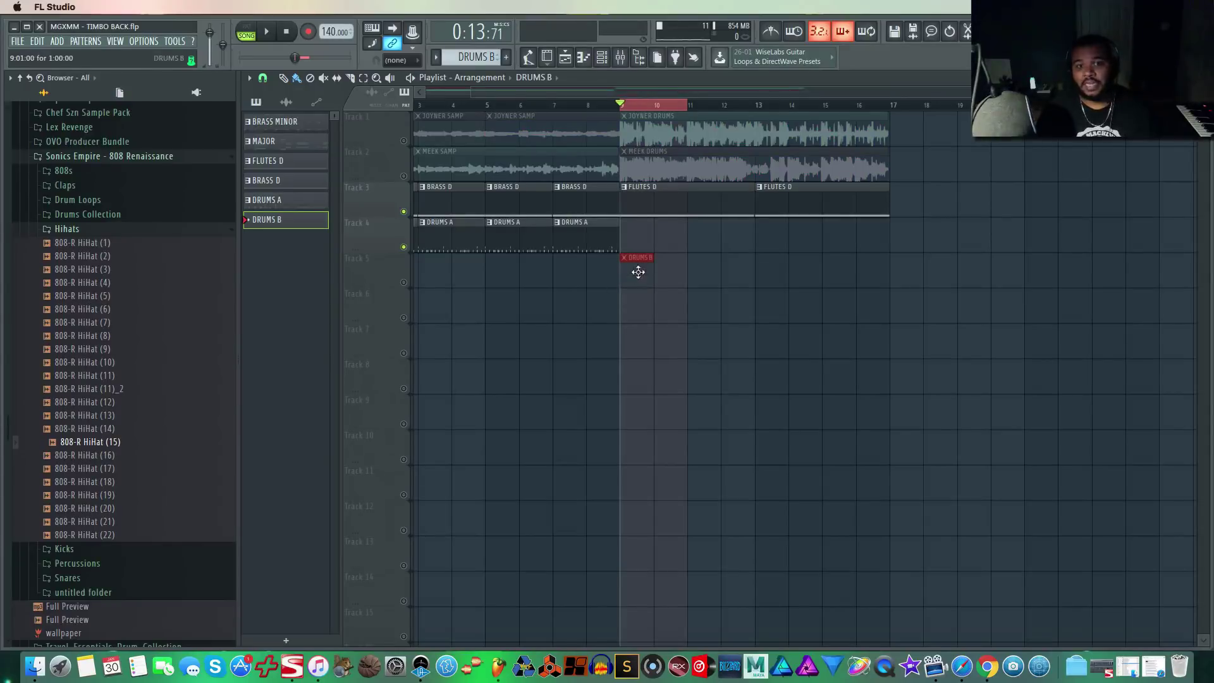
{"action": "left_click", "coordinate": [404, 284]}
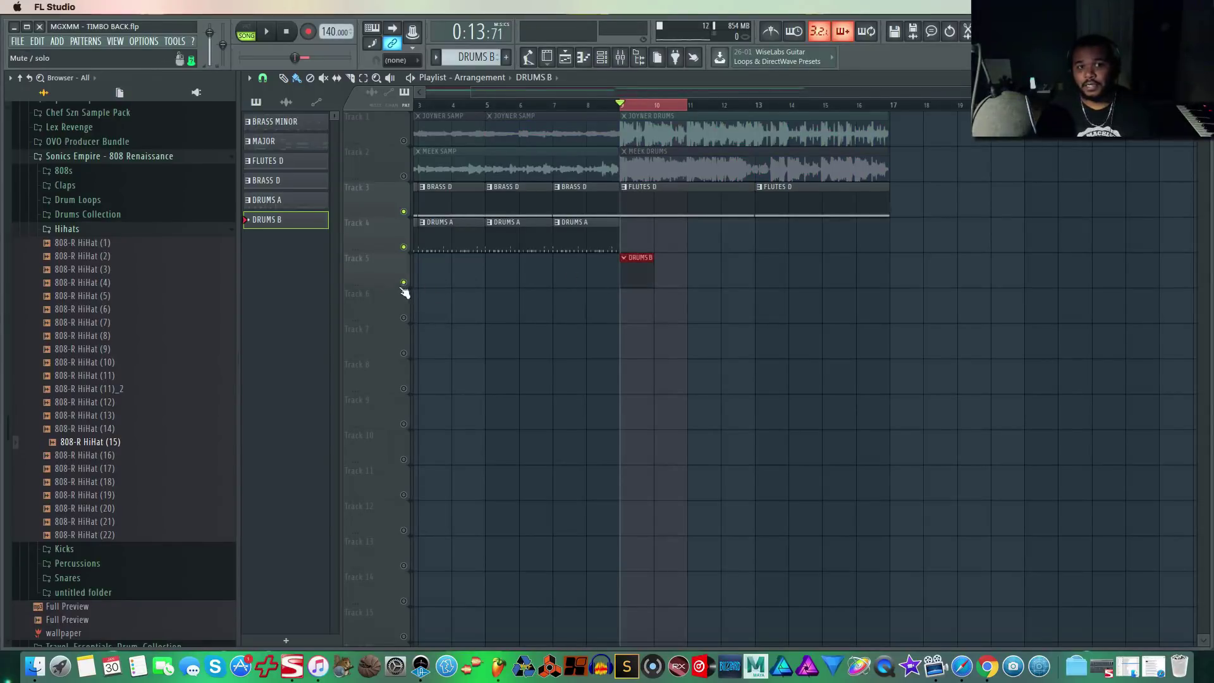
{"action": "left_click", "coordinate": [604, 60]}
{"action": "left_click_drag", "start_coordinate": [758, 213], "coordinate": [820, 139]}
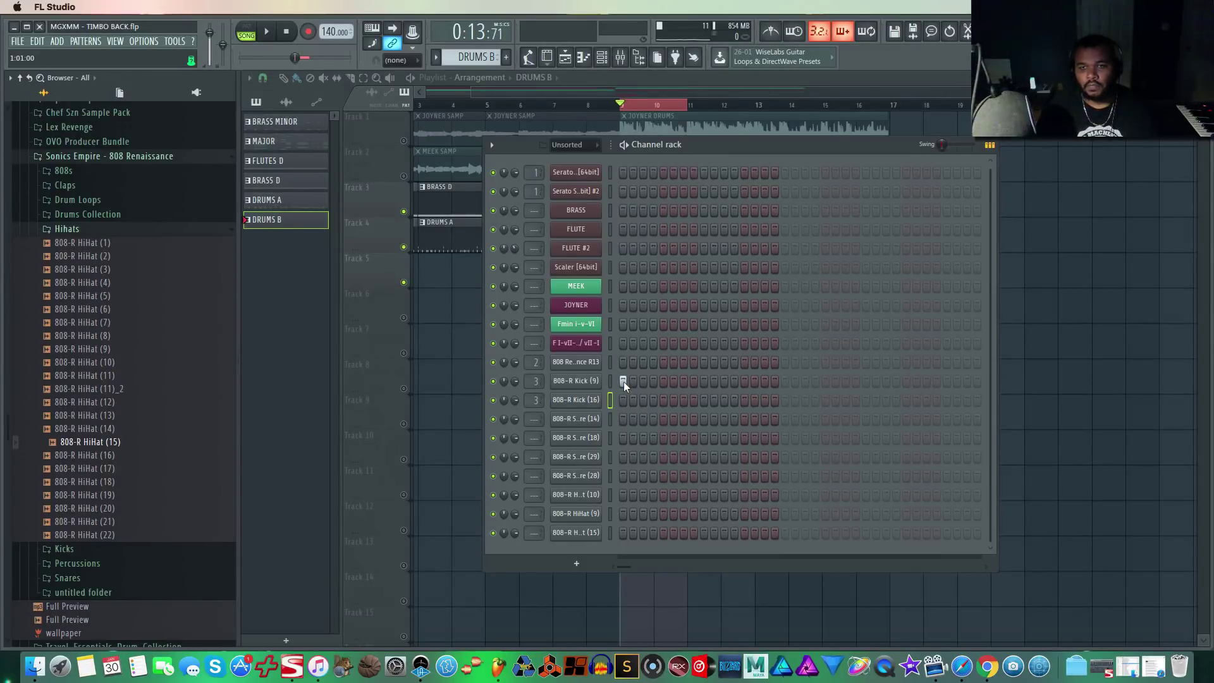
Place 808-R Kick (9) on step 1 and 808-R Snare (18) on step 9, briefly trying another Snare (18) hit on step 21.
{"action": "key", "text": "space"}
{"action": "key", "text": "space"}
{"action": "left_click", "coordinate": [701, 437]}
{"action": "key", "text": "space"}
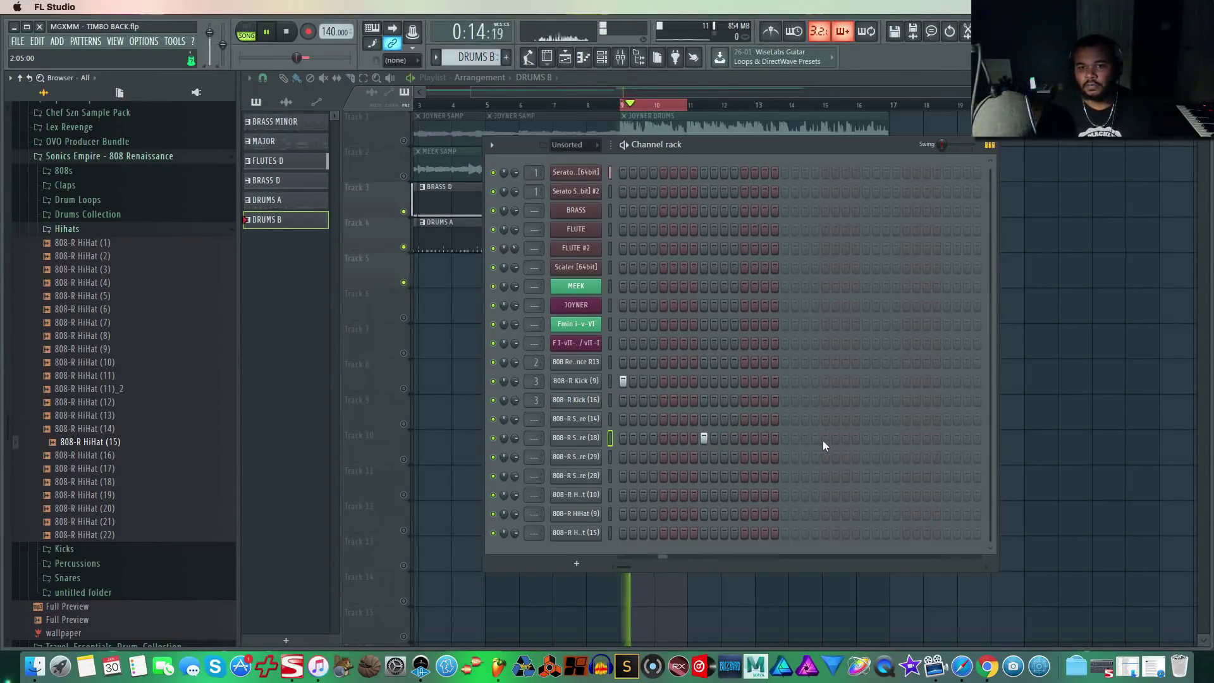
{"action": "left_click", "coordinate": [823, 437]}
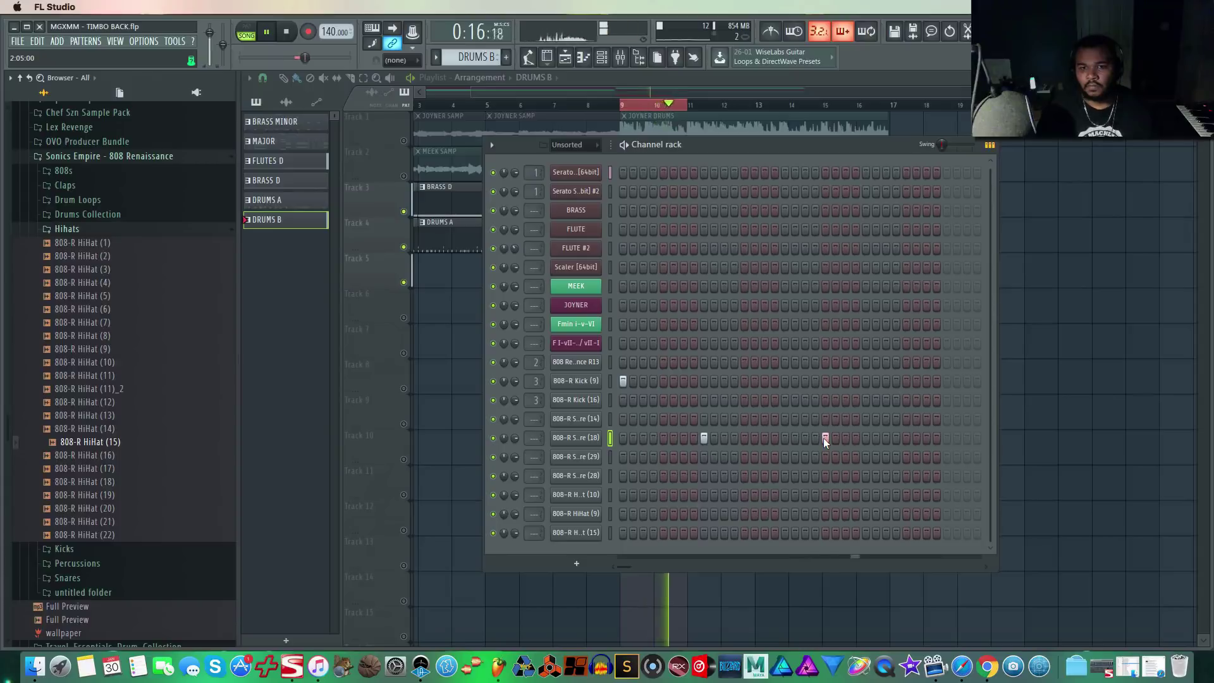
{"action": "left_click", "coordinate": [826, 438]}
Place 808-R Snare (29) hits on steps 7, 25 and 31 while the loop plays, replacing a trial hit on step 24.
{"action": "left_click", "coordinate": [857, 457]}
{"action": "key", "text": "space"}
{"action": "key", "text": "space"}
{"action": "left_click", "coordinate": [685, 457]}
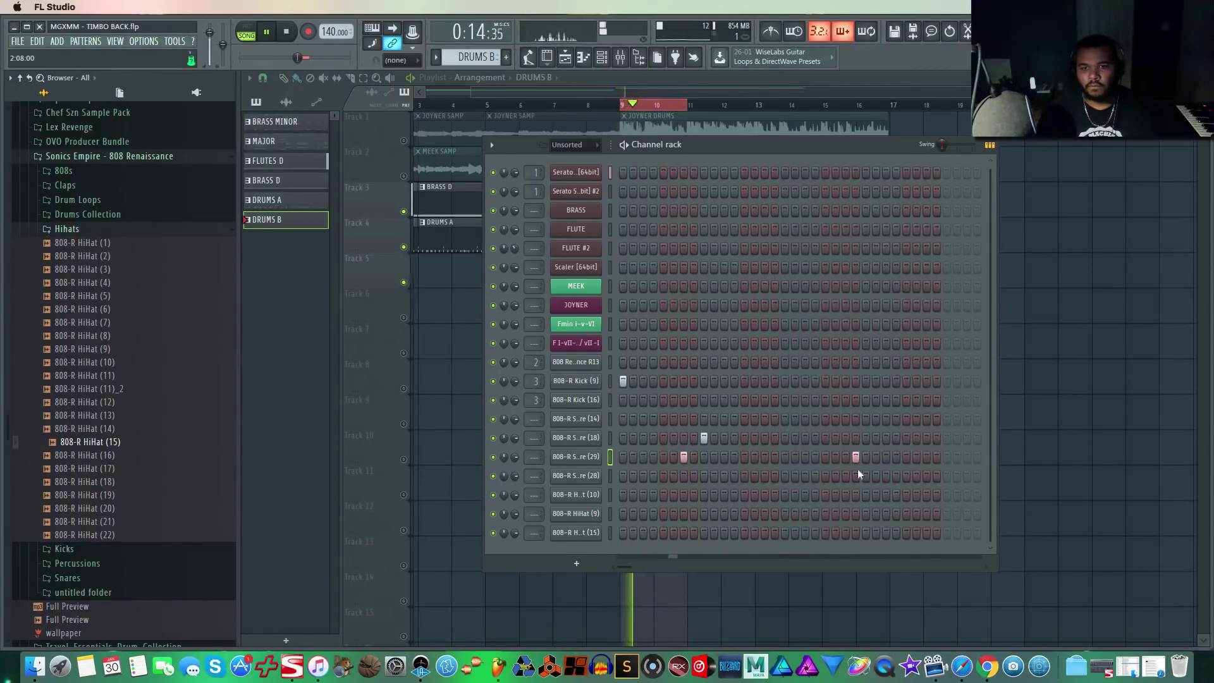
{"action": "left_click", "coordinate": [856, 457]}
{"action": "left_click", "coordinate": [866, 457]}
{"action": "left_click", "coordinate": [926, 456]}
Add 808-R Snare (14) hits on steps 9 and 15, trying one on step 25 and removing it.
{"action": "left_click", "coordinate": [866, 419]}
{"action": "left_click", "coordinate": [704, 419]}
{"action": "left_click", "coordinate": [764, 418]}
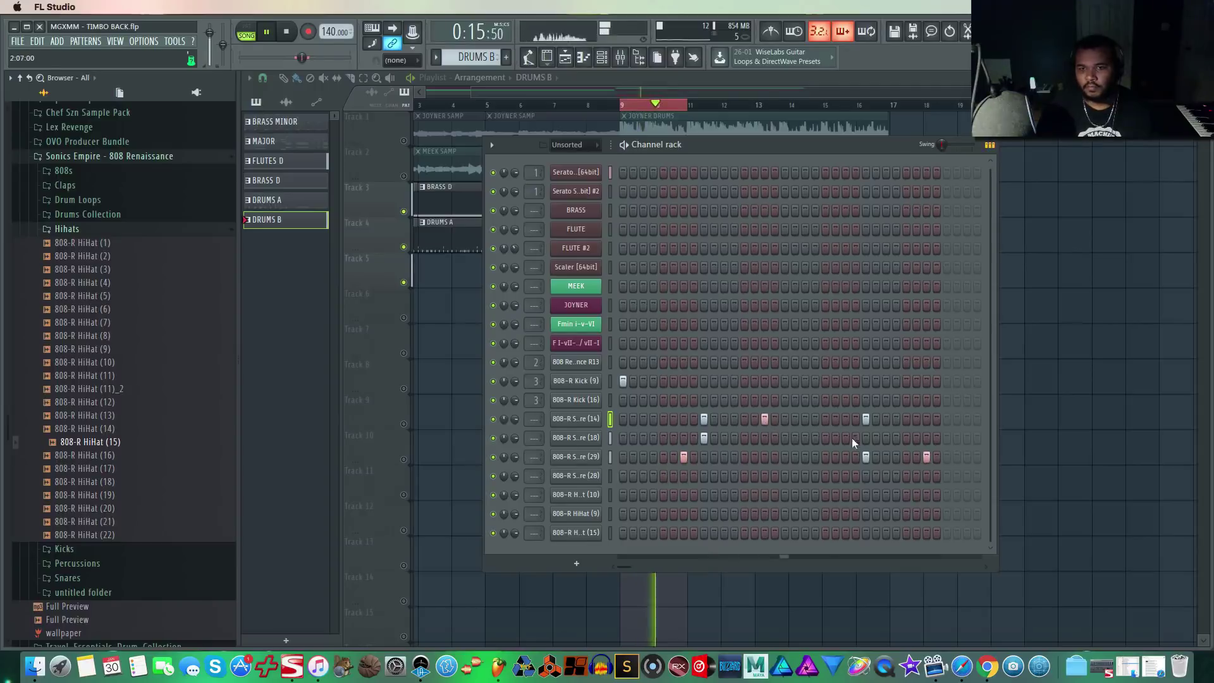
{"action": "left_click", "coordinate": [866, 417]}
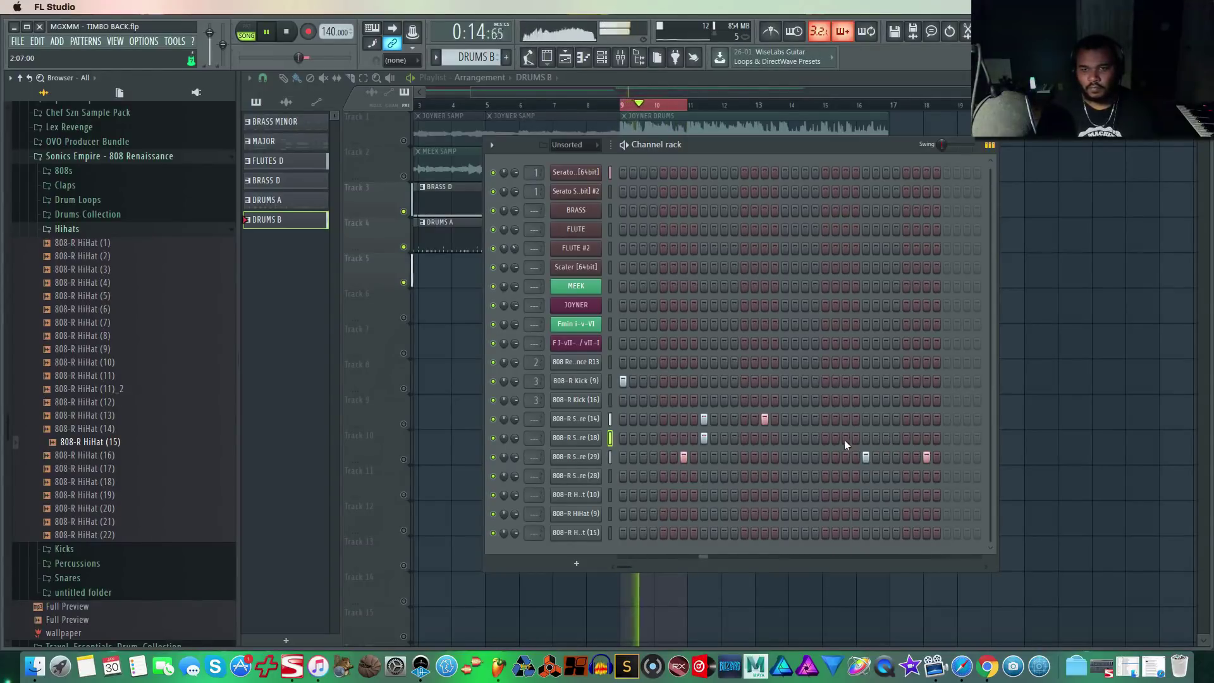
Extend the 808-R Kick (9) pattern with hits on steps 5, 11, 17 and 23 and play the loop.
{"action": "left_click", "coordinate": [663, 381]}
{"action": "key", "text": "space"}
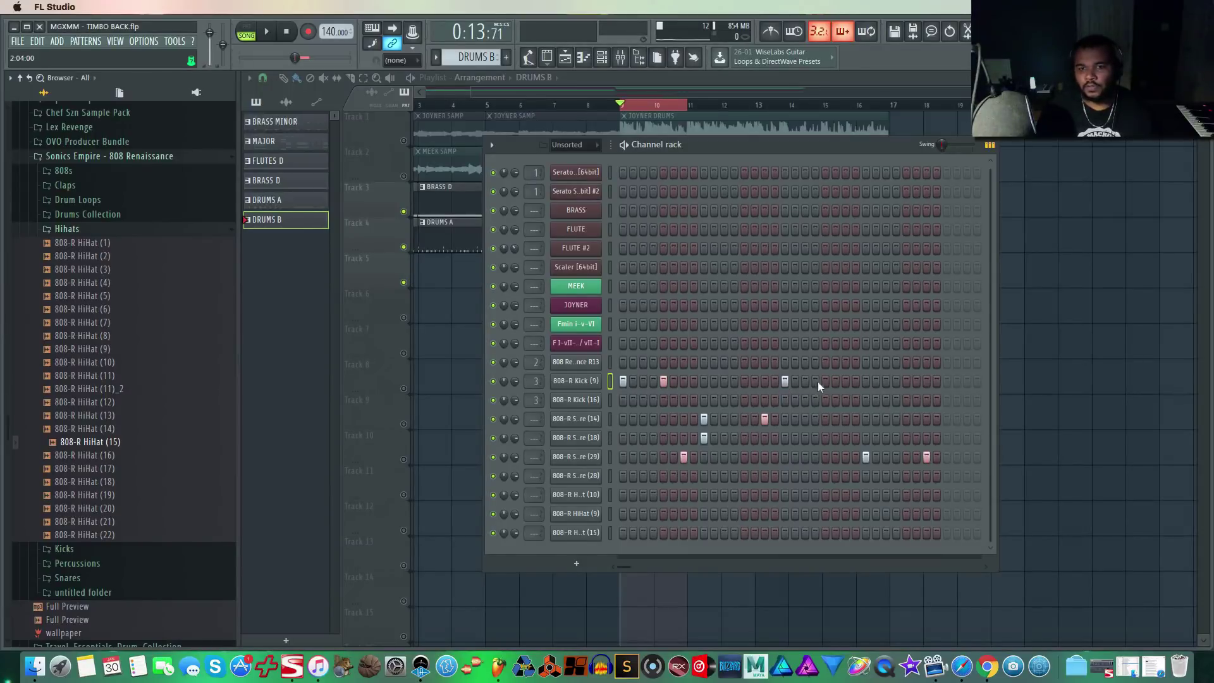
{"action": "key", "text": "space"}
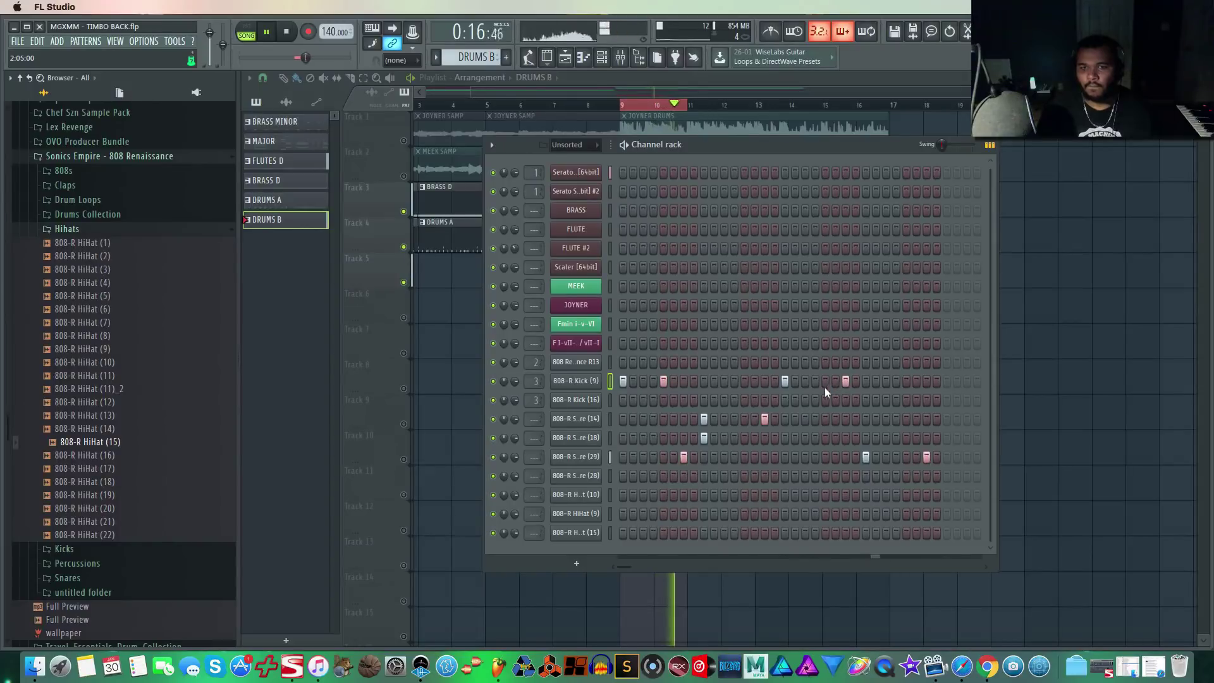
{"action": "left_click", "coordinate": [723, 381]}
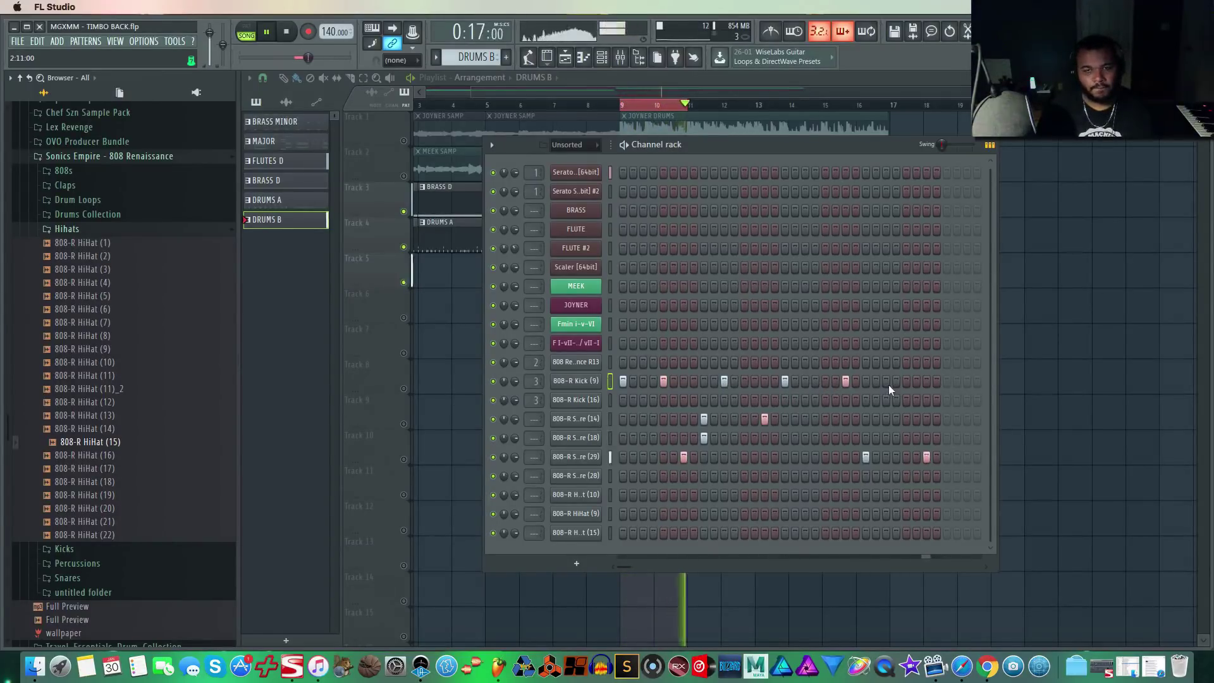
Layer 808-R Kick (16) on steps 1, 23, 29 and 31, and add 808-R Kick (9) hits on steps 29 to 31.
{"action": "left_click", "coordinate": [621, 400]}
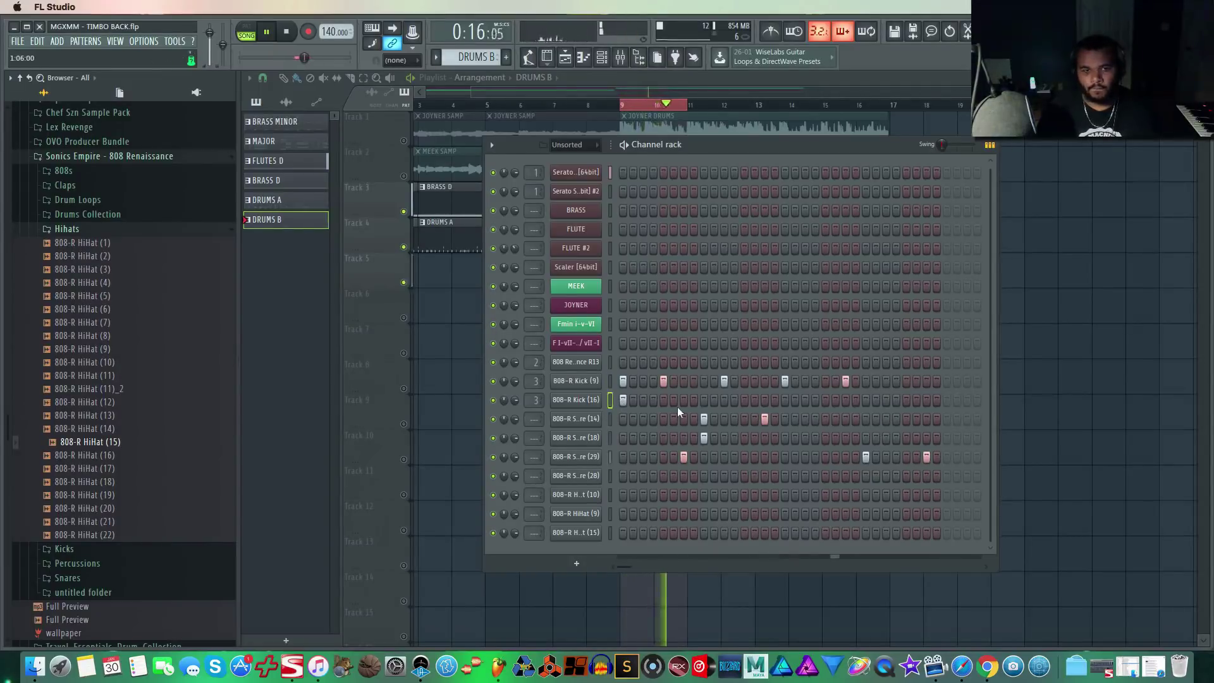
{"action": "left_click", "coordinate": [846, 400]}
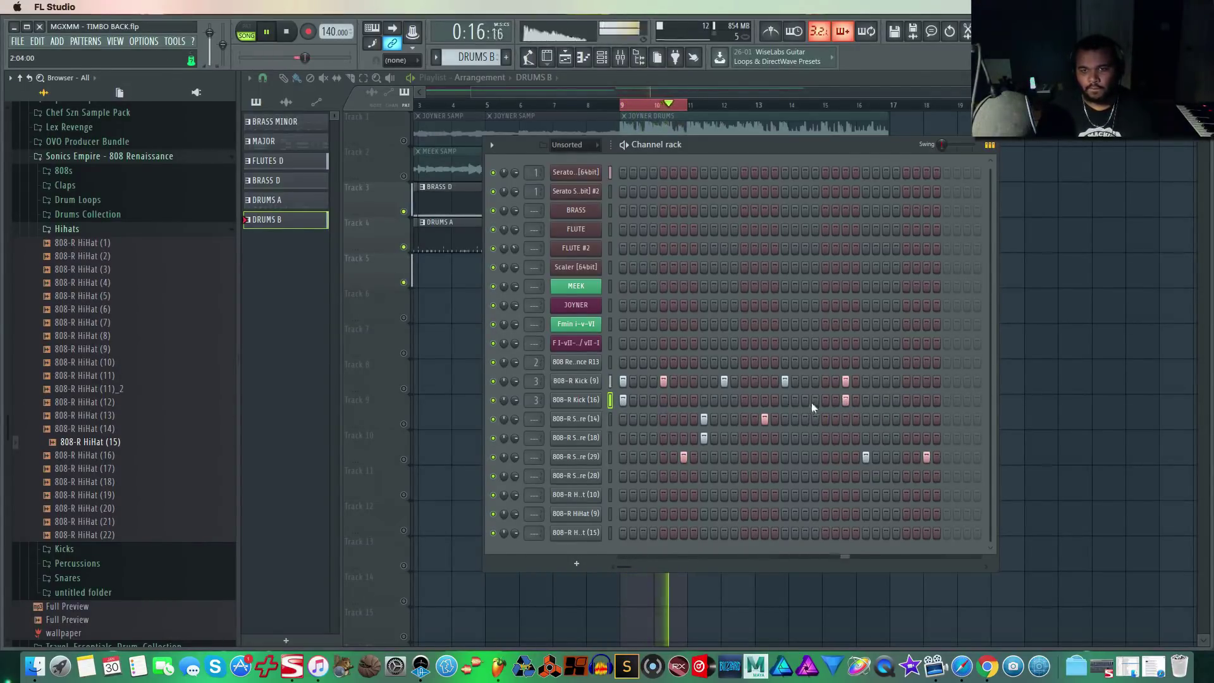
{"action": "left_click", "coordinate": [906, 400]}
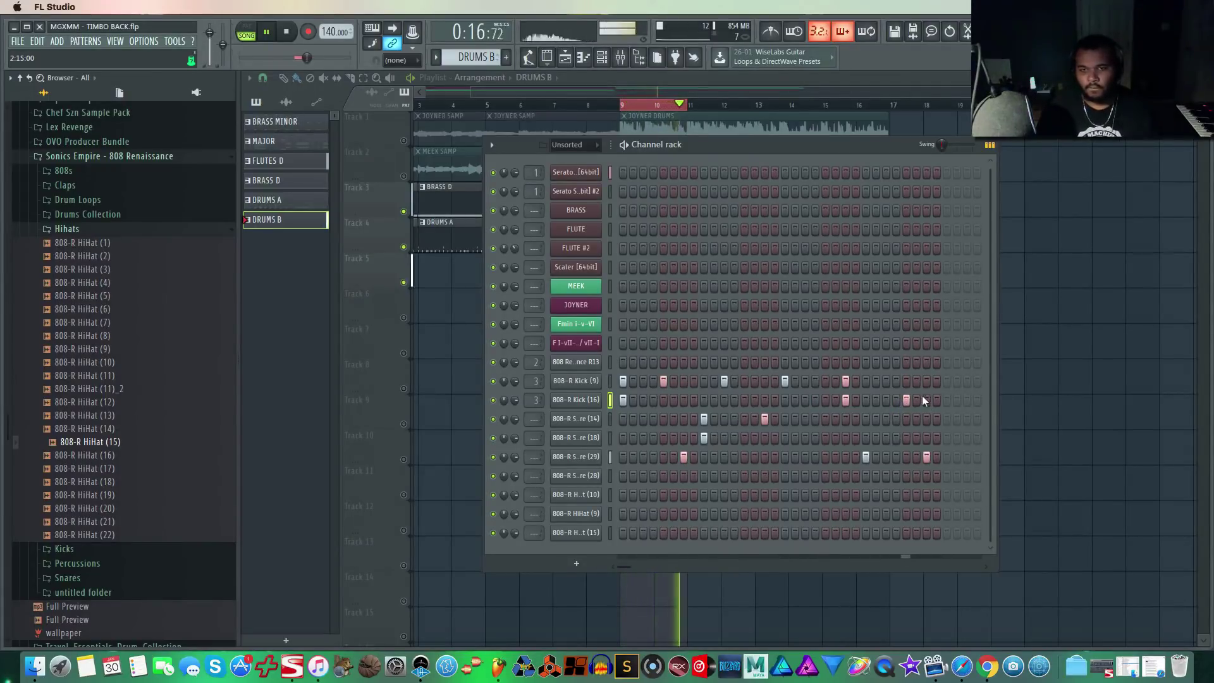
{"action": "left_click", "coordinate": [926, 399]}
{"action": "left_click", "coordinate": [926, 380]}
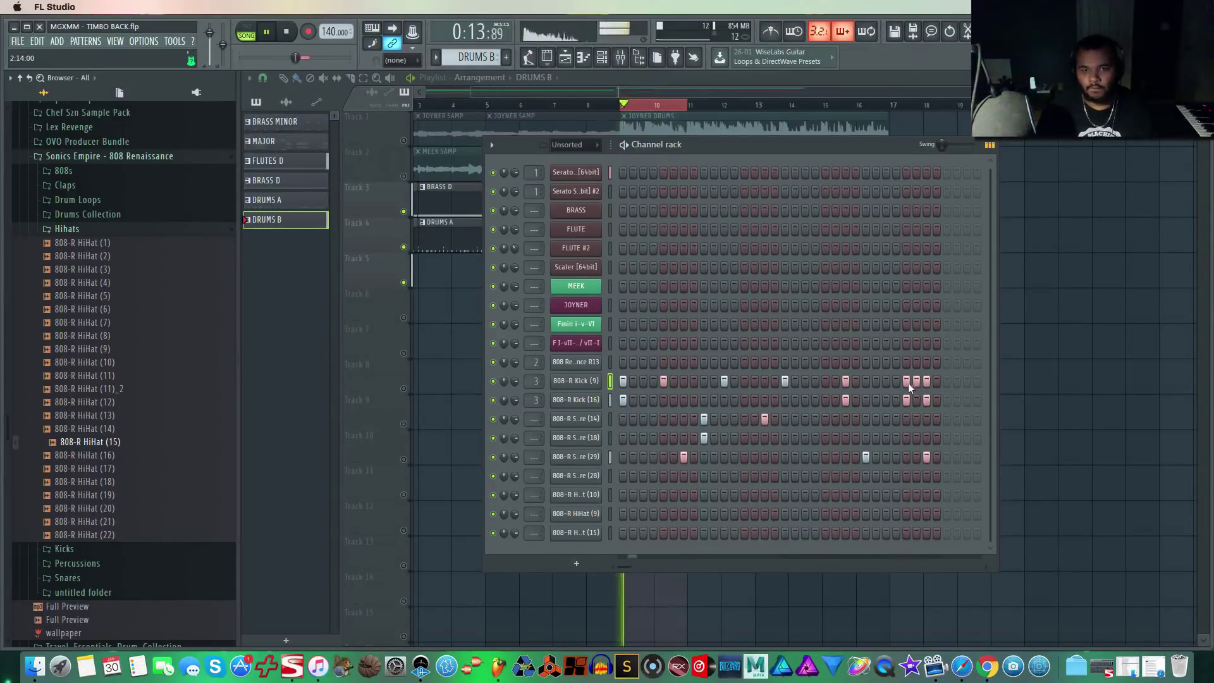
{"action": "key", "text": "space"}
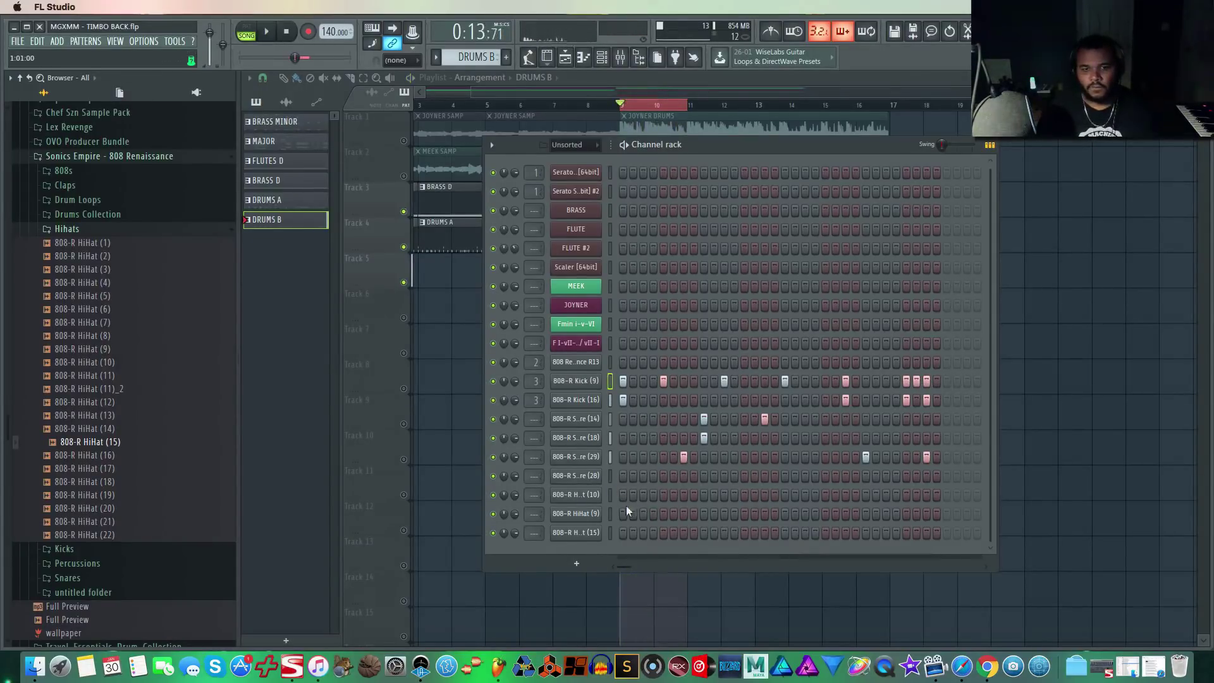
Fill 808-R HiHat (10) on every second step and play the loop.
{"action": "right_click", "coordinate": [591, 496]}
{"action": "left_click", "coordinate": [737, 534]}
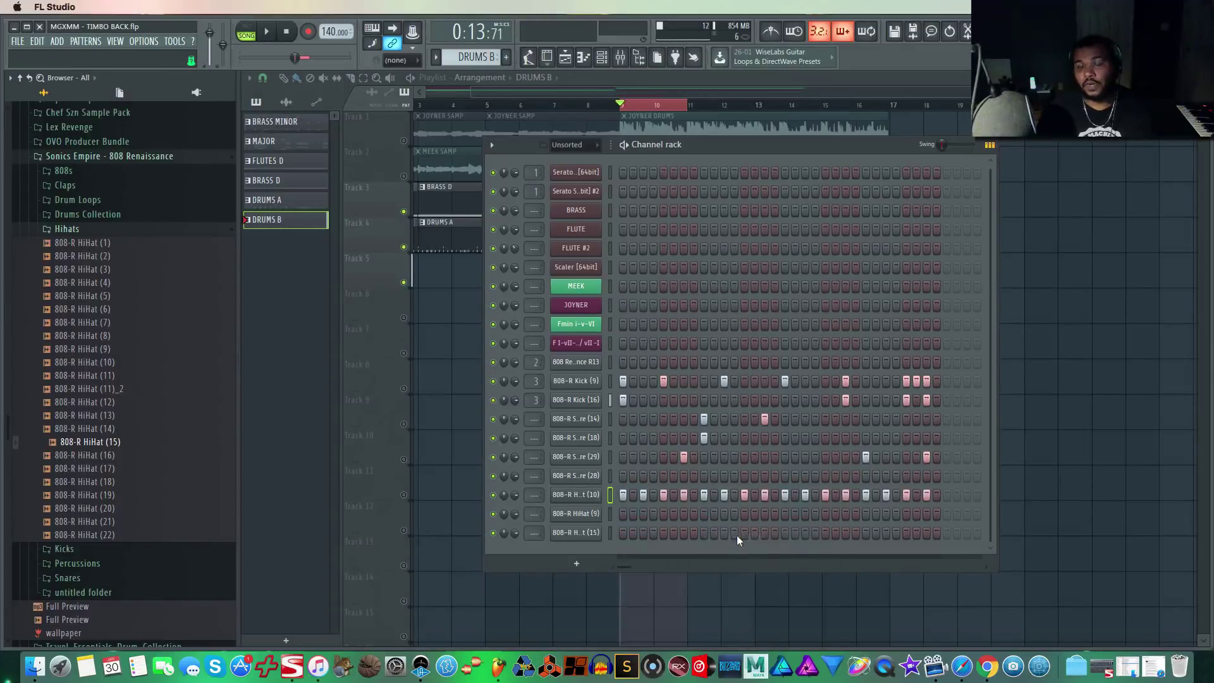
{"action": "key", "text": "space"}
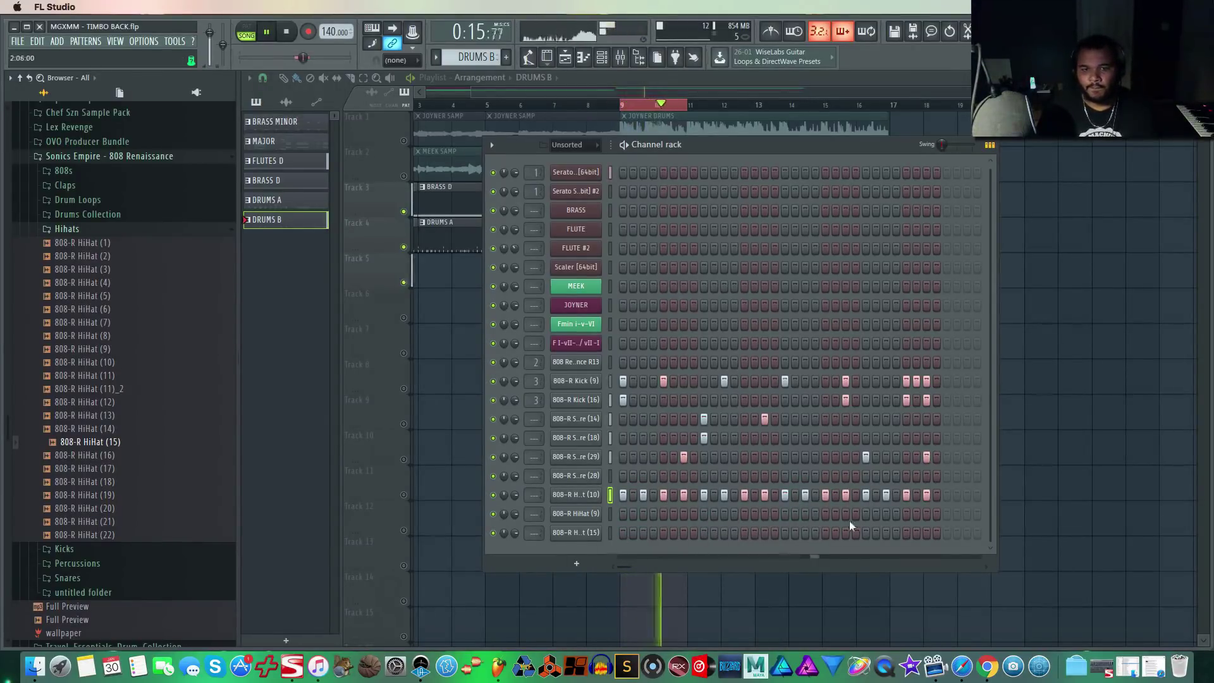
Add 808-R HiHat (9) hits on steps 13 to 16 and 808-R HiHat (15) hits on steps 29 to 32.
{"action": "left_click", "coordinate": [744, 513]}
{"action": "left_click_drag", "start_coordinate": [750, 517], "coordinate": [768, 514]}
{"action": "left_click_drag", "start_coordinate": [903, 535], "coordinate": [936, 533]}
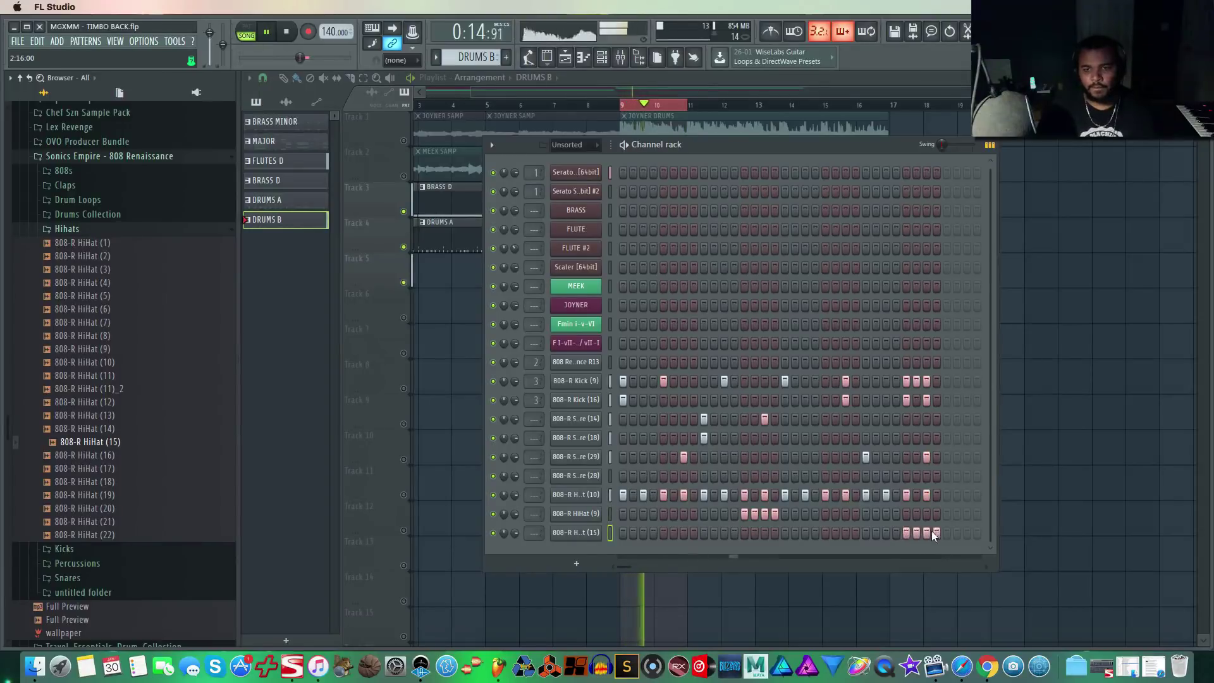
In the piano roll, replace the 808-R HiHat (15) notes following the first one with triplet-spaced notes at the end of bar 2.
{"action": "right_click", "coordinate": [576, 533]}
{"action": "left_click", "coordinate": [610, 497]}
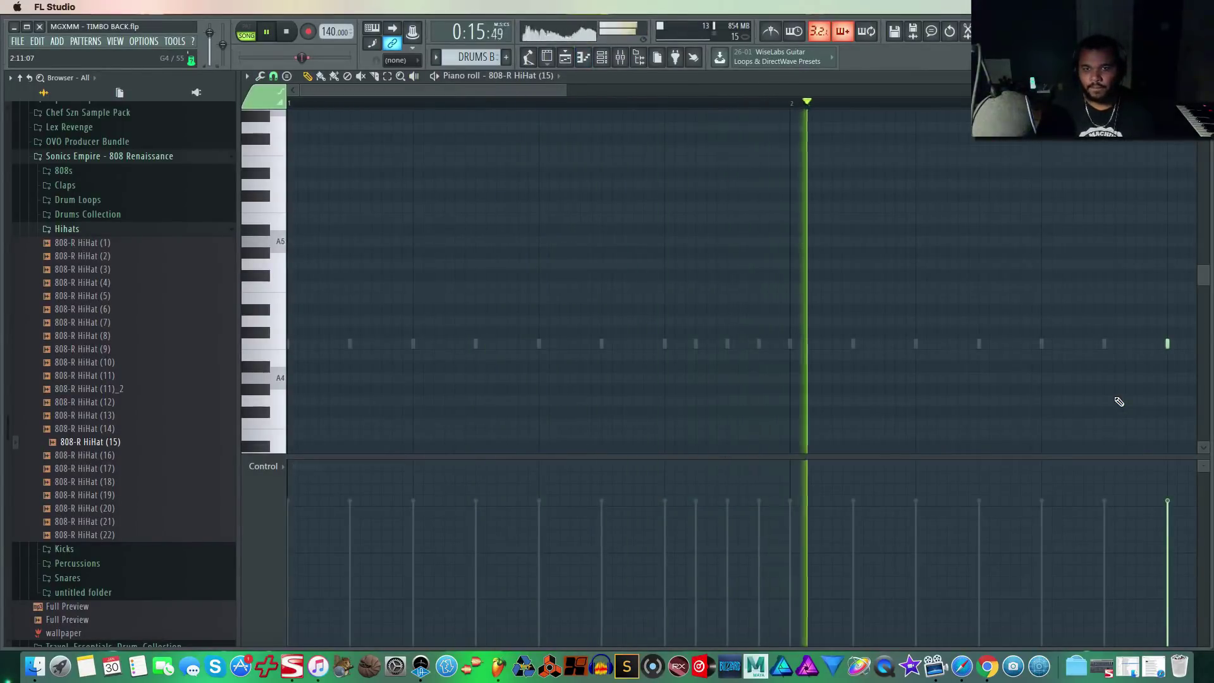
{"action": "scroll", "coordinate": [1113, 398], "scroll_direction": "down", "scroll_amount": 5}
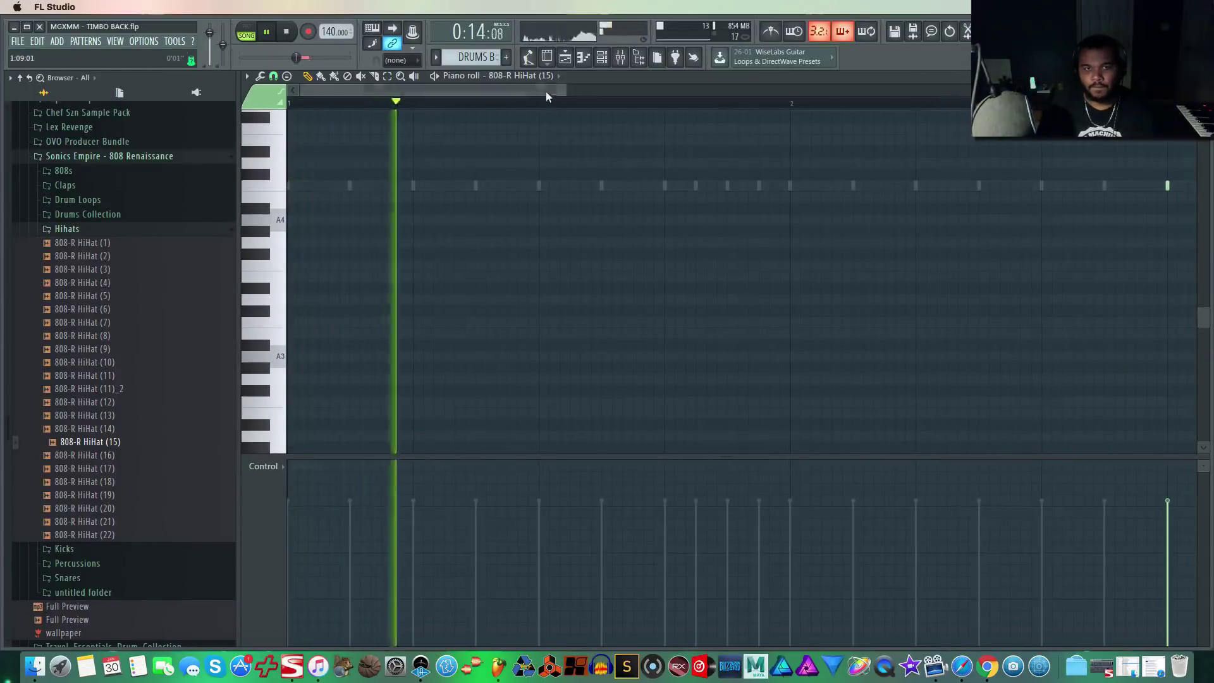
{"action": "scroll", "coordinate": [696, 190], "scroll_direction": "right", "scroll_amount": 3}
{"action": "left_click", "coordinate": [756, 185]}
{"action": "left_click", "coordinate": [788, 186]}
{"action": "right_click", "coordinate": [788, 185]}
{"action": "right_click", "coordinate": [757, 186]}
{"action": "left_click", "coordinate": [736, 185]}
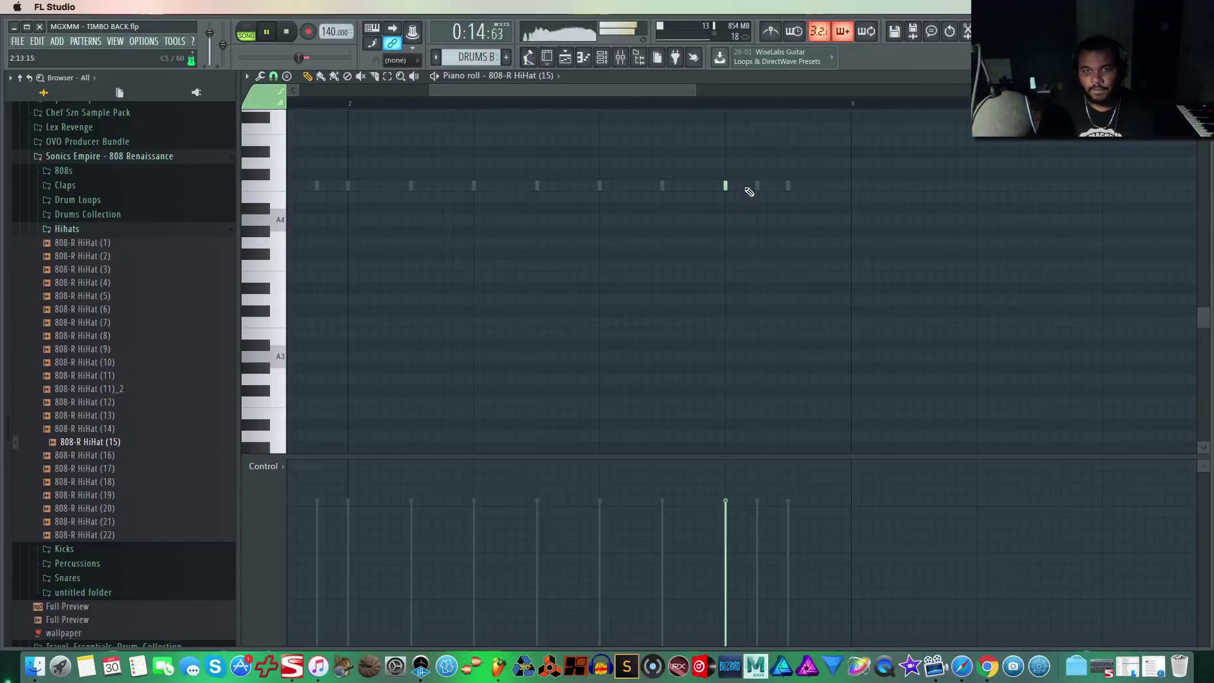
{"action": "left_click", "coordinate": [767, 186]}
{"action": "left_click", "coordinate": [787, 185]}
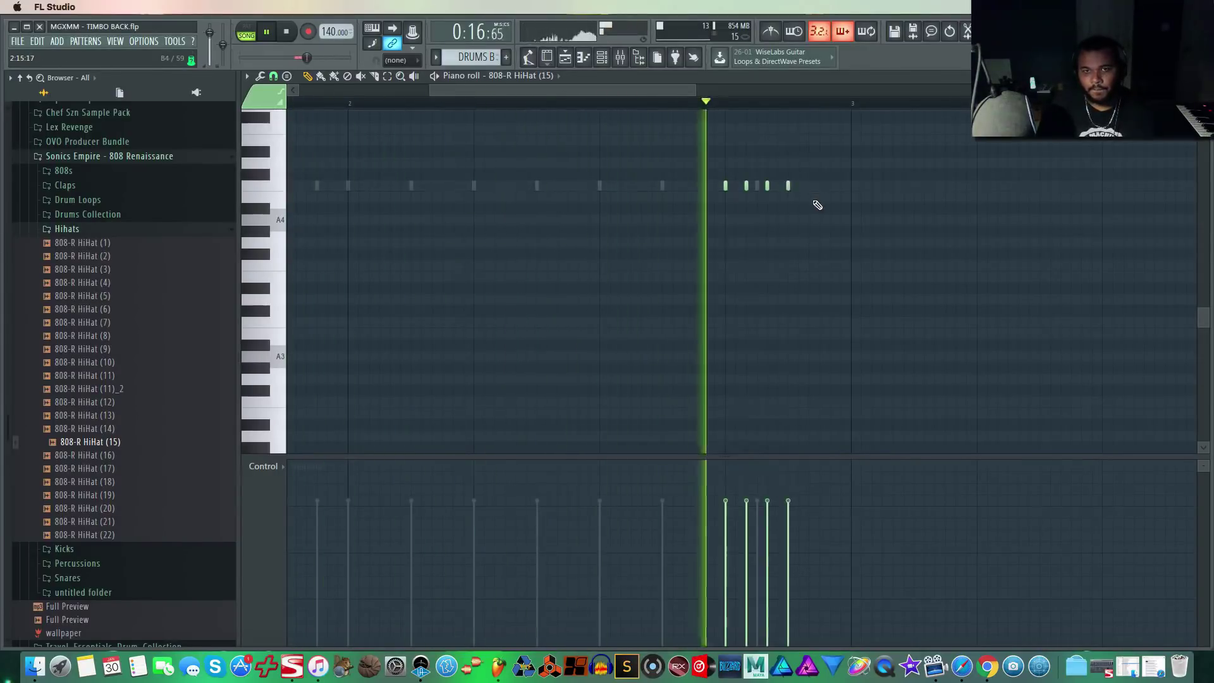
{"action": "left_click", "coordinate": [830, 186]}
{"action": "left_click", "coordinate": [1203, 77]}
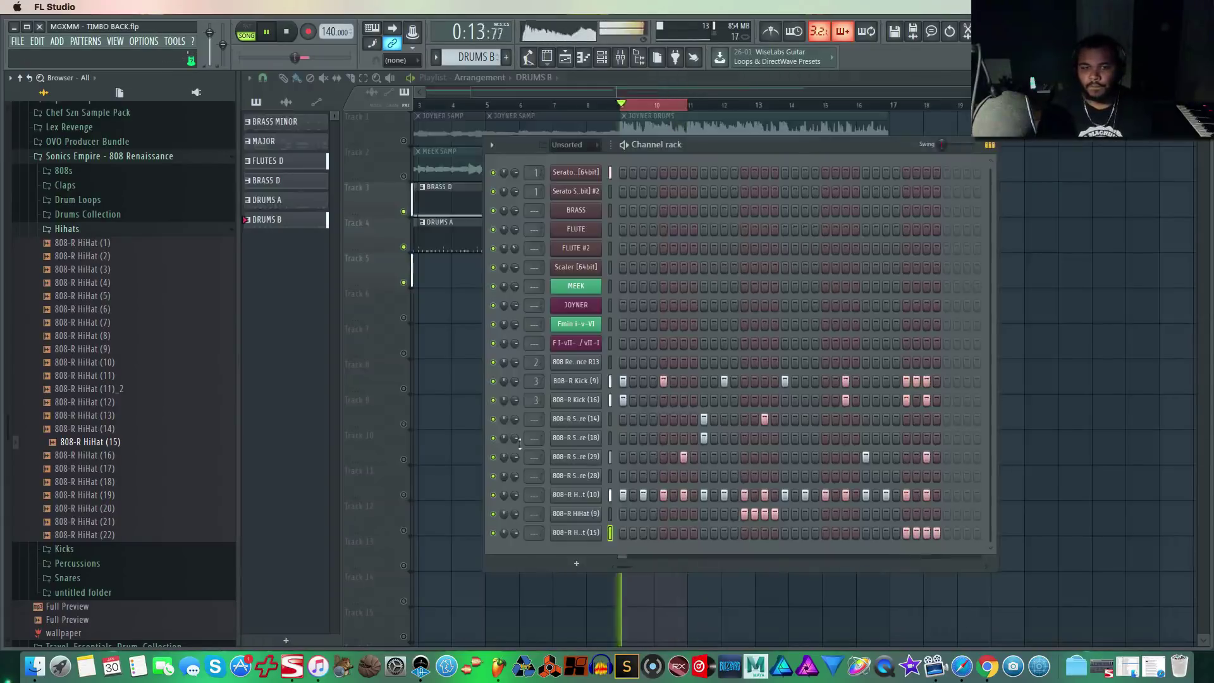
In the 808-R HiHat (9) piano roll, add two notes between the third and fourth hits to form a fast roll.
{"action": "right_click", "coordinate": [597, 513]}
{"action": "left_click", "coordinate": [617, 493]}
{"action": "scroll", "coordinate": [712, 258], "scroll_direction": "up", "scroll_amount": 2}
{"action": "left_click", "coordinate": [695, 254]}
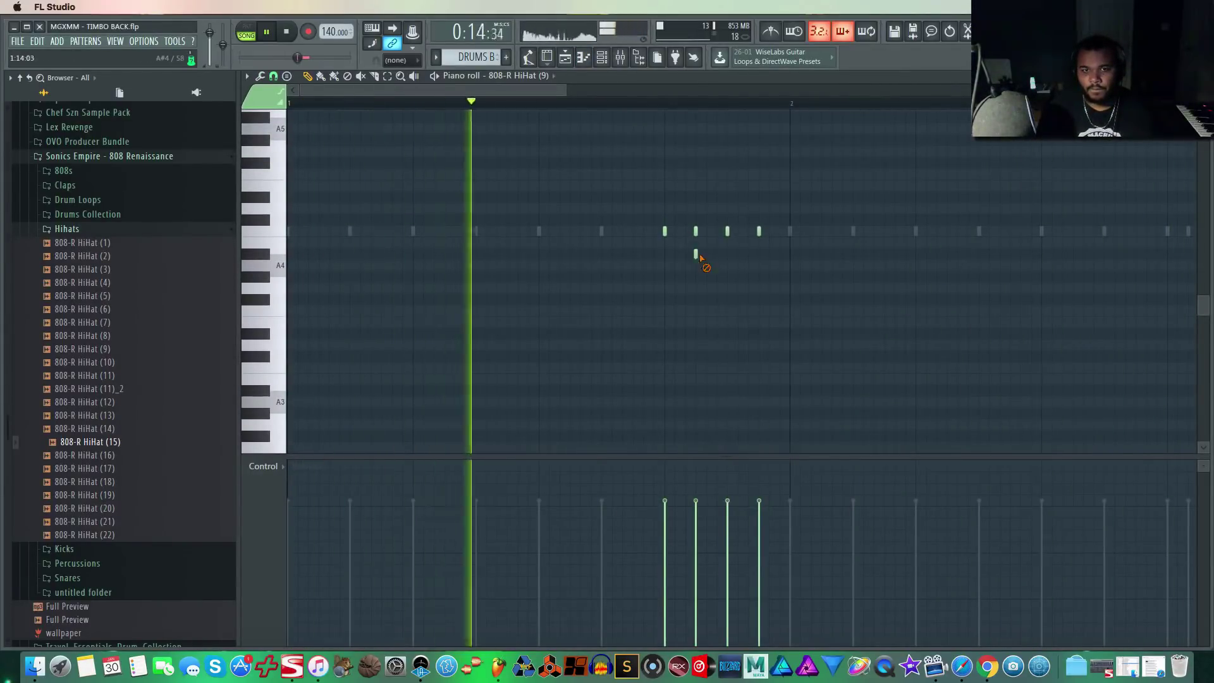
{"action": "left_click_drag", "start_coordinate": [695, 256], "coordinate": [737, 236]}
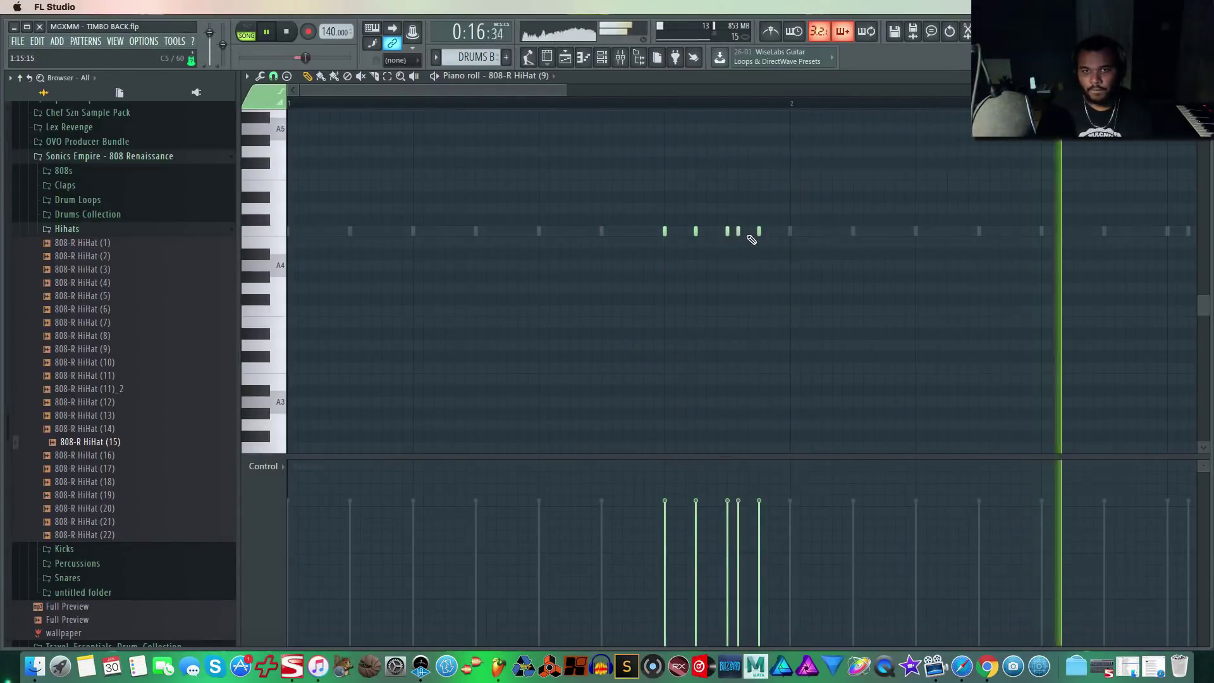
{"action": "left_click", "coordinate": [749, 233]}
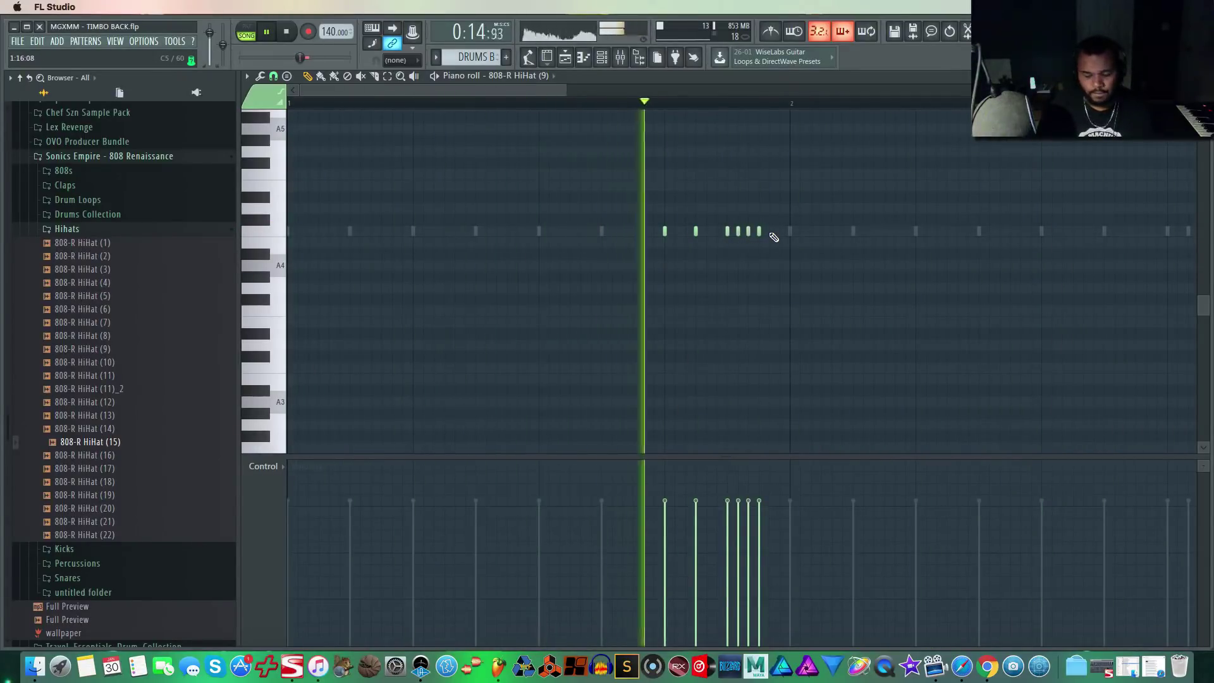
Replace the second HiHat (9) note with two triplet-spaced notes, and extend the fast roll by one note with tapering velocities.
{"action": "right_click", "coordinate": [694, 232]}
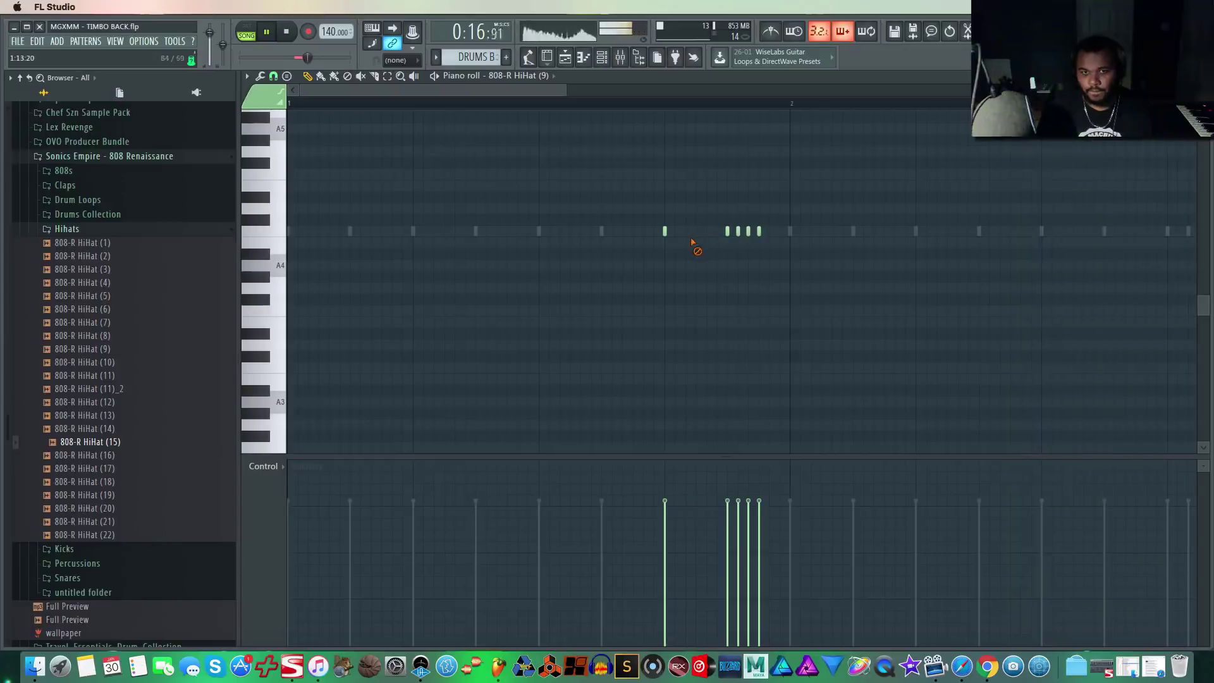
{"action": "left_click", "coordinate": [685, 231]}
{"action": "left_click", "coordinate": [706, 232]}
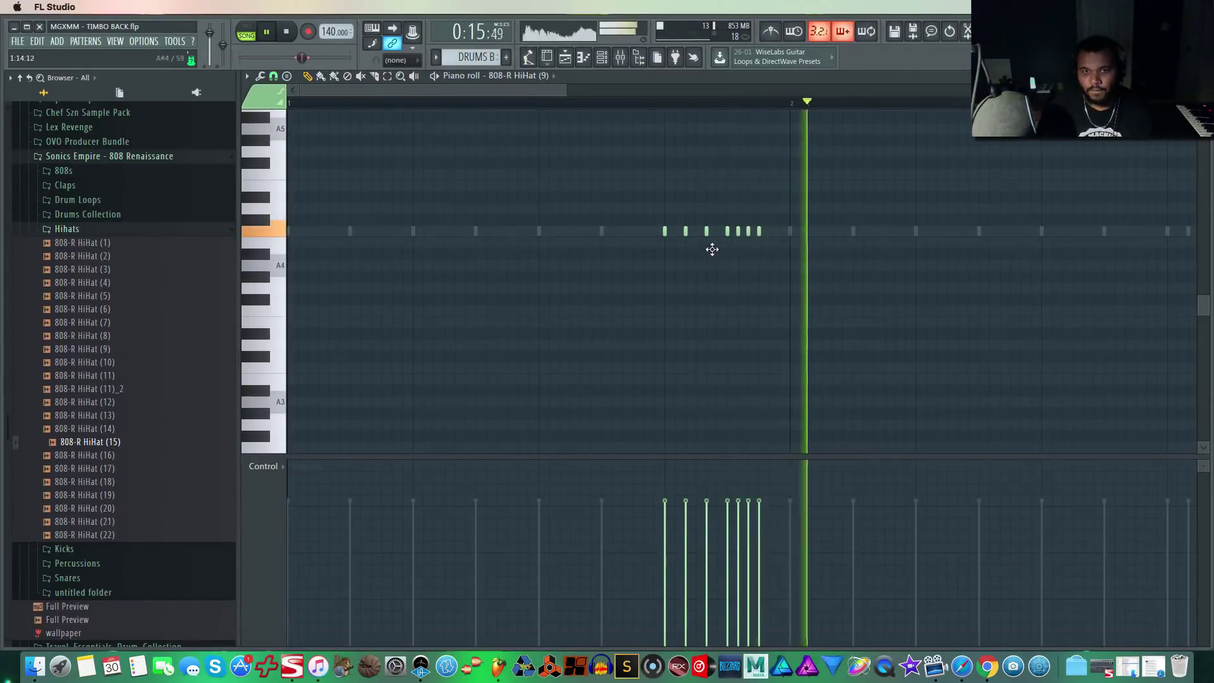
{"action": "left_click", "coordinate": [770, 232]}
{"action": "left_click_drag", "start_coordinate": [733, 521], "coordinate": [770, 539]}
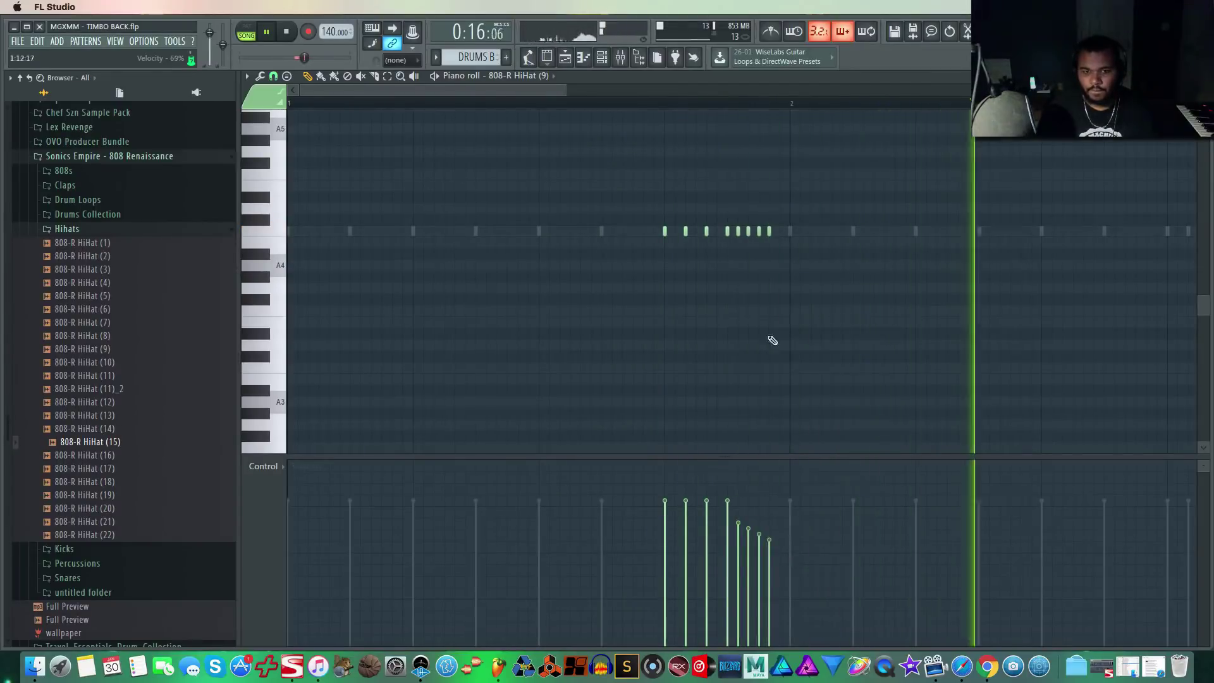
Move the second HiHat (9) hit closer to the first and add one more note just before the fast roll.
{"action": "left_click", "coordinate": [674, 231]}
{"action": "right_click", "coordinate": [685, 231]}
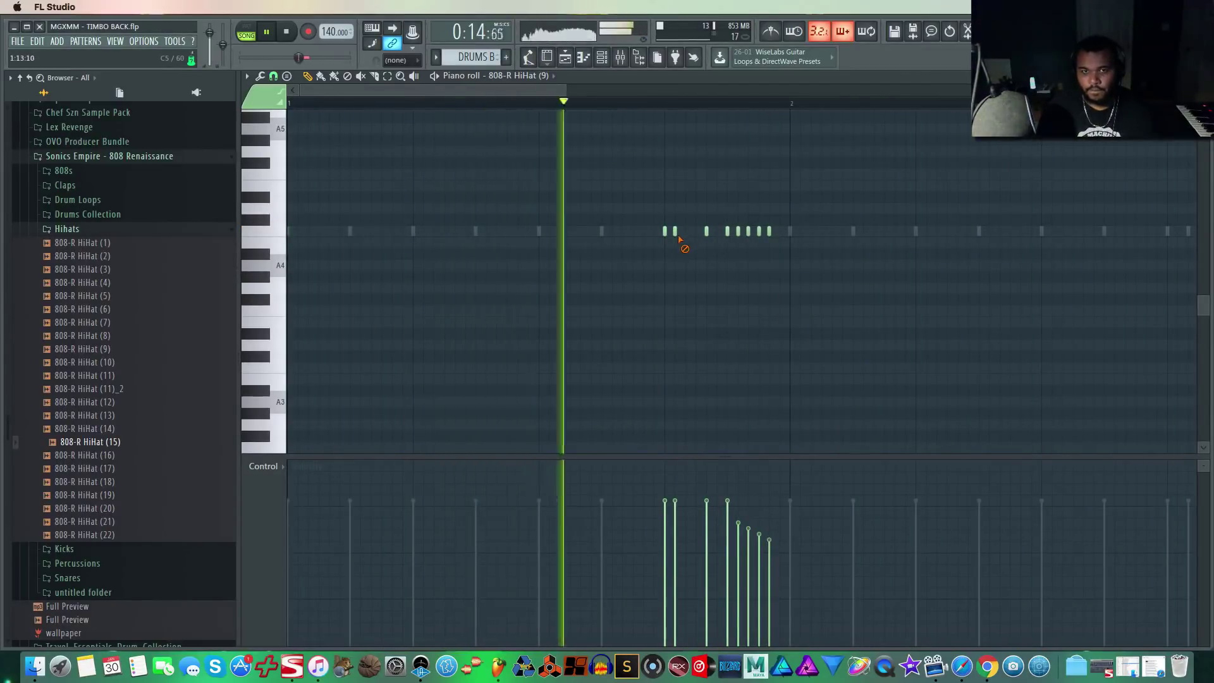
{"action": "left_click", "coordinate": [715, 231]}
Lower the velocities of the last five HiHat (9) notes, then return to the channel rack and stop playback.
{"action": "left_click", "coordinate": [728, 550]}
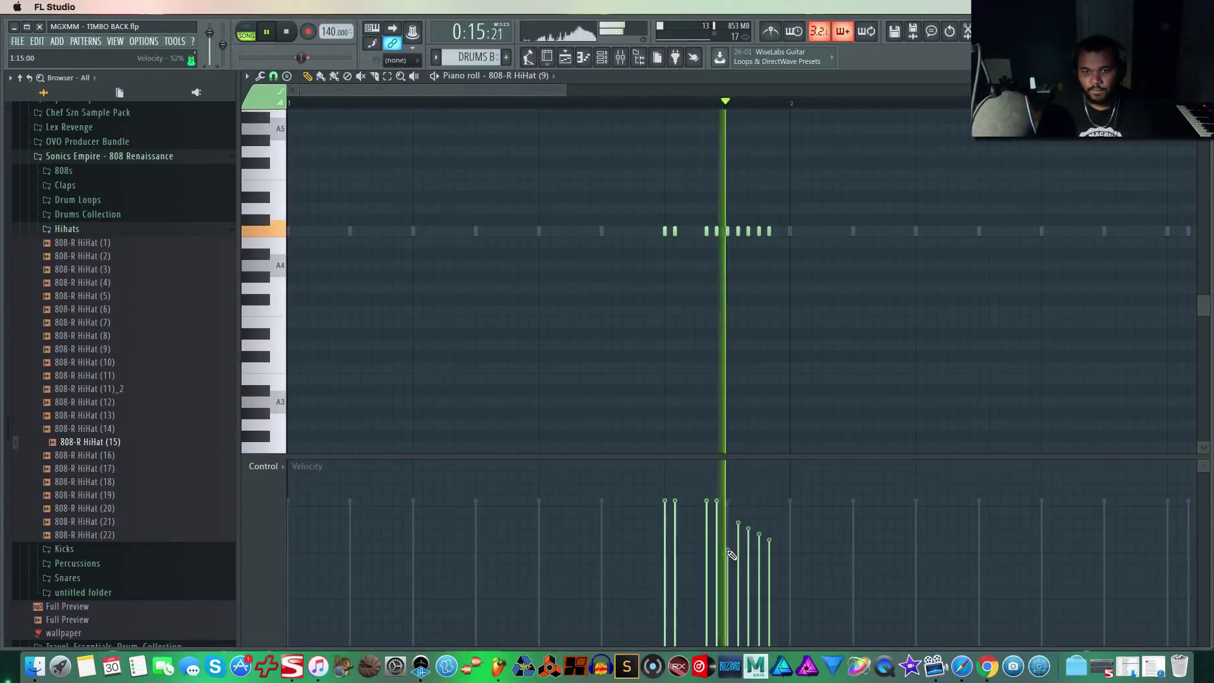
{"action": "left_click", "coordinate": [729, 565]}
{"action": "left_click", "coordinate": [749, 554]}
{"action": "left_click", "coordinate": [759, 568]}
{"action": "left_click", "coordinate": [769, 585]}
{"action": "left_click", "coordinate": [738, 572]}
{"action": "left_click", "coordinate": [749, 567]}
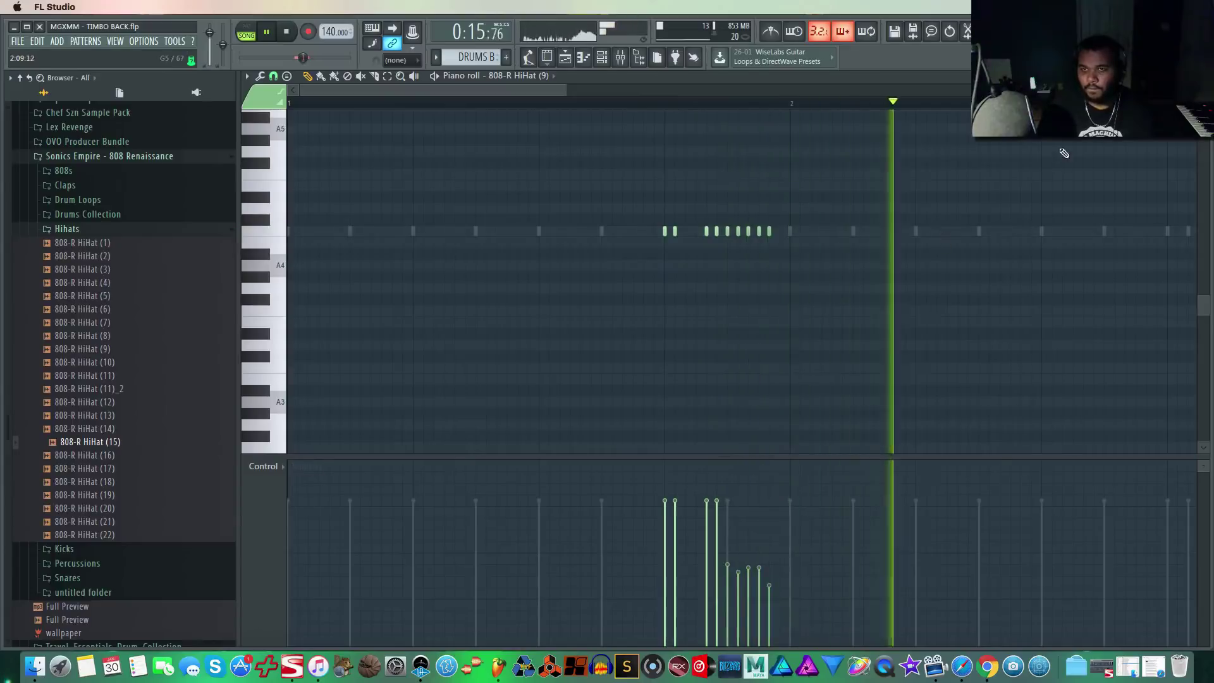
{"action": "key", "text": "F7"}
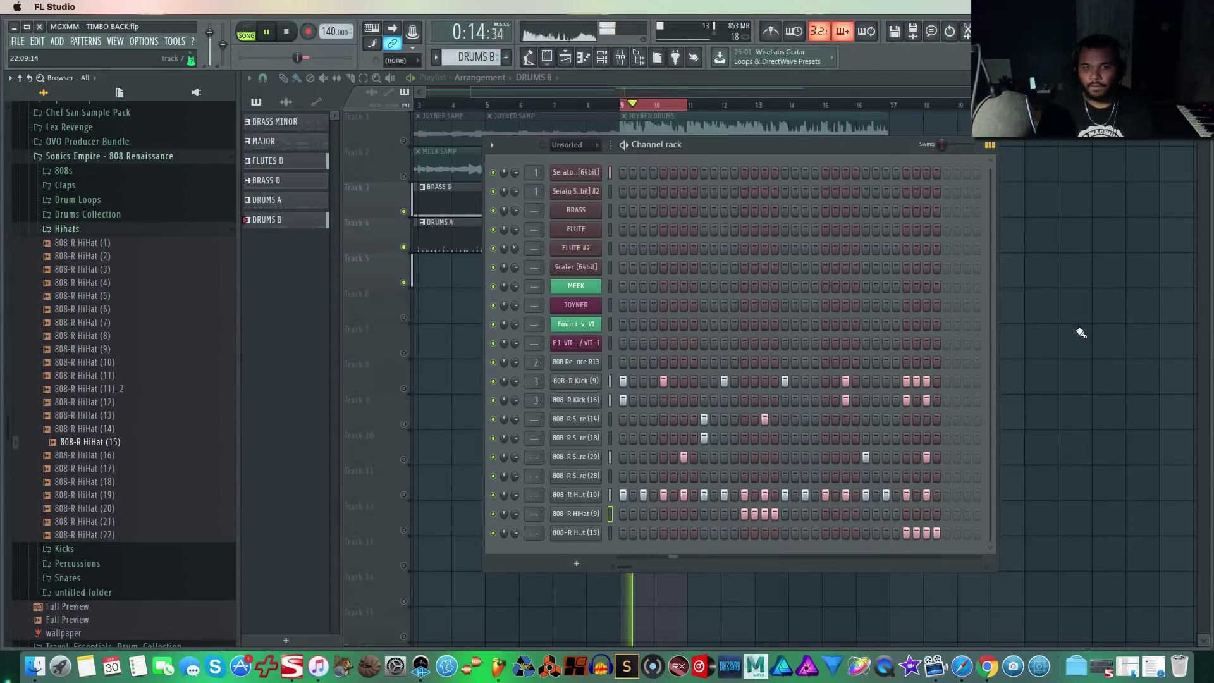
{"action": "key", "text": "space"}
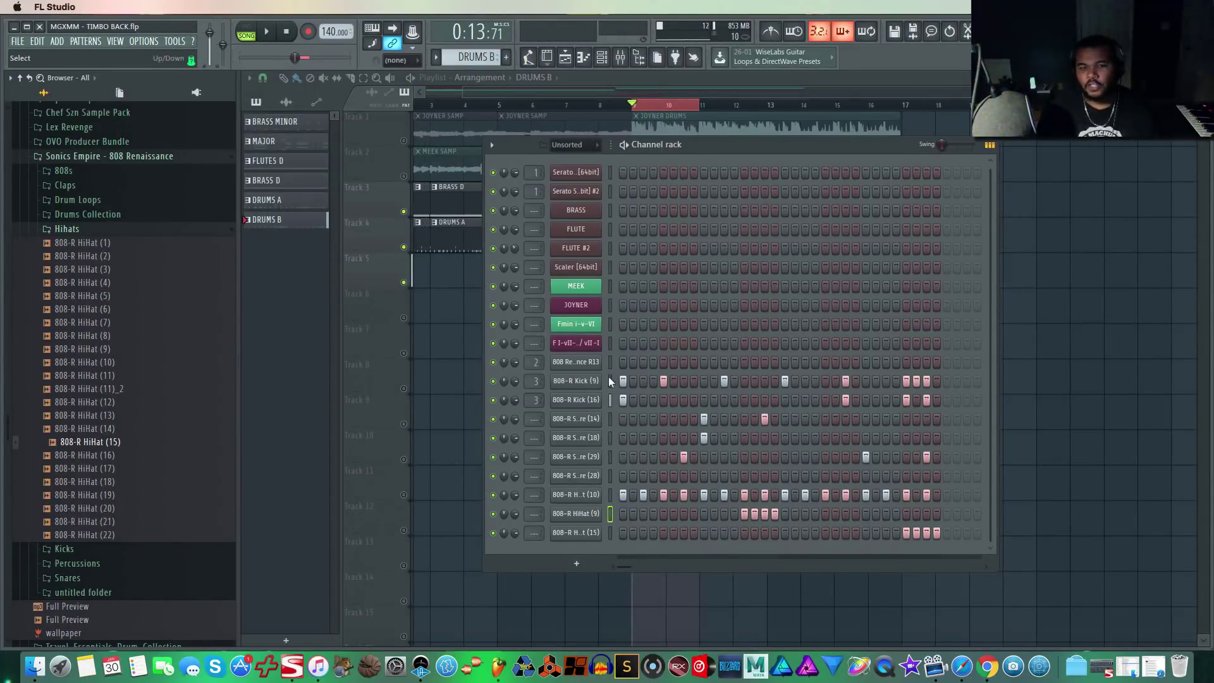
{"action": "left_click", "coordinate": [579, 190]}
{"action": "key", "text": "Escape"}
{"action": "key", "text": "Return"}
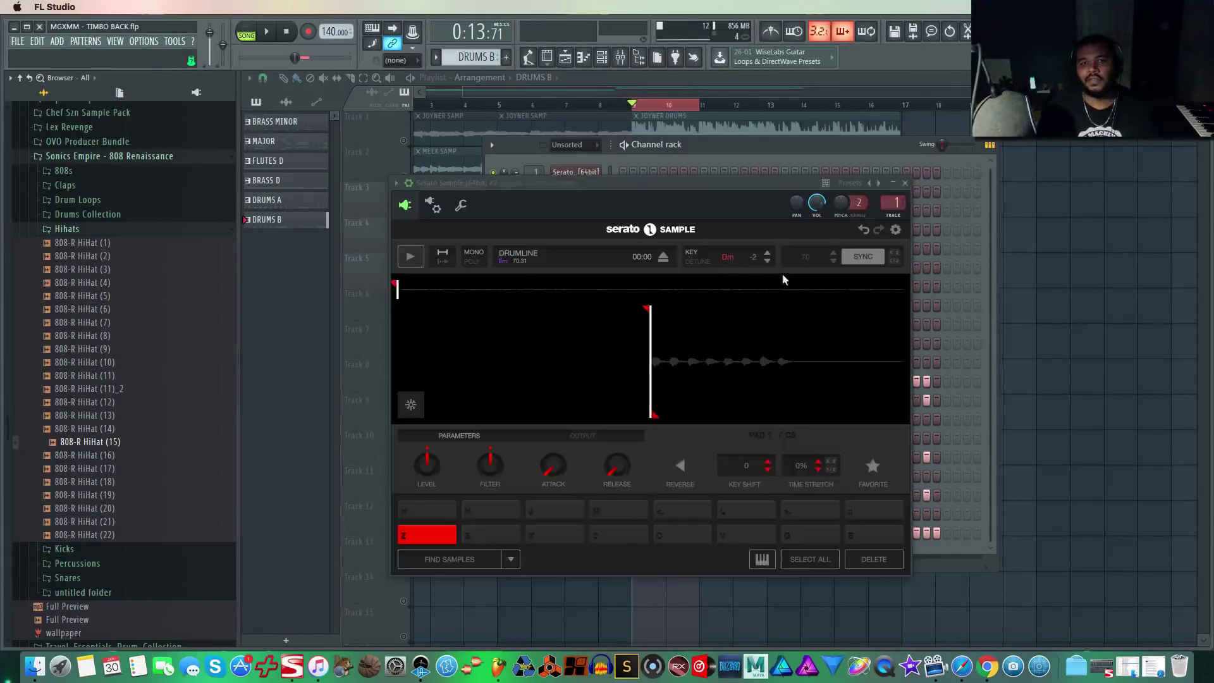
{"action": "left_click", "coordinate": [905, 184]}
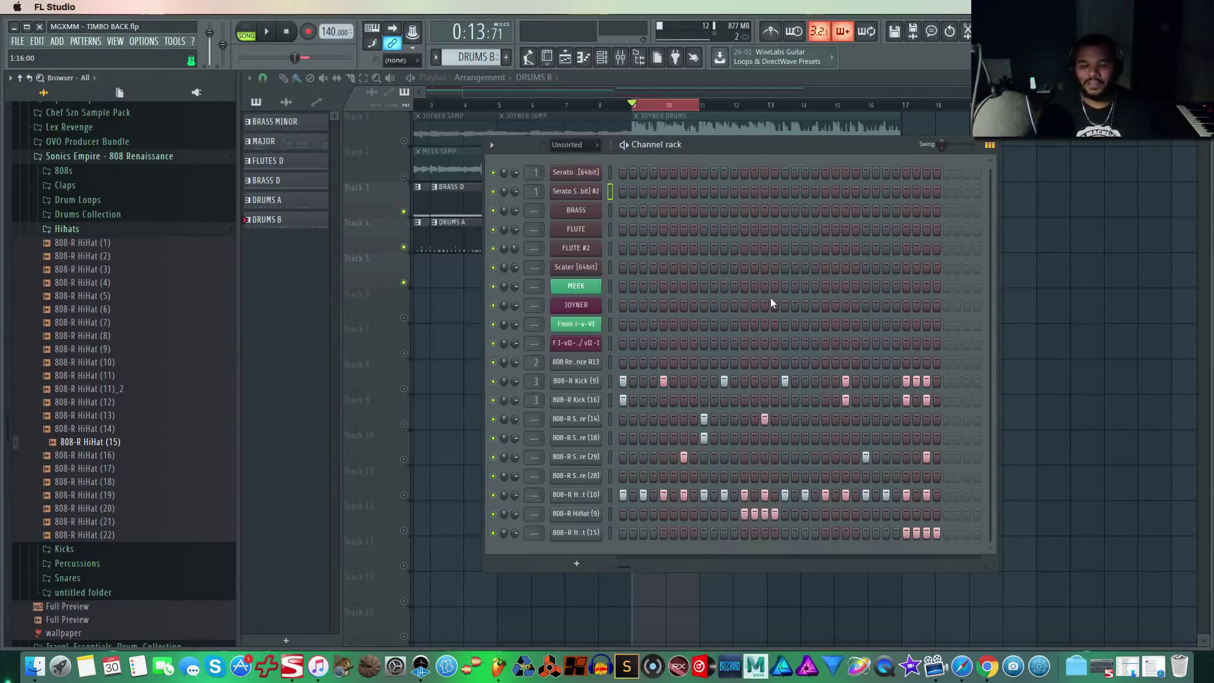
Add an 808 Renaissance R13 hit on the first step of DRUMS B and start playback.
{"action": "right_click", "coordinate": [596, 366]}
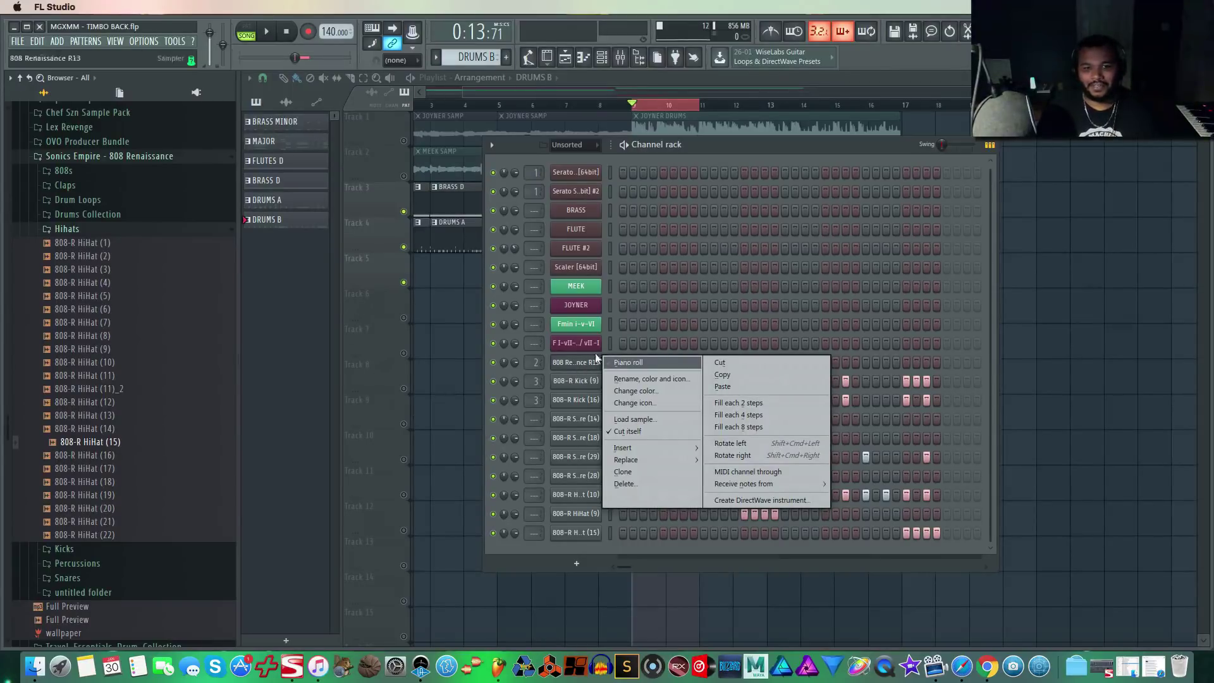
{"action": "left_click", "coordinate": [592, 359]}
{"action": "left_click", "coordinate": [624, 361]}
{"action": "key", "text": "space"}
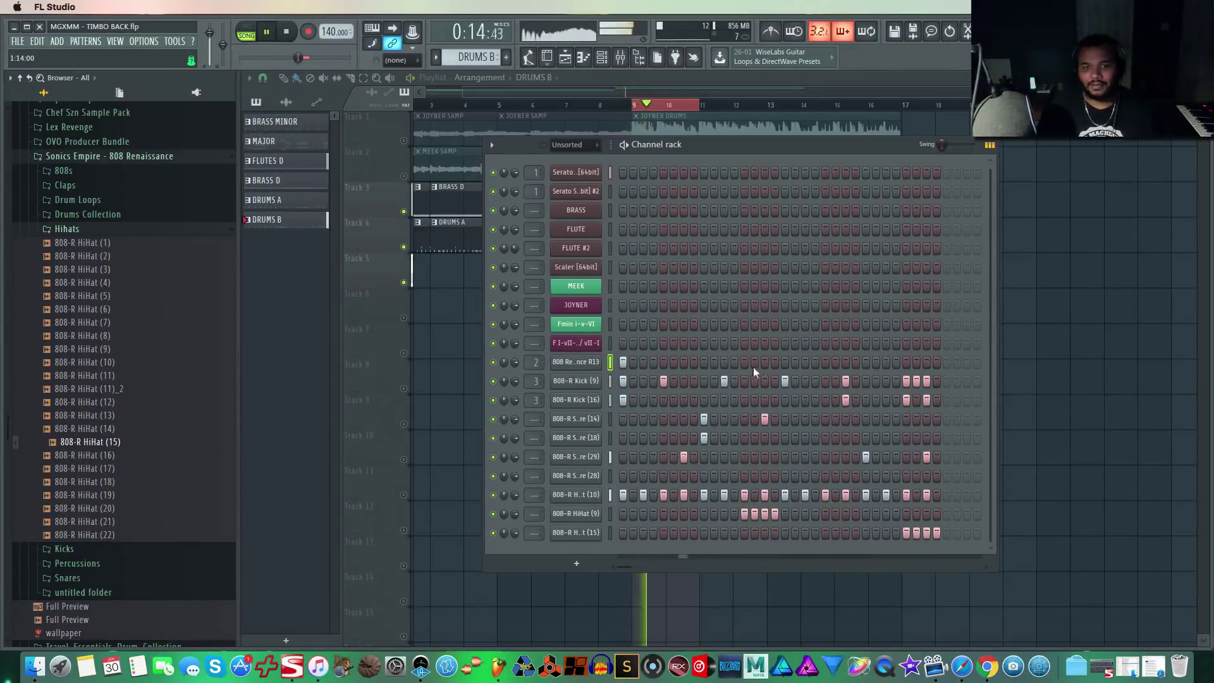
Try 808 Renaissance R13 hits on steps 11, 17 and 13 while auditioning the pattern.
{"action": "left_click", "coordinate": [724, 360]}
{"action": "left_click", "coordinate": [724, 362]}
{"action": "left_click", "coordinate": [785, 362]}
{"action": "left_click", "coordinate": [785, 361]}
{"action": "key", "text": "space"}
{"action": "key", "text": "space"}
{"action": "left_click", "coordinate": [743, 361]}
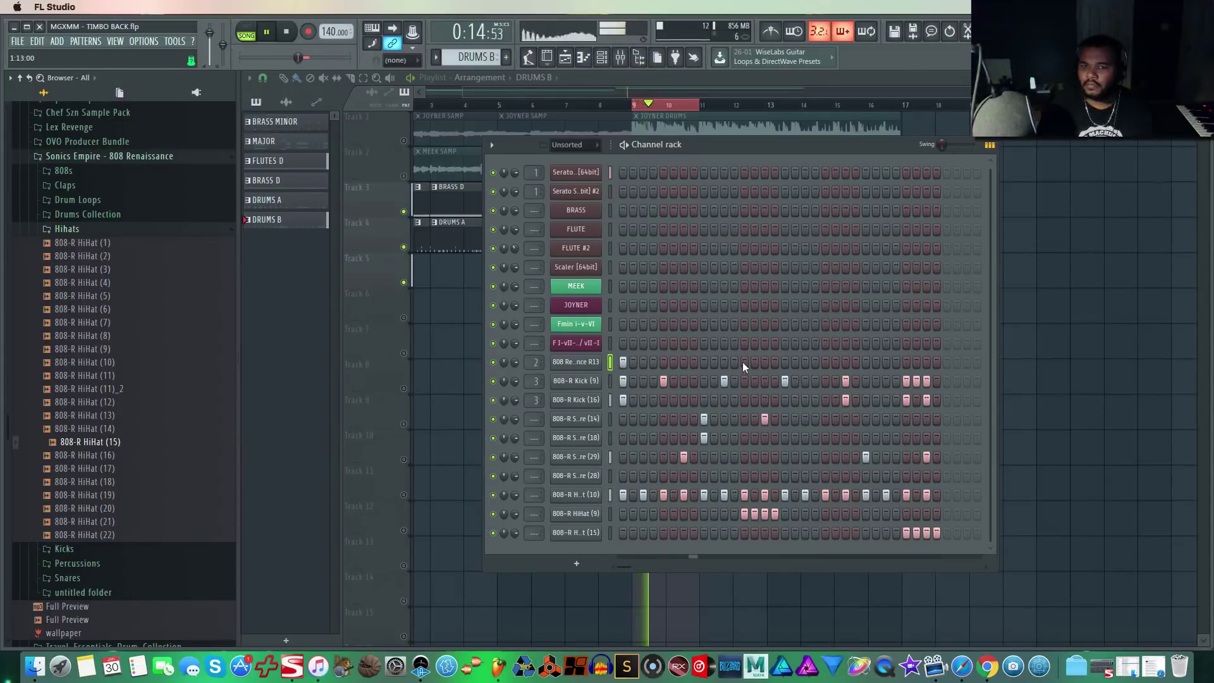
{"action": "left_click", "coordinate": [743, 361]}
{"action": "key", "text": "space"}
Add 808 Renaissance R13 hits on steps 11 and 17 to match the Kick (9) hits, and play the pattern.
{"action": "left_click", "coordinate": [723, 362]}
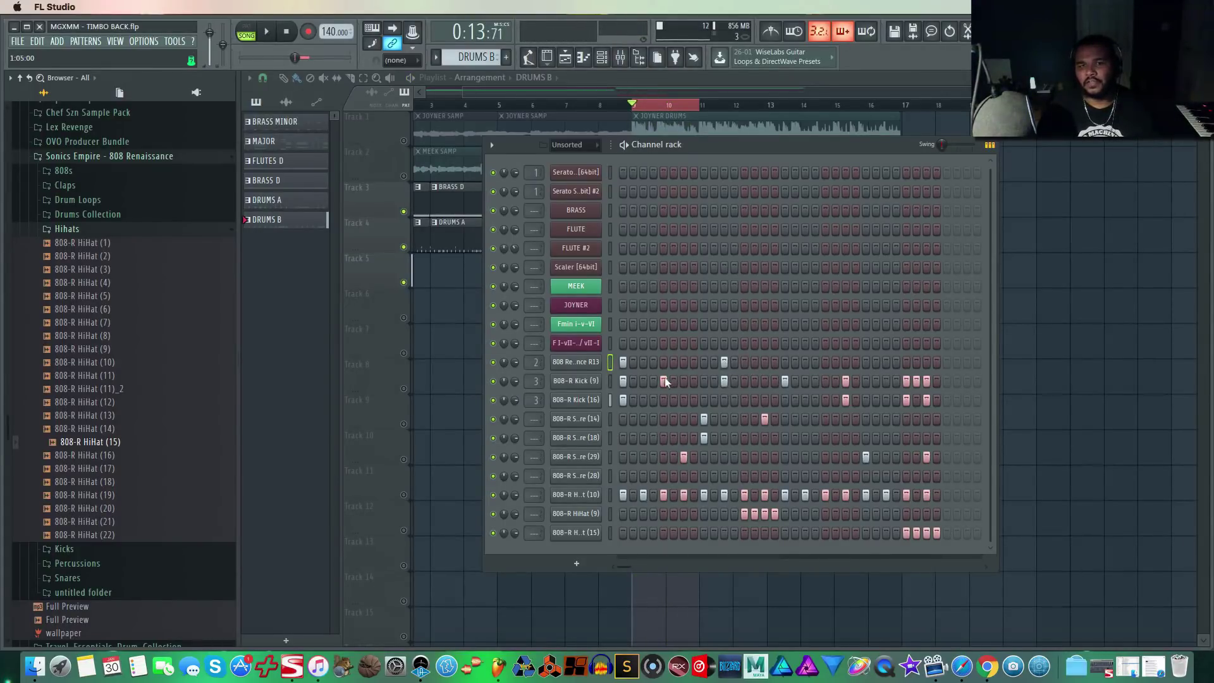
{"action": "left_click", "coordinate": [784, 363]}
{"action": "key", "text": "space"}
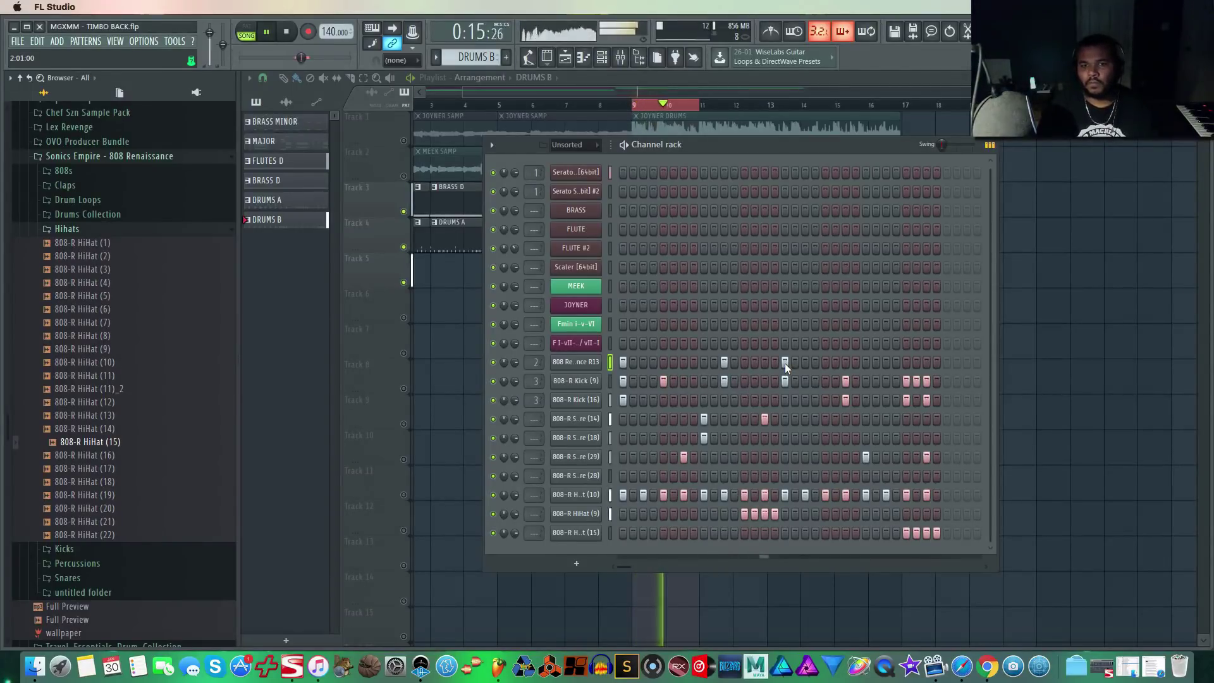
Place three more DRUMS B clips on Track 5 of the playlist at bars 11, 13 and 15.
{"action": "left_click", "coordinate": [1024, 369]}
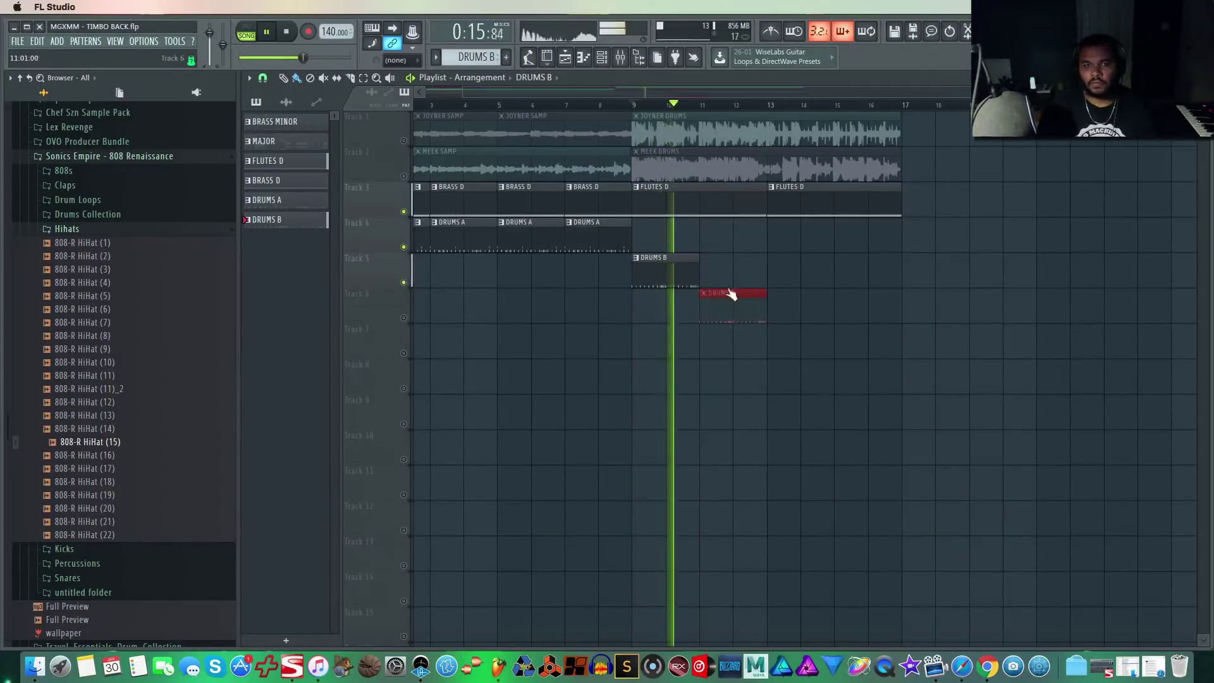
{"action": "left_click", "coordinate": [710, 272]}
{"action": "left_click", "coordinate": [784, 273]}
{"action": "left_click", "coordinate": [844, 272]}
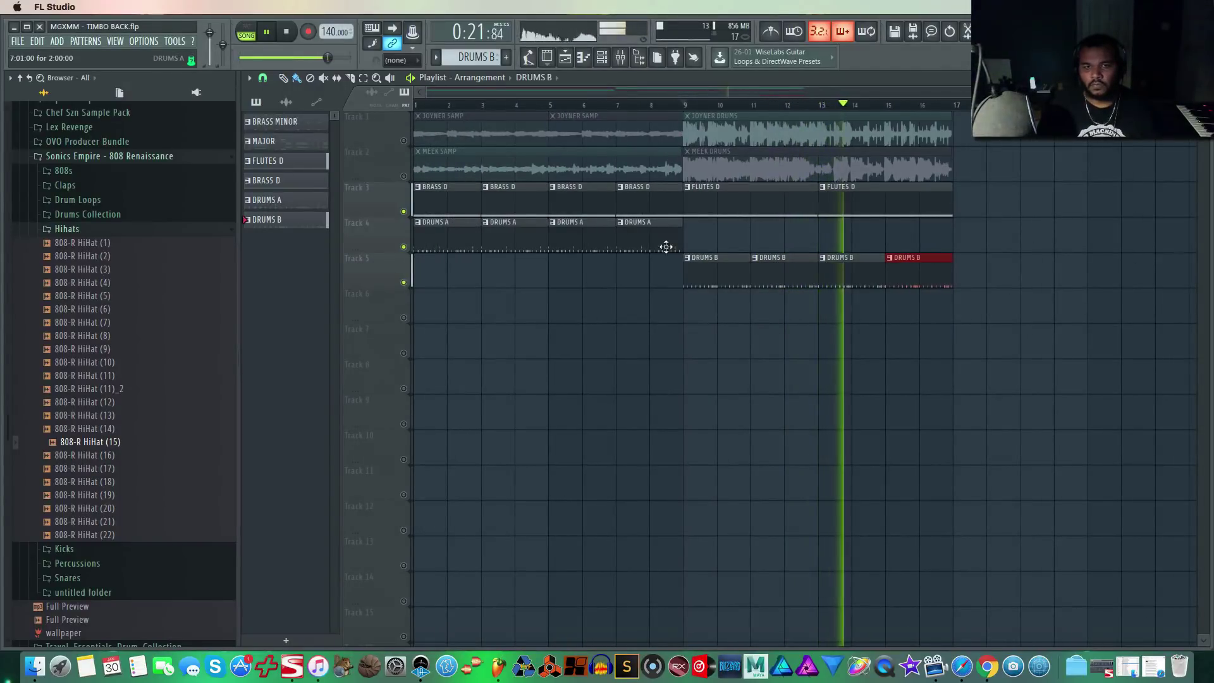
Delete the DRUMS A clip at bar 7, stop playback and save the project.
{"action": "right_click", "coordinate": [671, 246]}
{"action": "key", "text": "space"}
{"action": "left_click", "coordinate": [17, 41]}
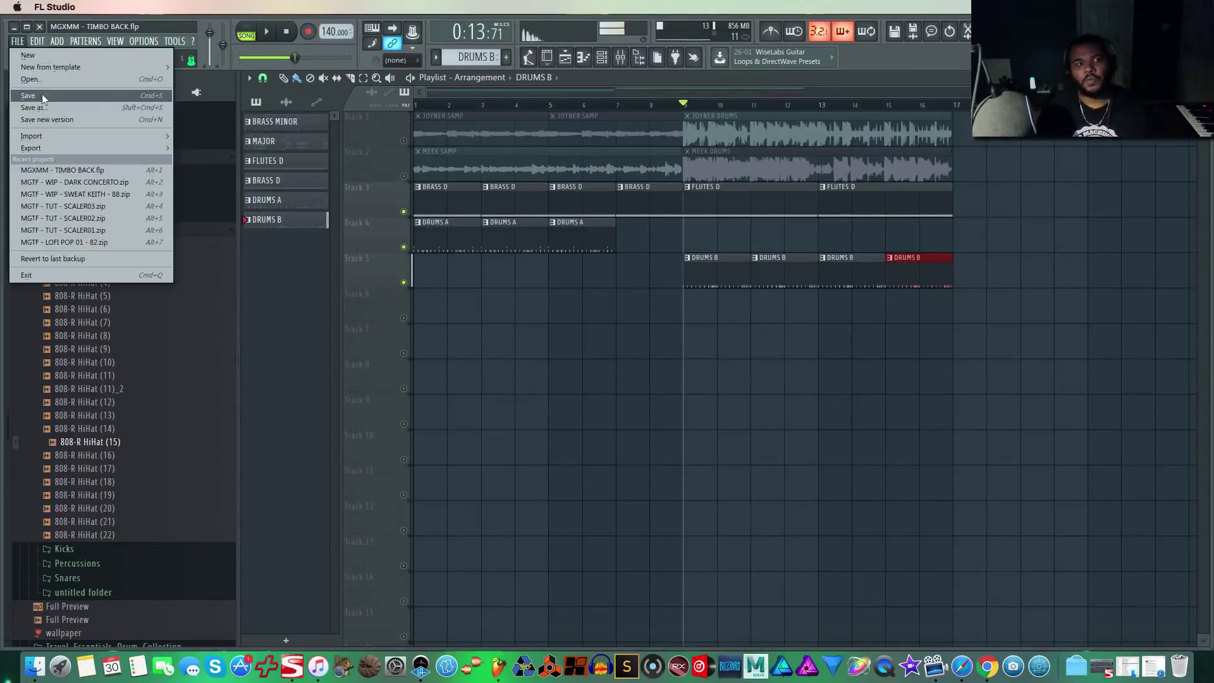
{"action": "left_click", "coordinate": [43, 93]}
{"action": "left_click", "coordinate": [597, 337]}
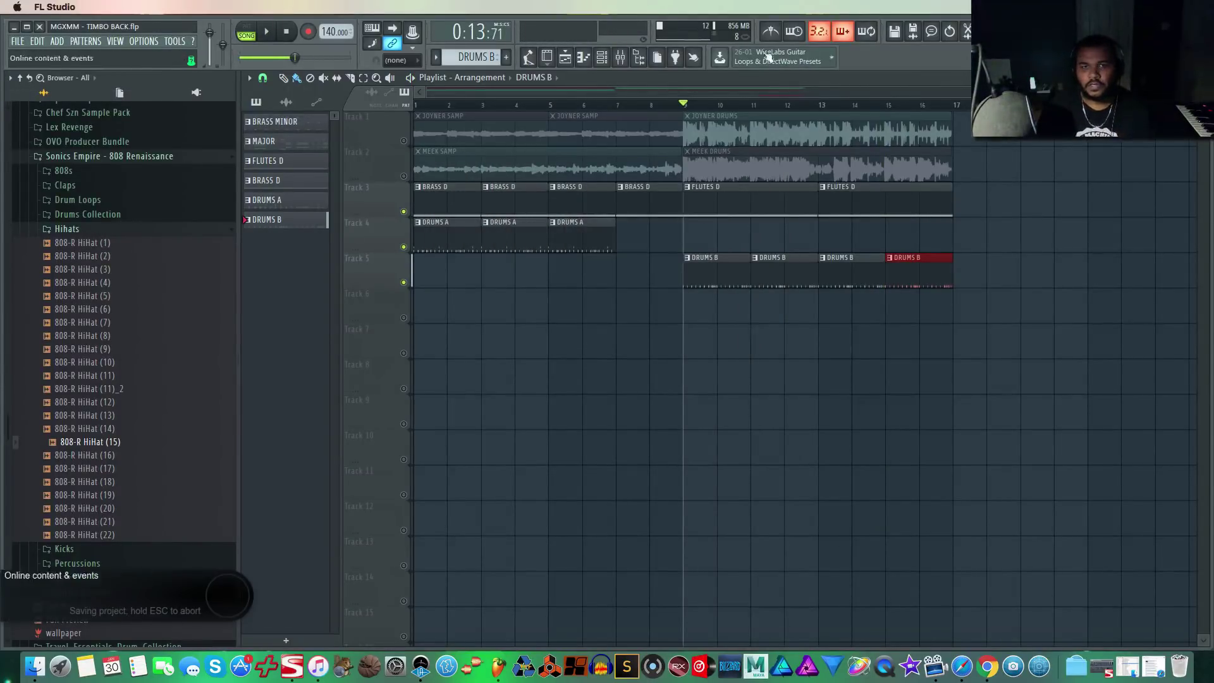
Remove the Newtone and Edison effects from the Master track in the mixer.
{"action": "left_click", "coordinate": [620, 57]}
{"action": "left_click", "coordinate": [698, 226]}
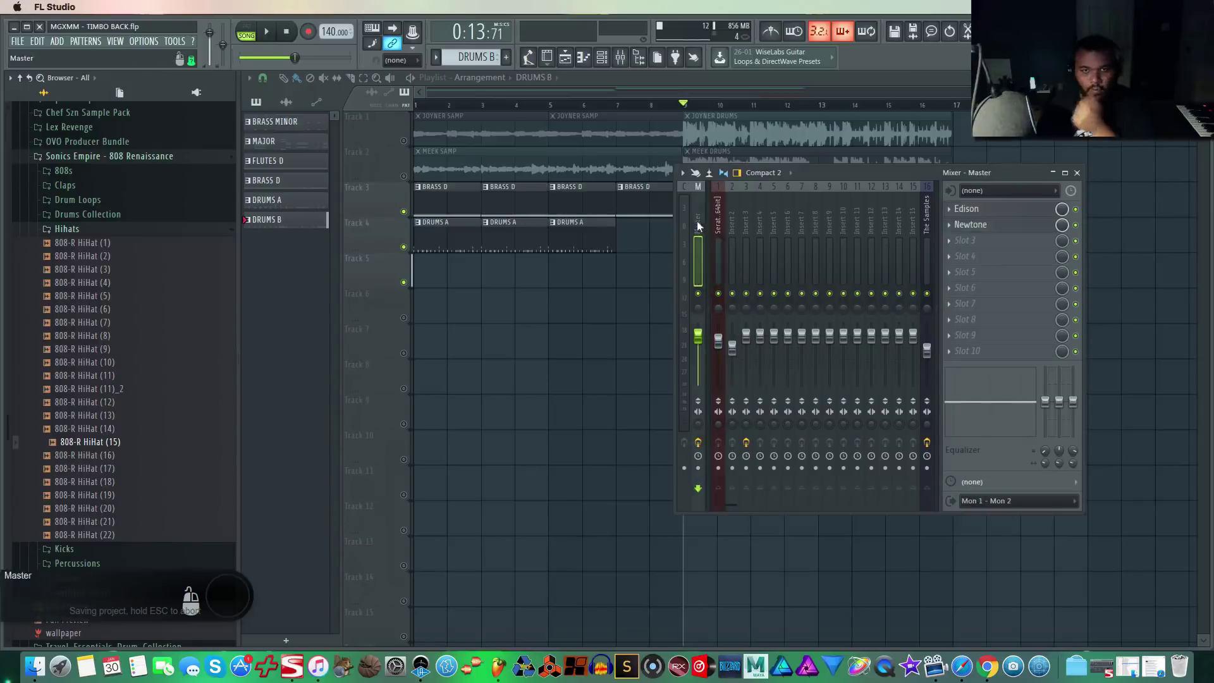
{"action": "left_click", "coordinate": [948, 225]}
{"action": "mouse_move", "coordinate": [995, 241]}
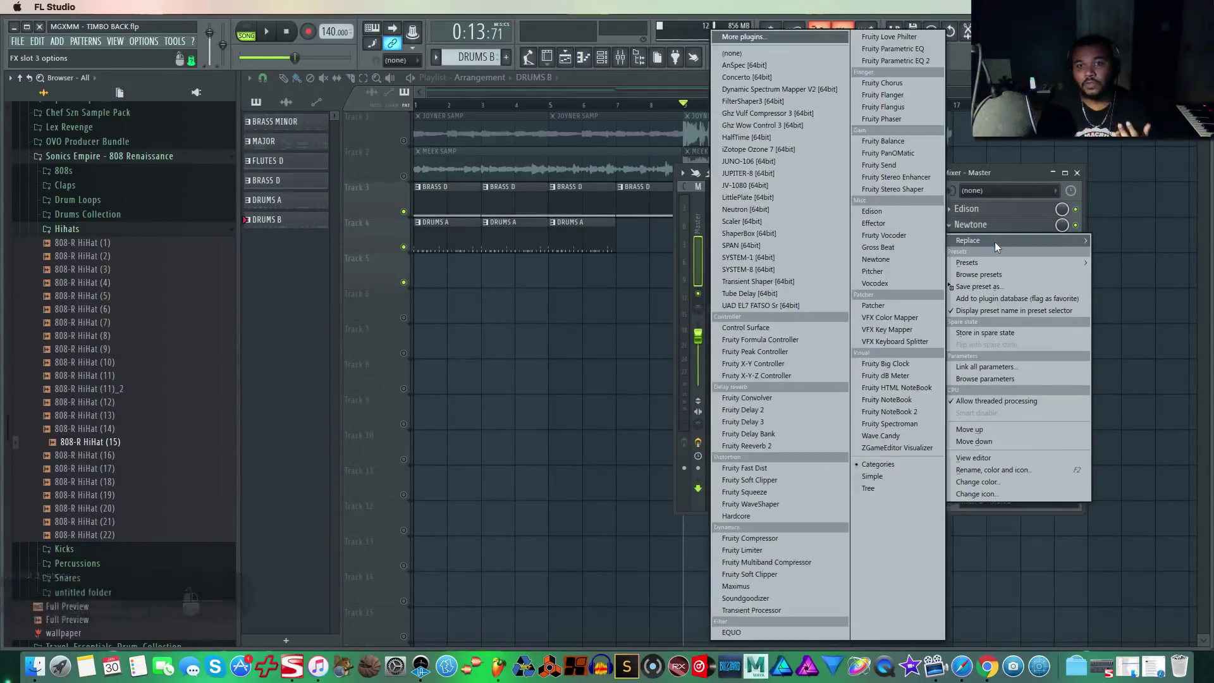
{"action": "left_click", "coordinate": [780, 58]}
{"action": "left_click", "coordinate": [948, 210]}
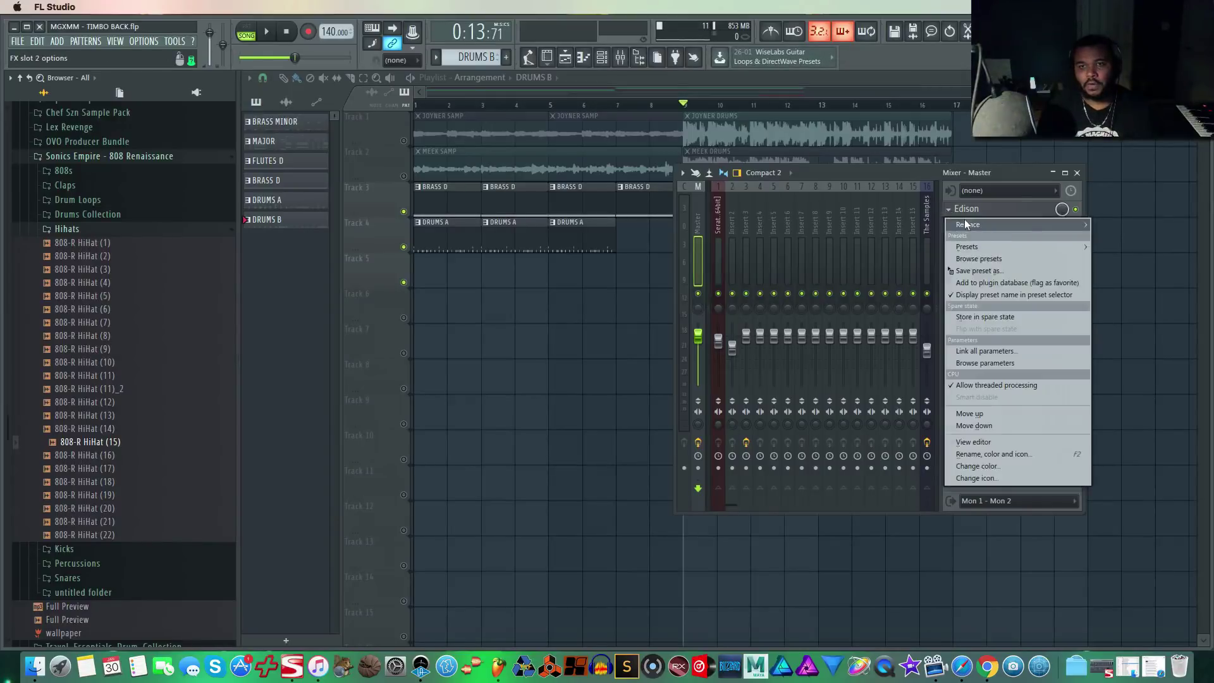
{"action": "mouse_move", "coordinate": [995, 225]}
{"action": "left_click", "coordinate": [784, 58]}
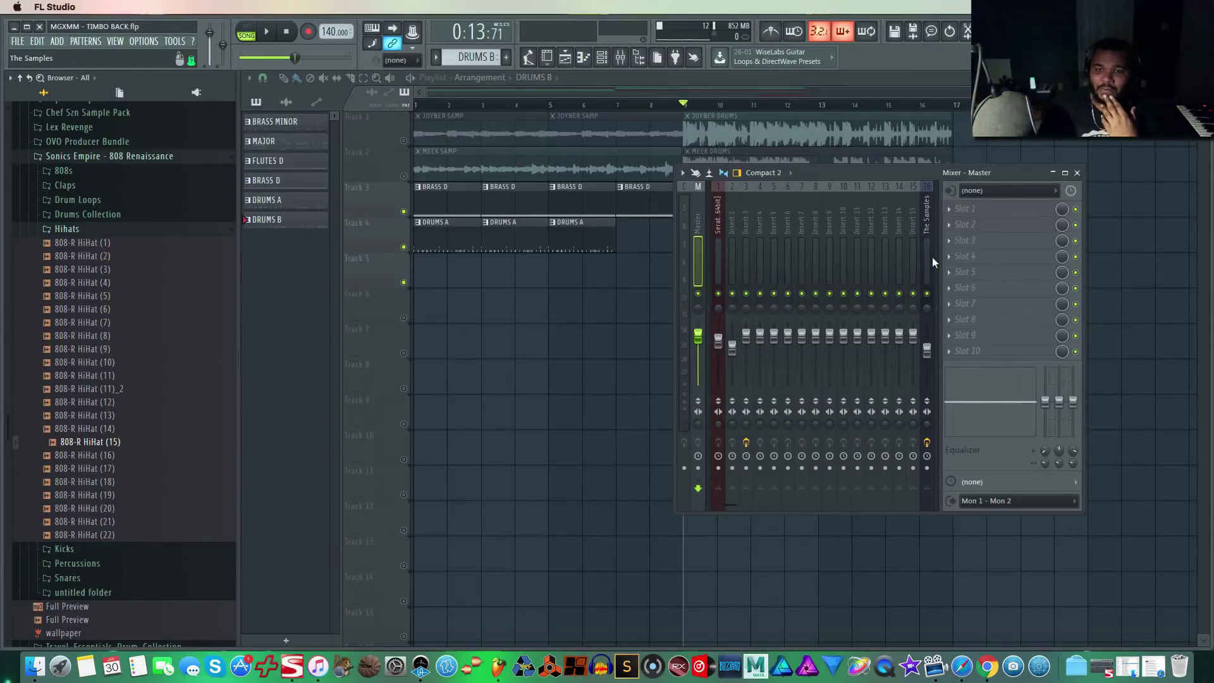
Load Fruity Love Philter in Master effect slot 1 with the Simple triangle lowpass LFO preset.
{"action": "left_click", "coordinate": [956, 209]}
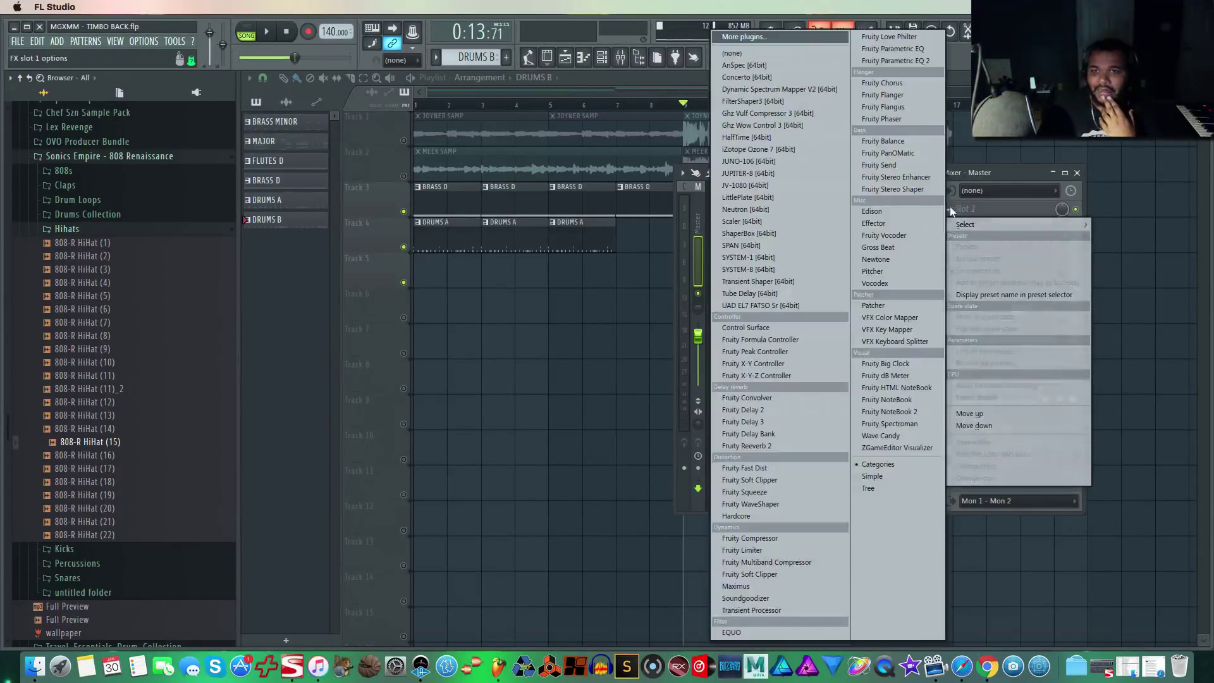
{"action": "left_click", "coordinate": [910, 40]}
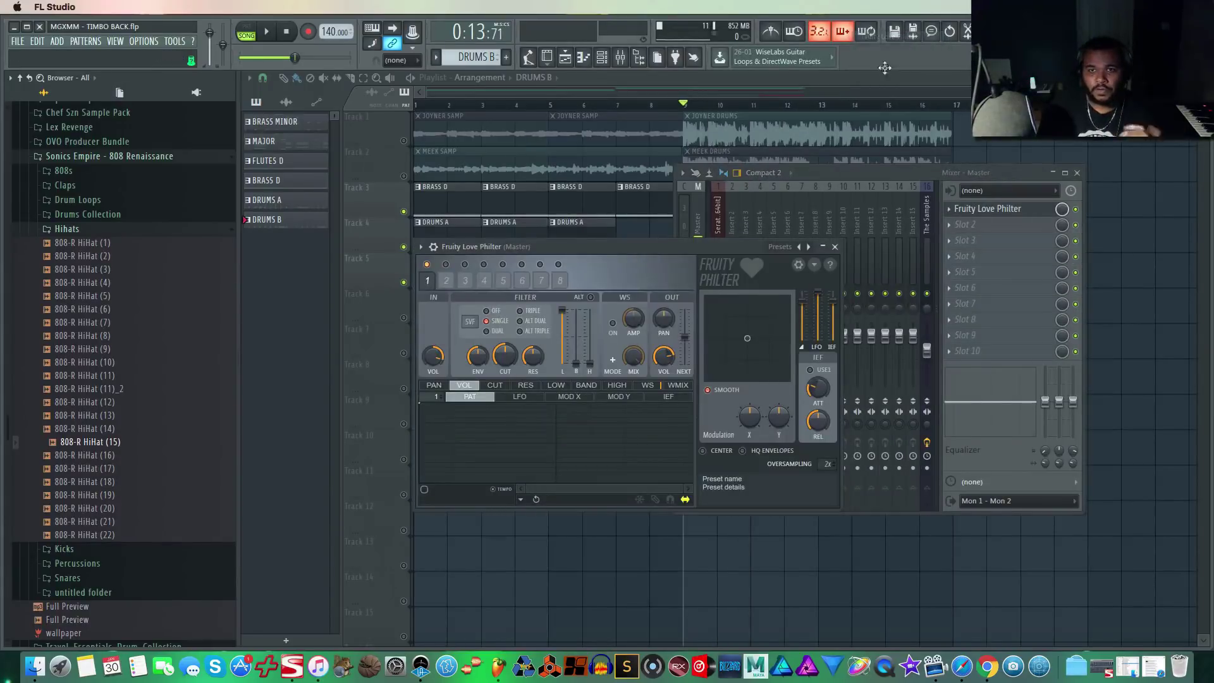
{"action": "left_click", "coordinate": [811, 249]}
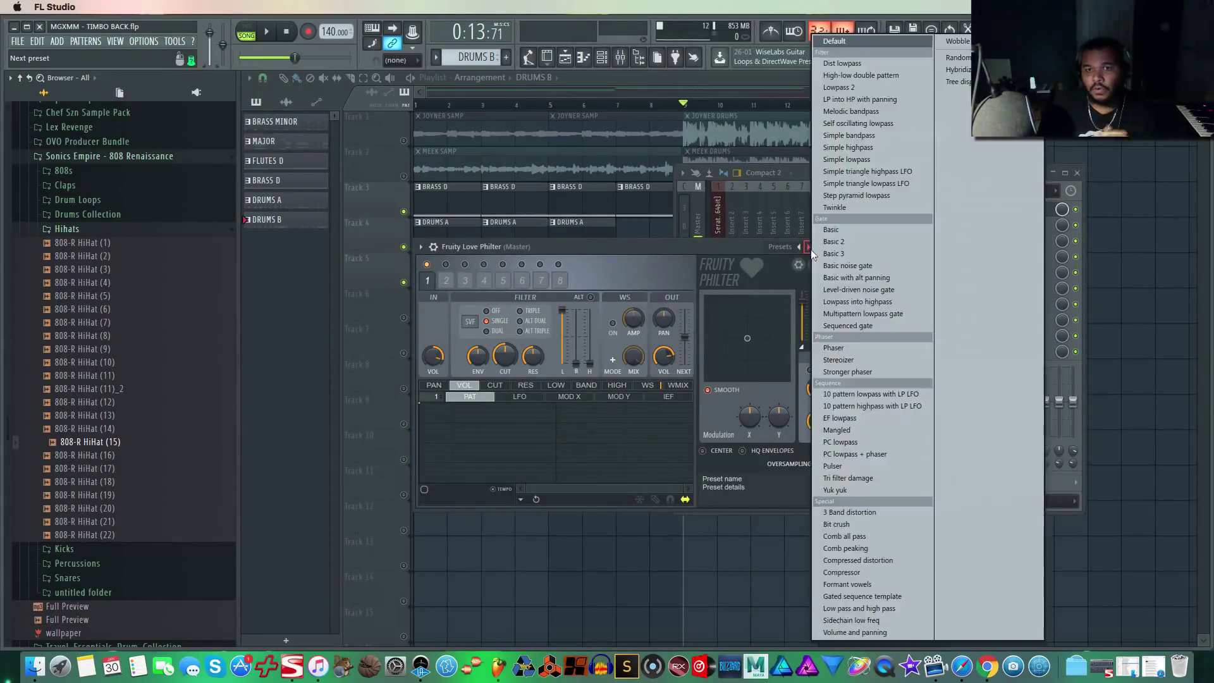
{"action": "left_click", "coordinate": [912, 184]}
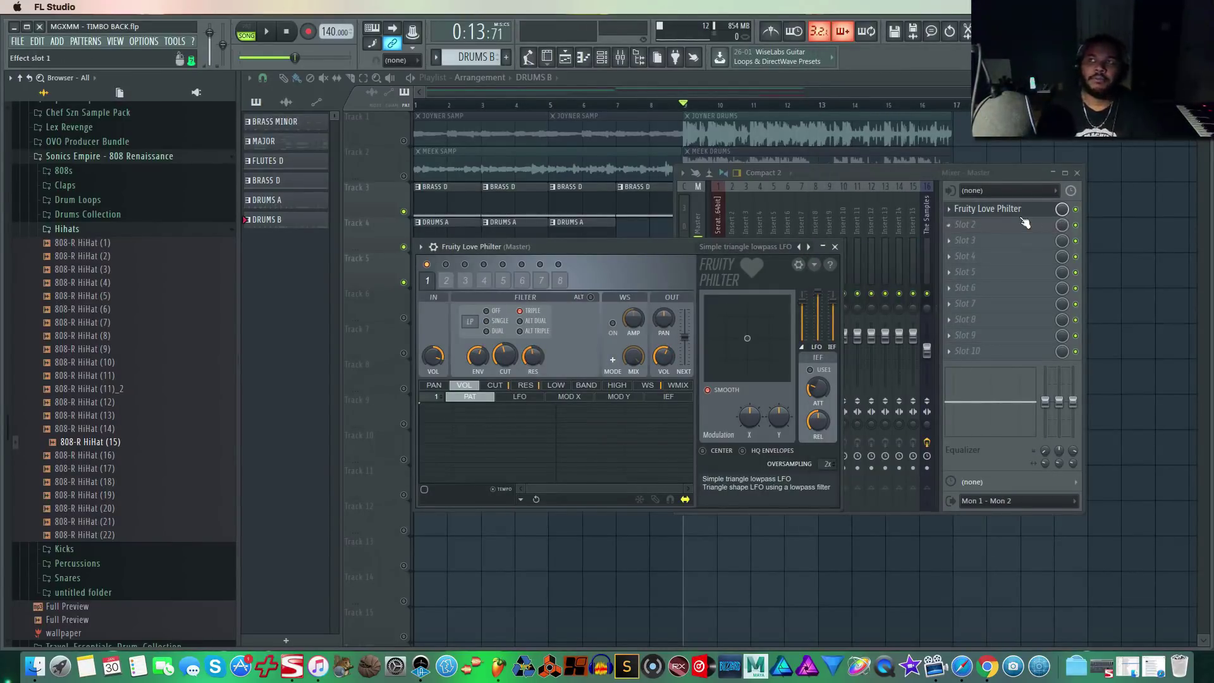
Create an automation clip for Fruity Love Philter's mute switch, return to the playlist and enable Track 6.
{"action": "right_click", "coordinate": [1075, 209]}
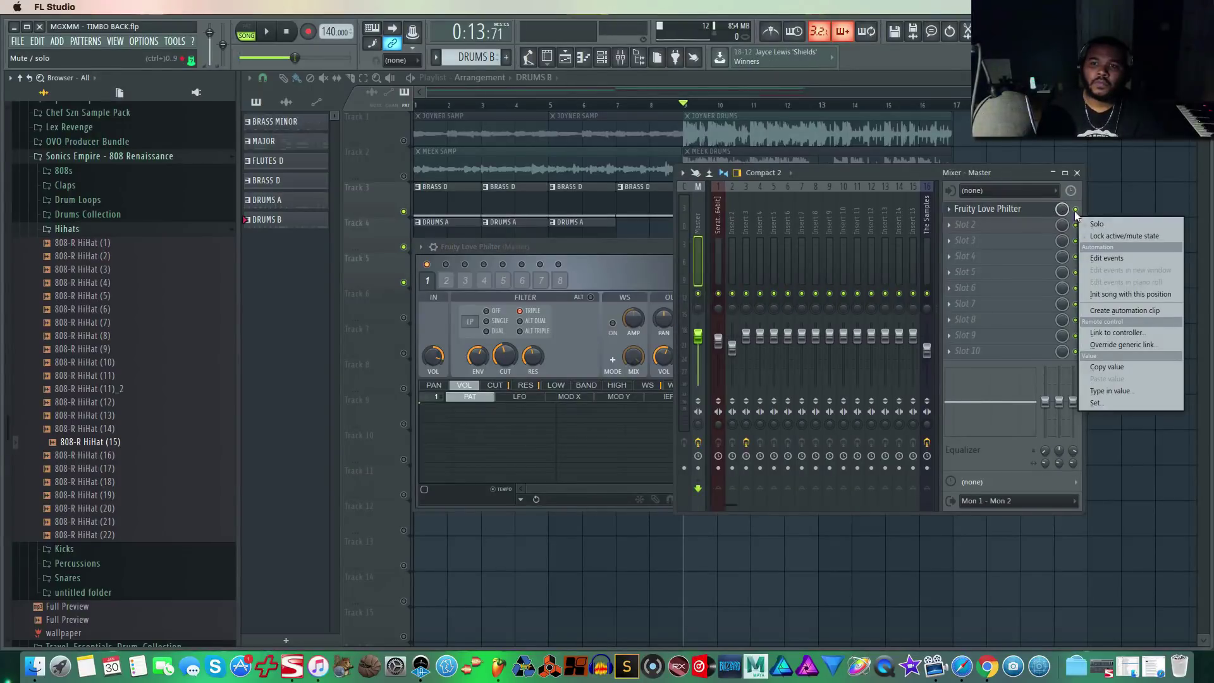
{"action": "left_click", "coordinate": [1139, 309]}
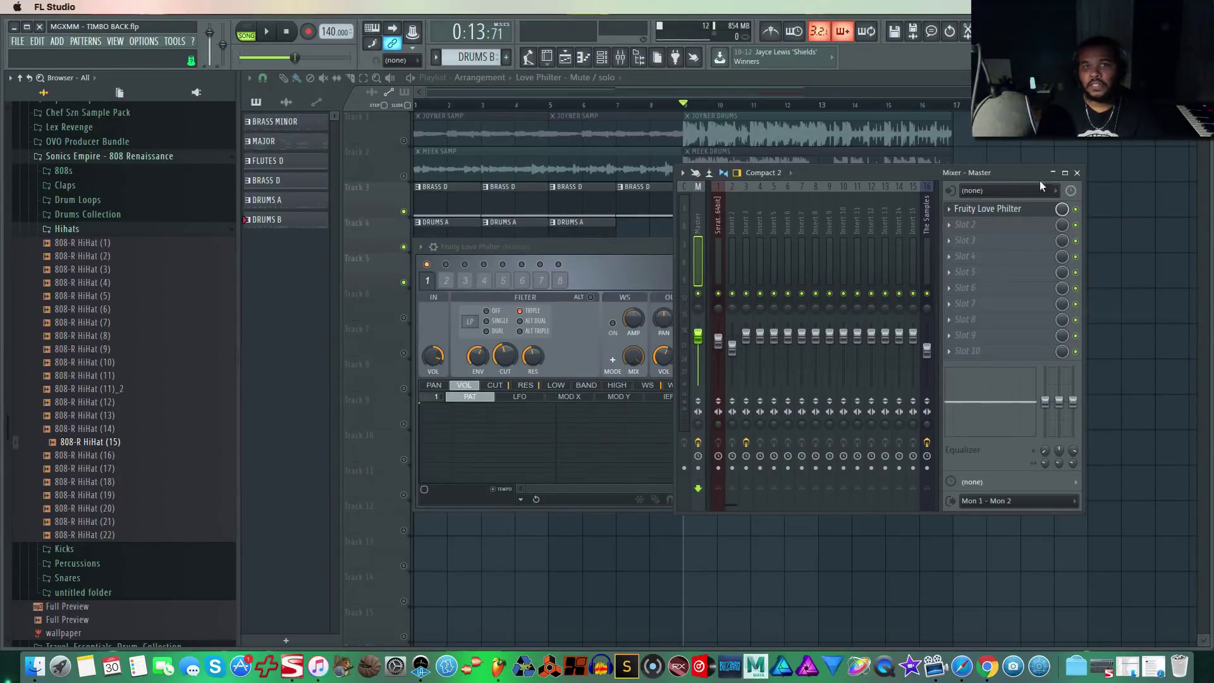
{"action": "left_click", "coordinate": [1077, 174]}
{"action": "left_click", "coordinate": [835, 247]}
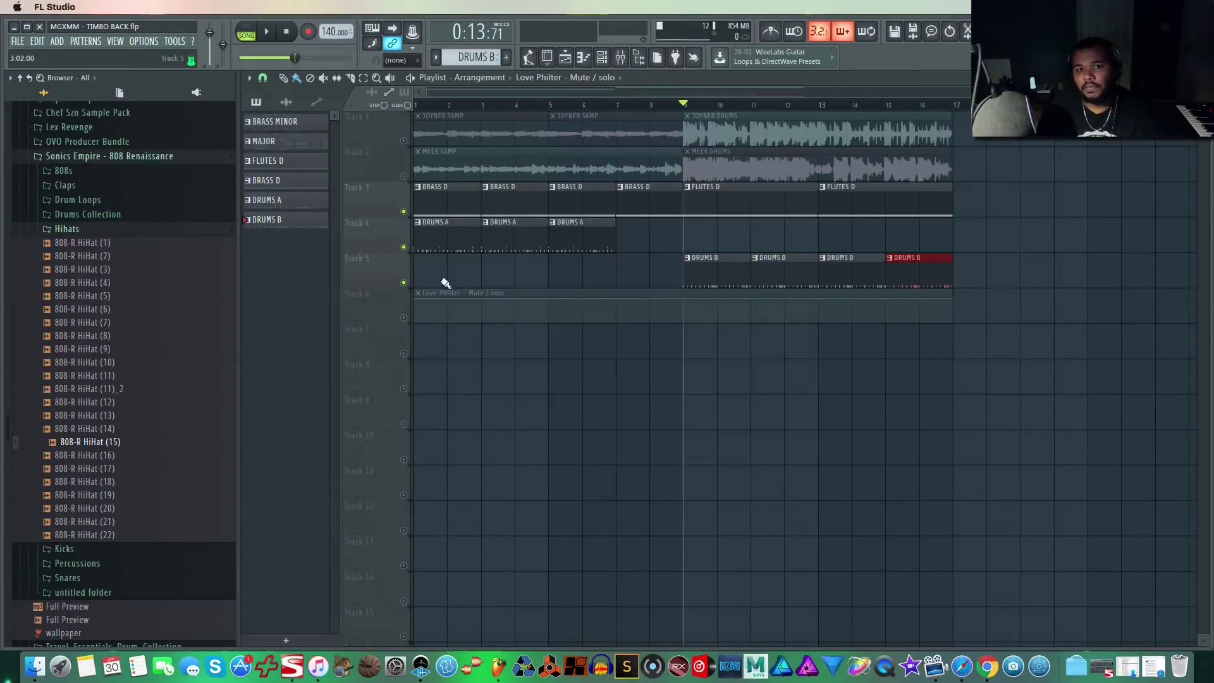
{"action": "left_click", "coordinate": [404, 319]}
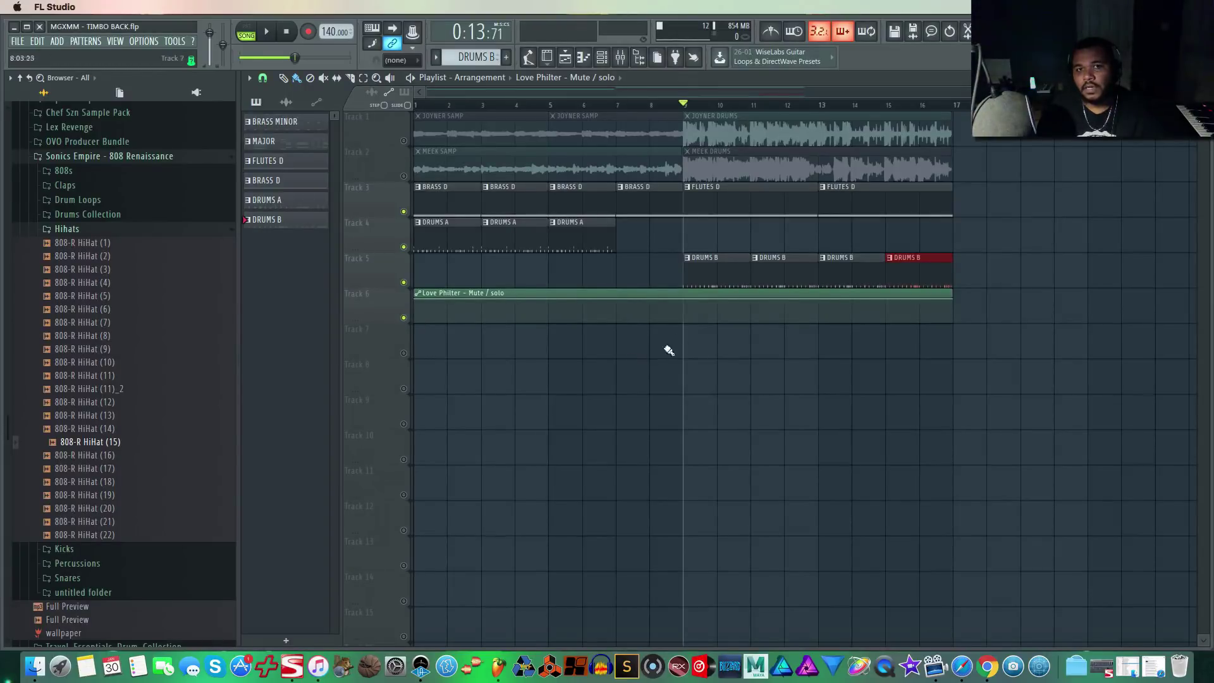
Shape the Love Philter mute automation so the effect is on only from bar 9 to bar 13.
{"action": "left_click_drag", "start_coordinate": [683, 304], "coordinate": [678, 325]}
{"action": "left_click_drag", "start_coordinate": [580, 309], "coordinate": [474, 335]}
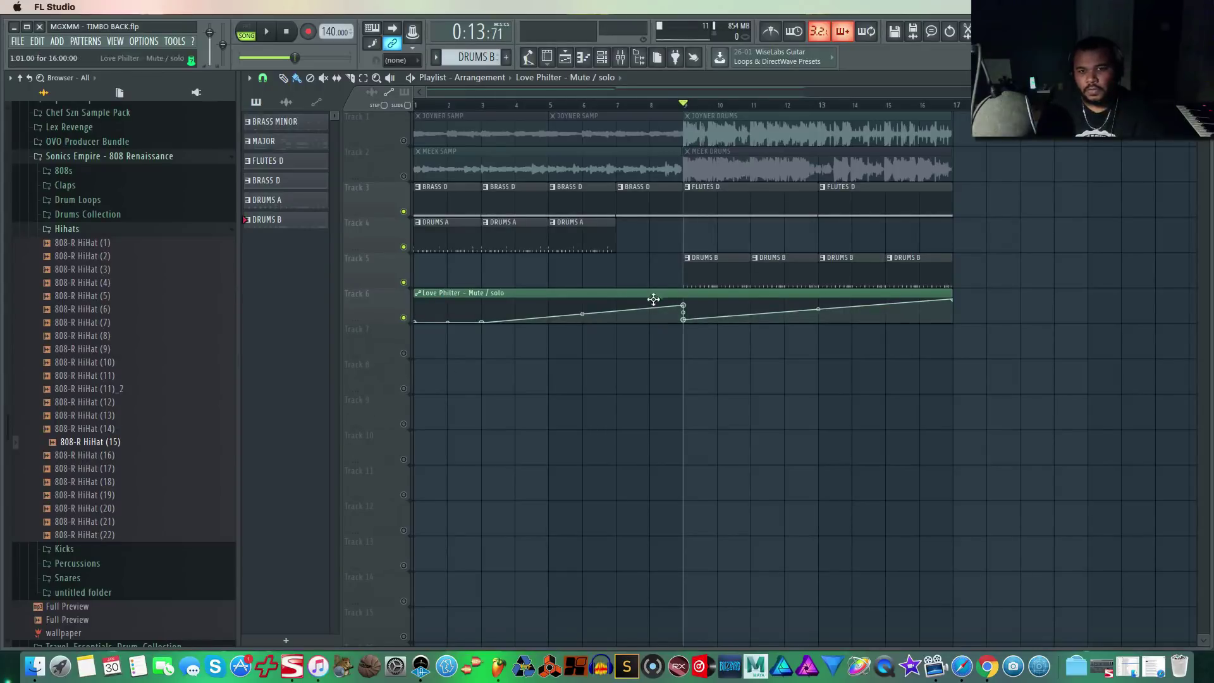
{"action": "left_click_drag", "start_coordinate": [689, 309], "coordinate": [957, 341]}
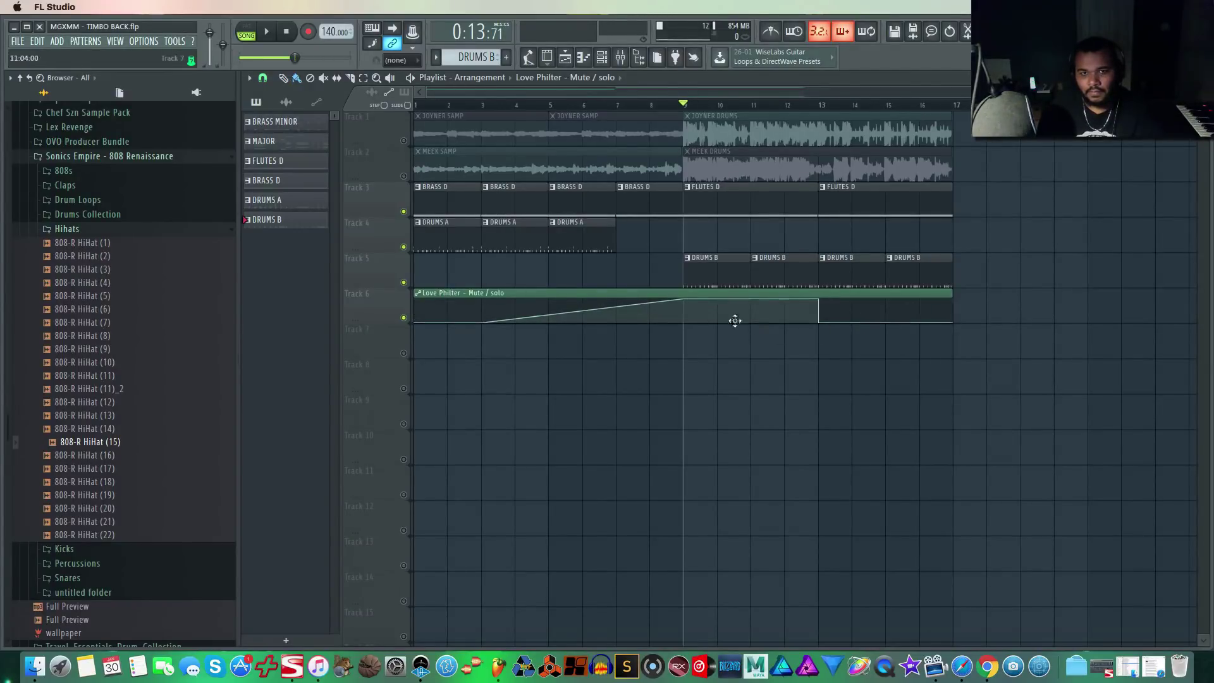
{"action": "left_click_drag", "start_coordinate": [668, 315], "coordinate": [722, 345]}
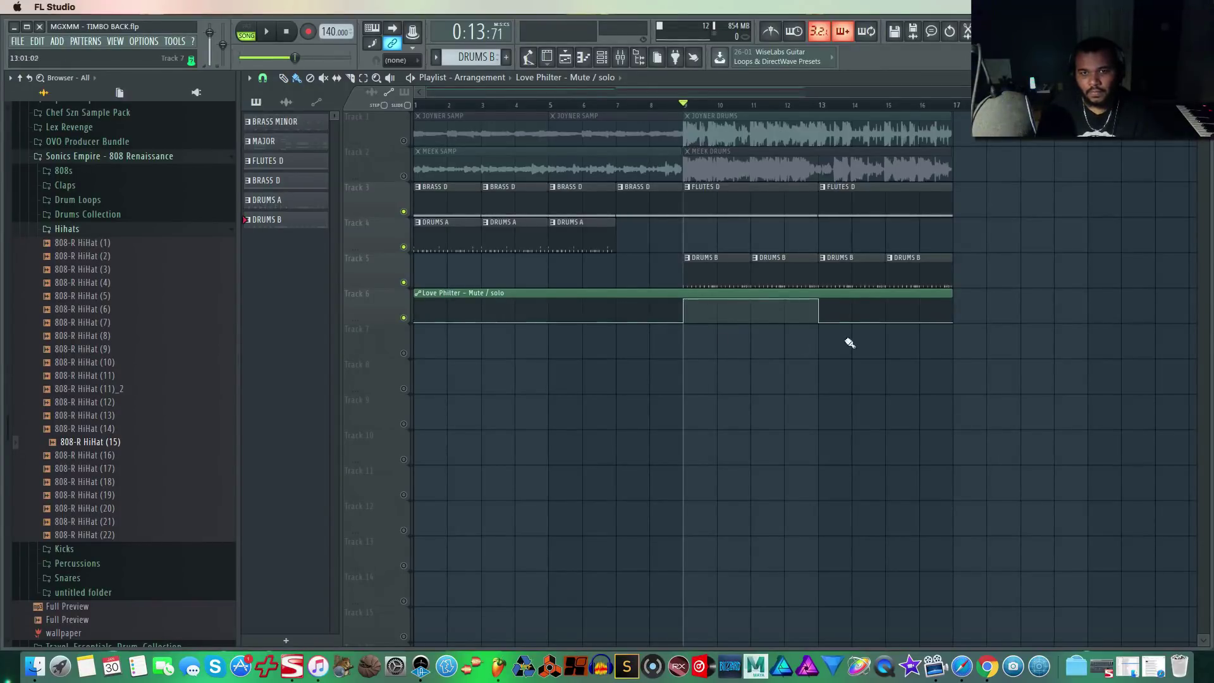
Delete the DRUMS B clips at bars 9 and 11, and duplicate the FLUTES D and DRUMS B clips from bar 13 to bar 17.
{"action": "right_click", "coordinate": [781, 271]}
{"action": "right_click", "coordinate": [714, 273]}
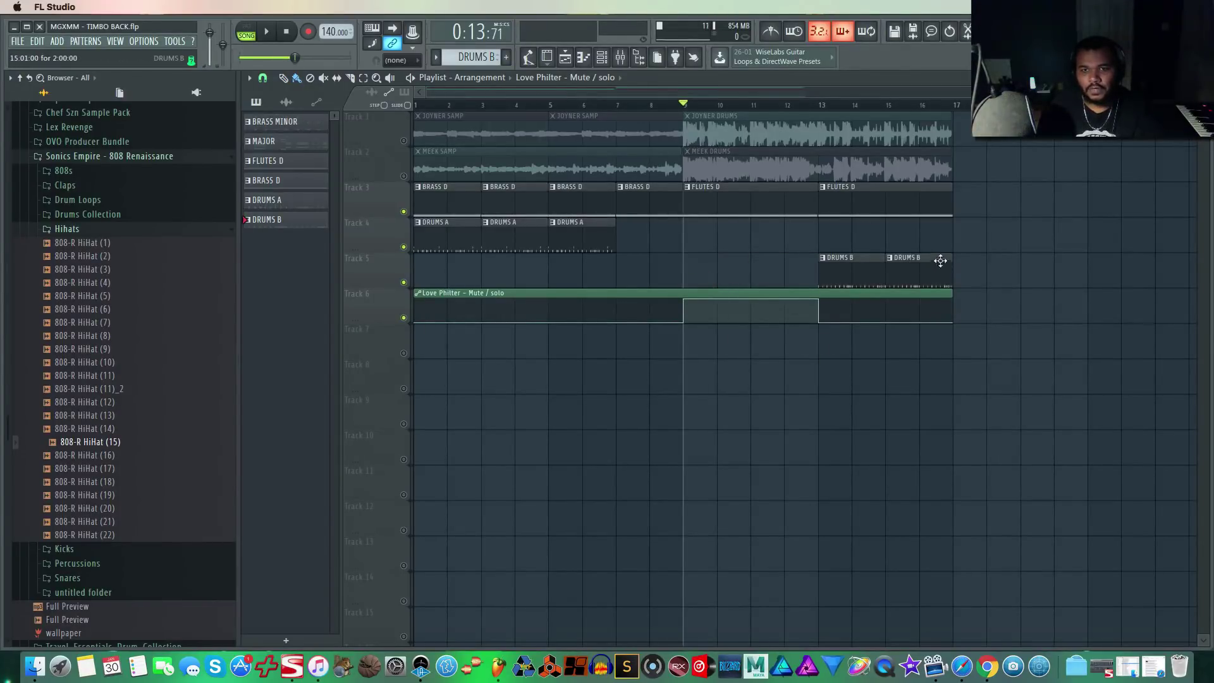
{"action": "left_click_drag", "start_coordinate": [985, 214], "coordinate": [967, 273]}
Play back the filtered section, then move the playhead to bar 6 and stop playback.
{"action": "key", "text": "space"}
{"action": "left_click", "coordinate": [585, 106]}
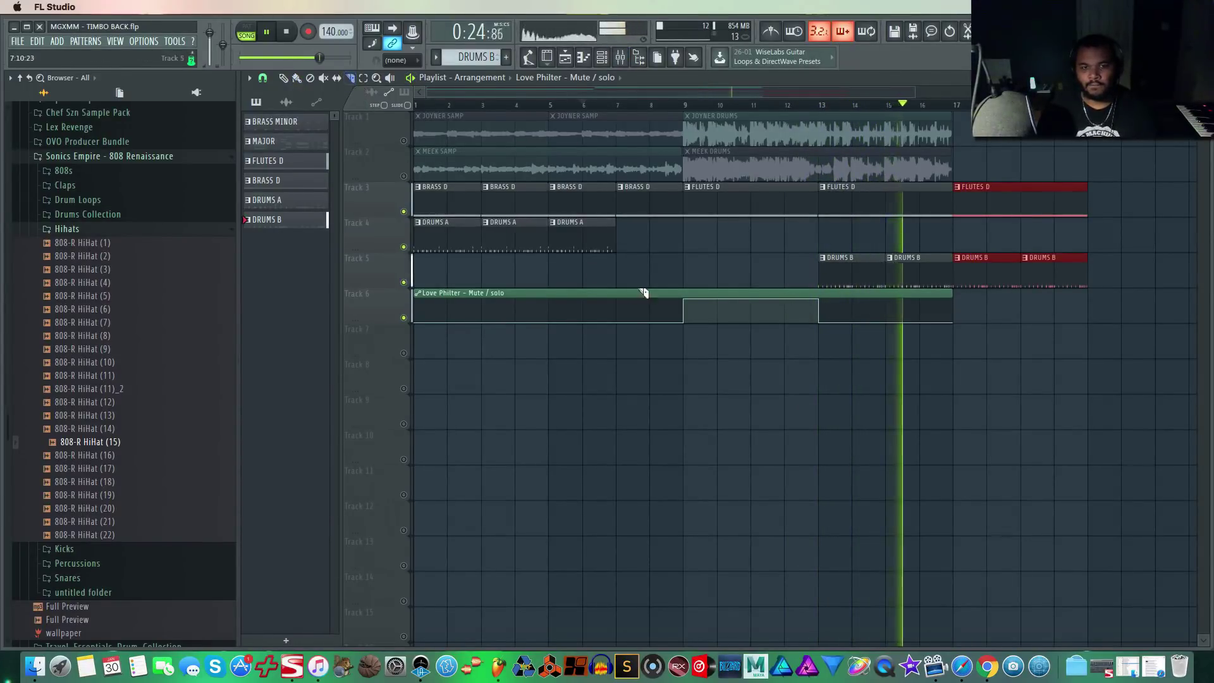
{"action": "left_click", "coordinate": [290, 32]}
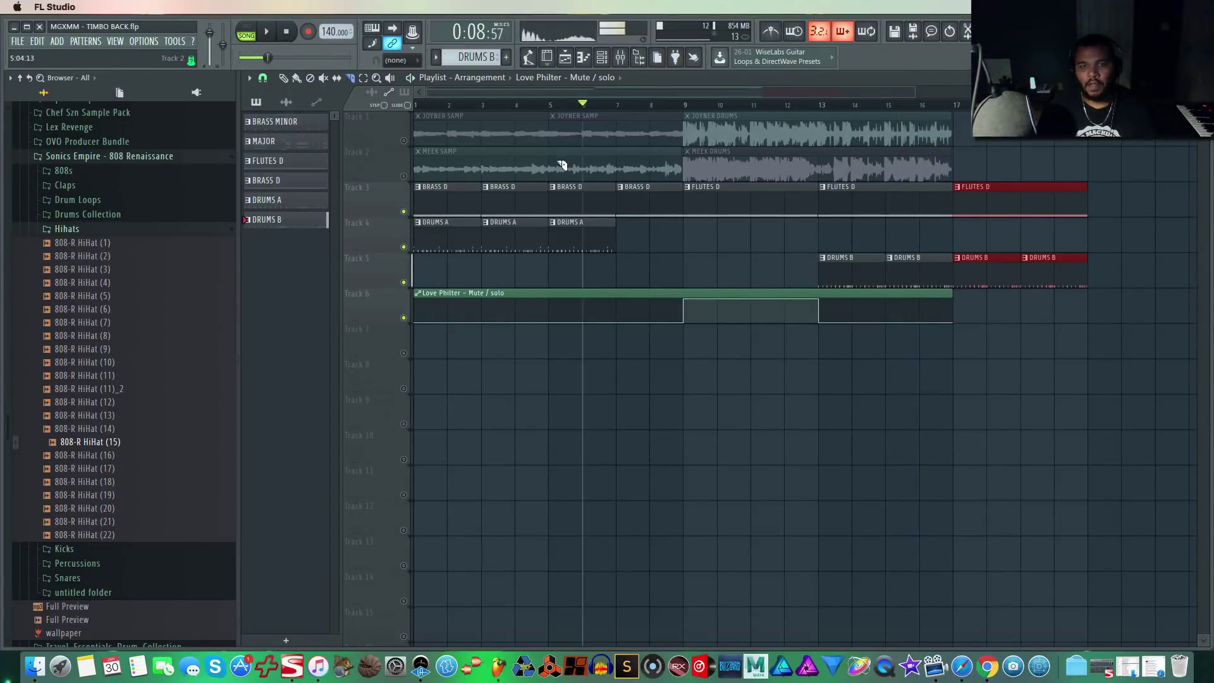
Load the HalfTime effect in Master slot 2 and close its window.
{"action": "left_click", "coordinate": [620, 59]}
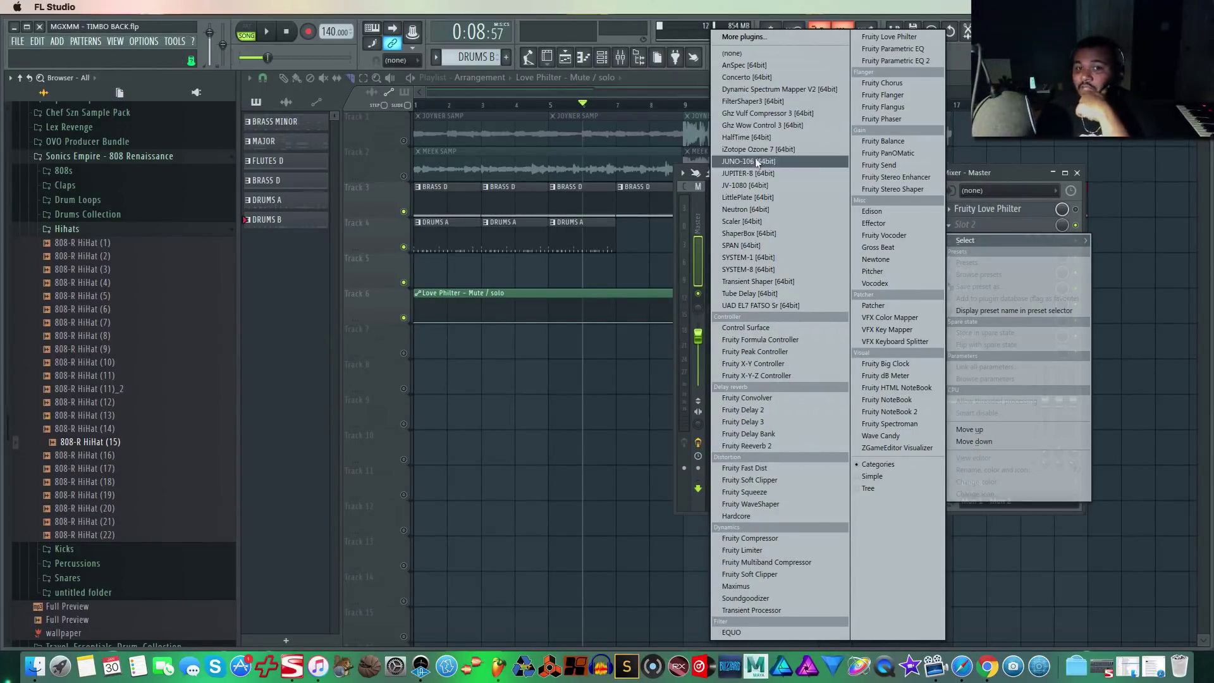
{"action": "left_click", "coordinate": [771, 136]}
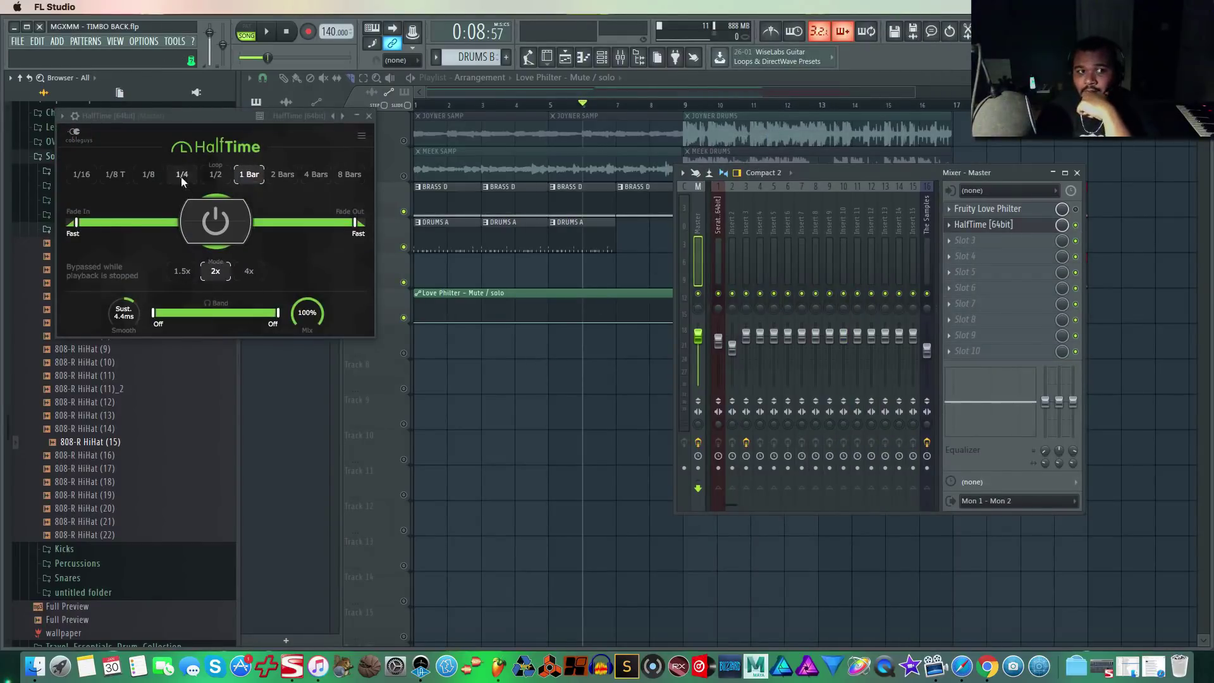
{"action": "left_click", "coordinate": [369, 117]}
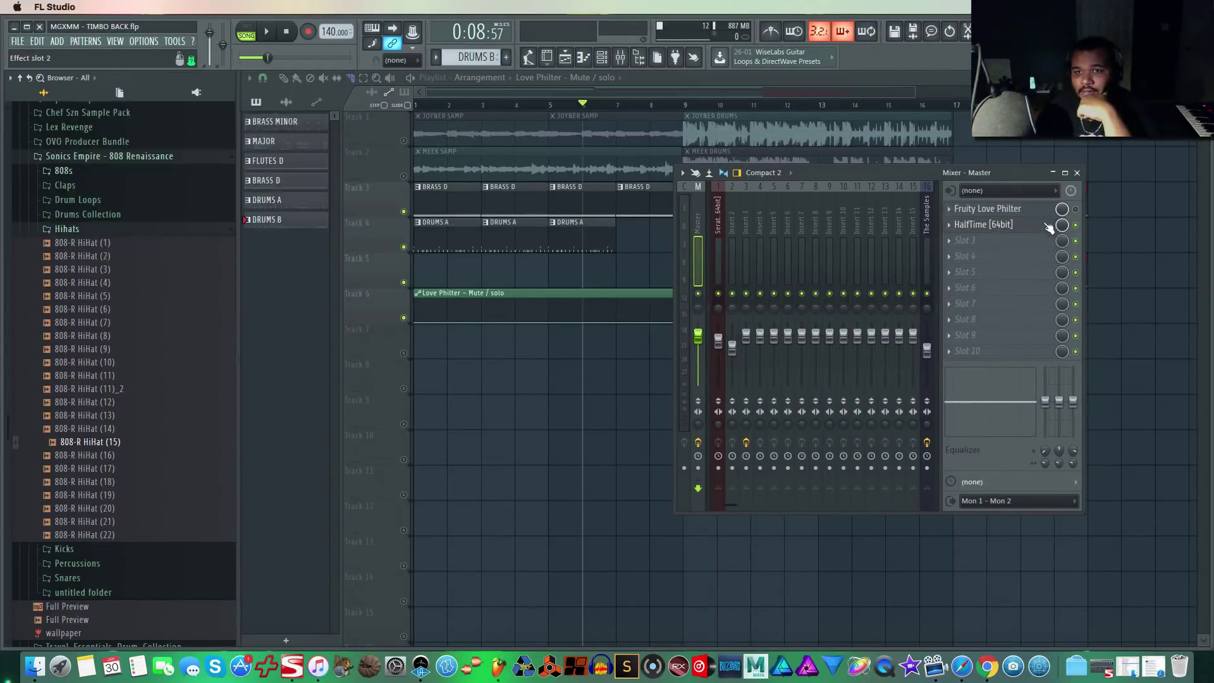
Create an automation clip for the mute switch of HalfTime in Master slot 2, and hide the mixer.
{"action": "right_click", "coordinate": [1079, 232]}
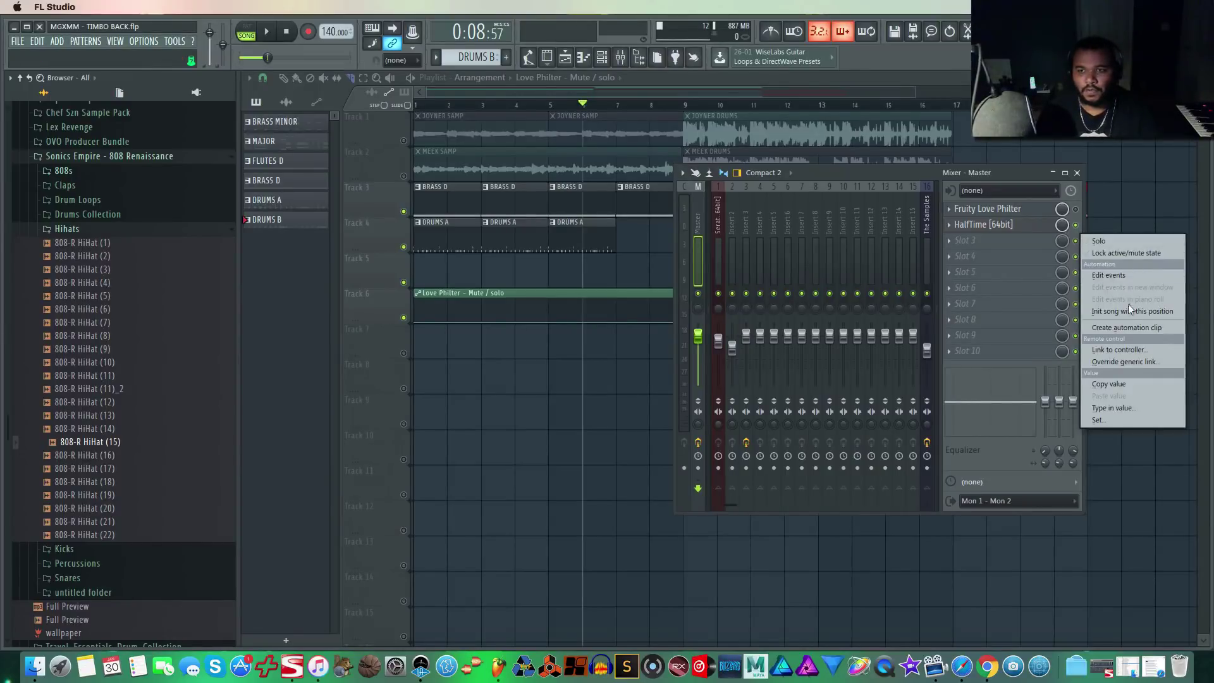
{"action": "left_click", "coordinate": [1147, 349]}
{"action": "left_click", "coordinate": [683, 148]}
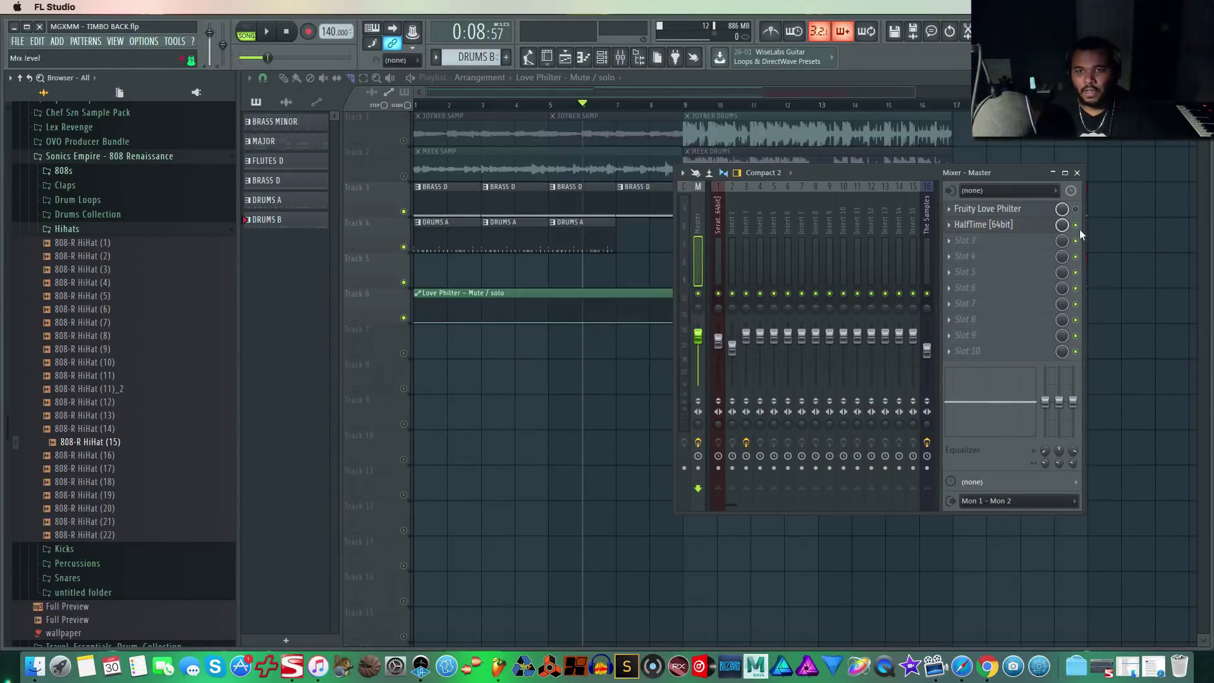
{"action": "right_click", "coordinate": [1080, 226]}
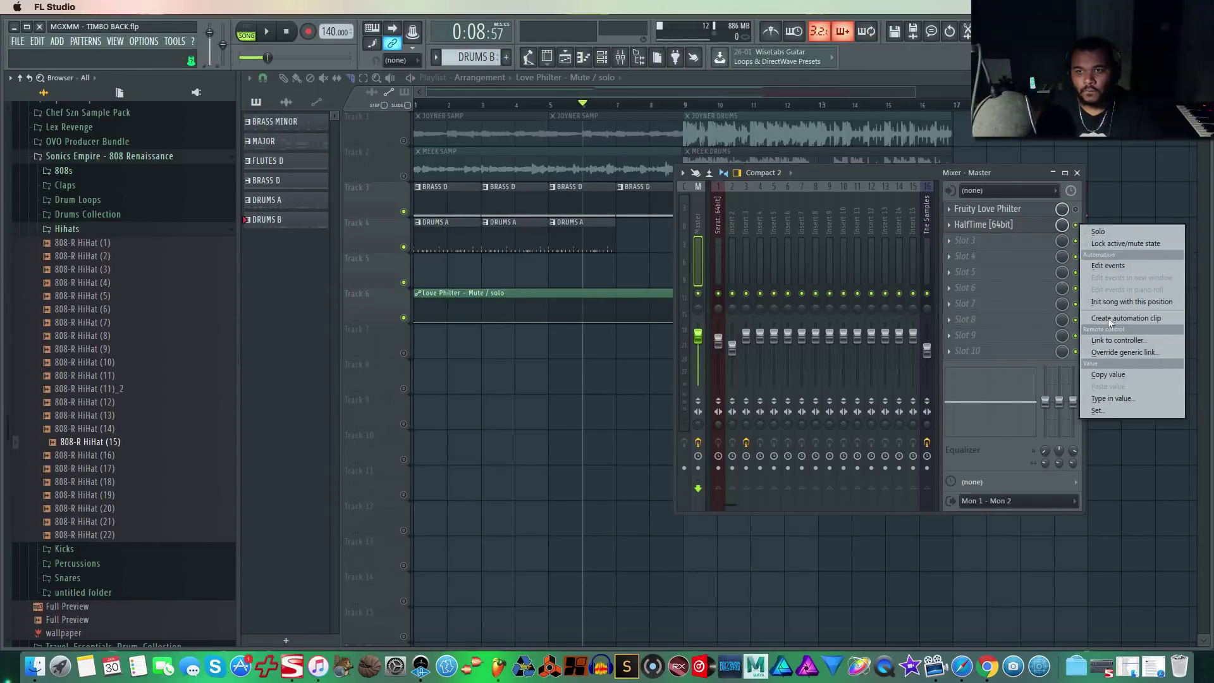
{"action": "left_click", "coordinate": [1126, 318]}
{"action": "key", "text": "F9"}
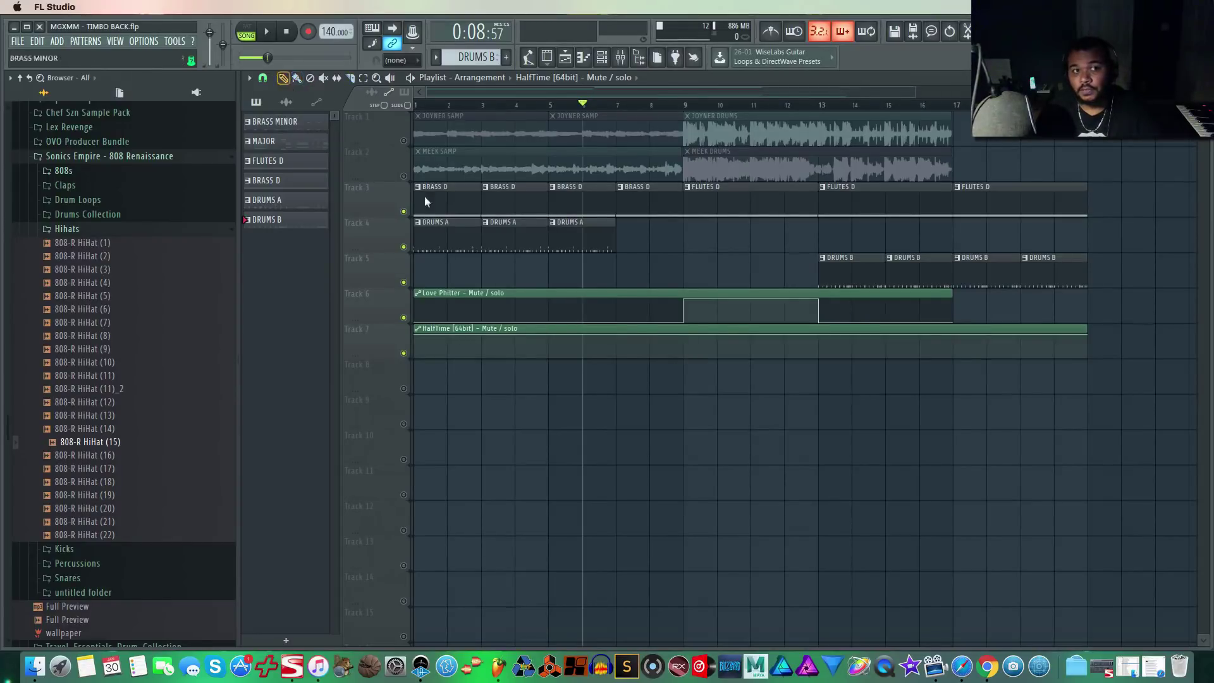
Shape the HalfTime mute automation so the effect is on only from bar 7 to bar 13.
{"action": "left_click_drag", "start_coordinate": [676, 335], "coordinate": [646, 353]}
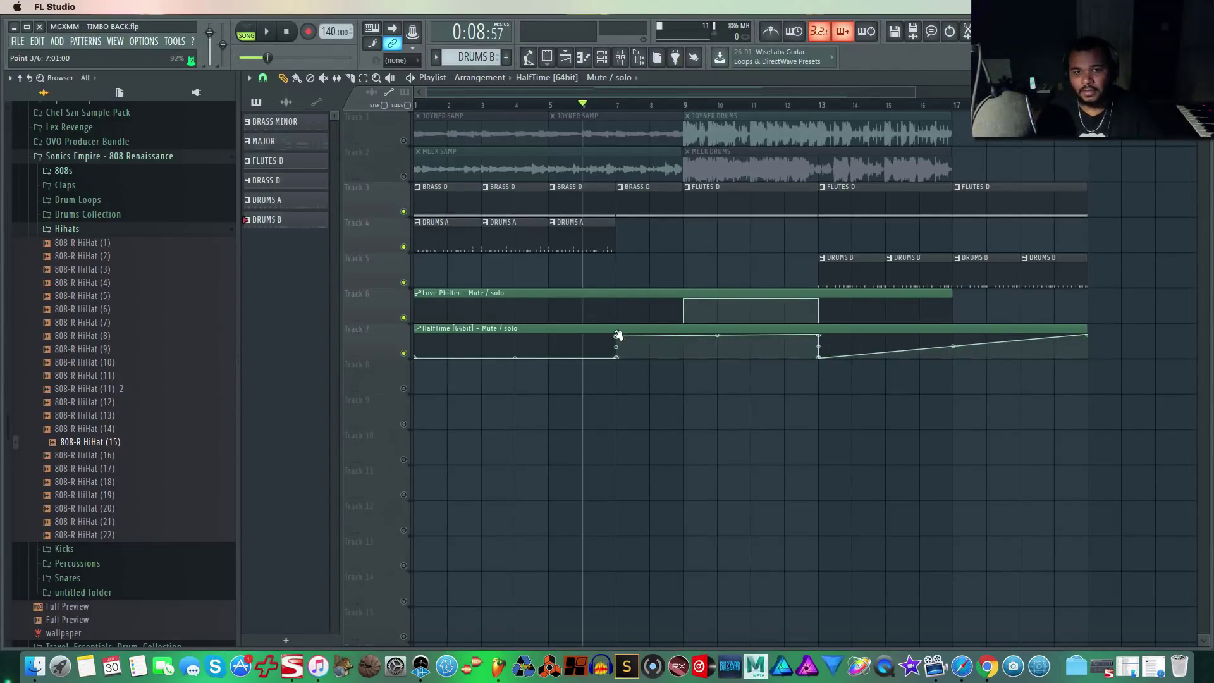
{"action": "left_click_drag", "start_coordinate": [1087, 335], "coordinate": [1091, 408]}
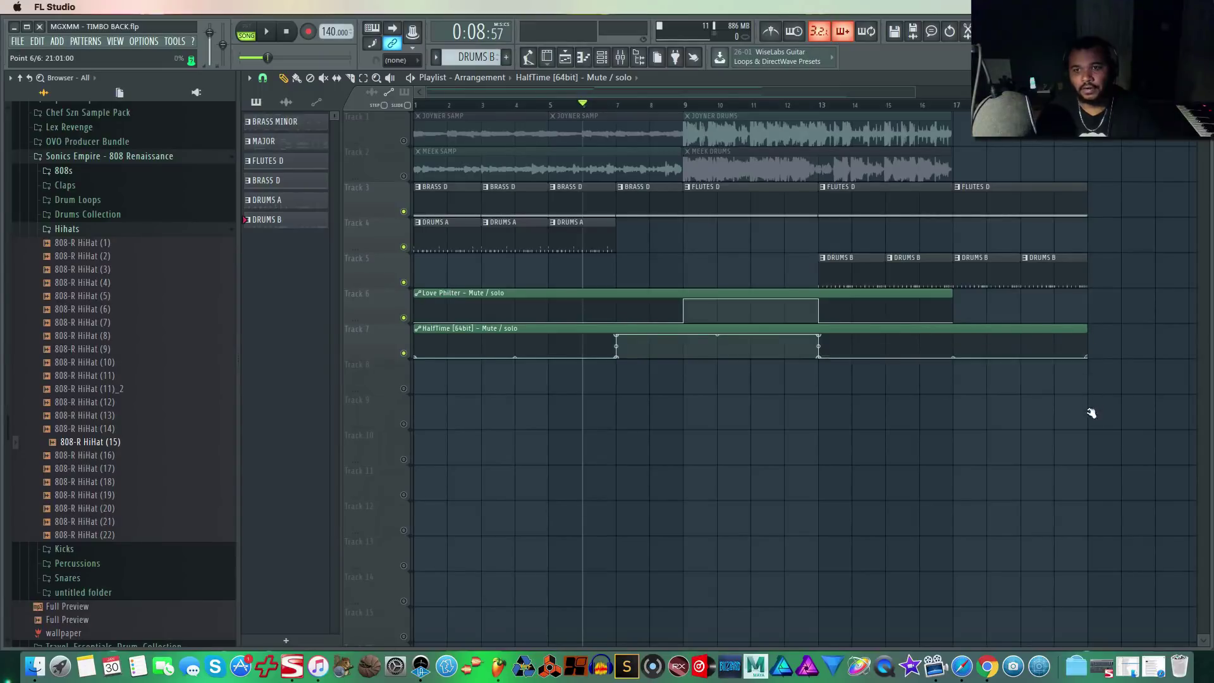
Play the song from the start with the mixer shown and moved aside to check the Master effects switching.
{"action": "left_click", "coordinate": [286, 32]}
{"action": "key", "text": "space"}
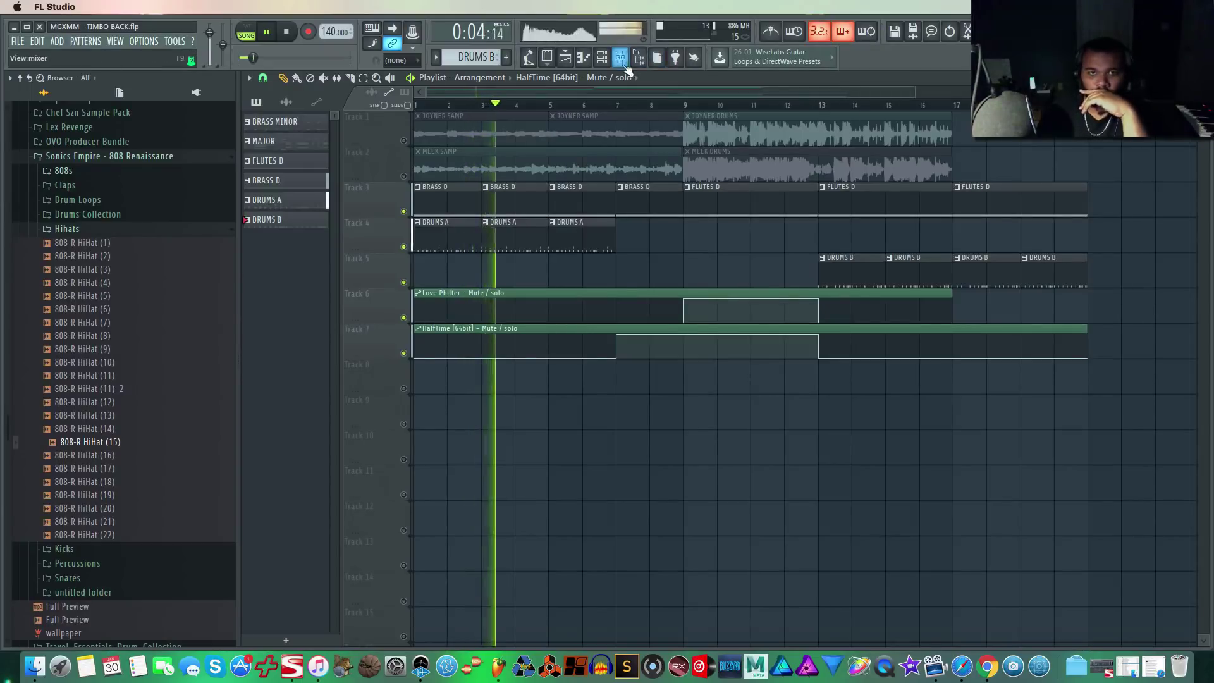
{"action": "key", "text": "F9"}
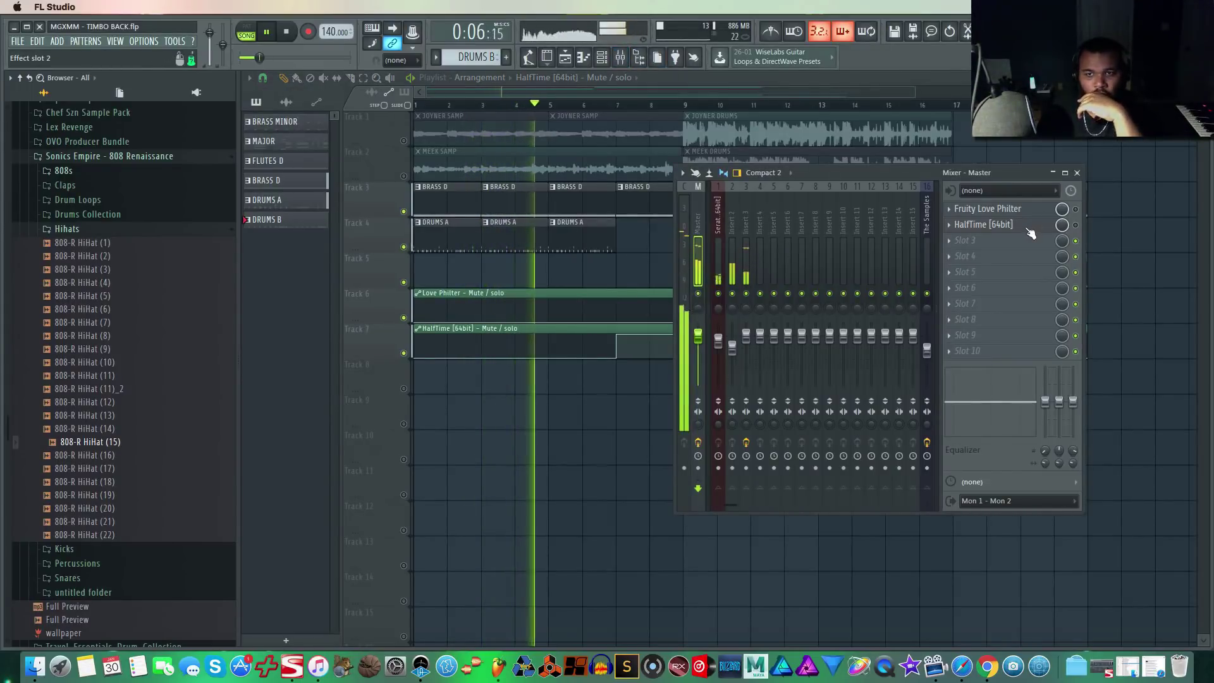
{"action": "left_click_drag", "start_coordinate": [1024, 170], "coordinate": [1148, 133]}
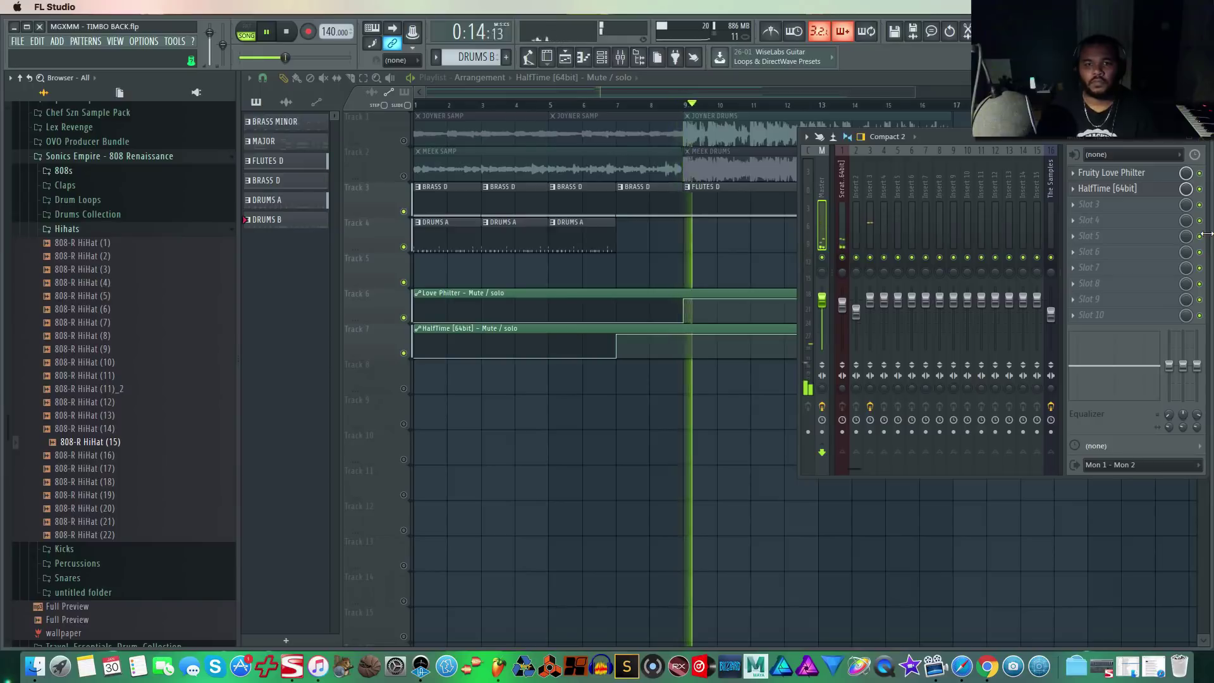
{"action": "left_click", "coordinate": [618, 236]}
{"action": "left_click", "coordinate": [618, 236]}
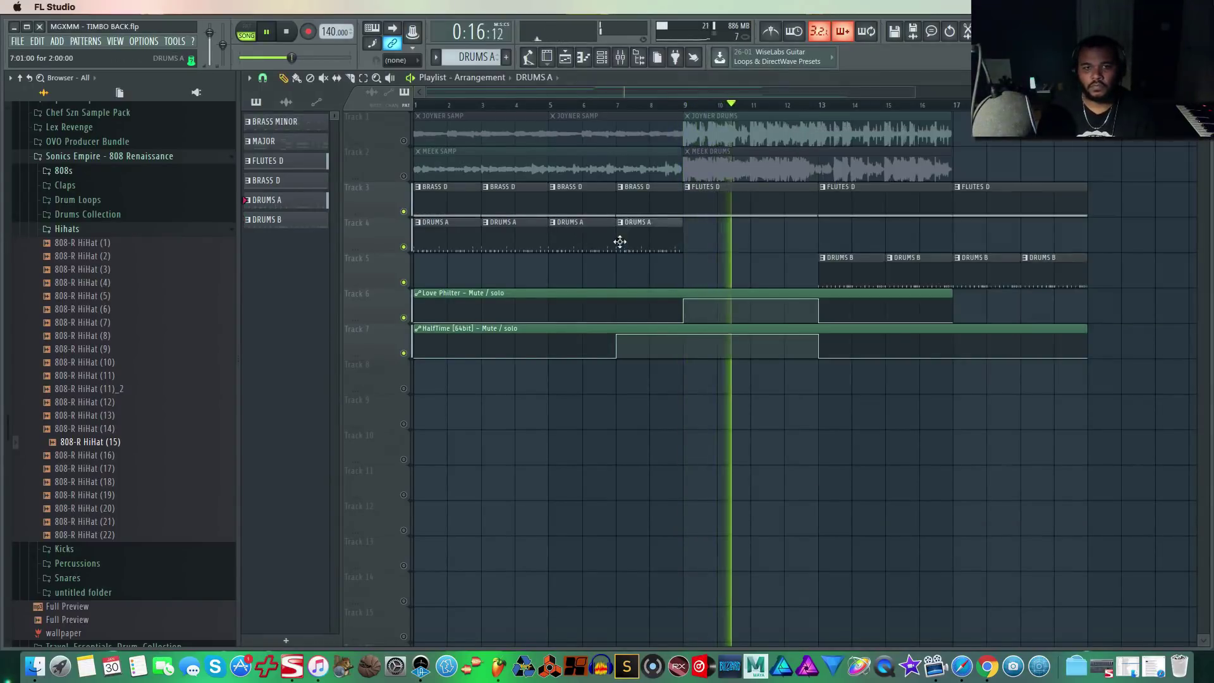
{"action": "left_click", "coordinate": [591, 107]}
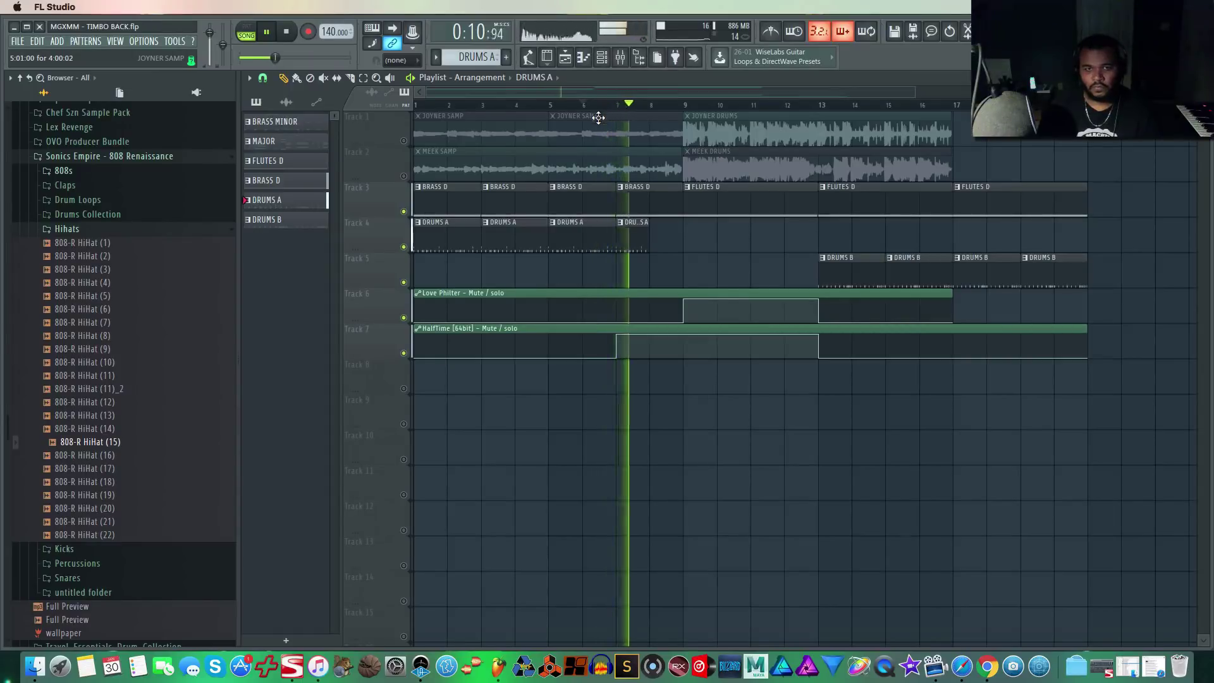
{"action": "right_click", "coordinate": [636, 237]}
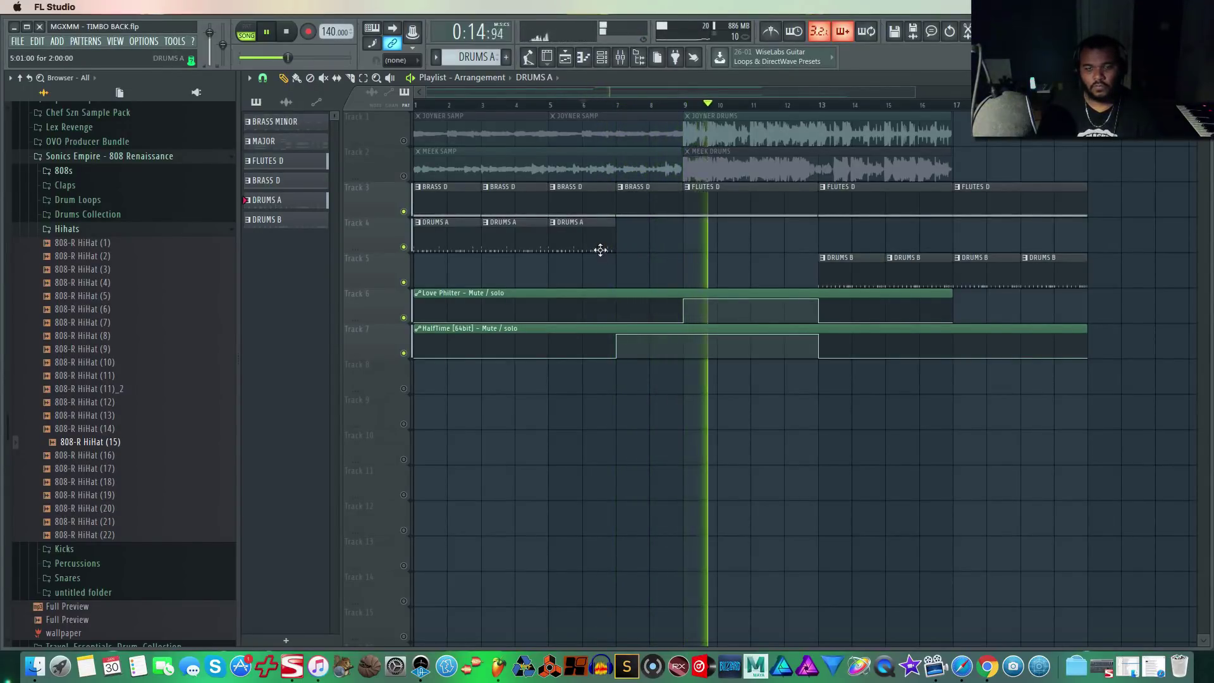
Move the start of the HalfTime on section to bar 8 in the automation clip and play back the transition.
{"action": "mouse_move", "coordinate": [627, 336]}
{"action": "left_click_drag", "start_coordinate": [624, 339], "coordinate": [638, 363]}
{"action": "left_click", "coordinate": [609, 106]}
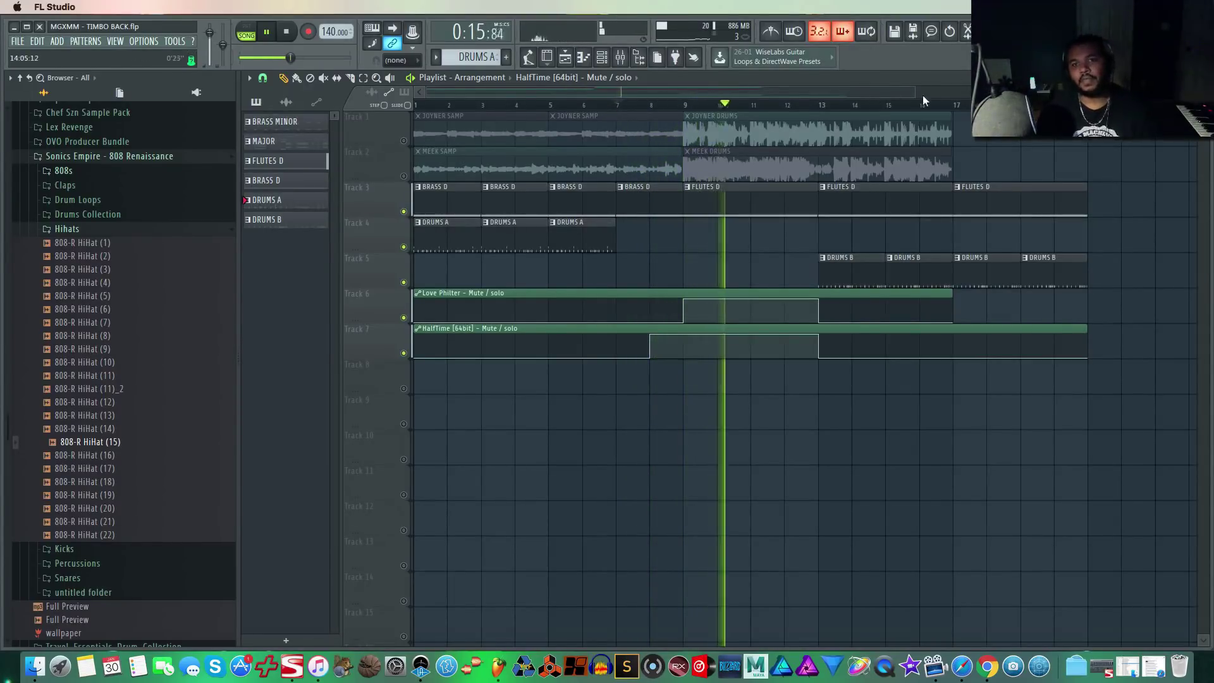
{"action": "scroll", "coordinate": [909, 93], "scroll_direction": "down", "scroll_amount": 2}
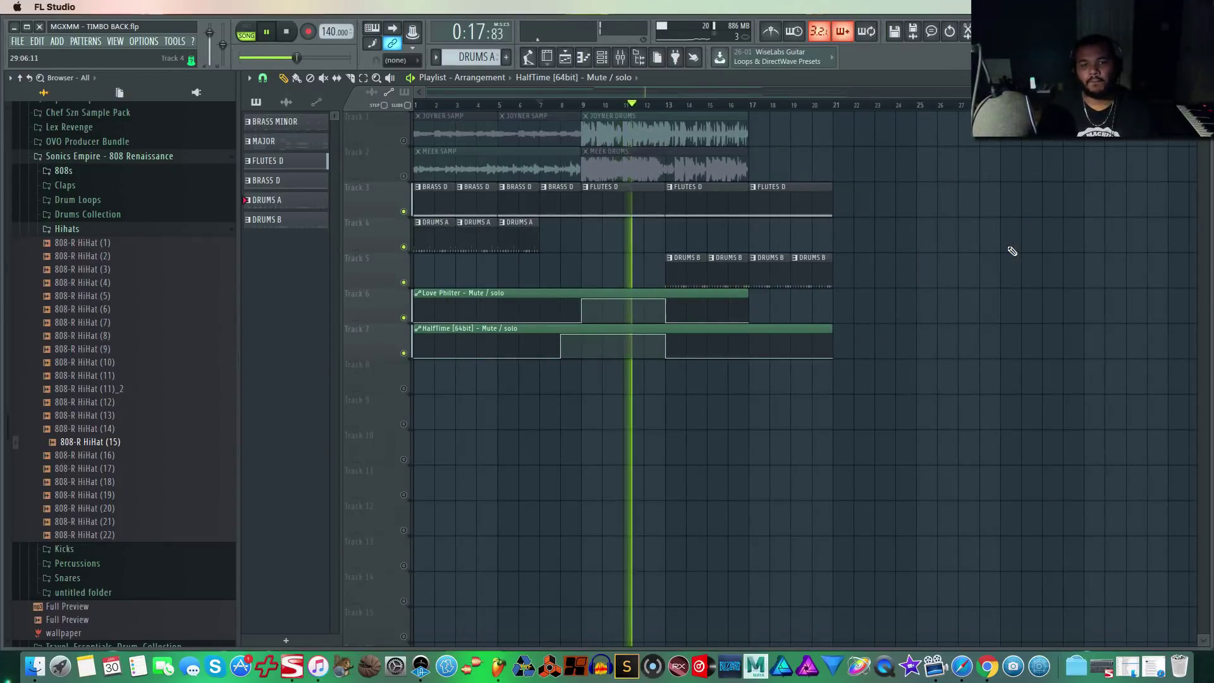
Adjust the Fruity Love Philter effect on the Master while playing the filtered section from bar 9.
{"action": "left_click", "coordinate": [632, 62]}
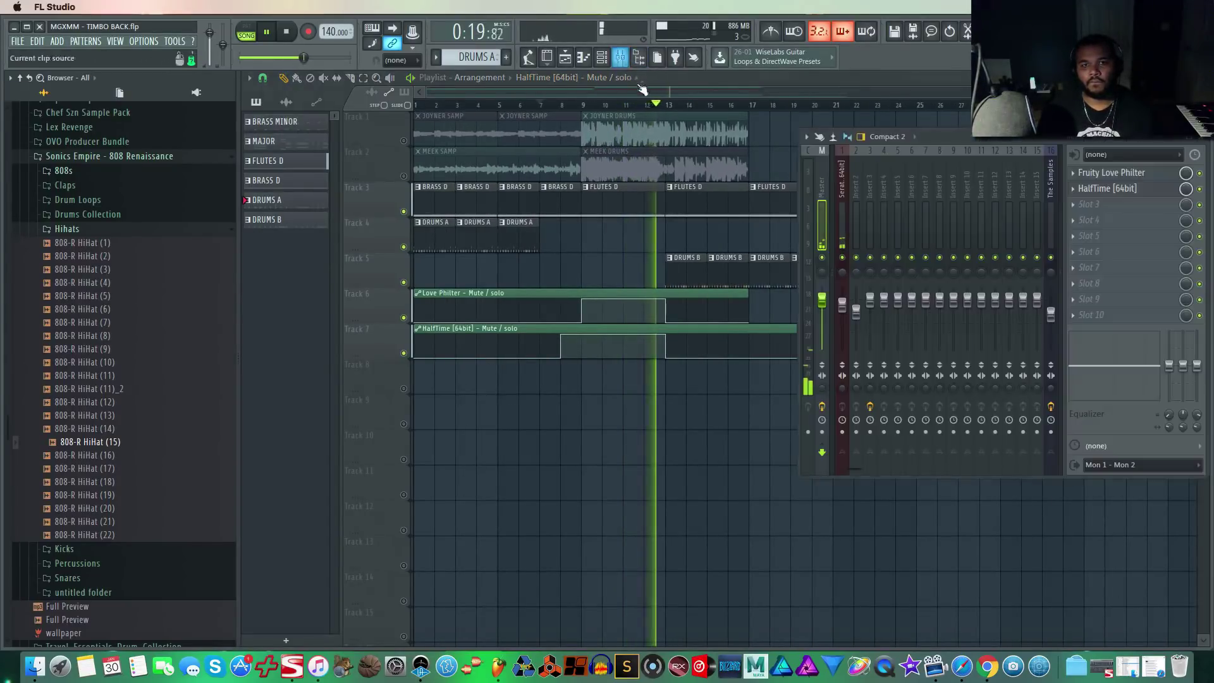
{"action": "left_click", "coordinate": [1138, 177]}
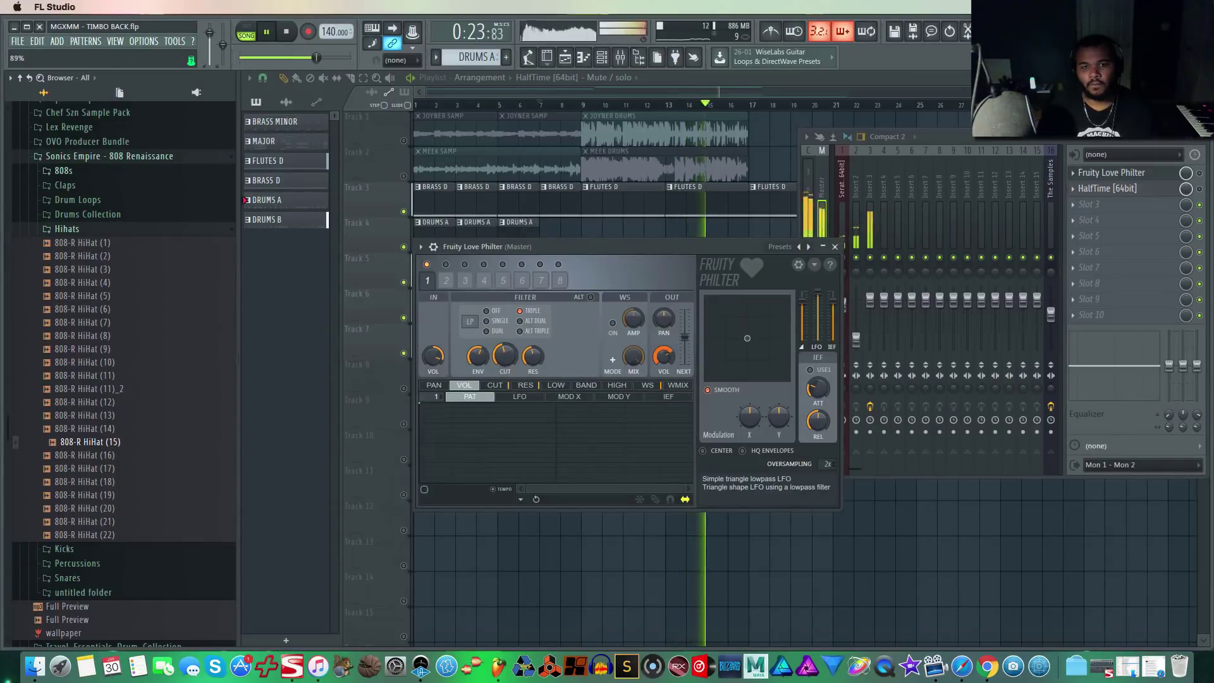
{"action": "left_click", "coordinate": [584, 104]}
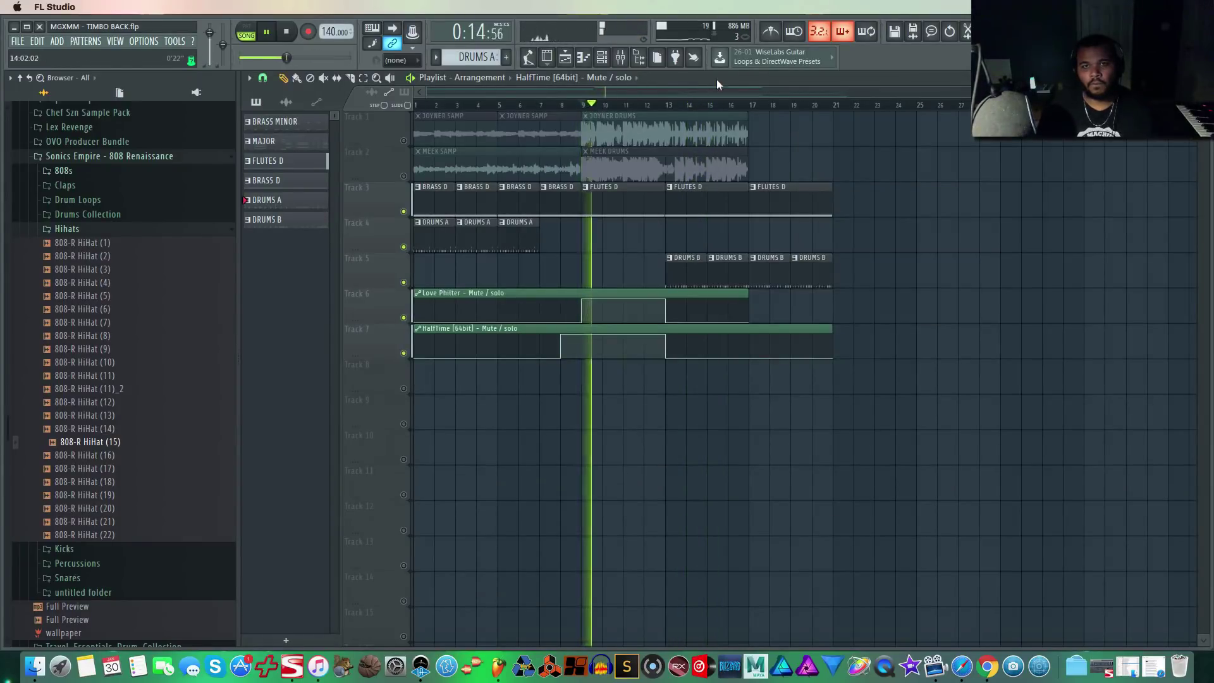
{"action": "left_click", "coordinate": [621, 58]}
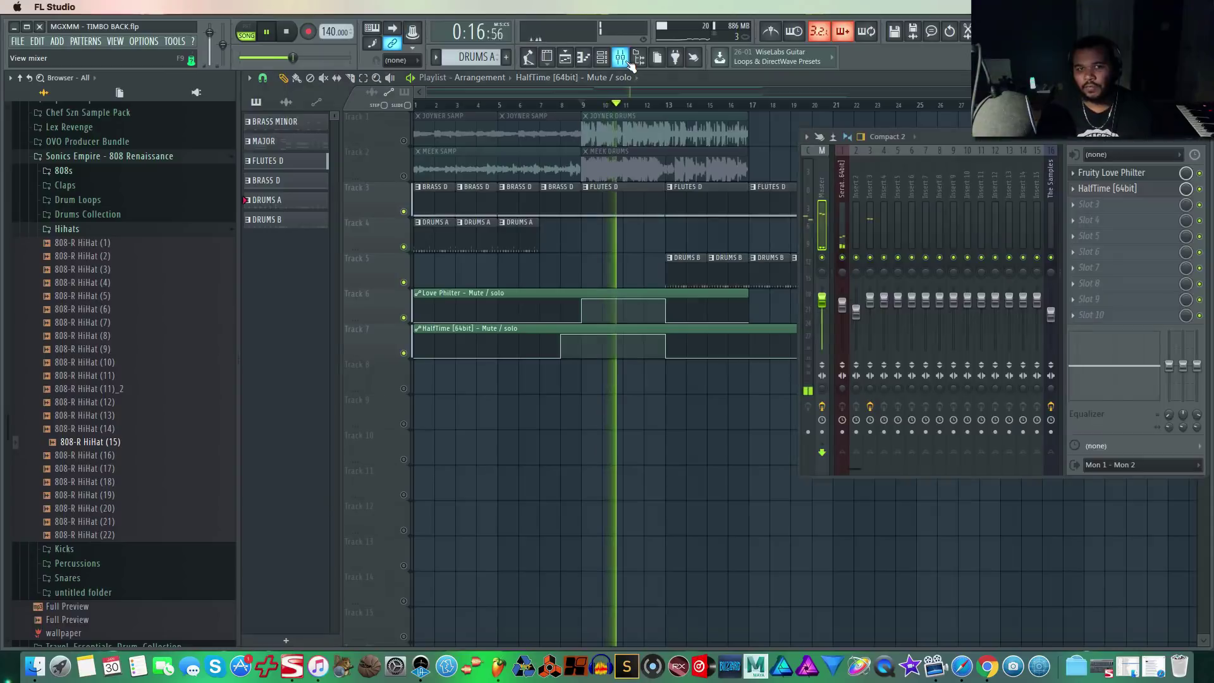
{"action": "left_click", "coordinate": [1116, 173]}
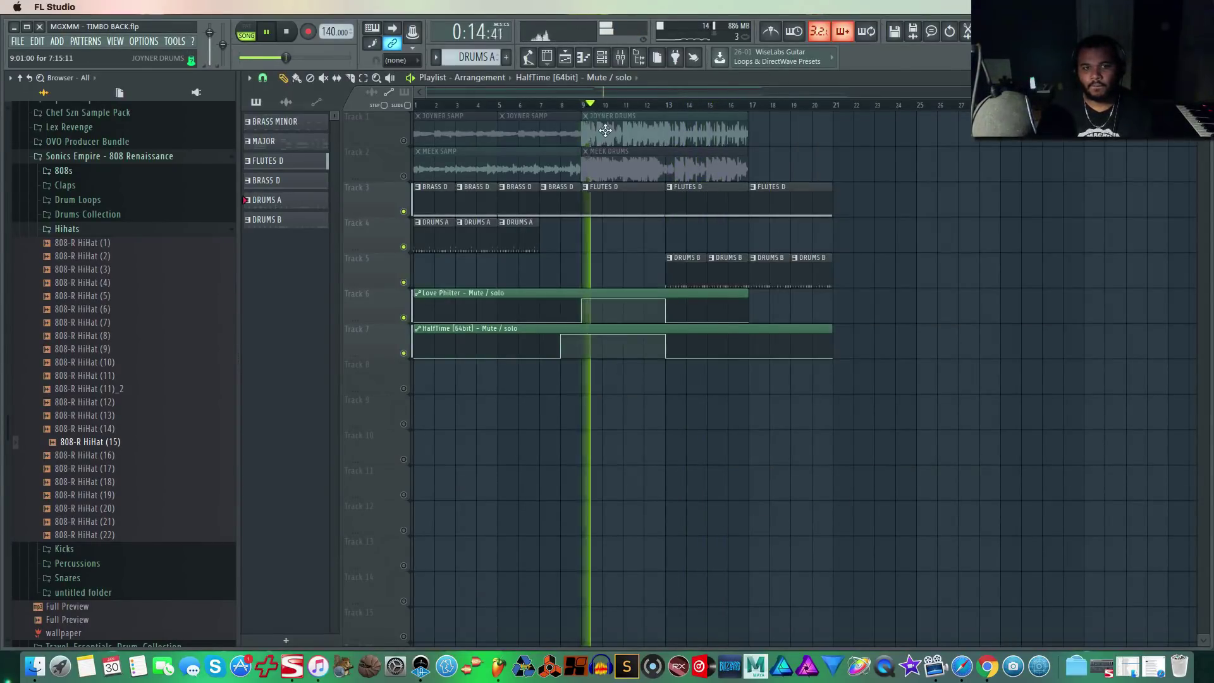
Add a DRUMS A clip at bar 7 on Track 4, shorten it to end at bar 8, and play from bar 6.
{"action": "left_click", "coordinate": [520, 104]}
{"action": "left_click", "coordinate": [545, 243]}
{"action": "left_click_drag", "start_coordinate": [579, 242], "coordinate": [561, 241]}
{"action": "left_click", "coordinate": [521, 105]}
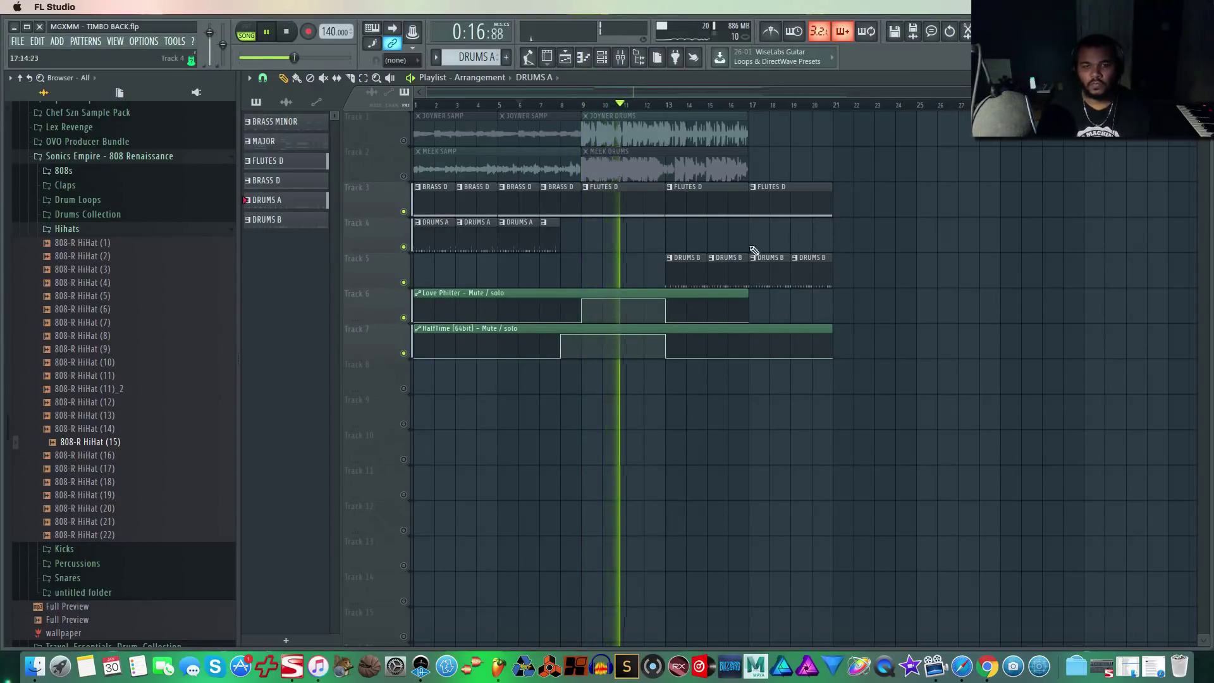
Place a second Love Philter mute automation clip at bar 13 on Track 8 and unmute that track.
{"action": "left_click", "coordinate": [521, 292]}
{"action": "left_click", "coordinate": [667, 389]}
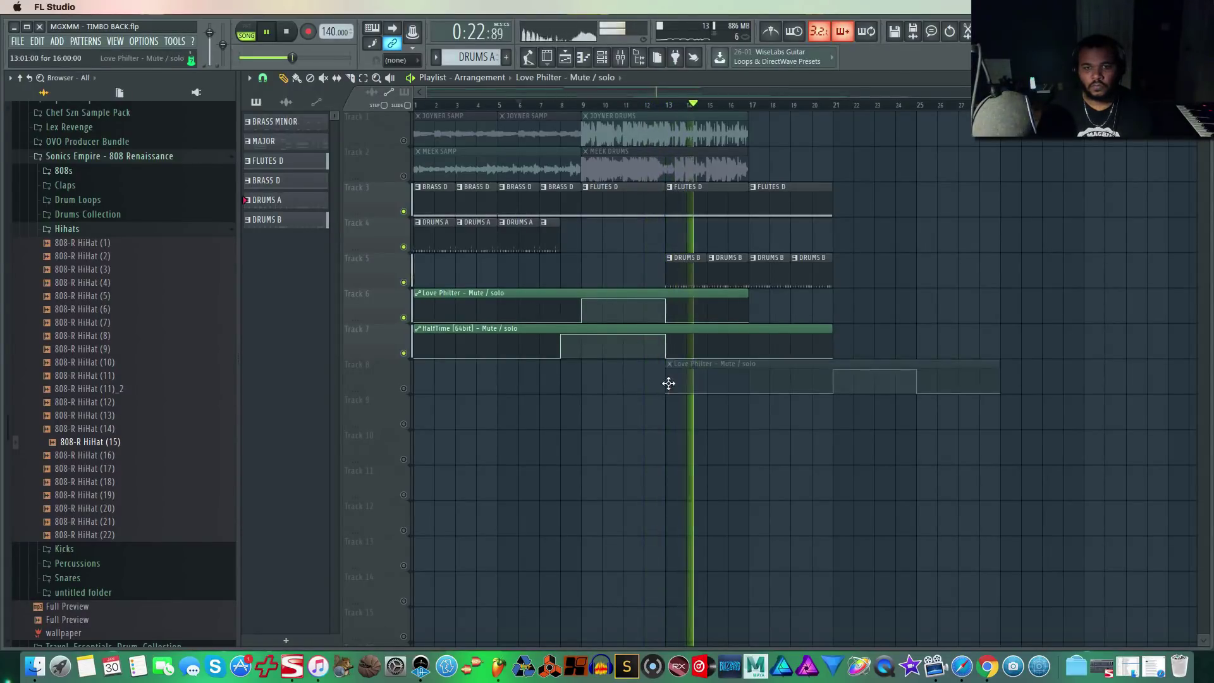
{"action": "left_click", "coordinate": [403, 388]}
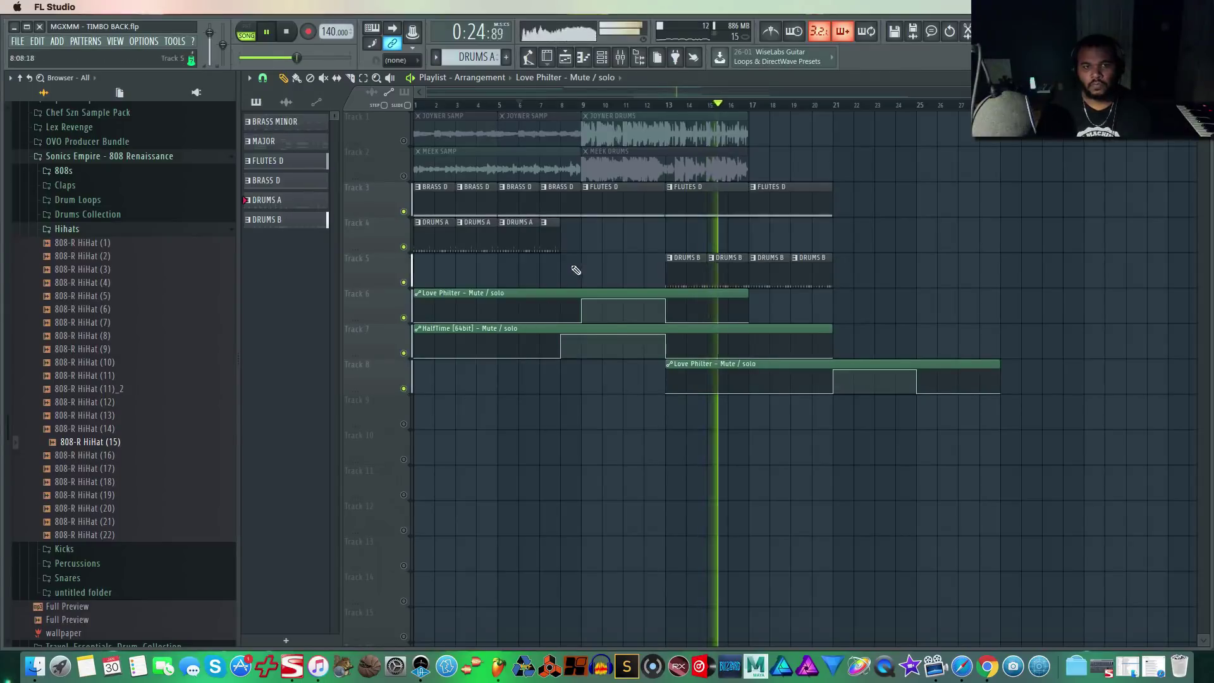
Copy the opening BRASS D and DRUMS A clips on Tracks 3 and 4 to bar 25.
{"action": "left_click_drag", "start_coordinate": [572, 281], "coordinate": [854, 199]}
{"action": "left_click", "coordinate": [1031, 211]}
{"action": "left_click_drag", "start_coordinate": [1047, 184], "coordinate": [843, 282]}
{"action": "left_click_drag", "start_coordinate": [849, 187], "coordinate": [933, 187]}
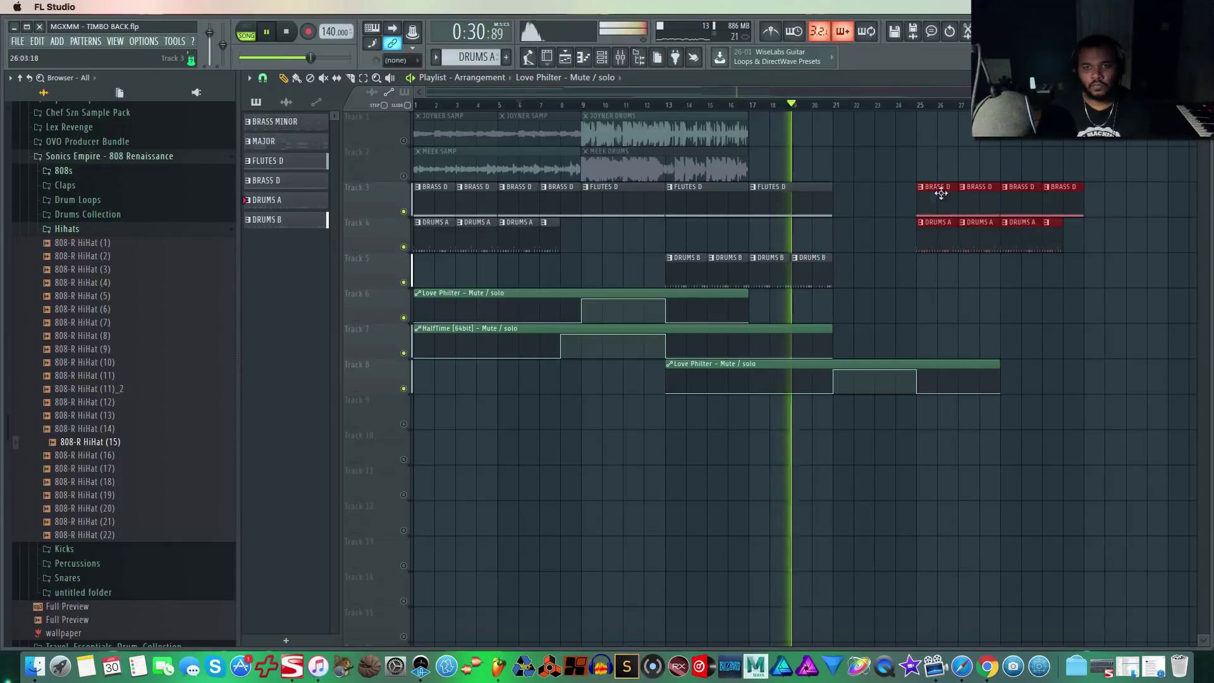
Add a FLUTES D clip at bar 21 on Track 3, play the new section, and stop playback.
{"action": "left_click", "coordinate": [816, 201]}
{"action": "left_click", "coordinate": [841, 214]}
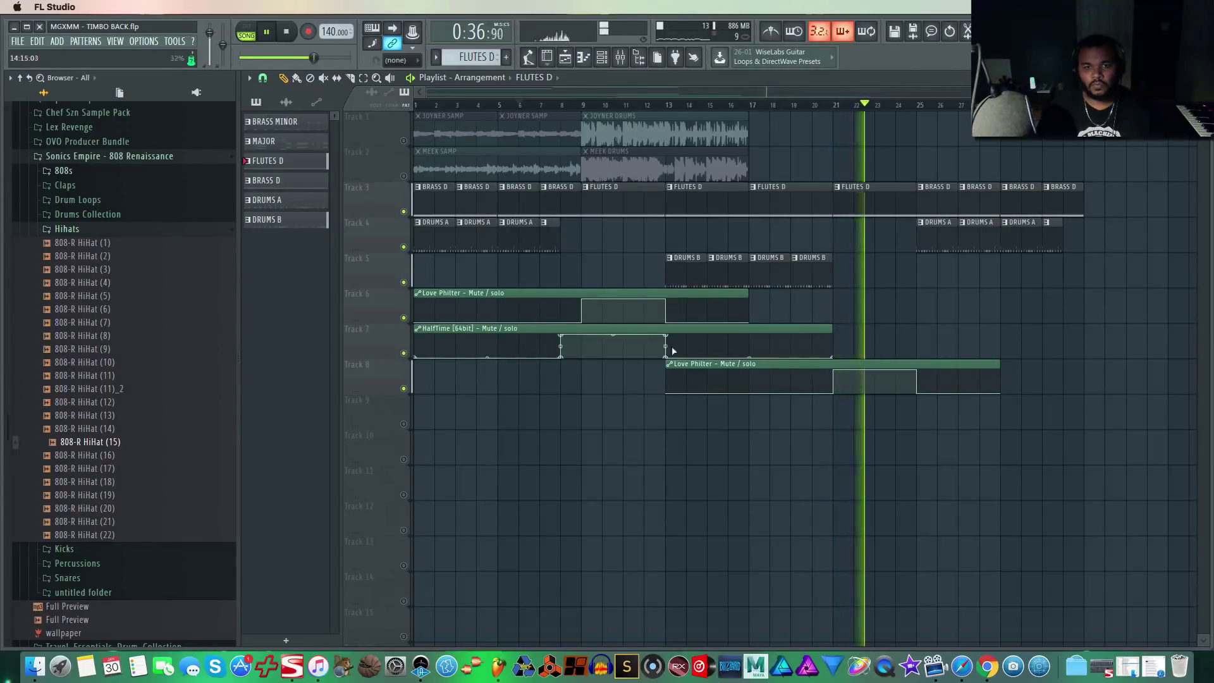
{"action": "left_click_drag", "start_coordinate": [536, 295], "coordinate": [923, 302]}
{"action": "right_click", "coordinate": [923, 302]}
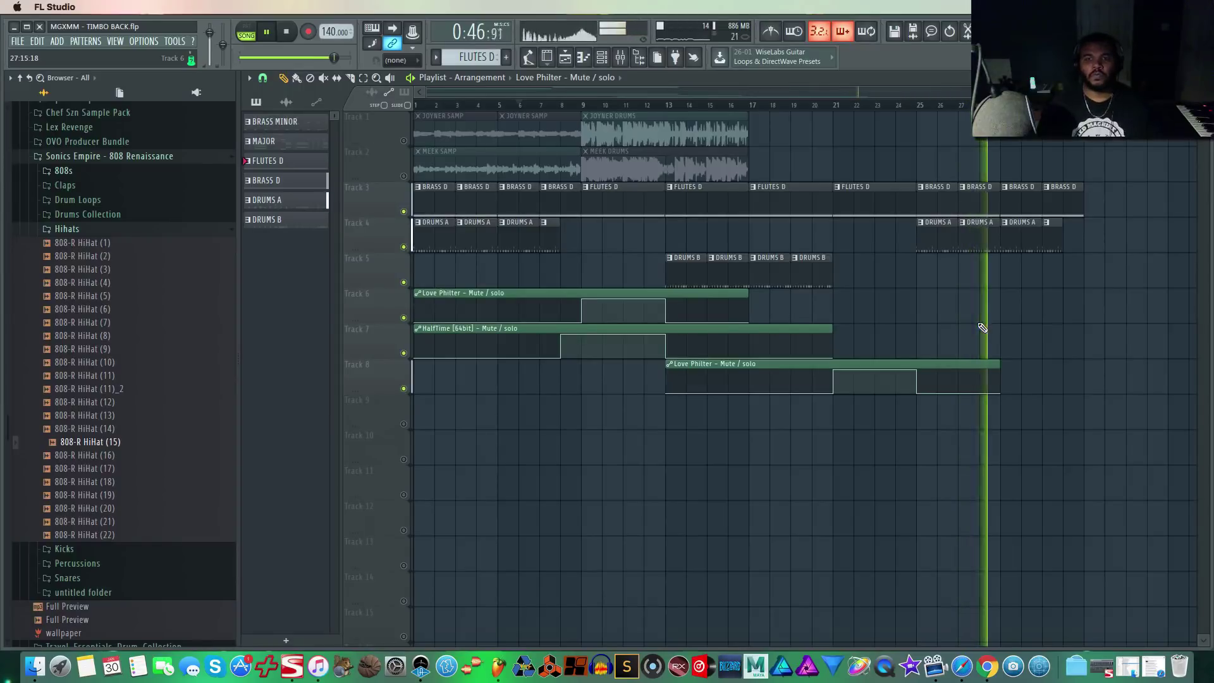
{"action": "key", "text": "space"}
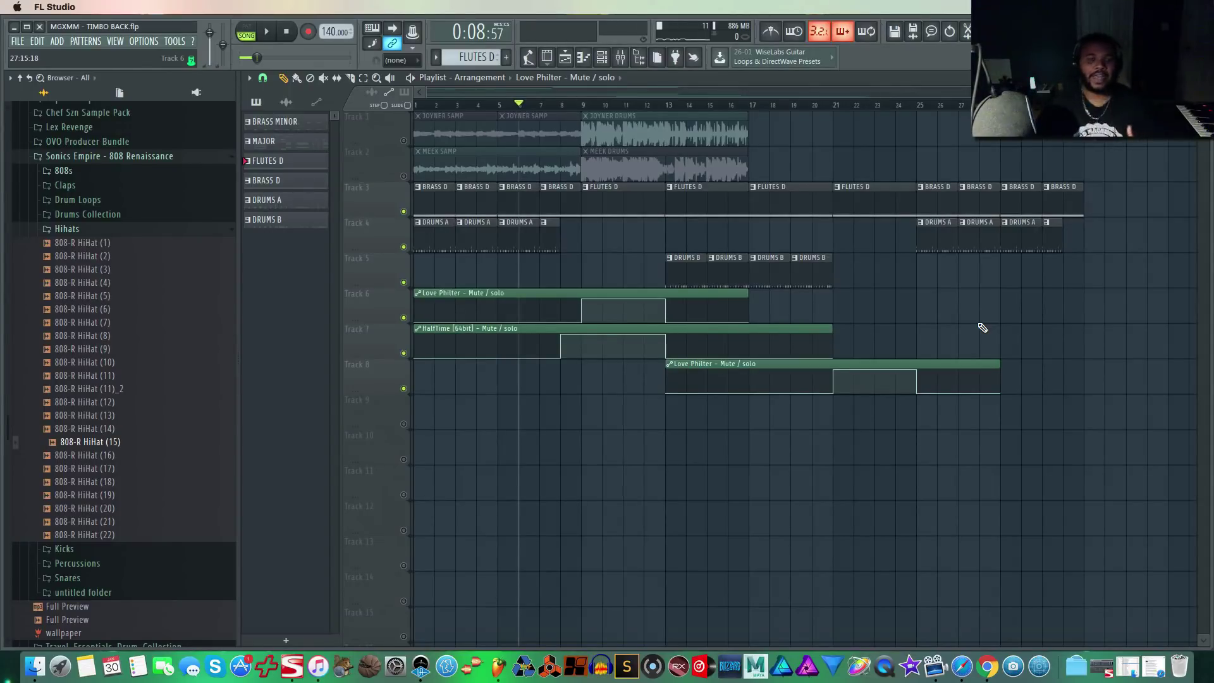
Examine the samples loaded in both Serato Sample channels from the channel rack, then return to the playlist.
{"action": "left_click", "coordinate": [604, 61]}
{"action": "left_click_drag", "start_coordinate": [748, 146], "coordinate": [711, 188]}
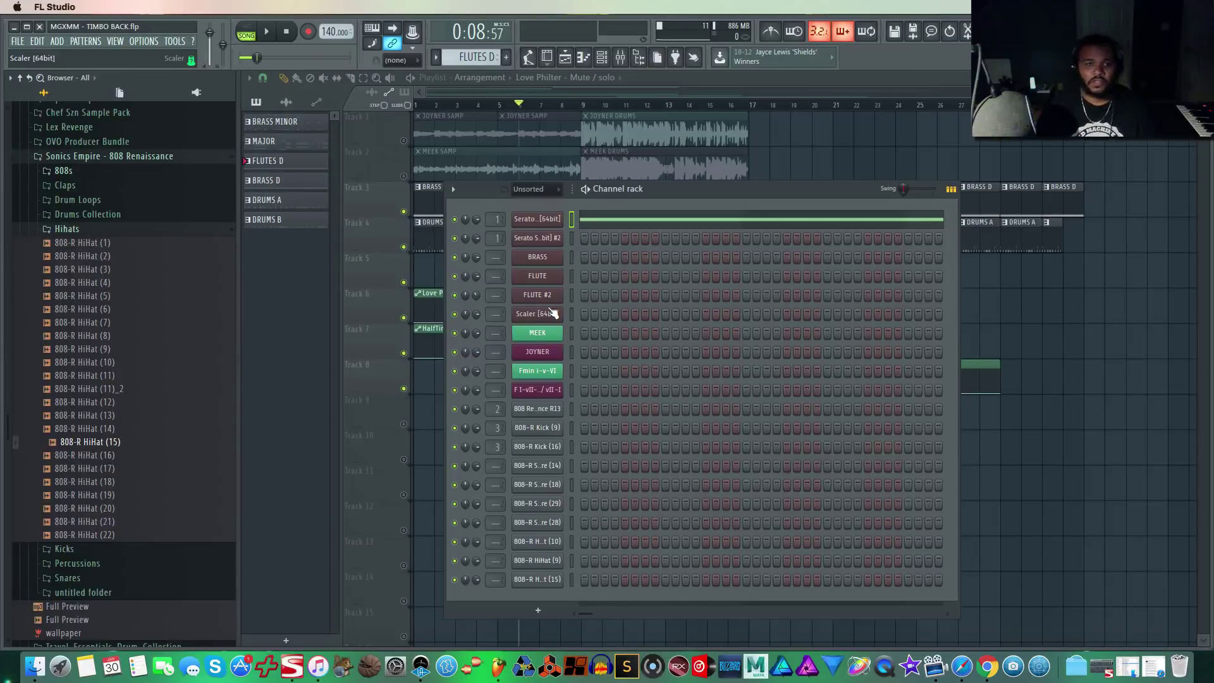
{"action": "left_click", "coordinate": [543, 219]}
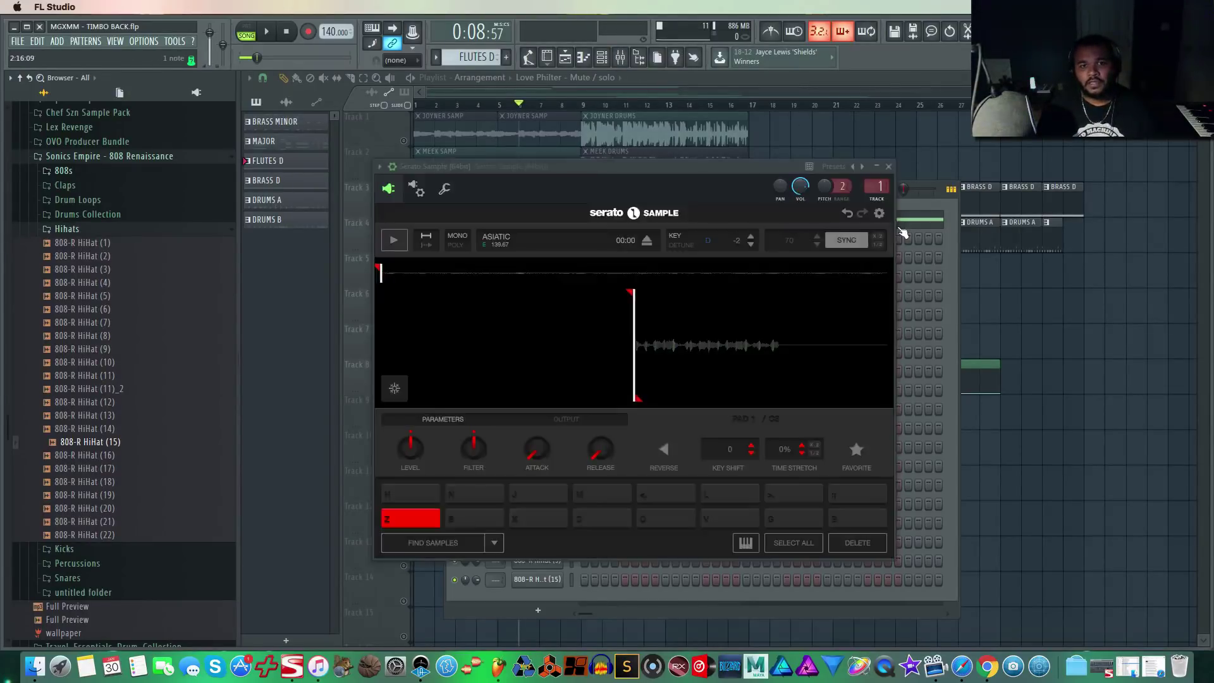
{"action": "left_click", "coordinate": [889, 166]}
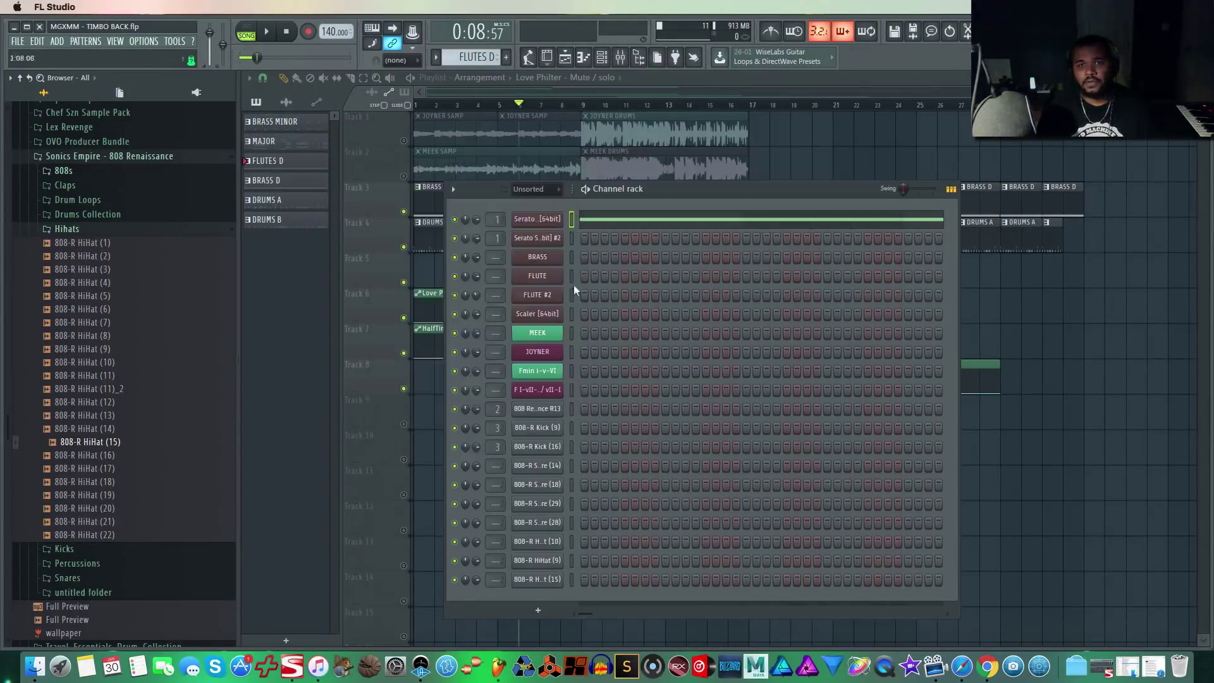
{"action": "left_click", "coordinate": [536, 240]}
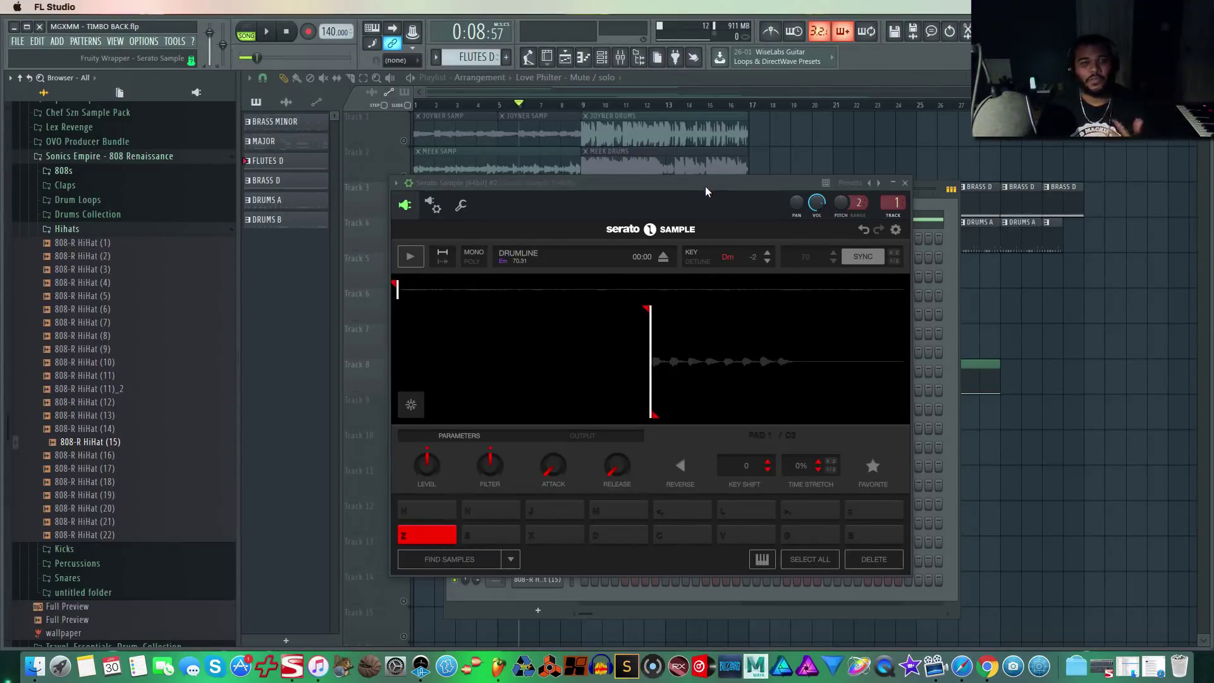
{"action": "left_click", "coordinate": [906, 184]}
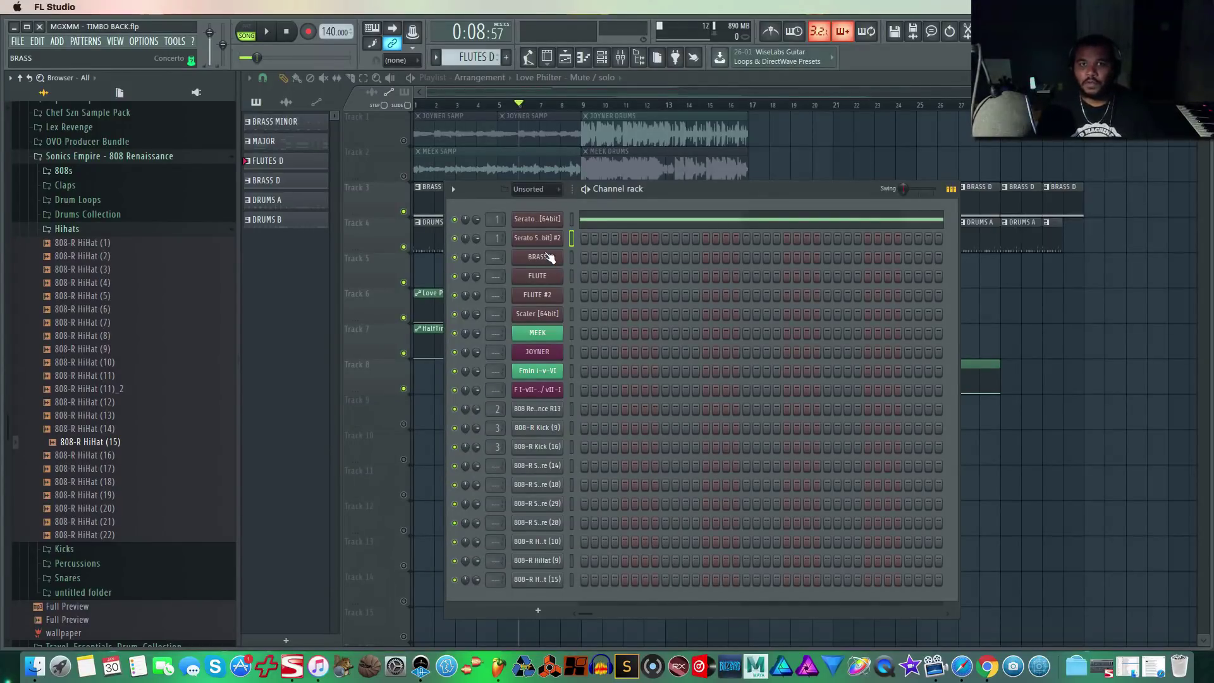
{"action": "left_click", "coordinate": [1017, 312]}
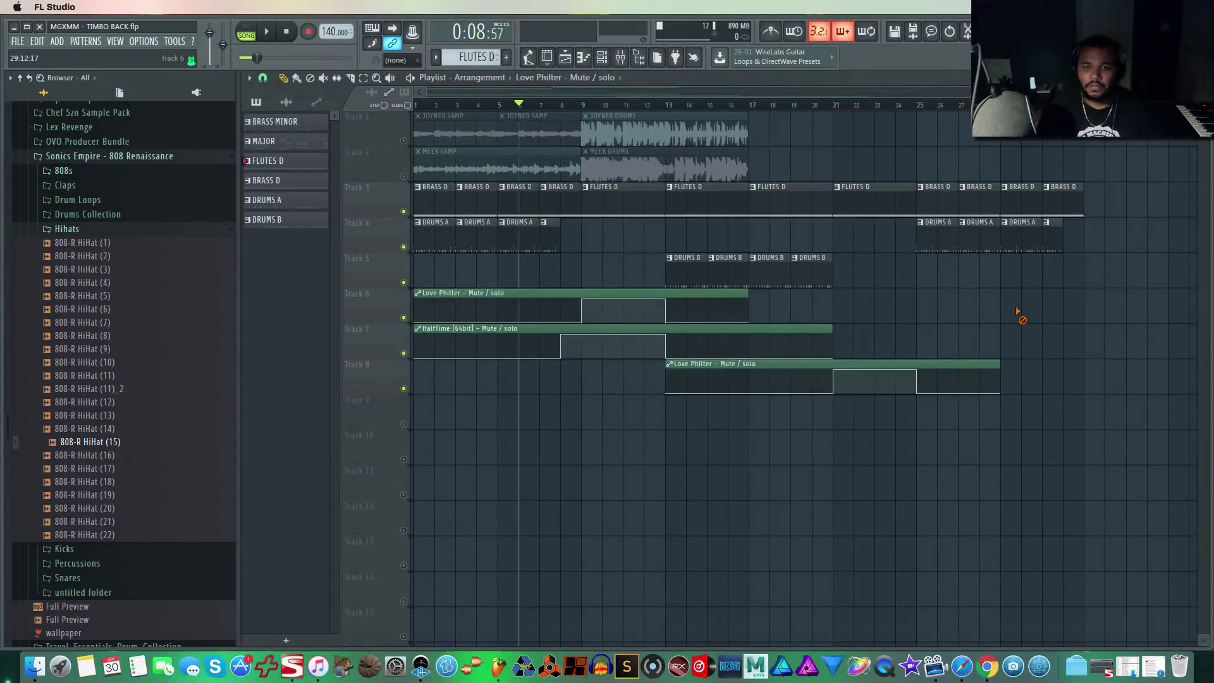